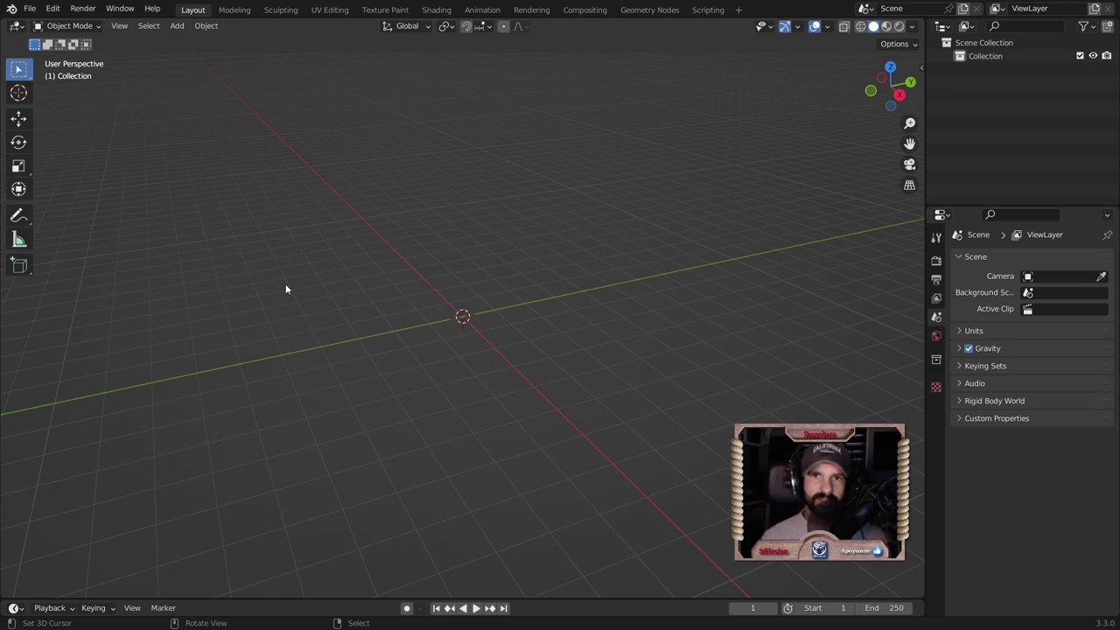
# Step: From the front view, add a 32-vertex, 1 m radius circle at the origin and enter Edit Mode
pyautogui.press('KP_7')
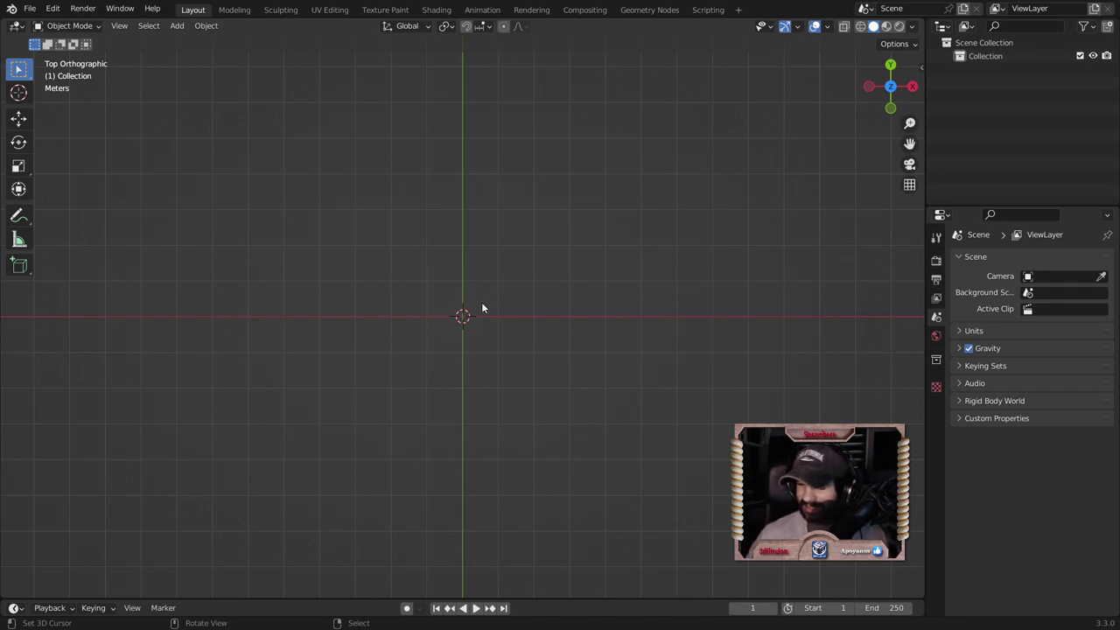
pyautogui.press('KP_3')
pyautogui.press('KP_1')
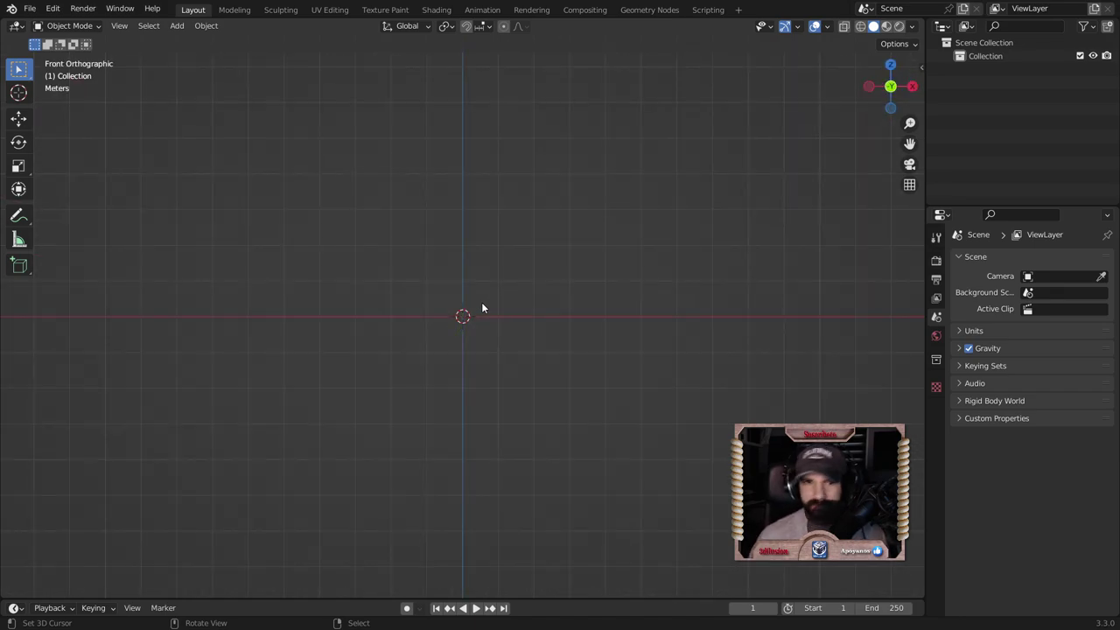
pyautogui.hotkey('shift', 'a')
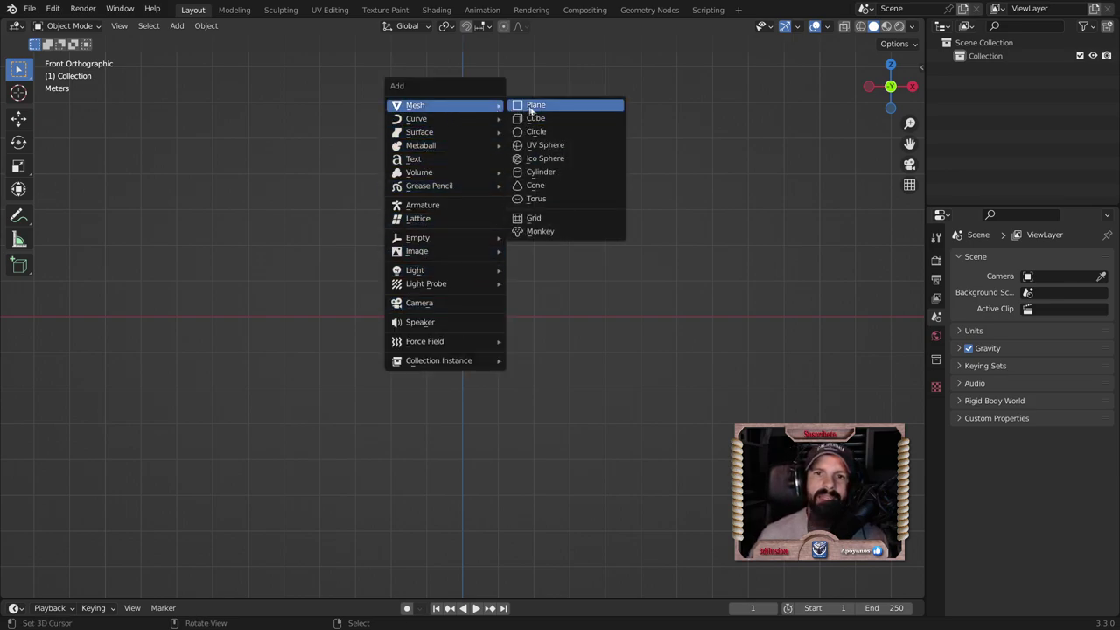
pyautogui.click(540, 140)
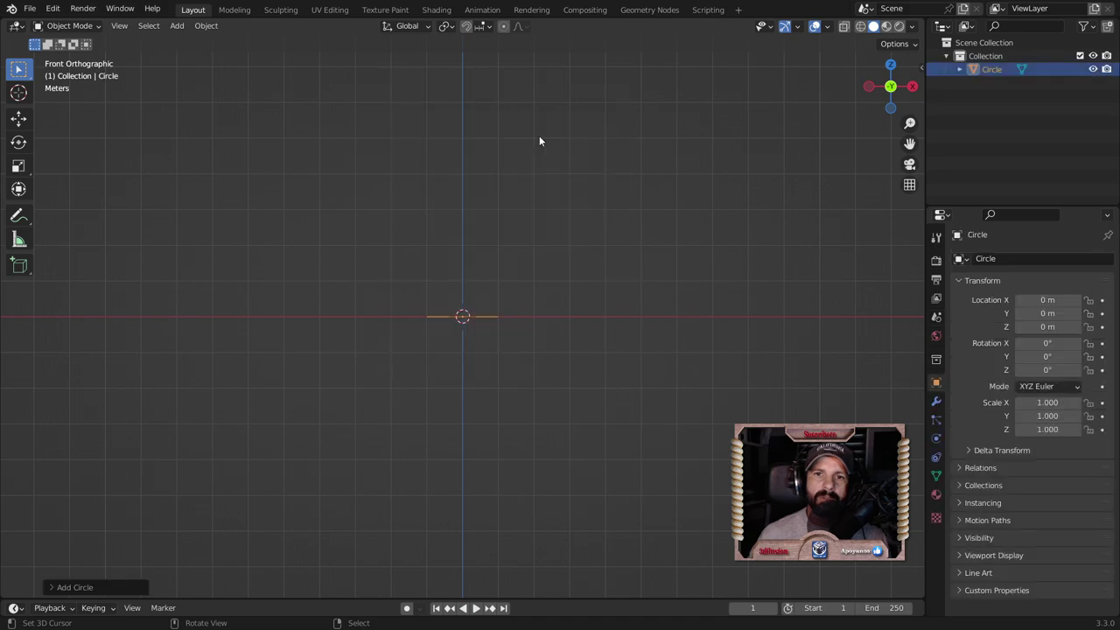
pyautogui.click(118, 585)
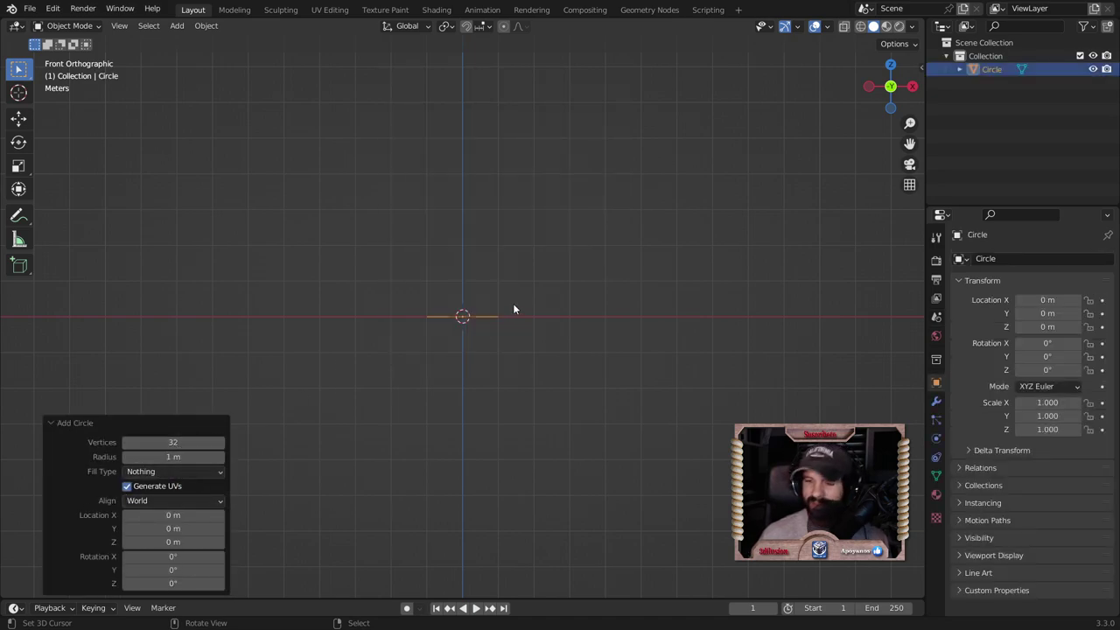
pyautogui.press('Tab')
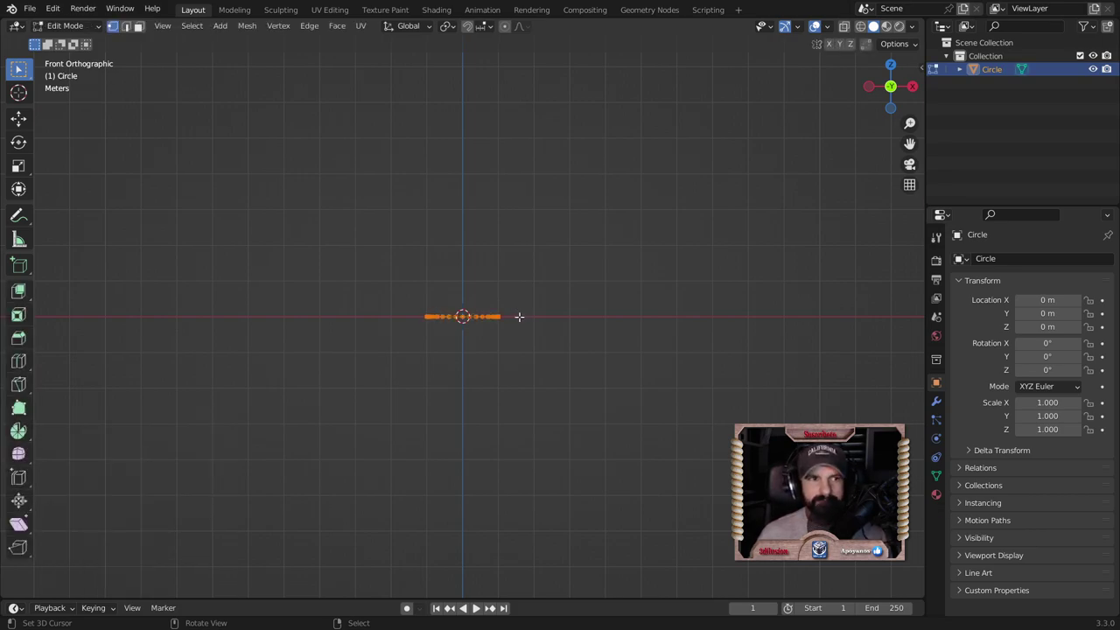
# Step: Extrude the circle up about 1.7 m into a tube and scale a new top ring to 0.75
pyautogui.press('e')
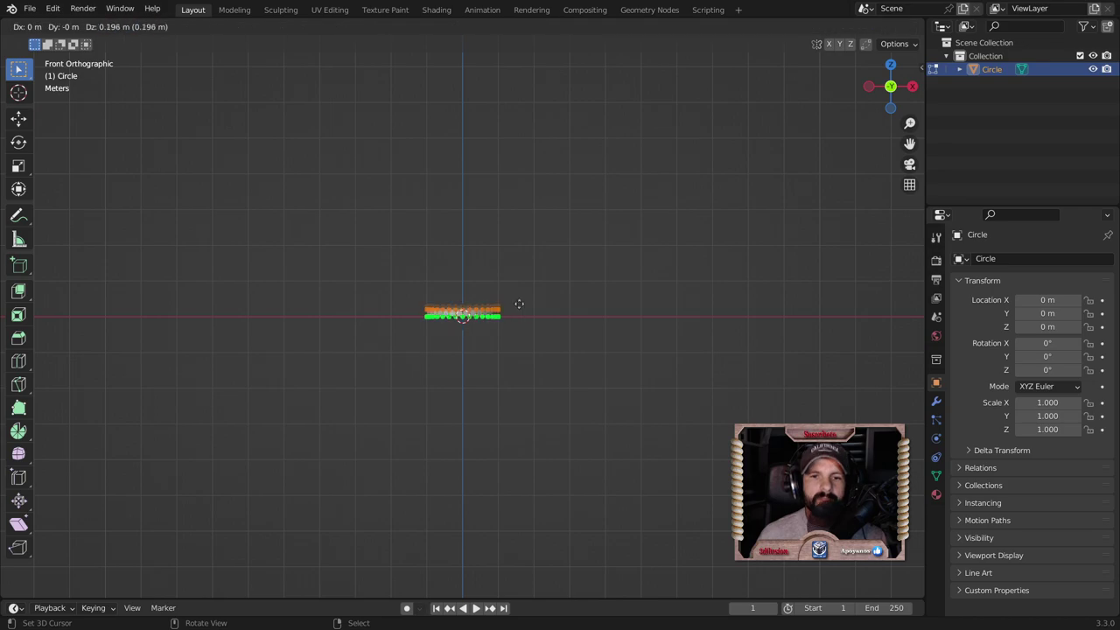
pyautogui.click(516, 260)
pyautogui.moveTo(516, 260); pyautogui.dragTo(539, 314, button='middle')
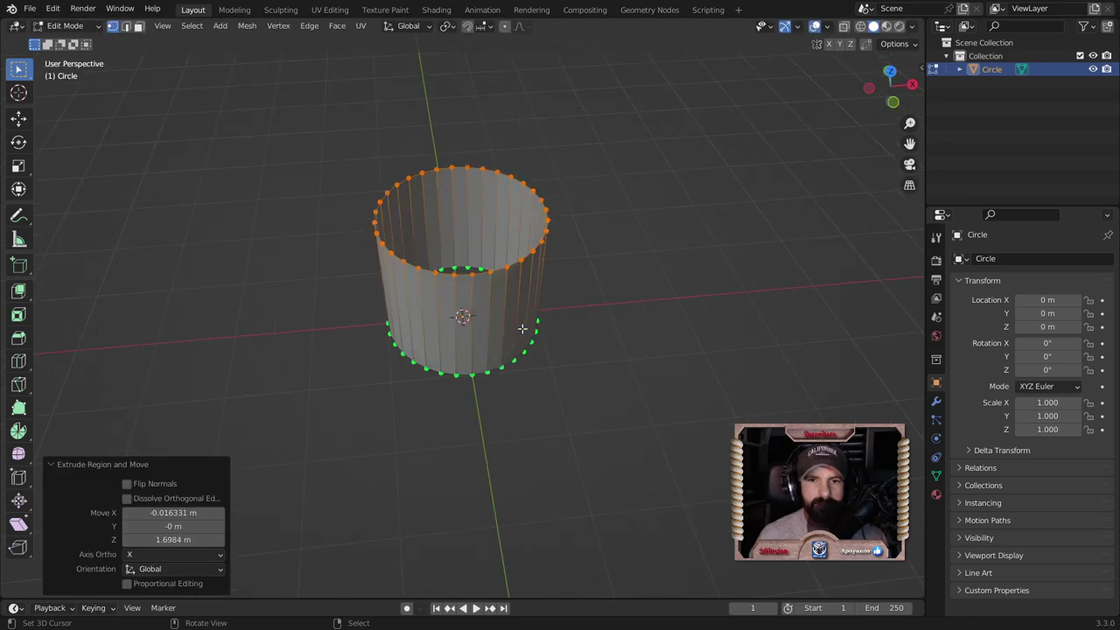
pyautogui.press('e')
pyautogui.rightClick(561, 303)
pyautogui.press('s')
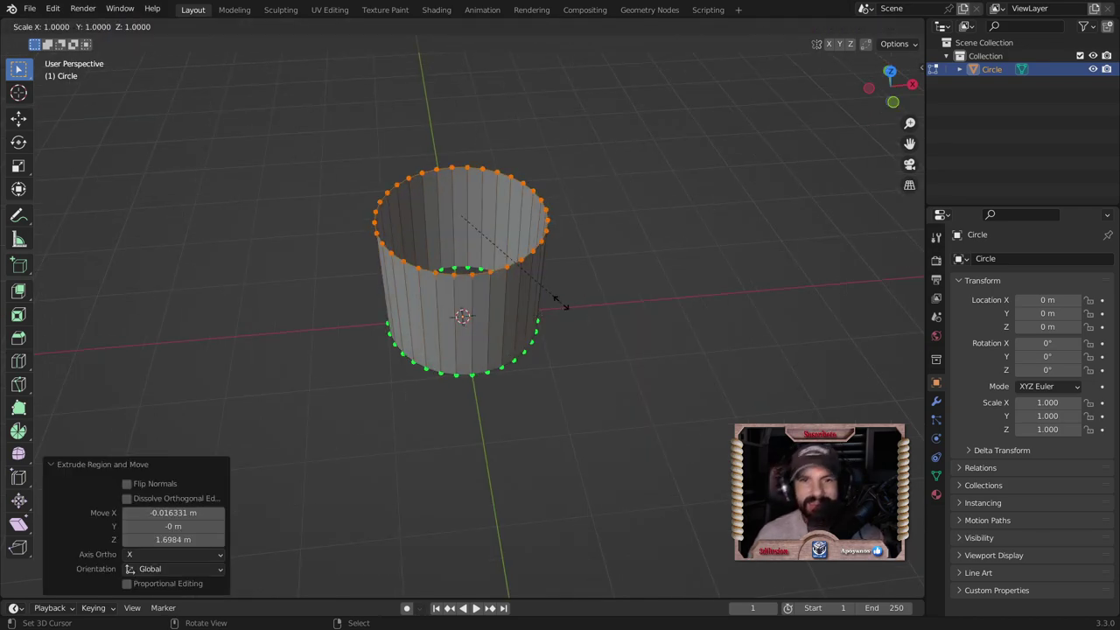
pyautogui.write('0.75')
pyautogui.press('Return')
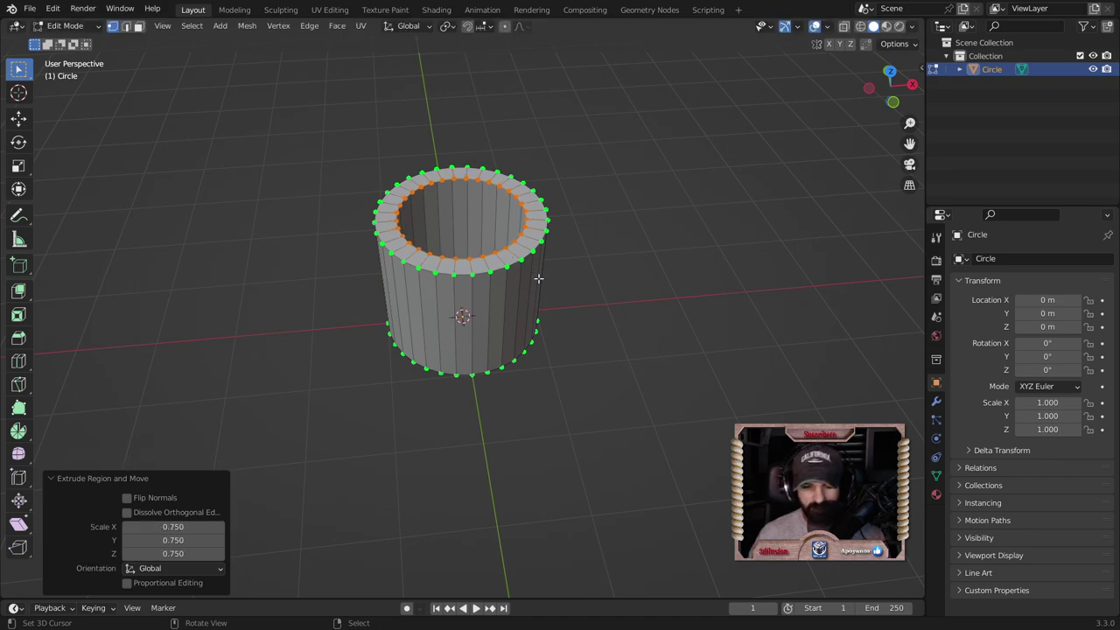
# Step: Raise the inner ring 0.1 m, widen the top ring to 1.232 about its centre, and extrude upward
pyautogui.press('e')
pyautogui.press('z')
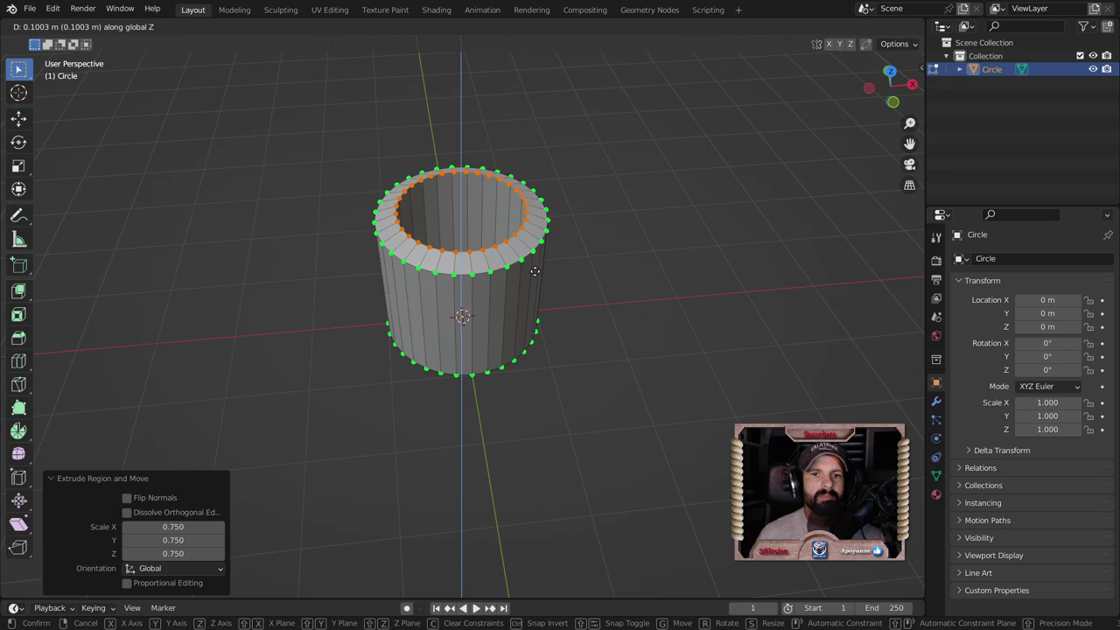
pyautogui.click(535, 272)
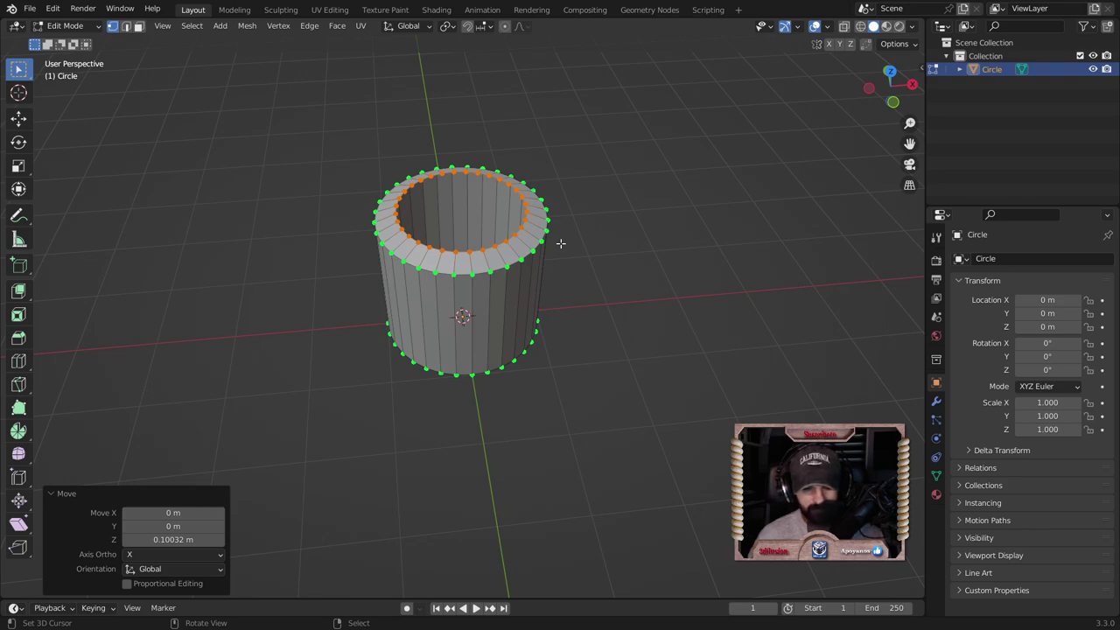
pyautogui.hotkey('shift', 's')
pyautogui.click(566, 305)
pyautogui.press('s')
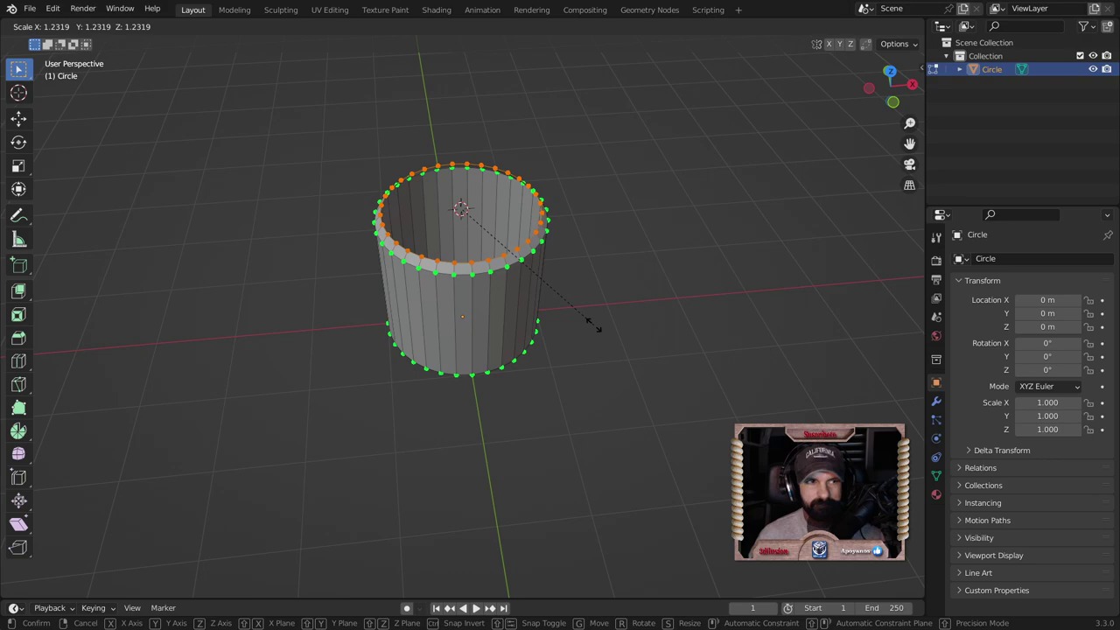
pyautogui.click(594, 325)
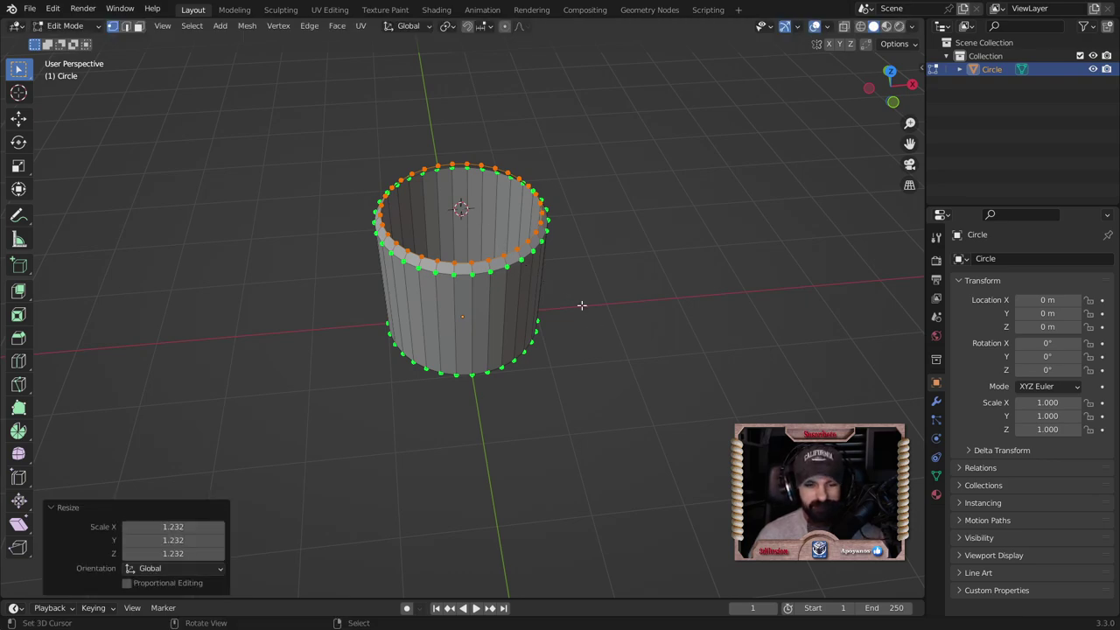
pyautogui.press('e')
pyautogui.press('z')
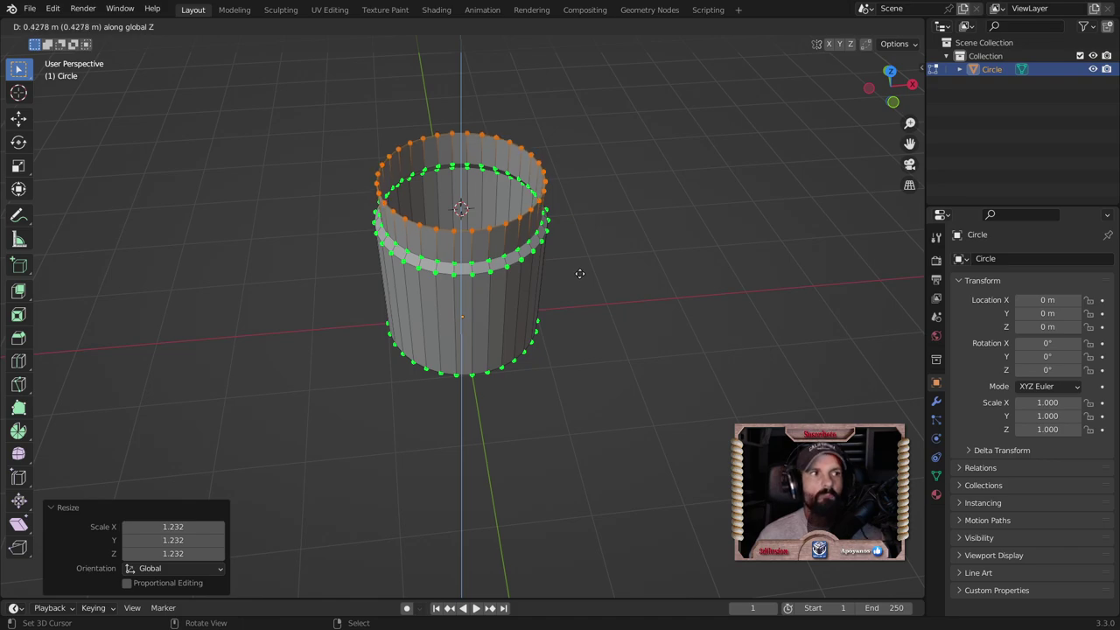
# Step: Set the extrusion at about 0.43 m, inset the top ring 0.1554 m and scale it to 0.901
pyautogui.click(579, 273)
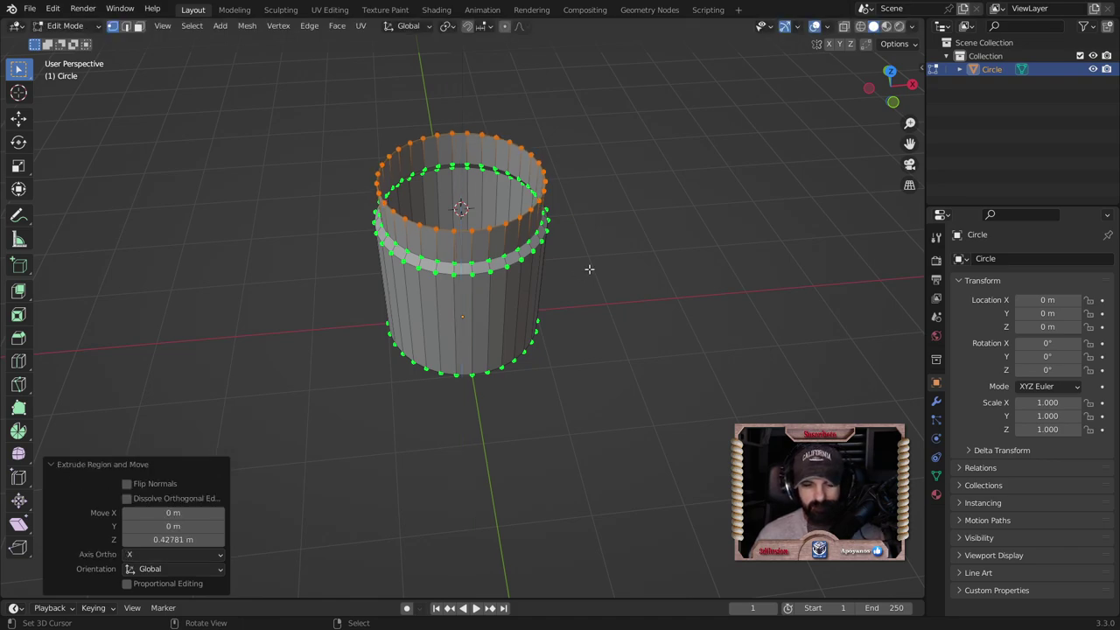
pyautogui.press('i')
pyautogui.click(580, 260)
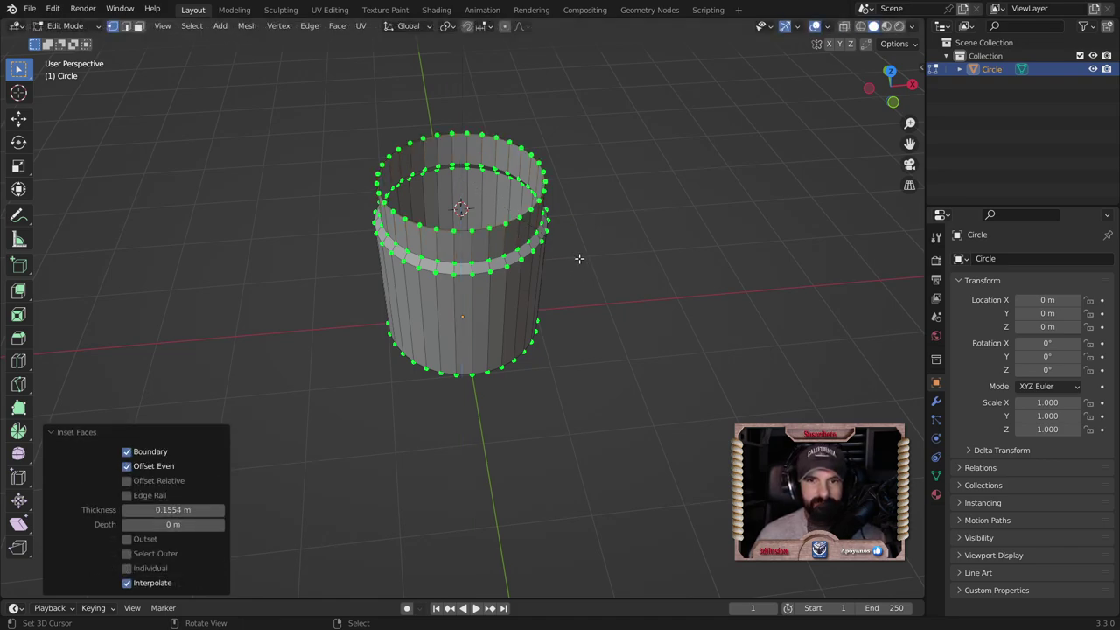
pyautogui.press('s')
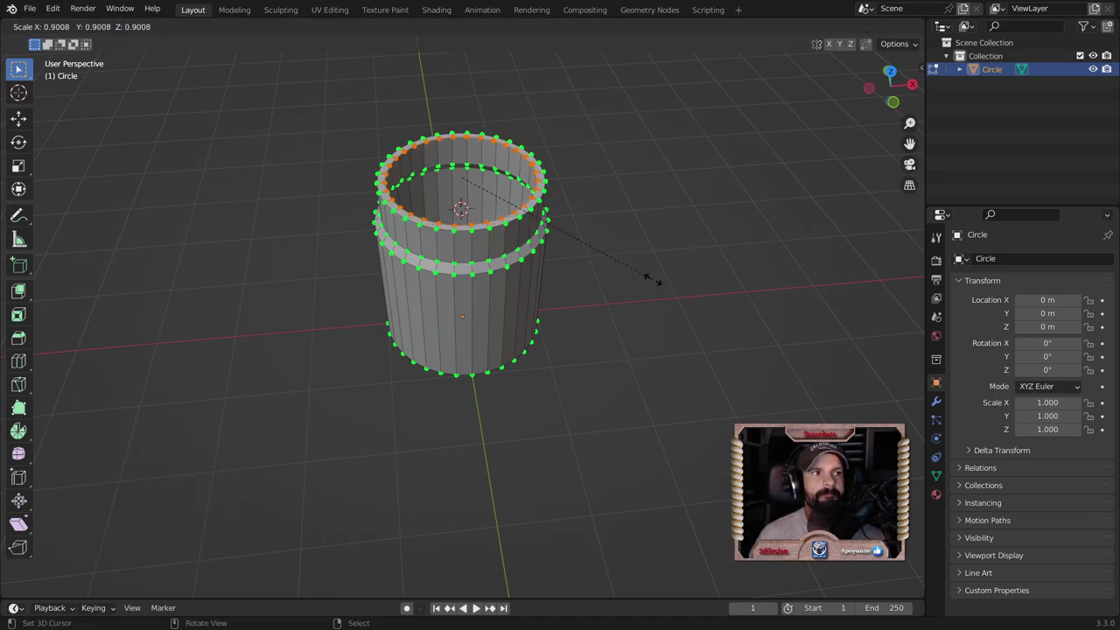
pyautogui.click(652, 279)
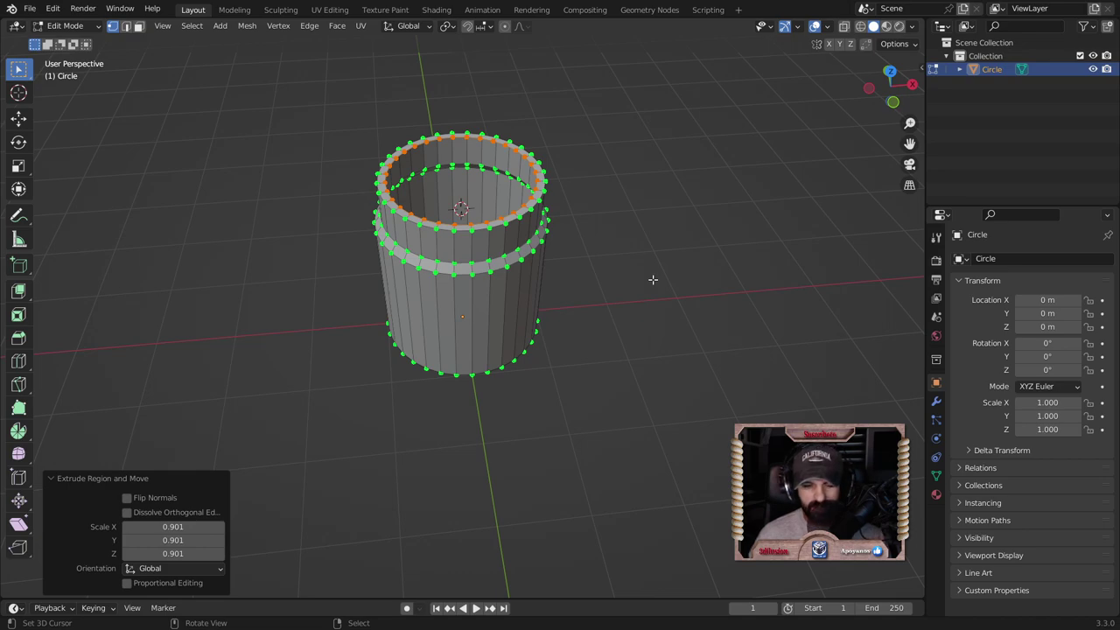
# Step: Lift a new ring 0.045 m, then extrude the tube about 0.91 m further up
pyautogui.press('e')
pyautogui.press('z')
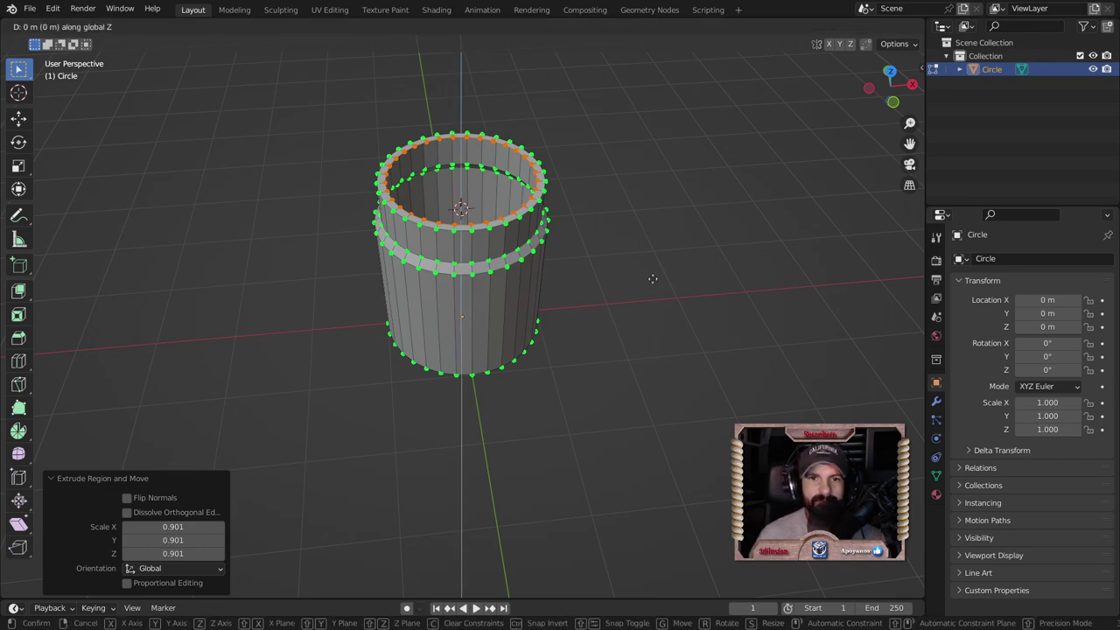
pyautogui.click(651, 277)
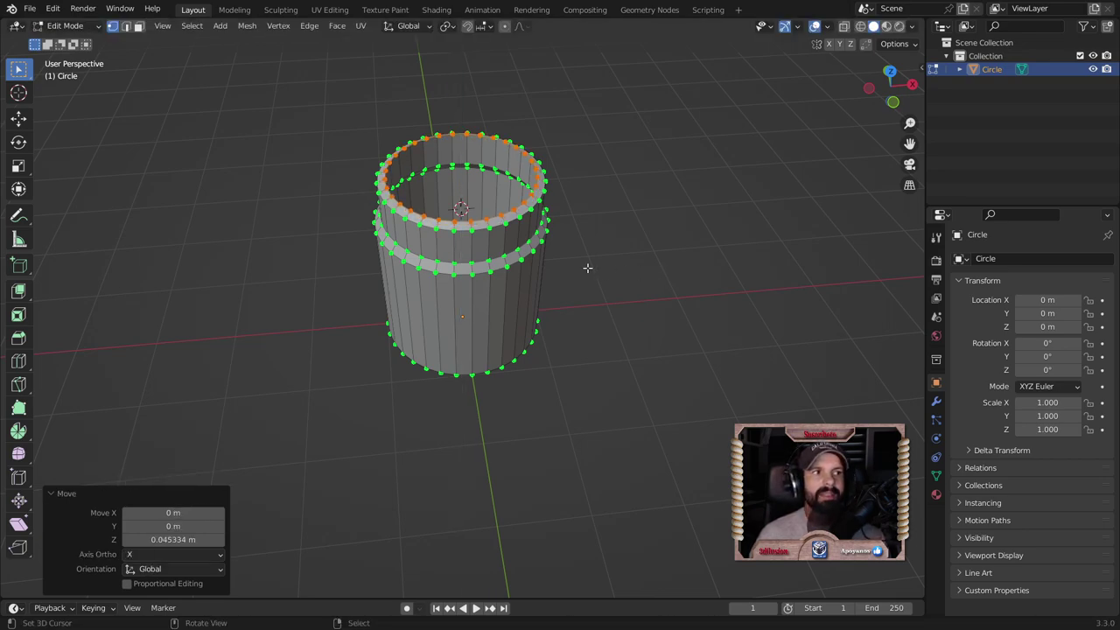
pyautogui.press('e')
pyautogui.press('z')
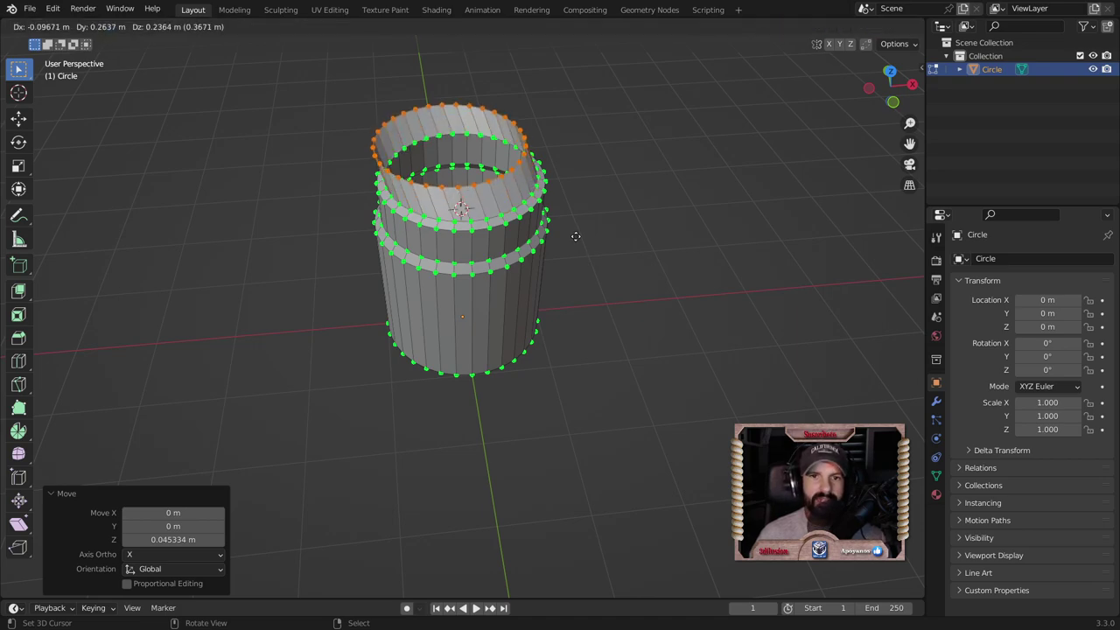
# Step: Finish the 0.91 m extrusion, narrow the top ring to 0.897 and raise it along Z
pyautogui.click(587, 189)
pyautogui.scroll(-2, 586, 189)
pyautogui.moveTo(587, 188); pyautogui.dragTo(601, 232, button='middle')
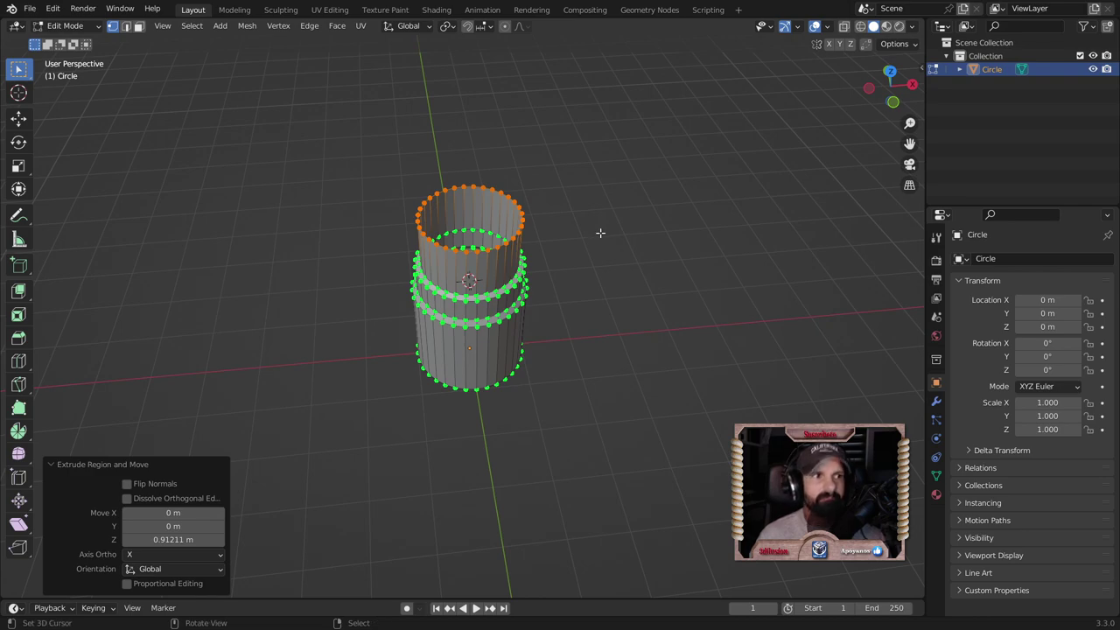
pyautogui.hotkey('shift', 's')
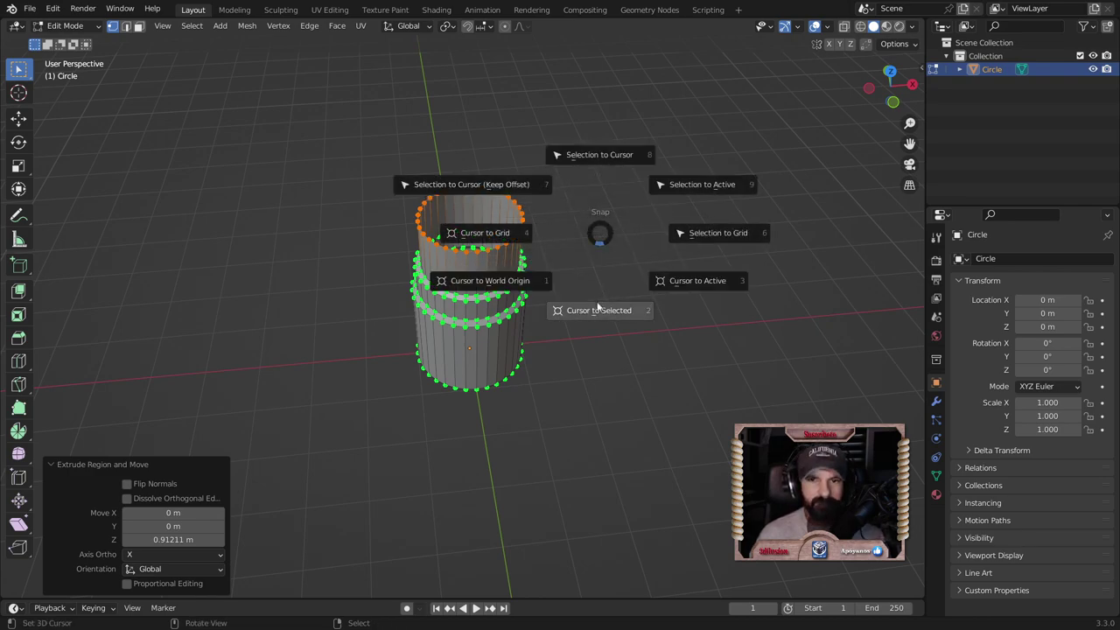
pyautogui.click(600, 278)
pyautogui.press('s')
pyautogui.click(600, 273)
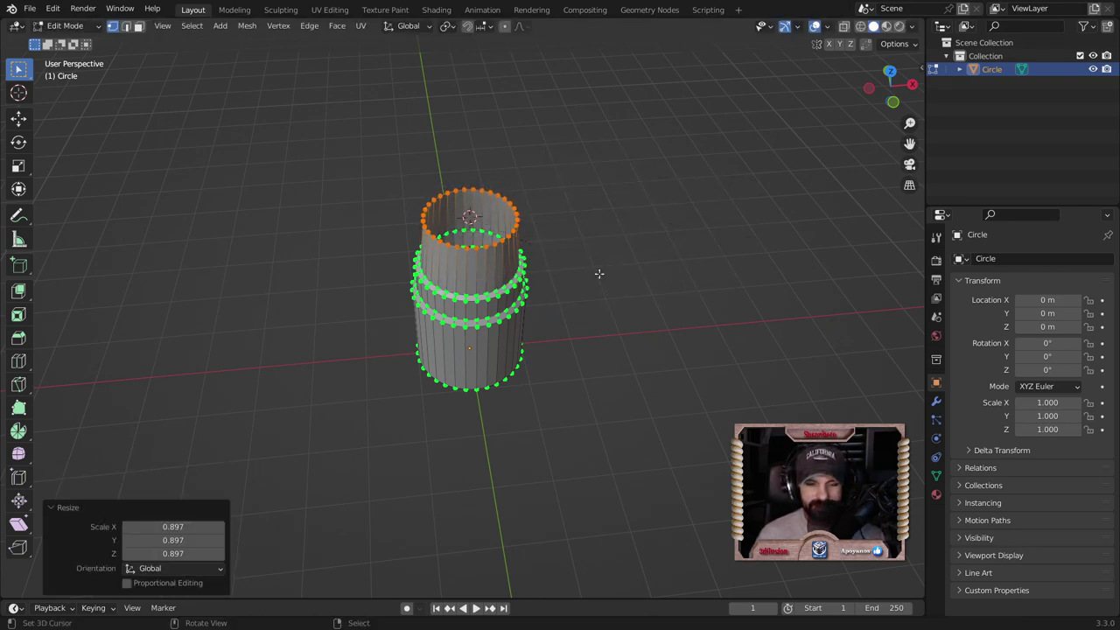
pyautogui.press('g')
pyautogui.press('z')
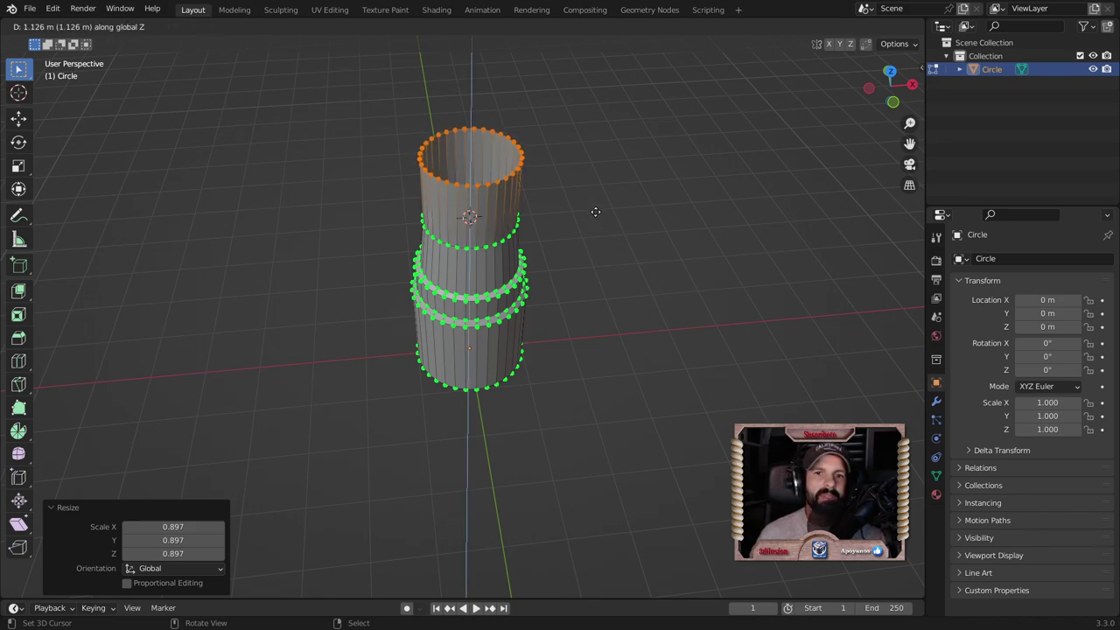
pyautogui.click(595, 212)
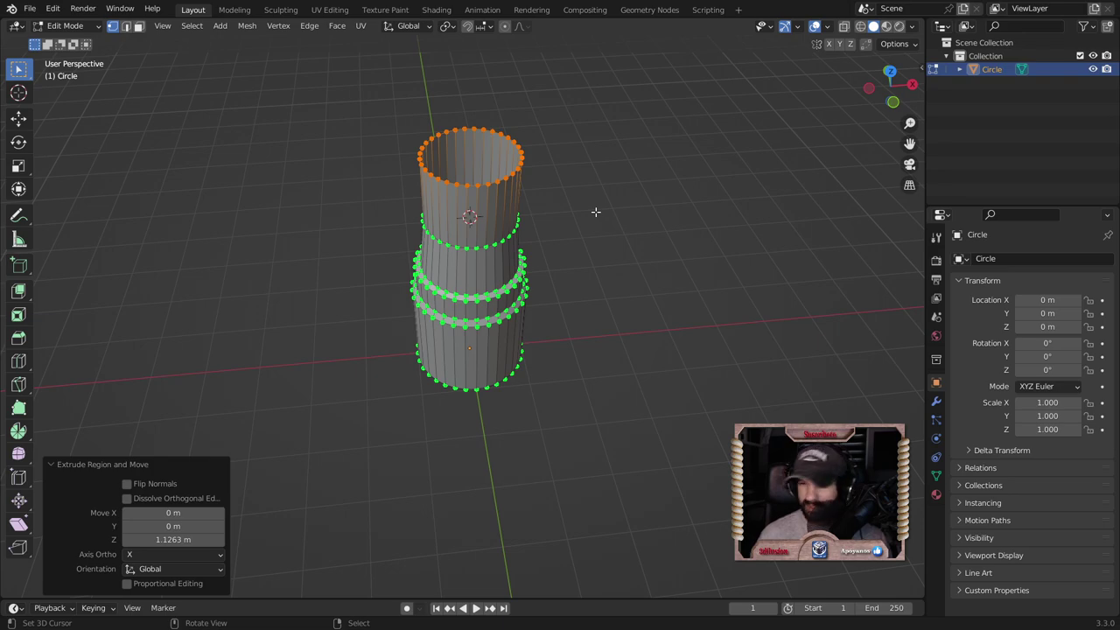
# Step: Select the top rim band and shrink it to about 0.666 around its own centre
pyautogui.press('ctrl+KP_Add')
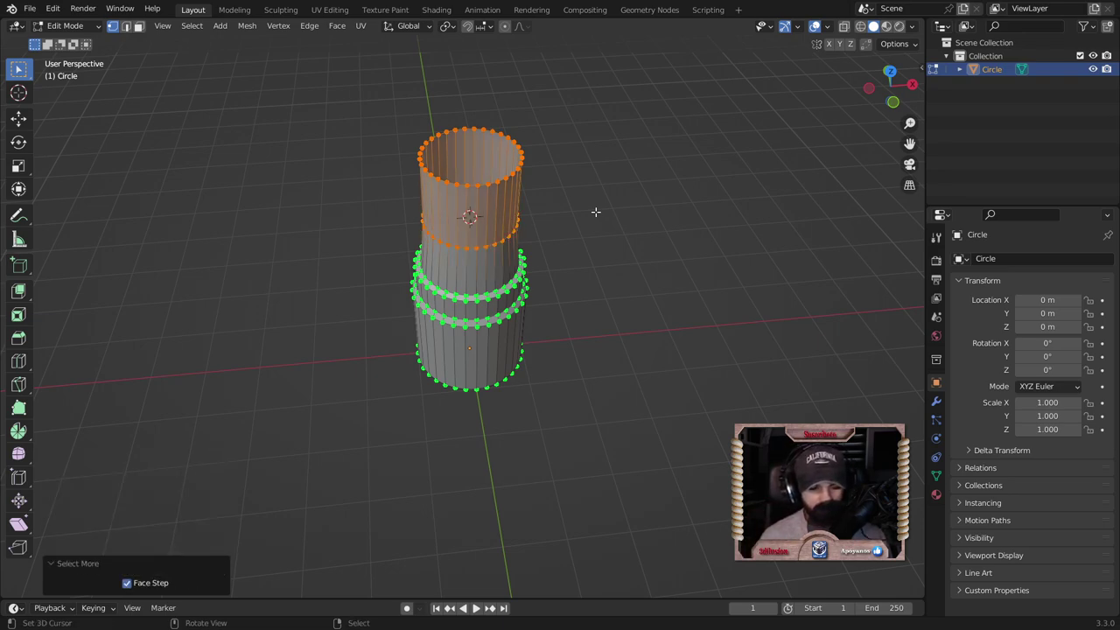
pyautogui.press('ctrl+KP_Add')
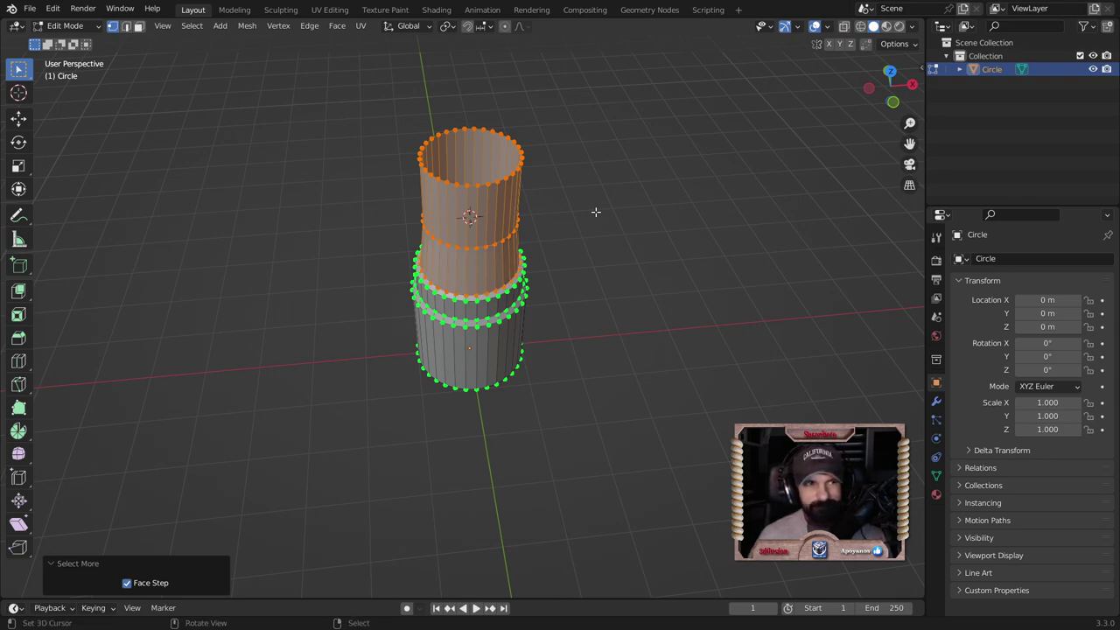
pyautogui.hotkey('alt', 'a')
pyautogui.keyDown('alt'); pyautogui.click(496, 181); pyautogui.keyUp('alt')
pyautogui.press('ctrl+KP_Add')
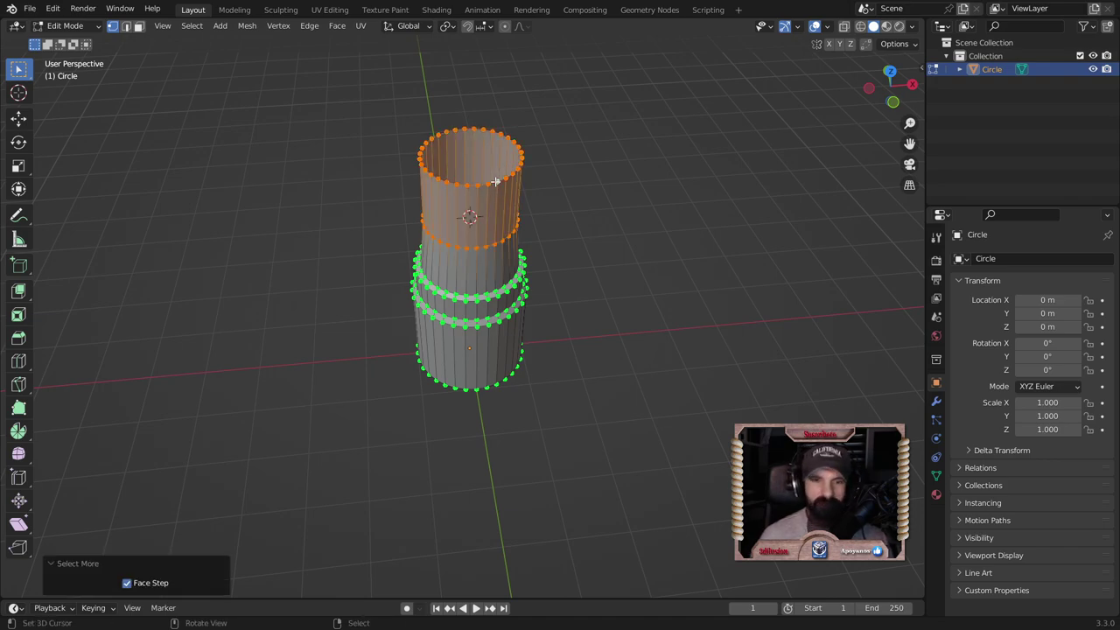
pyautogui.hotkey('shift', 's')
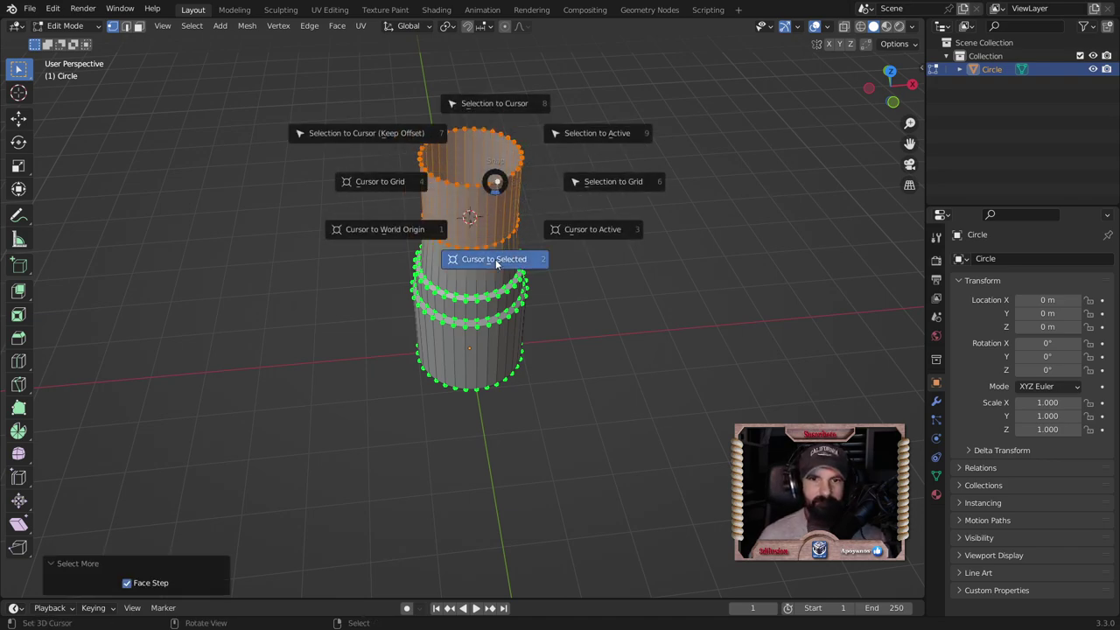
pyautogui.click(490, 252)
pyautogui.press('s')
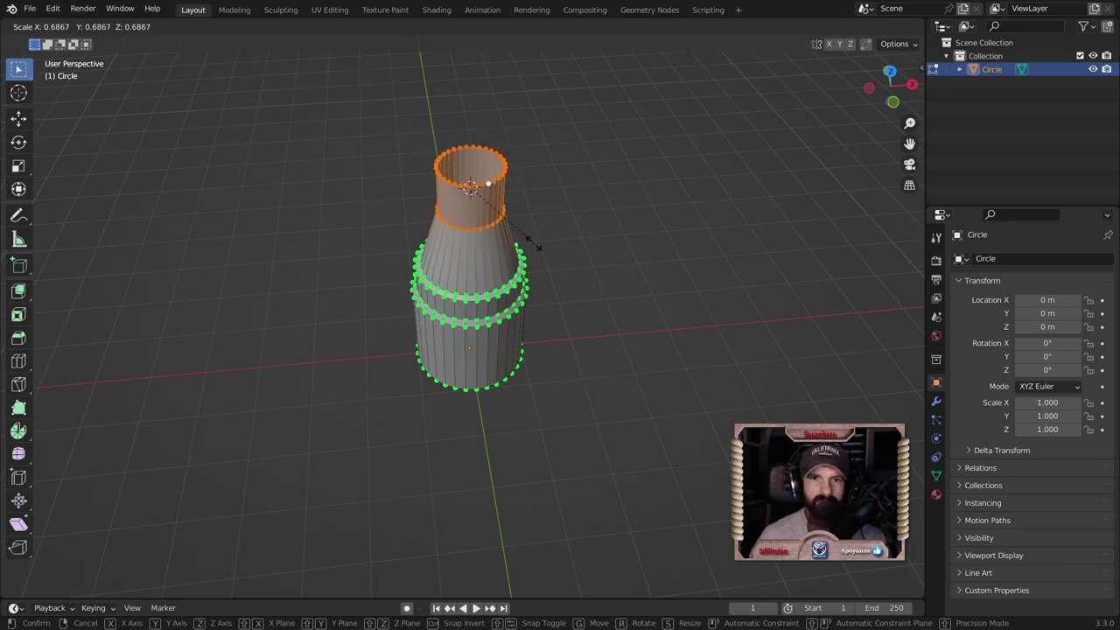
pyautogui.click(529, 243)
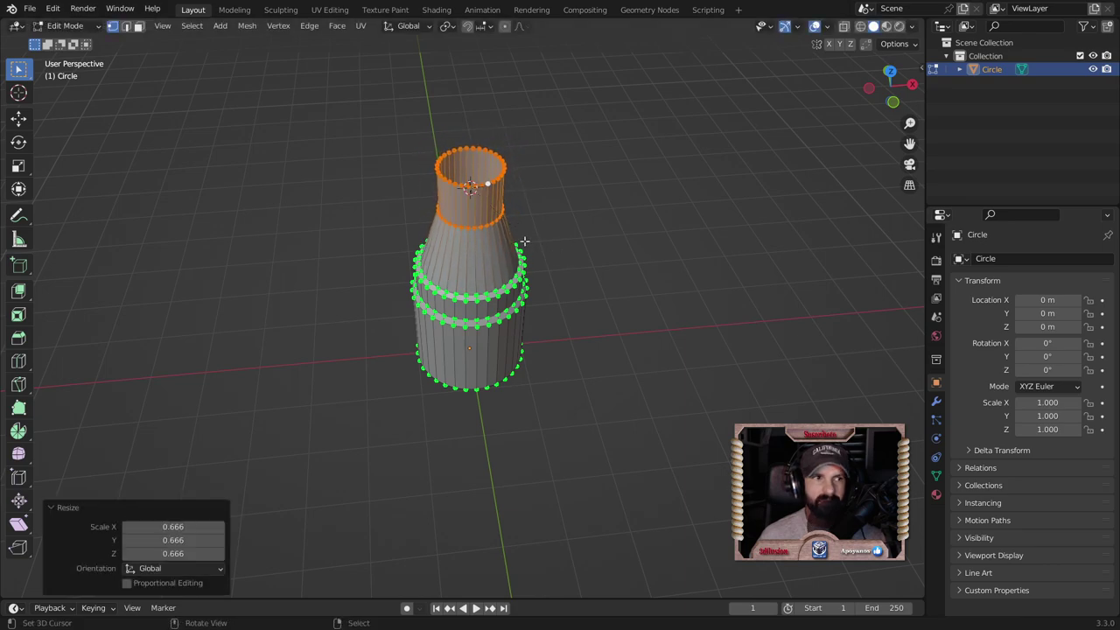
# Step: Extrude a straight neck about 0.796 m up from the top rim loop and return to Object Mode
pyautogui.scroll(1, 529, 243)
pyautogui.keyDown('alt'); pyautogui.click(472, 151); pyautogui.keyUp('alt')
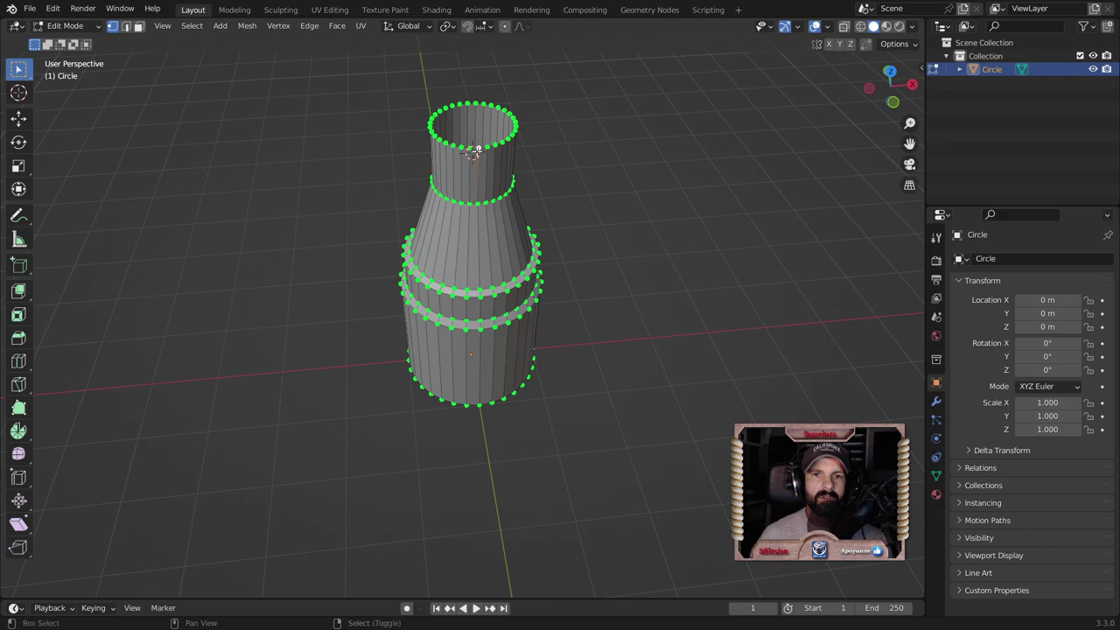
pyautogui.keyDown('alt'); pyautogui.click(482, 147); pyautogui.keyUp('alt')
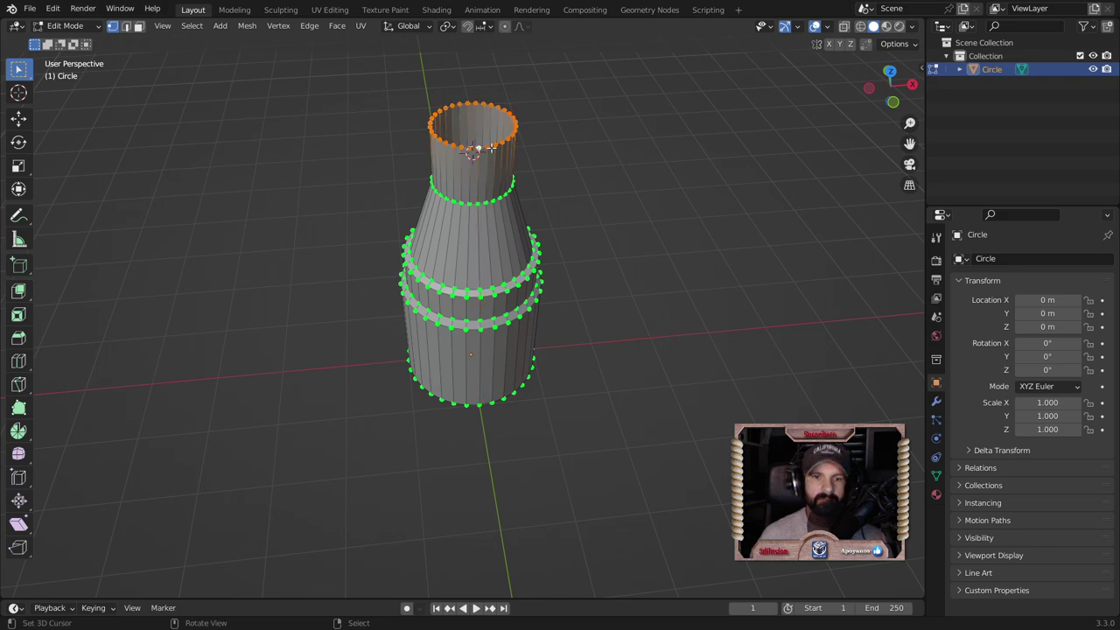
pyautogui.press('e')
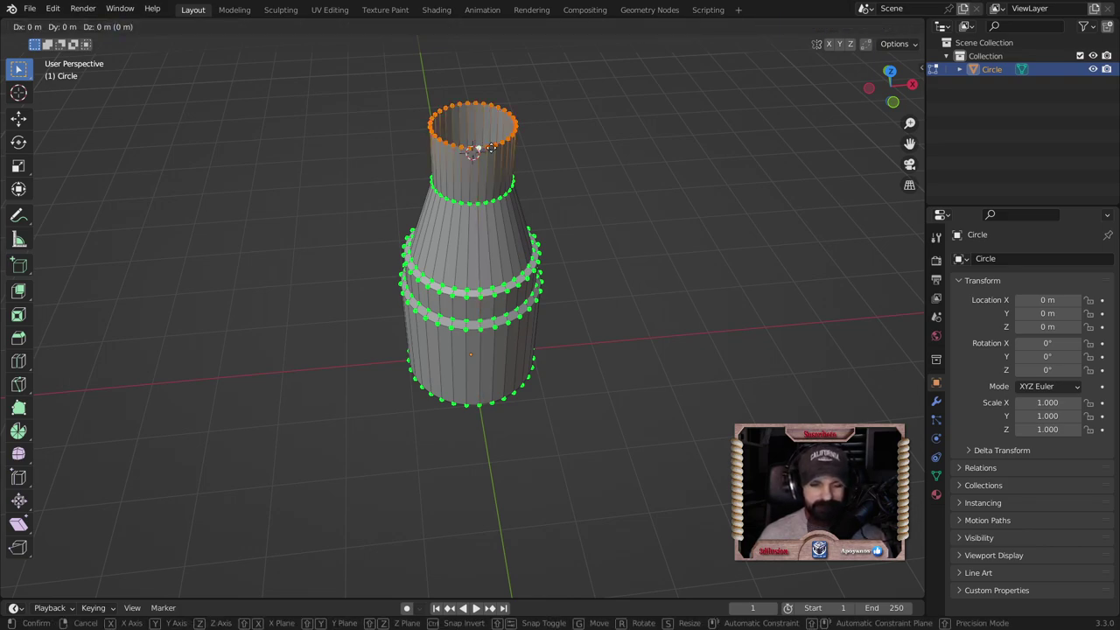
pyautogui.press('z')
pyautogui.click(493, 79)
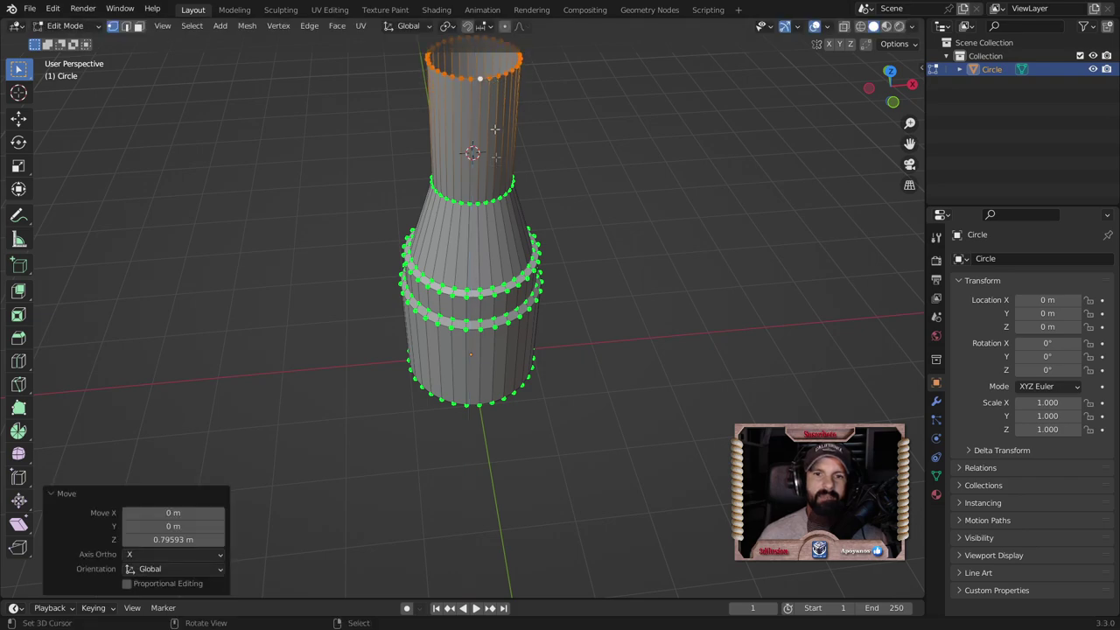
pyautogui.scroll(-4, 473, 175)
pyautogui.moveTo(472, 201)
pyautogui.mouseDown(button='middle')
pyautogui.moveTo(455, 198)
pyautogui.moveTo(460, 222)
pyautogui.mouseUp(button='middle')
pyautogui.scroll(2, 460, 221)
pyautogui.press('Tab')
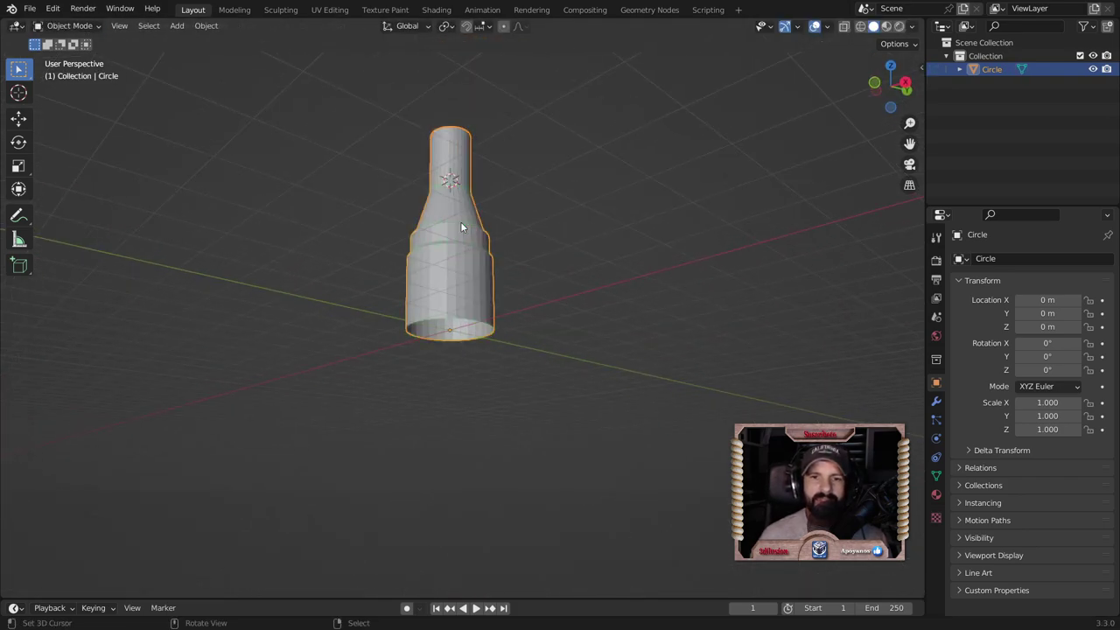
# Step: Apply smooth shading to the bottle
pyautogui.rightClick(462, 228)
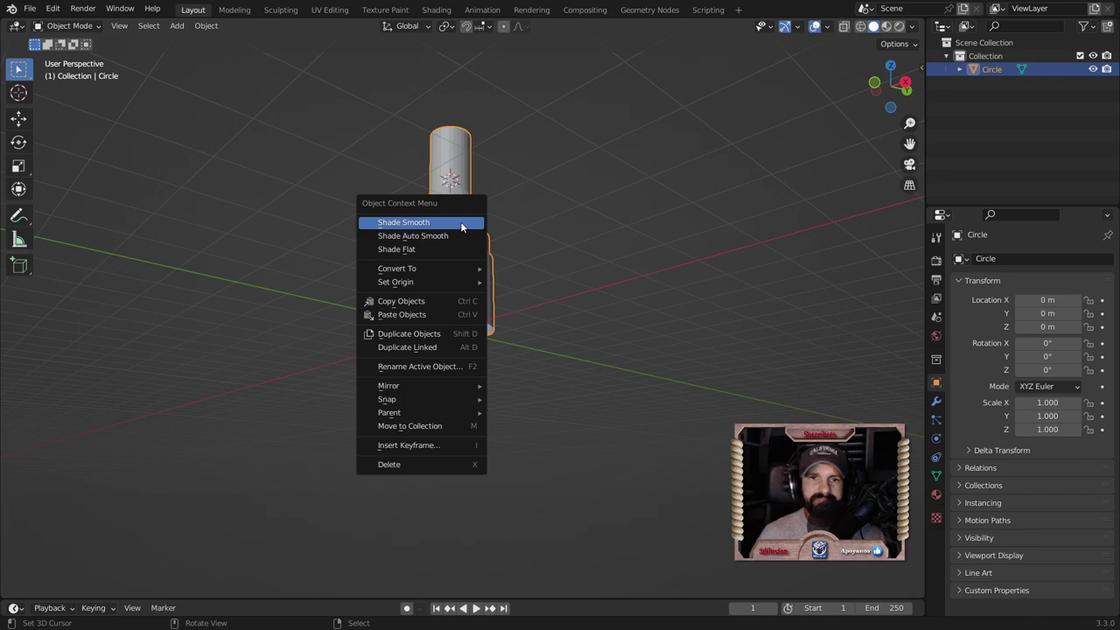
pyautogui.click(462, 225)
pyautogui.moveTo(473, 313); pyautogui.dragTo(475, 239, button='middle')
pyautogui.scroll(3, 472, 245)
# Step: Try extruding the bottom edge loop inward, then cancel and undo it
pyautogui.press('Tab')
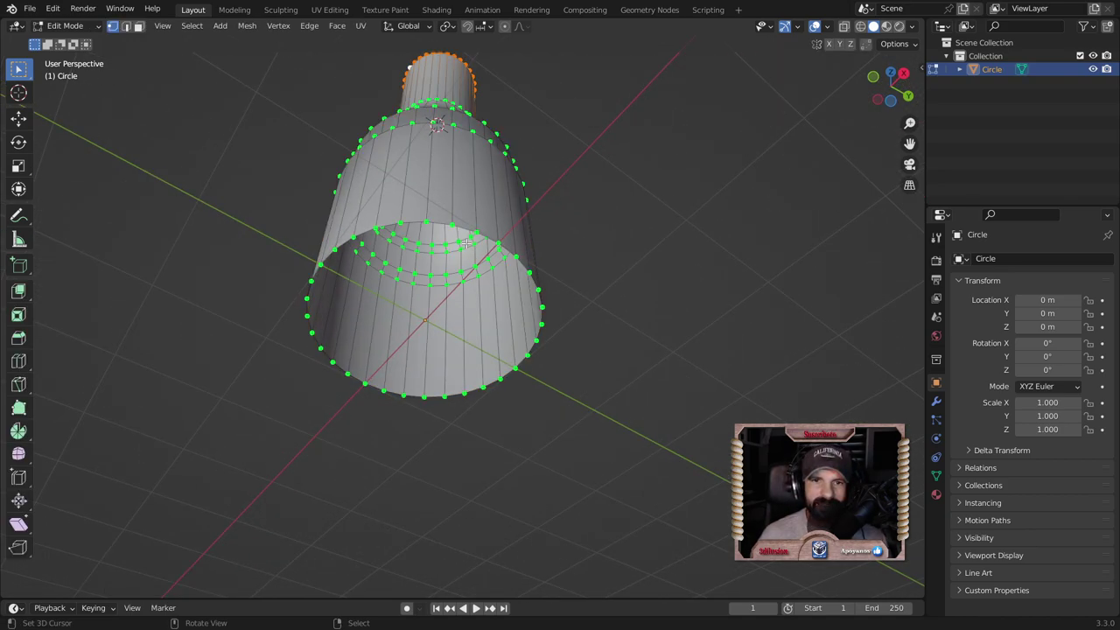
pyautogui.keyDown('alt'); pyautogui.click(539, 278); pyautogui.keyUp('alt')
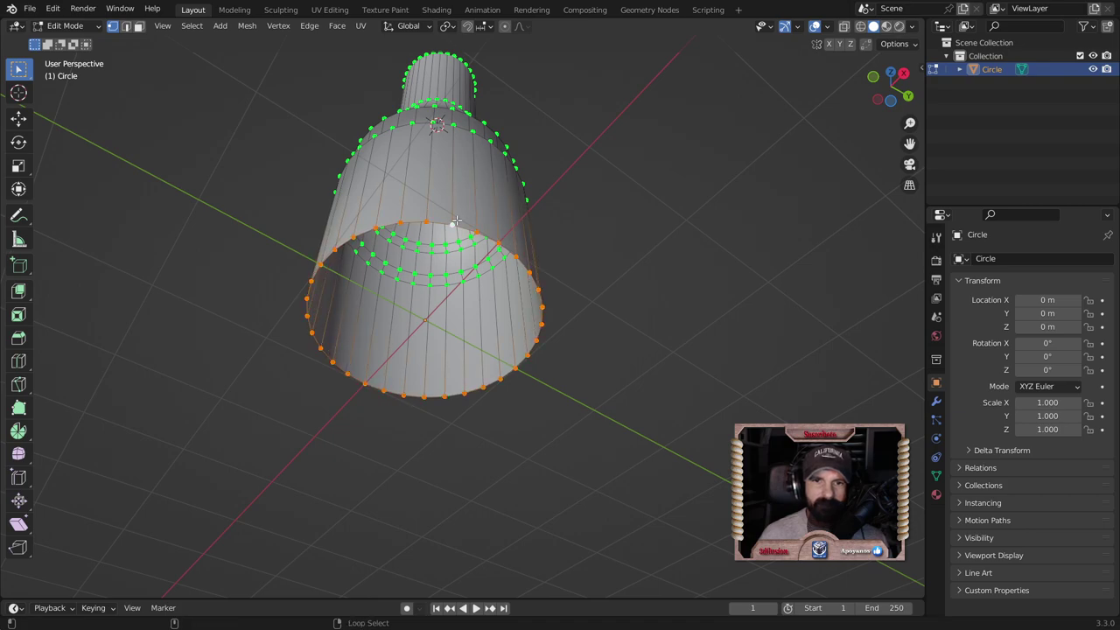
pyautogui.press('e')
pyautogui.press('s')
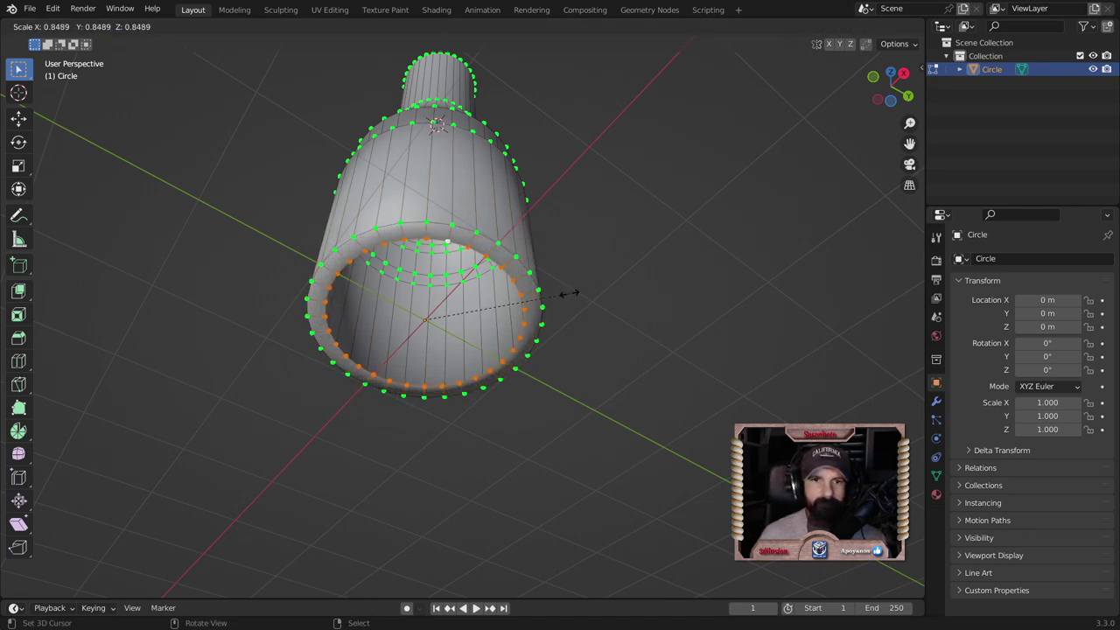
pyautogui.press('Escape')
pyautogui.hotkey('ctrl', 'z')
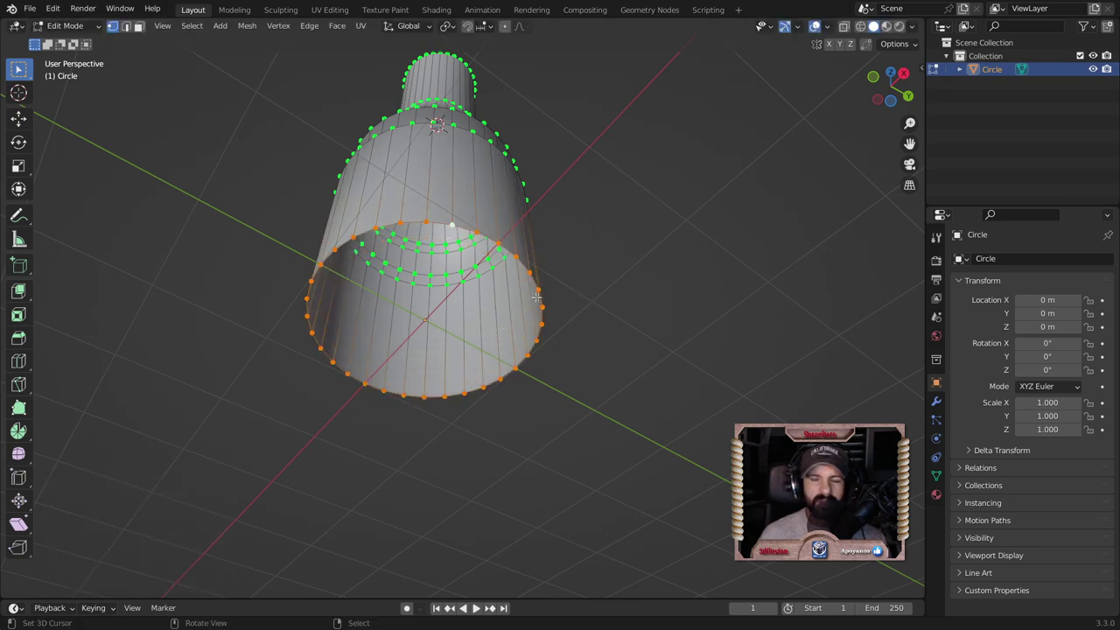
# Step: Add a Subdivision Surface modifier (Catmull-Clark, viewport 1, render 2) to the bottle
pyautogui.moveTo(535, 297)
pyautogui.mouseDown(button='middle')
pyautogui.moveTo(494, 262)
pyautogui.moveTo(780, 310)
pyautogui.mouseUp(button='middle')
pyautogui.click(935, 401)
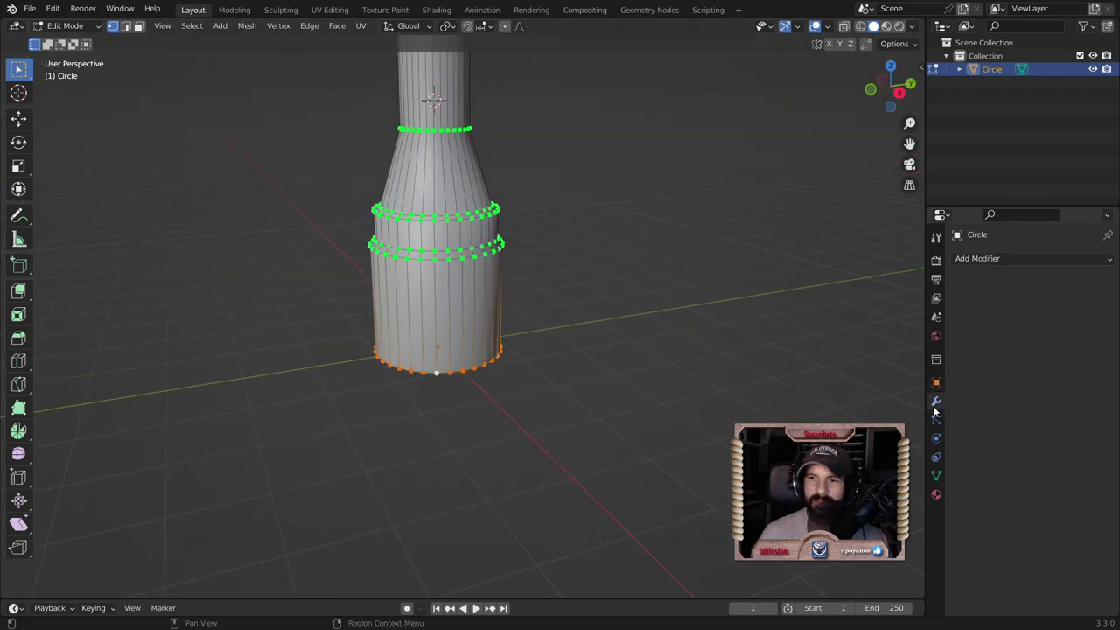
pyautogui.click(977, 260)
pyautogui.click(840, 498)
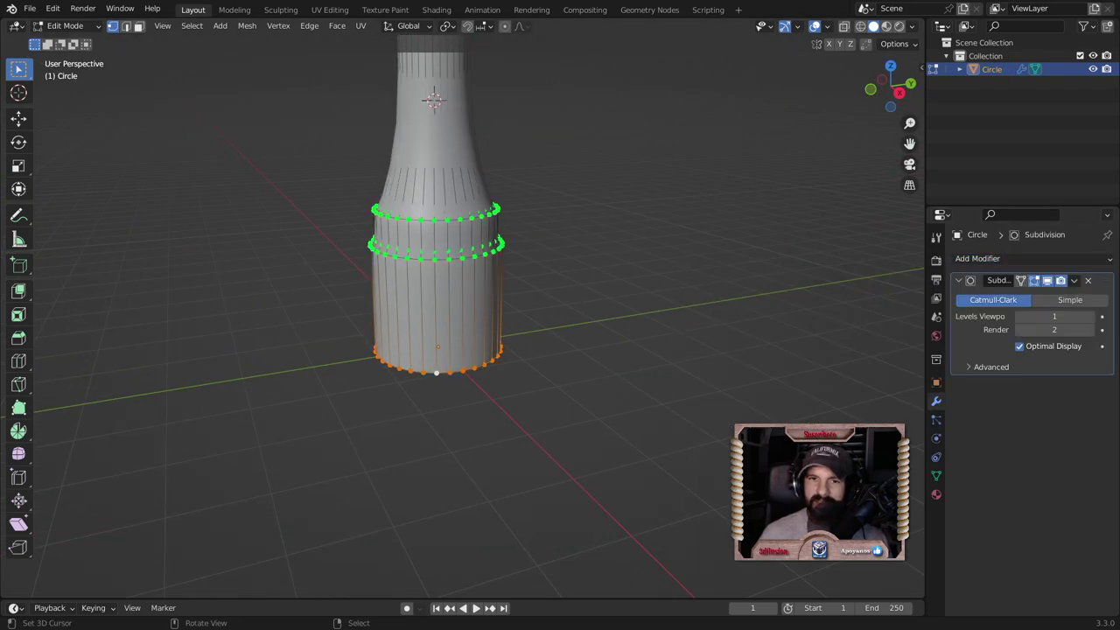
pyautogui.scroll(1, 635, 383)
pyautogui.press('Tab')
pyautogui.press('Tab')
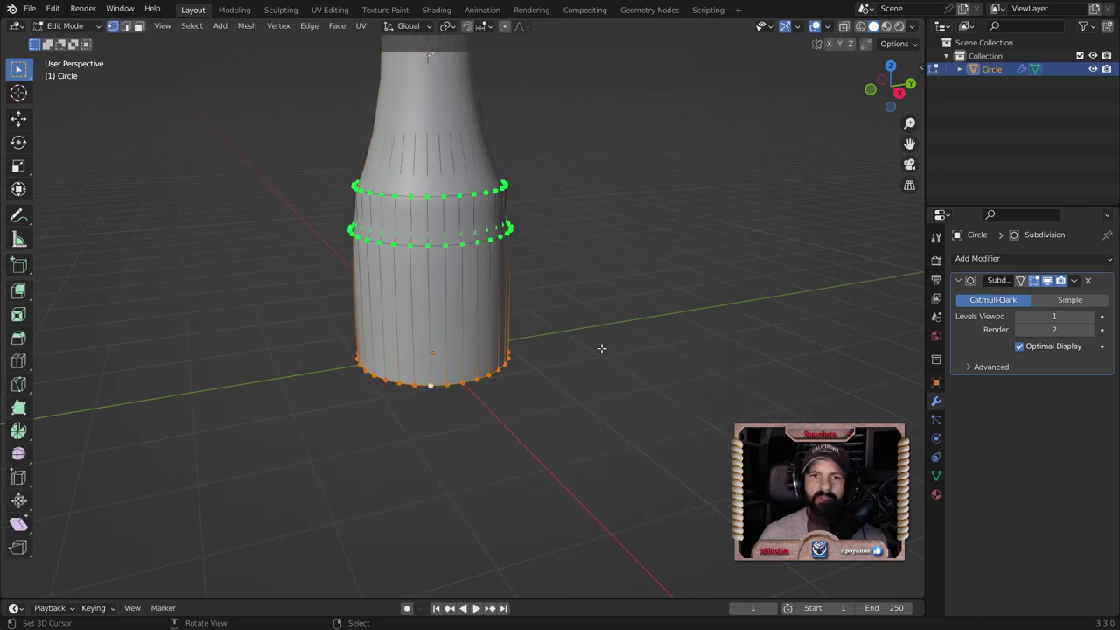
# Step: In edge mode, select the body ring loops and the neck joint loop, hiding the subdivision preview
pyautogui.click(125, 25)
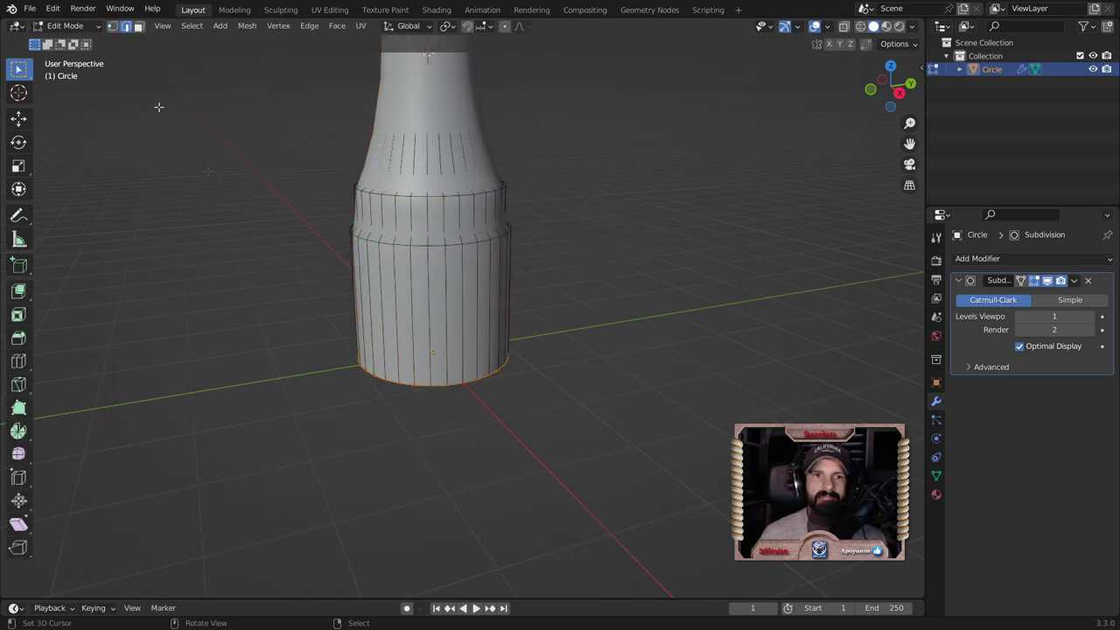
pyautogui.keyDown('alt'); pyautogui.click(417, 237); pyautogui.keyUp('alt')
pyautogui.keyDown('alt'); pyautogui.keyDown('shift'); pyautogui.click(425, 194); pyautogui.keyUp('shift'); pyautogui.keyUp('alt')
pyautogui.keyDown('shift'); pyautogui.moveTo(425, 198); pyautogui.dragTo(442, 208, button='middle'); pyautogui.keyUp('shift')
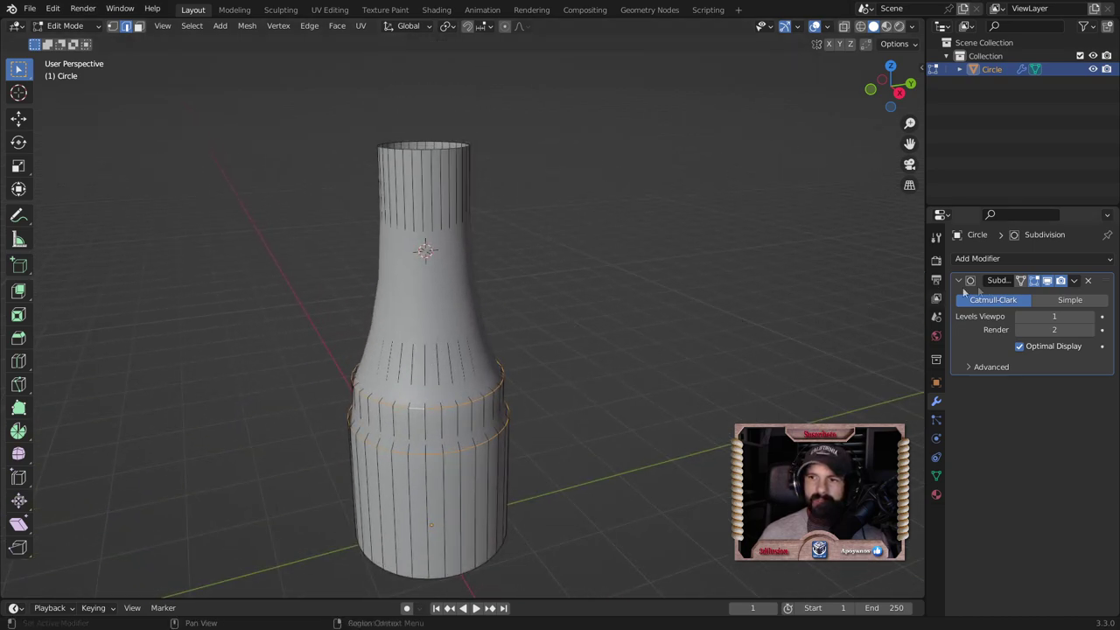
pyautogui.click(1033, 280)
pyautogui.keyDown('alt'); pyautogui.click(429, 397); pyautogui.keyUp('alt')
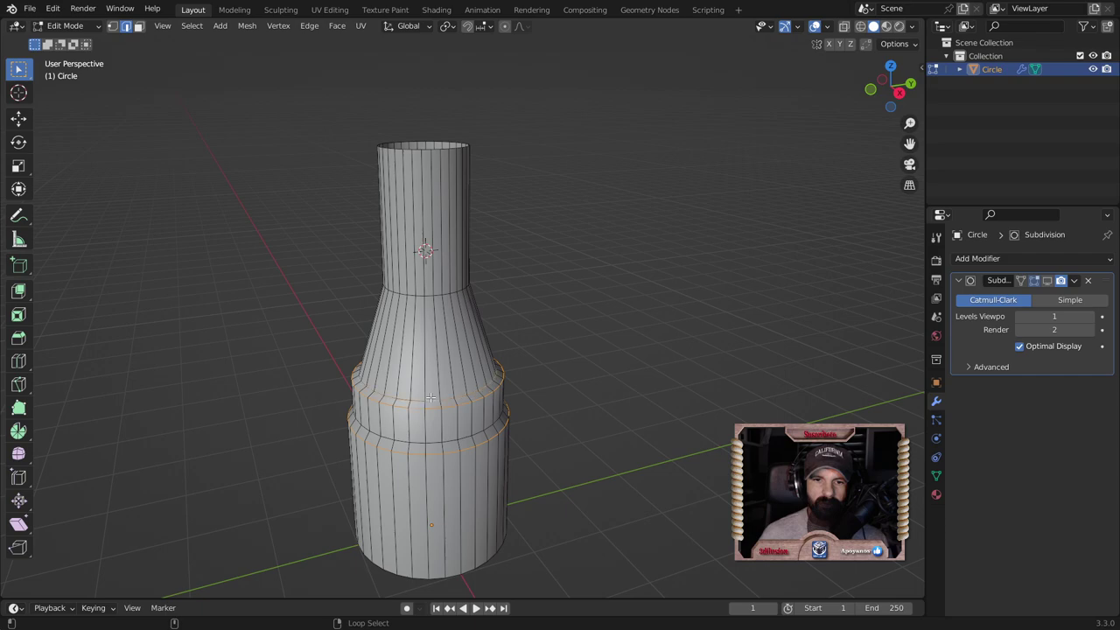
pyautogui.keyDown('alt'); pyautogui.keyDown('shift'); pyautogui.click(429, 297); pyautogui.keyUp('shift'); pyautogui.keyUp('alt')
pyautogui.scroll(5, 554, 362)
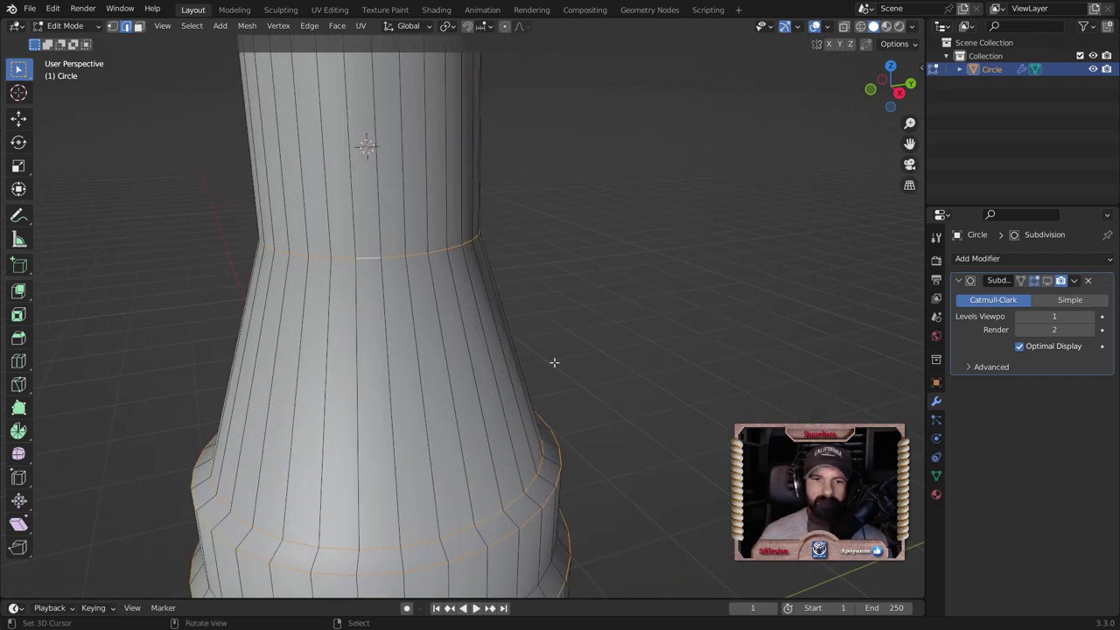
# Step: Bevel the selected loops with 2 segments, 0.0154 m wide, and return to Object Mode
pyautogui.rightClick(612, 370)
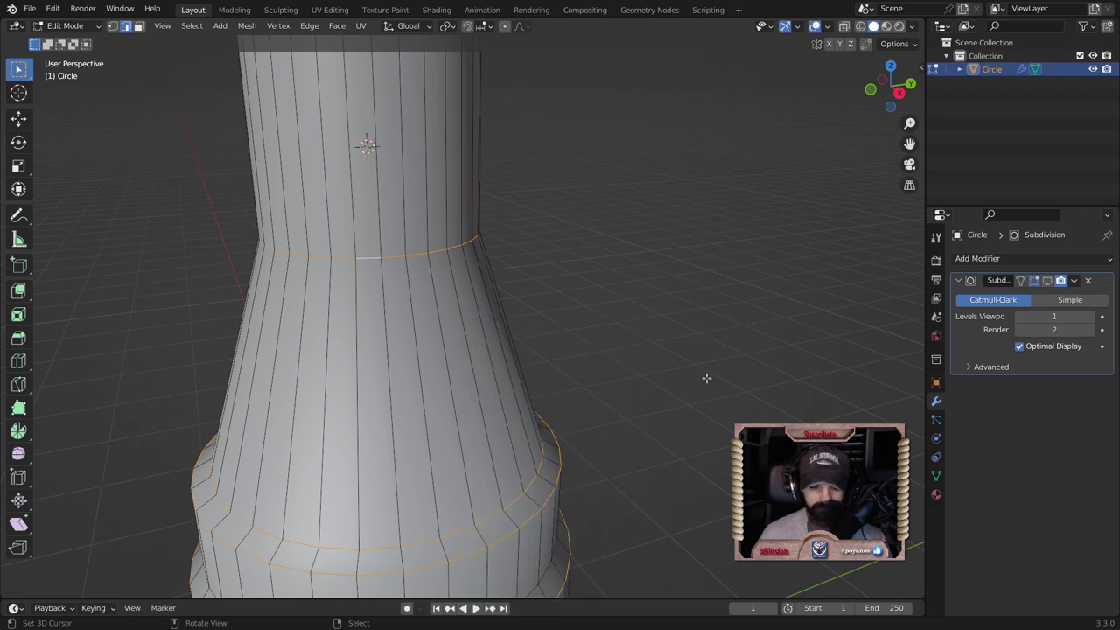
pyautogui.hotkey('ctrl', 'b')
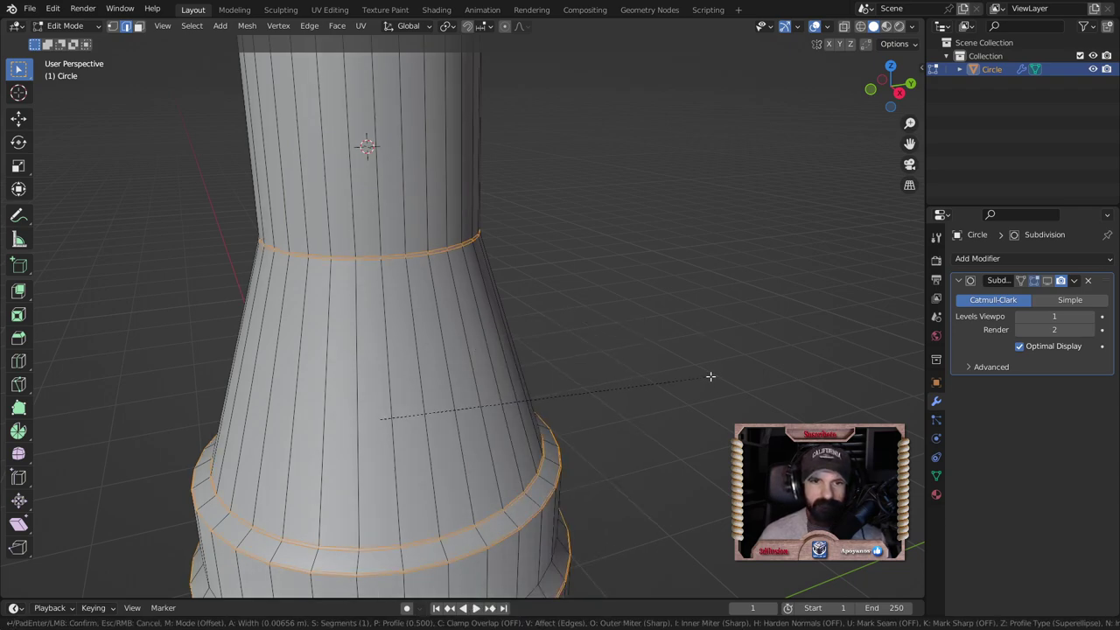
pyautogui.scroll(1, 715, 376)
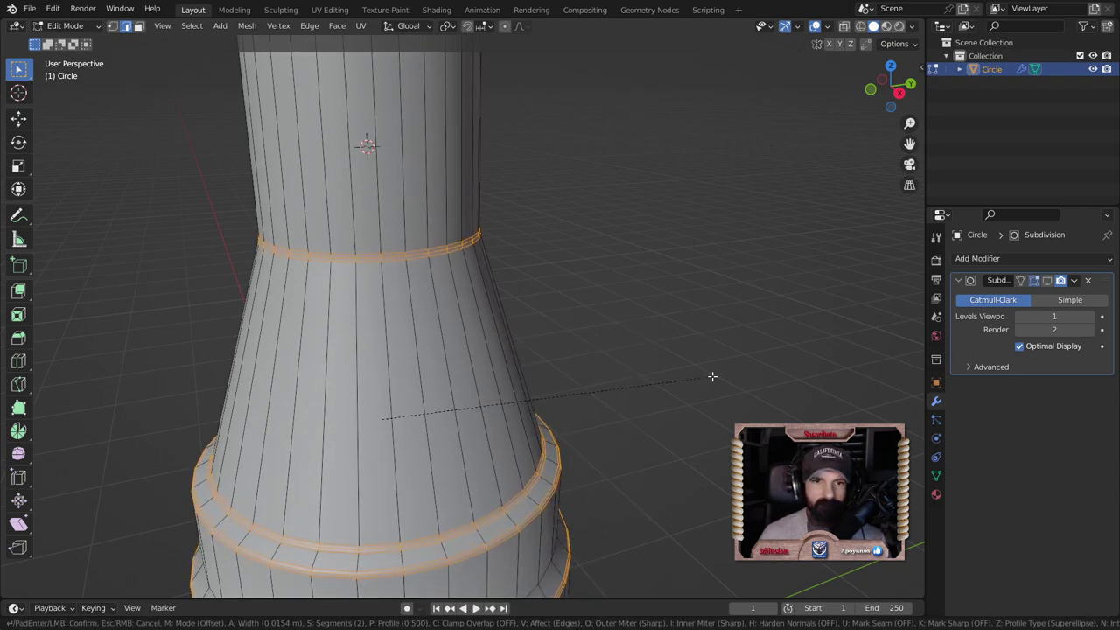
pyautogui.click(712, 376)
pyautogui.scroll(-3, 712, 374)
pyautogui.press('Tab')
pyautogui.scroll(-3, 712, 372)
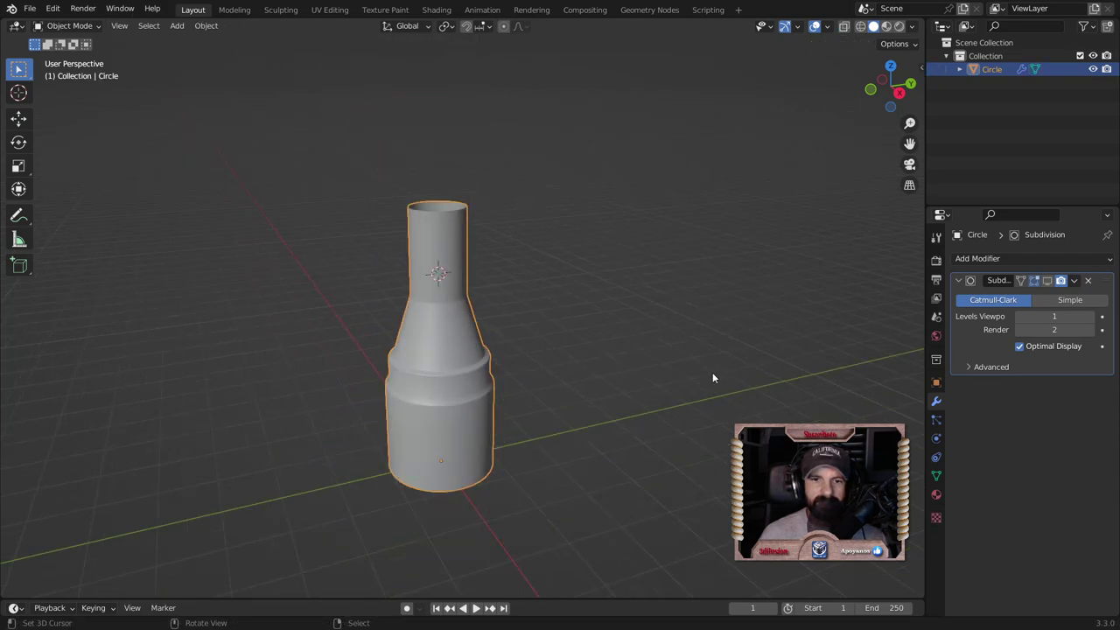
# Step: Add a Solidify modifier above Subdivision and set the wall thickness to -0.07 m
pyautogui.scroll(-2, 712, 372)
pyautogui.click(977, 259)
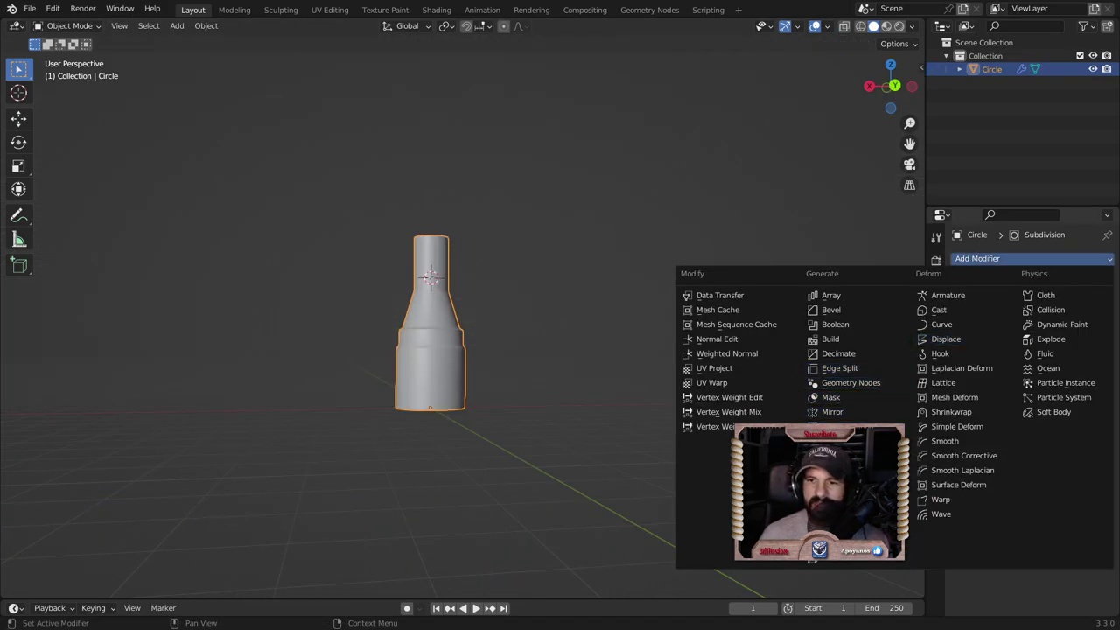
pyautogui.click(836, 485)
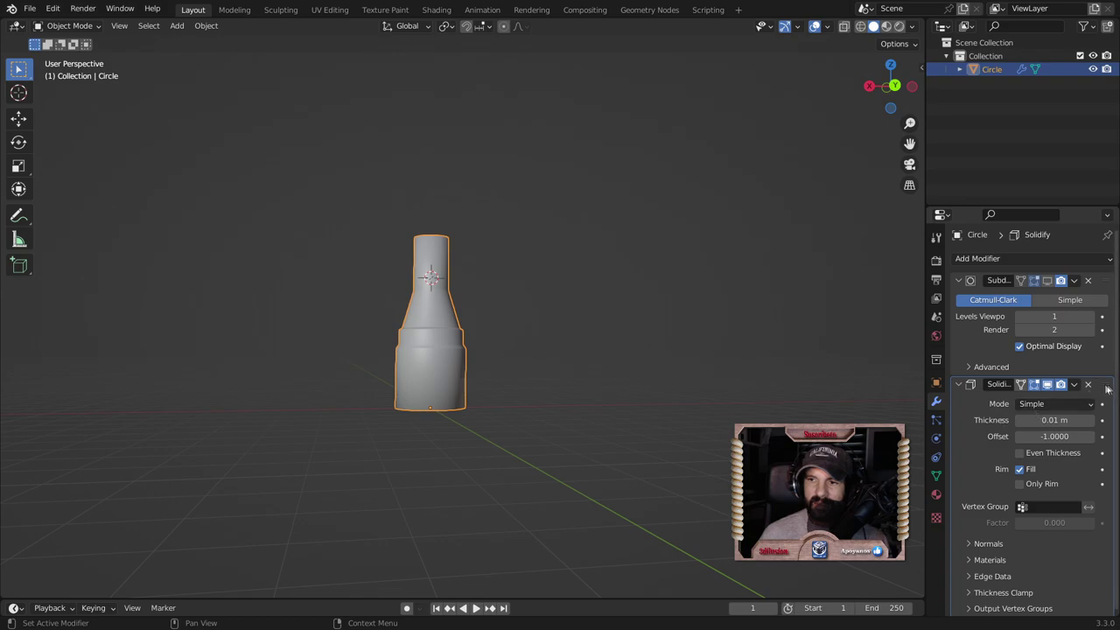
pyautogui.moveTo(1104, 384); pyautogui.dragTo(1083, 253)
pyautogui.scroll(4, 597, 329)
pyautogui.moveTo(597, 329)
pyautogui.mouseDown(button='middle')
pyautogui.moveTo(556, 231)
pyautogui.moveTo(684, 338)
pyautogui.mouseUp(button='middle')
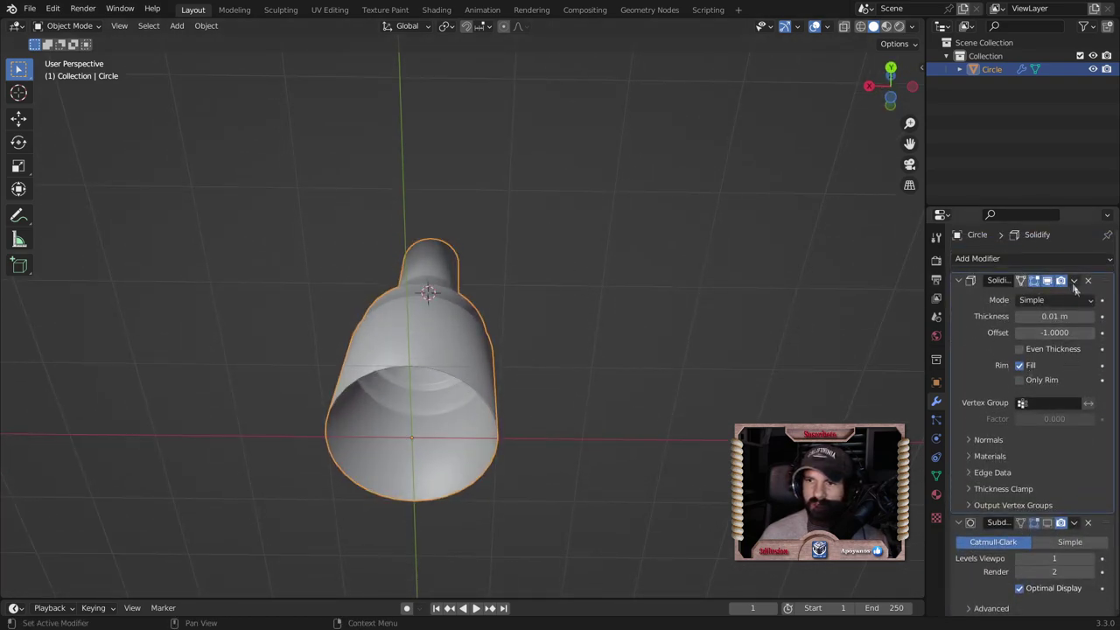
pyautogui.moveTo(1055, 316)
pyautogui.mouseDown()
pyautogui.moveTo(1089, 316)
pyautogui.moveTo(1021, 316)
pyautogui.mouseUp()
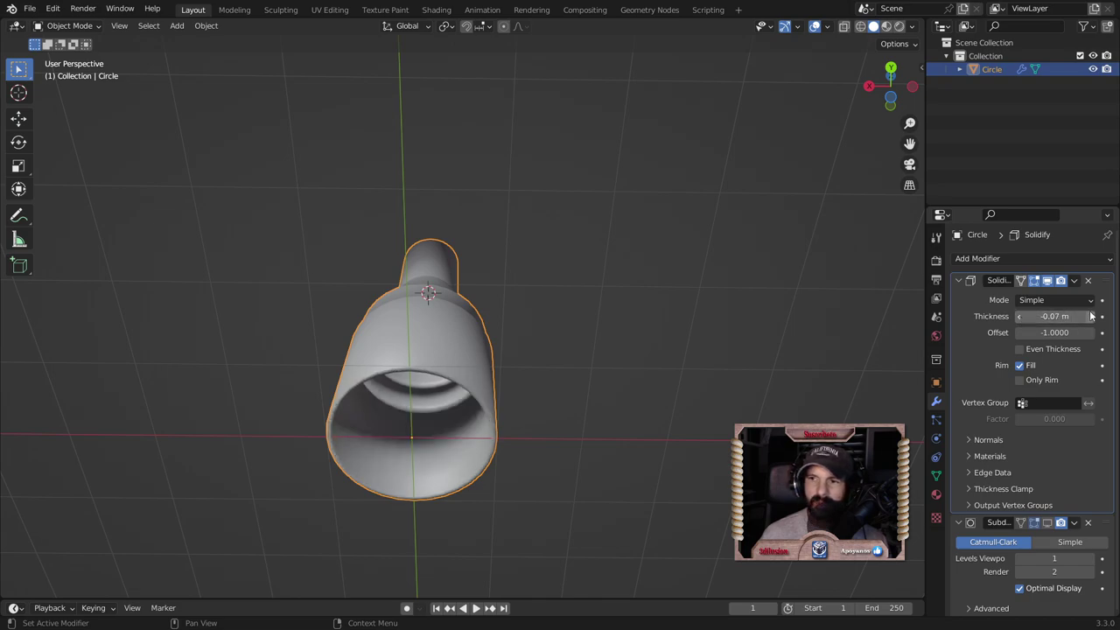
# Step: Apply the Solidify modifier and go back into Edit Mode
pyautogui.click(1074, 281)
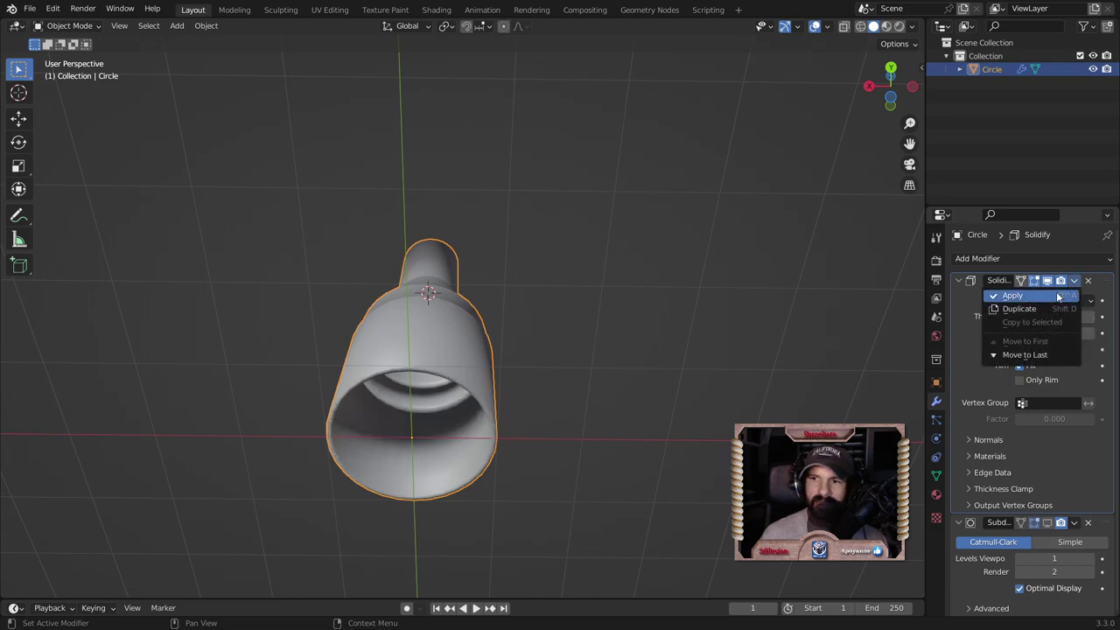
pyautogui.click(1050, 297)
pyautogui.press('Tab')
pyautogui.moveTo(527, 394)
pyautogui.mouseDown(button='middle')
pyautogui.moveTo(502, 333)
pyautogui.moveTo(366, 348)
pyautogui.moveTo(464, 281)
pyautogui.mouseUp(button='middle')
pyautogui.scroll(3, 502, 332)
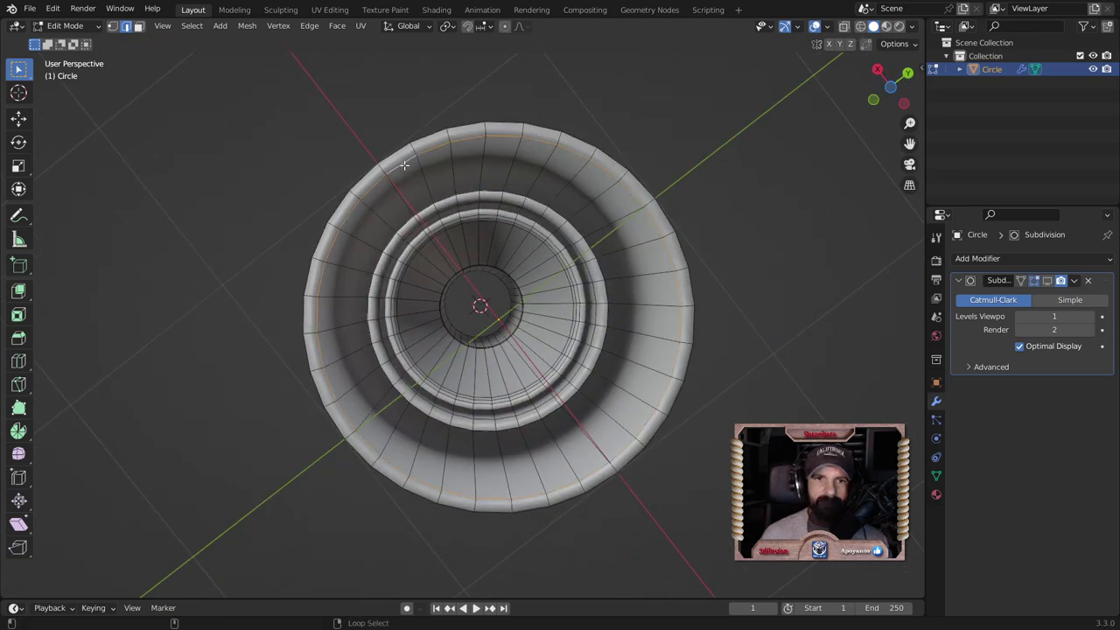
# Step: Bevel the wide opening's rim loop about 0.0085 m with two segments, then frame the bottle in Object Mode
pyautogui.moveTo(404, 164); pyautogui.dragTo(455, 304, button='middle')
pyautogui.moveTo(456, 350); pyautogui.dragTo(494, 428, button='middle')
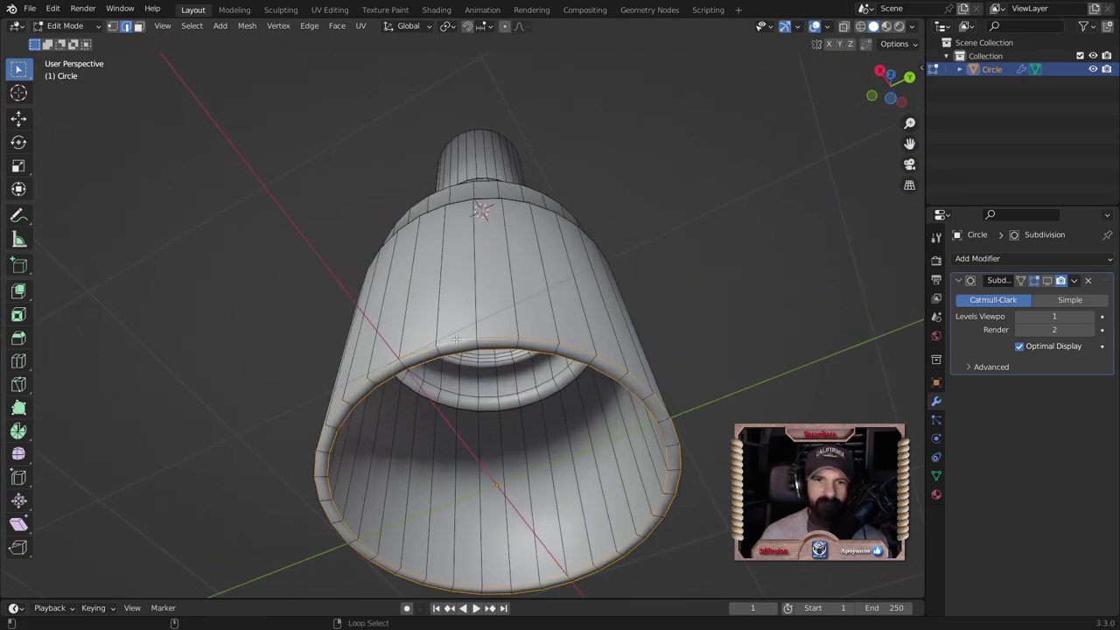
pyautogui.scroll(3, 494, 428)
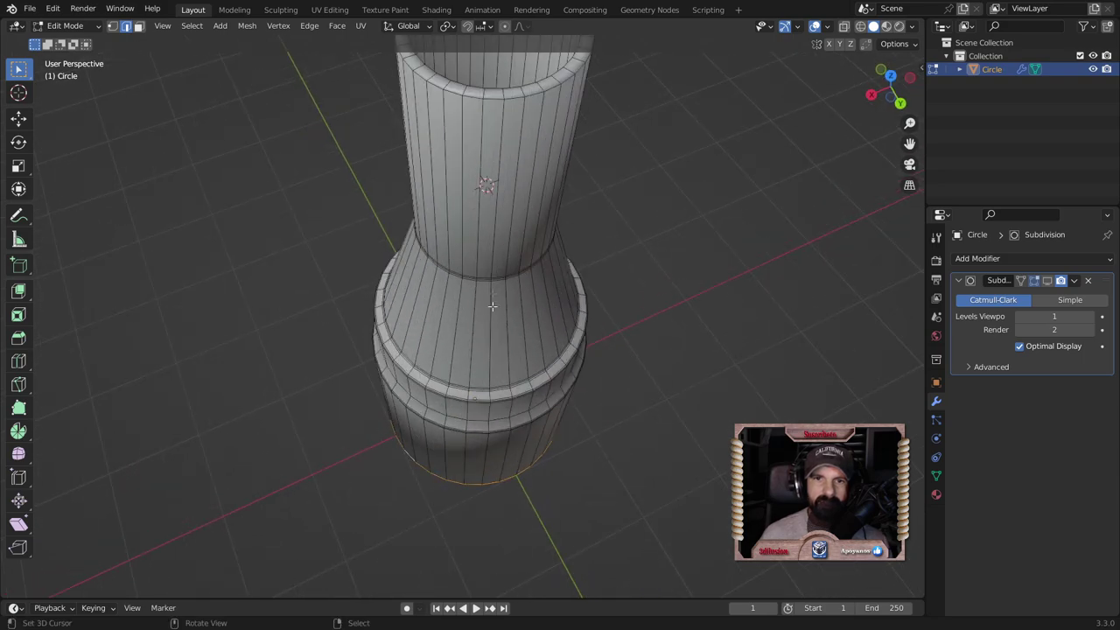
pyautogui.moveTo(516, 98)
pyautogui.mouseDown(button='middle')
pyautogui.moveTo(522, 337)
pyautogui.moveTo(714, 353)
pyautogui.mouseUp(button='middle')
pyautogui.scroll(4, 520, 341)
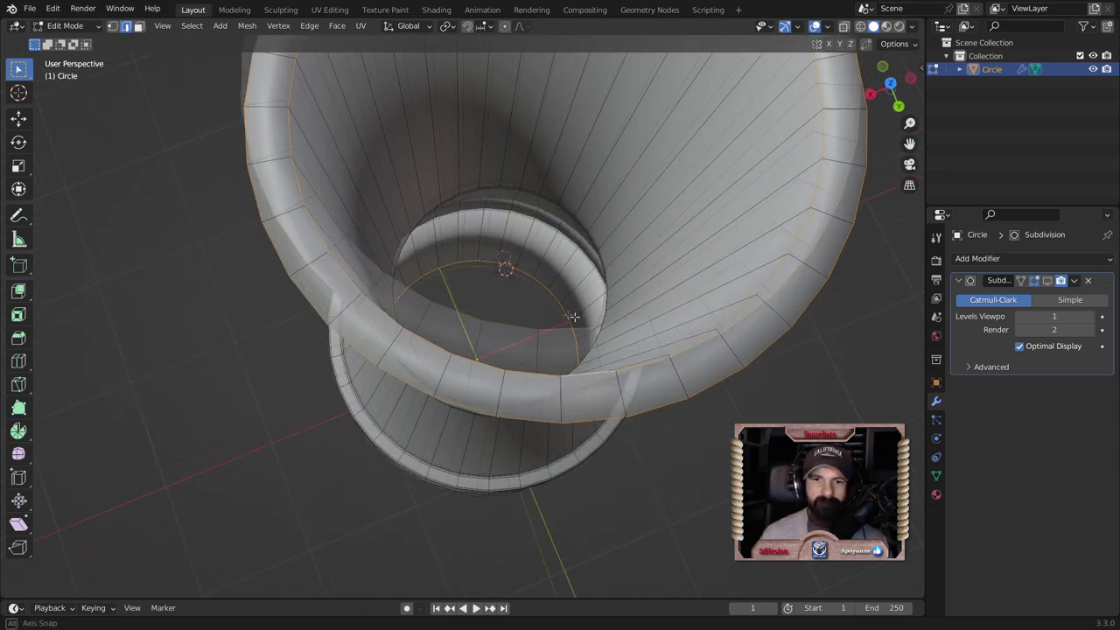
pyautogui.hotkey('ctrl', 'b')
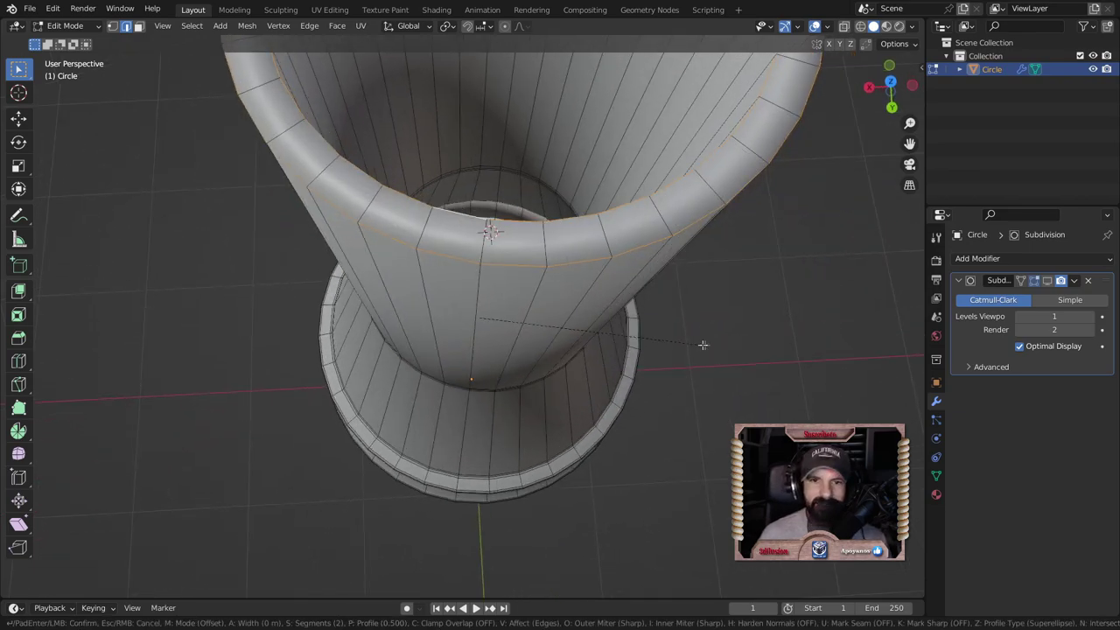
pyautogui.click(705, 343)
pyautogui.press('Tab')
pyautogui.press('KP_Decimal')
# Step: Switch the viewport shading to a plain grey MatCap
pyautogui.click(912, 25)
pyautogui.click(900, 88)
pyautogui.click(900, 120)
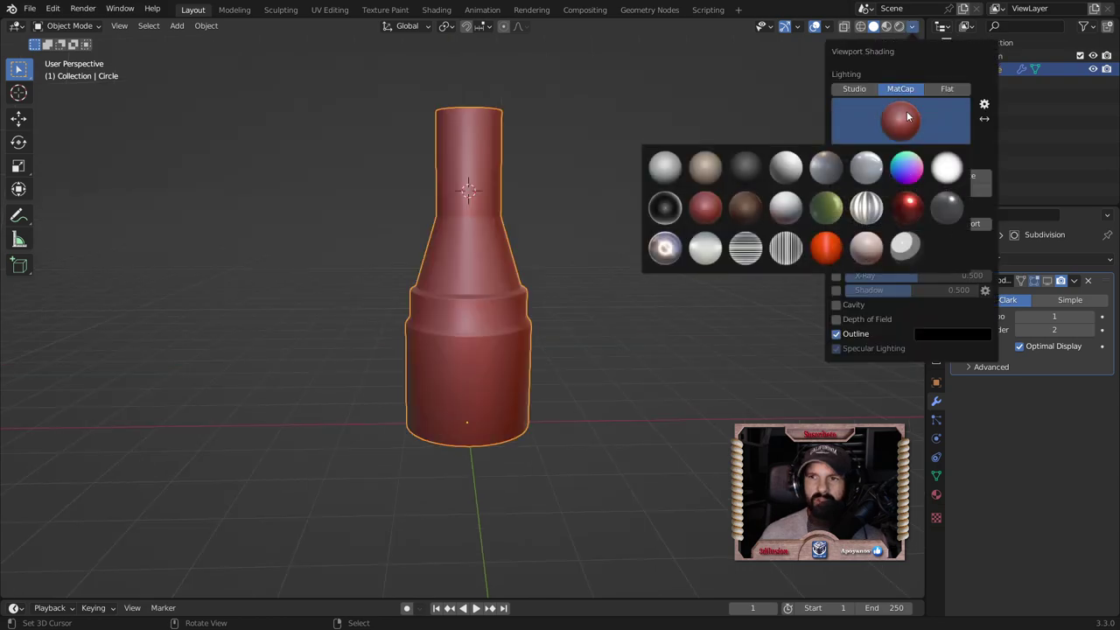
pyautogui.click(866, 167)
pyautogui.scroll(2, 601, 305)
pyautogui.moveTo(620, 307)
pyautogui.mouseDown(button='middle')
pyautogui.moveTo(471, 286)
pyautogui.moveTo(467, 351)
pyautogui.moveTo(444, 324)
pyautogui.mouseUp(button='middle')
# Step: Bevel the body-to-ring-band edge loop about 0.0198 m with two segments, back in Object Mode
pyautogui.press('Tab')
pyautogui.moveTo(473, 383); pyautogui.dragTo(473, 308, button='middle')
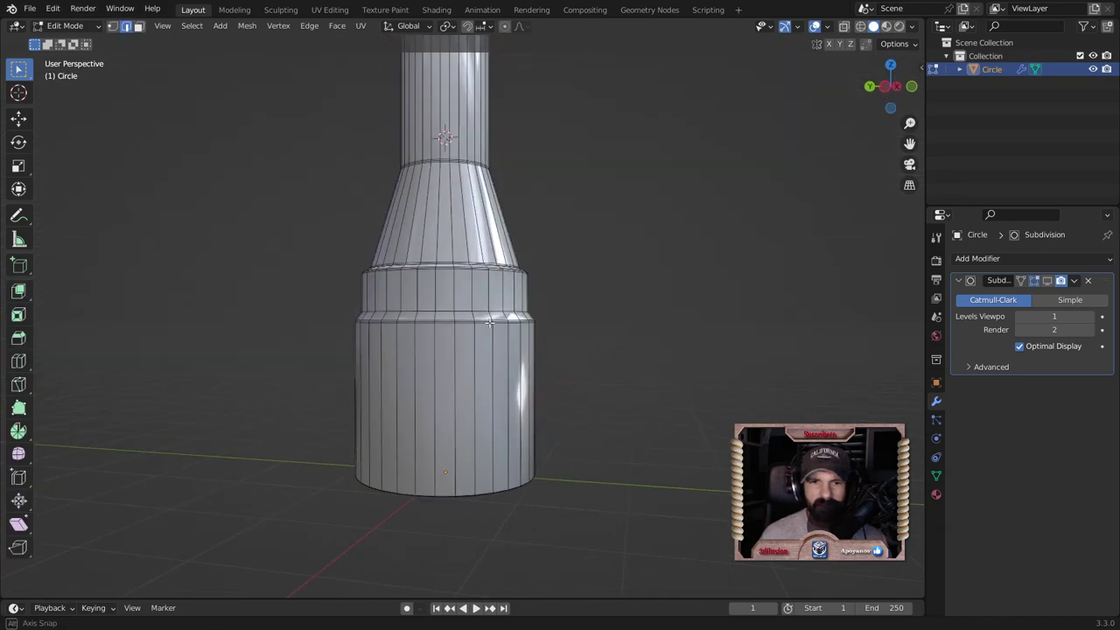
pyautogui.scroll(2, 474, 308)
pyautogui.scroll(2, 473, 308)
pyautogui.keyDown('alt'); pyautogui.click(473, 308); pyautogui.keyUp('alt')
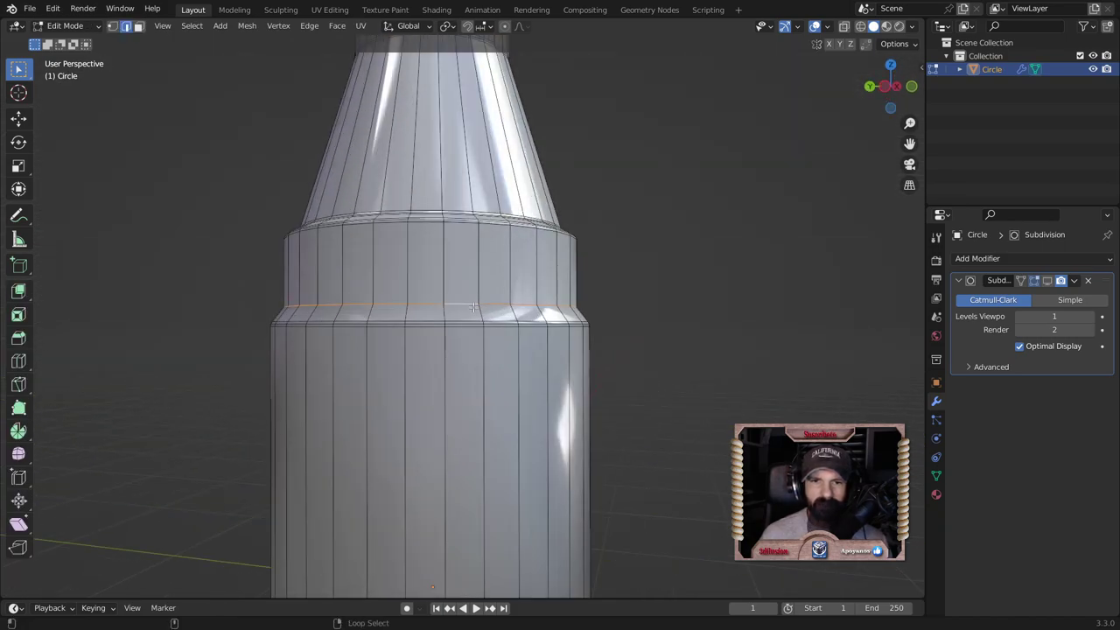
pyautogui.hotkey('ctrl', 'b')
pyautogui.click(644, 322)
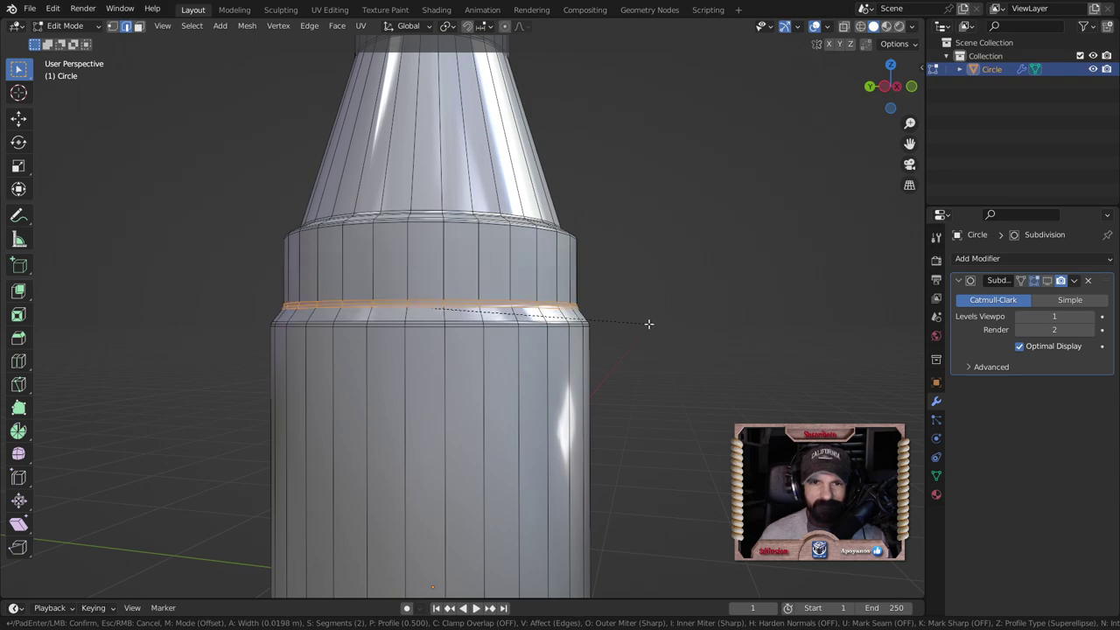
pyautogui.press('Tab')
pyautogui.scroll(-3, 647, 323)
pyautogui.moveTo(648, 323)
pyautogui.mouseDown(button='middle')
pyautogui.moveTo(521, 339)
pyautogui.moveTo(476, 362)
pyautogui.mouseUp(button='middle')
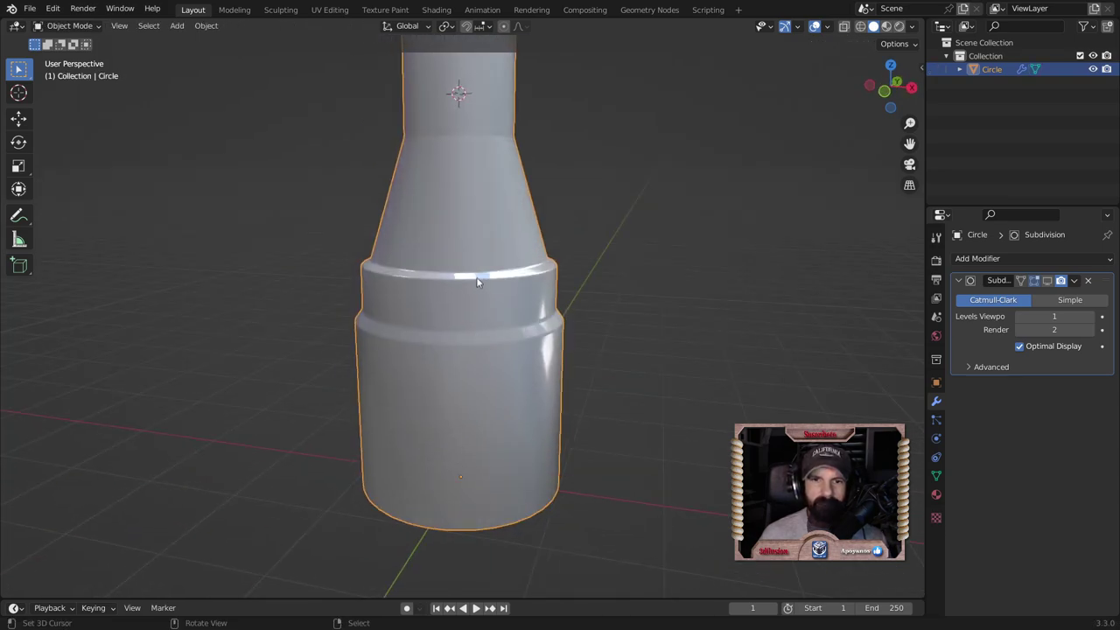
pyautogui.scroll(-2, 496, 214)
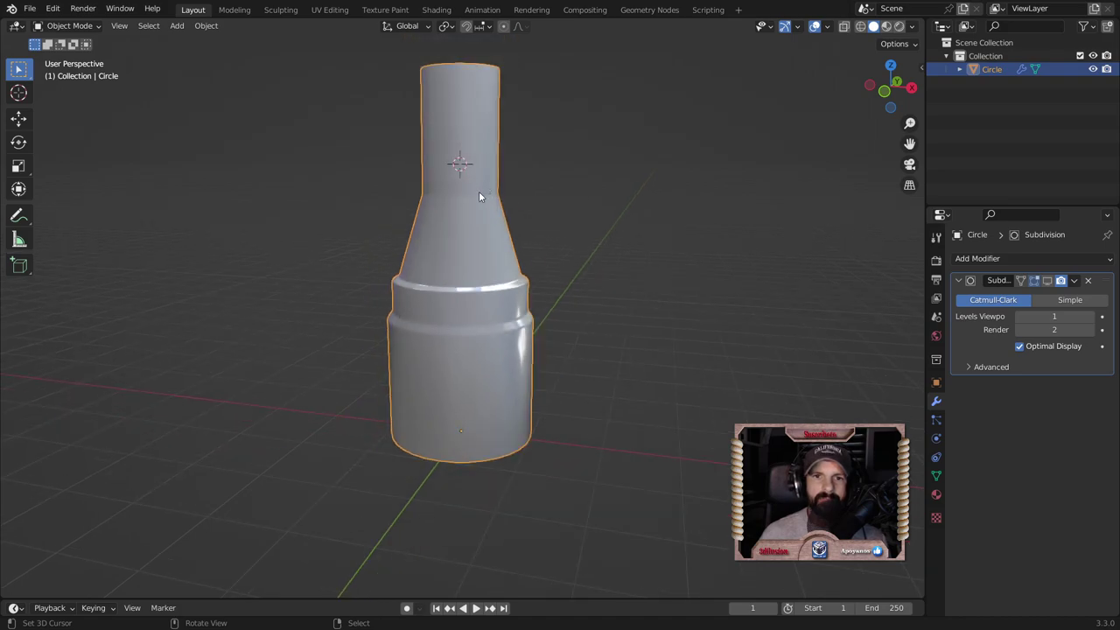
pyautogui.moveTo(476, 189)
pyautogui.mouseDown(button='middle')
pyautogui.moveTo(490, 256)
pyautogui.moveTo(538, 366)
pyautogui.moveTo(550, 266)
pyautogui.moveTo(737, 99)
pyautogui.mouseUp(button='middle')
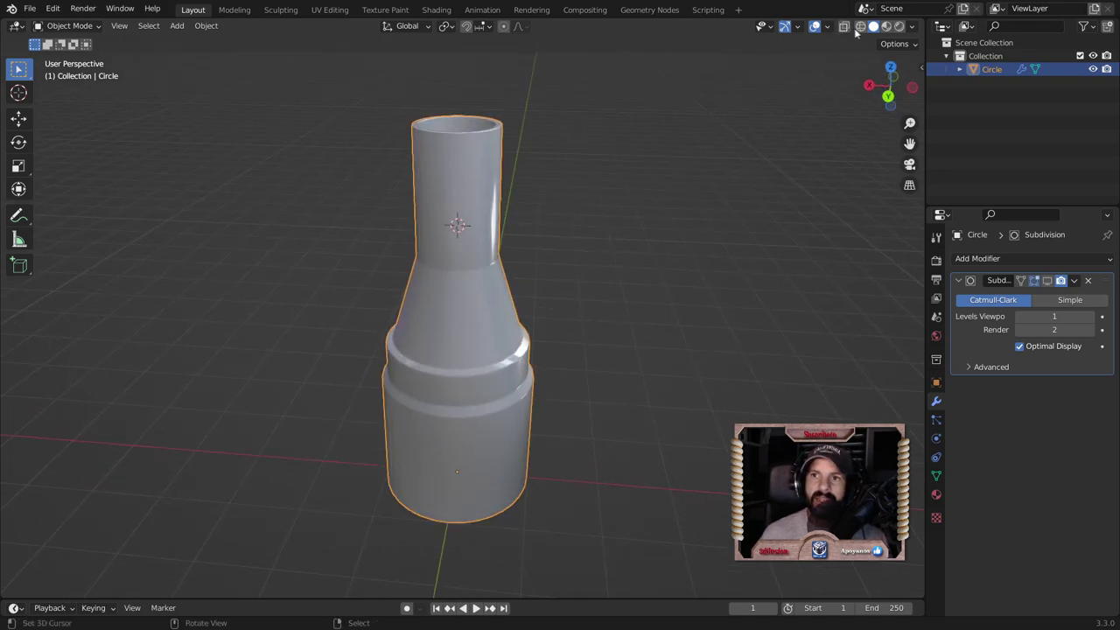
# Step: Turn on the Wireframe overlay so edges show over the bottle
pyautogui.click(826, 29)
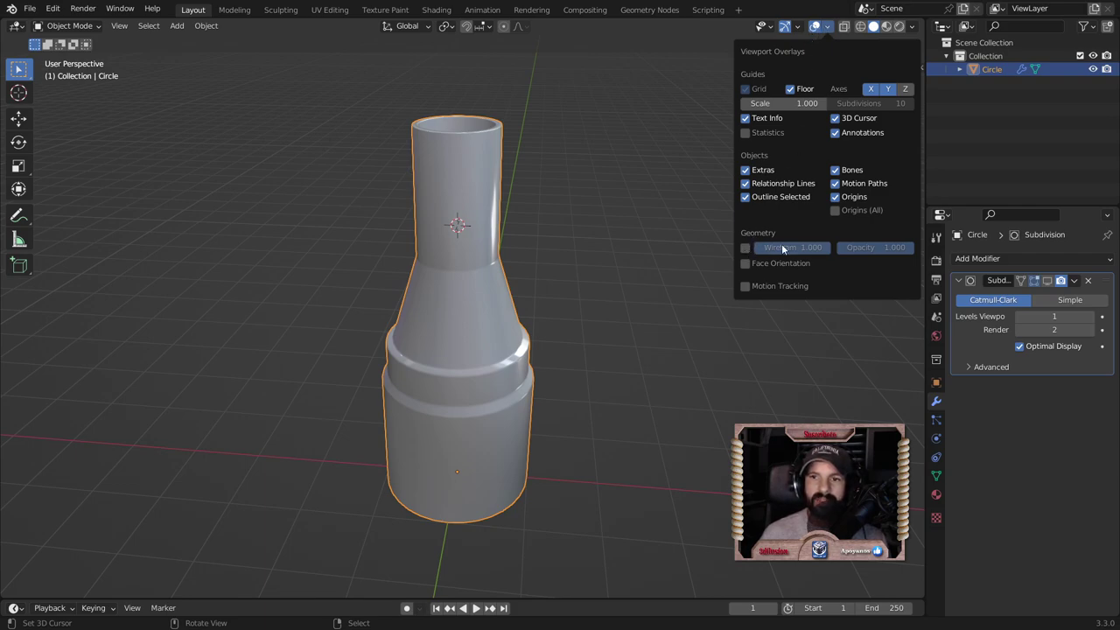
pyautogui.click(745, 248)
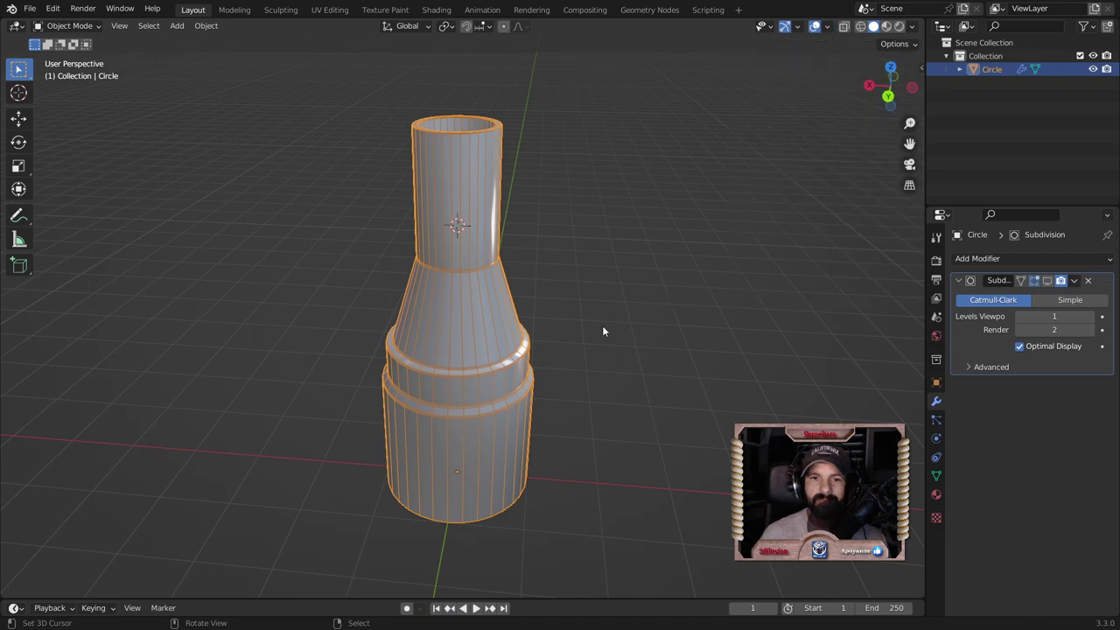
pyautogui.moveTo(620, 332)
pyautogui.mouseDown(button='middle')
pyautogui.moveTo(590, 273)
pyautogui.moveTo(608, 326)
pyautogui.mouseUp(button='middle')
pyautogui.scroll(-3, 592, 275)
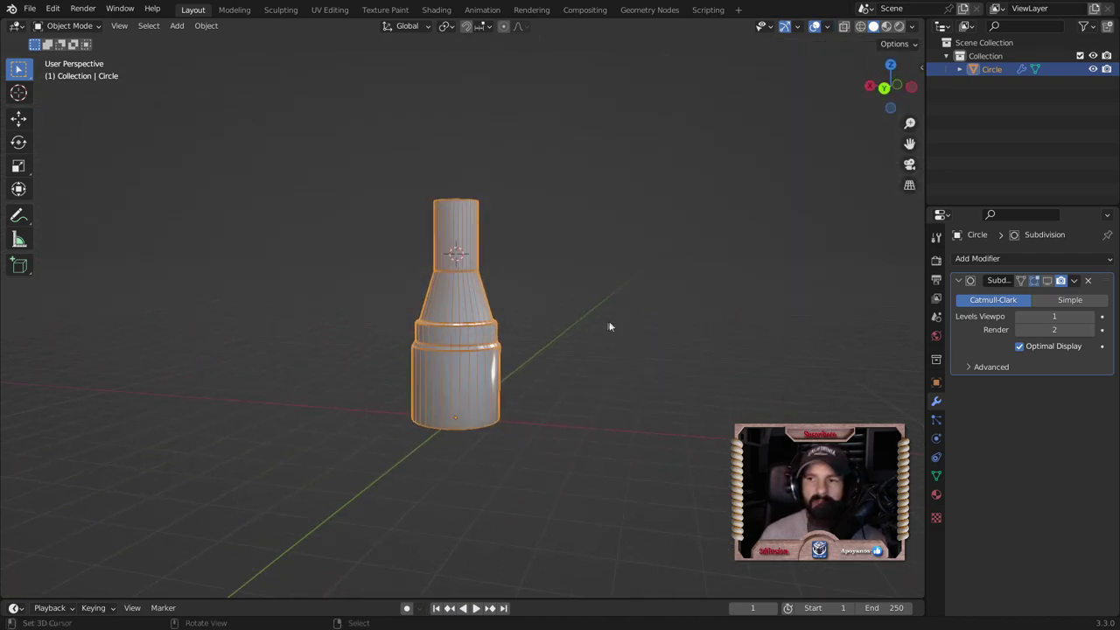
# Step: Set the Subdivision modifier's Levels Viewport to 2 and enter Edit Mode
pyautogui.click(1090, 316)
pyautogui.scroll(2, 713, 353)
pyautogui.moveTo(712, 352)
pyautogui.mouseDown(button='middle')
pyautogui.moveTo(540, 292)
pyautogui.moveTo(536, 196)
pyautogui.moveTo(513, 350)
pyautogui.moveTo(519, 429)
pyautogui.moveTo(518, 327)
pyautogui.mouseUp(button='middle')
pyautogui.press('Tab')
# Step: Duplicate the top rim face loop in place and separate it into its own object
pyautogui.scroll(5, 571, 309)
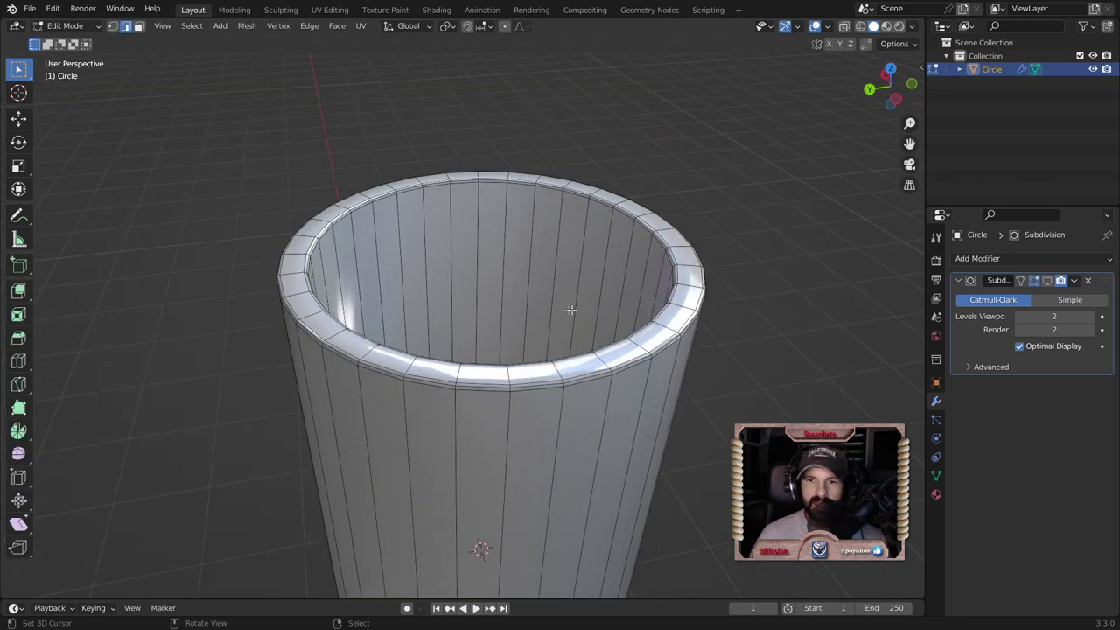
pyautogui.press('3')
pyautogui.keyDown('alt'); pyautogui.click(666, 336); pyautogui.keyUp('alt')
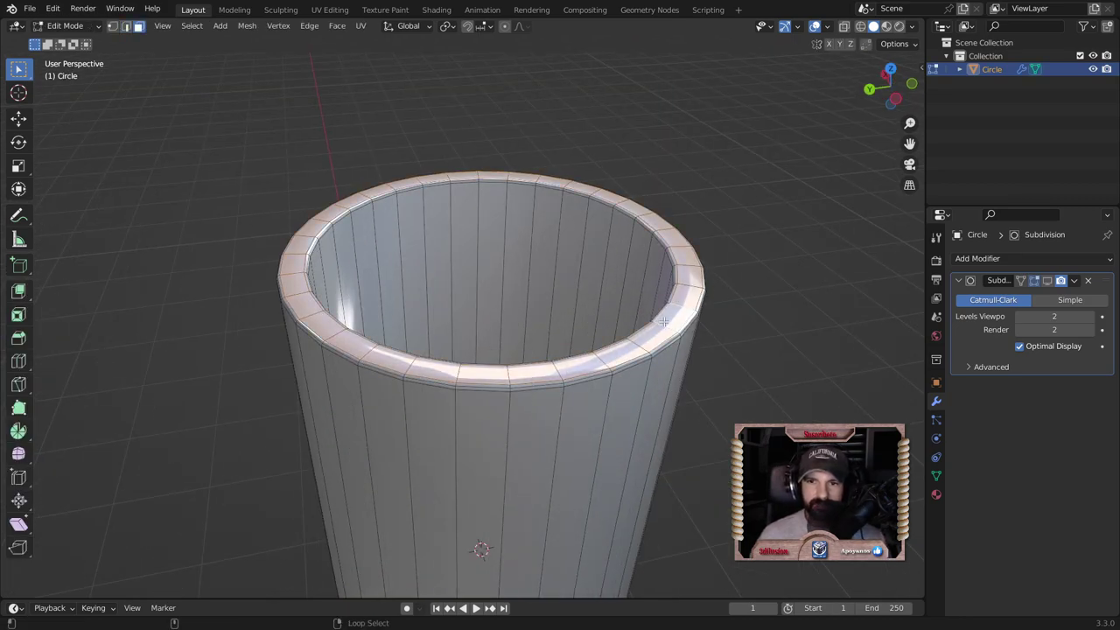
pyautogui.moveTo(666, 337); pyautogui.dragTo(646, 354, button='middle')
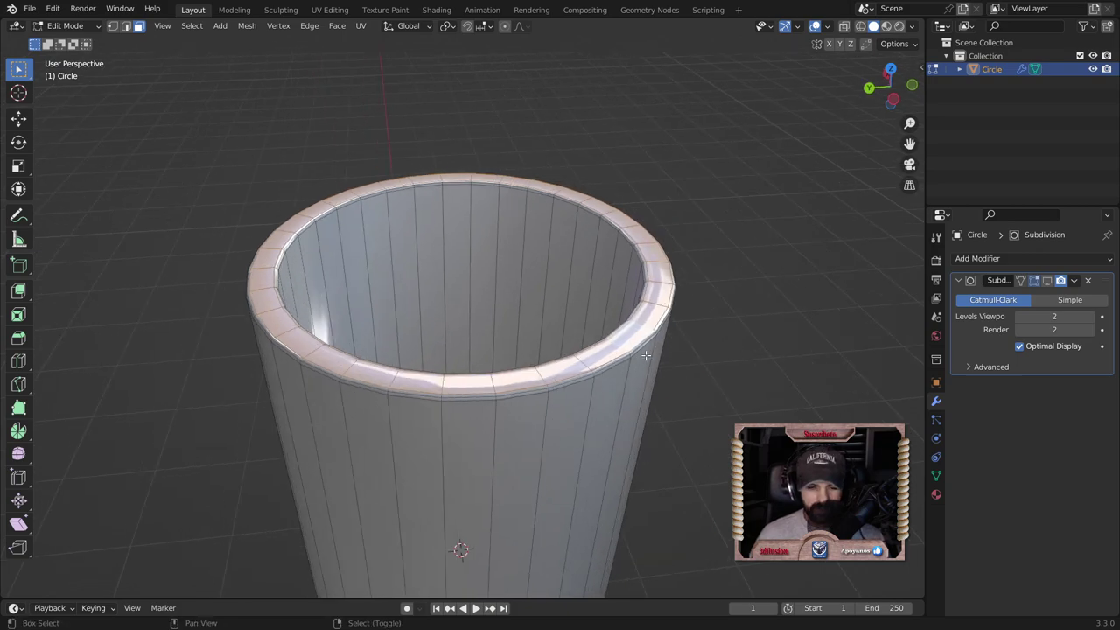
pyautogui.hotkey('shift', 'd')
pyautogui.rightClick(646, 354)
pyautogui.press('p')
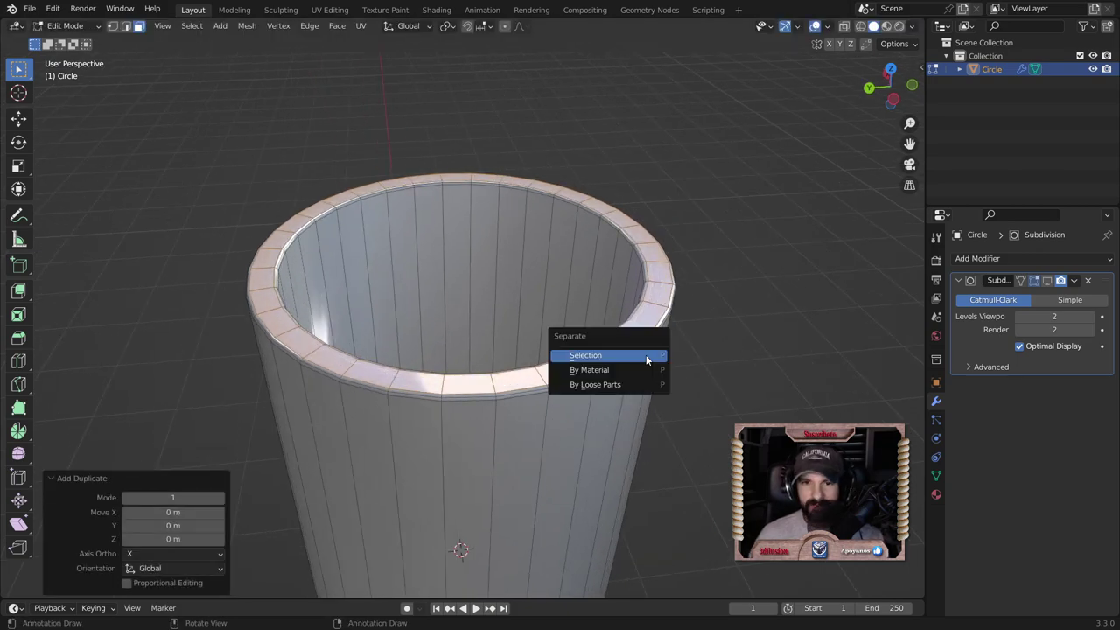
pyautogui.click(646, 354)
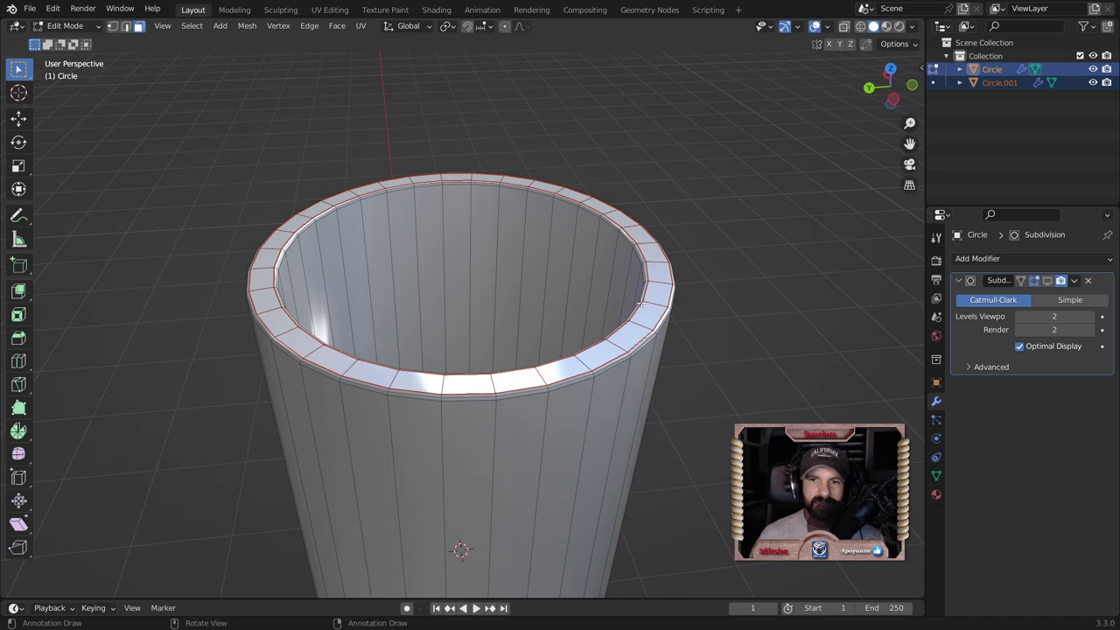
# Step: Select the new Circle.001 object and turn the Wireframe overlay back off
pyautogui.press('Tab')
pyautogui.click(639, 309)
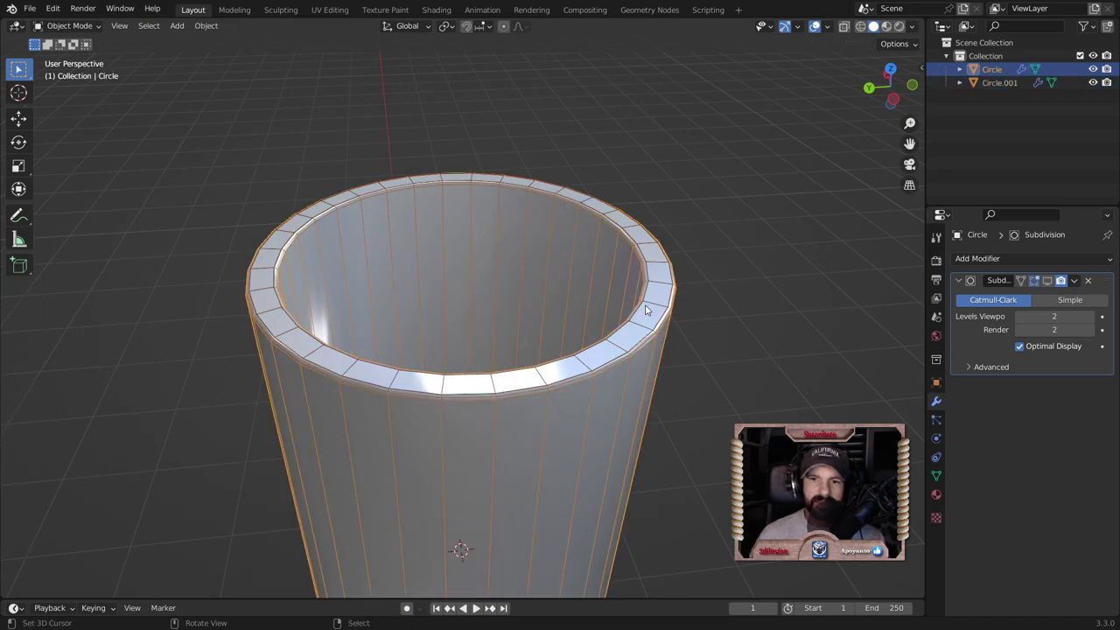
pyautogui.press('Tab')
pyautogui.press('Tab')
pyautogui.click(651, 309)
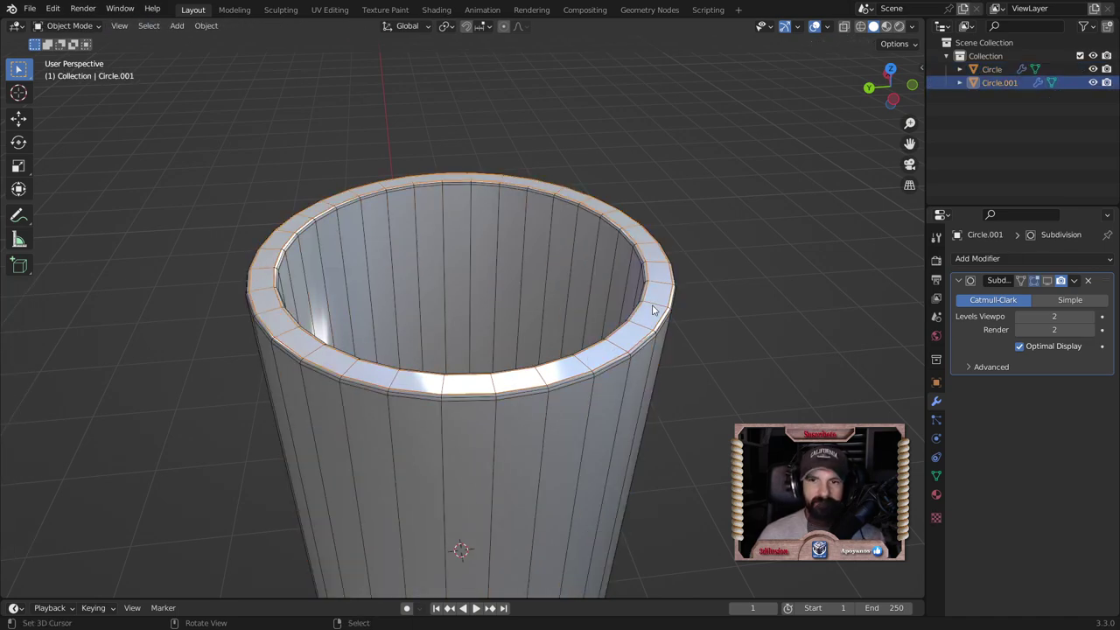
pyautogui.click(828, 28)
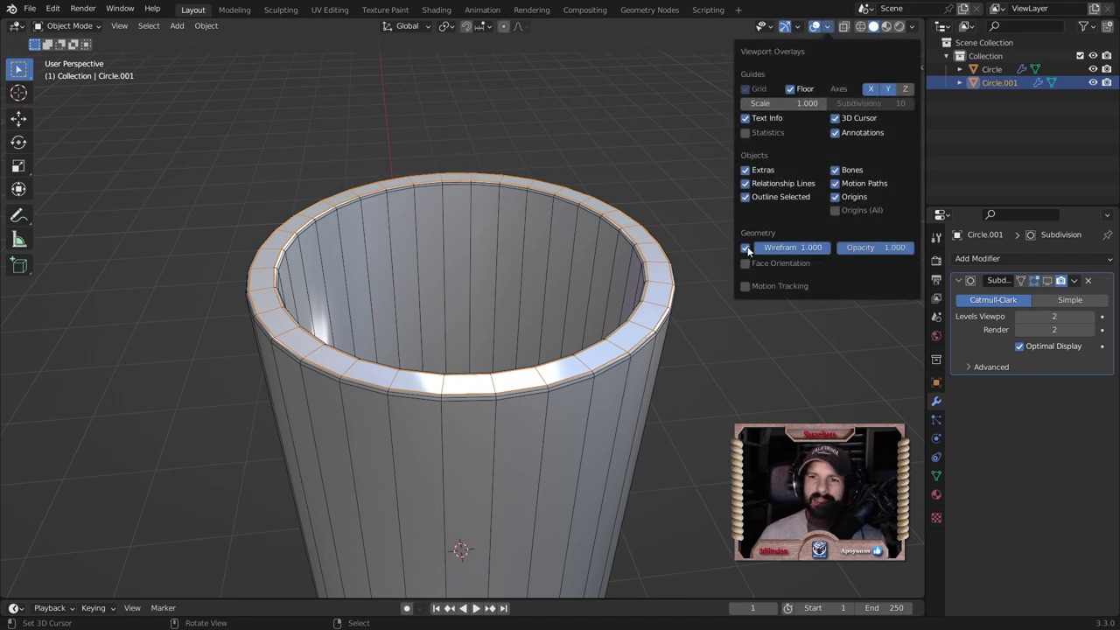
pyautogui.click(746, 249)
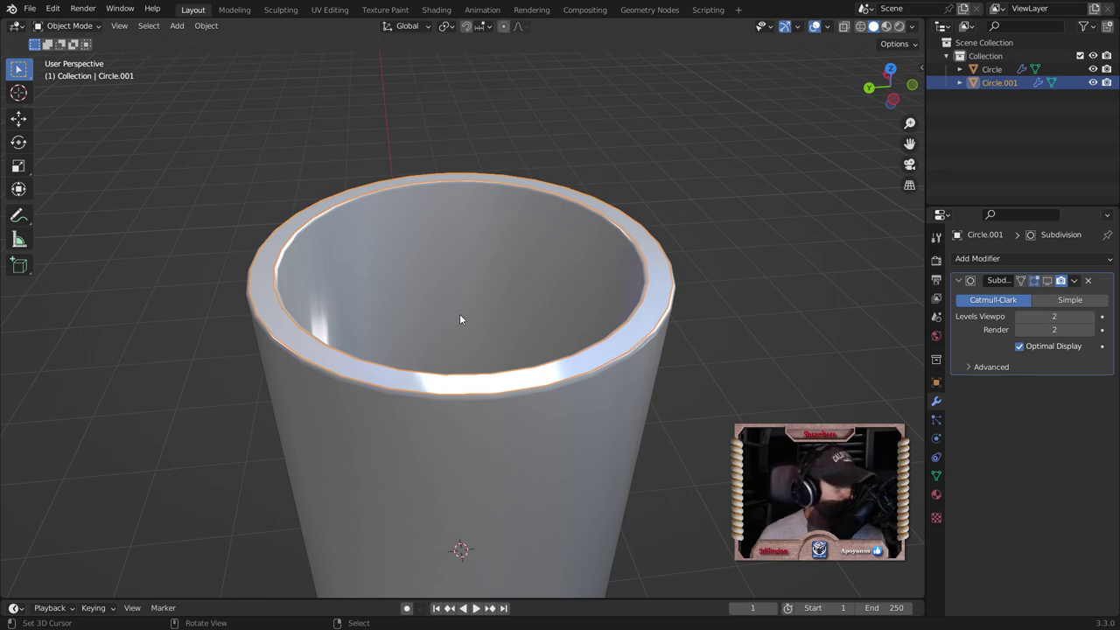
pyautogui.press('Tab')
# Step: Extrude the rim faces upward and delete the inner ring of faces
pyautogui.keyDown('alt'); pyautogui.click(637, 332); pyautogui.keyUp('alt')
pyautogui.press('e')
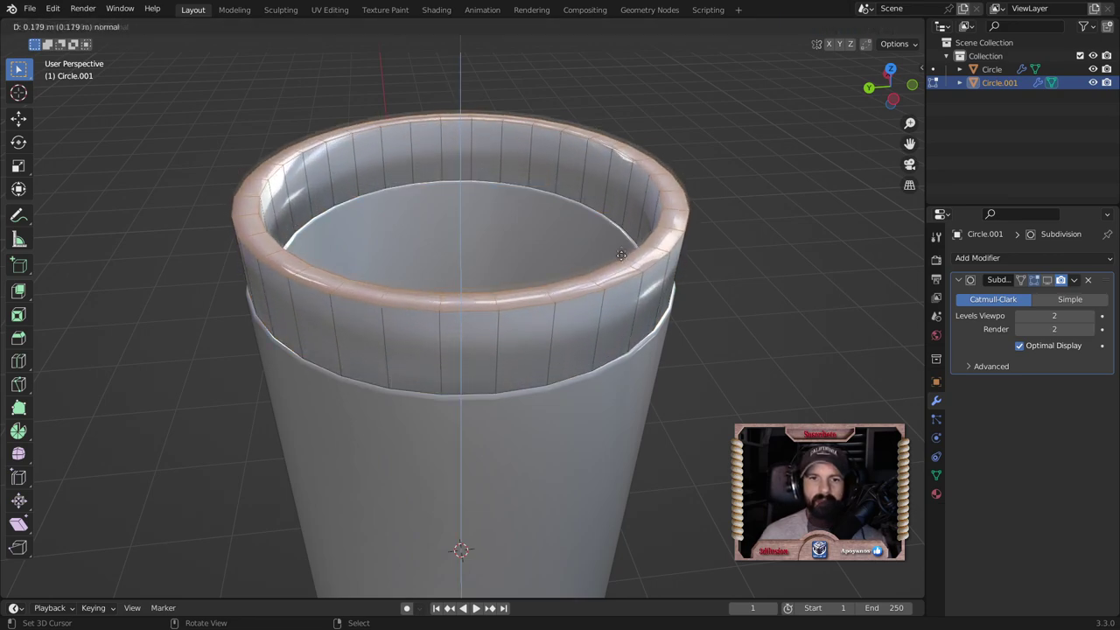
pyautogui.click(619, 245)
pyautogui.scroll(-2, 602, 252)
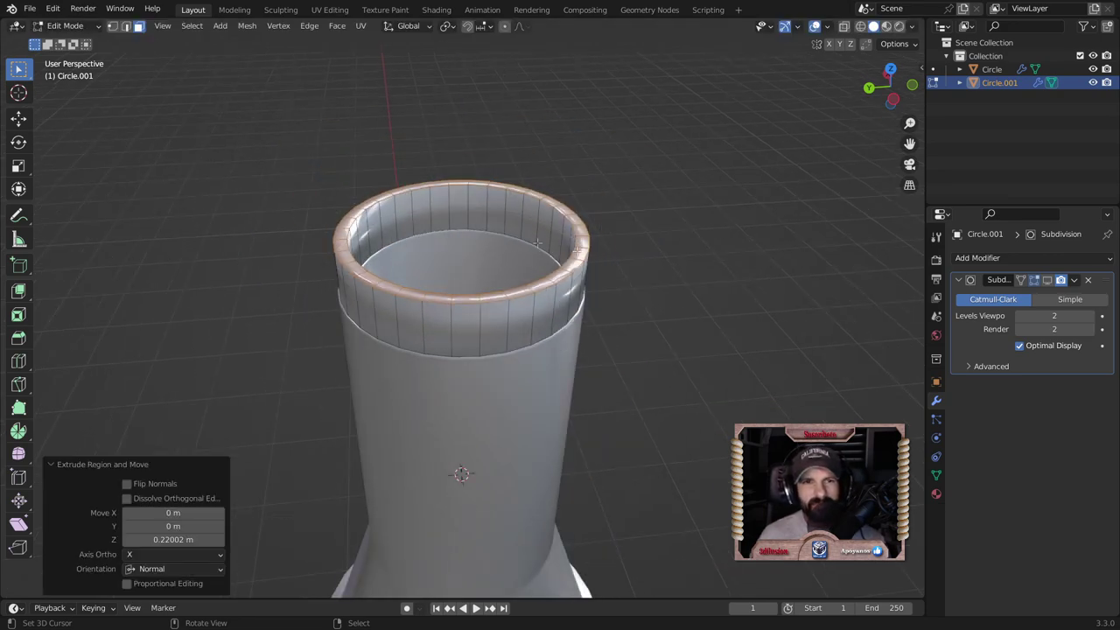
pyautogui.click(468, 220)
pyautogui.keyDown('shift'); pyautogui.click(468, 221); pyautogui.keyUp('shift')
pyautogui.keyDown('alt'); pyautogui.click(468, 220); pyautogui.keyUp('alt')
pyautogui.press('x')
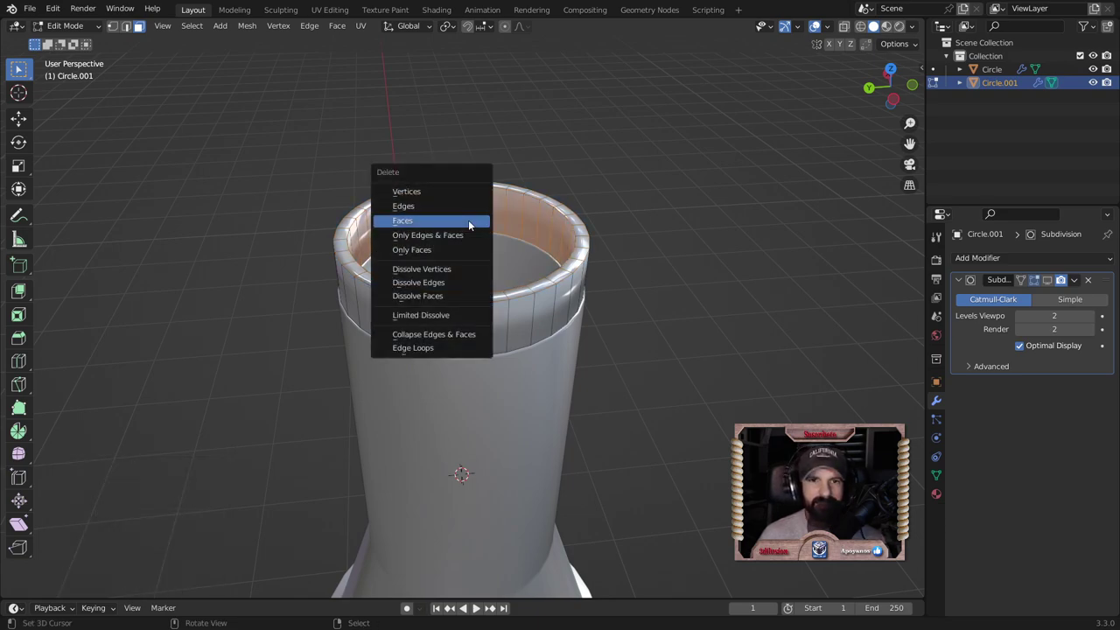
pyautogui.click(468, 220)
pyautogui.moveTo(468, 220); pyautogui.dragTo(393, 229, button='middle')
pyautogui.scroll(3, 394, 229)
pyautogui.rightClick(394, 229)
# Step: Raise the top edge loop straight up along Z and scale it to 0.777
pyautogui.press('2')
pyautogui.keyDown('alt'); pyautogui.click(508, 185); pyautogui.keyUp('alt')
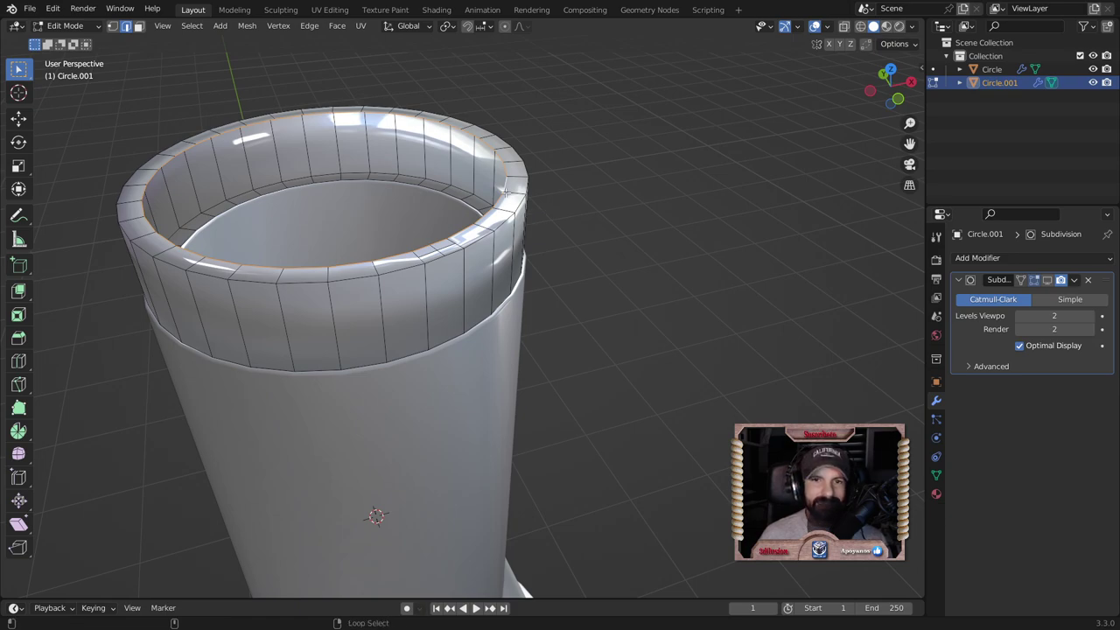
pyautogui.keyDown('shift'); pyautogui.moveTo(576, 272); pyautogui.dragTo(637, 297, button='middle'); pyautogui.keyUp('shift')
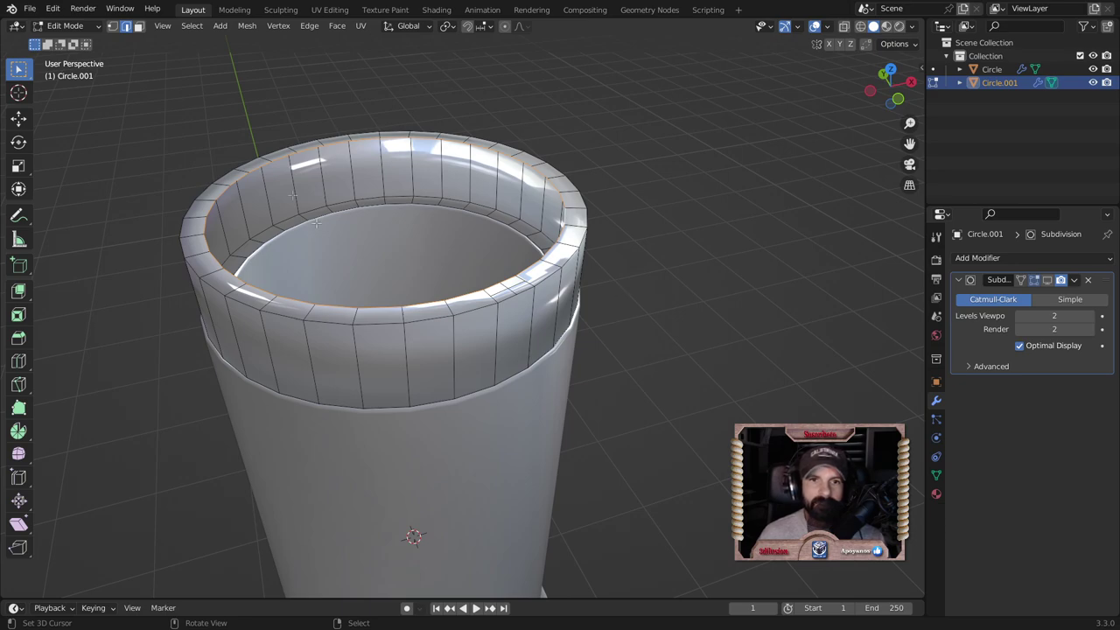
pyautogui.press('g')
pyautogui.press('z')
pyautogui.click(623, 238)
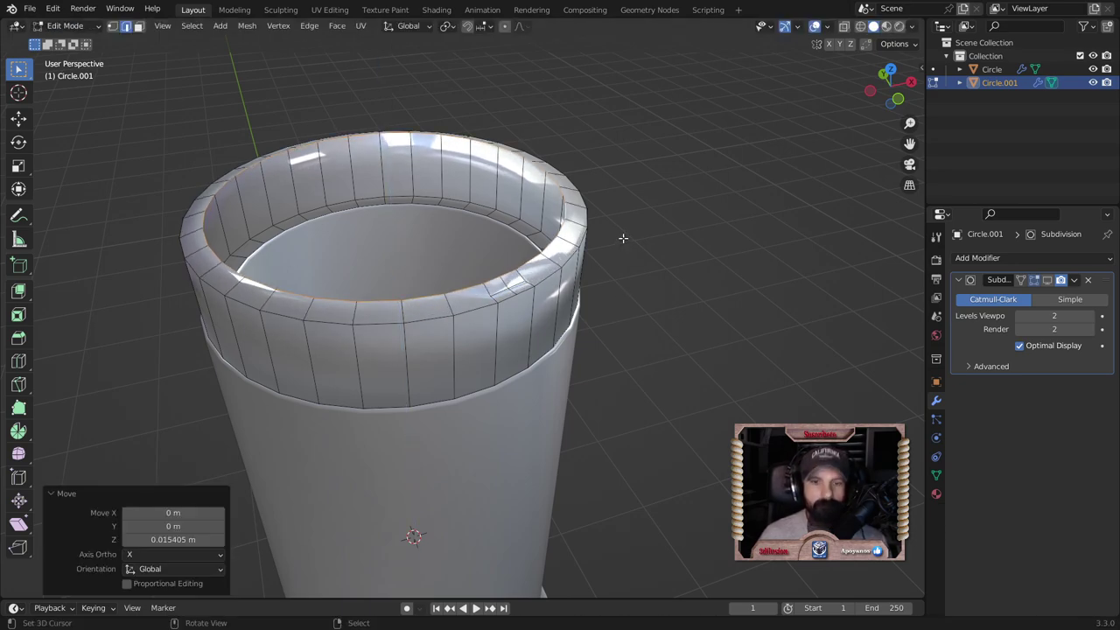
pyautogui.press('s')
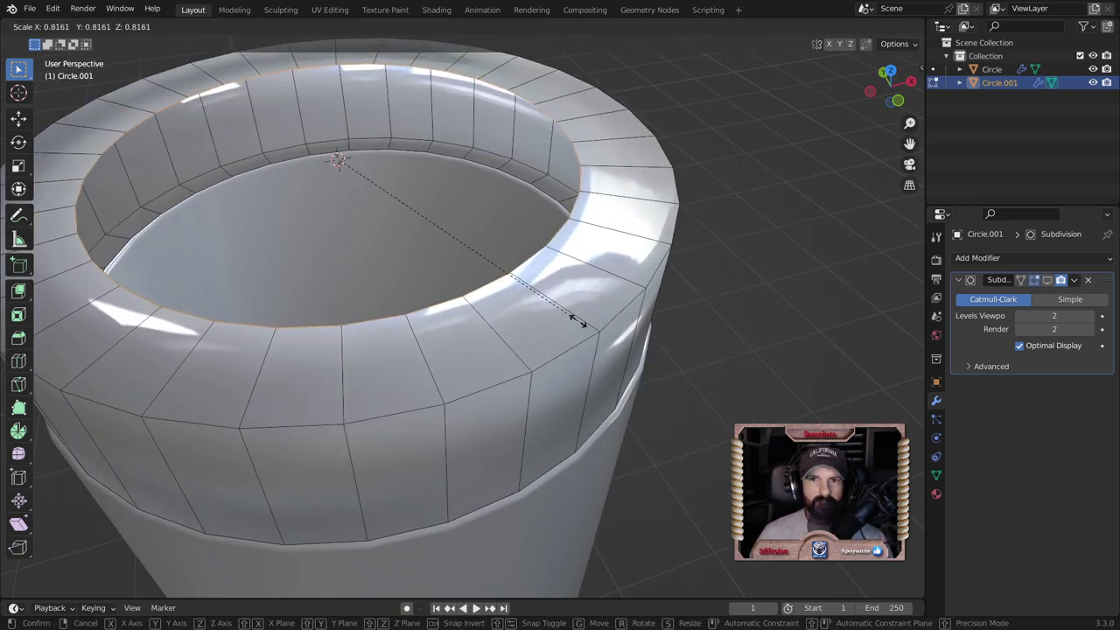
pyautogui.click(566, 325)
pyautogui.scroll(-5, 565, 326)
pyautogui.moveTo(575, 357); pyautogui.dragTo(534, 331, button='middle')
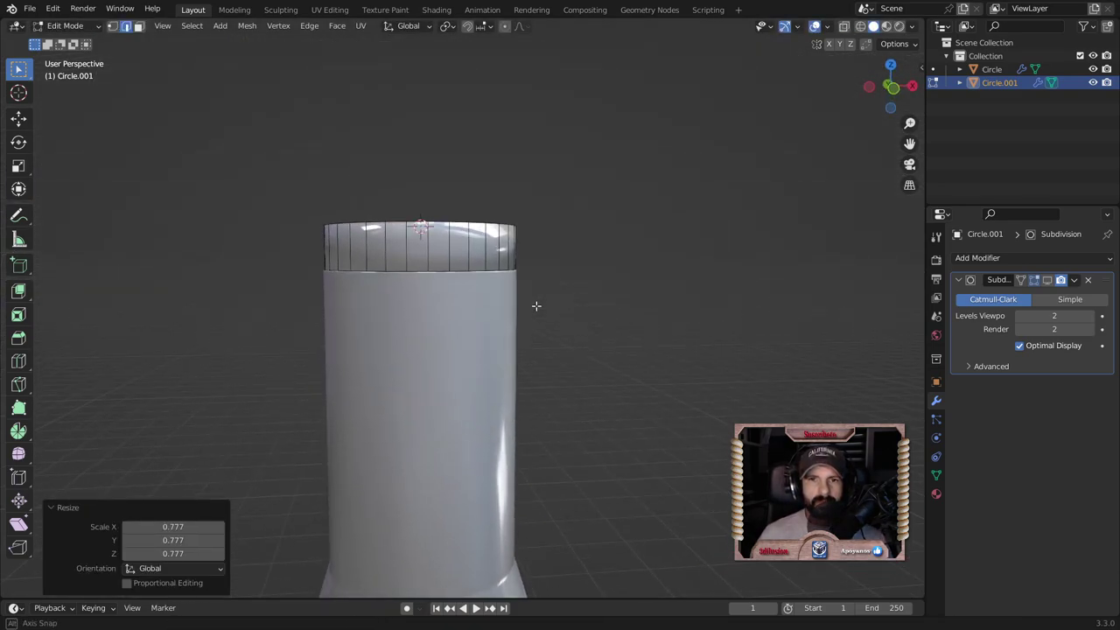
# Step: Extrude a new ring from the rim loop and frame the view on it
pyautogui.press('g')
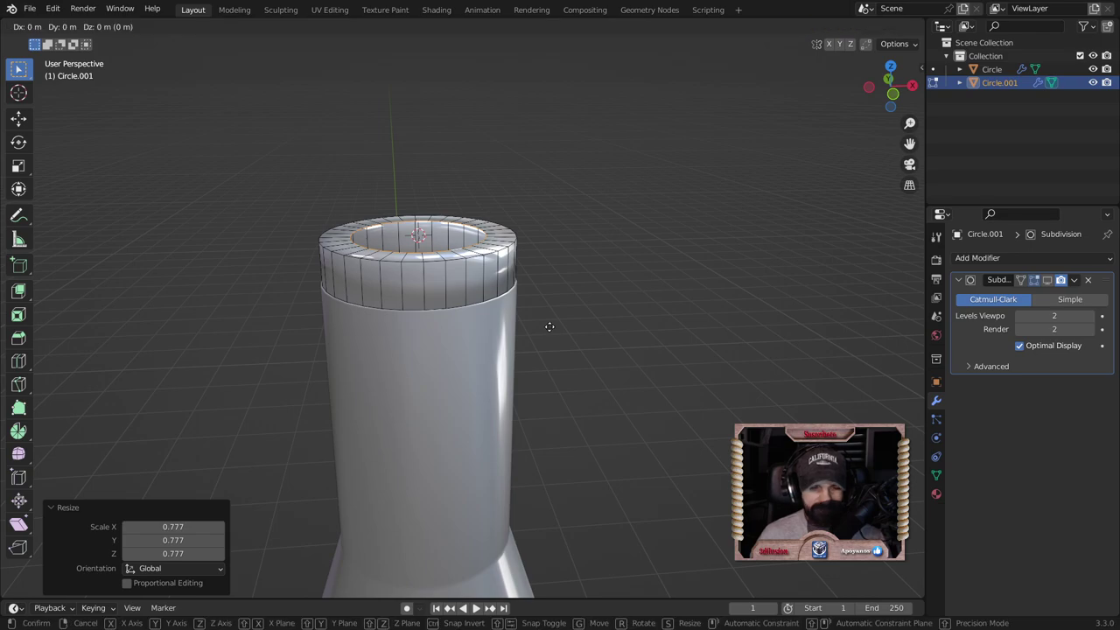
pyautogui.press('Escape')
pyautogui.press('KP_Decimal')
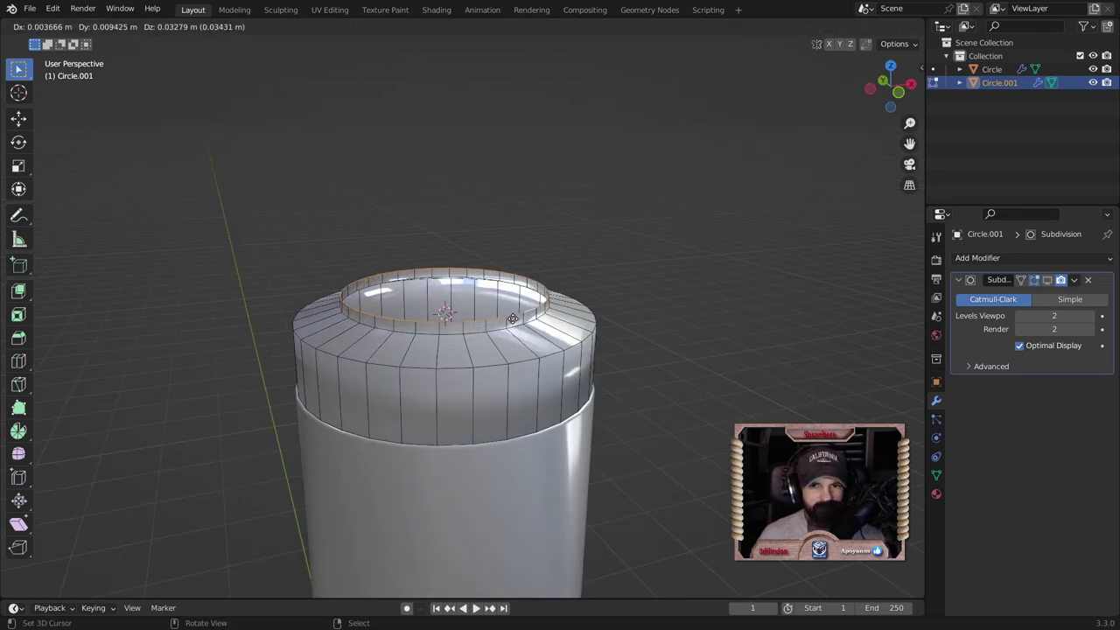
pyautogui.click(512, 317)
pyautogui.scroll(4, 513, 320)
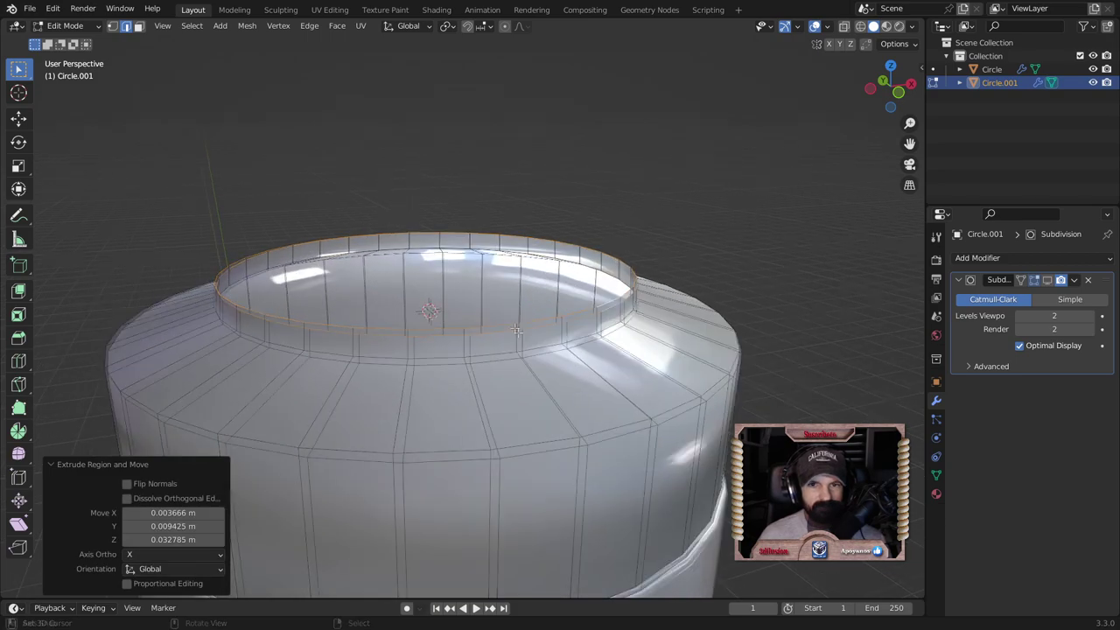
pyautogui.moveTo(515, 328); pyautogui.dragTo(575, 408, button='middle')
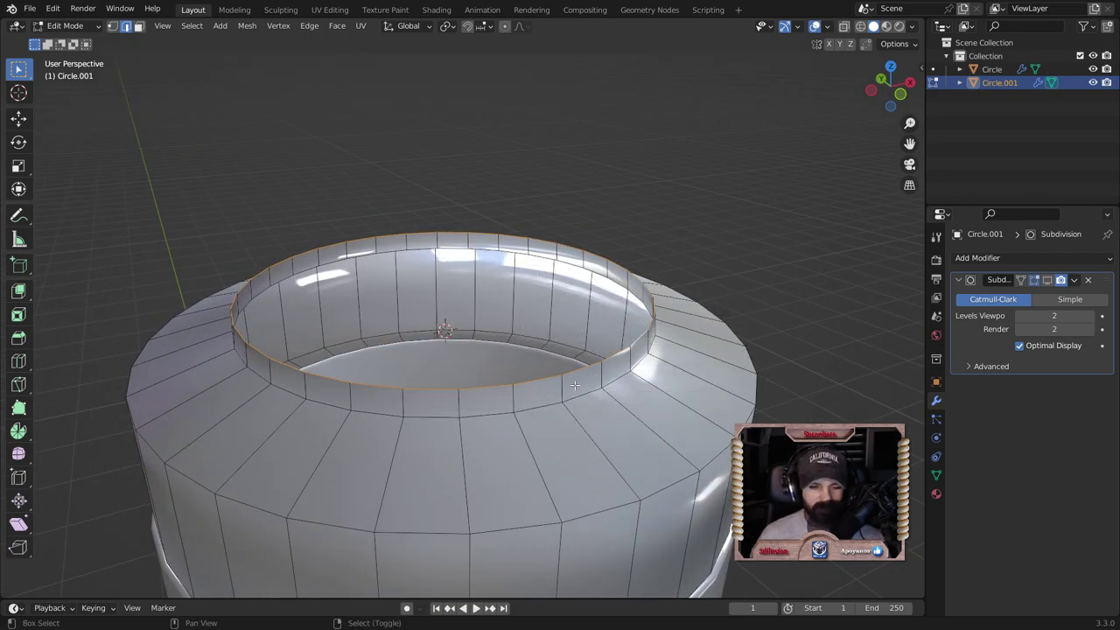
# Step: Snap the cursor to the rim, extrude an inward lip at 0.953, then a raised, slightly narrowed ring
pyautogui.hotkey('shift', 's')
pyautogui.click(574, 390)
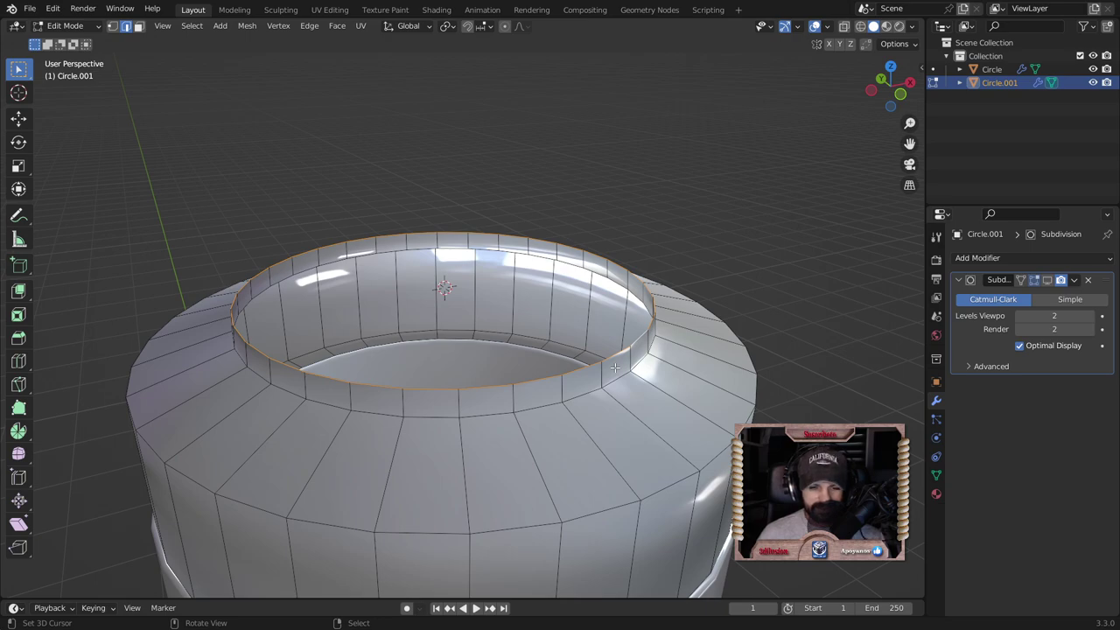
pyautogui.press('e')
pyautogui.press('s')
pyautogui.click(604, 367)
pyautogui.press('e')
pyautogui.press('z')
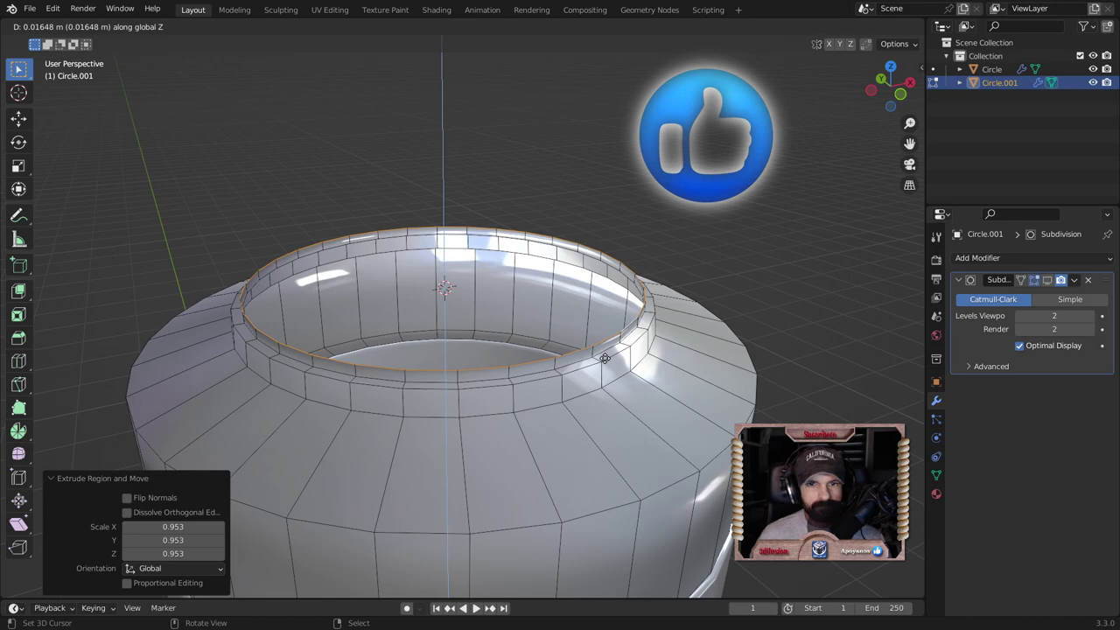
pyautogui.press('s')
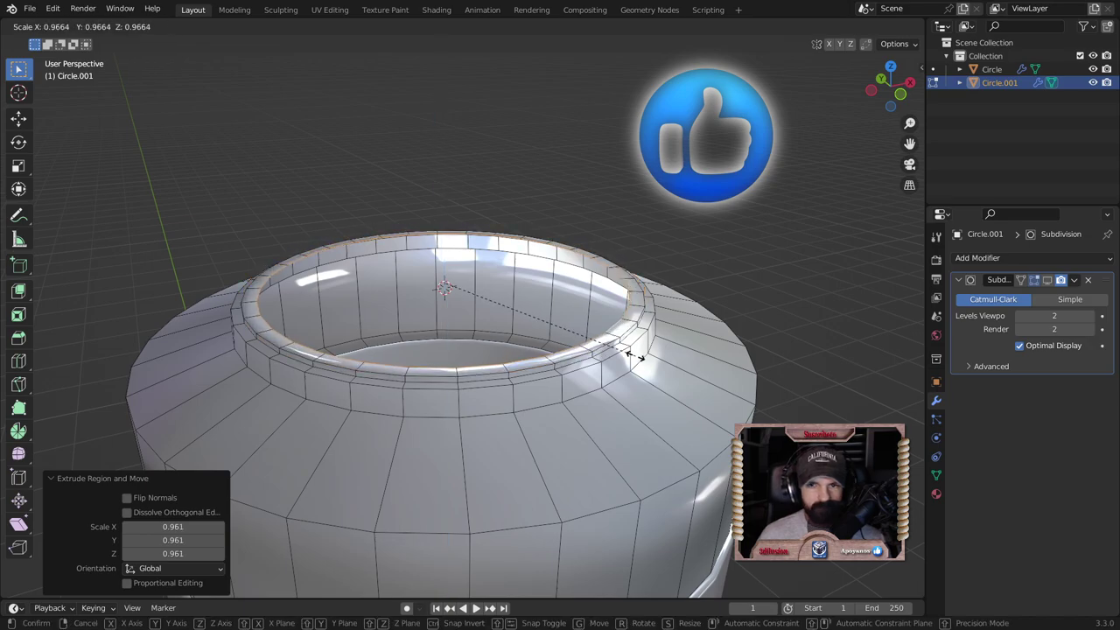
pyautogui.click(612, 358)
pyautogui.scroll(-4, 595, 402)
pyautogui.press('Tab')
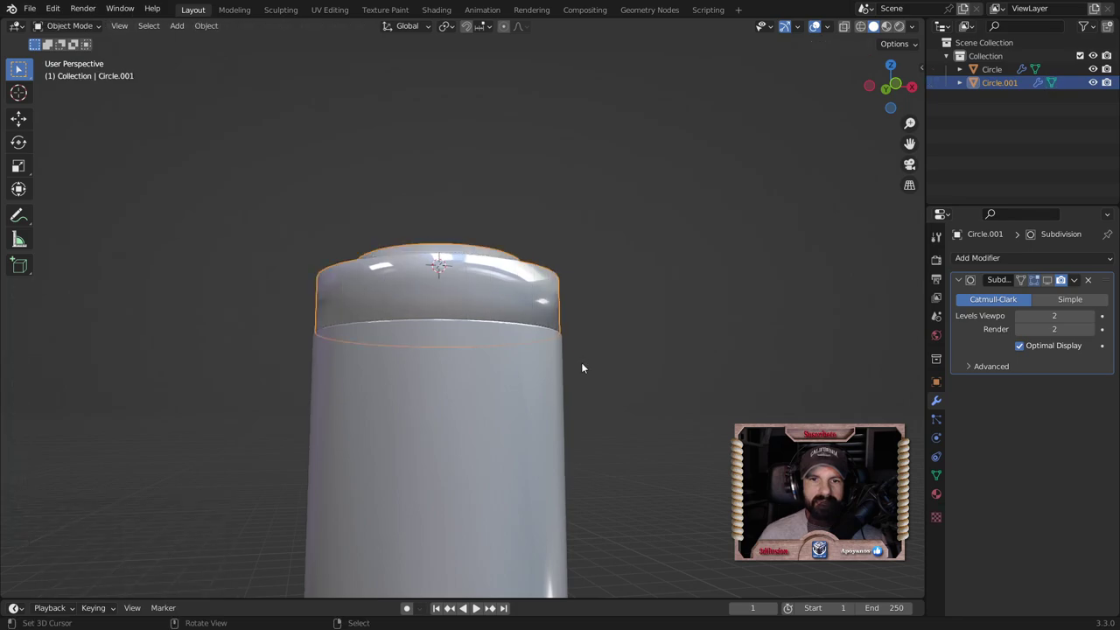
# Step: Isolate Circle.001 in local view and select four edge loops on its body and collar
pyautogui.moveTo(581, 362); pyautogui.dragTo(472, 387, button='middle')
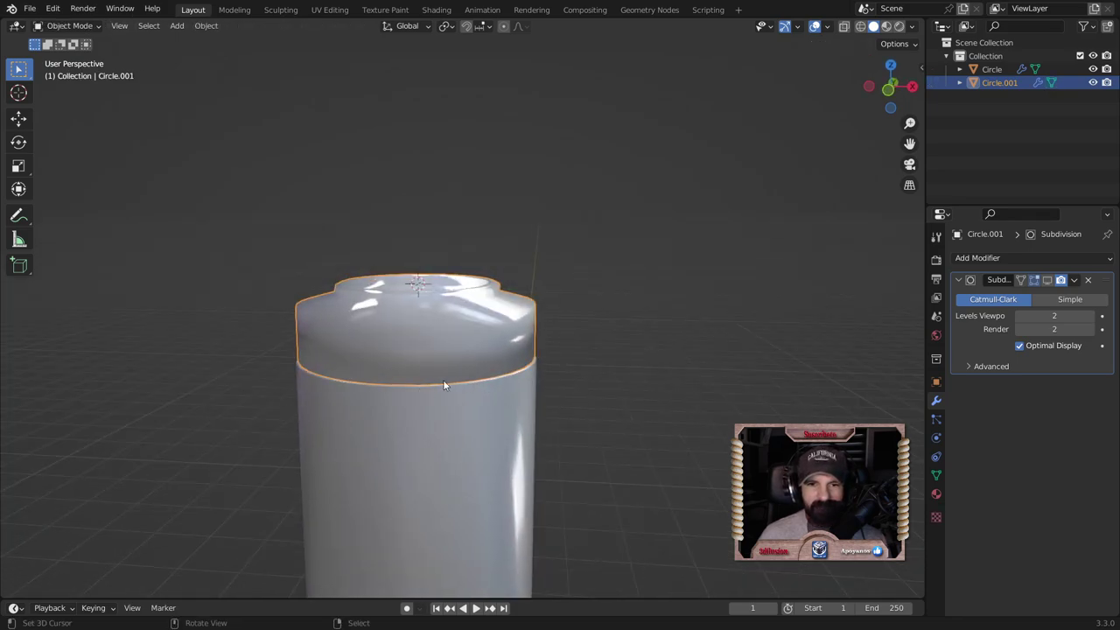
pyautogui.moveTo(424, 393)
pyautogui.mouseDown(button='middle')
pyautogui.moveTo(538, 455)
pyautogui.moveTo(495, 372)
pyautogui.moveTo(587, 371)
pyautogui.mouseUp(button='middle')
pyautogui.press('Tab')
pyautogui.press('KP_Divide')
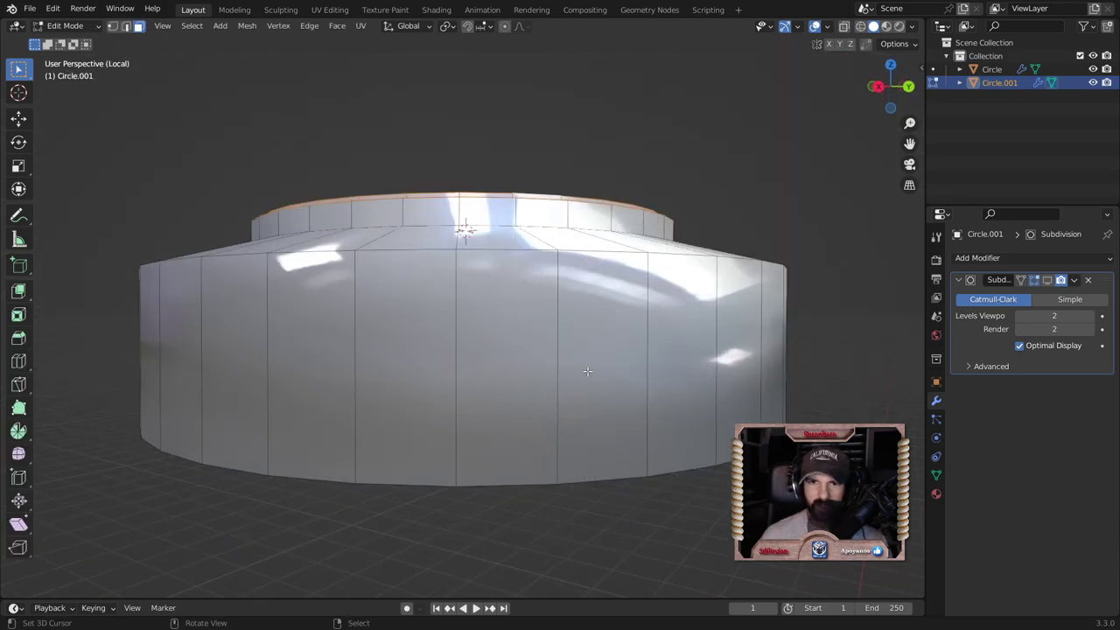
pyautogui.press('2')
pyautogui.keyDown('alt'); pyautogui.click(590, 263); pyautogui.keyUp('alt')
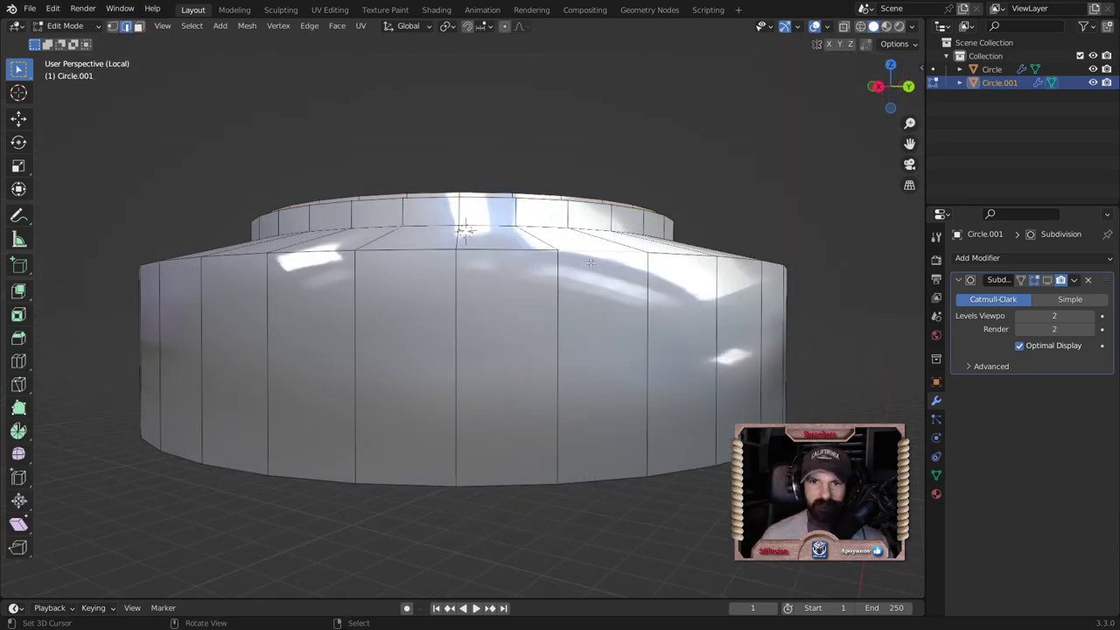
pyautogui.moveTo(590, 263); pyautogui.dragTo(629, 361, button='middle')
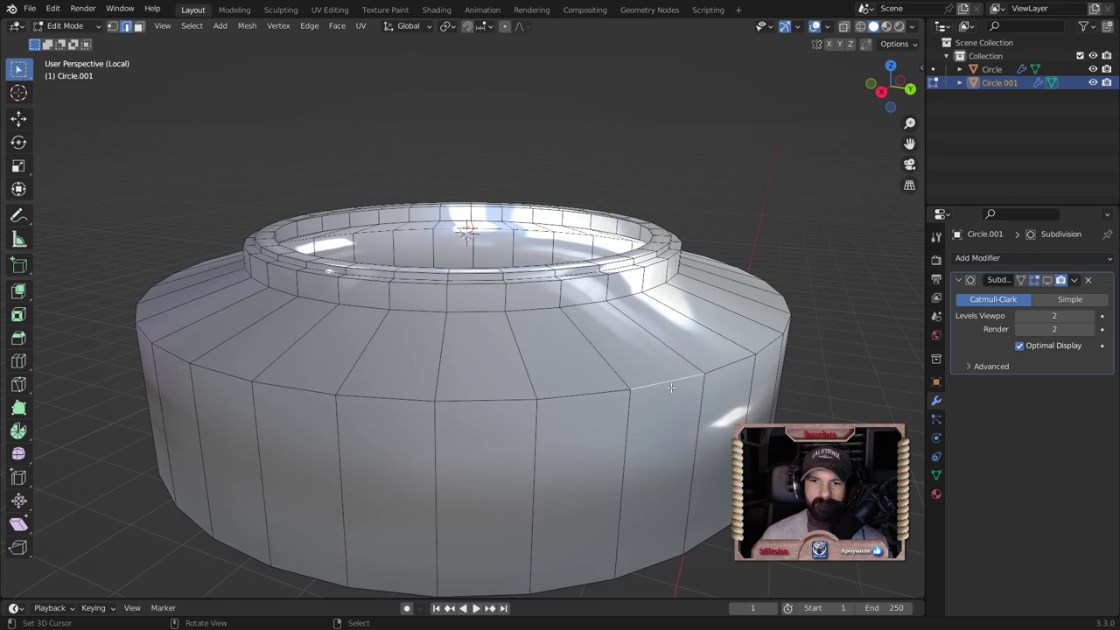
pyautogui.keyDown('alt'); pyautogui.click(655, 365); pyautogui.keyUp('alt')
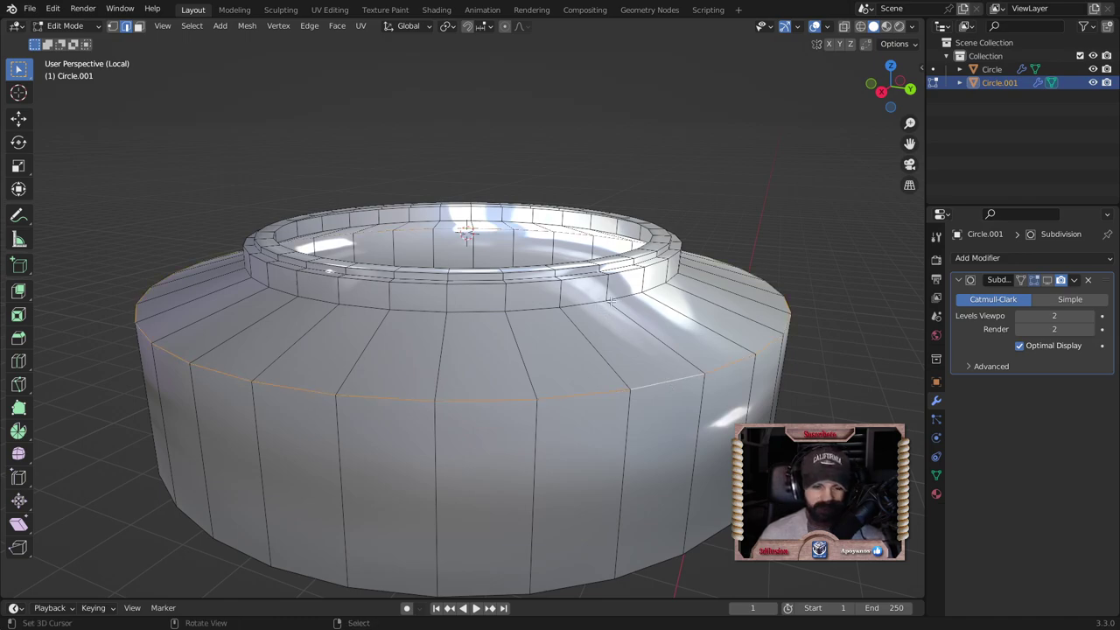
pyautogui.keyDown('alt'); pyautogui.keyDown('shift'); pyautogui.click(597, 303); pyautogui.keyUp('shift'); pyautogui.keyUp('alt')
pyautogui.keyDown('alt'); pyautogui.keyDown('shift'); pyautogui.click(588, 279); pyautogui.keyUp('shift'); pyautogui.keyUp('alt')
pyautogui.keyDown('alt'); pyautogui.keyDown('shift'); pyautogui.click(583, 264); pyautogui.keyUp('shift'); pyautogui.keyUp('alt')
# Step: Bevel the selected edge loops with Ctrl+B and return to Object Mode
pyautogui.hotkey('ctrl', 'b')
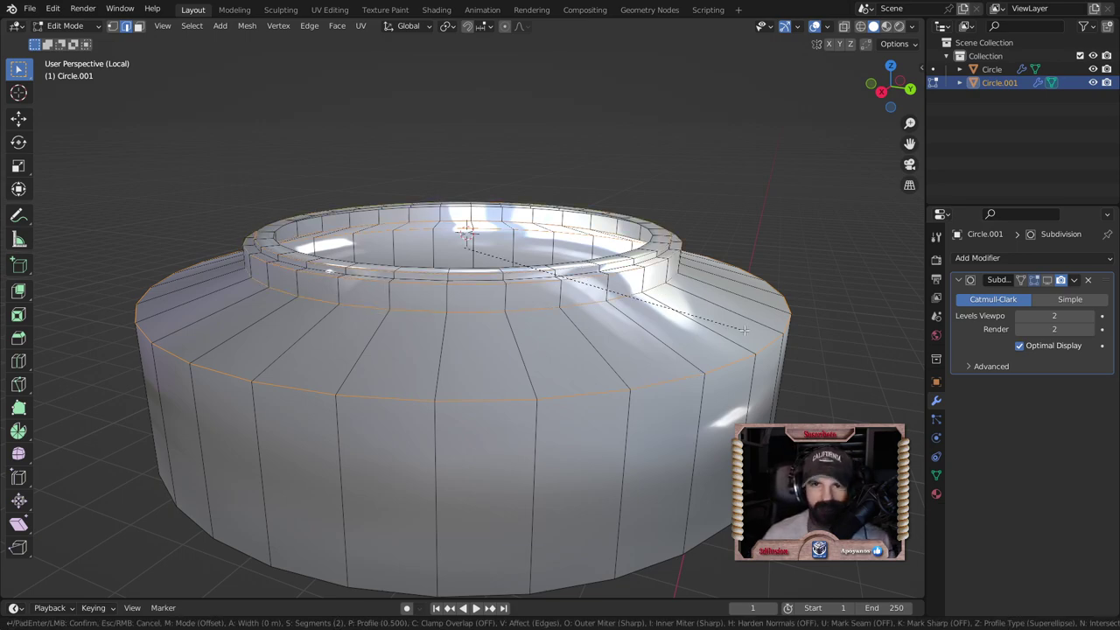
pyautogui.click(750, 334)
pyautogui.press('Tab')
# Step: Delete the Circle.001 cap piece
pyautogui.scroll(-2, 745, 332)
pyautogui.scroll(-2, 739, 359)
pyautogui.moveTo(740, 366)
pyautogui.mouseDown(button='middle')
pyautogui.moveTo(785, 416)
pyautogui.moveTo(785, 374)
pyautogui.moveTo(514, 420)
pyautogui.mouseUp(button='middle')
pyautogui.press('Delete')
pyautogui.scroll(-2, 580, 406)
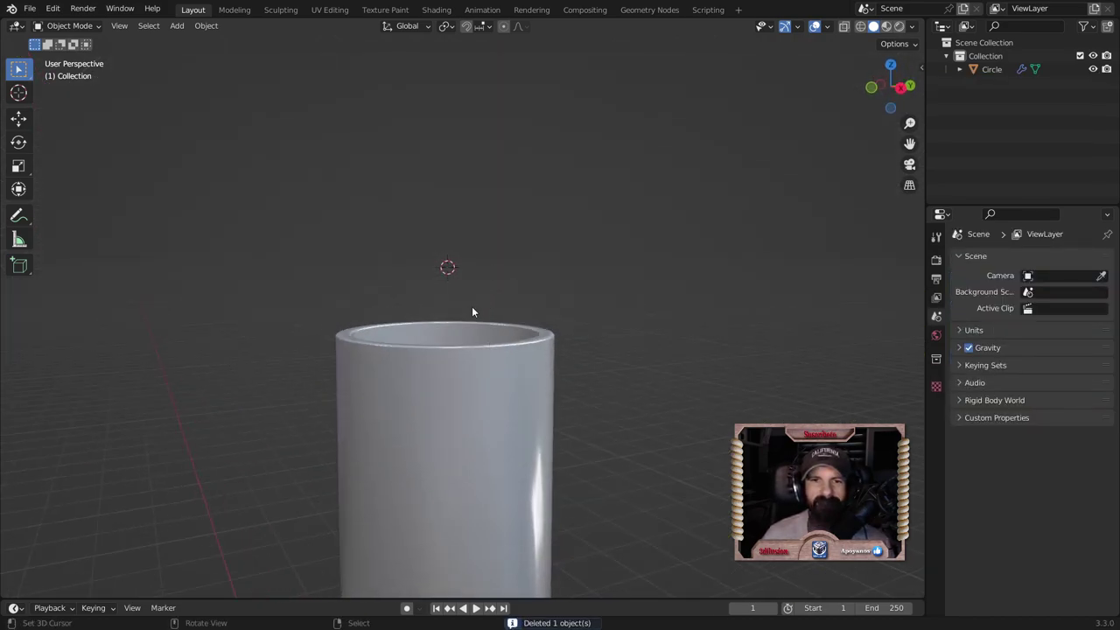
# Step: Duplicate the tube's top rim faces in place and separate them into a new object
pyautogui.moveTo(487, 345); pyautogui.dragTo(526, 409, button='middle')
pyautogui.press('Tab')
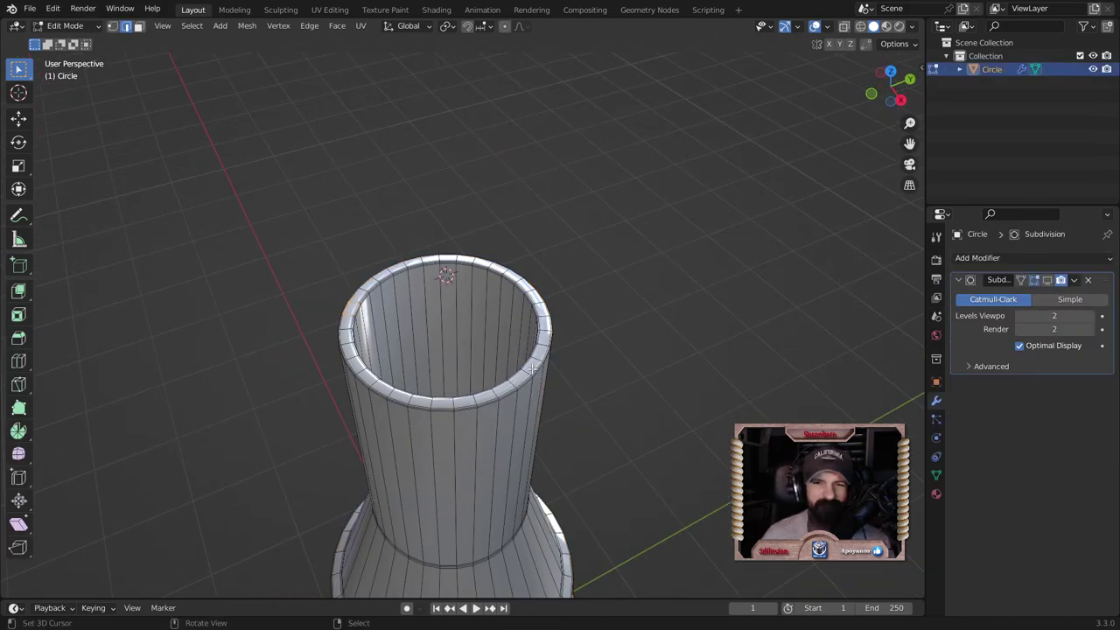
pyautogui.keyDown('alt'); pyautogui.click(536, 361); pyautogui.keyUp('alt')
pyautogui.moveTo(535, 361); pyautogui.dragTo(675, 341, button='middle')
pyautogui.press('g')
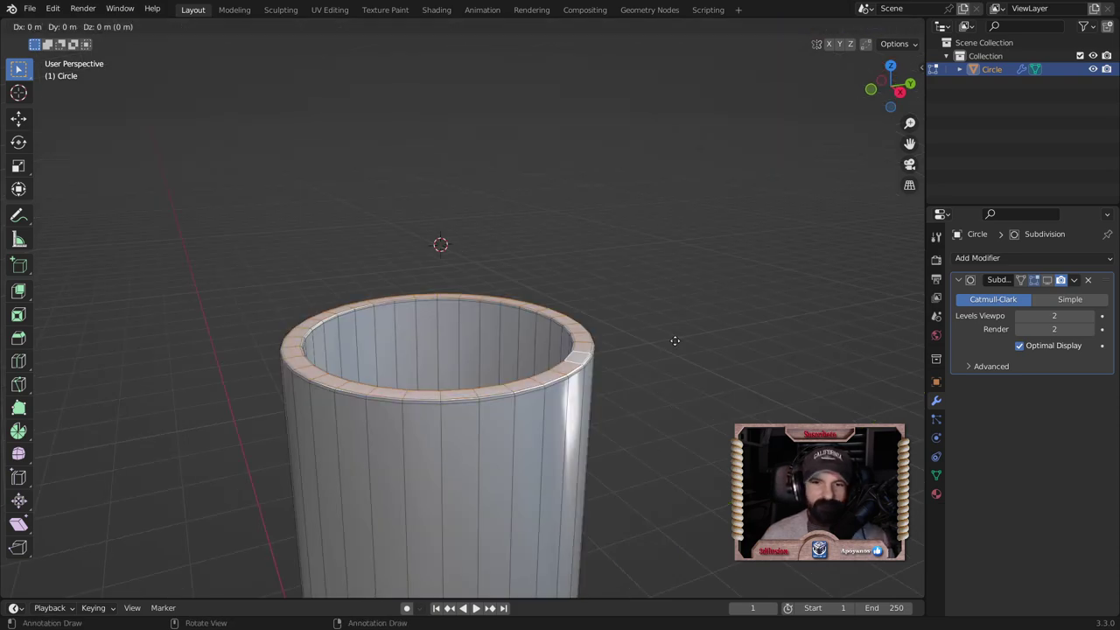
pyautogui.rightClick(674, 341)
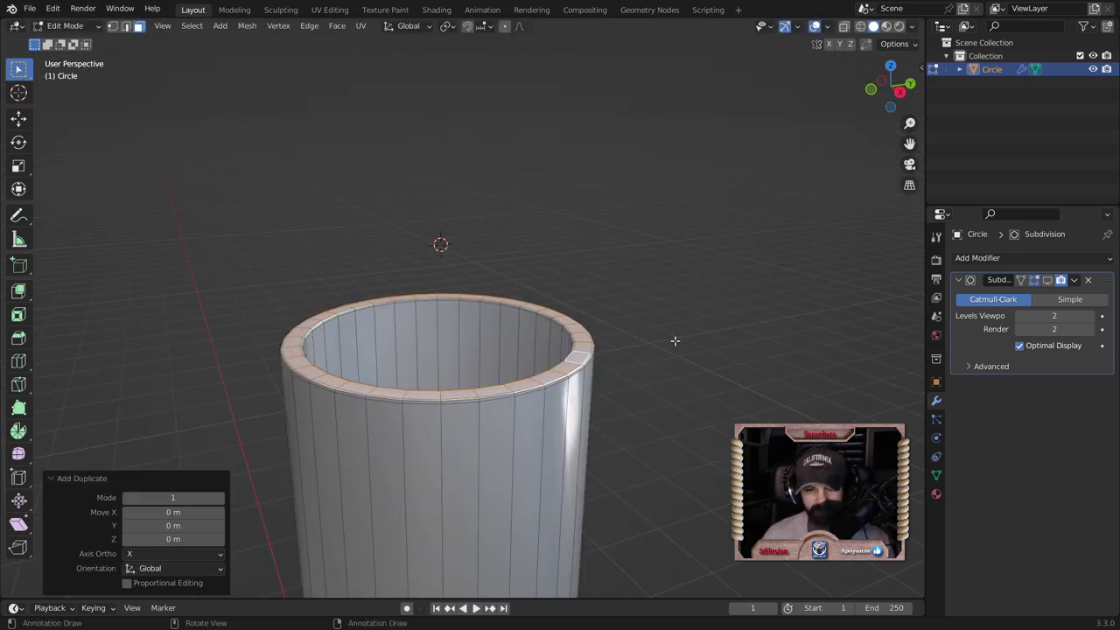
pyautogui.press('p')
pyautogui.click(674, 340)
# Step: Select only the new Circle.001 object and enter Edit Mode
pyautogui.press('Tab')
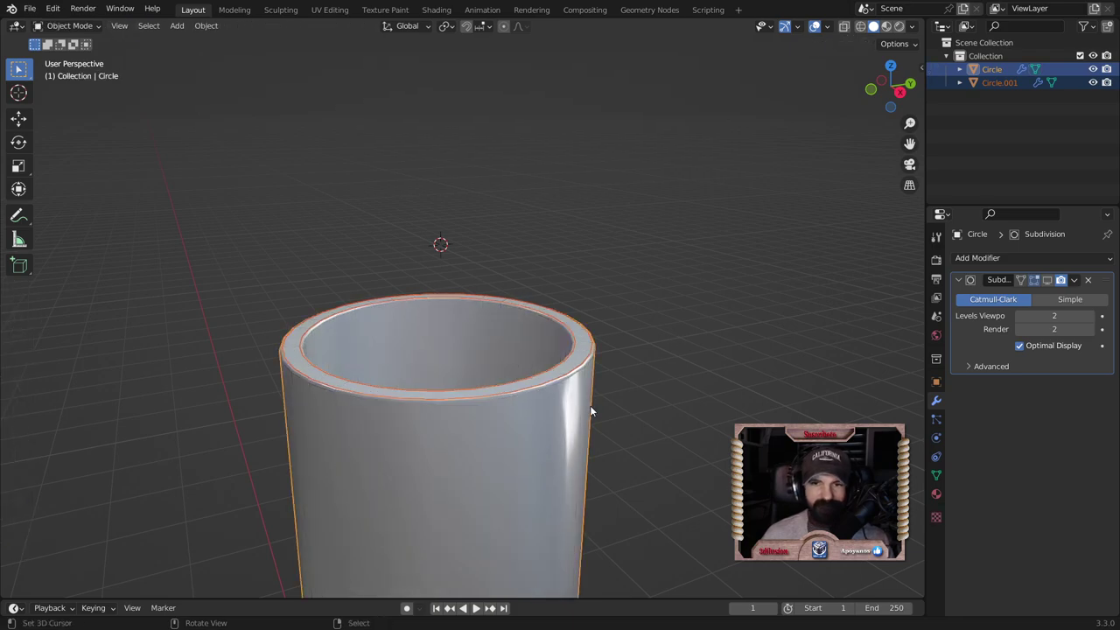
pyautogui.click(576, 360)
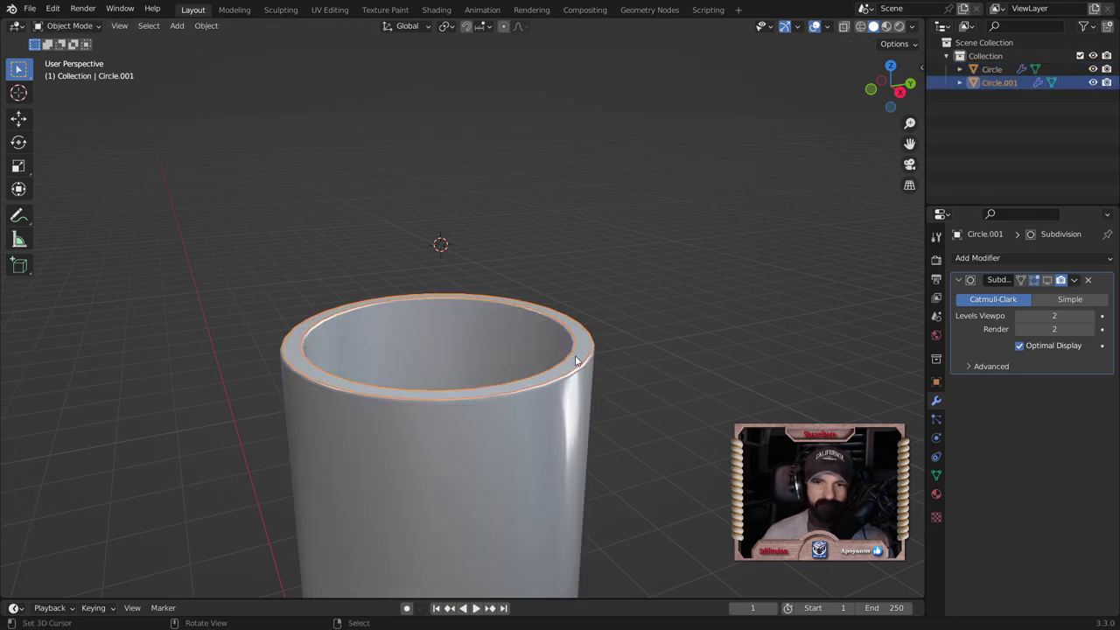
pyautogui.press('Tab')
pyautogui.scroll(2, 575, 356)
# Step: Select the rim's outer edge loop and extrude it straight up 0.134 m
pyautogui.keyDown('alt'); pyautogui.click(636, 364); pyautogui.keyUp('alt')
pyautogui.keyDown('alt'); pyautogui.click(646, 350); pyautogui.keyUp('alt')
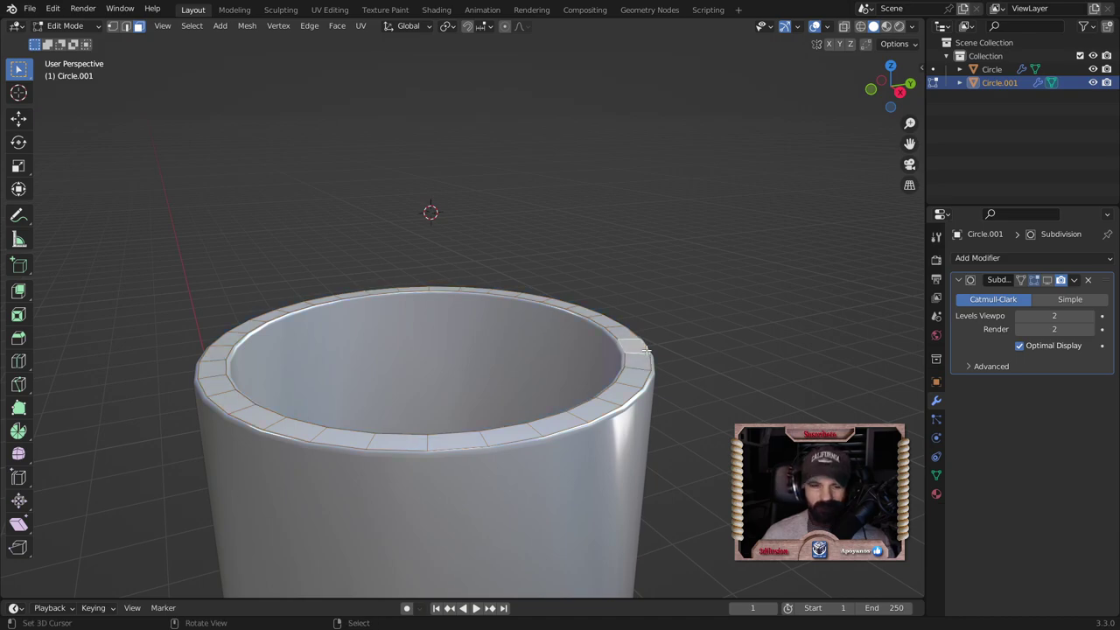
pyautogui.press('2')
pyautogui.keyDown('alt'); pyautogui.click(644, 351); pyautogui.keyUp('alt')
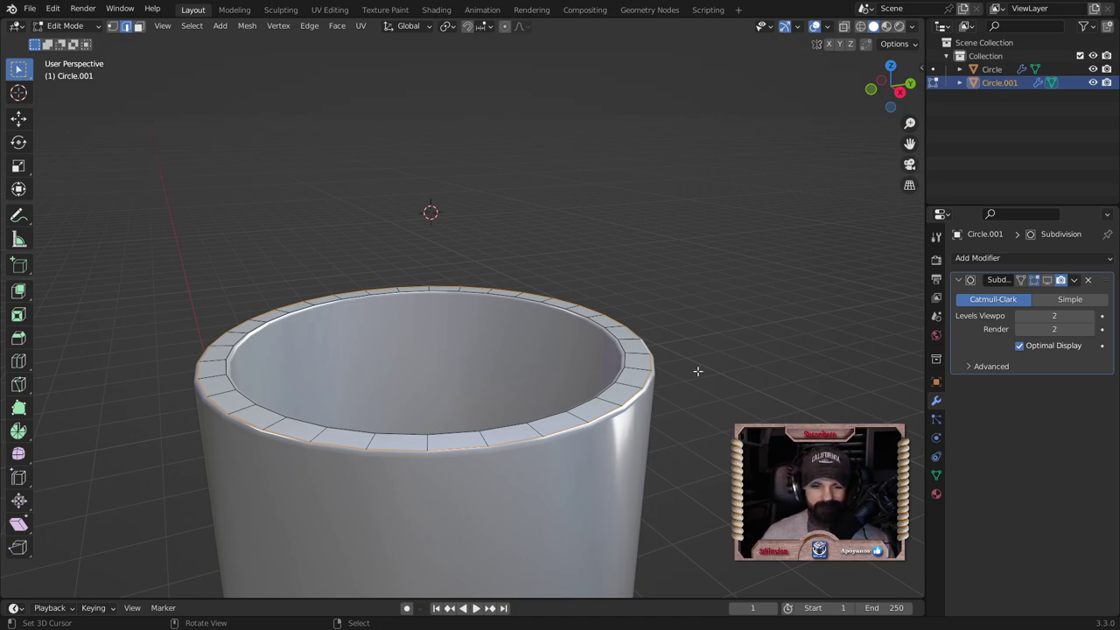
pyautogui.press('e')
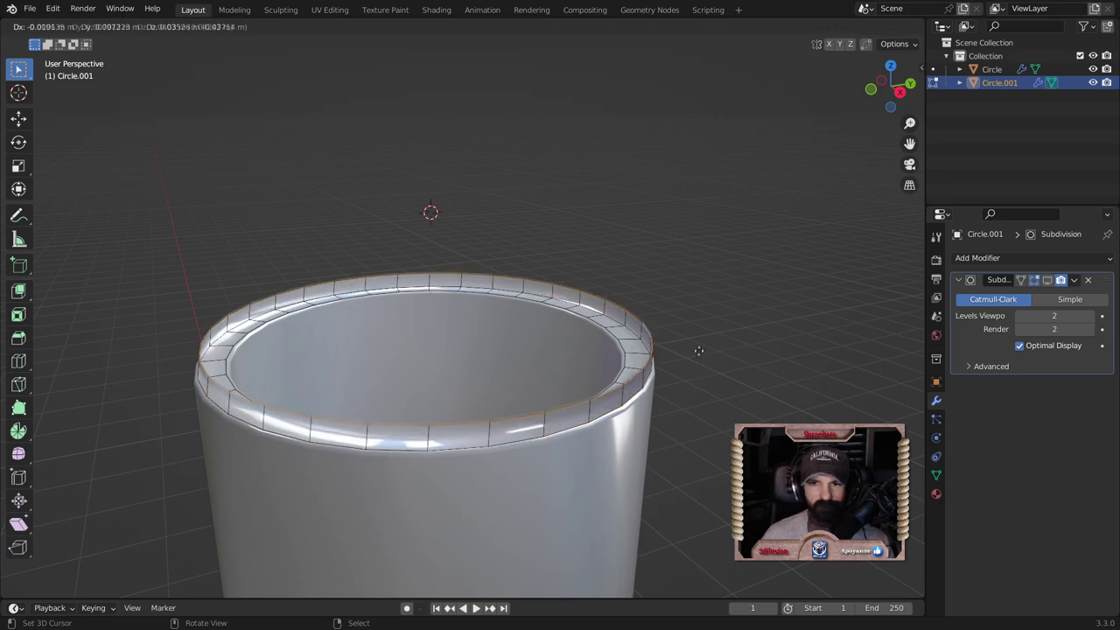
pyautogui.press('z')
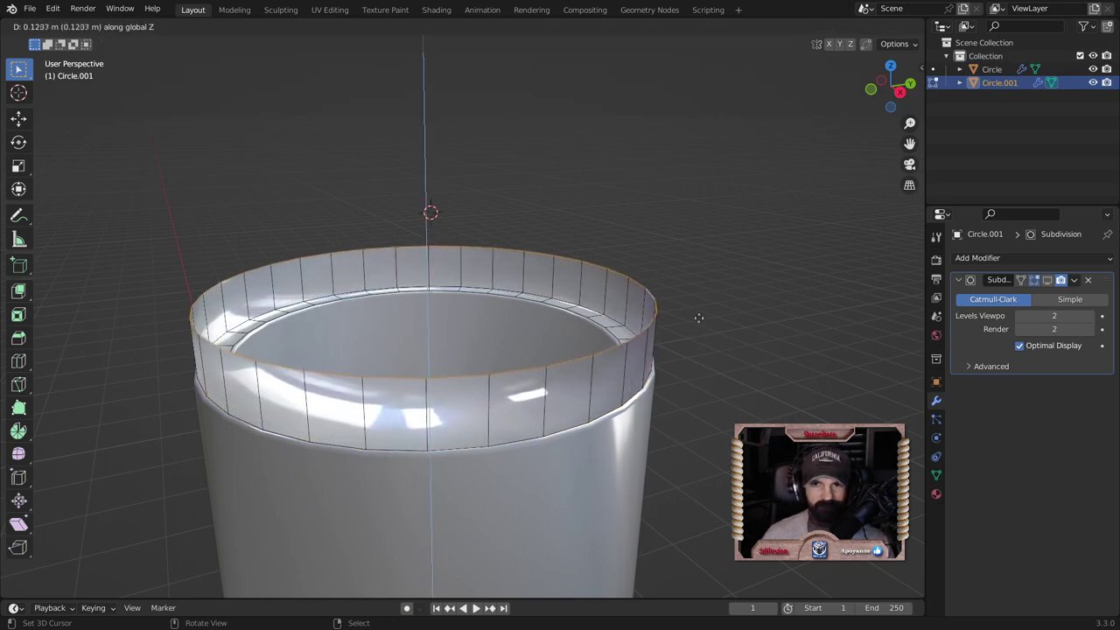
pyautogui.click(698, 314)
# Step: Scale the top loop out to about 1.17, raise it along Z, then widen it to 1.283
pyautogui.press('s')
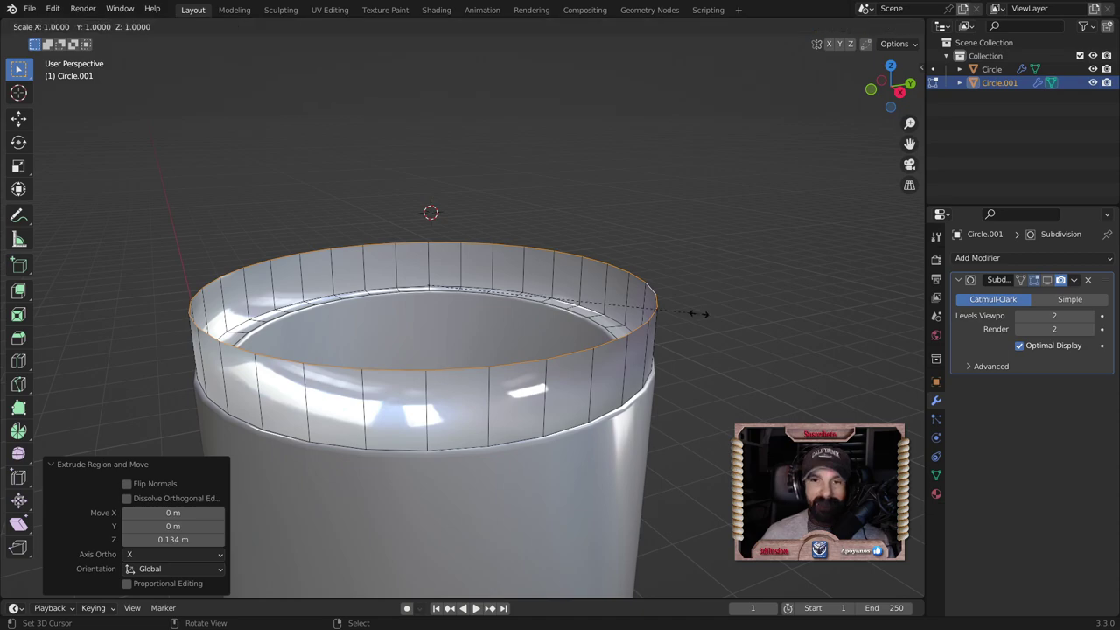
pyautogui.click(744, 330)
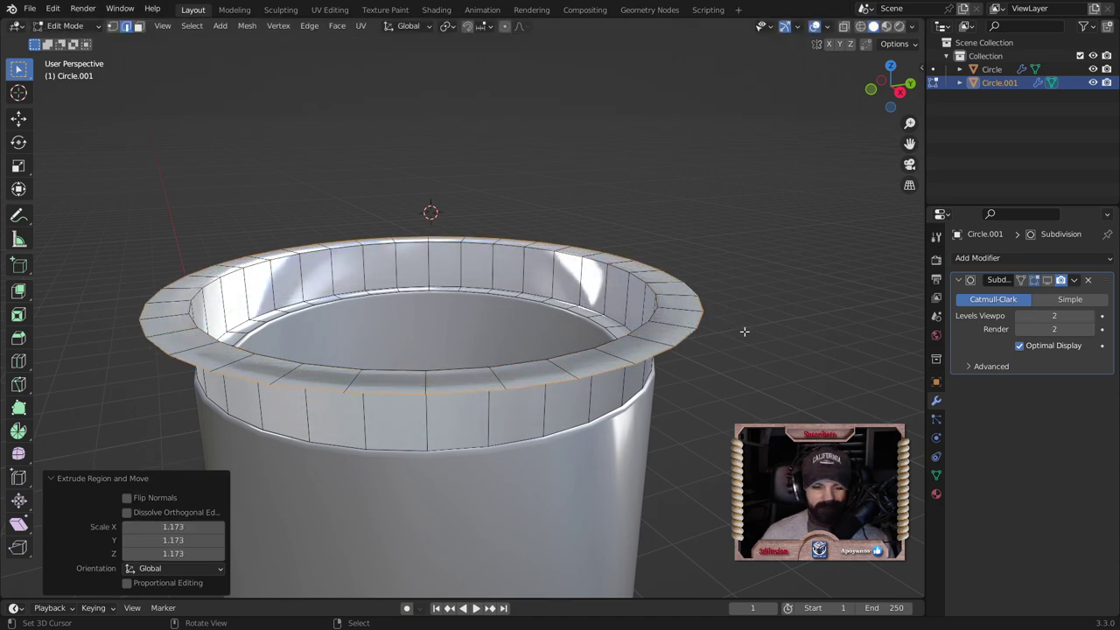
pyautogui.press('g')
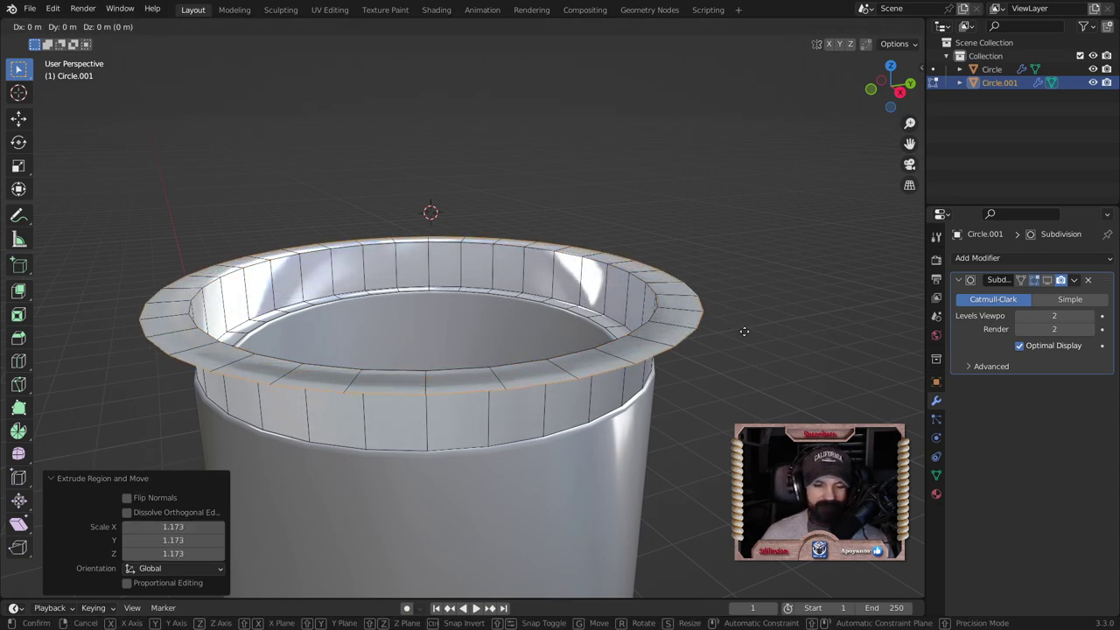
pyautogui.press('z')
pyautogui.click(742, 308)
pyautogui.scroll(-3, 733, 329)
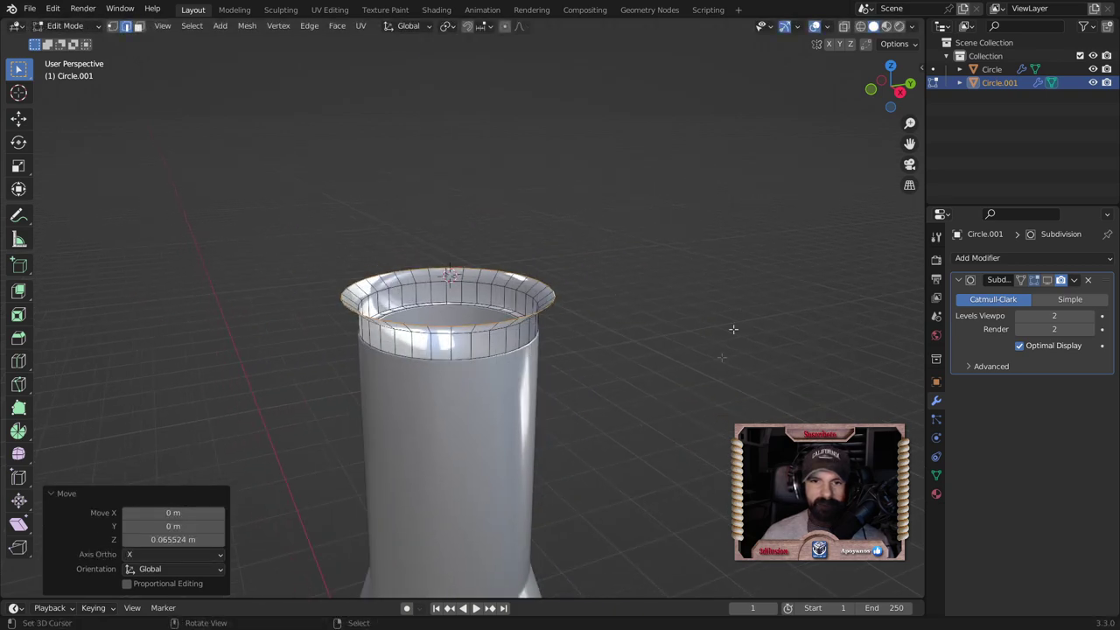
pyautogui.moveTo(734, 329); pyautogui.dragTo(624, 306, button='middle')
pyautogui.press('s')
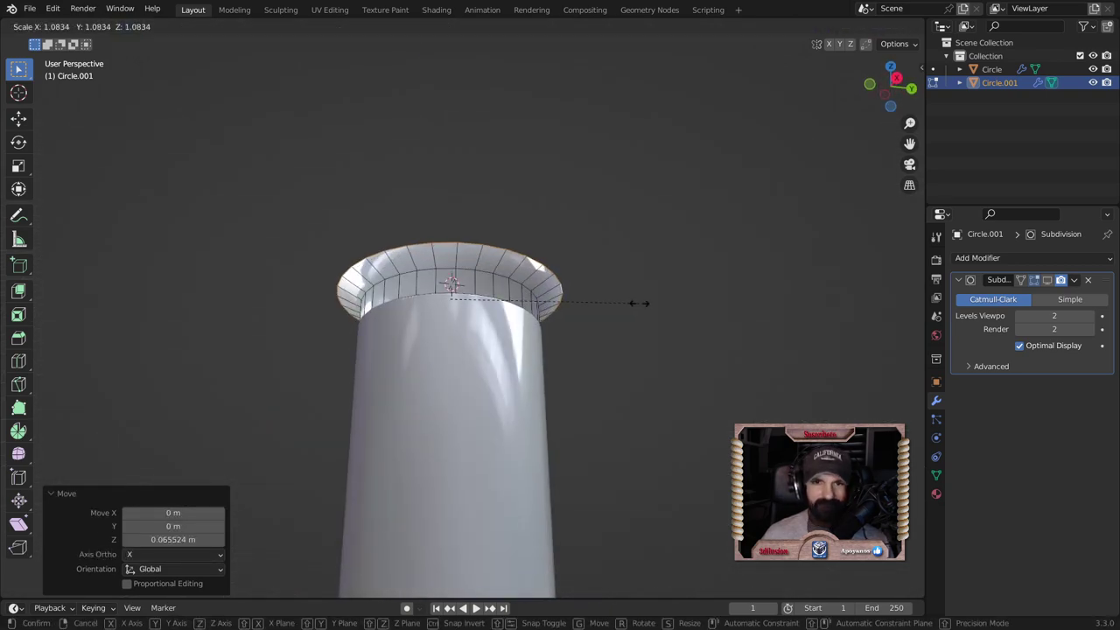
pyautogui.click(674, 303)
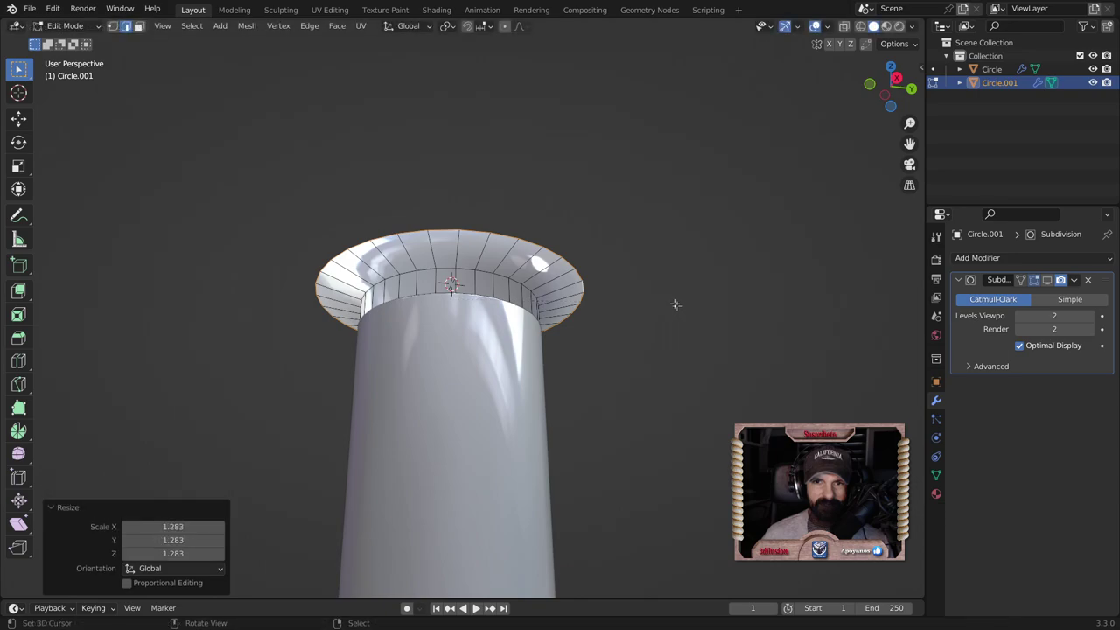
# Step: Raise the rim edge slightly, extrude a new loop upward and widen it a little
pyautogui.moveTo(672, 306); pyautogui.dragTo(685, 358, button='middle')
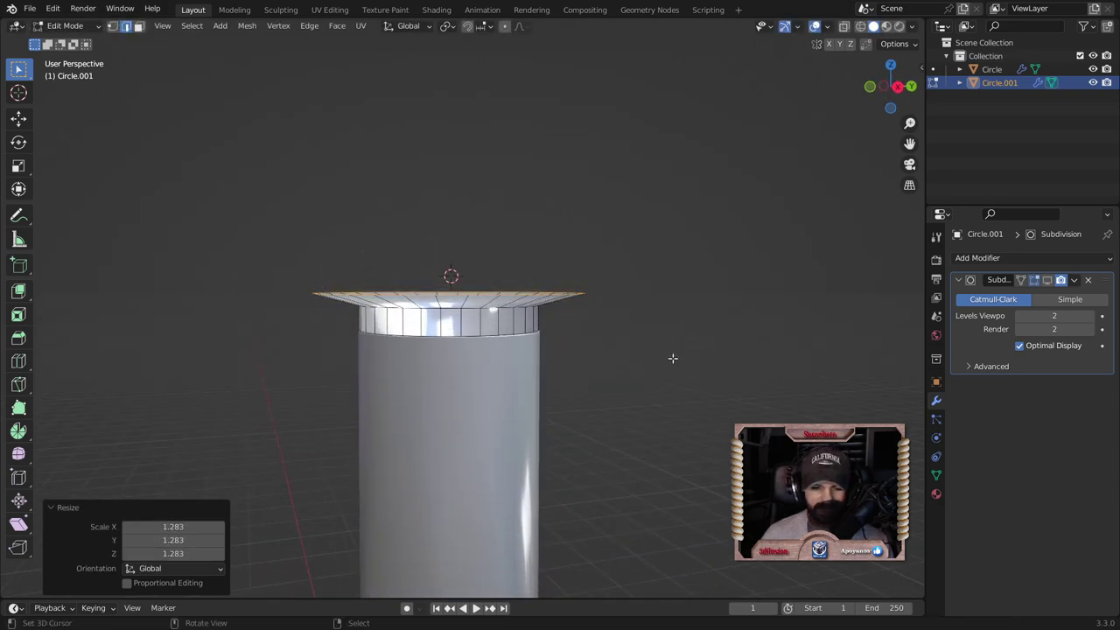
pyautogui.press('g')
pyautogui.press('z')
pyautogui.click(673, 355)
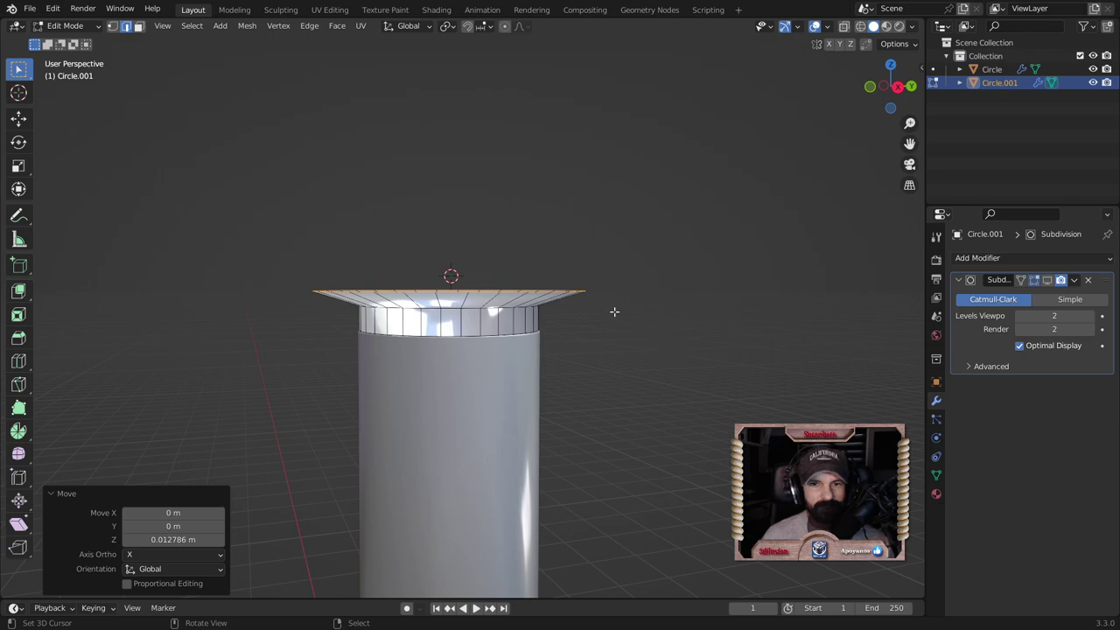
pyautogui.scroll(2, 614, 311)
pyautogui.moveTo(612, 313); pyautogui.dragTo(622, 325, button='middle')
pyautogui.press('g')
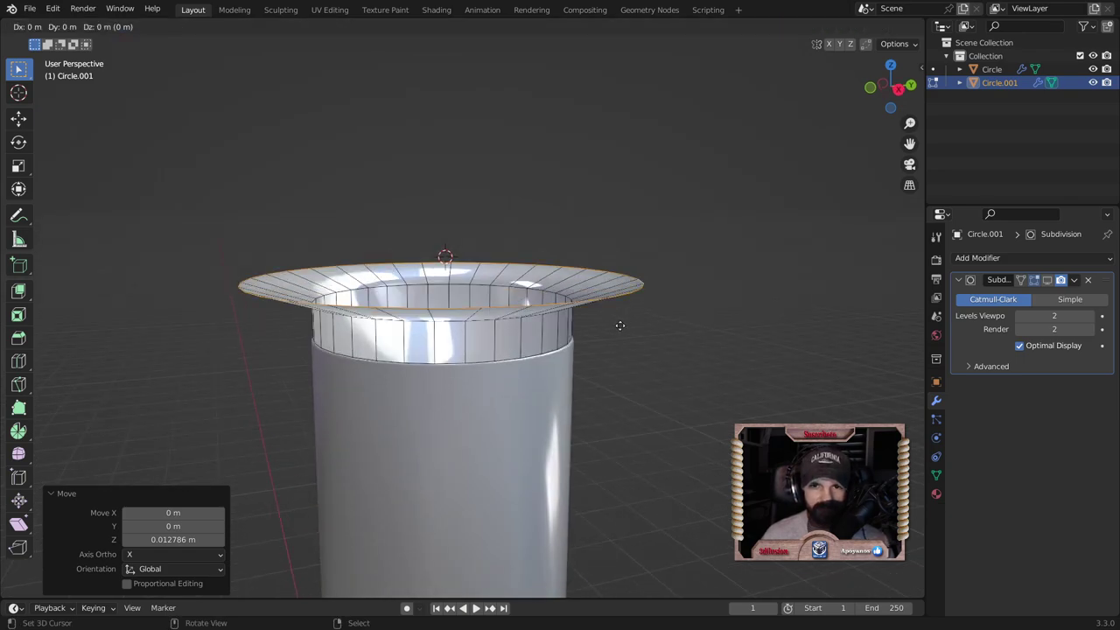
pyautogui.press('z')
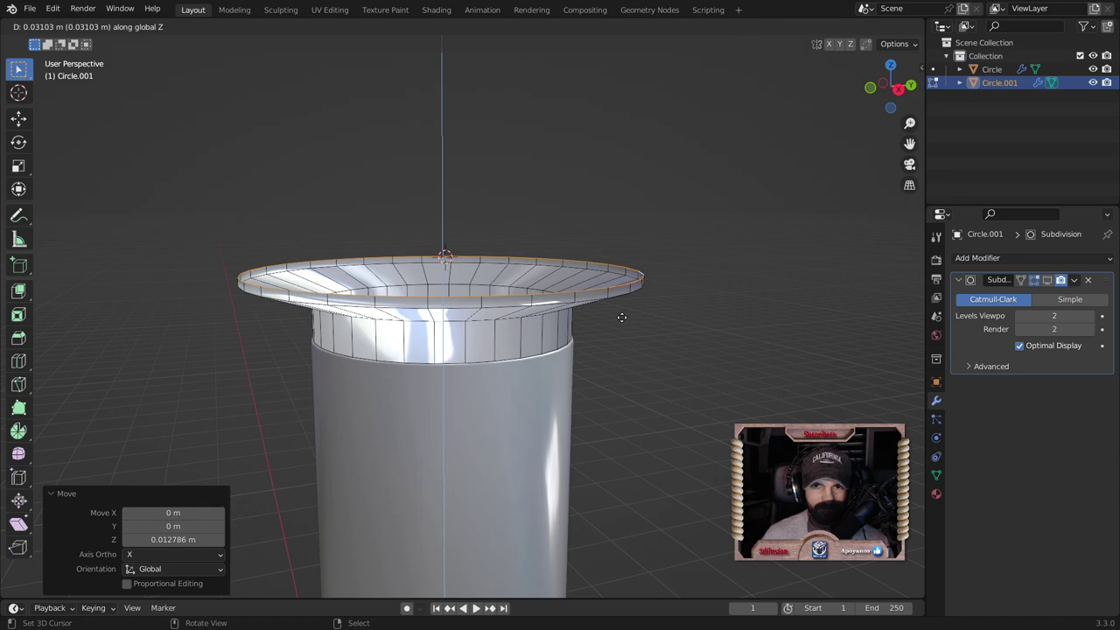
pyautogui.click(621, 316)
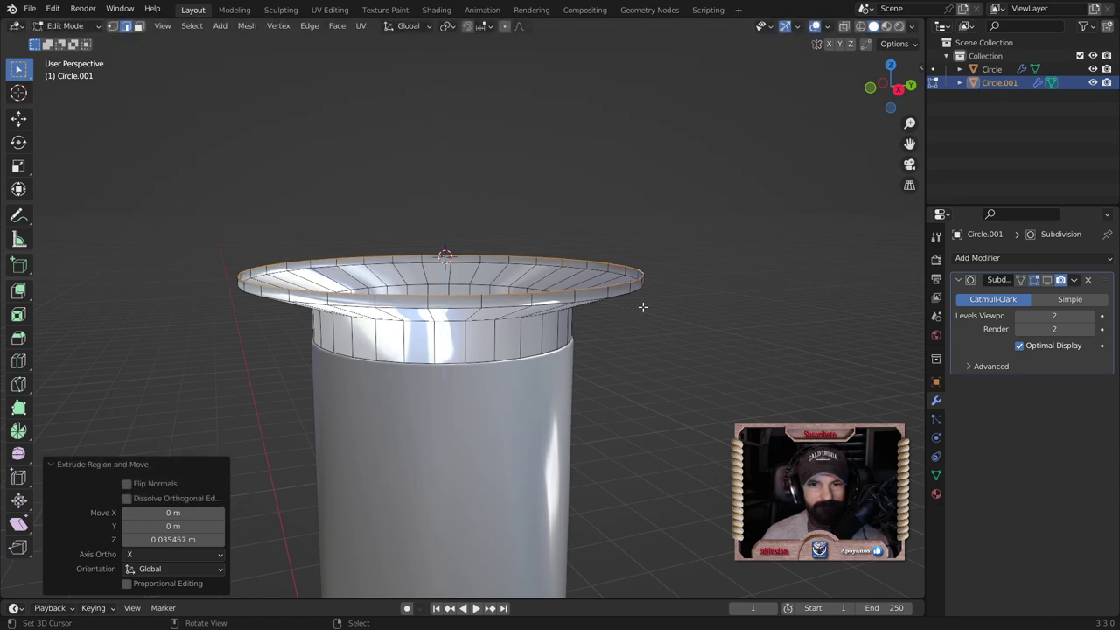
pyautogui.moveTo(642, 307); pyautogui.dragTo(655, 314, button='middle')
pyautogui.press('s')
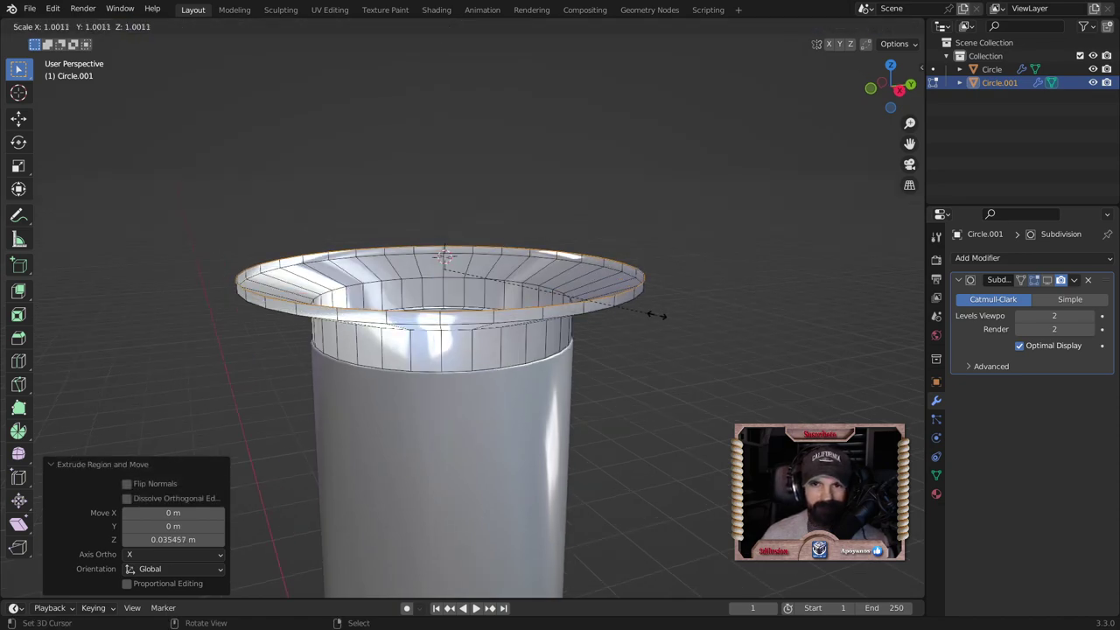
pyautogui.click(665, 323)
# Step: Extrude one more loop up, shrink it inward to 0.88, and return to Object Mode
pyautogui.press('g')
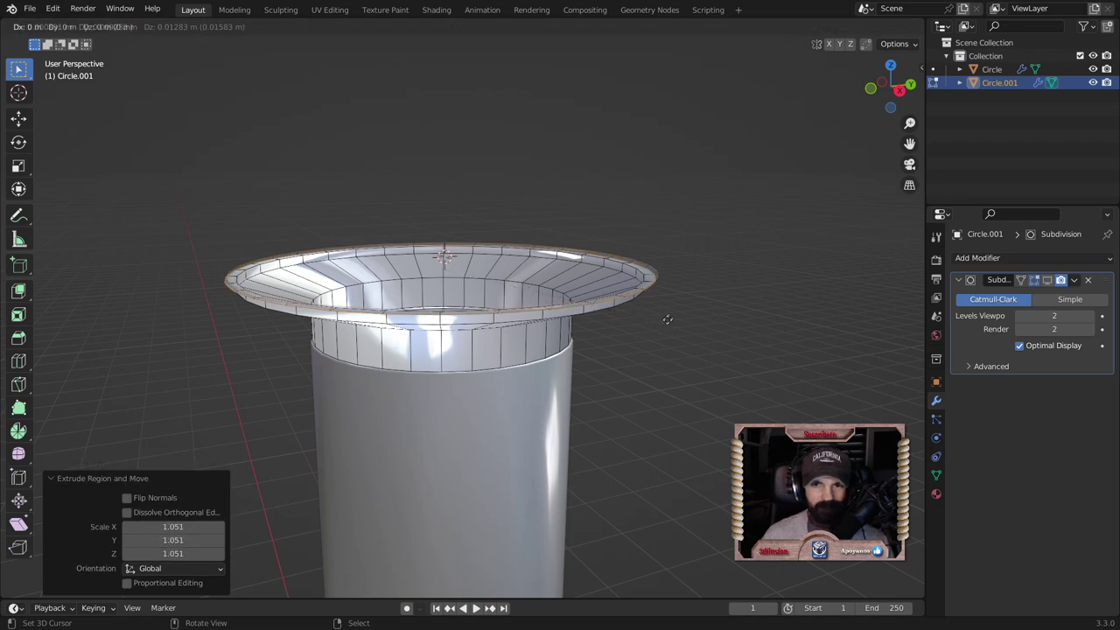
pyautogui.press('z')
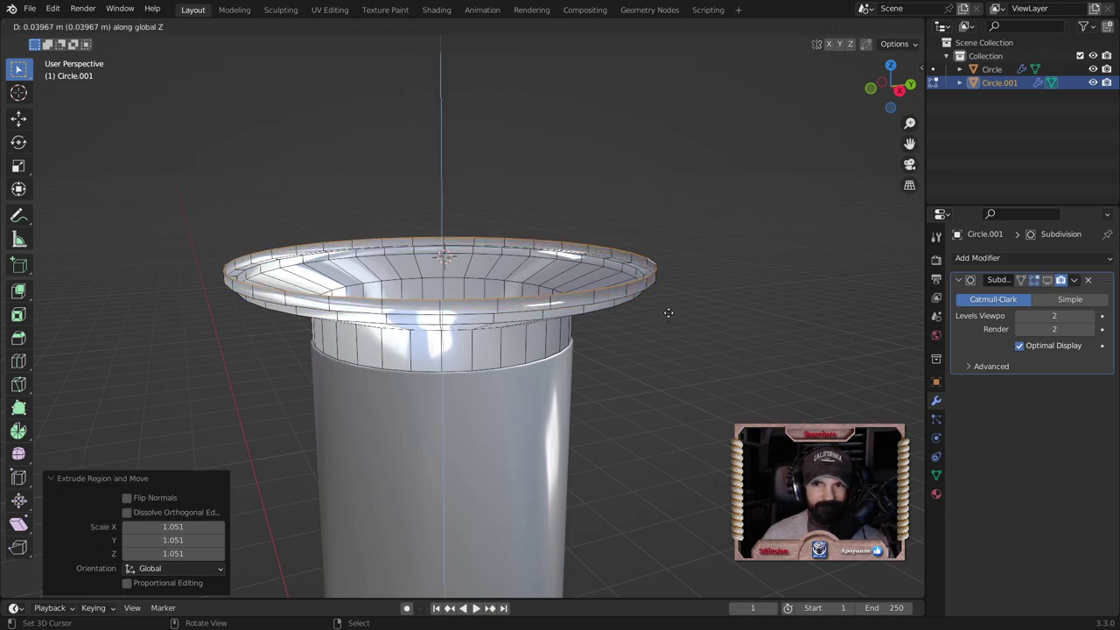
pyautogui.click(669, 313)
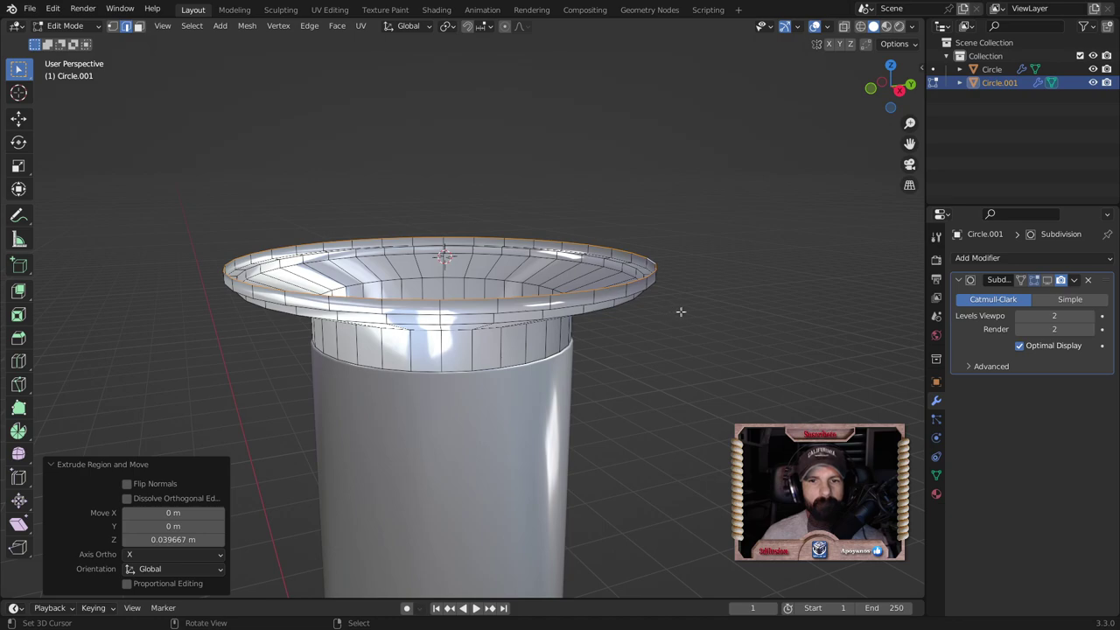
pyautogui.press('s')
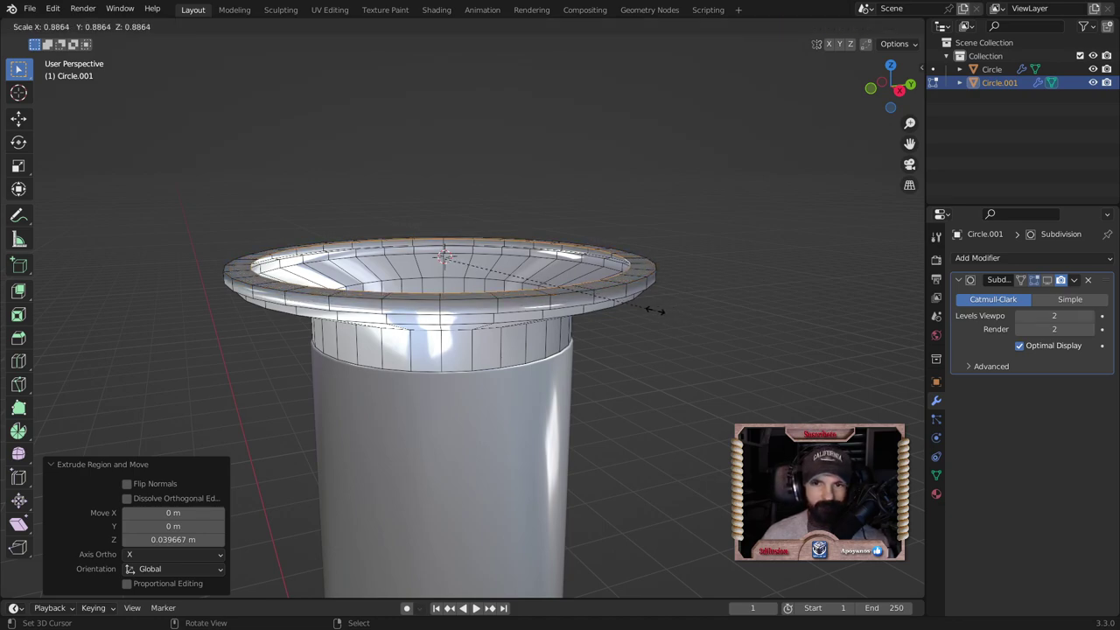
pyautogui.click(655, 312)
pyautogui.moveTo(652, 382); pyautogui.dragTo(667, 344, button='middle')
pyautogui.press('Tab')
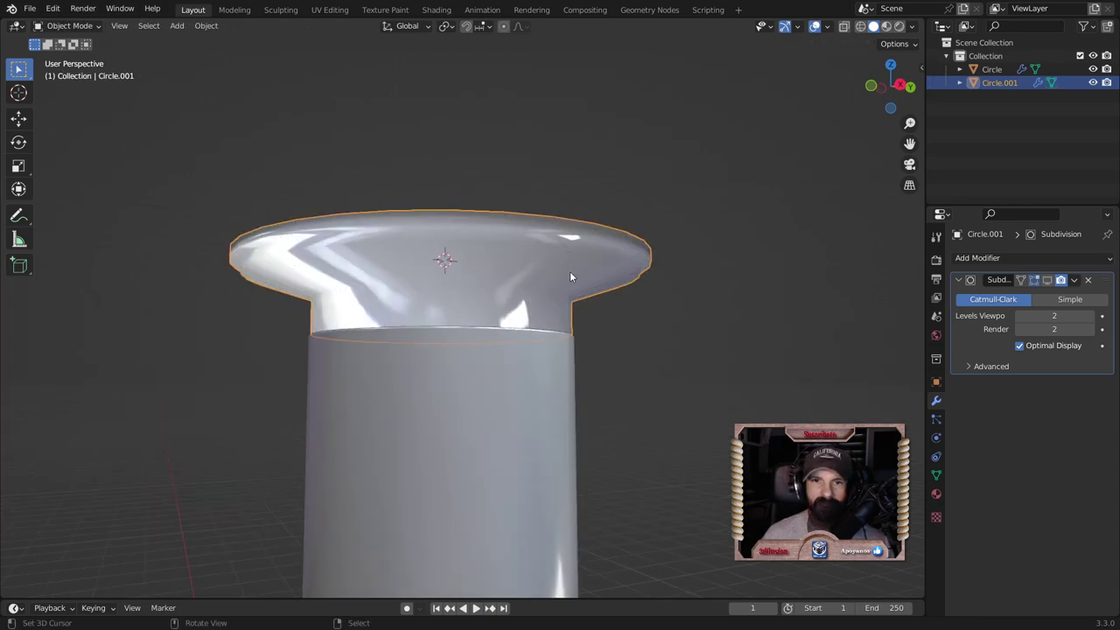
# Step: Isolate Circle.001 and bevel its inner opening loop and upper outer rim loop
pyautogui.press('KP_Divide')
pyautogui.press('Tab')
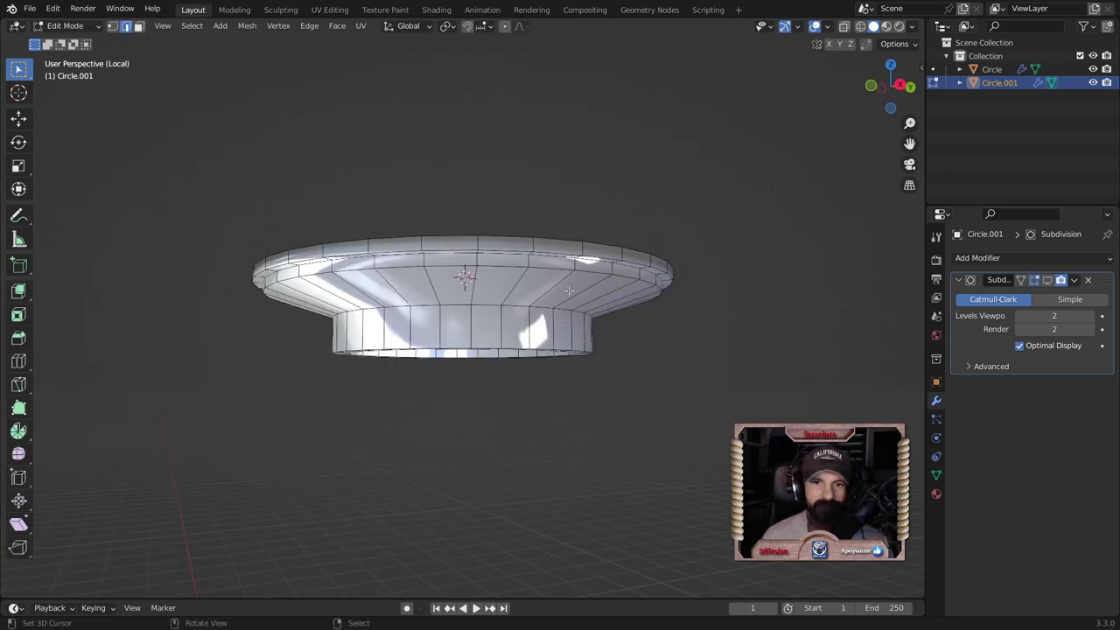
pyautogui.moveTo(560, 348)
pyautogui.mouseDown(button='middle')
pyautogui.moveTo(537, 295)
pyautogui.moveTo(533, 339)
pyautogui.moveTo(468, 235)
pyautogui.mouseUp(button='middle')
pyautogui.keyDown('alt'); pyautogui.click(469, 235); pyautogui.keyUp('alt')
pyautogui.moveTo(463, 123)
pyautogui.mouseDown(button='middle')
pyautogui.moveTo(476, 205)
pyautogui.moveTo(452, 323)
pyautogui.moveTo(657, 338)
pyautogui.mouseUp(button='middle')
pyautogui.keyDown('alt'); pyautogui.keyDown('shift'); pyautogui.click(468, 152); pyautogui.keyUp('shift'); pyautogui.keyUp('alt')
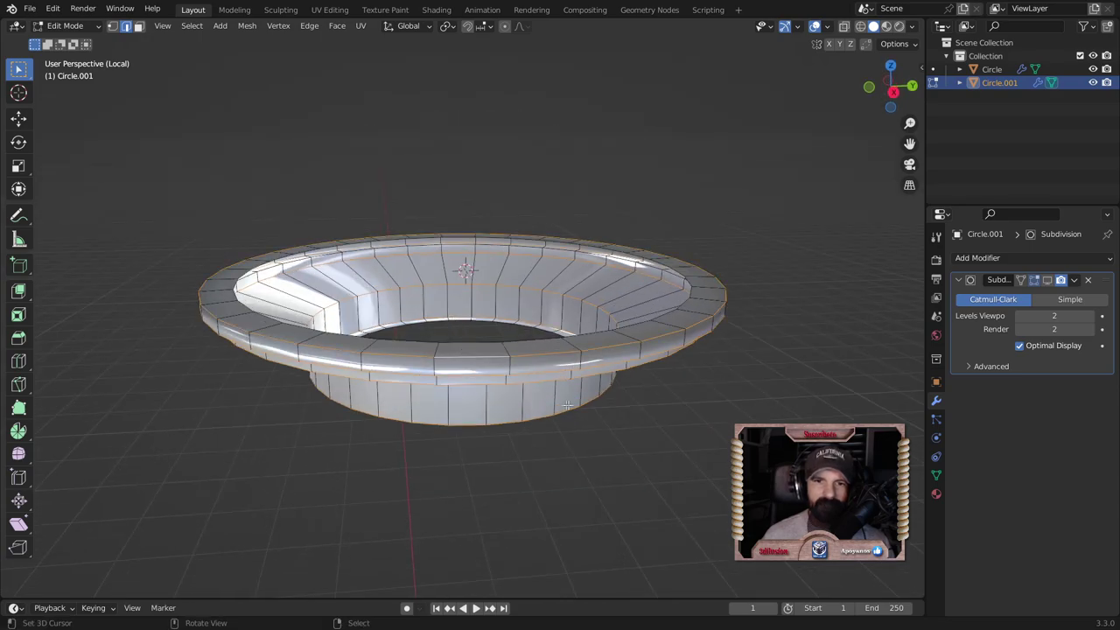
pyautogui.scroll(3, 657, 338)
pyautogui.hotkey('ctrl', 'b')
pyautogui.click(716, 354)
pyautogui.press('Tab')
# Step: Inspect the ring's underside, restore the scene, and recalculate the whole ring's normals
pyautogui.scroll(-2, 713, 355)
pyautogui.scroll(-2, 713, 356)
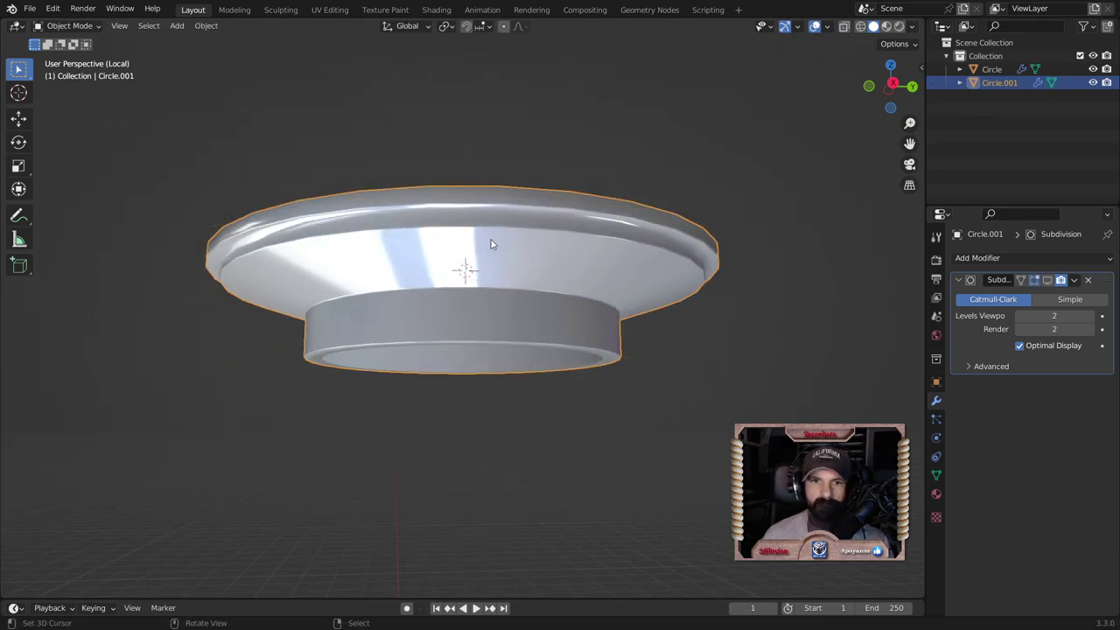
pyautogui.scroll(-2, 491, 244)
pyautogui.moveTo(486, 253)
pyautogui.mouseDown(button='middle')
pyautogui.moveTo(521, 258)
pyautogui.moveTo(468, 250)
pyautogui.moveTo(458, 319)
pyautogui.mouseUp(button='middle')
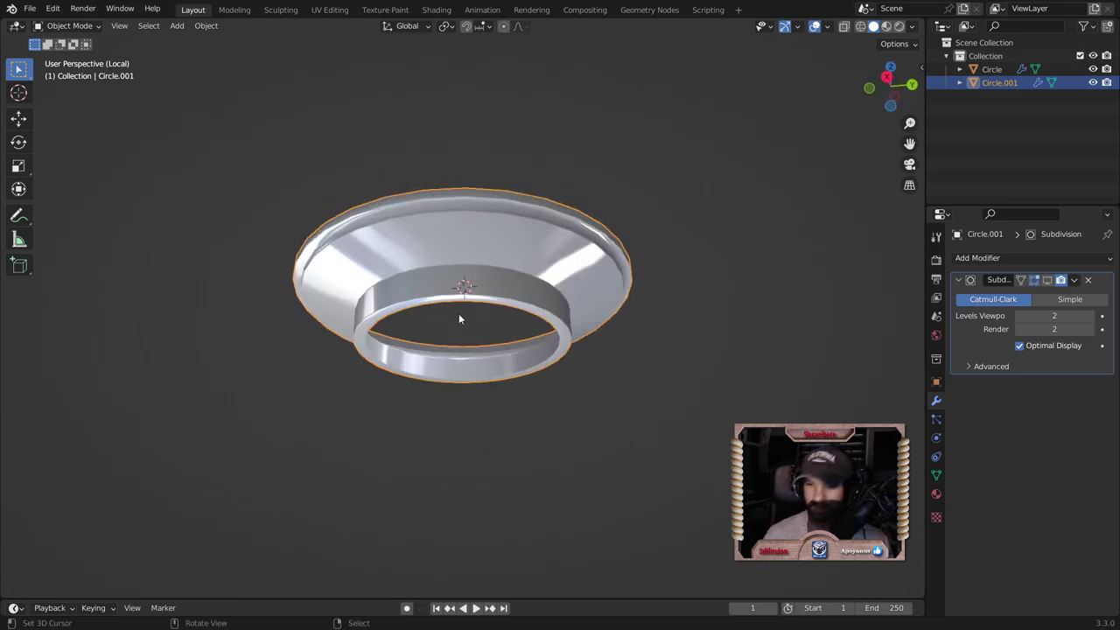
pyautogui.press('KP_Divide')
pyautogui.press('Tab')
pyautogui.press('a')
pyautogui.scroll(-3, 650, 374)
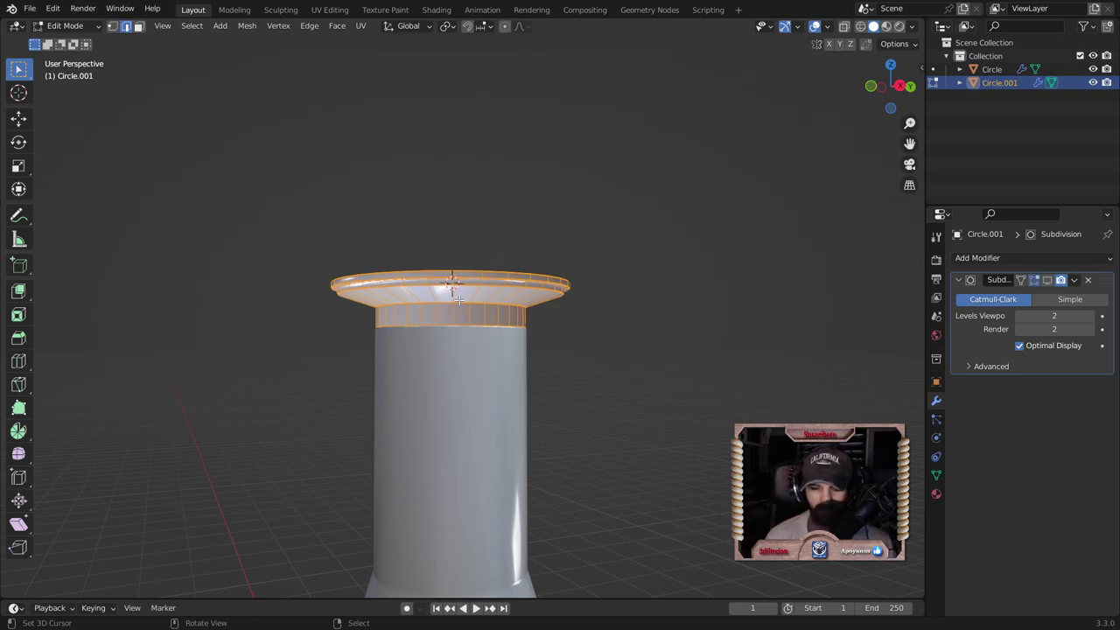
pyautogui.hotkey('shift', 'n')
pyautogui.press('Tab')
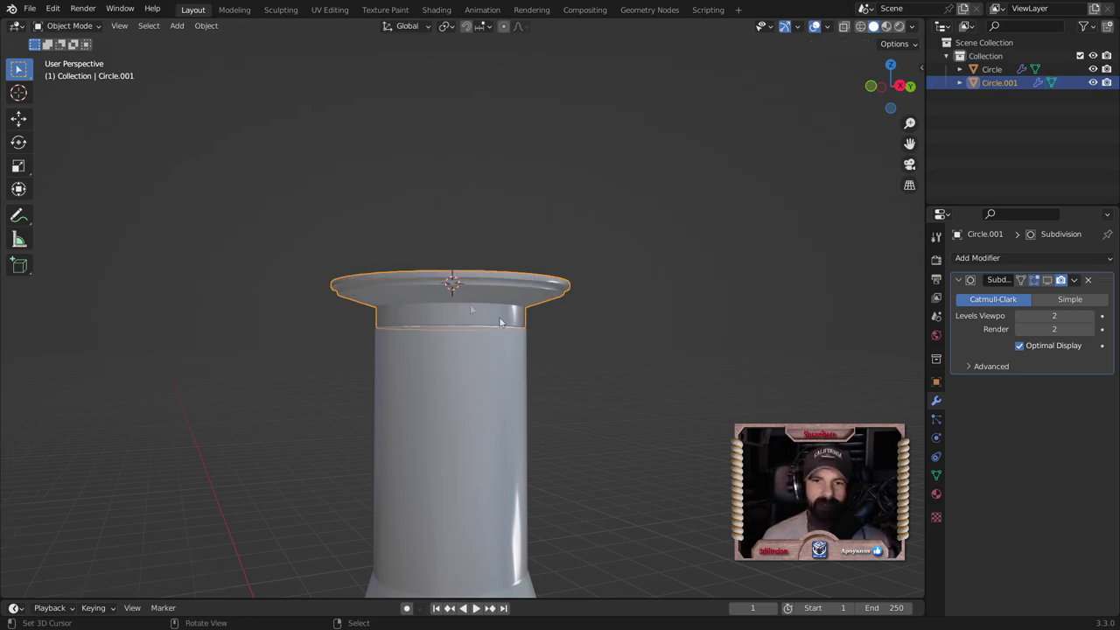
# Step: Reselect Circle.001 while orbiting around the column top
pyautogui.click(561, 360)
pyautogui.scroll(3, 560, 361)
pyautogui.scroll(2, 559, 358)
pyautogui.moveTo(558, 358)
pyautogui.mouseDown(button='middle')
pyautogui.moveTo(590, 390)
pyautogui.moveTo(692, 370)
pyautogui.moveTo(665, 407)
pyautogui.moveTo(626, 383)
pyautogui.mouseUp(button='middle')
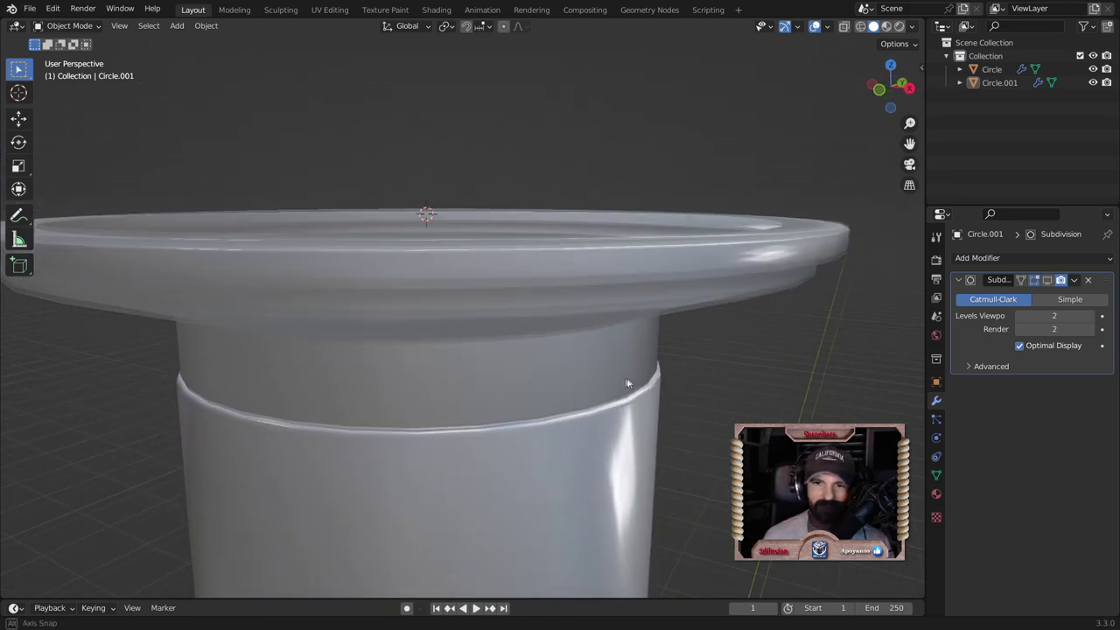
pyautogui.click(627, 383)
pyautogui.scroll(-2, 730, 461)
pyautogui.moveTo(615, 445)
pyautogui.mouseDown(button='middle')
pyautogui.moveTo(612, 353)
pyautogui.moveTo(580, 400)
pyautogui.moveTo(532, 298)
pyautogui.mouseUp(button='middle')
# Step: Briefly check Circle.001's mesh in Edit Mode, then orbit to a lower angle
pyautogui.press('Tab')
pyautogui.scroll(-2, 525, 306)
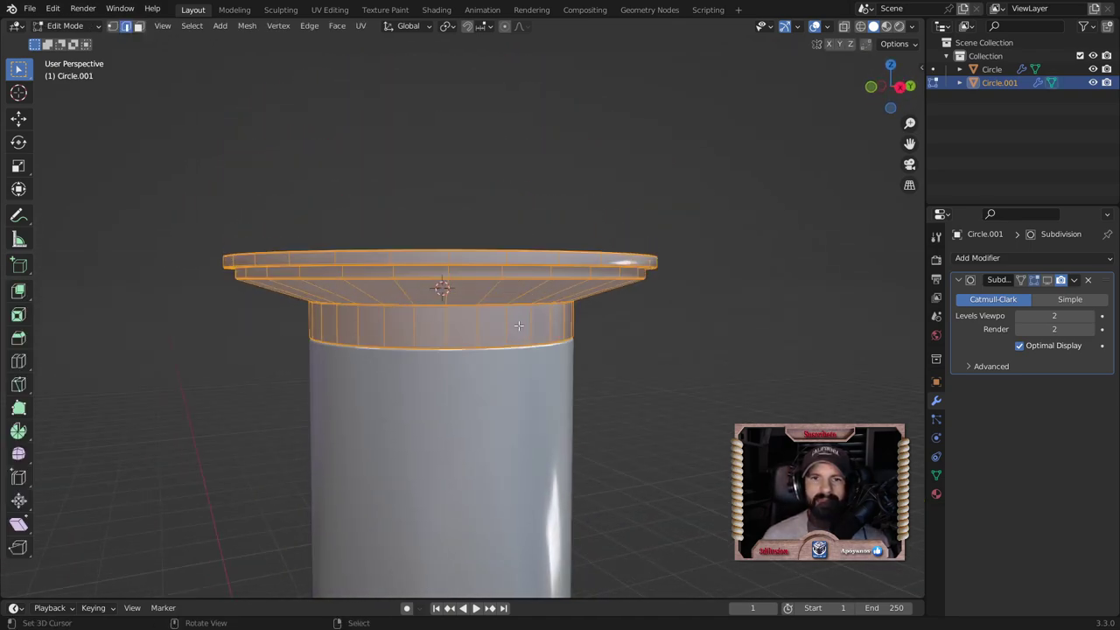
pyautogui.scroll(-3, 525, 306)
pyautogui.scroll(-2, 518, 315)
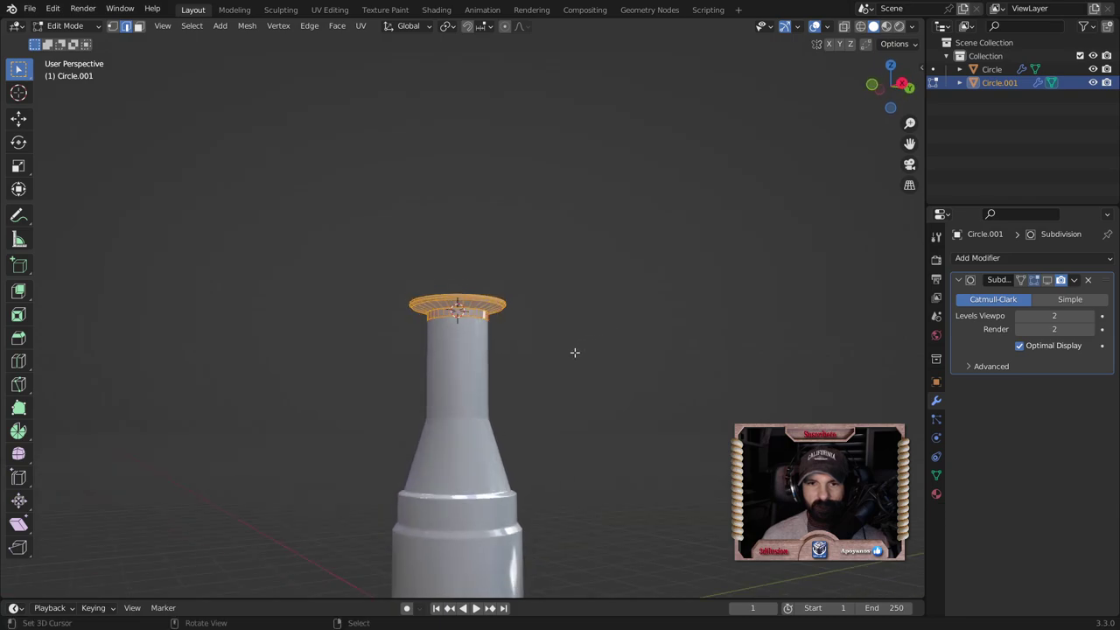
pyautogui.press('Tab')
pyautogui.scroll(-3, 569, 353)
pyautogui.moveTo(569, 352); pyautogui.dragTo(507, 398, button='middle')
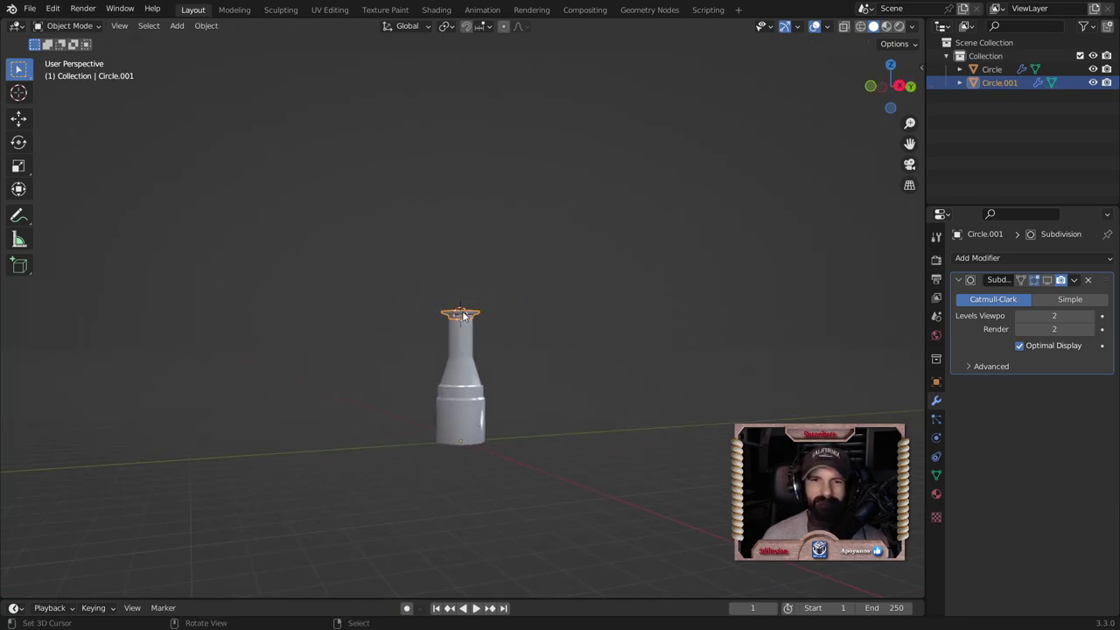
pyautogui.scroll(3, 463, 315)
pyautogui.scroll(3, 463, 313)
pyautogui.scroll(1, 462, 311)
pyautogui.moveTo(481, 300); pyautogui.dragTo(381, 247, button='middle')
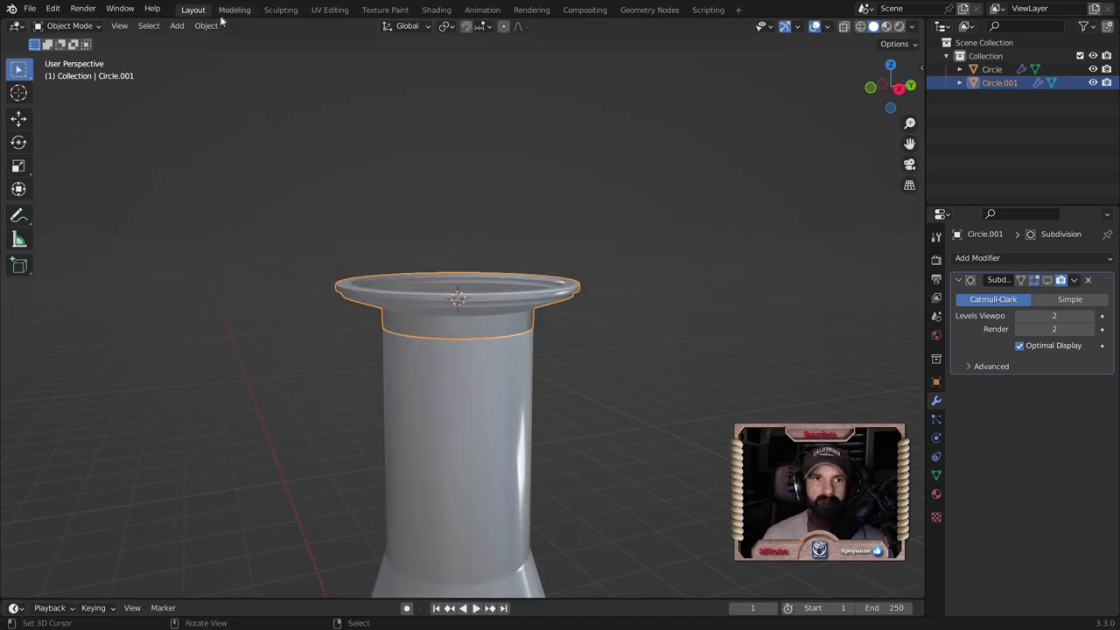
# Step: Set Circle.001's origin to its geometry and reopen its mesh at the rim
pyautogui.click(206, 25)
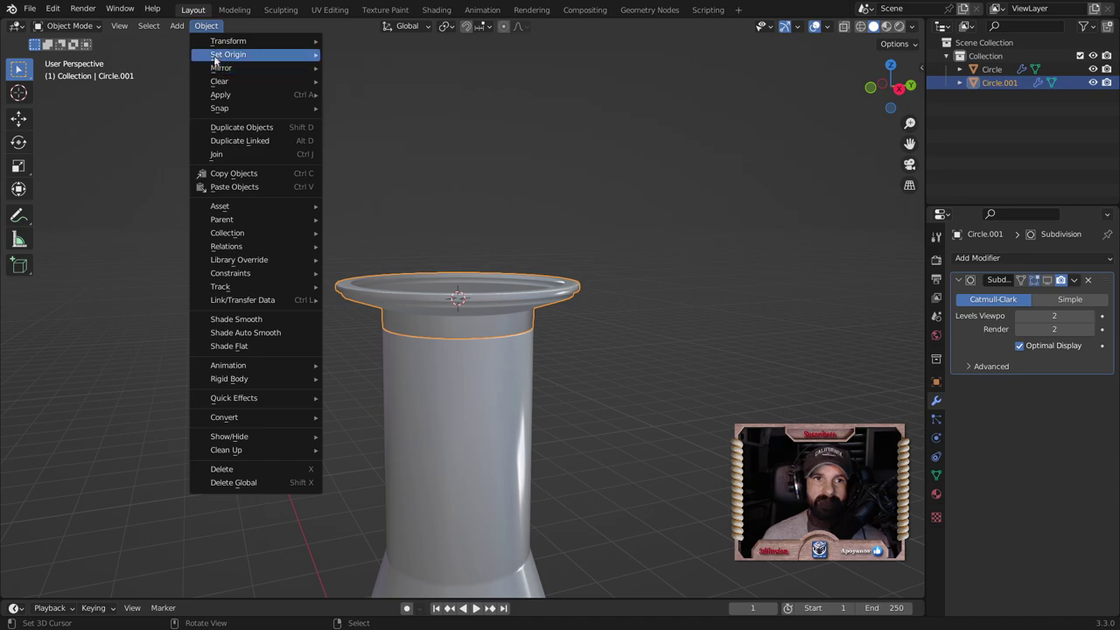
pyautogui.moveTo(228, 54)
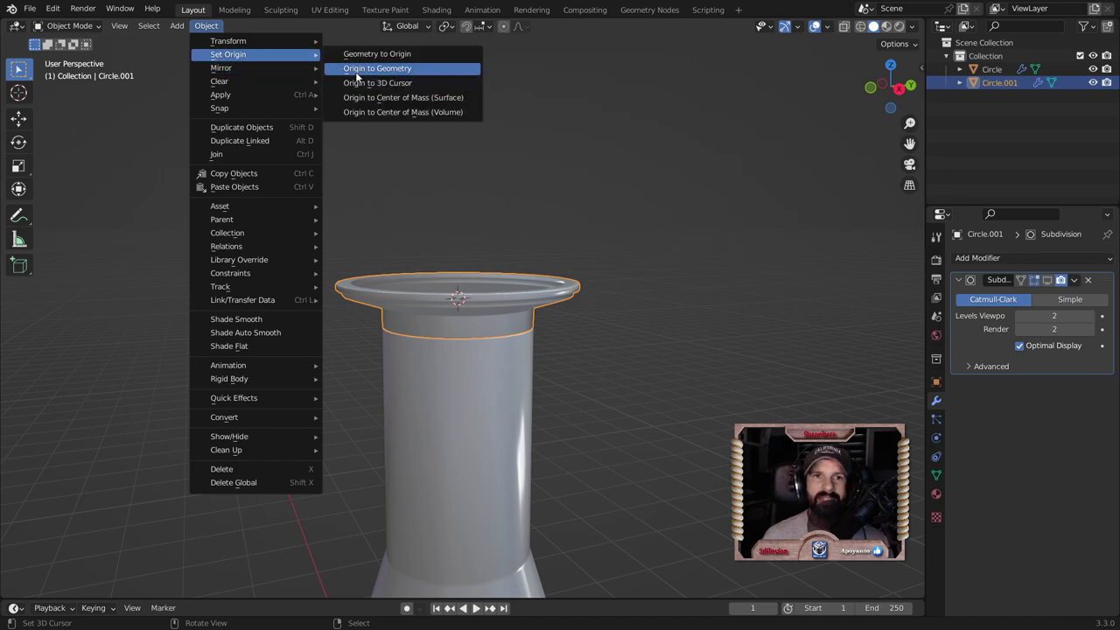
pyautogui.click(382, 70)
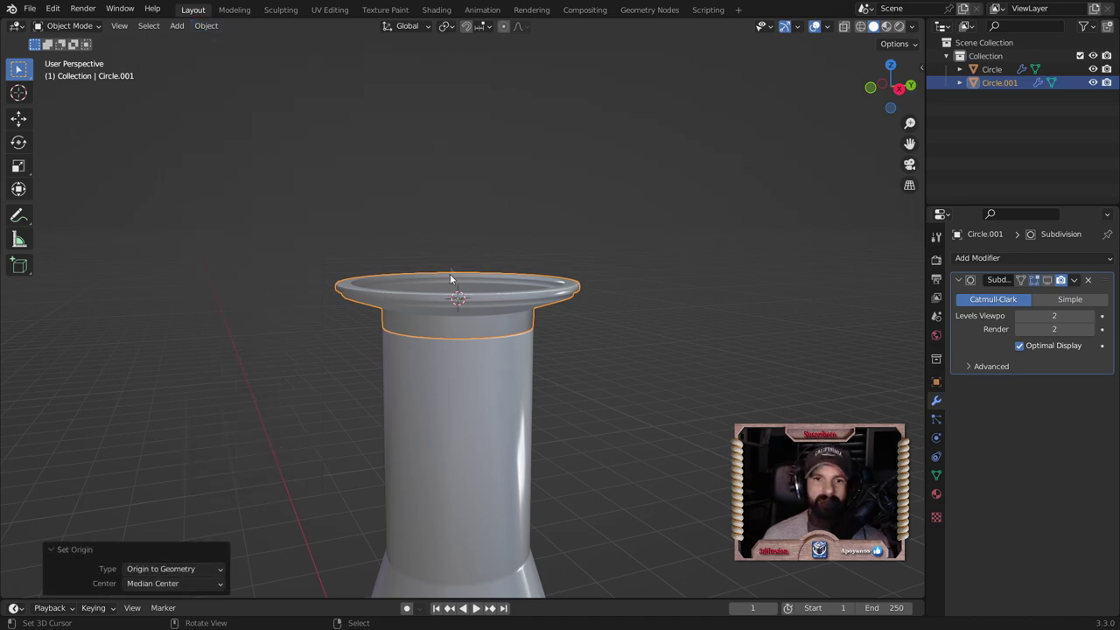
pyautogui.scroll(-2, 492, 350)
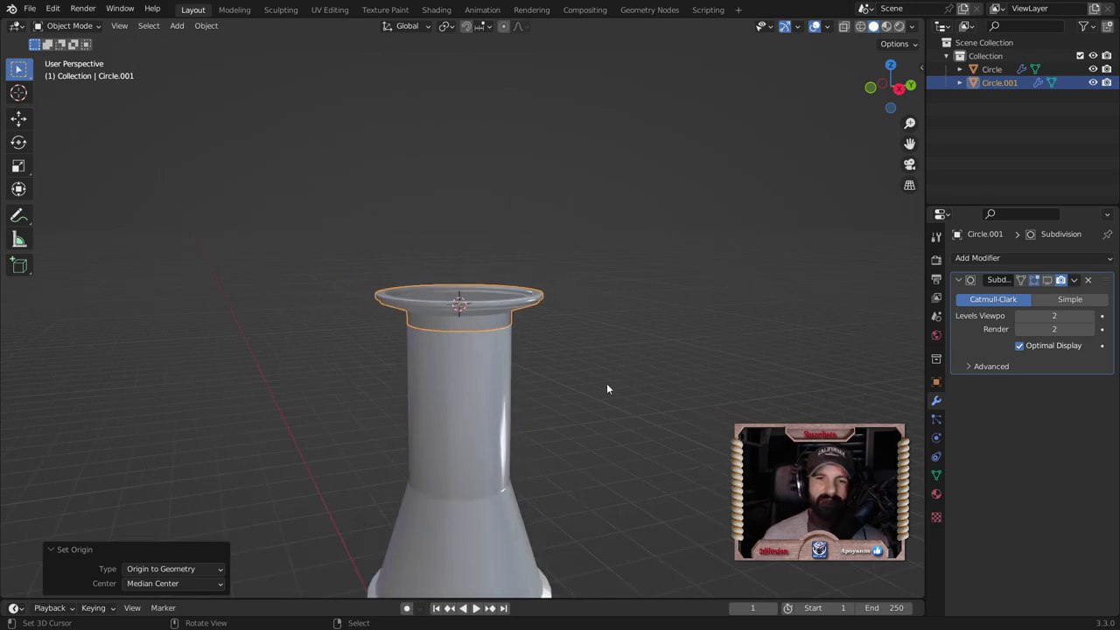
pyautogui.moveTo(606, 390); pyautogui.dragTo(592, 440, button='middle')
pyautogui.press('Tab')
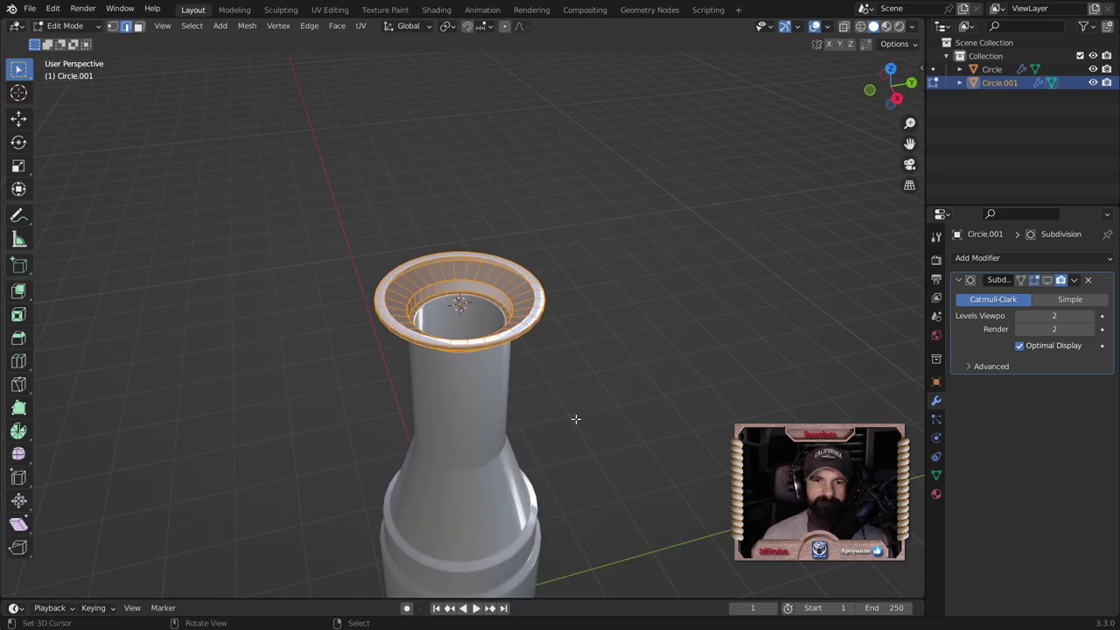
# Step: Duplicate the flared rim face loop, separate it as Circle.002, and edit that object
pyautogui.scroll(3, 535, 374)
pyautogui.keyDown('alt'); pyautogui.click(535, 373); pyautogui.keyUp('alt')
pyautogui.scroll(-3, 532, 369)
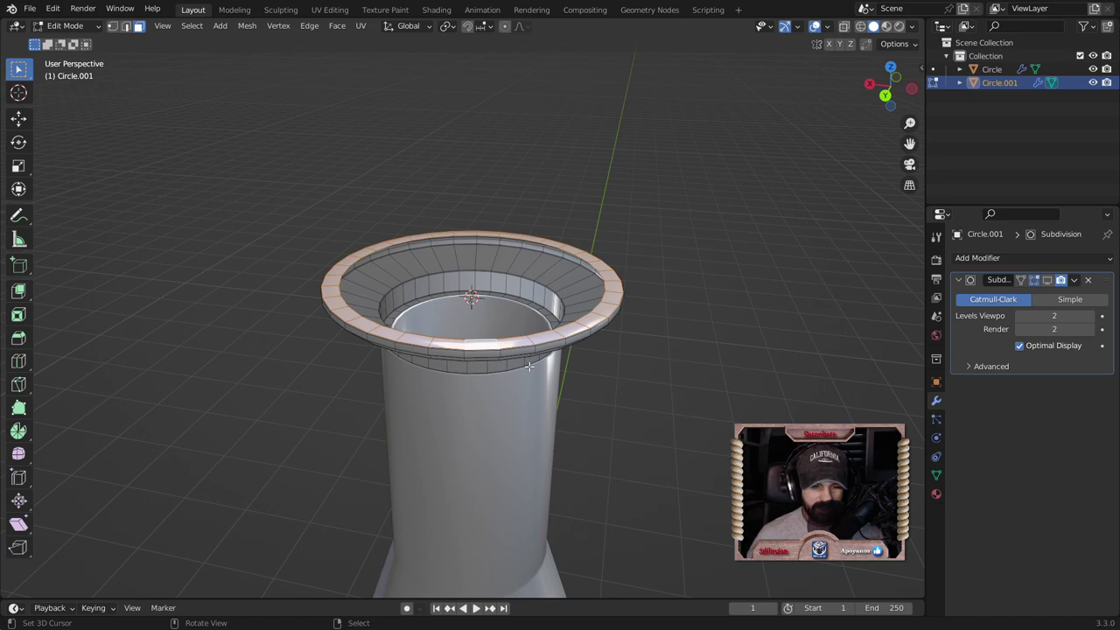
pyautogui.hotkey('shift', 'd')
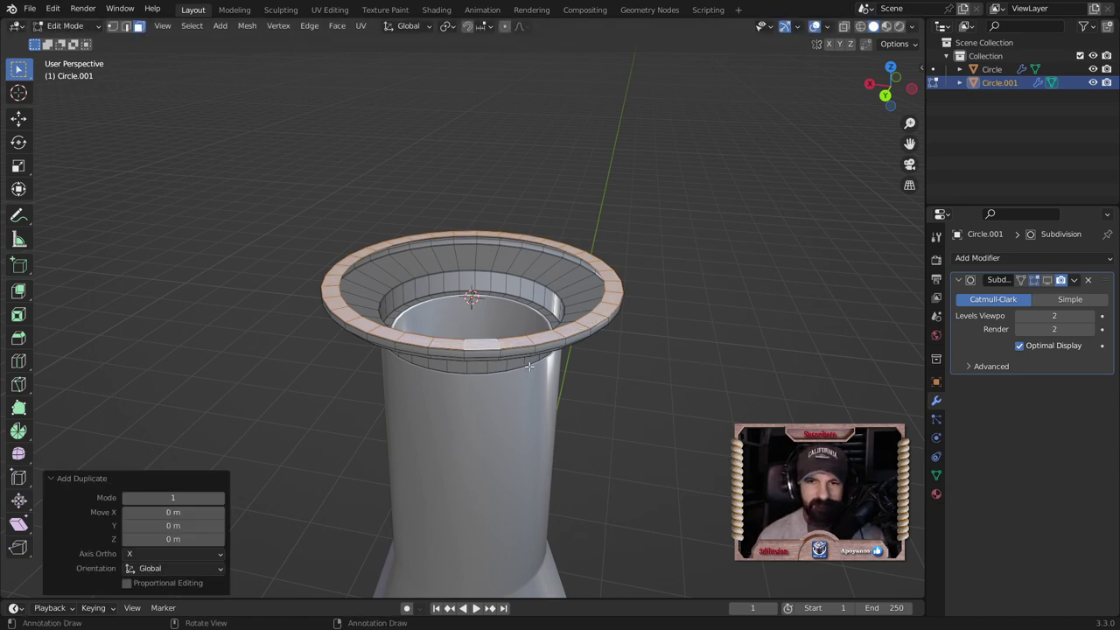
pyautogui.press('p')
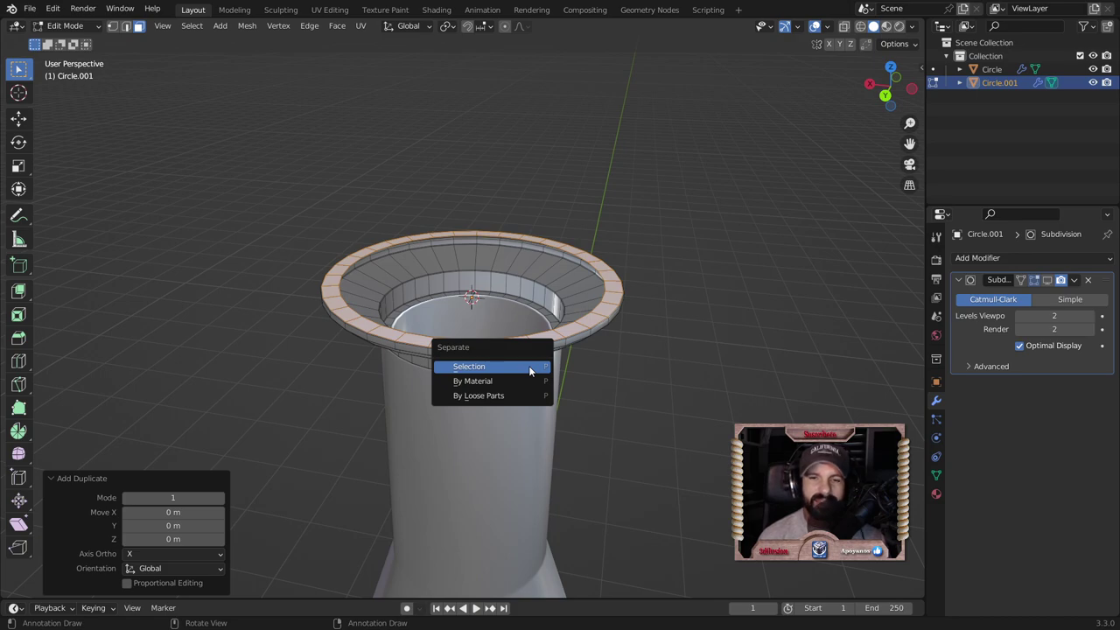
pyautogui.click(490, 366)
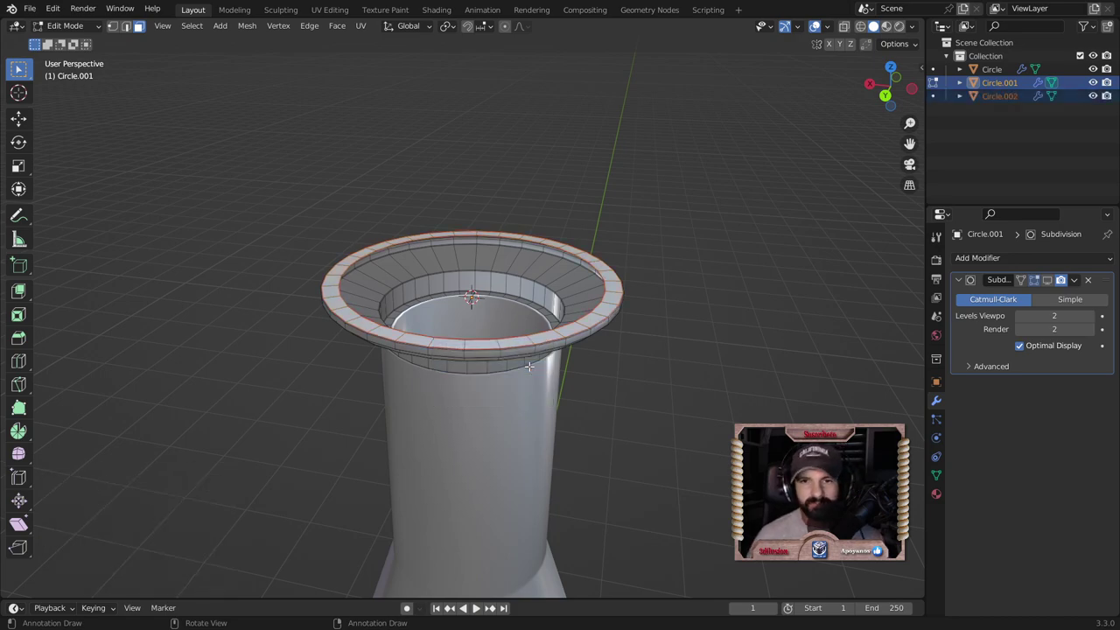
pyautogui.press('Tab')
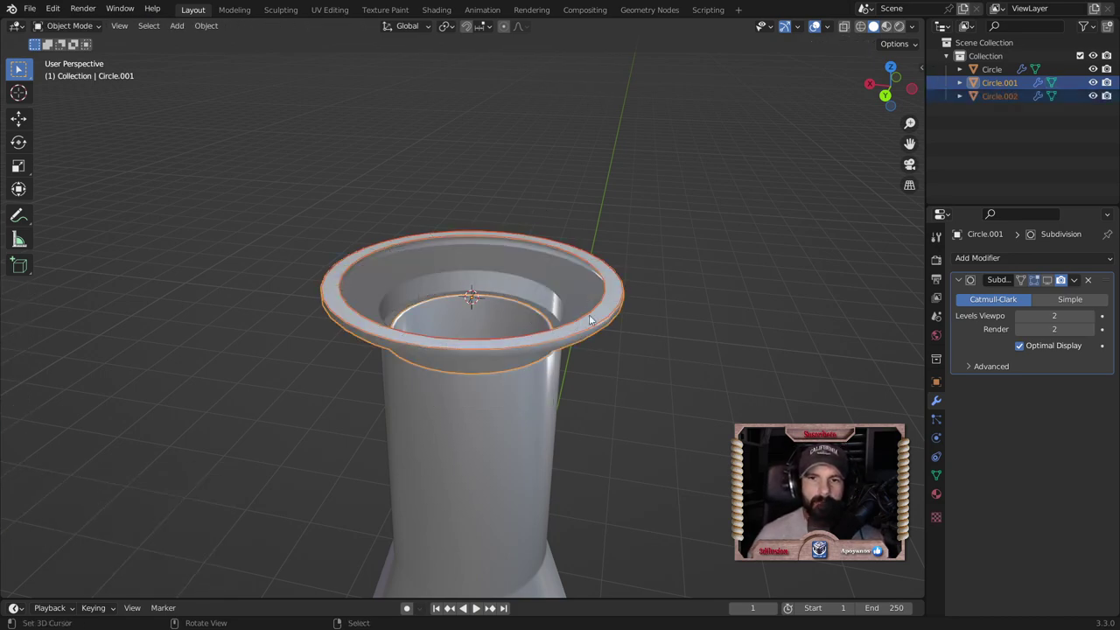
pyautogui.click(592, 319)
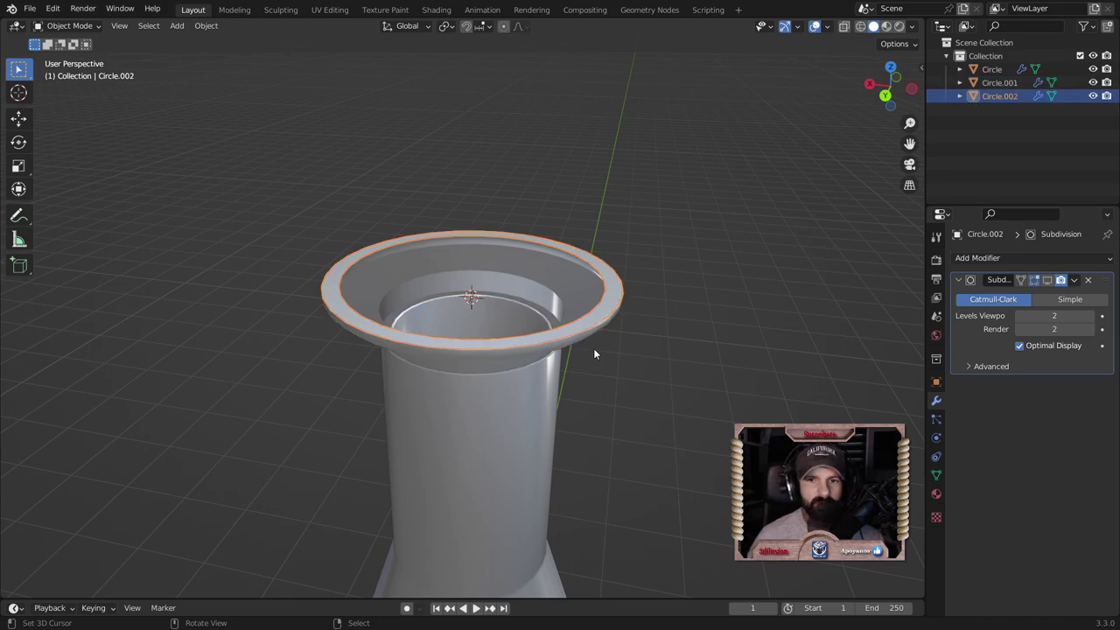
pyautogui.press('Tab')
# Step: Raise the rim's outer edge loop about 0.379 m, then extrude it inward at scale 0.871
pyautogui.press('2')
pyautogui.keyDown('alt'); pyautogui.click(602, 321); pyautogui.keyUp('alt')
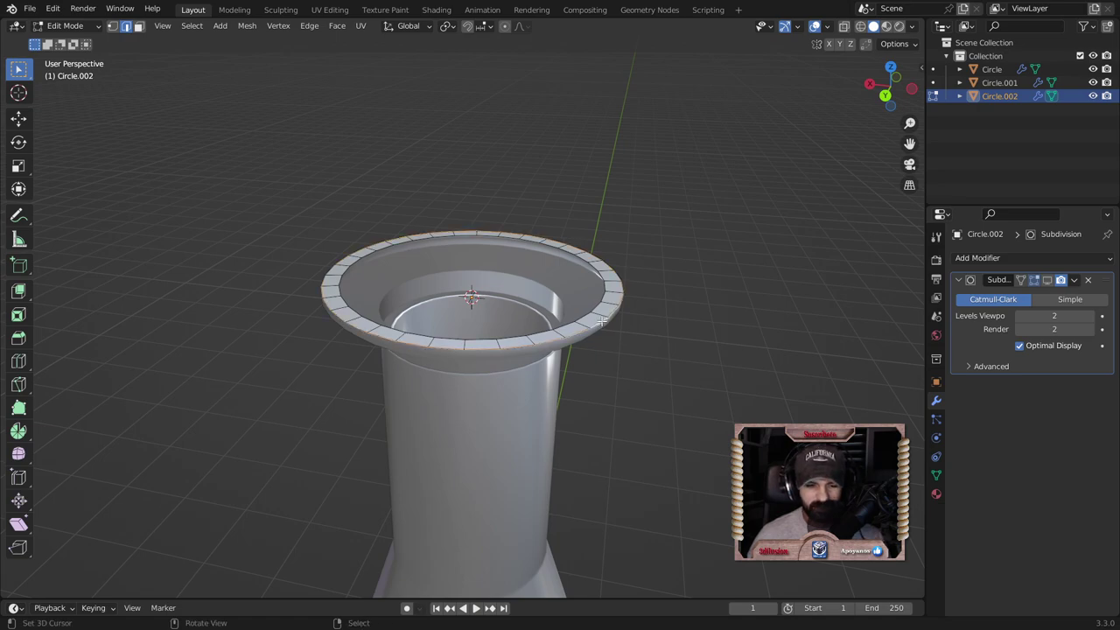
pyautogui.press('g')
pyautogui.press('z')
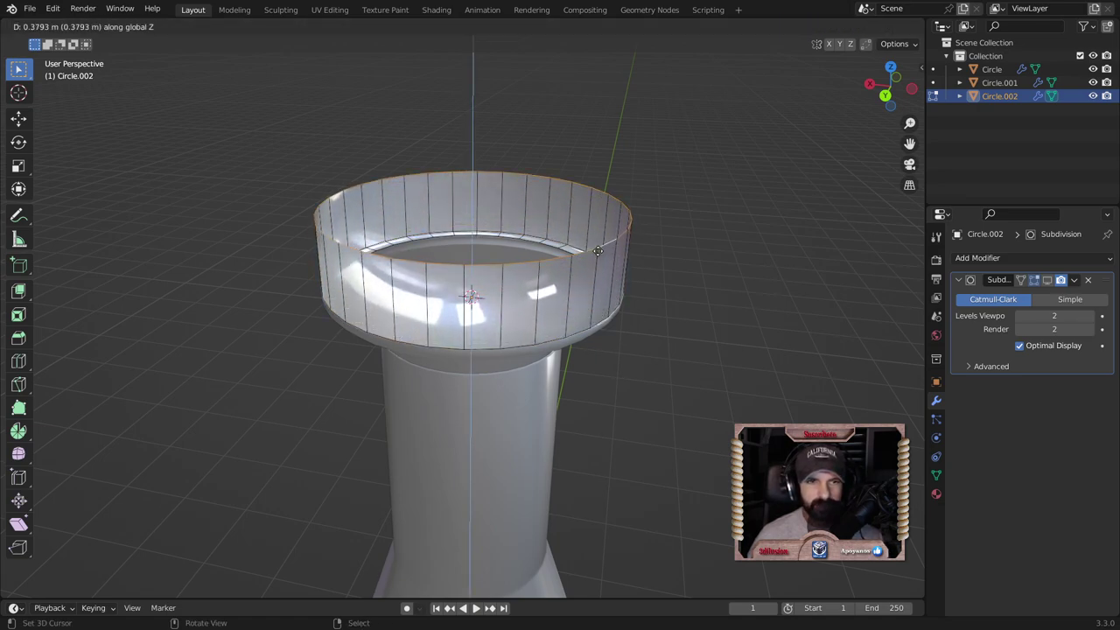
pyautogui.click(597, 251)
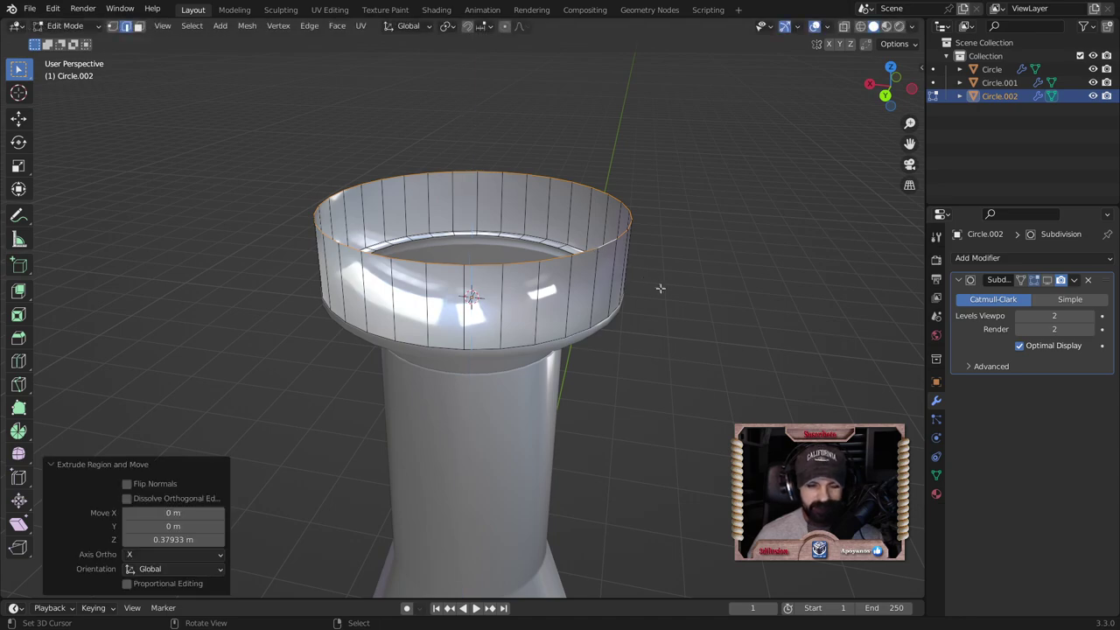
pyautogui.press('e')
pyautogui.press('s')
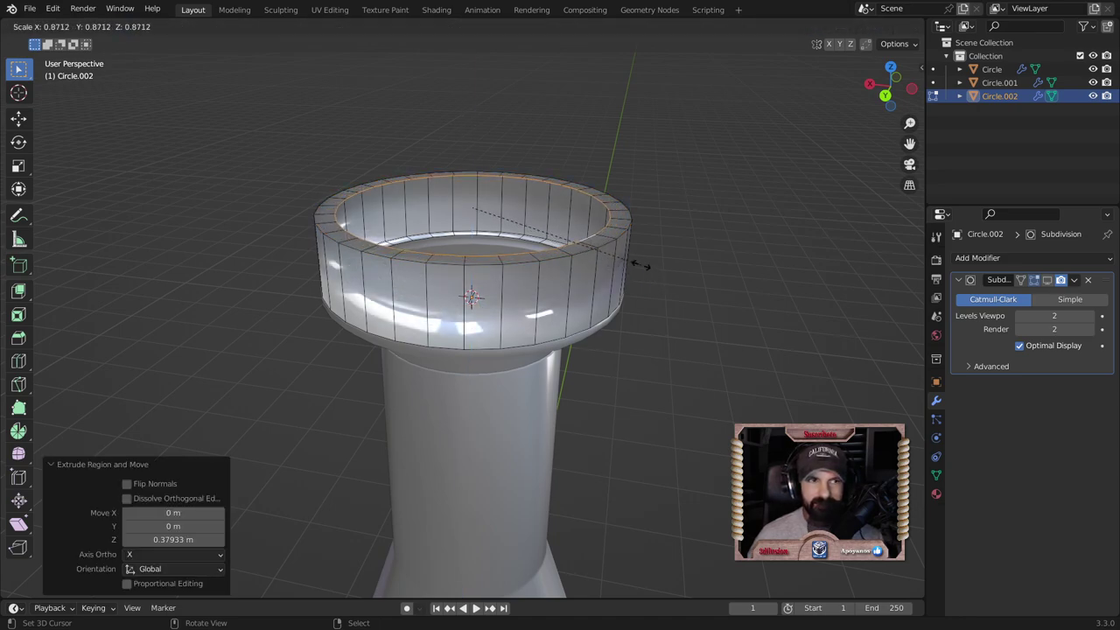
pyautogui.click(641, 265)
# Step: Raise the inner loop about 0.048 m and pull the top ring up into a tall cylindrical wall
pyautogui.press('h')
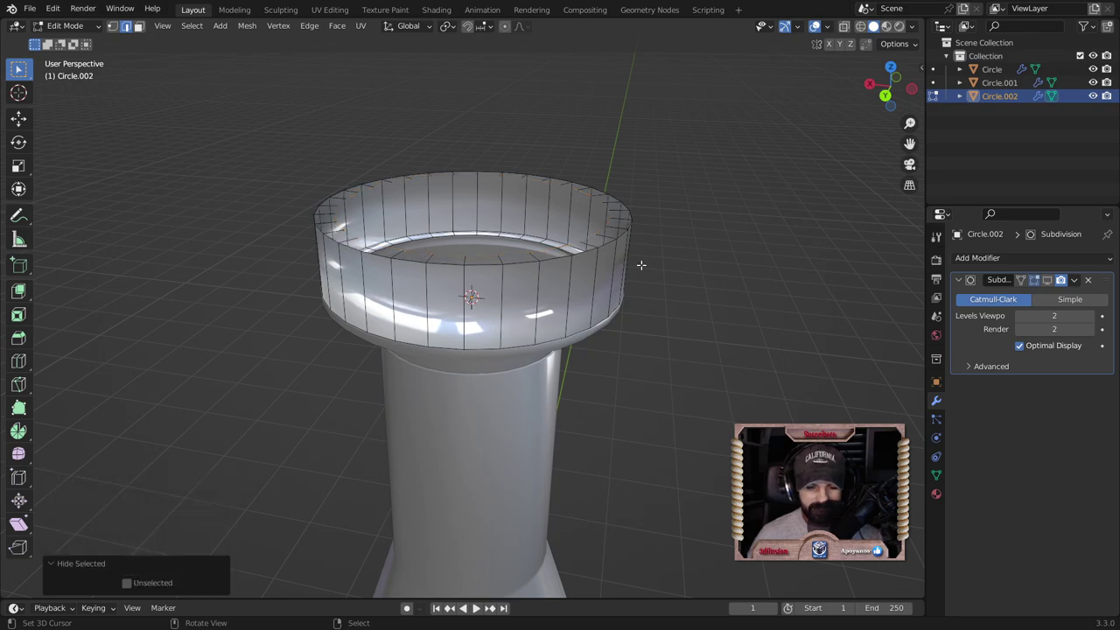
pyautogui.hotkey('alt', 'h')
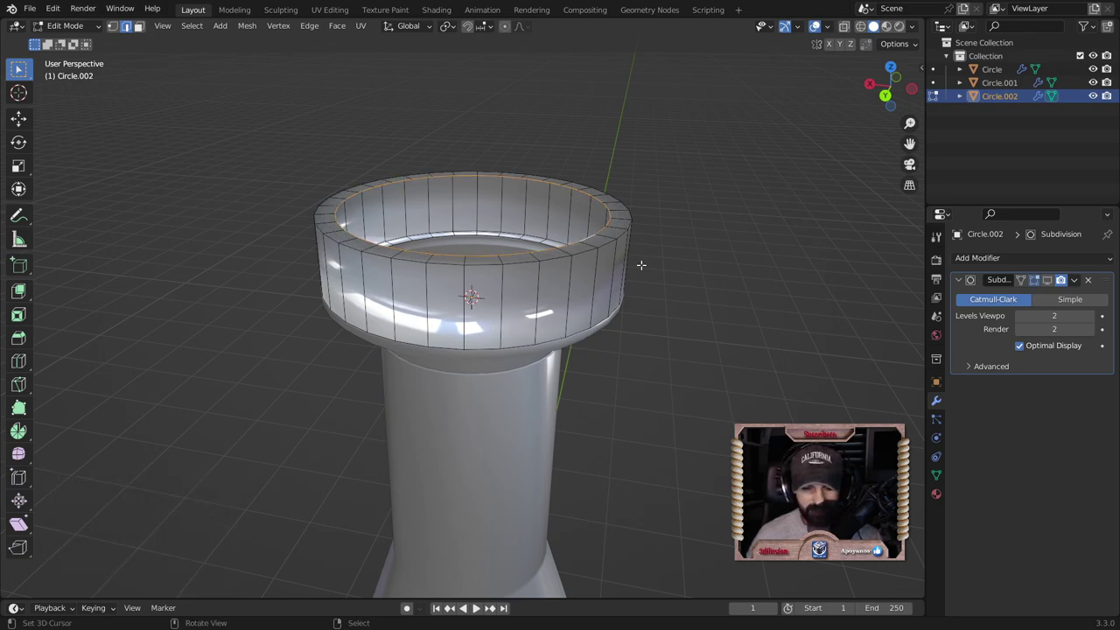
pyautogui.press('g')
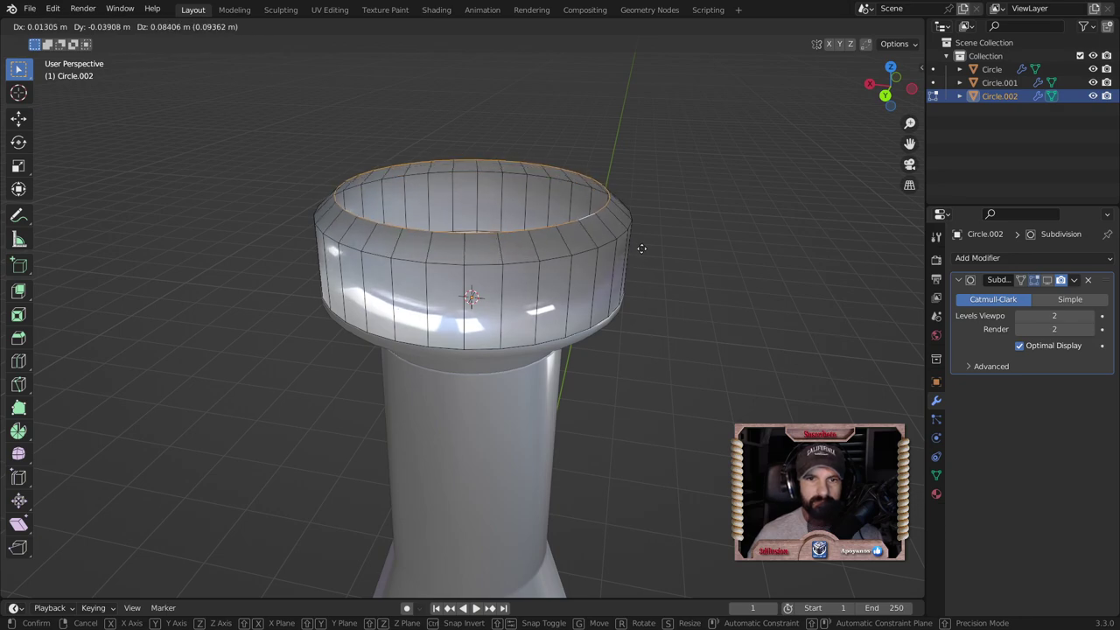
pyautogui.press('z')
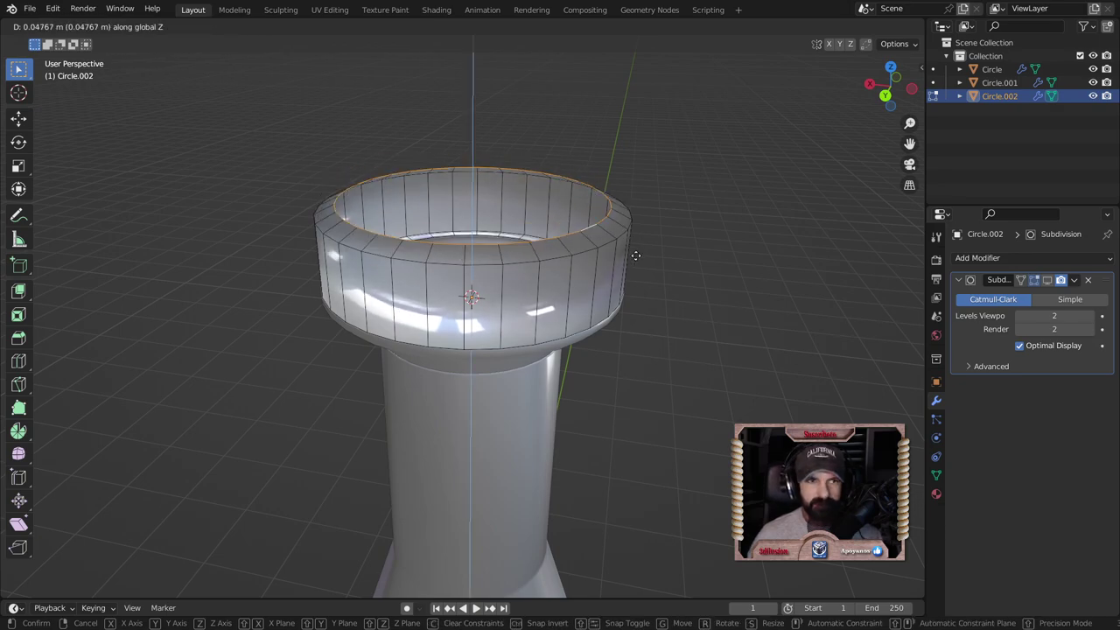
pyautogui.click(635, 256)
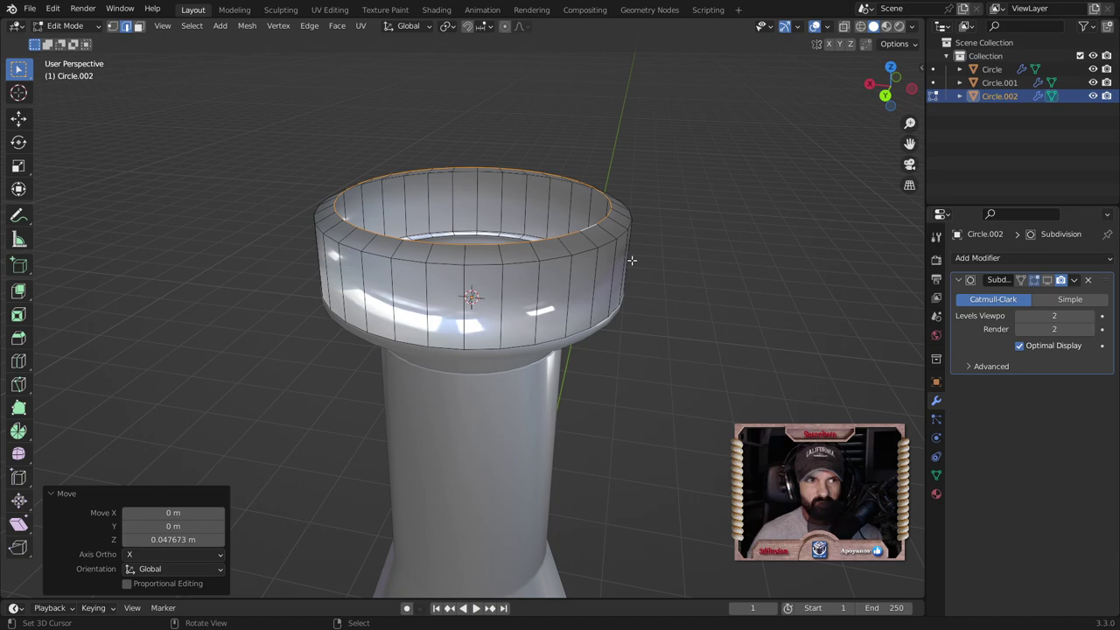
pyautogui.scroll(-2, 615, 326)
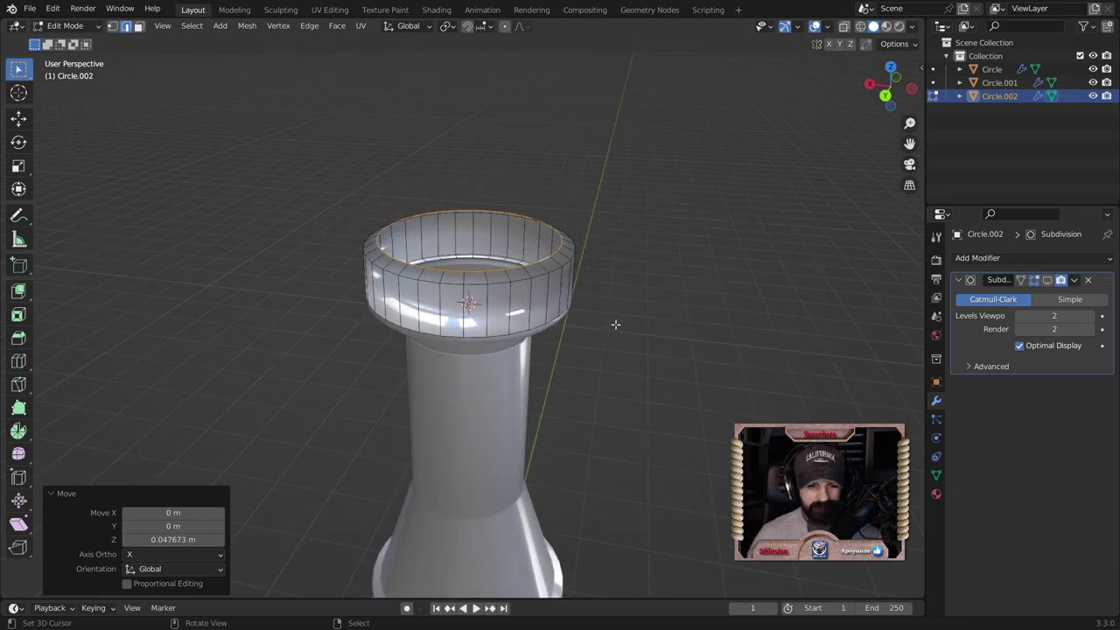
pyautogui.press('g')
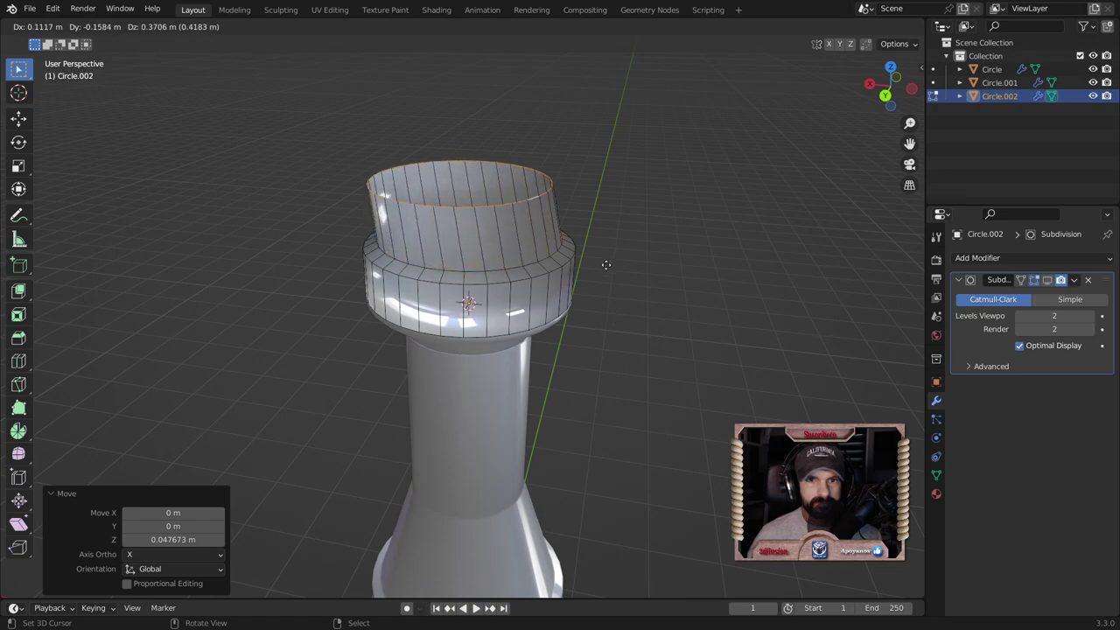
pyautogui.press('z')
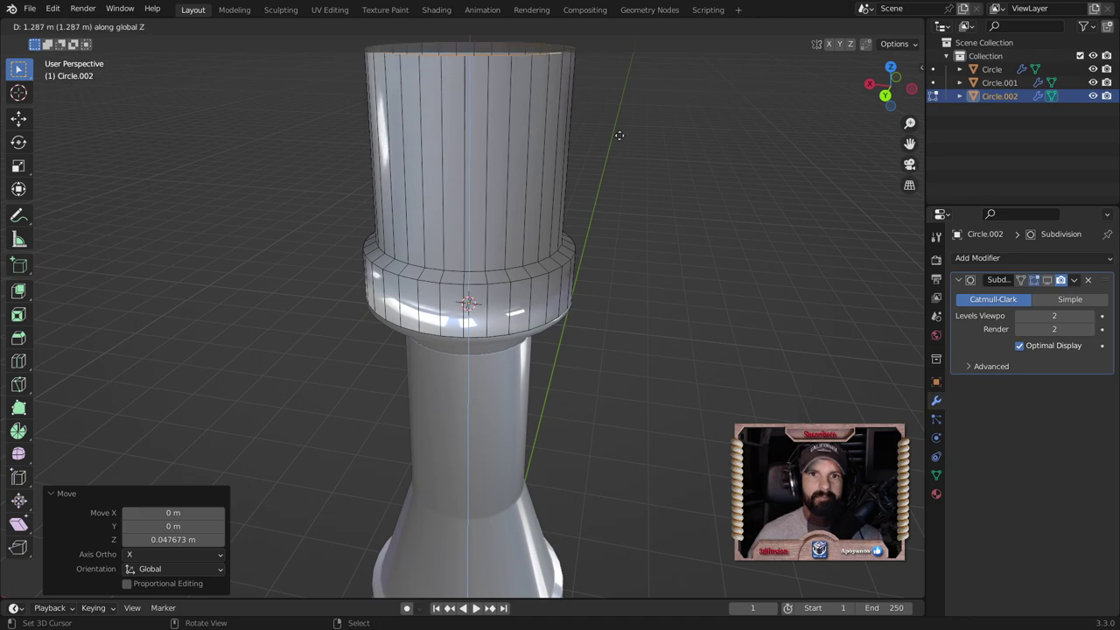
pyautogui.click(507, 338)
pyautogui.scroll(-2, 508, 338)
# Step: Select the upper cylinder, snap the cursor to it, and scale it to 0.905
pyautogui.press('3')
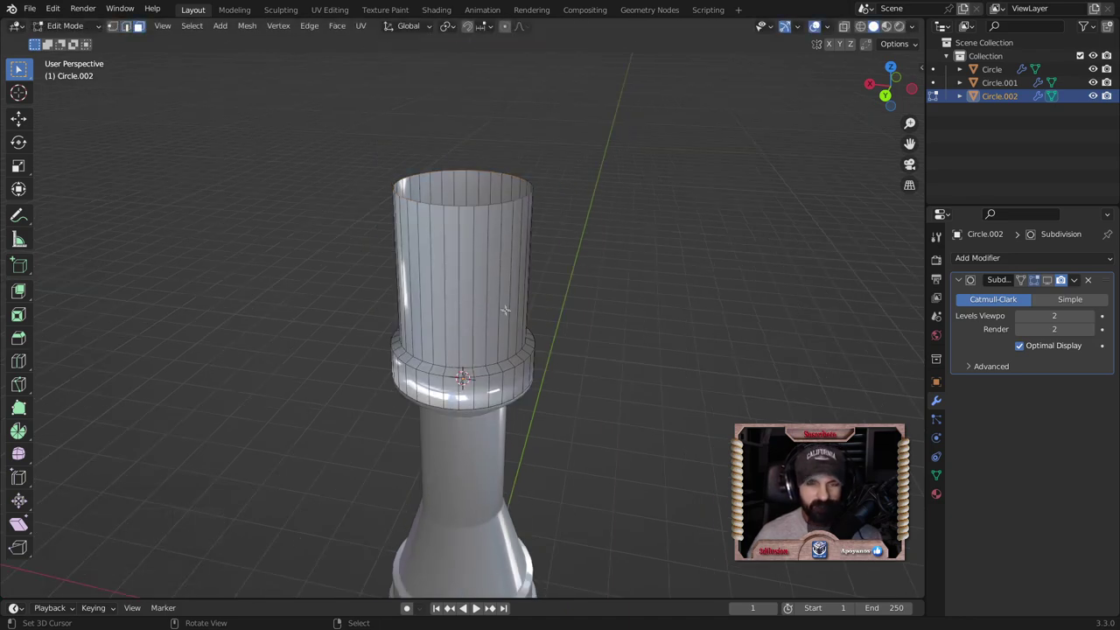
pyautogui.click(505, 310)
pyautogui.hotkey('ctrl', 'l')
pyautogui.hotkey('shift', 's')
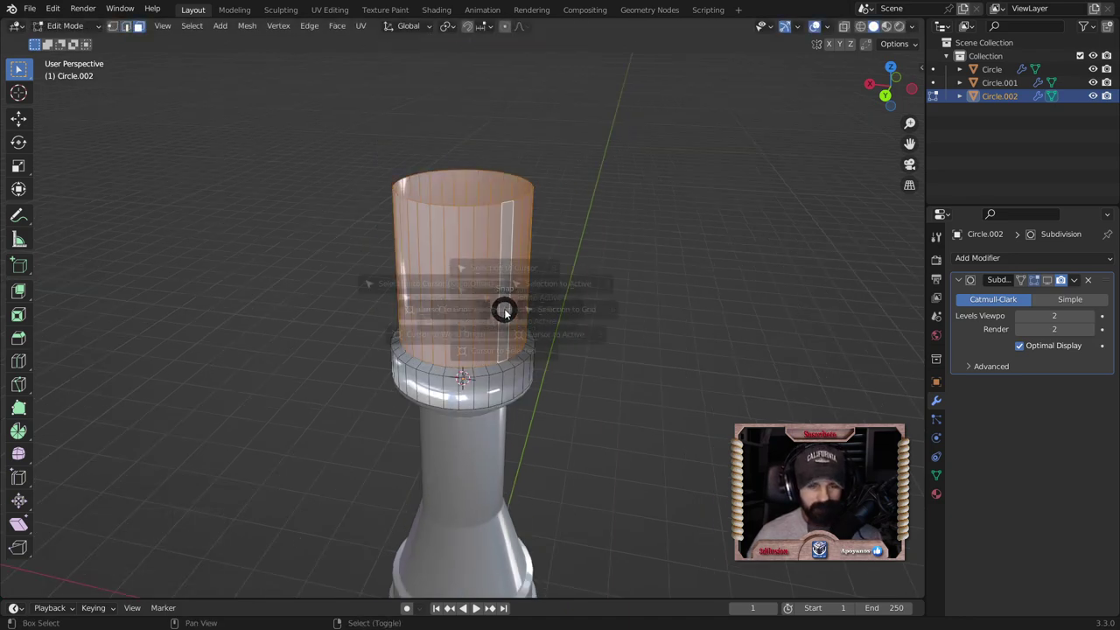
pyautogui.click(500, 386)
pyautogui.press('s')
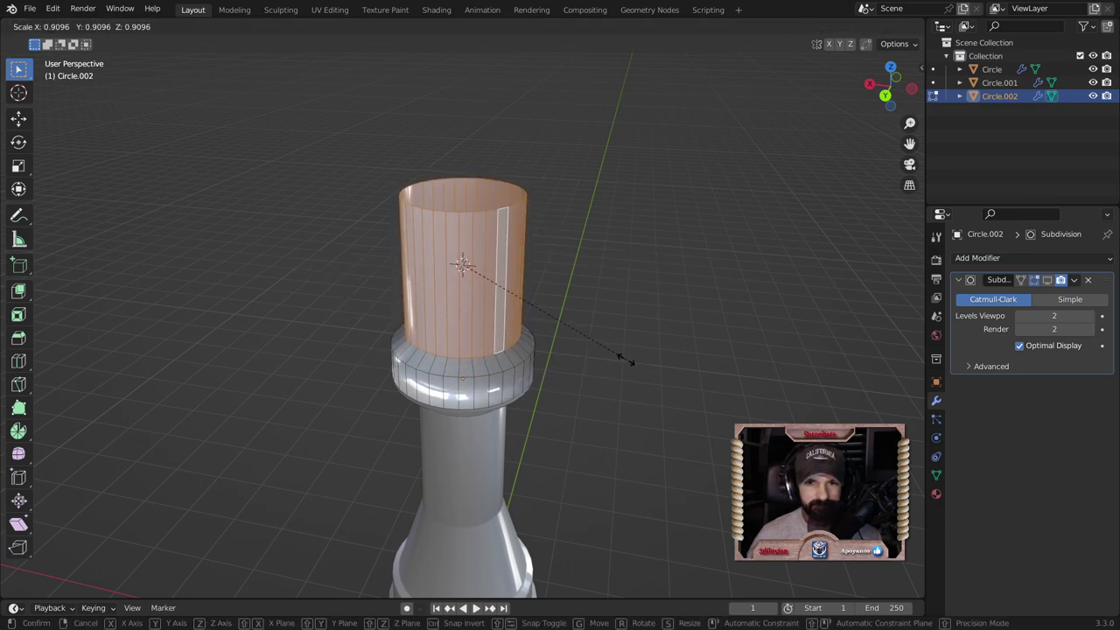
pyautogui.click(625, 358)
pyautogui.press('g')
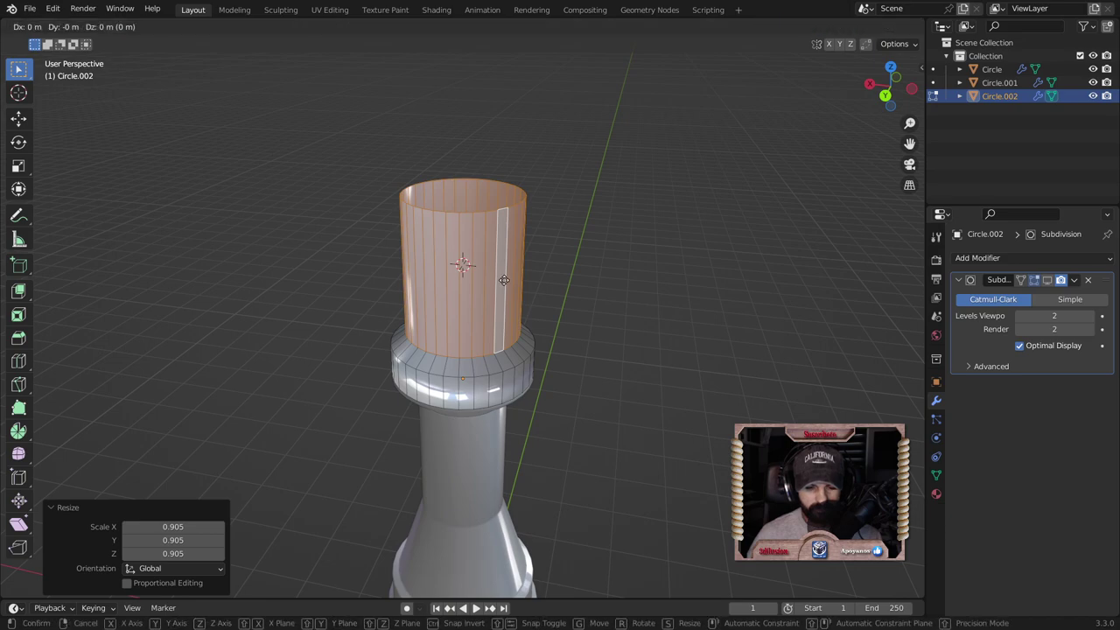
pyautogui.rightClick(553, 339)
pyautogui.hotkey('alt', 'a')
pyautogui.moveTo(554, 340); pyautogui.dragTo(553, 340, button='middle')
pyautogui.scroll(2, 553, 340)
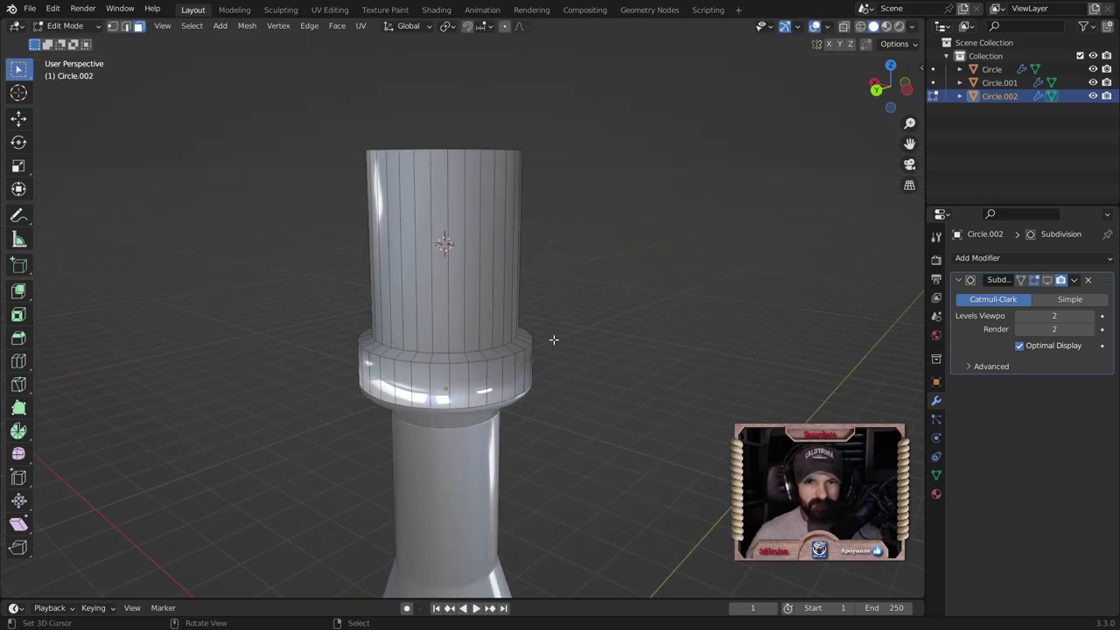
# Step: Scale the whole cap by 1.224 around its centre and lower it about 0.31 m
pyautogui.click(464, 283)
pyautogui.press('ctrl+KP_Add')
pyautogui.press('ctrl+KP_Add')
pyautogui.press('ctrl+KP_Add')
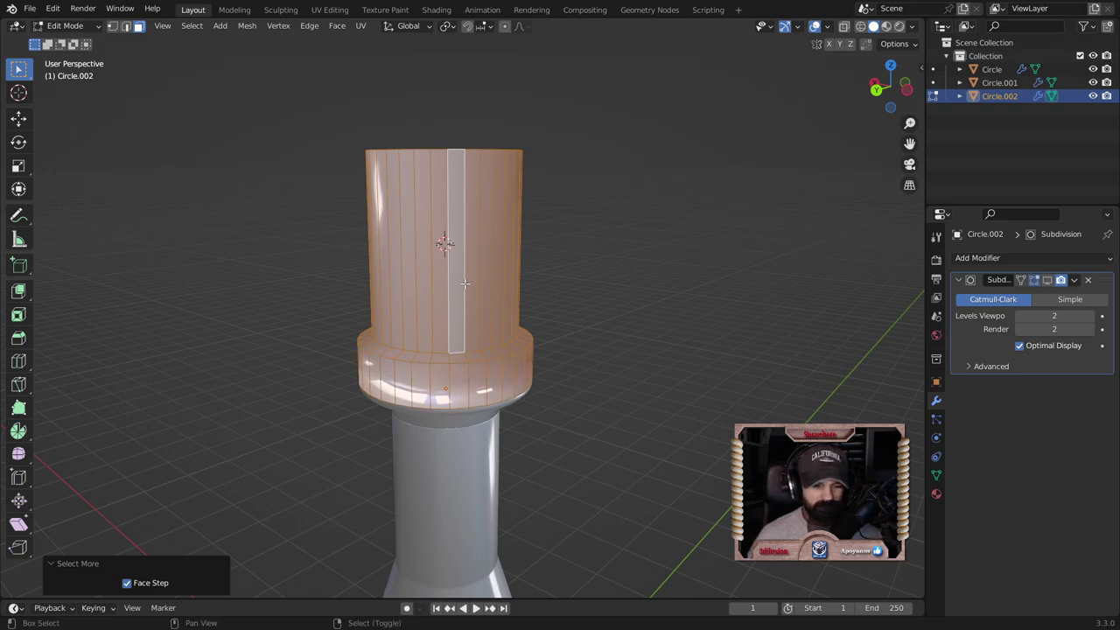
pyautogui.hotkey('shift', 's')
pyautogui.click(465, 354)
pyautogui.press('s')
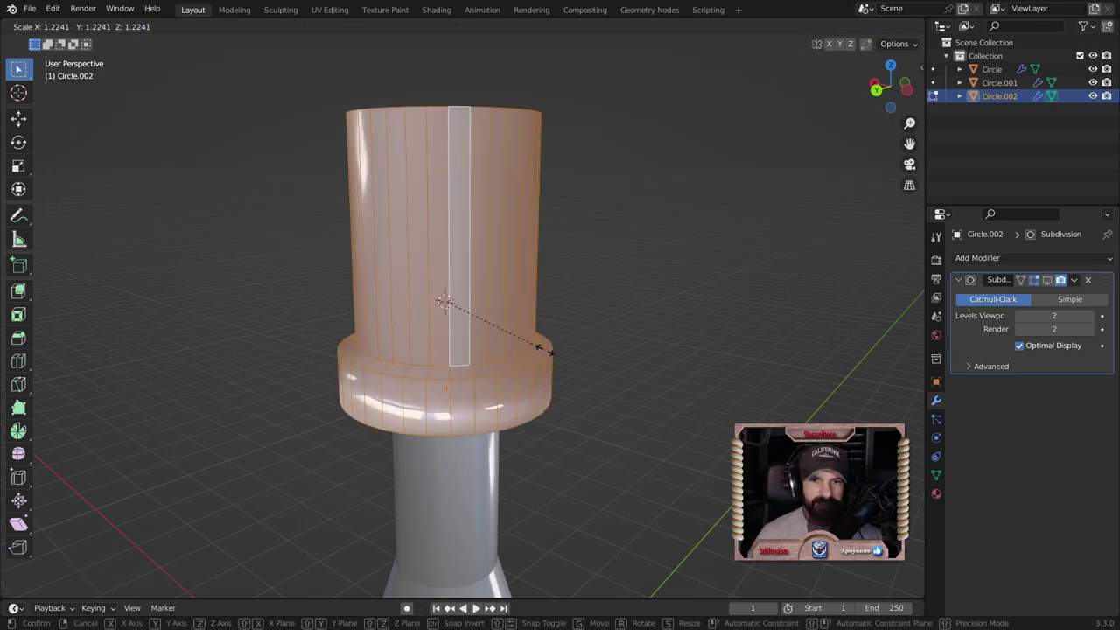
pyautogui.click(539, 348)
pyautogui.moveTo(544, 237)
pyautogui.mouseDown(button='middle')
pyautogui.moveTo(543, 226)
pyautogui.moveTo(553, 304)
pyautogui.mouseUp(button='middle')
pyautogui.press('g')
pyautogui.press('z')
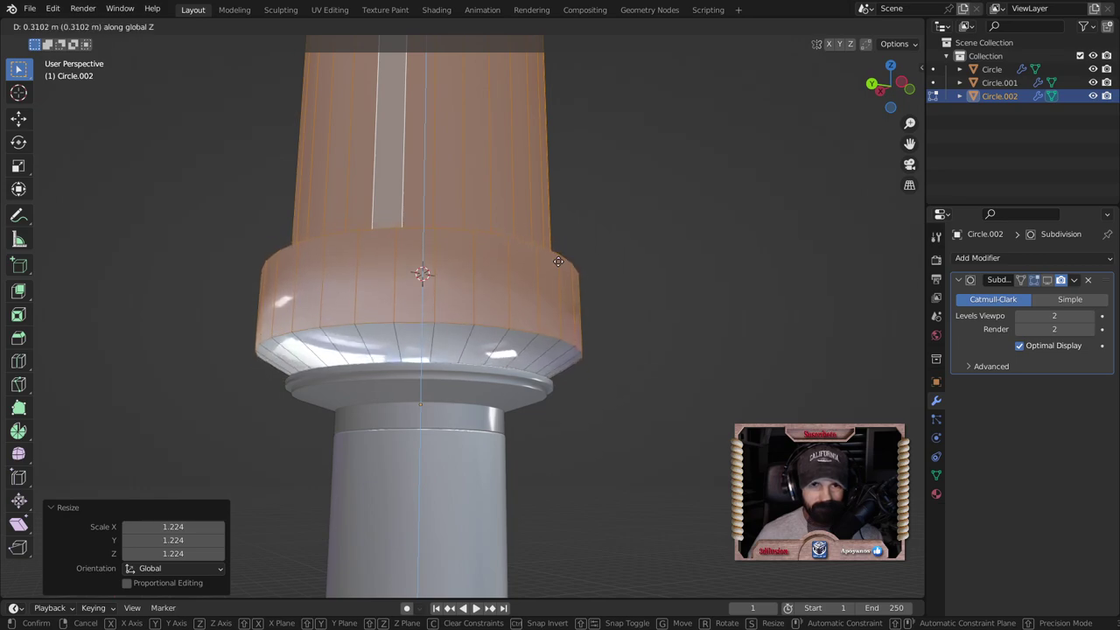
pyautogui.click(558, 262)
pyautogui.press('Tab')
pyautogui.scroll(-3, 604, 364)
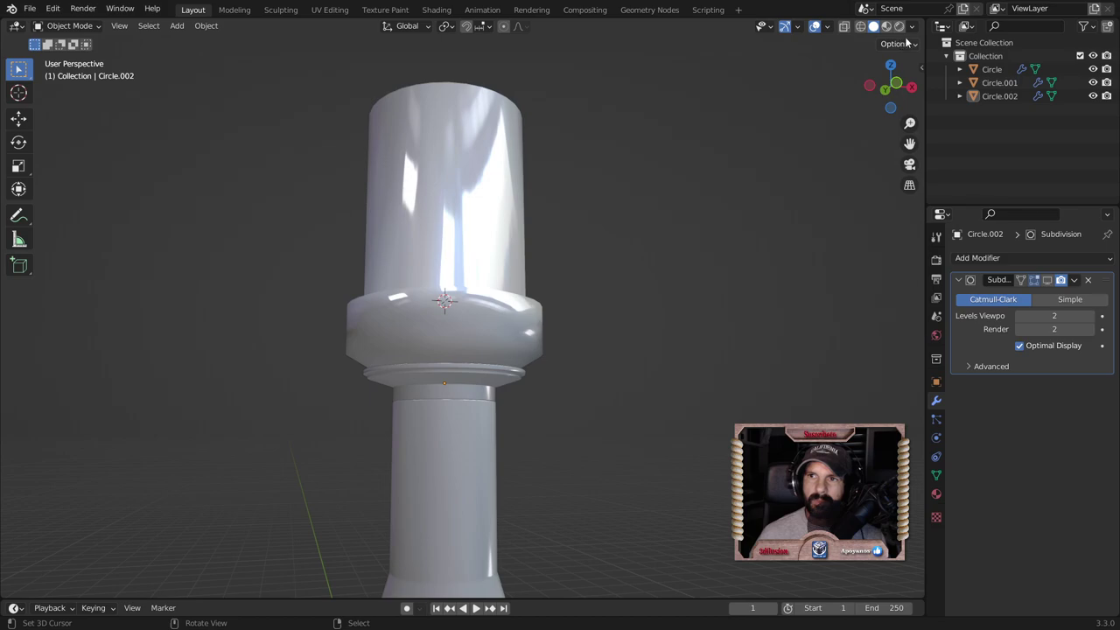
# Step: Switch the viewport shading to a red matcap and enter Edit Mode on Circle.002
pyautogui.click(912, 29)
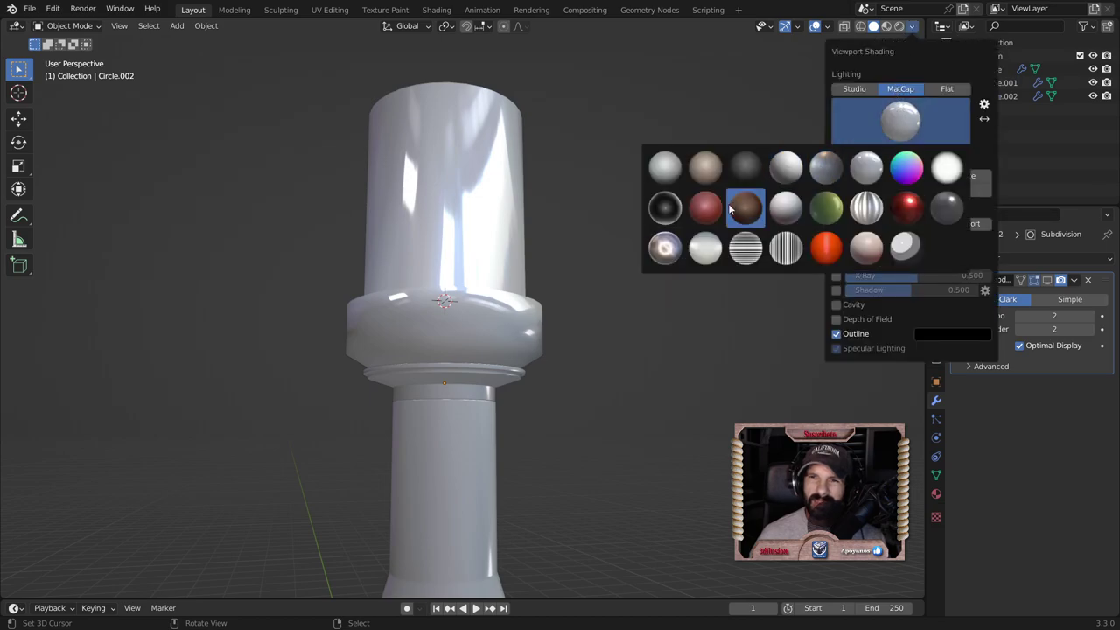
pyautogui.click(721, 203)
pyautogui.scroll(2, 553, 367)
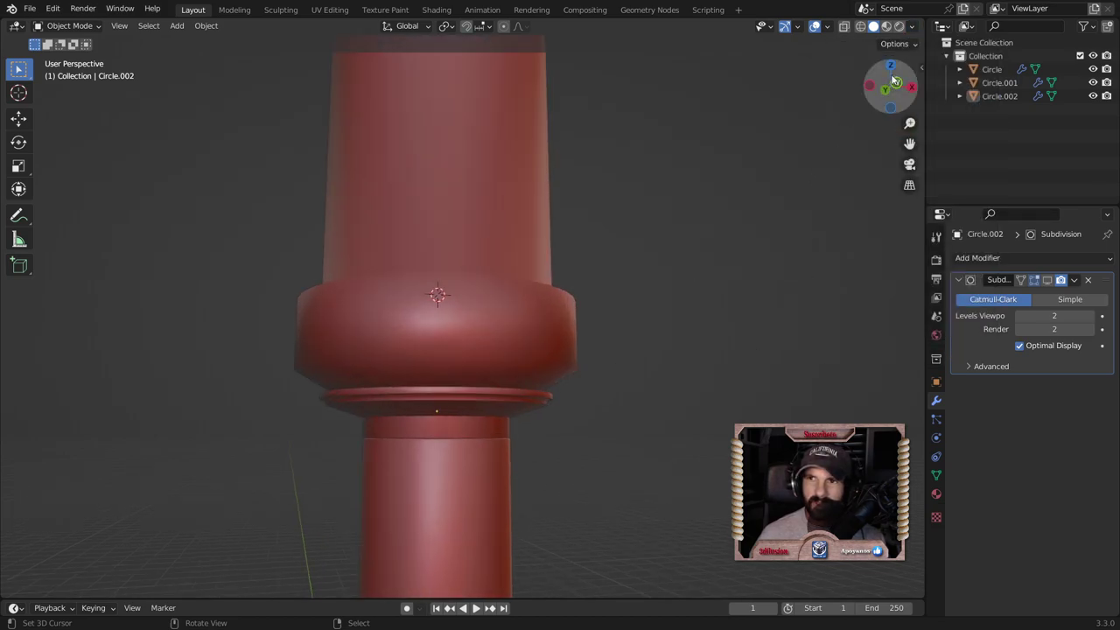
pyautogui.press('Tab')
pyautogui.scroll(4, 493, 415)
# Step: Extrude the band's lower loop outward, slightly down, then back inward to form a ledge
pyautogui.keyDown('alt'); pyautogui.click(482, 376); pyautogui.keyUp('alt')
pyautogui.press('s')
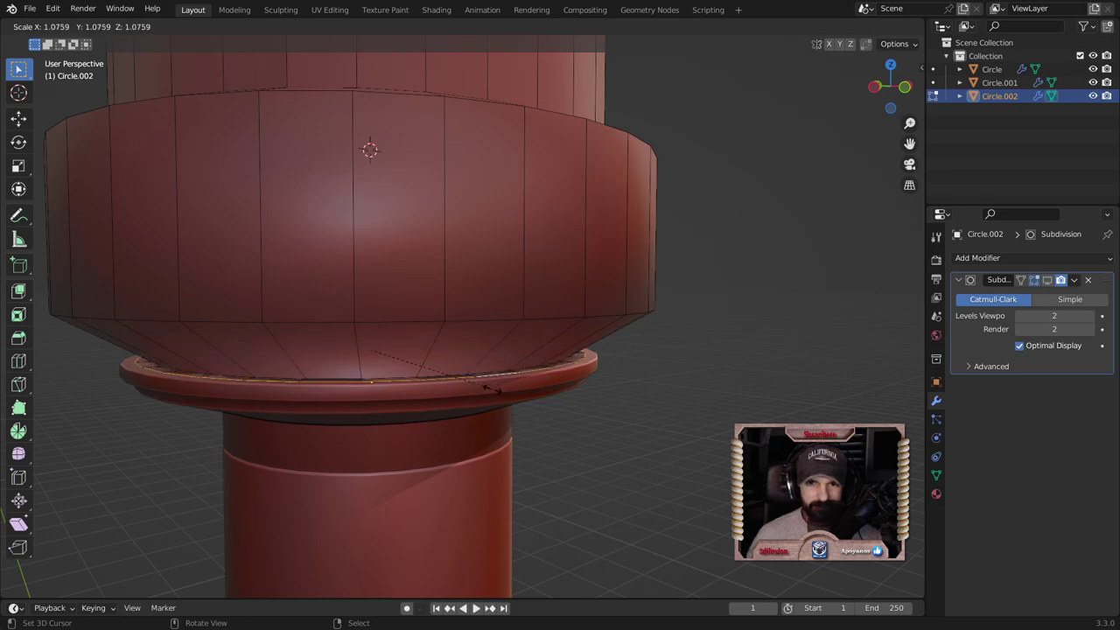
pyautogui.click(495, 396)
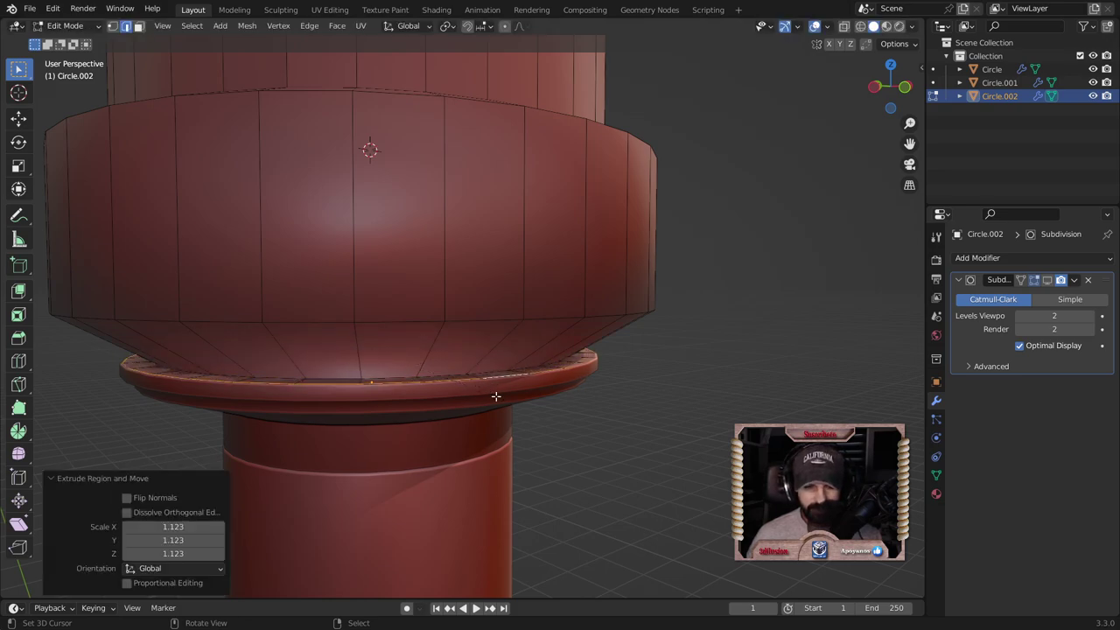
pyautogui.press('e')
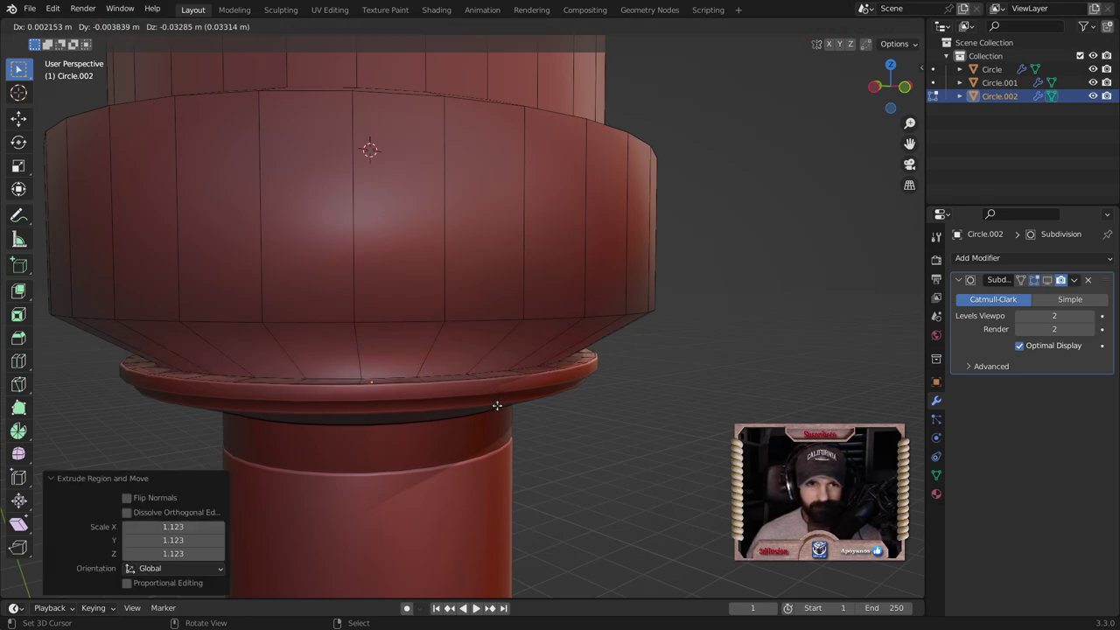
pyautogui.click(496, 405)
pyautogui.press('s')
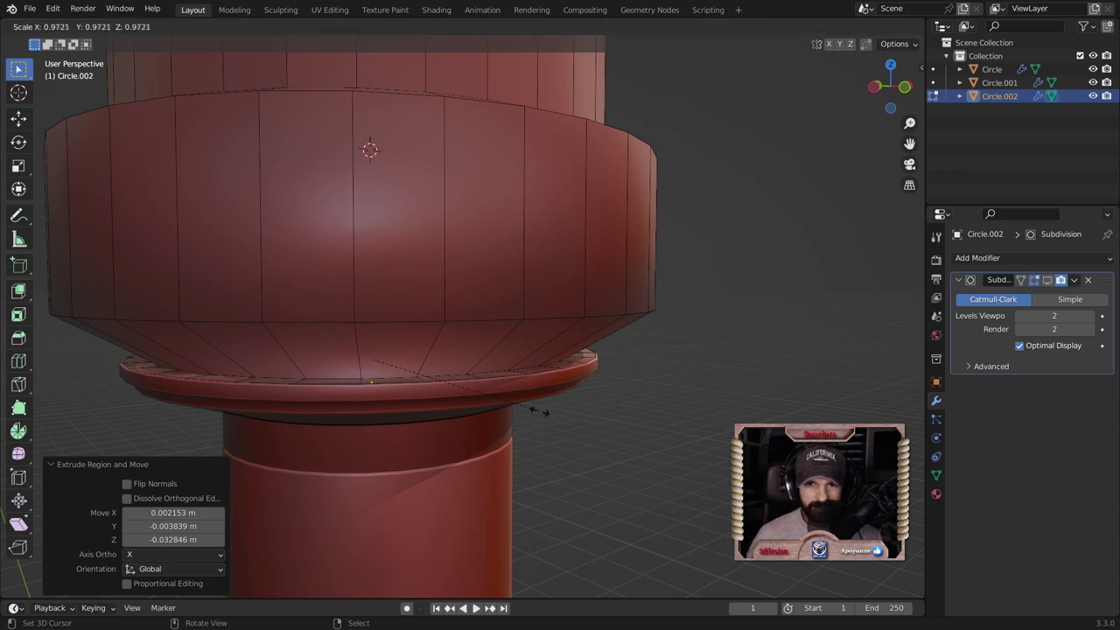
pyautogui.click(525, 402)
# Step: Shift the whole cap body about 0.036 m along Z and inspect it in Object Mode
pyautogui.press('a')
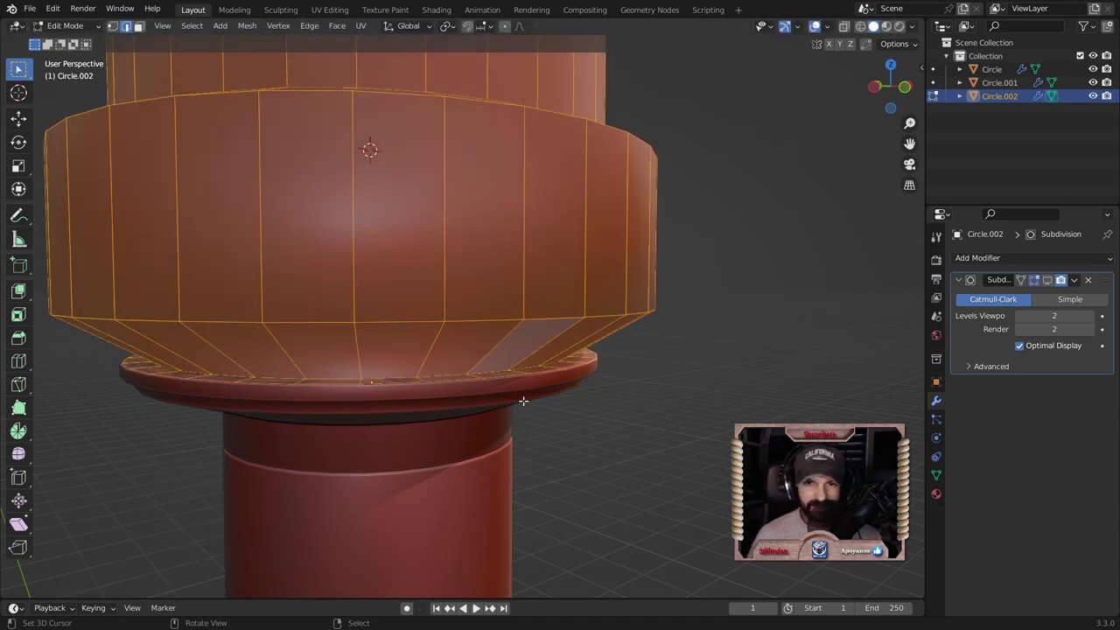
pyautogui.press('g')
pyautogui.press('z')
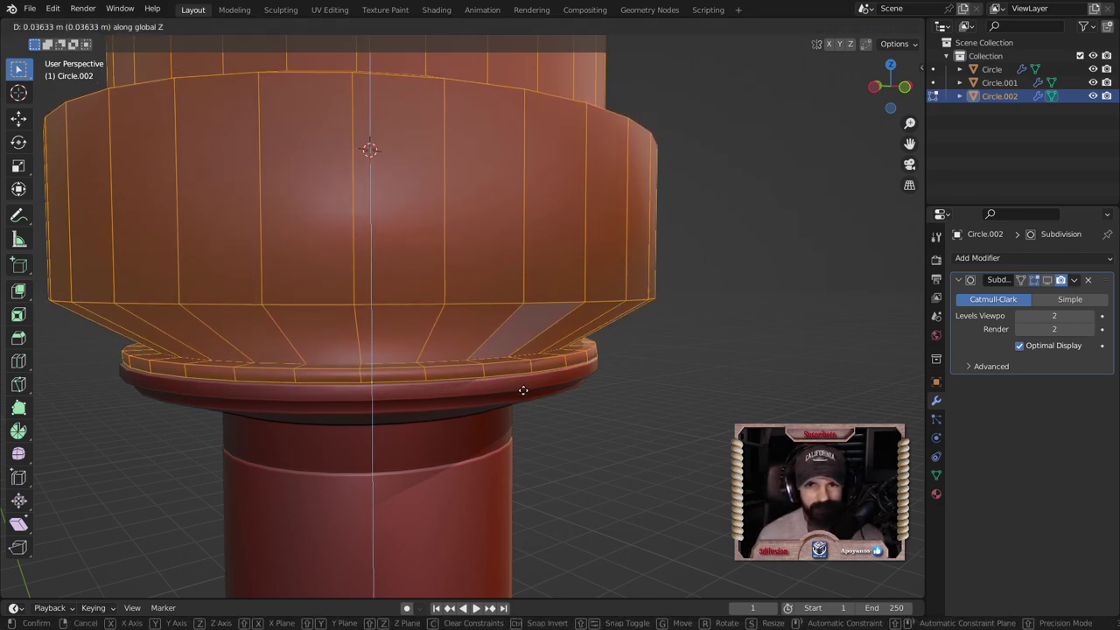
pyautogui.click(522, 390)
pyautogui.press('Tab')
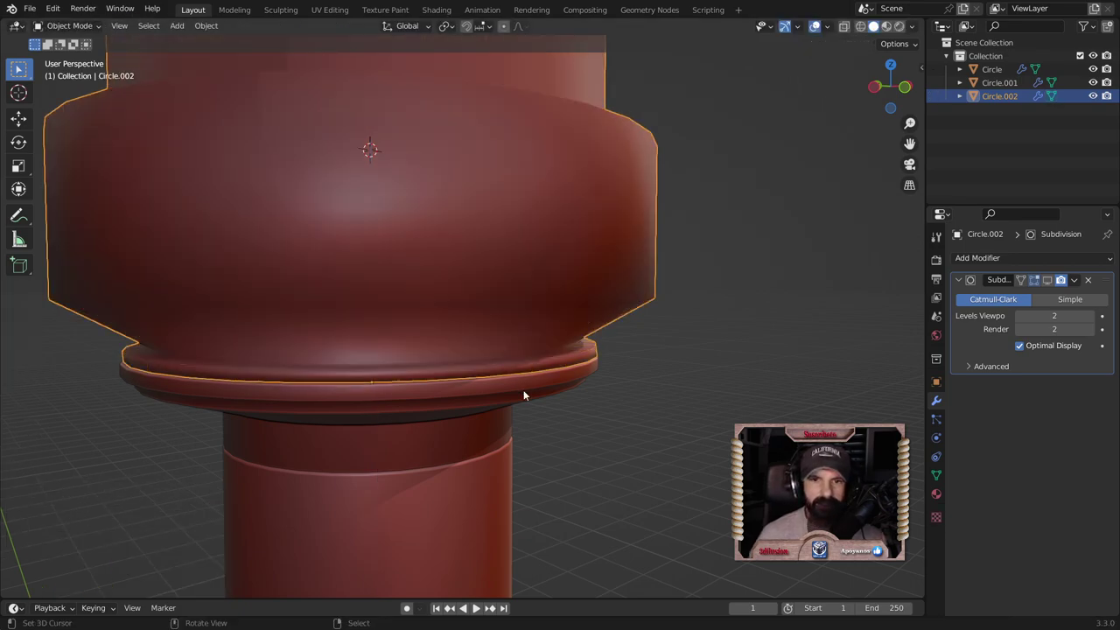
pyautogui.scroll(-3, 524, 389)
pyautogui.moveTo(514, 289)
pyautogui.mouseDown(button='middle')
pyautogui.moveTo(524, 349)
pyautogui.moveTo(437, 291)
pyautogui.moveTo(461, 273)
pyautogui.mouseUp(button='middle')
# Step: Enter Edit Mode on Circle.002, turn off the on-cage subdivision display, and isolate it in local view
pyautogui.press('Tab')
pyautogui.scroll(2, 438, 298)
pyautogui.scroll(2, 439, 312)
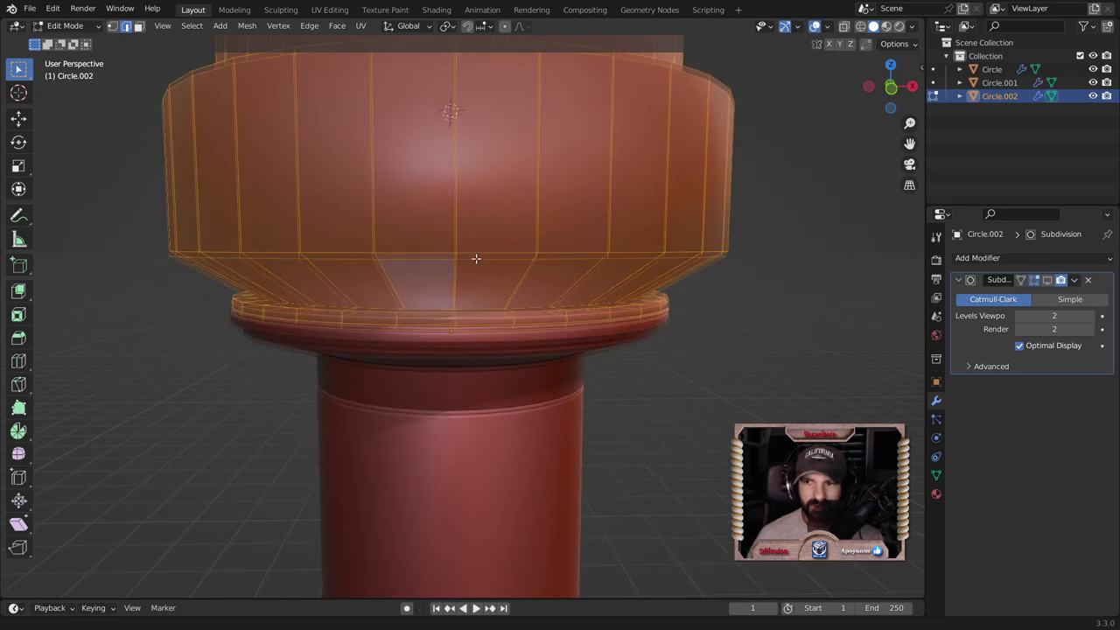
pyautogui.click(1062, 280)
pyautogui.scroll(2, 547, 297)
pyautogui.moveTo(548, 298); pyautogui.dragTo(545, 328, button='middle')
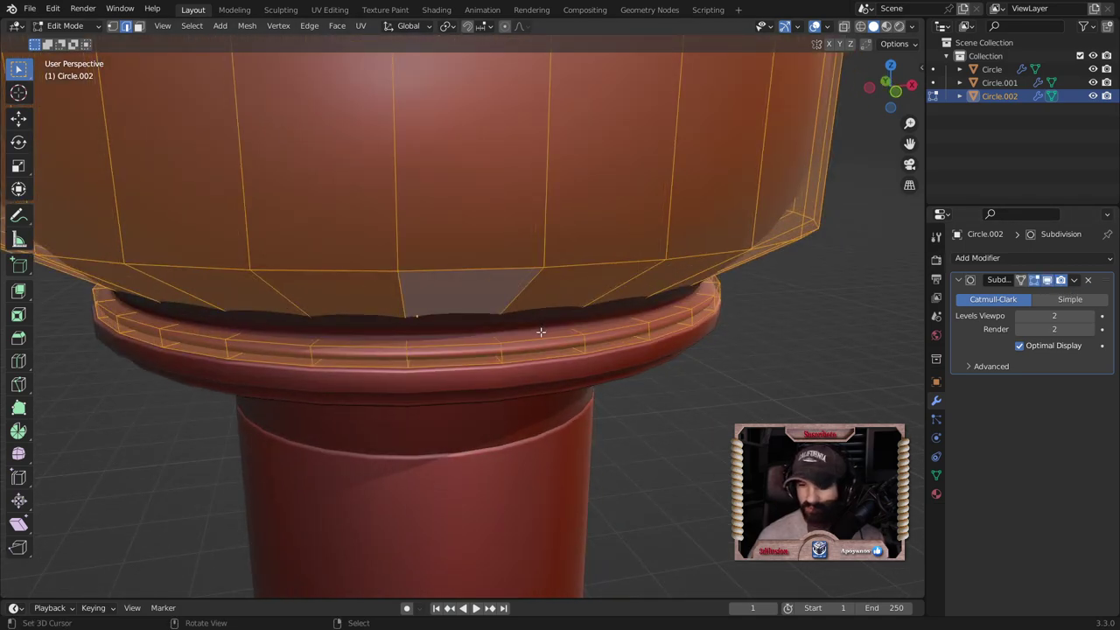
pyautogui.press('l')
pyautogui.press('KP_Divide')
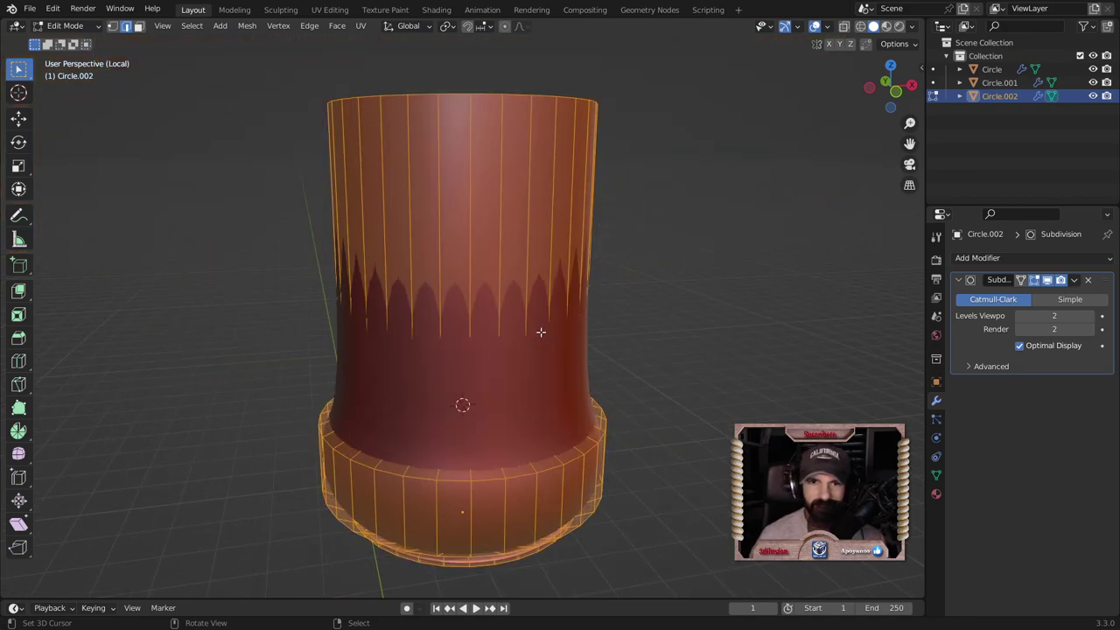
pyautogui.moveTo(517, 522); pyautogui.dragTo(489, 358, button='middle')
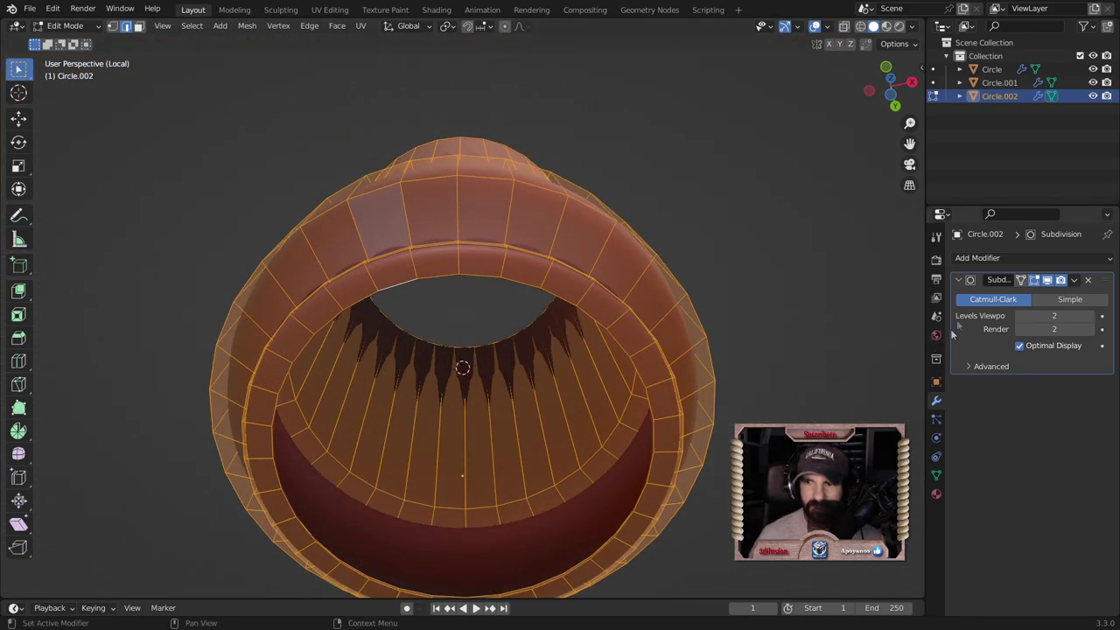
pyautogui.click(1046, 281)
pyautogui.moveTo(533, 300)
pyautogui.mouseDown(button='middle')
pyautogui.moveTo(429, 288)
pyautogui.moveTo(452, 350)
pyautogui.mouseUp(button='middle')
# Step: Select the edge loops at the step, the lower ledge and the base rim
pyautogui.click(459, 391)
pyautogui.keyDown('alt'); pyautogui.click(460, 392); pyautogui.keyUp('alt')
pyautogui.keyDown('alt'); pyautogui.click(462, 312); pyautogui.keyUp('alt')
pyautogui.moveTo(462, 312); pyautogui.dragTo(488, 492, button='middle')
pyautogui.keyDown('alt'); pyautogui.keyDown('shift'); pyautogui.click(490, 506); pyautogui.keyUp('shift'); pyautogui.keyUp('alt')
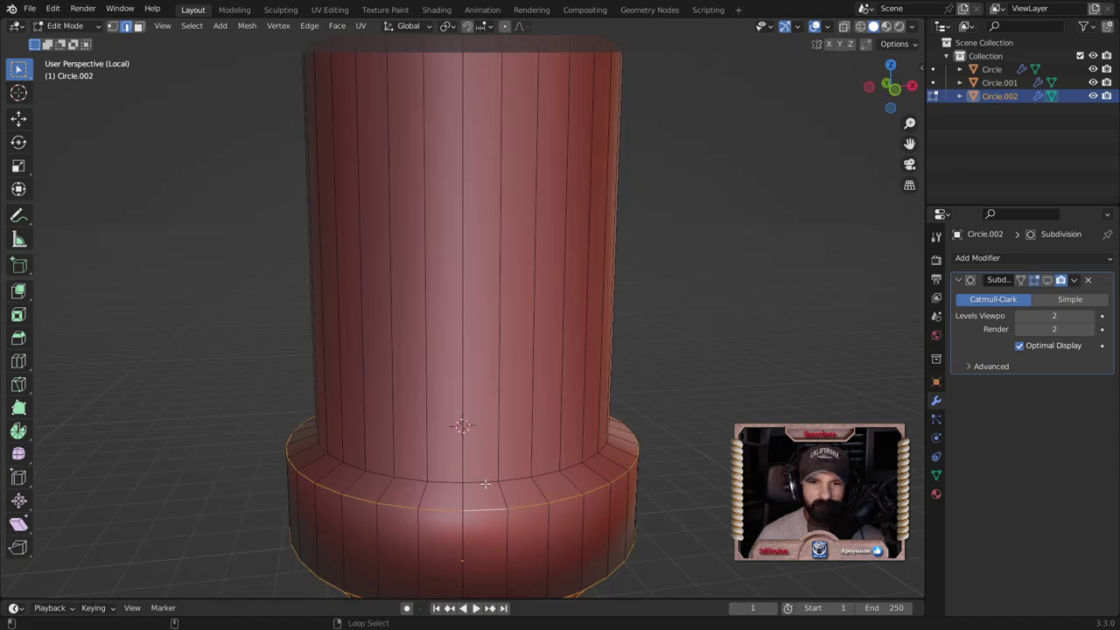
pyautogui.scroll(-4, 499, 335)
pyautogui.moveTo(623, 446)
pyautogui.mouseDown(button='middle')
pyautogui.moveTo(548, 390)
pyautogui.moveTo(520, 266)
pyautogui.mouseUp(button='middle')
pyautogui.scroll(3, 512, 292)
pyautogui.scroll(2, 529, 315)
pyautogui.scroll(1, 529, 315)
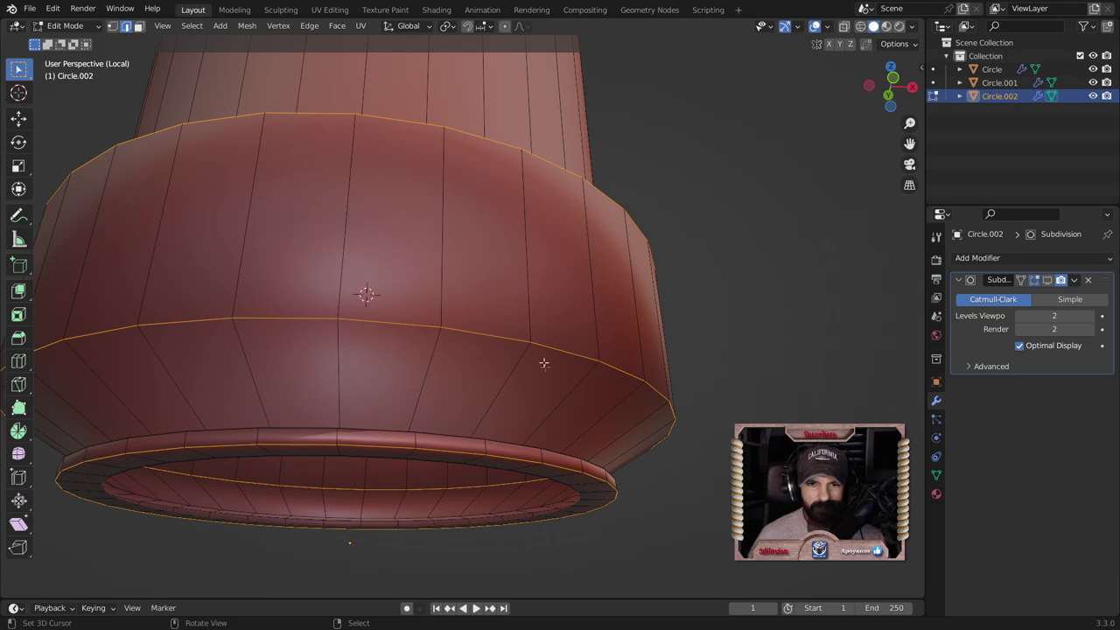
pyautogui.moveTo(666, 401)
pyautogui.mouseDown(button='middle')
pyautogui.moveTo(595, 443)
pyautogui.moveTo(600, 454)
pyautogui.mouseUp(button='middle')
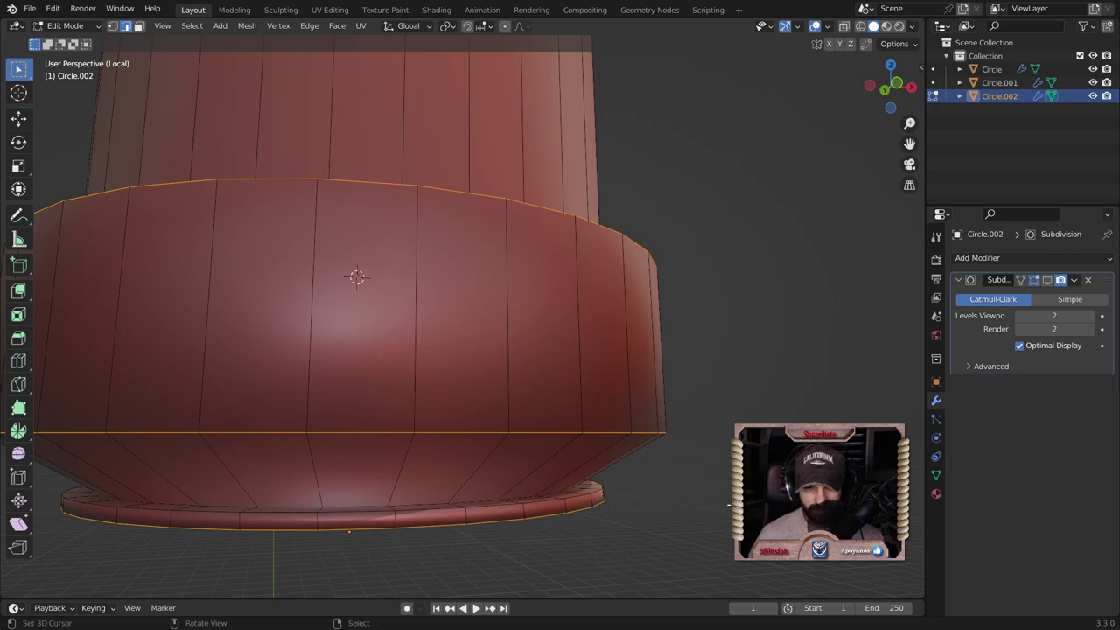
pyautogui.keyDown('alt'); pyautogui.click(440, 507); pyautogui.keyUp('alt')
pyautogui.scroll(3, 675, 492)
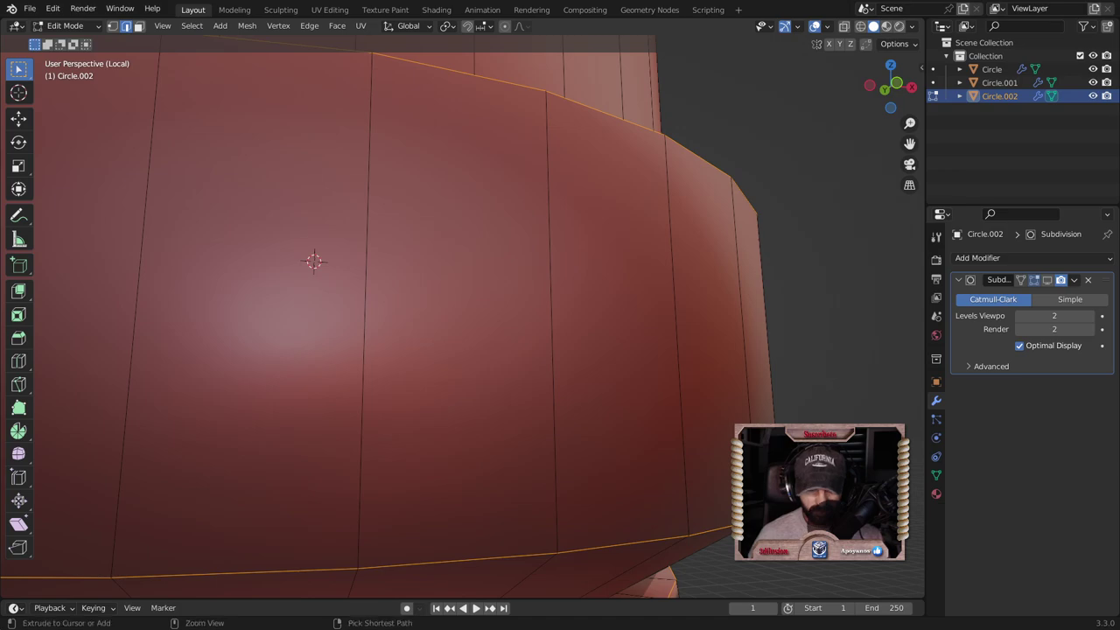
# Step: Bevel the selected loops with 2 segments at 0.00814 m and review the smoothed cap in Object Mode
pyautogui.hotkey('ctrl', 'b')
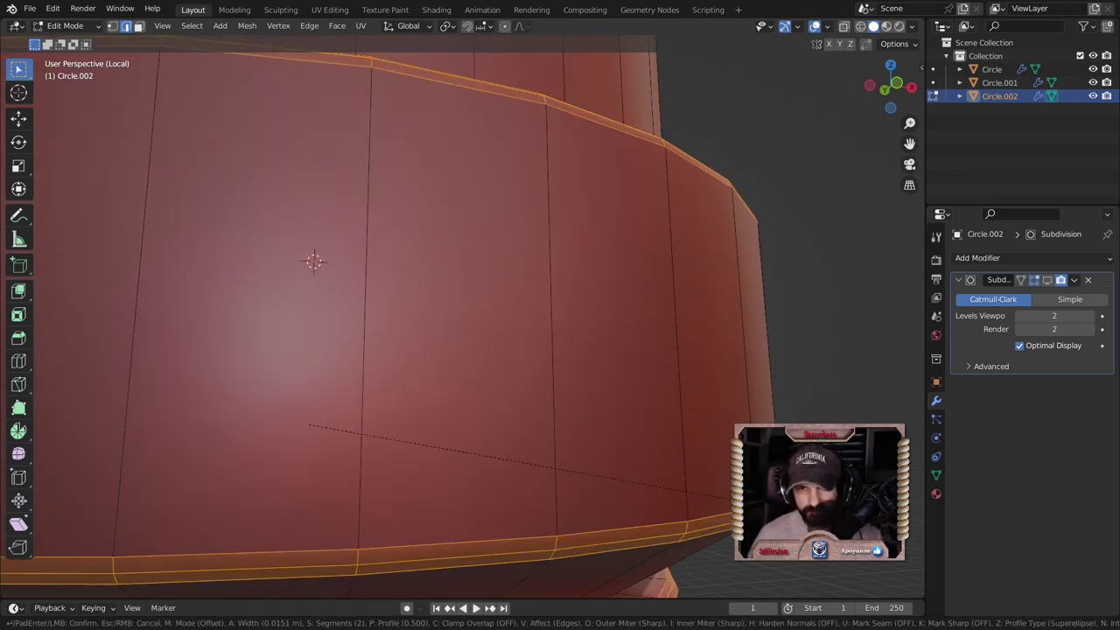
pyautogui.press('Return')
pyautogui.scroll(-2, 385, 289)
pyautogui.scroll(-2, 385, 288)
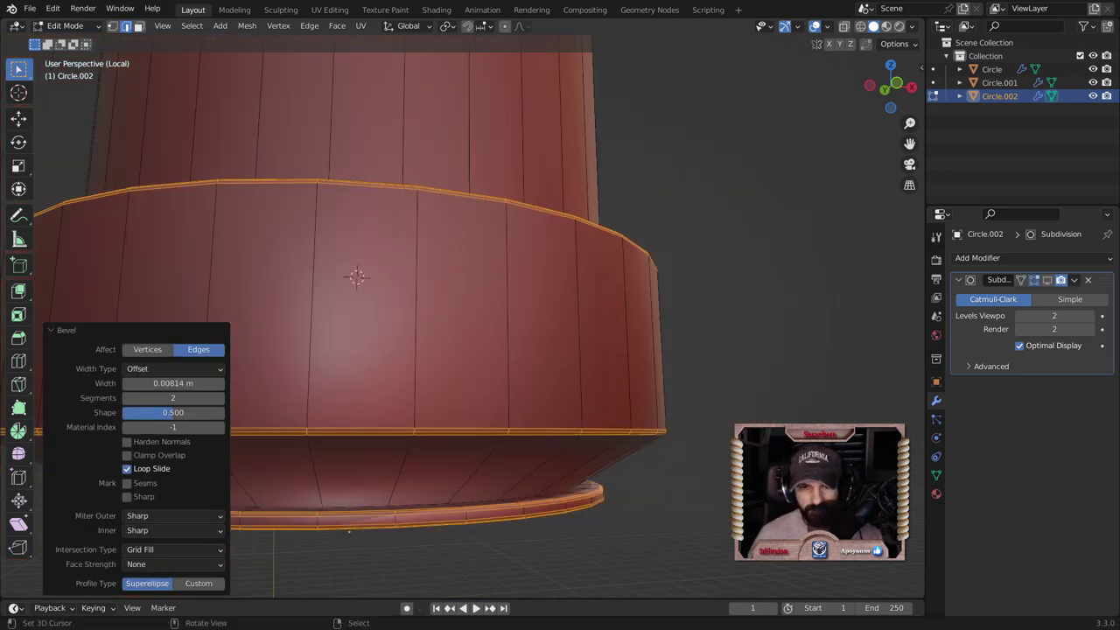
pyautogui.scroll(-2, 385, 289)
pyautogui.press('Tab')
pyautogui.hotkey('alt', 'a')
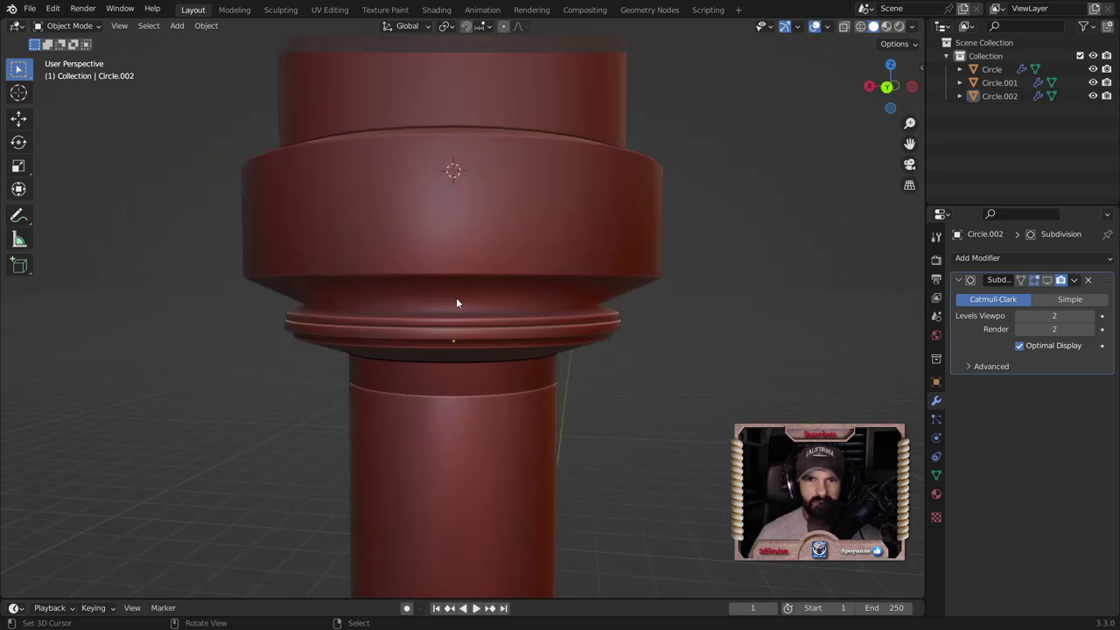
pyautogui.moveTo(525, 403); pyautogui.dragTo(486, 284, button='middle')
pyautogui.scroll(2, 488, 289)
pyautogui.scroll(2, 491, 295)
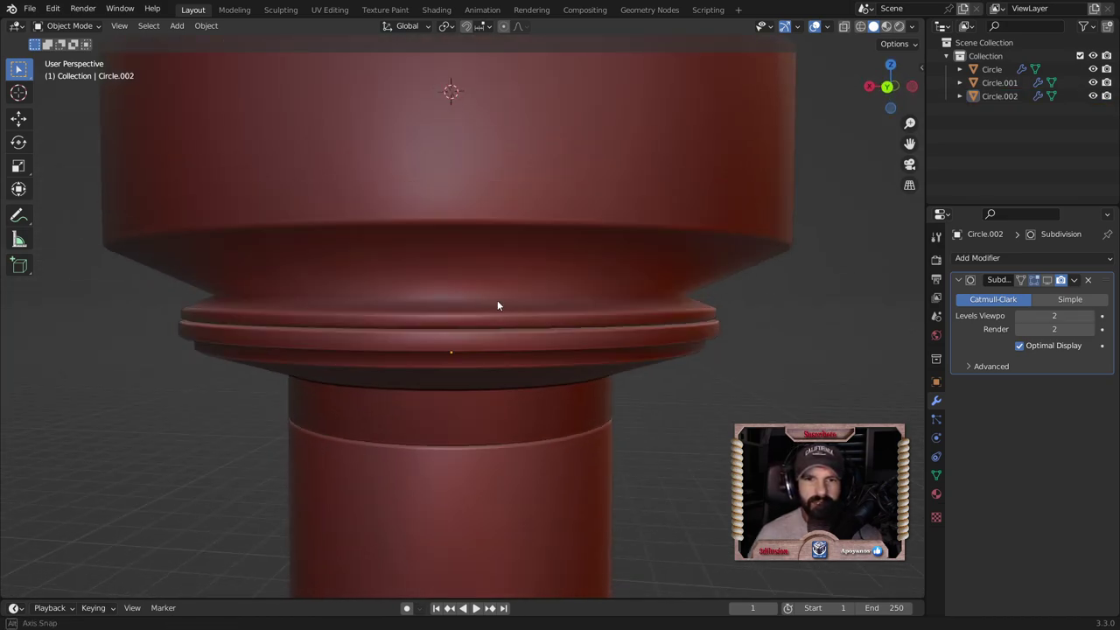
# Step: Dissolve the edge loop just above the ledge
pyautogui.press('Tab')
pyautogui.keyDown('alt'); pyautogui.click(497, 301); pyautogui.keyUp('alt')
pyautogui.press('x')
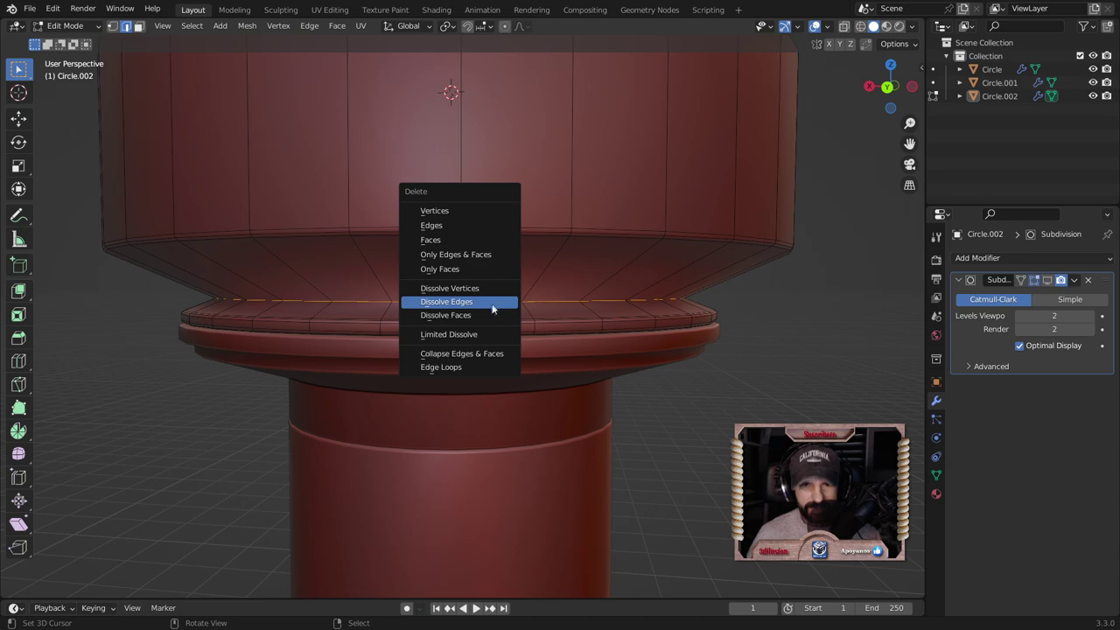
pyautogui.click(483, 299)
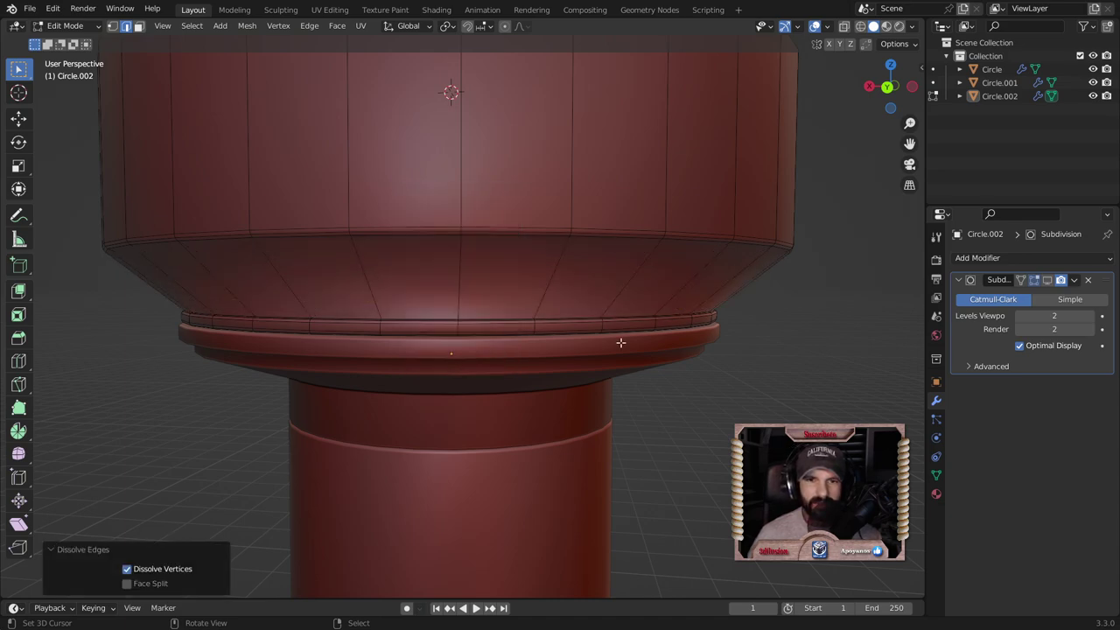
pyautogui.moveTo(483, 299)
pyautogui.mouseDown(button='middle')
pyautogui.moveTo(524, 325)
pyautogui.moveTo(519, 345)
pyautogui.mouseUp(button='middle')
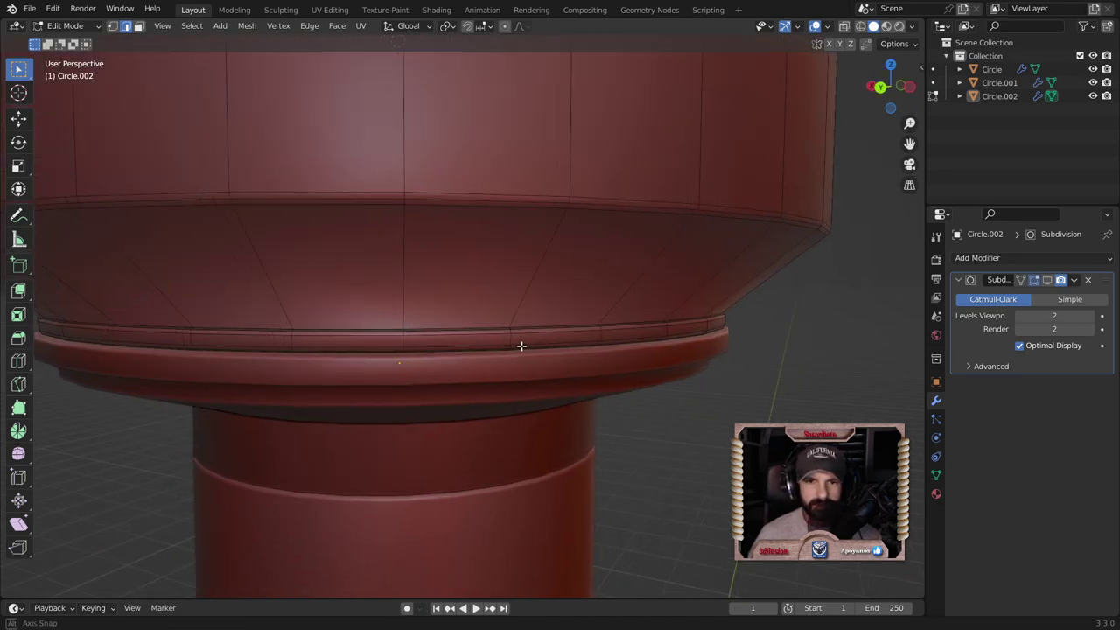
pyautogui.scroll(2, 537, 358)
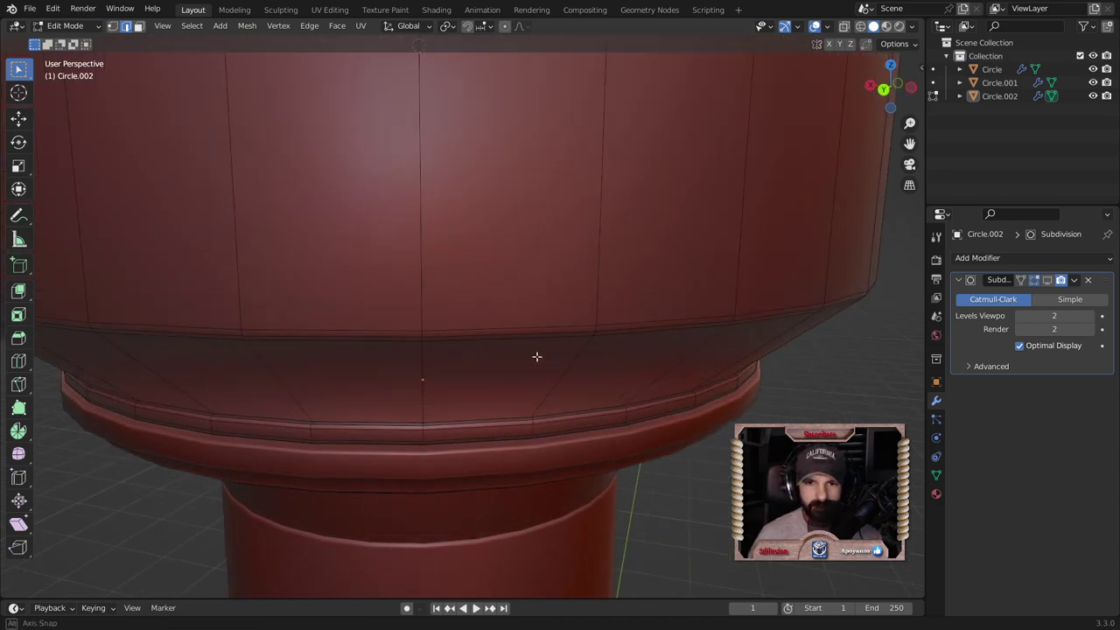
# Step: Dissolve an edge loop along the rim in local view
pyautogui.keyDown('alt'); pyautogui.click(483, 419); pyautogui.keyUp('alt')
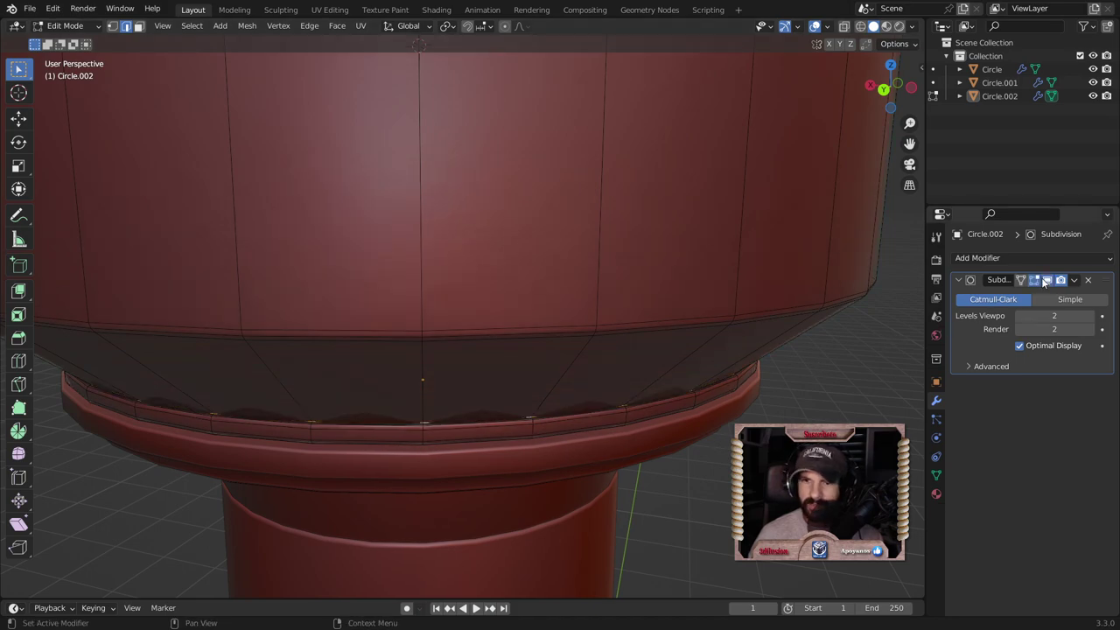
pyautogui.press('KP_Divide')
pyautogui.moveTo(615, 494)
pyautogui.mouseDown(button='middle')
pyautogui.moveTo(572, 395)
pyautogui.moveTo(635, 307)
pyautogui.moveTo(655, 352)
pyautogui.mouseUp(button='middle')
pyautogui.scroll(2, 572, 395)
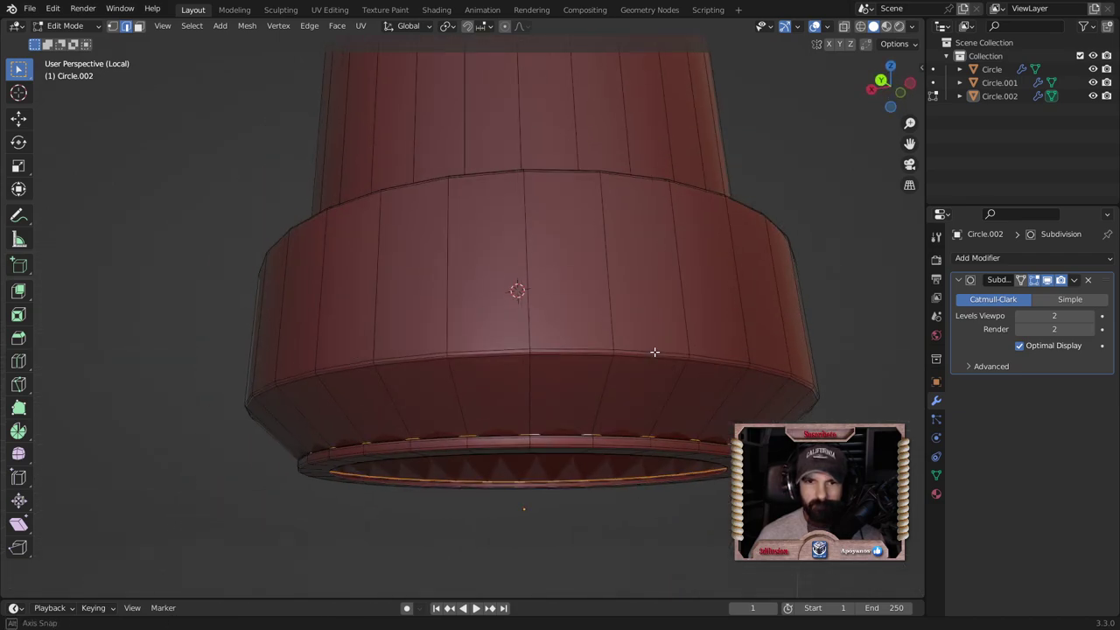
pyautogui.press('x')
pyautogui.click(642, 361)
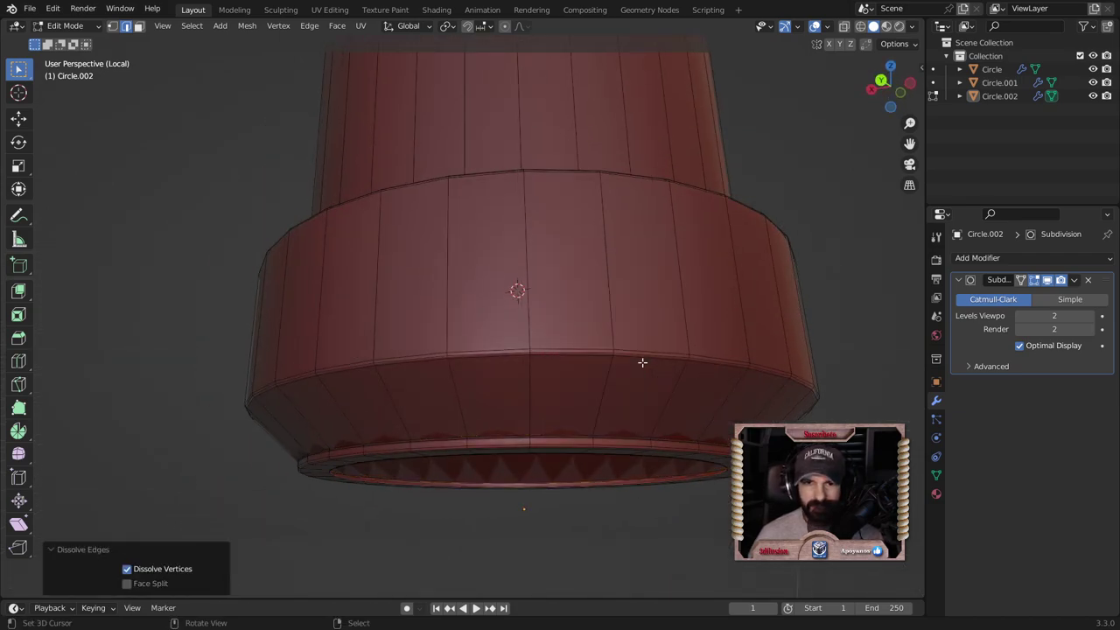
# Step: Dissolve the remaining extra rim edge loops, toggling the on-cage subdivision display off and back on
pyautogui.moveTo(671, 425)
pyautogui.mouseDown(button='middle')
pyautogui.moveTo(659, 457)
pyautogui.moveTo(622, 353)
pyautogui.mouseUp(button='middle')
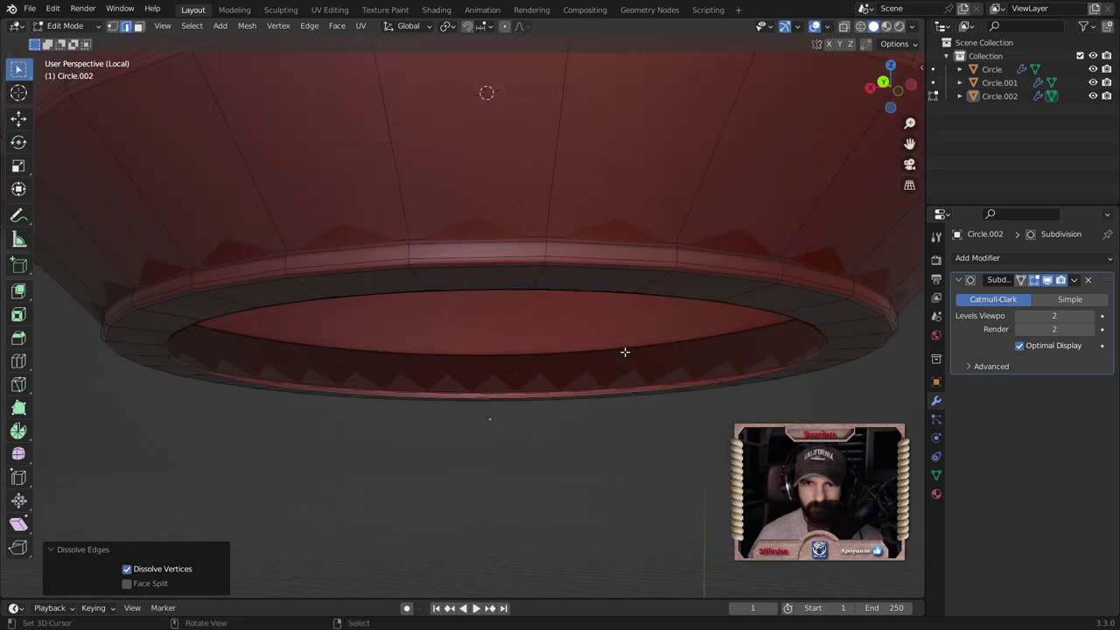
pyautogui.click(580, 302)
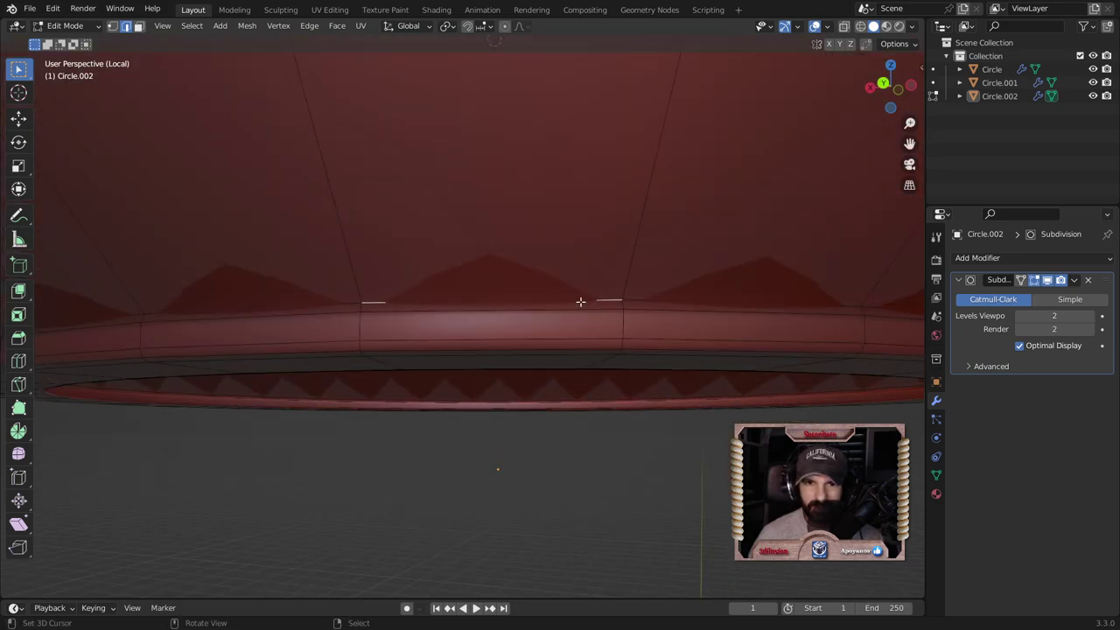
pyautogui.keyDown('alt'); pyautogui.click(580, 302); pyautogui.keyUp('alt')
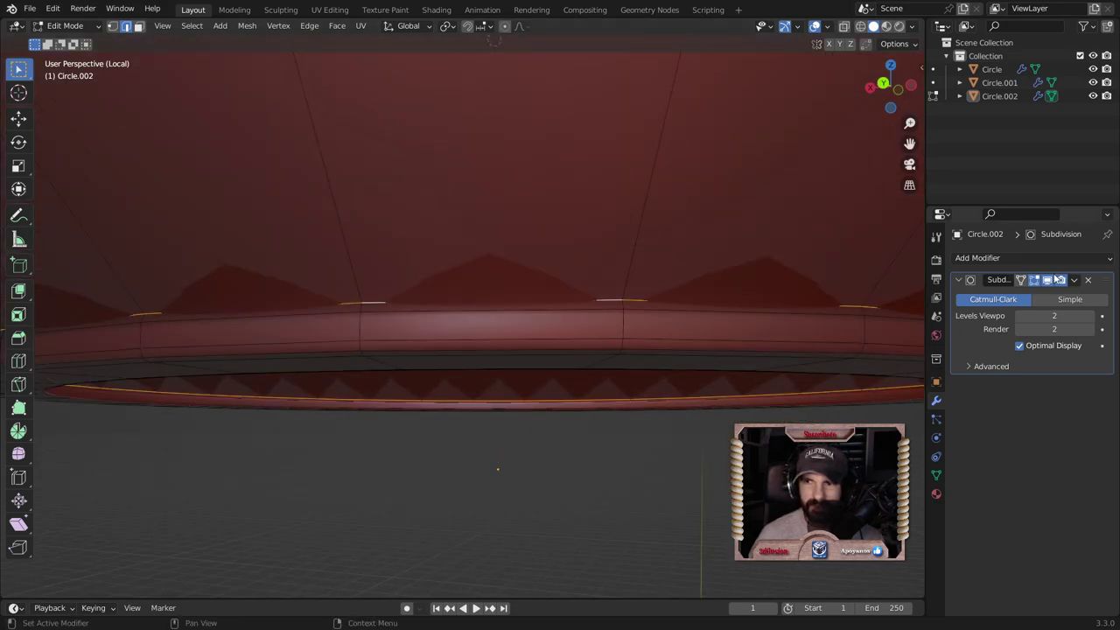
pyautogui.click(1057, 279)
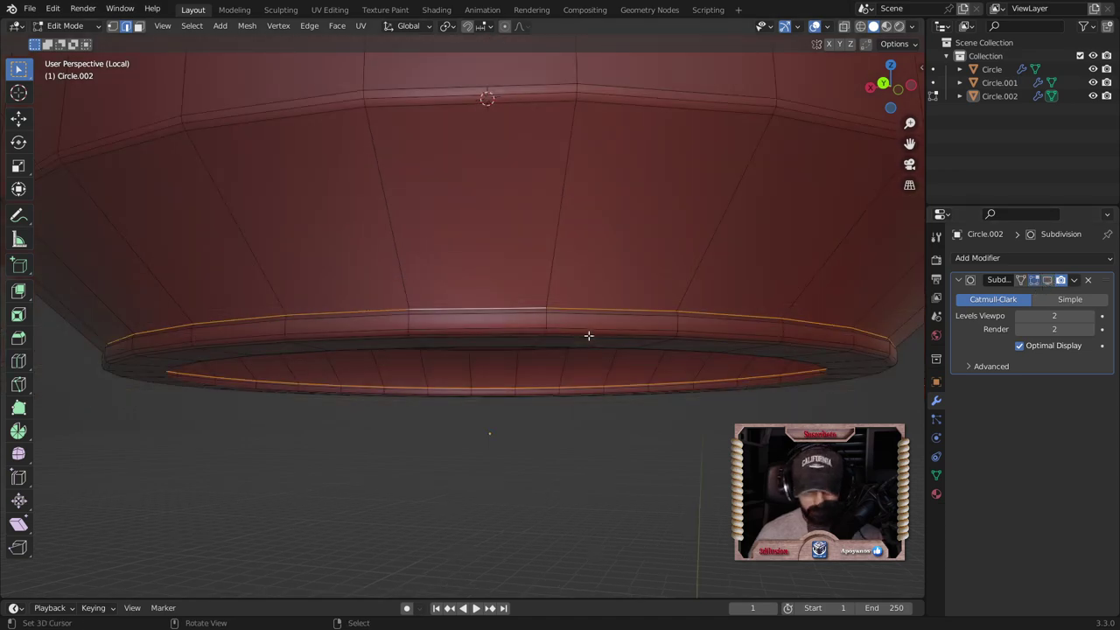
pyautogui.press('x')
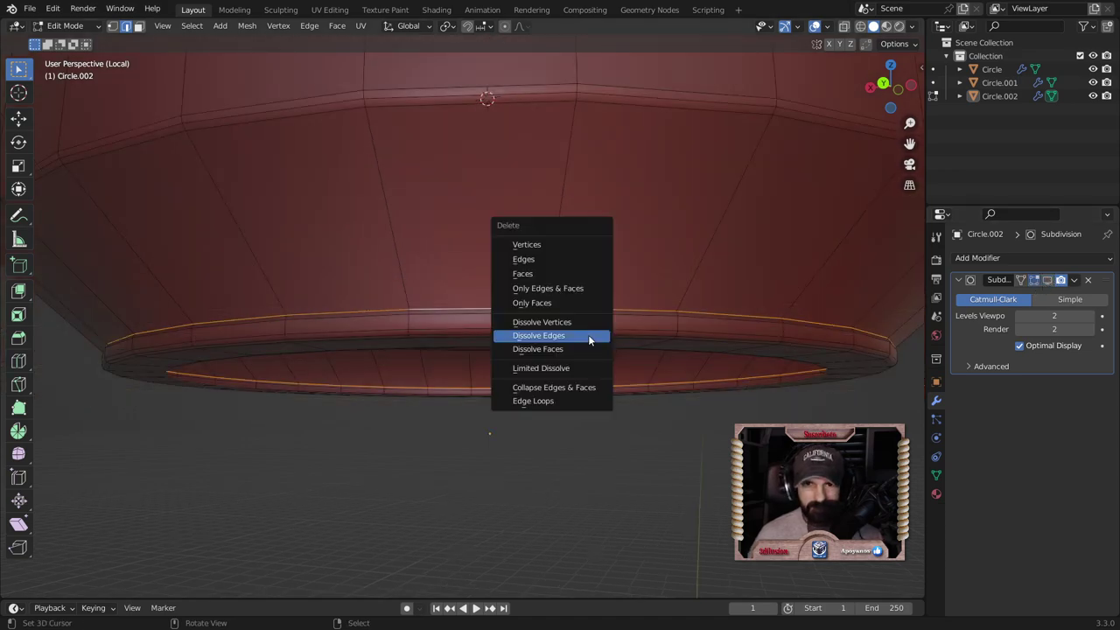
pyautogui.click(589, 338)
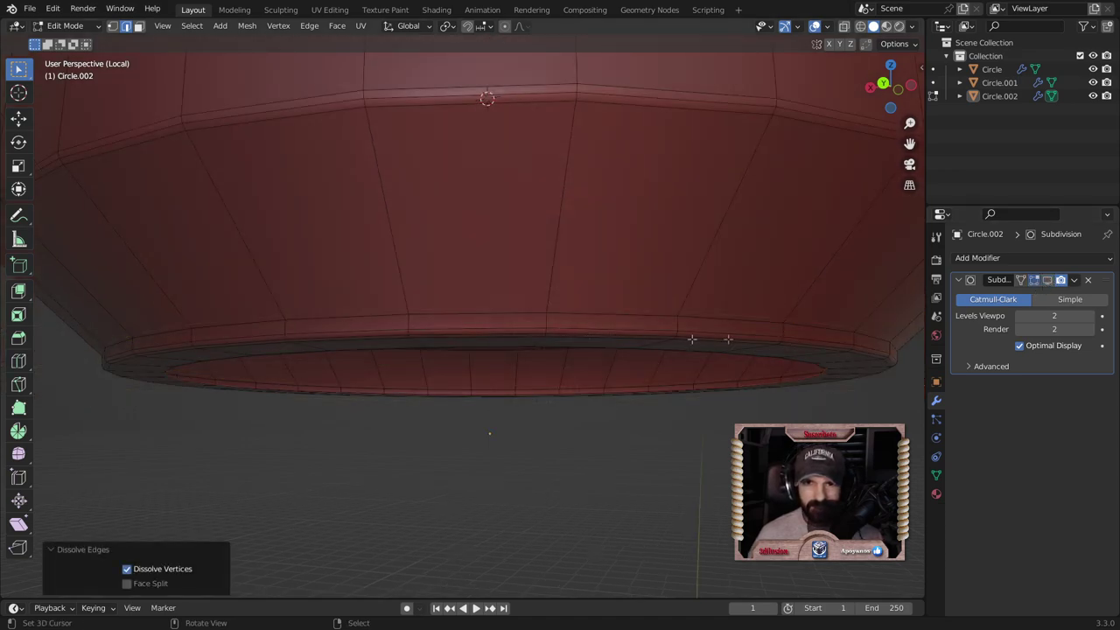
pyautogui.click(1048, 279)
# Step: Leave local view and return to Object Mode to check the smoothed ring beside the bottle
pyautogui.press('Tab')
pyautogui.scroll(-4, 670, 370)
pyautogui.press('Tab')
pyautogui.scroll(-2, 671, 369)
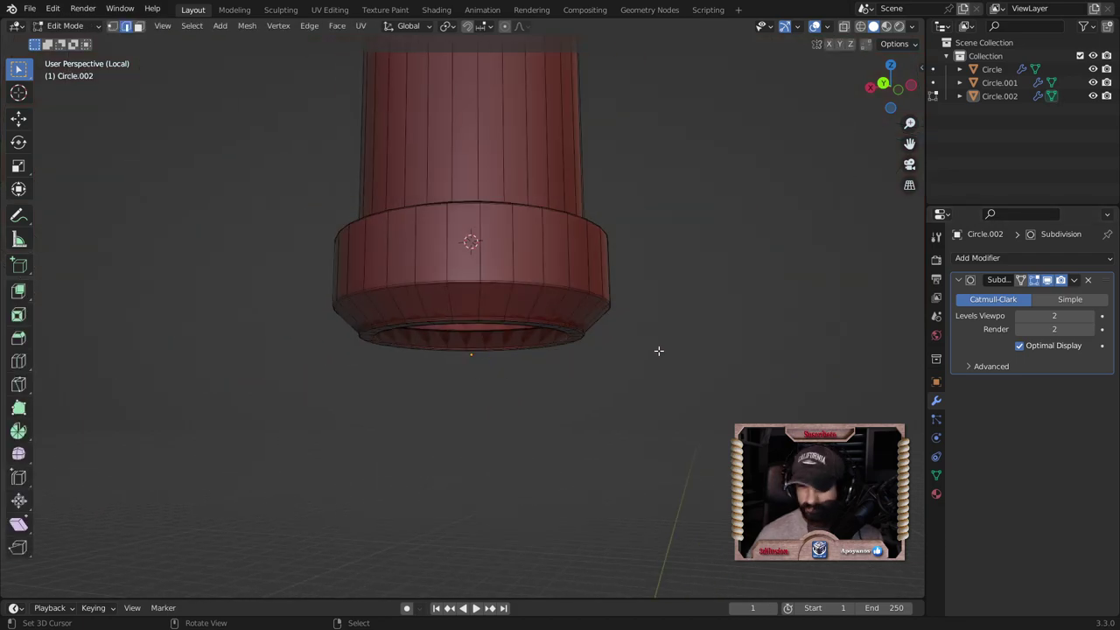
pyautogui.press('KP_Divide')
pyautogui.scroll(-3, 659, 351)
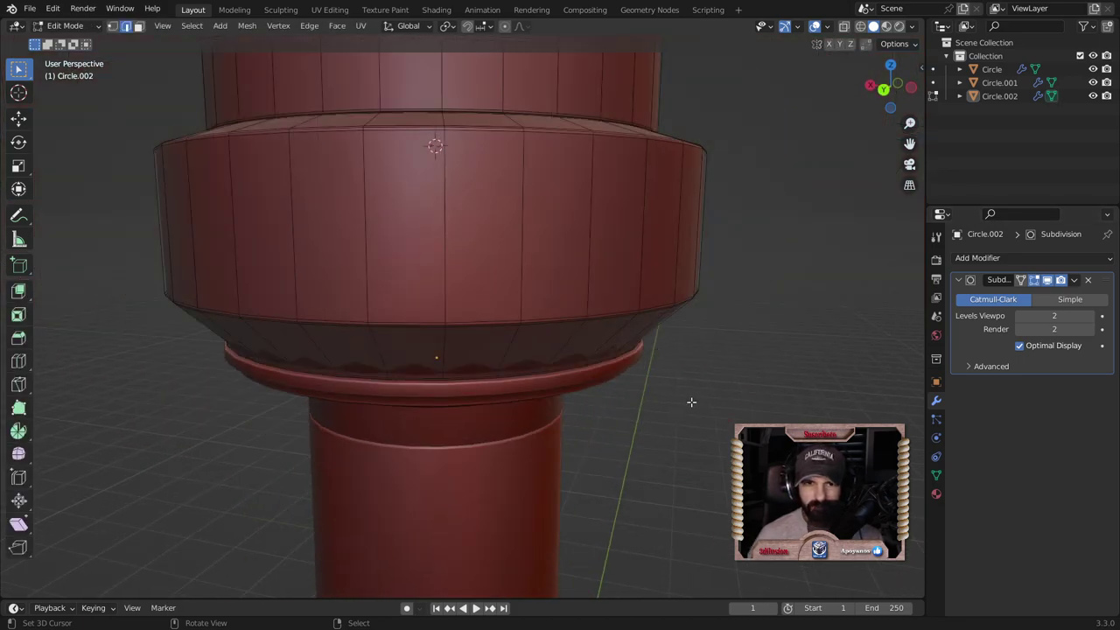
pyautogui.press('Tab')
pyautogui.scroll(2, 698, 338)
pyautogui.scroll(2, 697, 337)
pyautogui.scroll(2, 697, 337)
pyautogui.scroll(2, 697, 337)
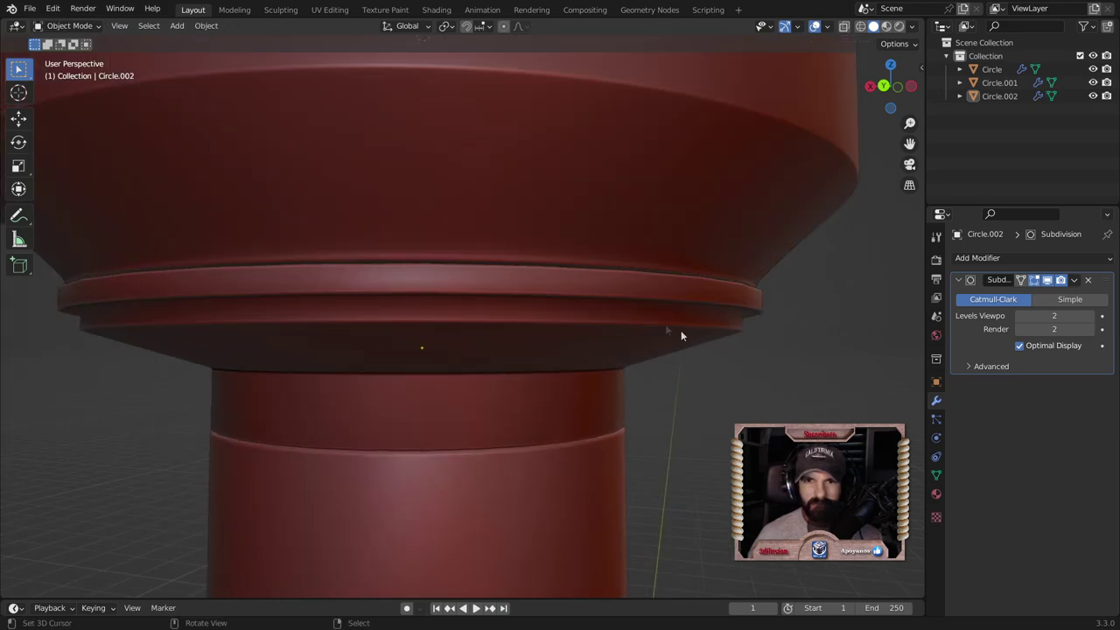
# Step: Isolate Circle.002 and move its inner rim face loop down slightly
pyautogui.click(578, 244)
pyautogui.press('KP_Divide')
pyautogui.moveTo(577, 243)
pyautogui.mouseDown(button='middle')
pyautogui.moveTo(555, 368)
pyautogui.moveTo(549, 318)
pyautogui.mouseUp(button='middle')
pyautogui.scroll(2, 548, 318)
pyautogui.press('Tab')
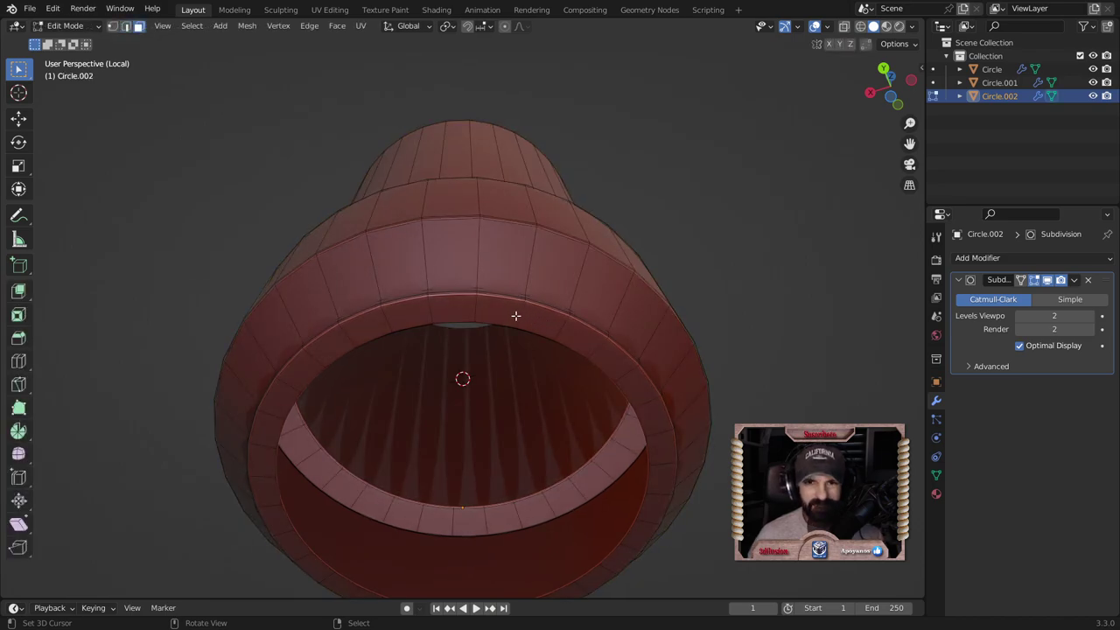
pyautogui.click(516, 315)
pyautogui.keyDown('alt'); pyautogui.click(517, 315); pyautogui.keyUp('alt')
pyautogui.moveTo(516, 315)
pyautogui.mouseDown(button='middle')
pyautogui.moveTo(542, 305)
pyautogui.moveTo(538, 353)
pyautogui.moveTo(532, 180)
pyautogui.mouseUp(button='middle')
pyautogui.scroll(1, 532, 180)
pyautogui.scroll(-1, 532, 180)
pyautogui.scroll(-1, 532, 181)
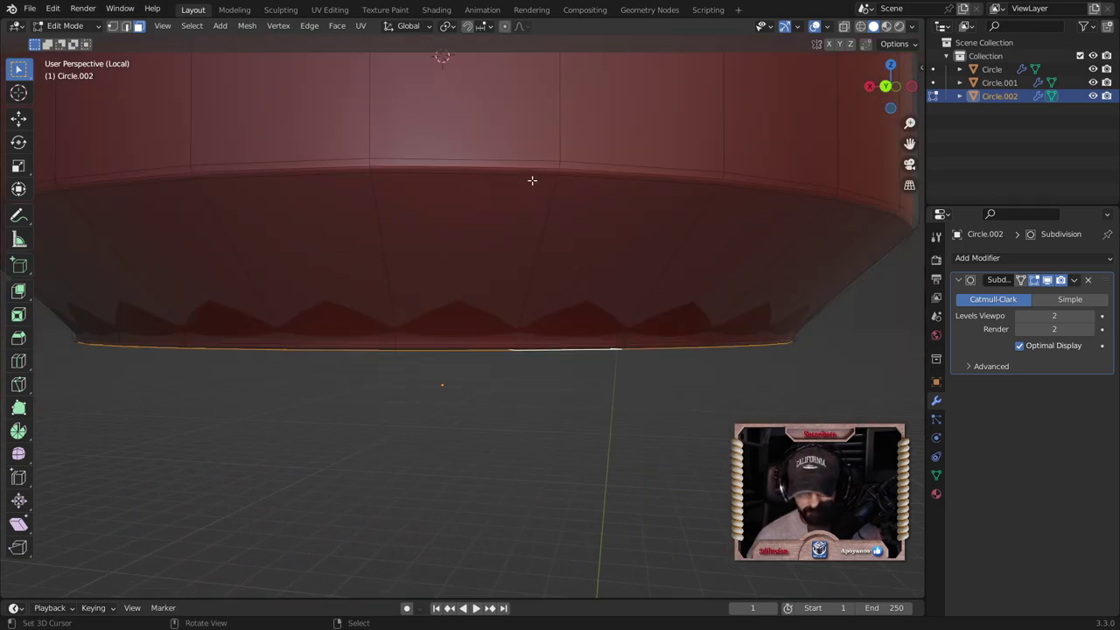
pyautogui.press('g')
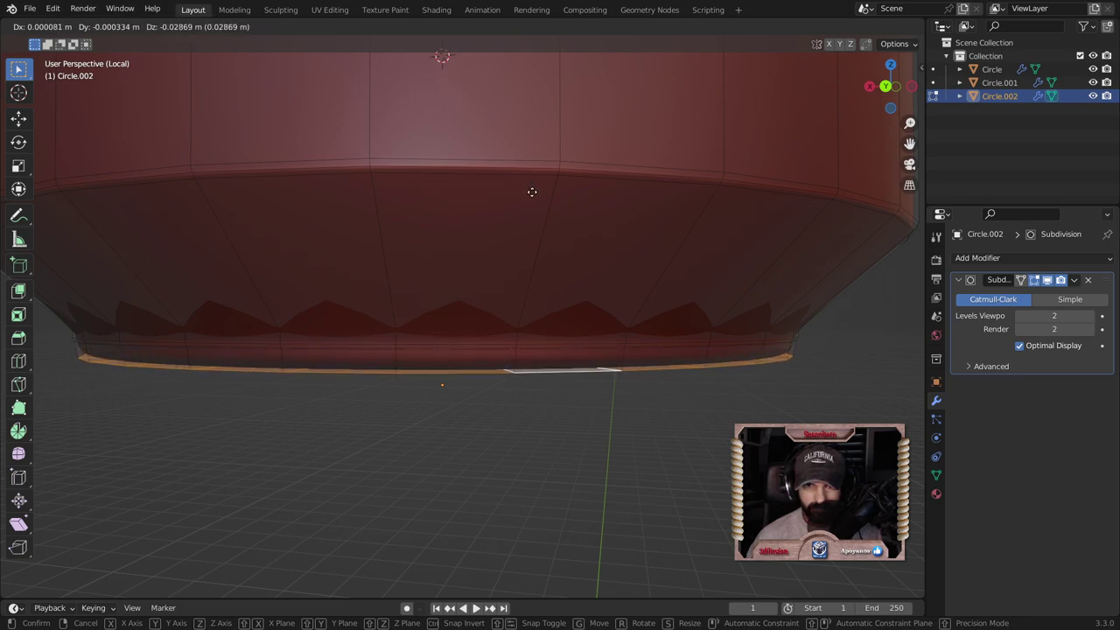
pyautogui.click(532, 192)
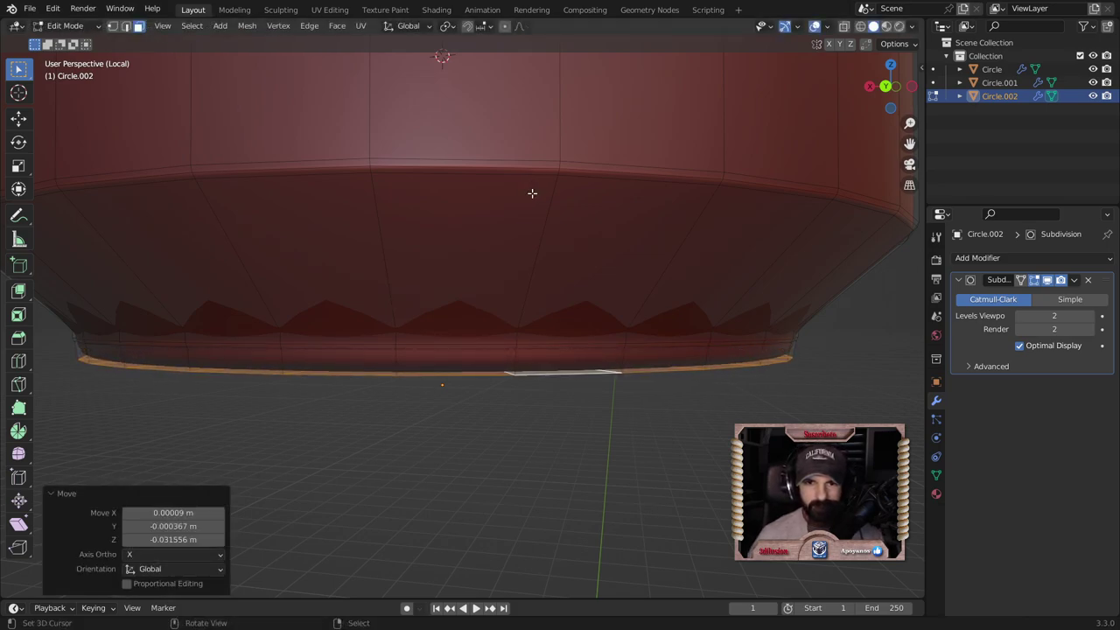
# Step: Bevel the bottom rim edge loop with two segments
pyautogui.press('2')
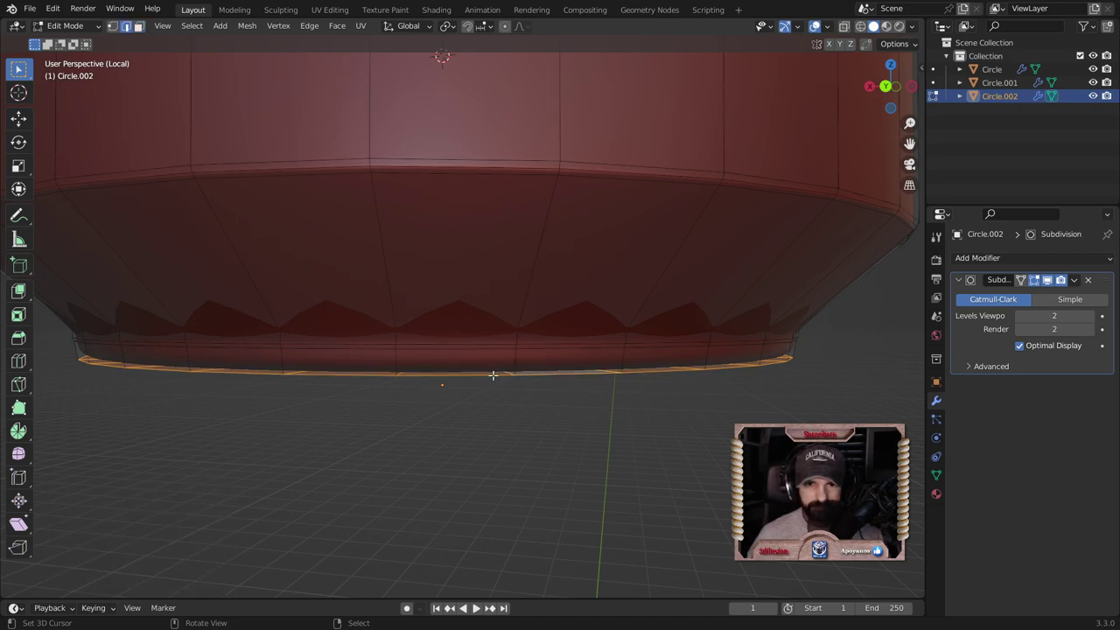
pyautogui.click(492, 374)
pyautogui.keyDown('alt'); pyautogui.click(493, 375); pyautogui.keyUp('alt')
pyautogui.hotkey('ctrl', 'b')
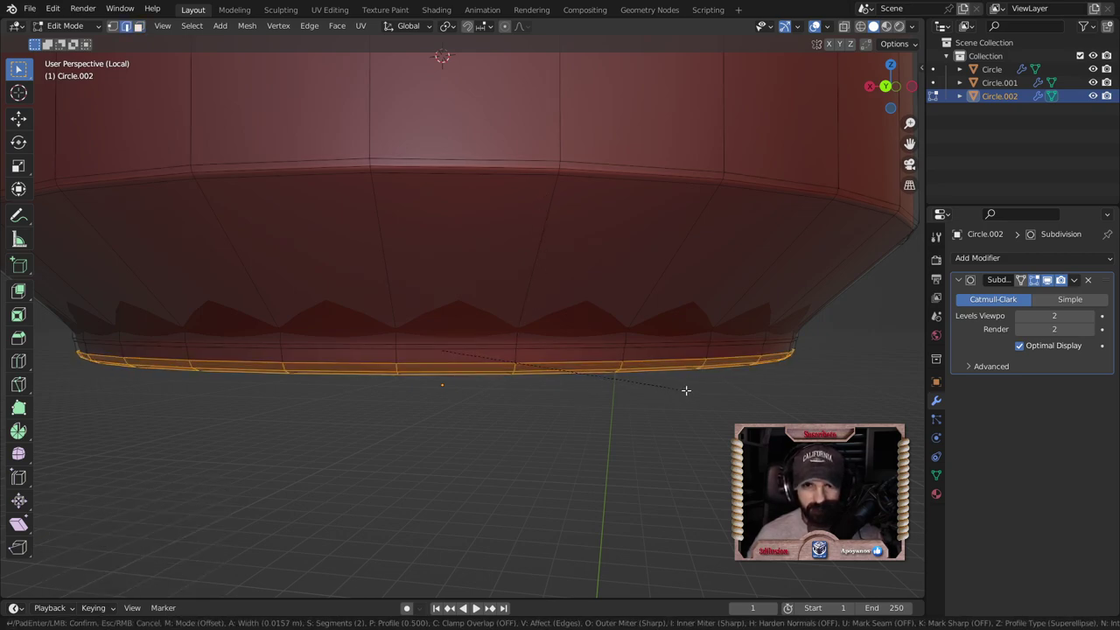
pyautogui.click(684, 391)
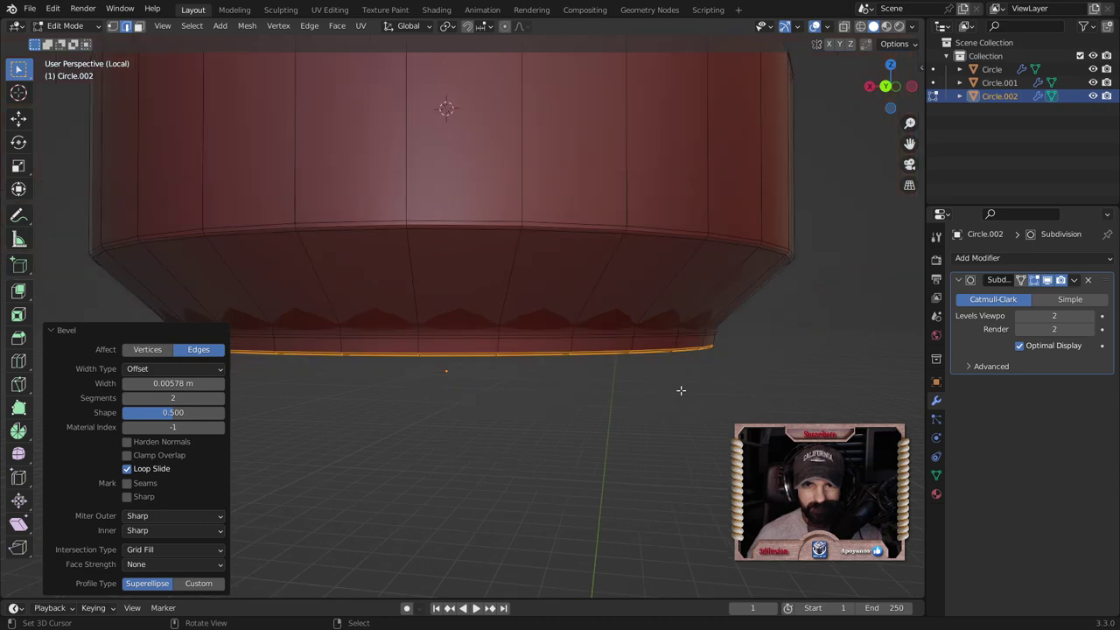
pyautogui.press('Tab')
pyautogui.scroll(3, 594, 365)
# Step: Dissolve the stray edge loop along the bottom rim
pyautogui.press('Tab')
pyautogui.keyDown('alt'); pyautogui.click(569, 352); pyautogui.keyUp('alt')
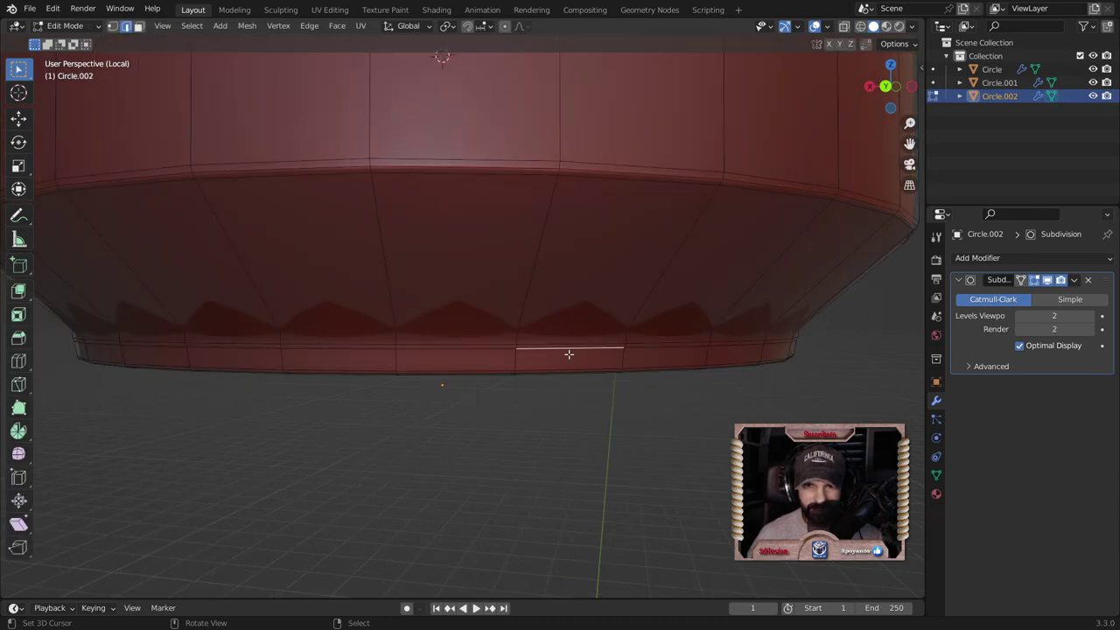
pyautogui.press('x')
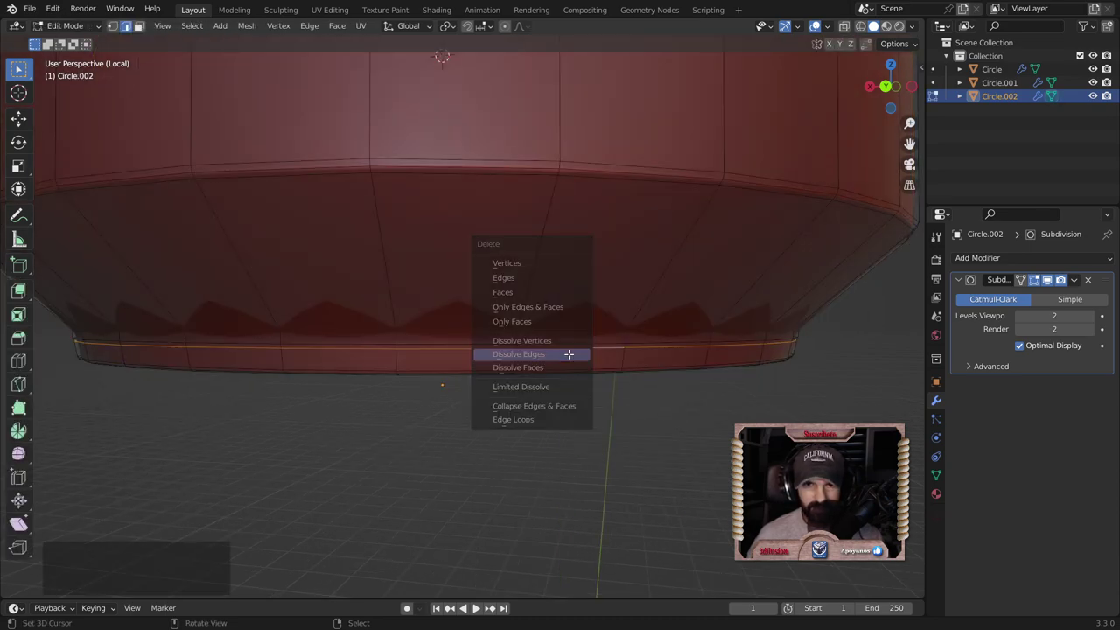
pyautogui.click(569, 354)
pyautogui.press('Tab')
pyautogui.scroll(-2, 567, 351)
pyautogui.moveTo(567, 352)
pyautogui.mouseDown(button='middle')
pyautogui.moveTo(623, 320)
pyautogui.moveTo(623, 344)
pyautogui.mouseUp(button='middle')
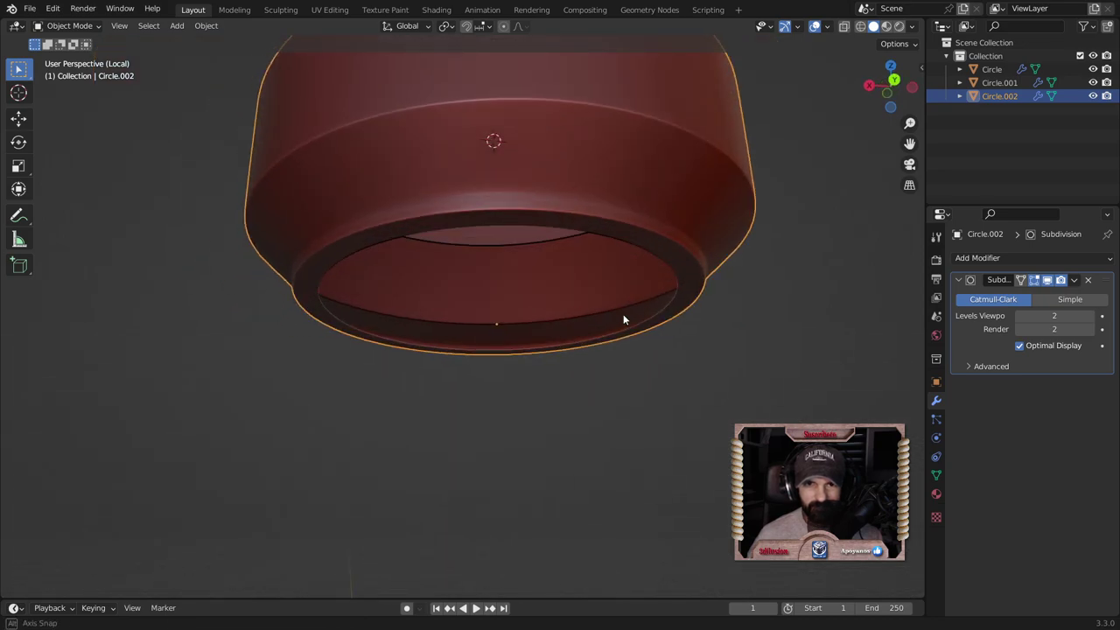
# Step: Leave local view, deselect Circle.002, and view the whole smoothed bottle
pyautogui.press('KP_Divide')
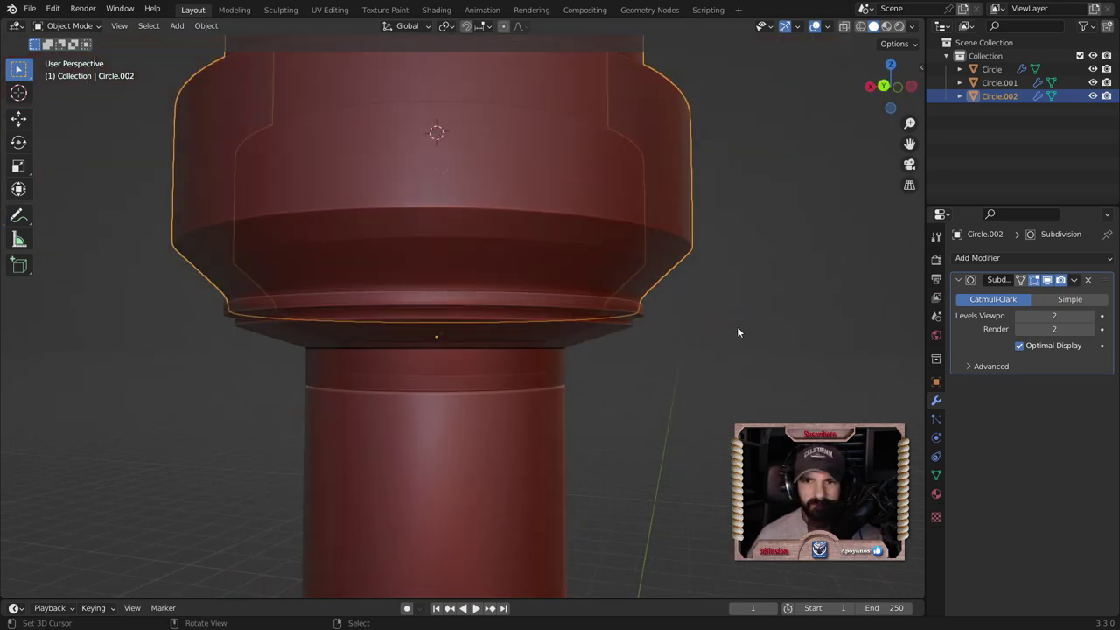
pyautogui.click(736, 326)
pyautogui.moveTo(623, 369)
pyautogui.mouseDown(button='middle')
pyautogui.moveTo(521, 365)
pyautogui.moveTo(516, 319)
pyautogui.mouseUp(button='middle')
pyautogui.click(525, 274)
pyautogui.scroll(-5, 434, 342)
pyautogui.moveTo(435, 342)
pyautogui.mouseDown(button='middle')
pyautogui.moveTo(355, 358)
pyautogui.moveTo(381, 368)
pyautogui.mouseUp(button='middle')
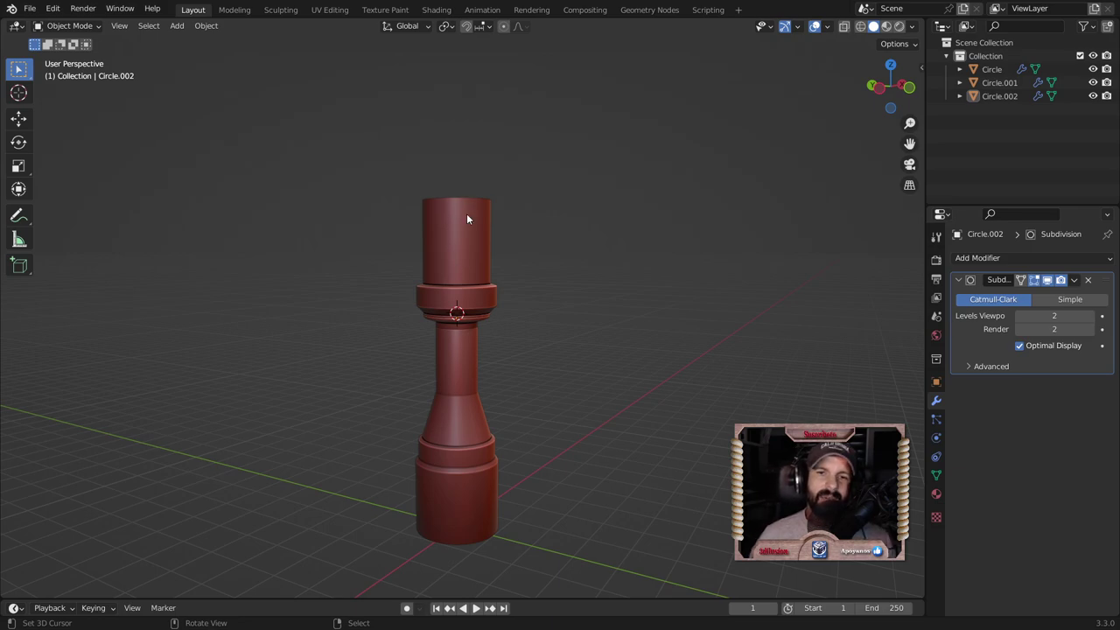
# Step: Isolate Circle.002 in Edit Mode and scale its top rim loop out by 1.235
pyautogui.click(447, 234)
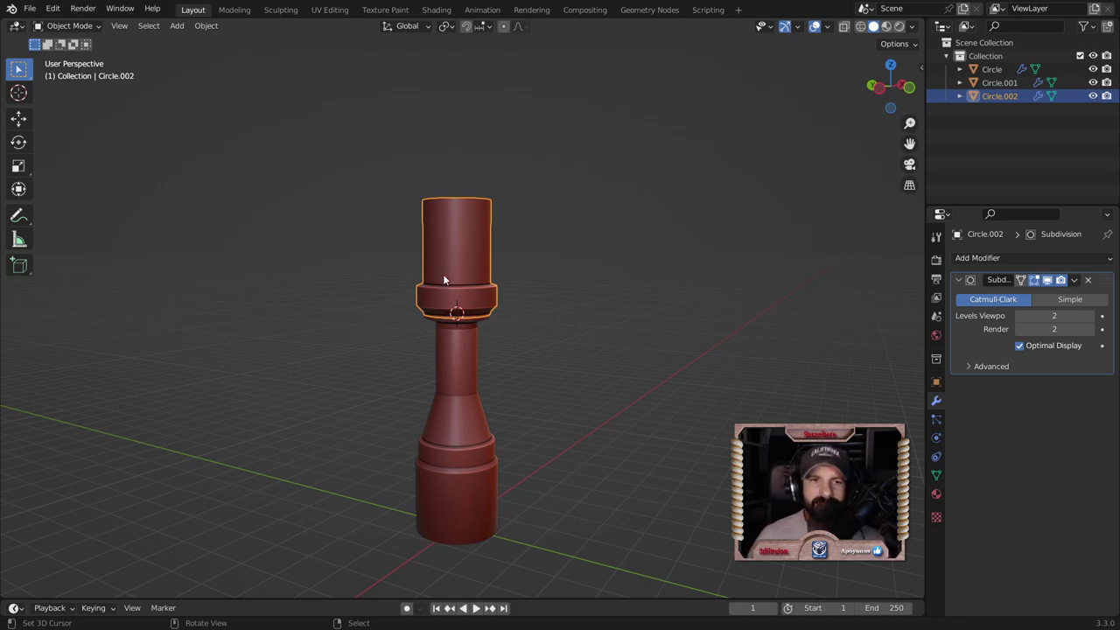
pyautogui.press('KP_Divide')
pyautogui.press('Tab')
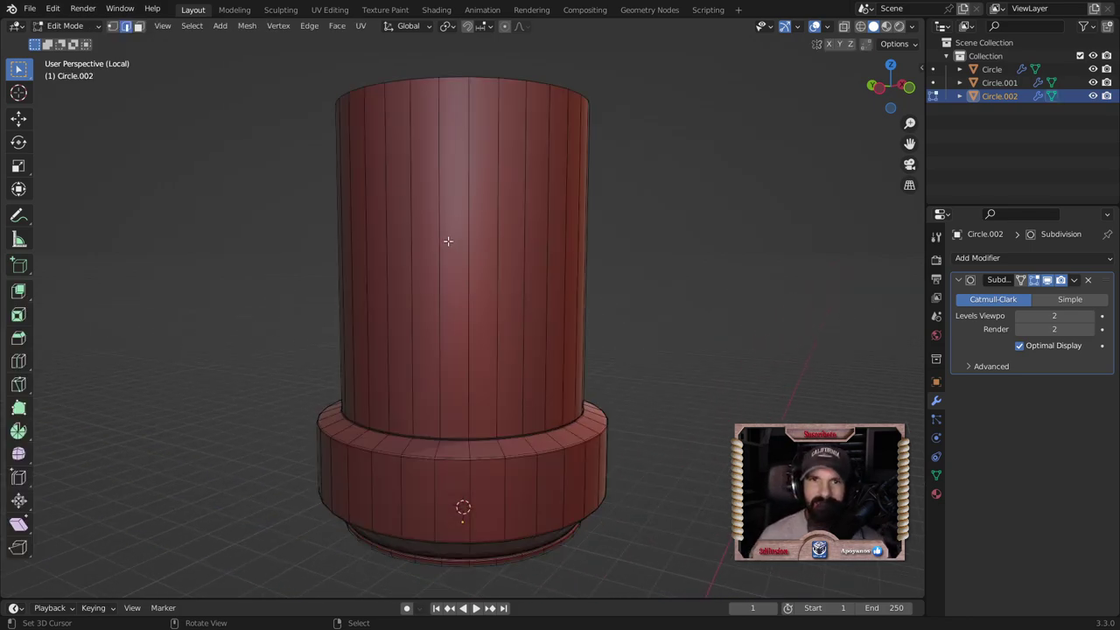
pyautogui.scroll(-3, 448, 241)
pyautogui.moveTo(448, 241); pyautogui.dragTo(559, 245, button='middle')
pyautogui.press('s')
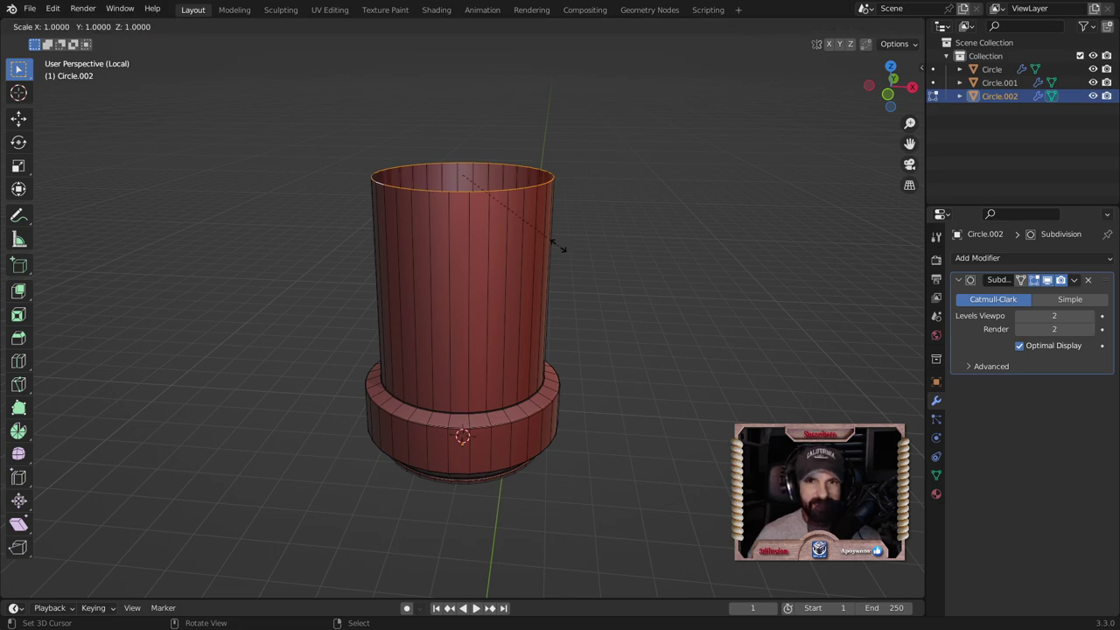
pyautogui.click(584, 262)
# Step: Extrude the flared rim straight up 0.18944 m, then start another upward extrusion
pyautogui.press('e')
pyautogui.press('z')
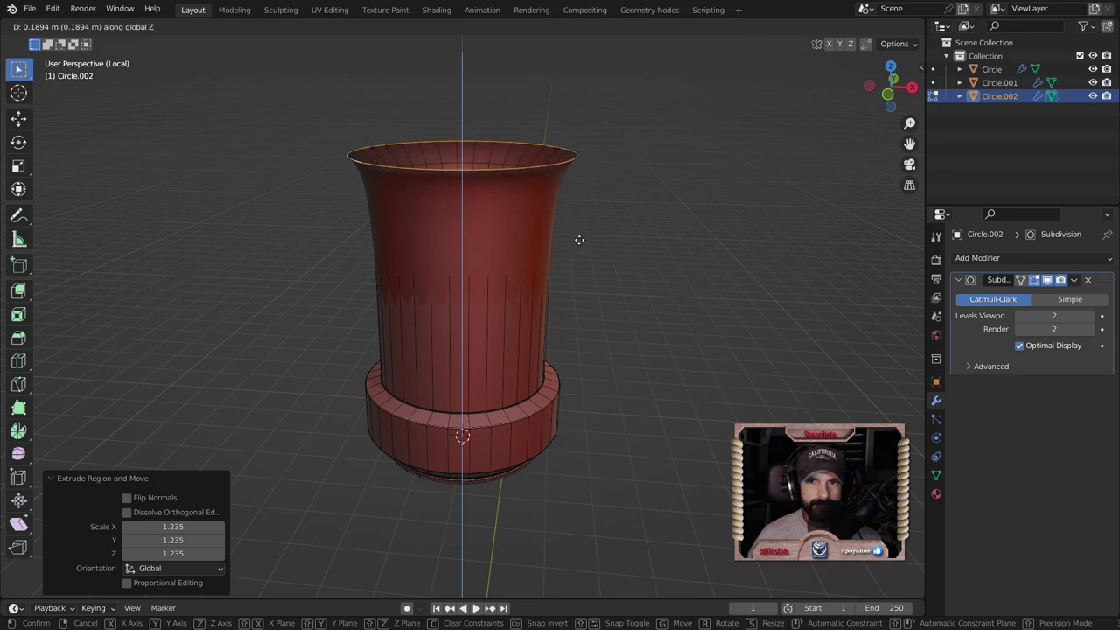
pyautogui.click(579, 240)
pyautogui.press('e')
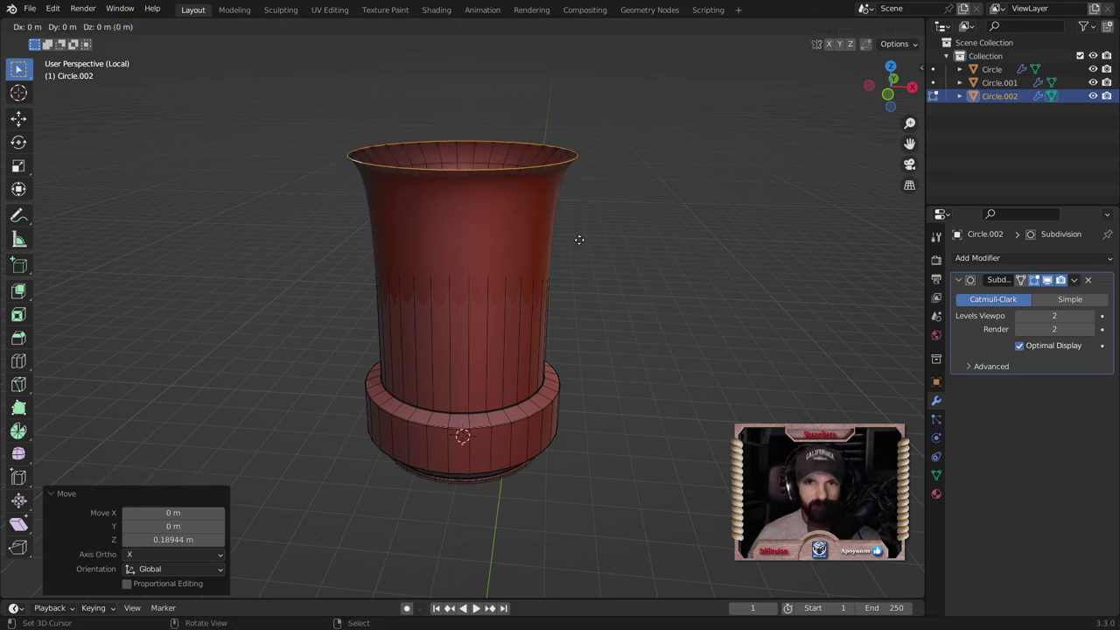
pyautogui.press('z')
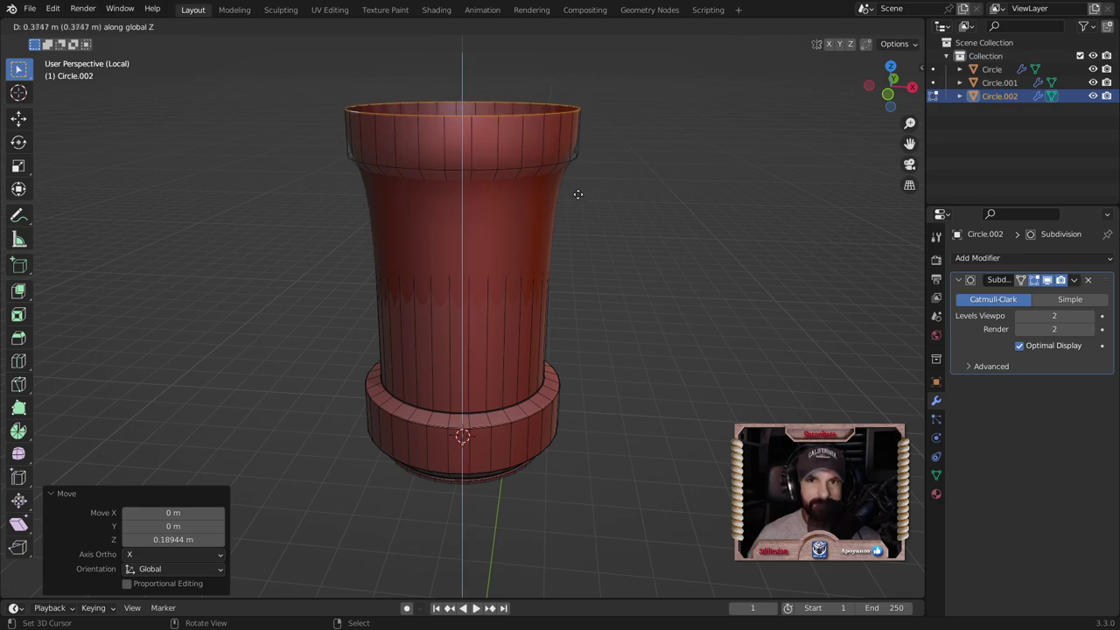
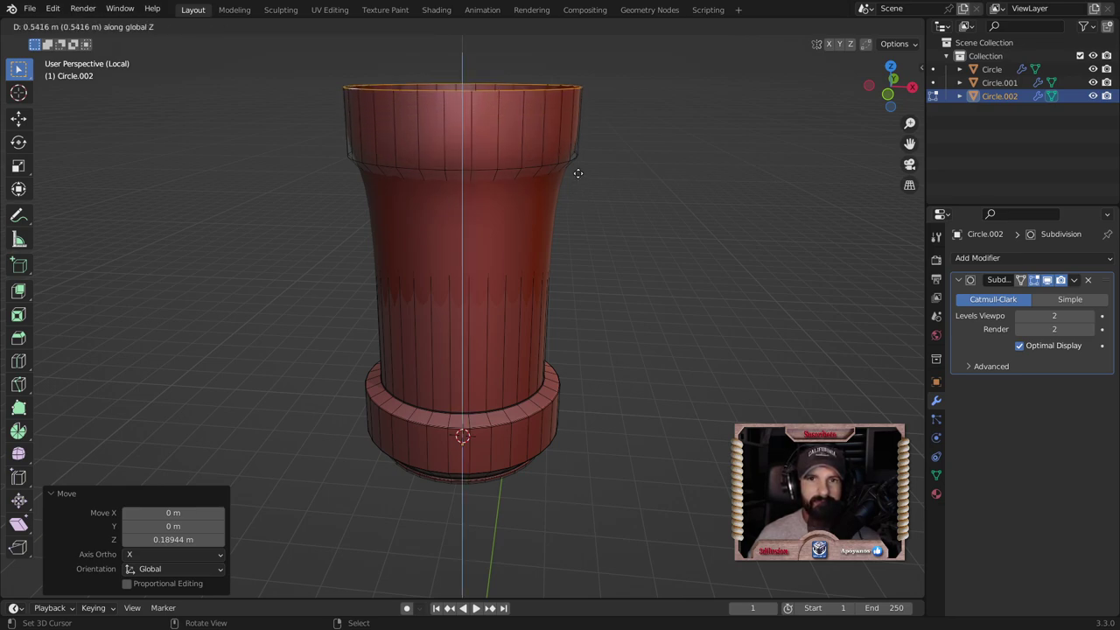
# Step: Extrude the tube's top loop upward and scale it in to form a narrower rim
pyautogui.click(579, 169)
pyautogui.press('s')
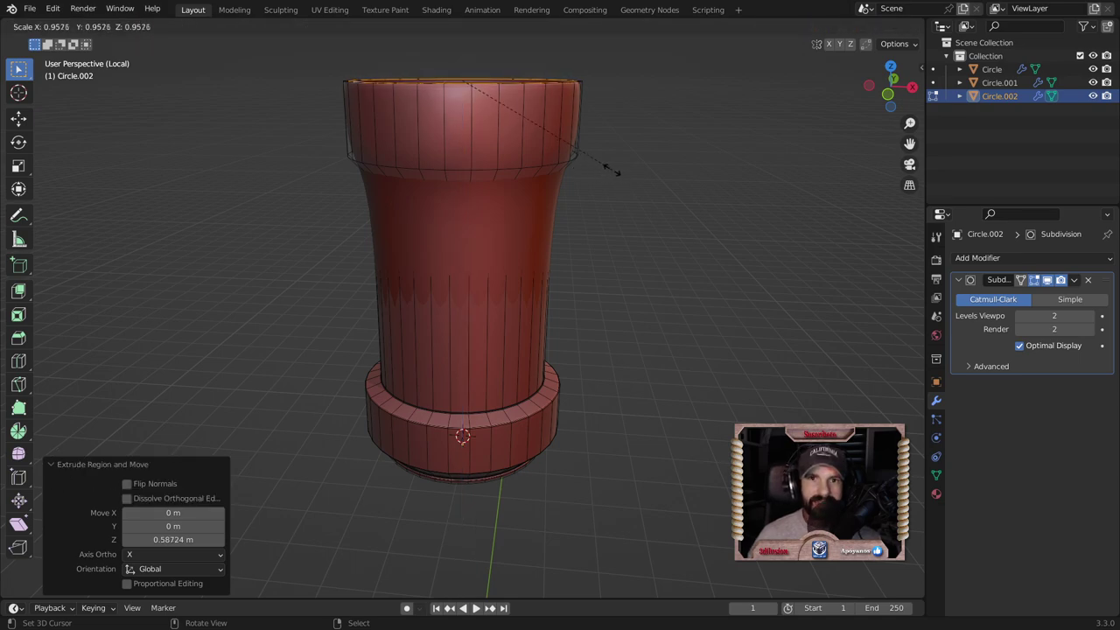
pyautogui.click(592, 158)
pyautogui.moveTo(592, 157)
pyautogui.mouseDown(button='middle')
pyautogui.moveTo(549, 316)
pyautogui.moveTo(534, 241)
pyautogui.mouseUp(button='middle')
# Step: Compare the unsmoothed and smoothed tube while selecting the top rim's edge loop
pyautogui.press('Tab')
pyautogui.press('Tab')
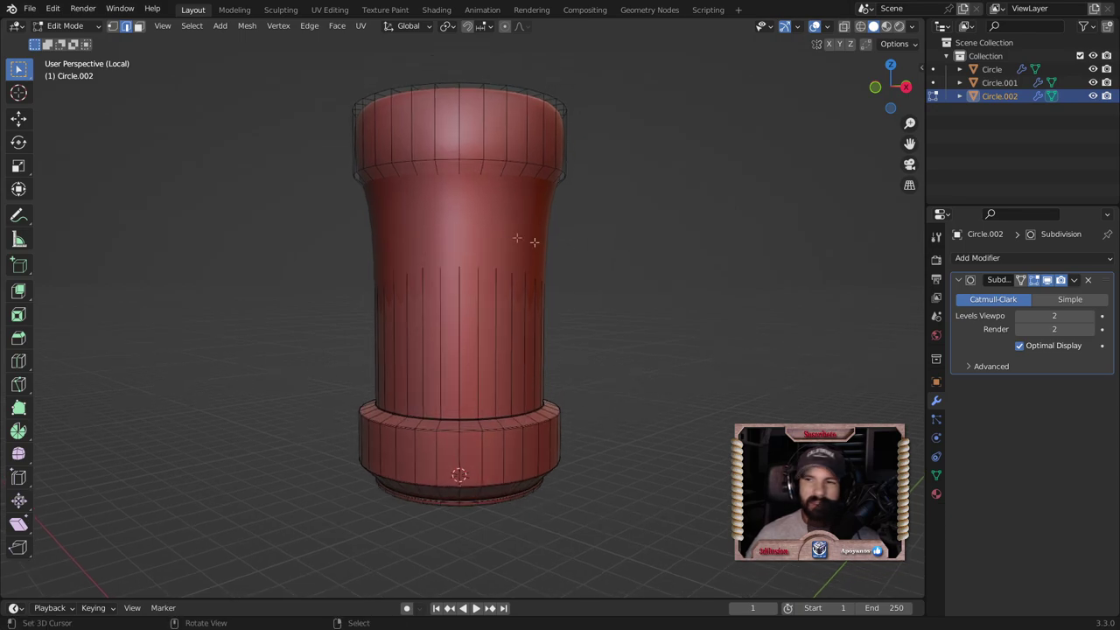
pyautogui.click(1048, 280)
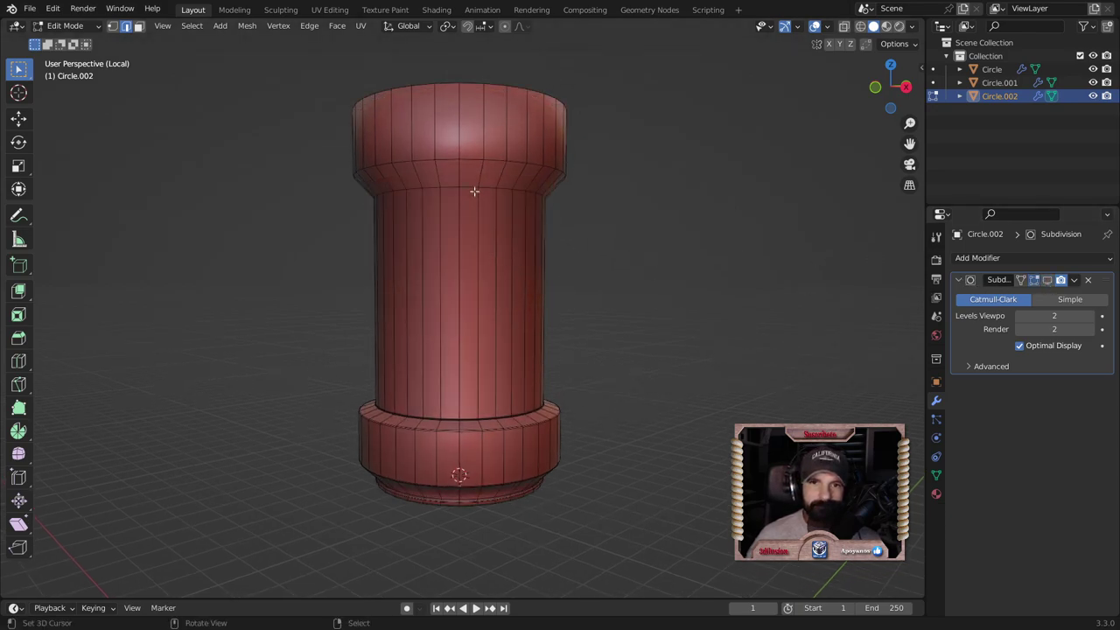
pyautogui.keyDown('alt'); pyautogui.keyDown('shift'); pyautogui.click(476, 159); pyautogui.keyUp('shift'); pyautogui.keyUp('alt')
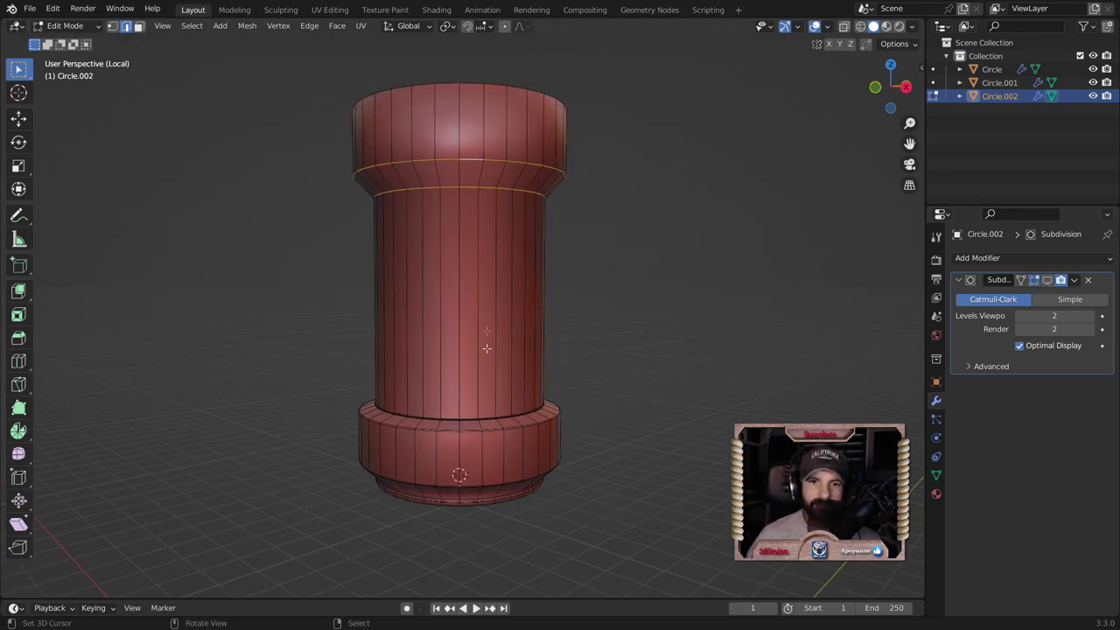
pyautogui.moveTo(505, 200)
pyautogui.mouseDown(button='middle')
pyautogui.moveTo(560, 263)
pyautogui.moveTo(645, 279)
pyautogui.moveTo(636, 252)
pyautogui.mouseUp(button='middle')
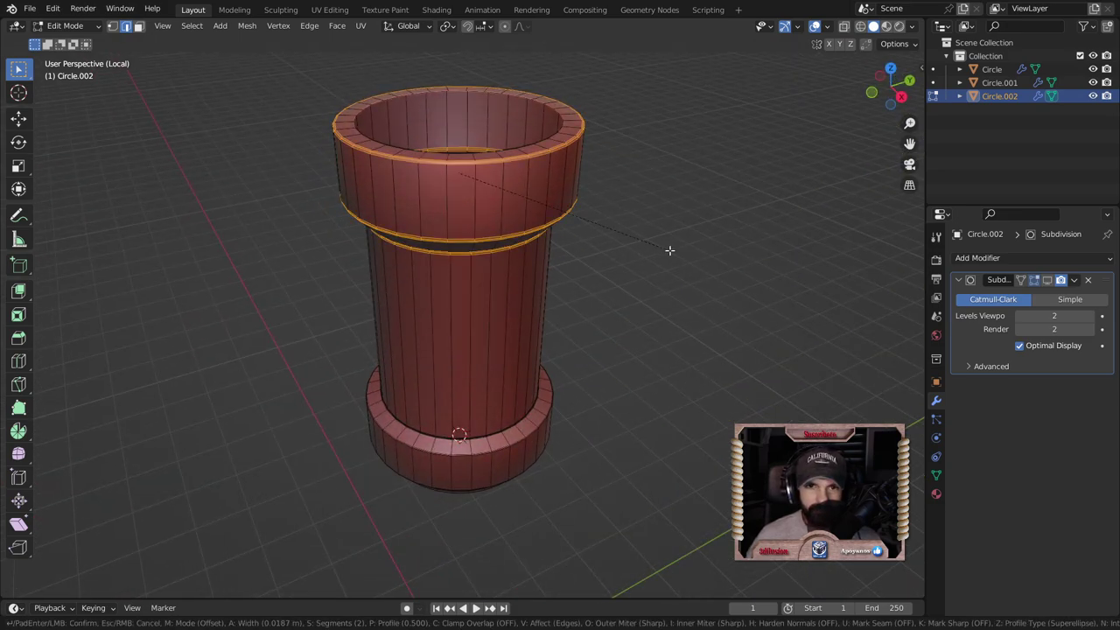
pyautogui.press('Tab')
pyautogui.scroll(4, 518, 265)
pyautogui.press('Tab')
pyautogui.scroll(1, 514, 263)
pyautogui.scroll(2, 510, 290)
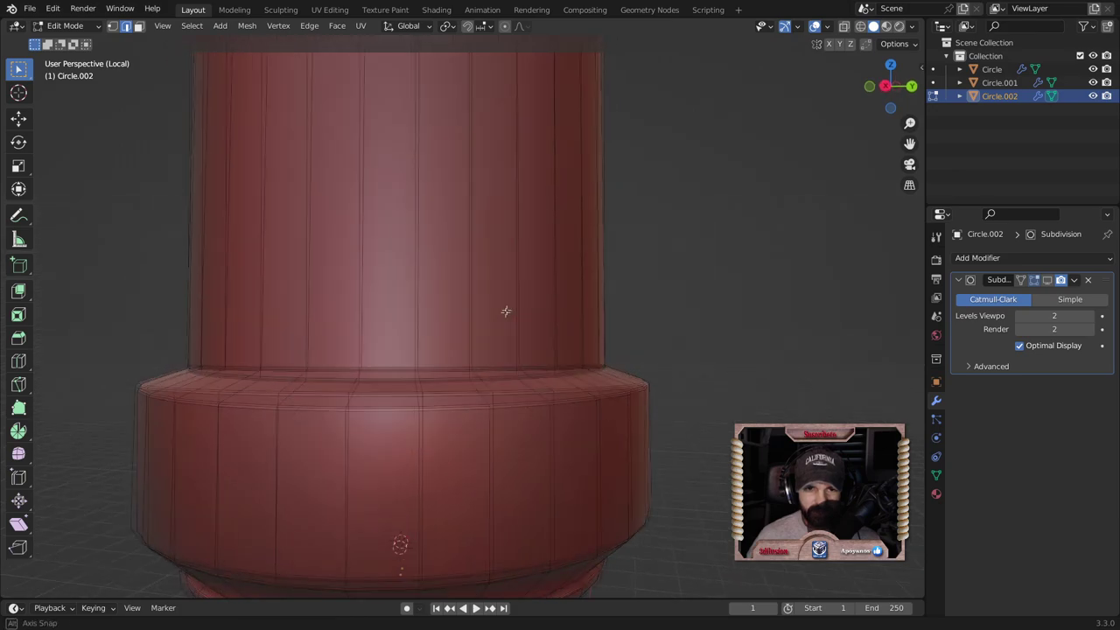
# Step: Dissolve the extra edge loop along the lower collar's ledge and leave Edit Mode
pyautogui.moveTo(507, 319); pyautogui.dragTo(496, 350, button='middle')
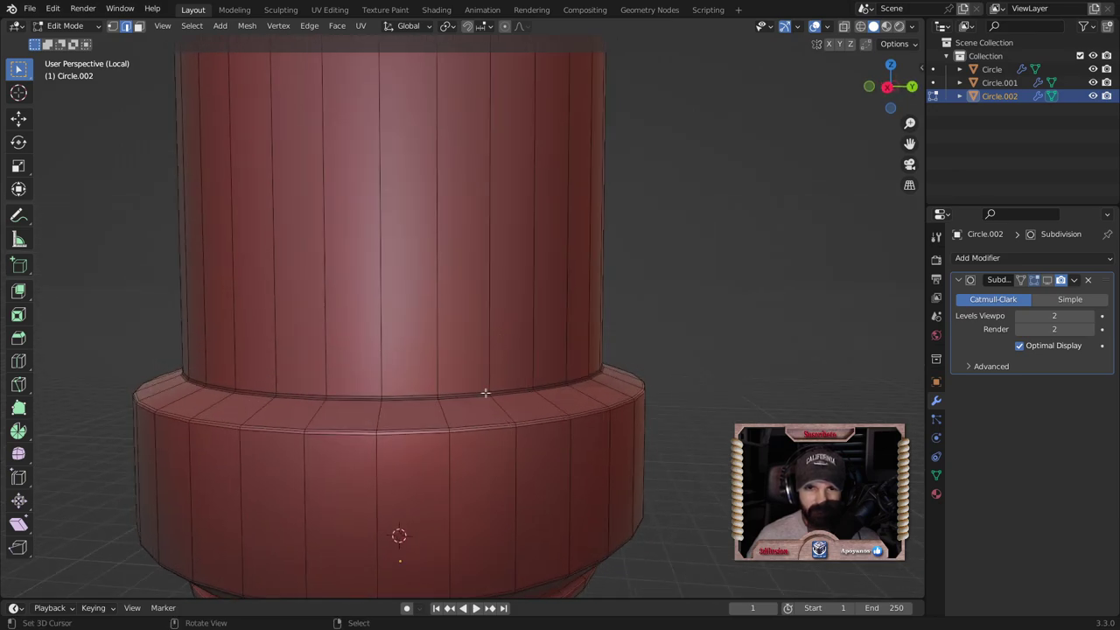
pyautogui.scroll(2, 486, 393)
pyautogui.moveTo(482, 391); pyautogui.dragTo(490, 347, button='middle')
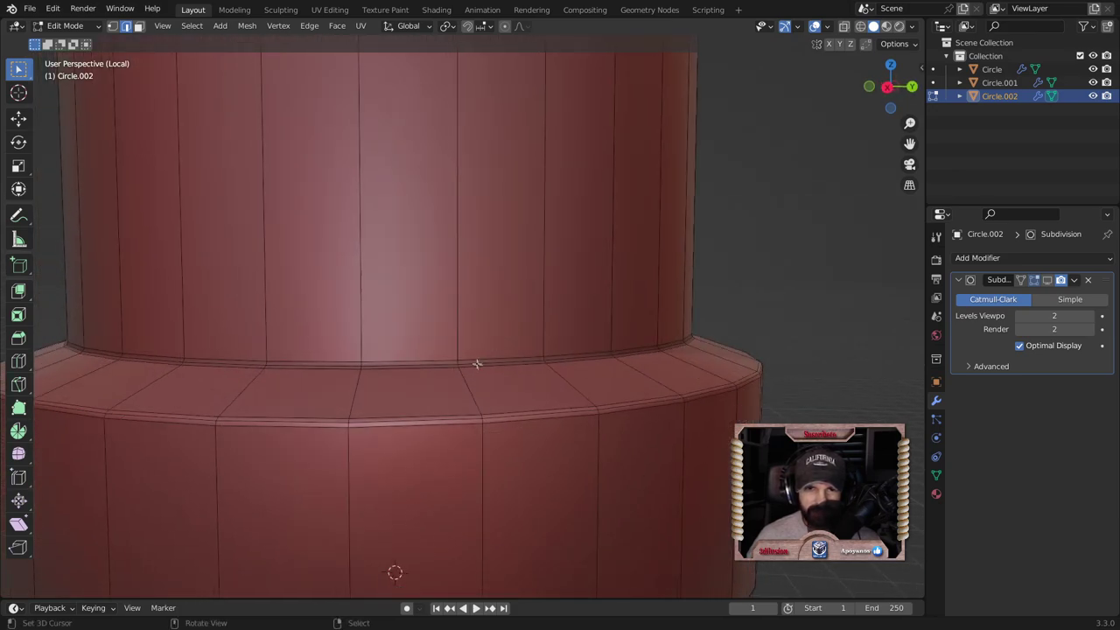
pyautogui.keyDown('alt'); pyautogui.click(476, 363); pyautogui.keyUp('alt')
pyautogui.press('x')
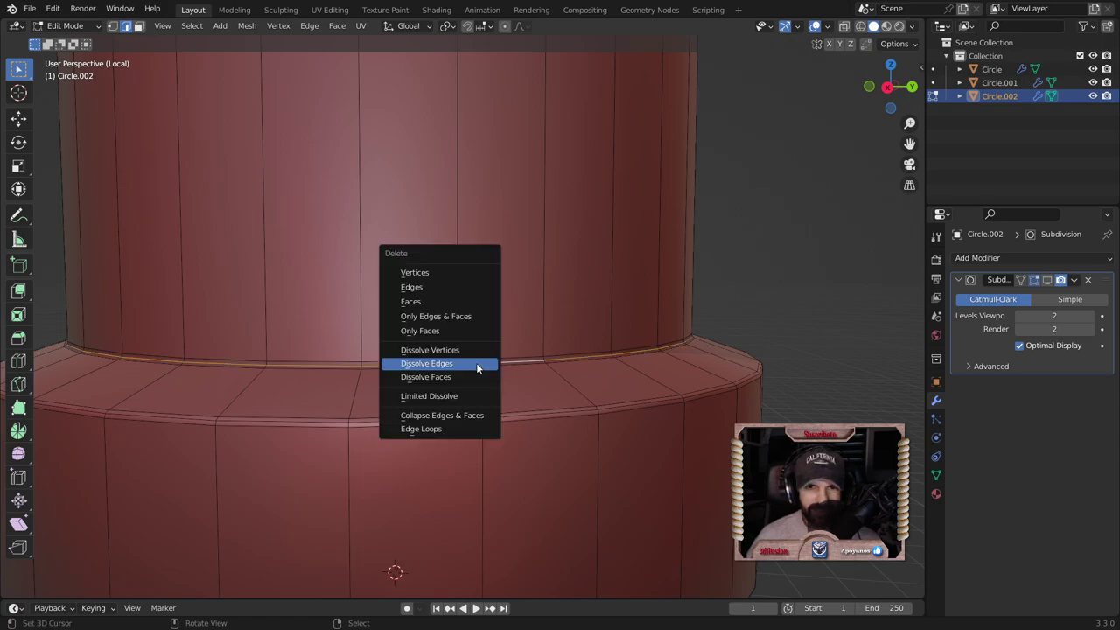
pyautogui.click(476, 362)
pyautogui.press('Tab')
# Step: Look over the whole tube, then switch to the right orthographic view
pyautogui.scroll(-5, 478, 360)
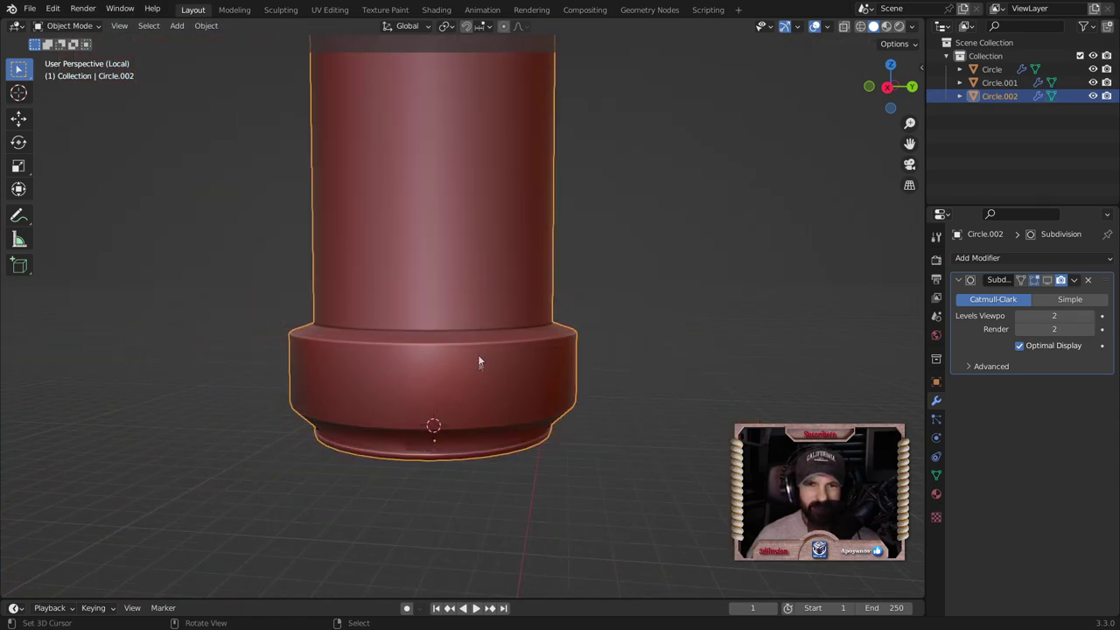
pyautogui.moveTo(469, 350)
pyautogui.mouseDown(button='middle')
pyautogui.moveTo(418, 361)
pyautogui.moveTo(472, 314)
pyautogui.moveTo(507, 318)
pyautogui.moveTo(493, 240)
pyautogui.moveTo(432, 310)
pyautogui.moveTo(440, 332)
pyautogui.moveTo(452, 245)
pyautogui.mouseUp(button='middle')
pyautogui.scroll(-4, 417, 357)
pyautogui.scroll(3, 473, 313)
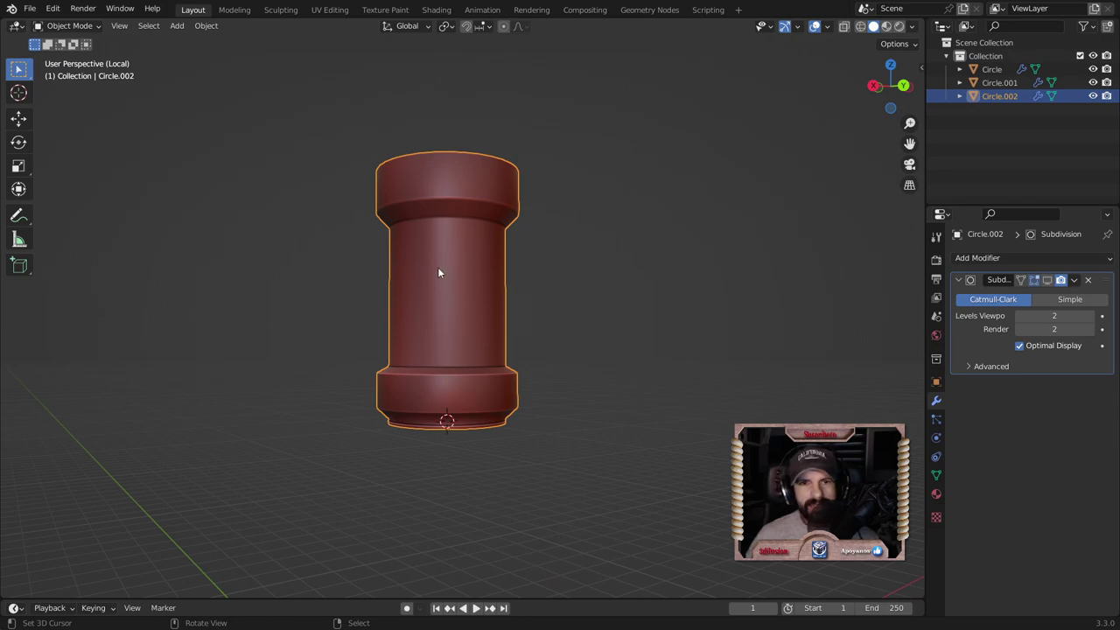
pyautogui.press('KP_3')
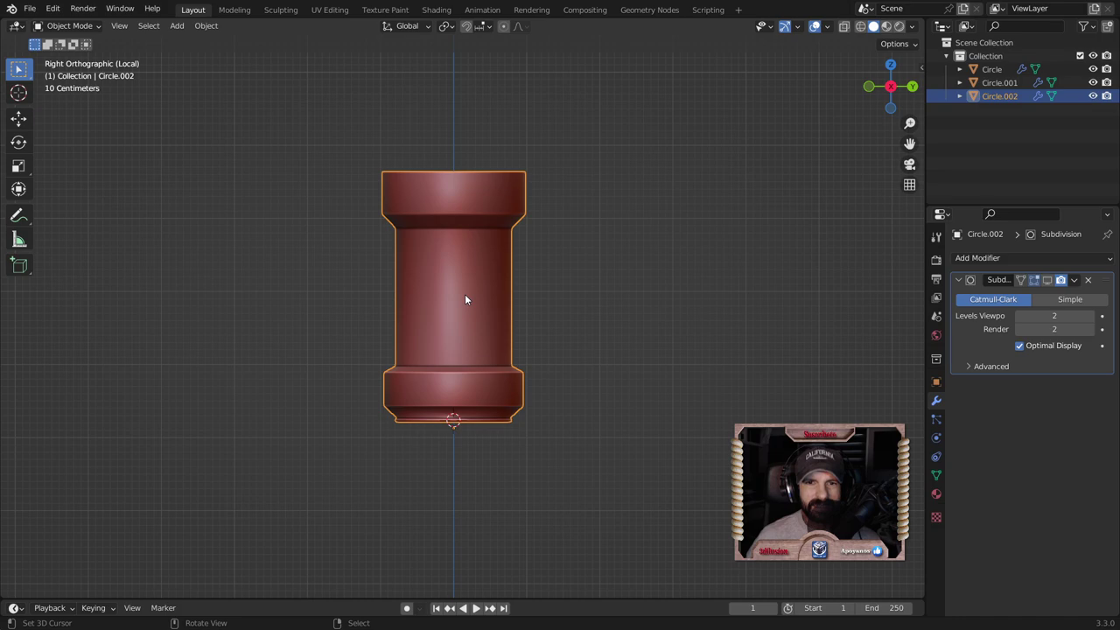
# Step: Select the whole upper tube piece together with the lower body piece
pyautogui.scroll(3, 464, 296)
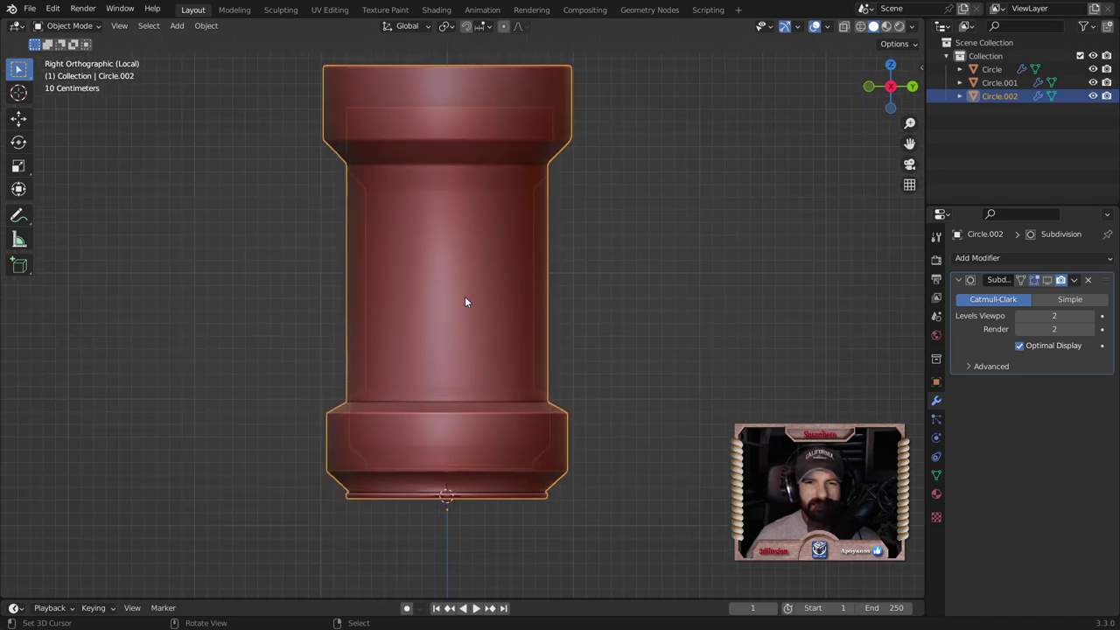
pyautogui.scroll(-3, 464, 302)
pyautogui.press('Tab')
pyautogui.scroll(-2, 463, 298)
pyautogui.moveTo(464, 298); pyautogui.dragTo(476, 341, button='middle')
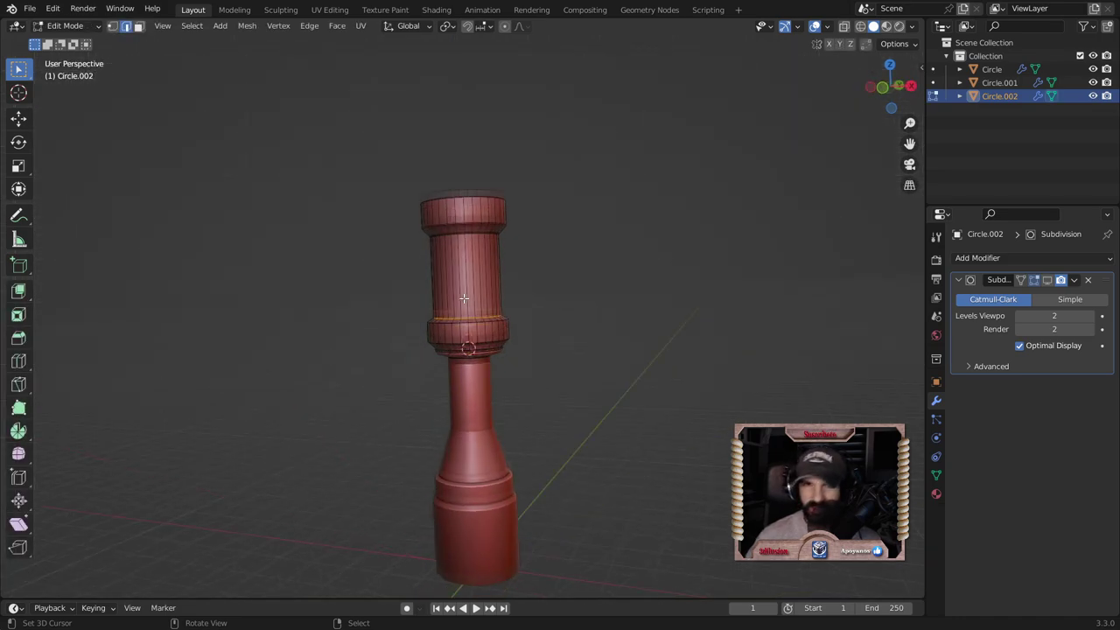
pyautogui.hotkey('ctrl', 'l')
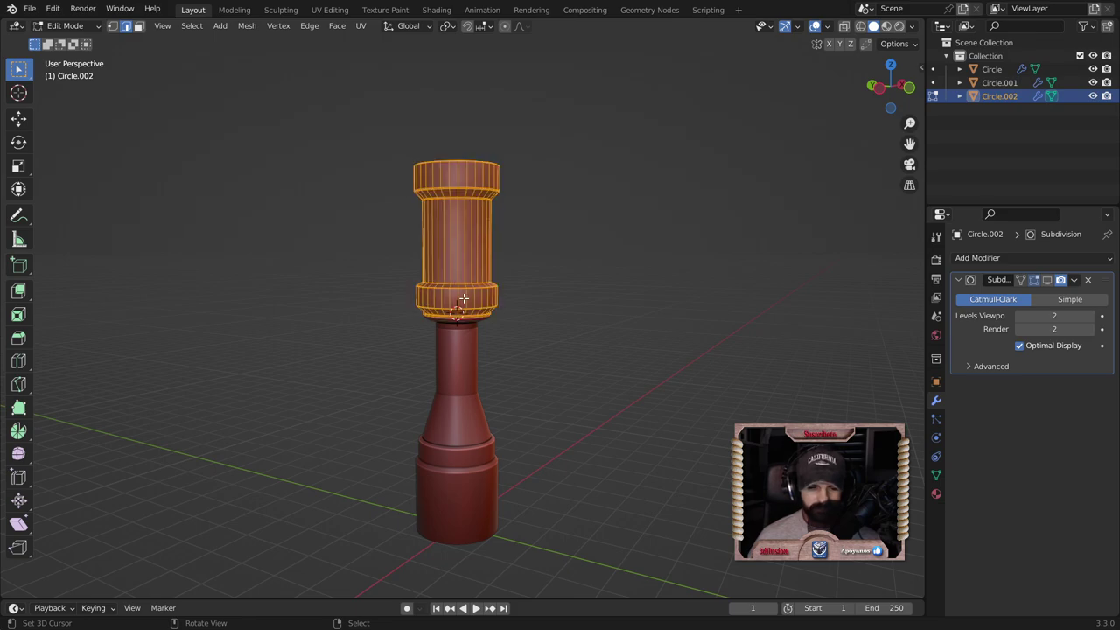
pyautogui.press('Tab')
pyautogui.keyDown('shift'); pyautogui.click(463, 376); pyautogui.keyUp('shift')
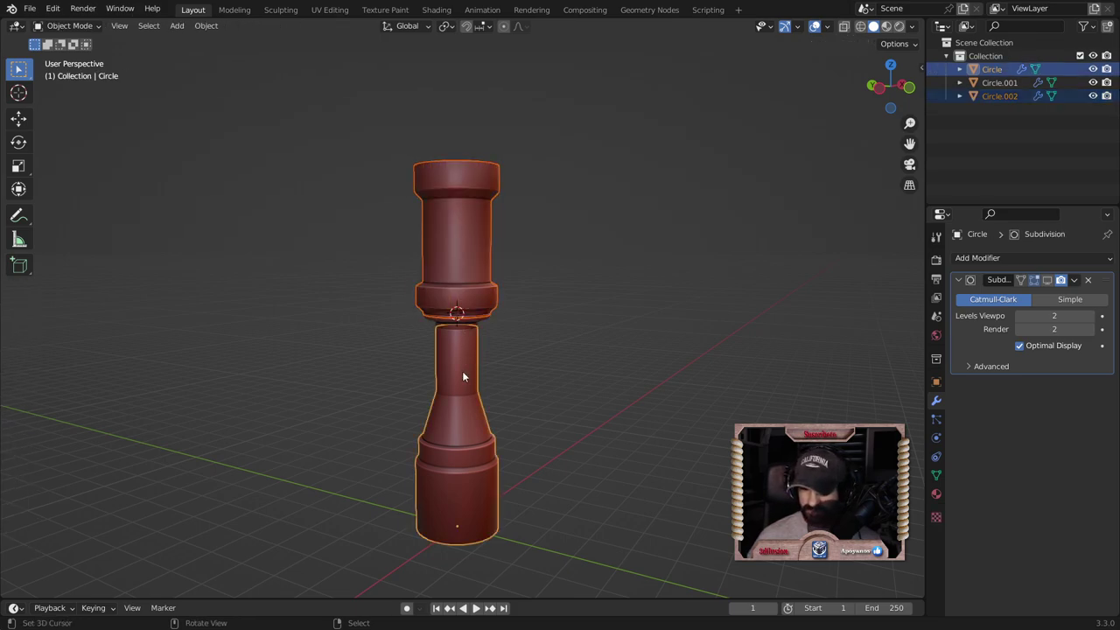
# Step: In front view, rotate Circle, Circle.001 and Circle.002 together by 90° so they lie horizontally
pyautogui.press('KP_1')
pyautogui.write('r')
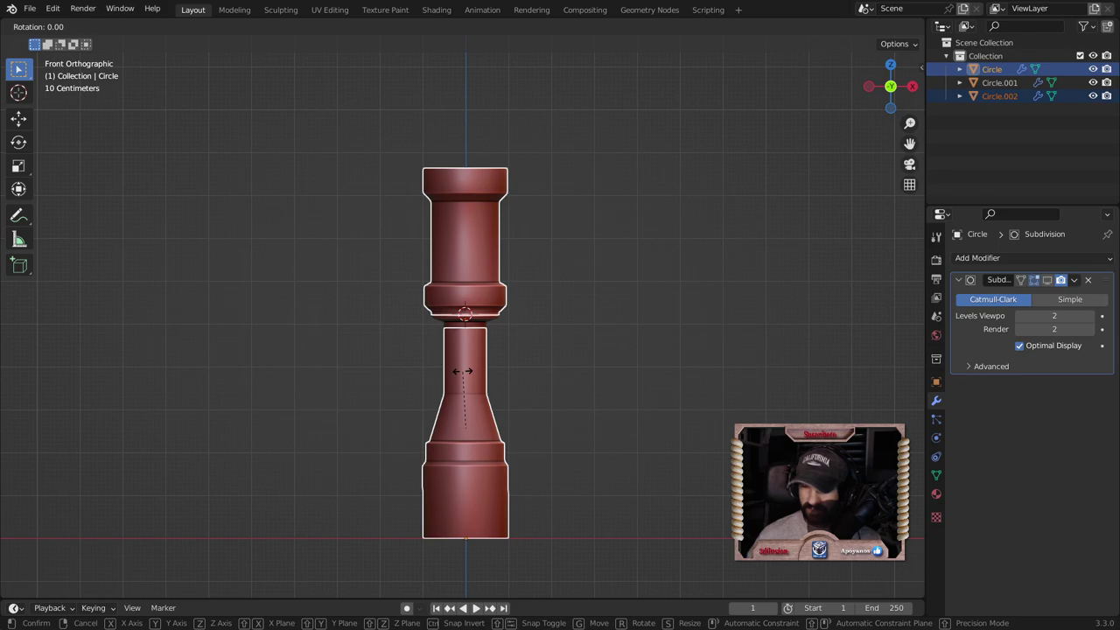
pyautogui.write('90')
pyautogui.press('Return')
pyautogui.hotkey('ctrl', 'z')
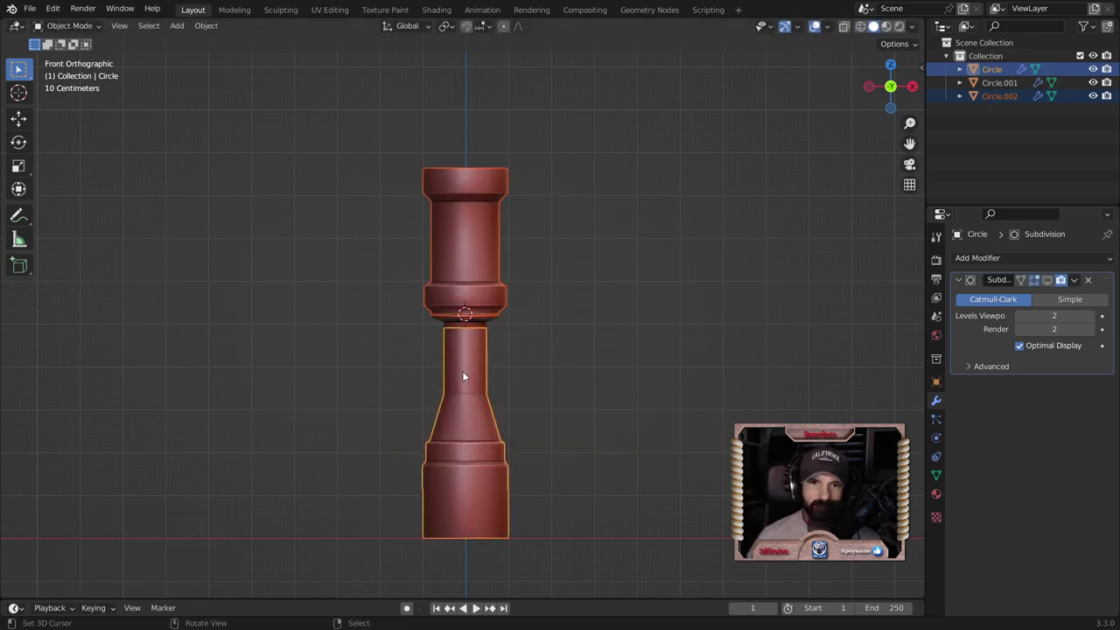
pyautogui.keyDown('shift'); pyautogui.click(453, 321); pyautogui.keyUp('shift')
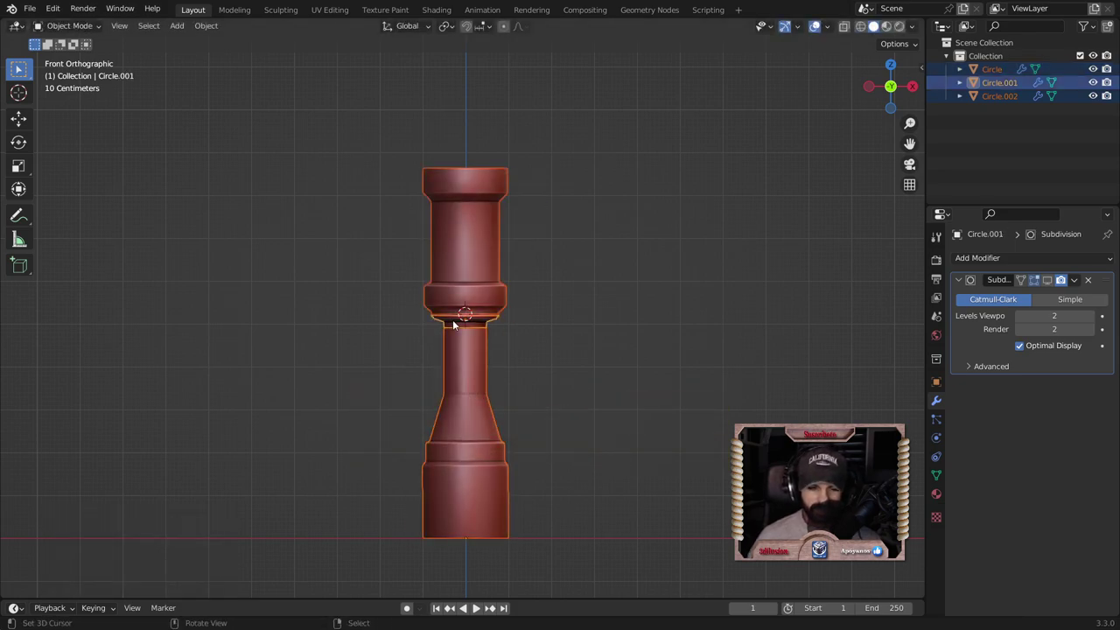
pyautogui.write('r90')
pyautogui.press('Return')
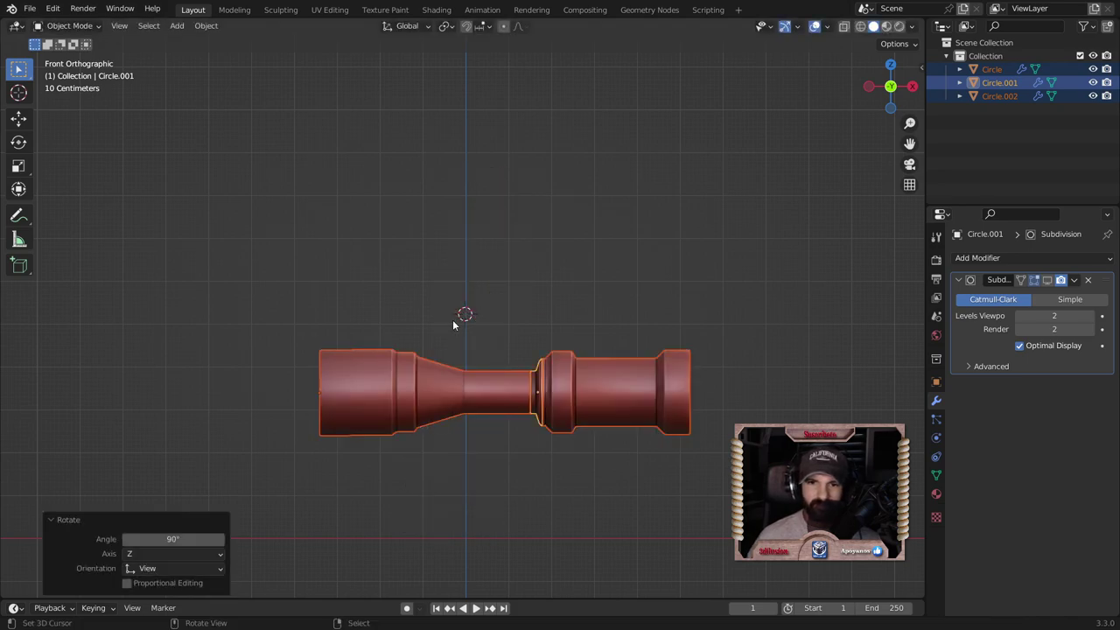
# Step: Center the horizontal scope in view and start editing the upper tube piece alone
pyautogui.scroll(2, 453, 325)
pyautogui.keyDown('shift'); pyautogui.moveTo(523, 413); pyautogui.dragTo(377, 297, button='middle'); pyautogui.keyUp('shift')
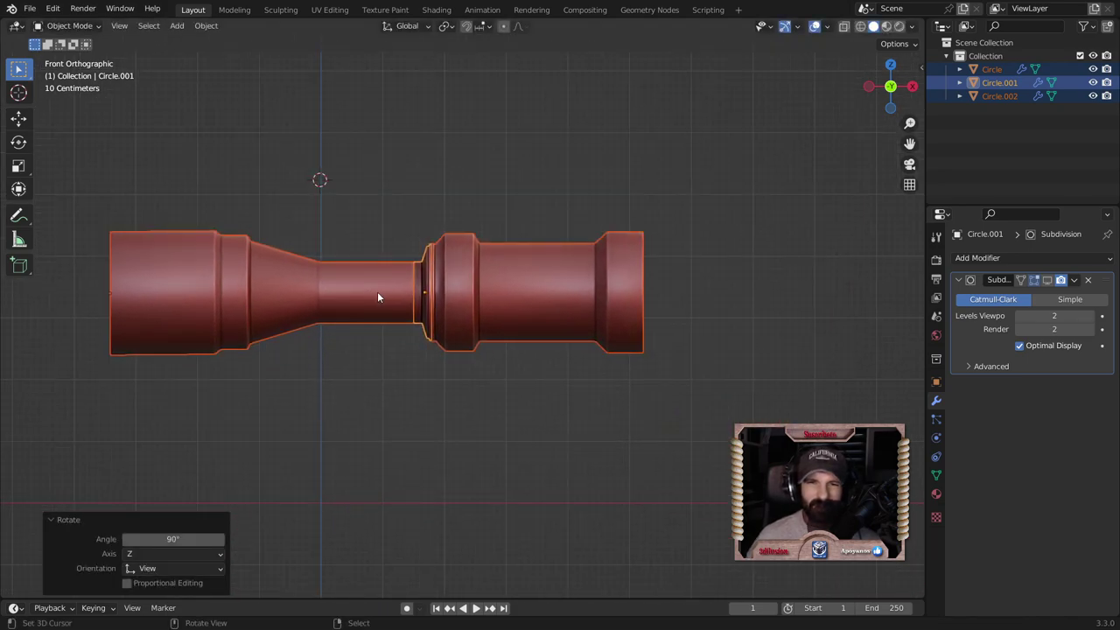
pyautogui.scroll(1, 525, 309)
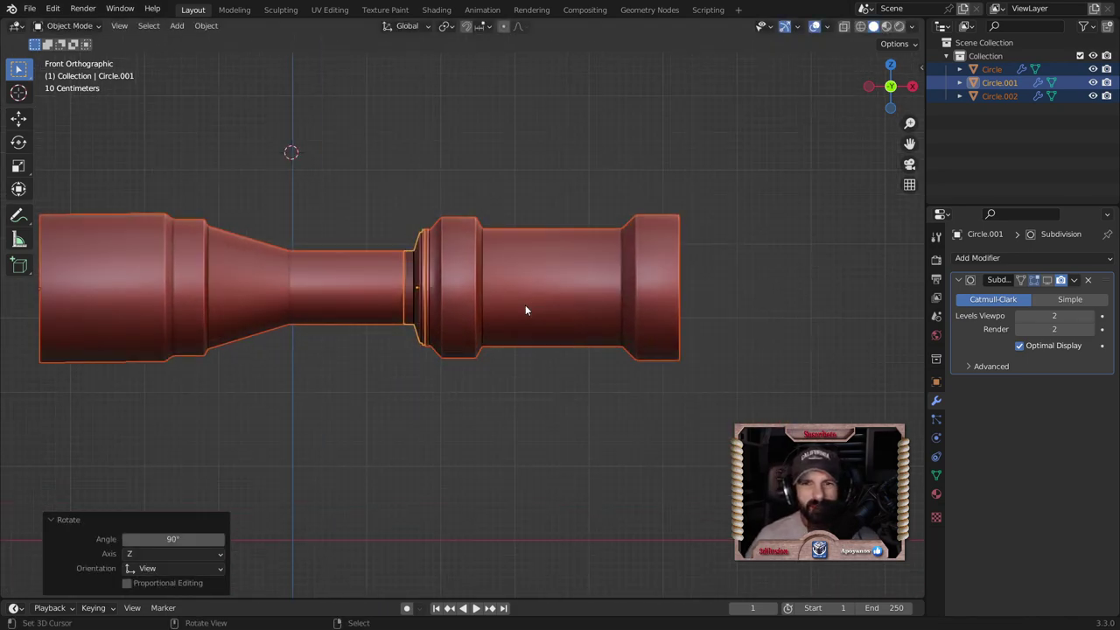
pyautogui.click(592, 322)
pyautogui.press('Tab')
# Step: Select the face loops of the rear section's middle band, excluding the end bevels
pyautogui.click(589, 300)
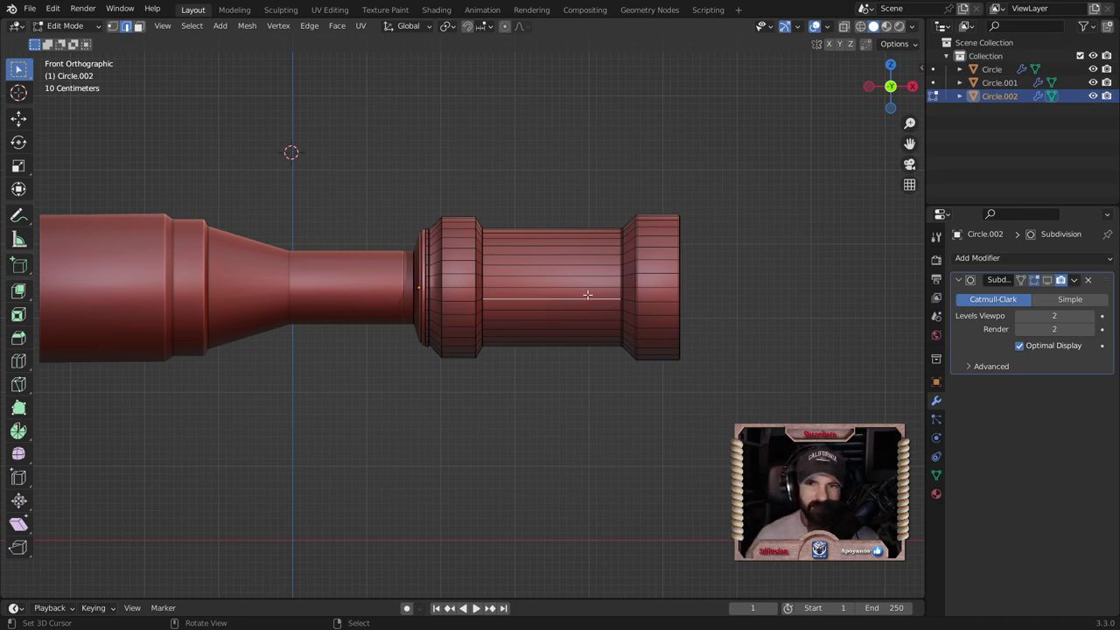
pyautogui.press('3')
pyautogui.click(583, 266)
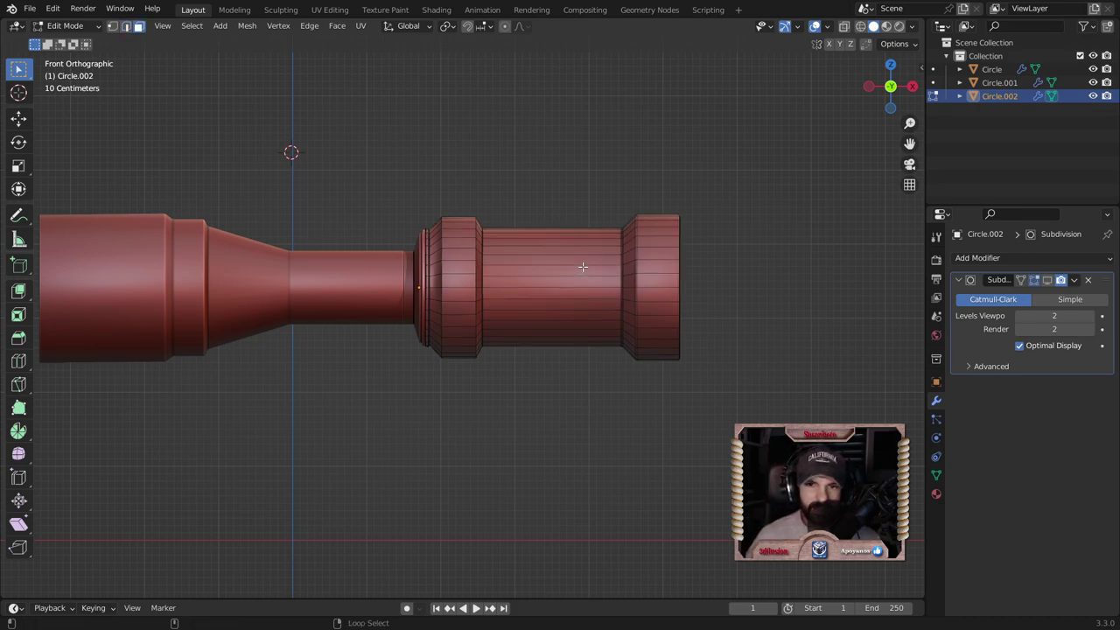
pyautogui.keyDown('alt'); pyautogui.click(583, 267); pyautogui.keyUp('alt')
pyautogui.press('ctrl+KP_Add')
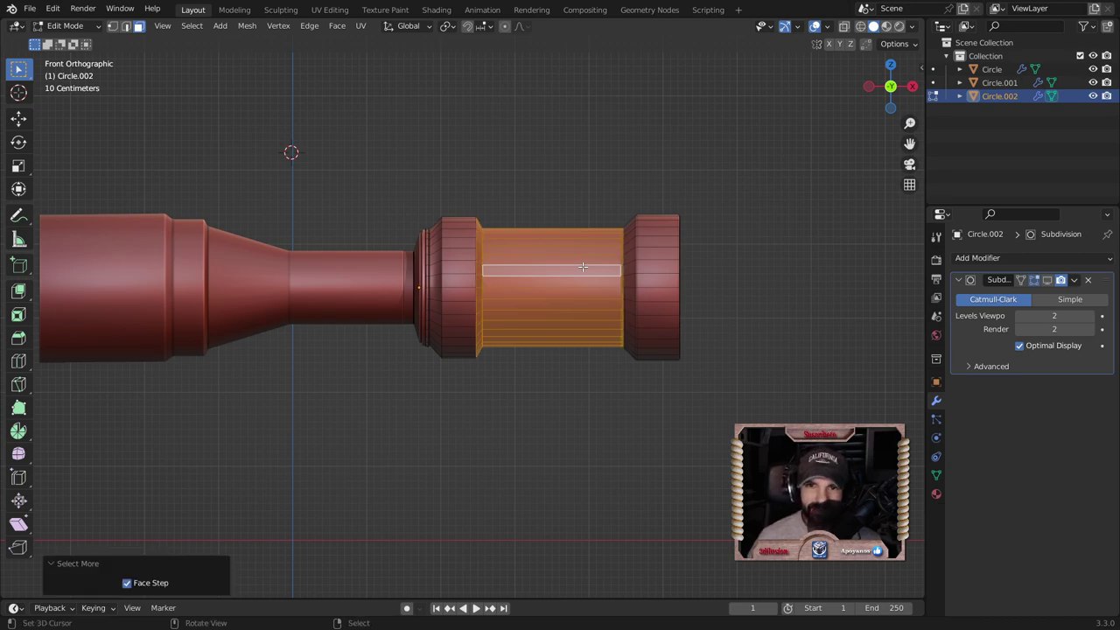
pyautogui.scroll(2, 582, 266)
pyautogui.scroll(1, 582, 267)
pyautogui.press('ctrl+KP_Subtract')
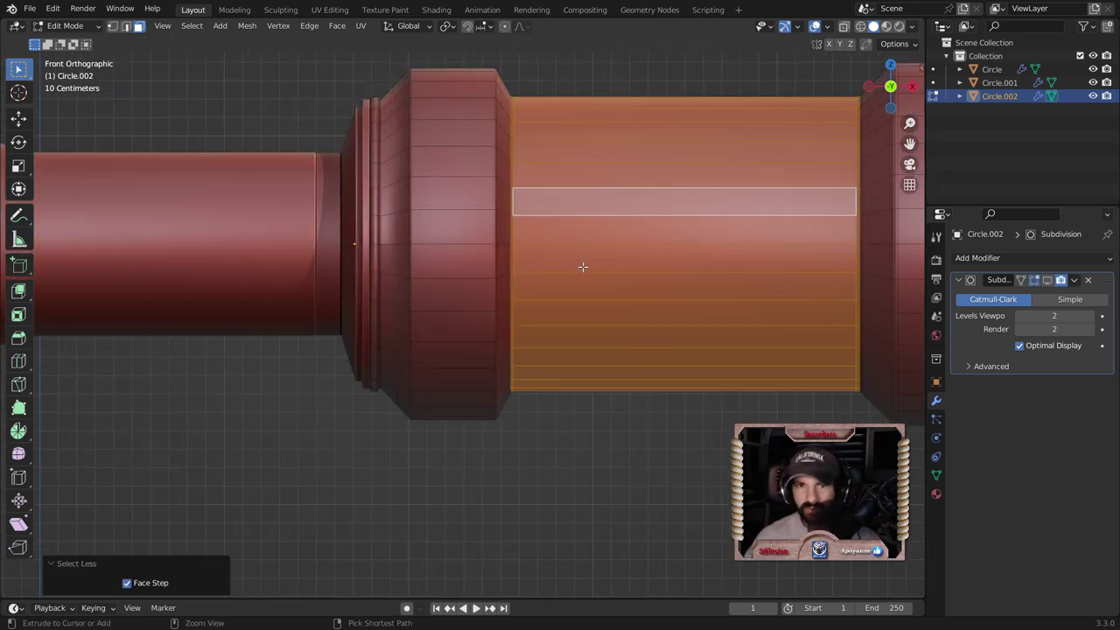
pyautogui.scroll(-2, 579, 266)
pyautogui.scroll(-1, 481, 356)
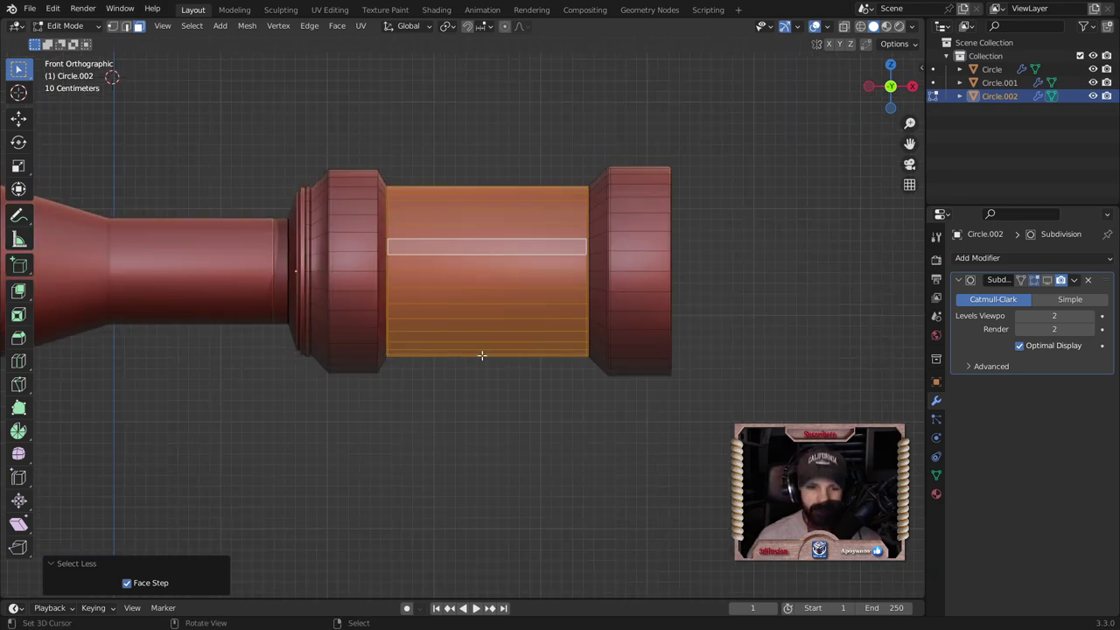
# Step: Scale the middle band faces to 0.929 along X
pyautogui.press('s')
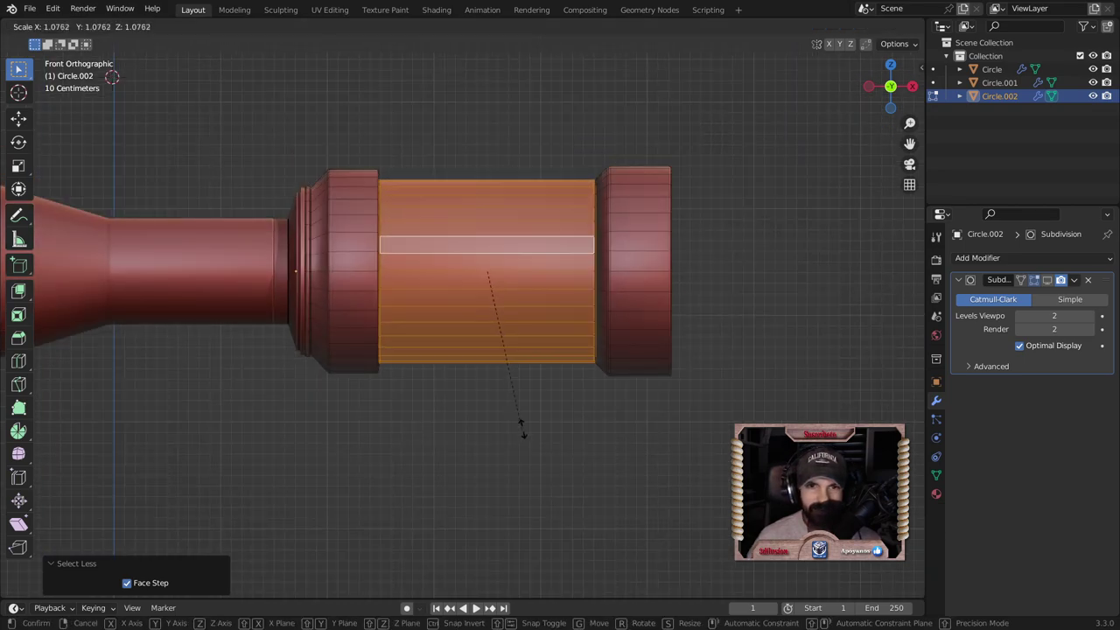
pyautogui.click(523, 430)
pyautogui.press('s')
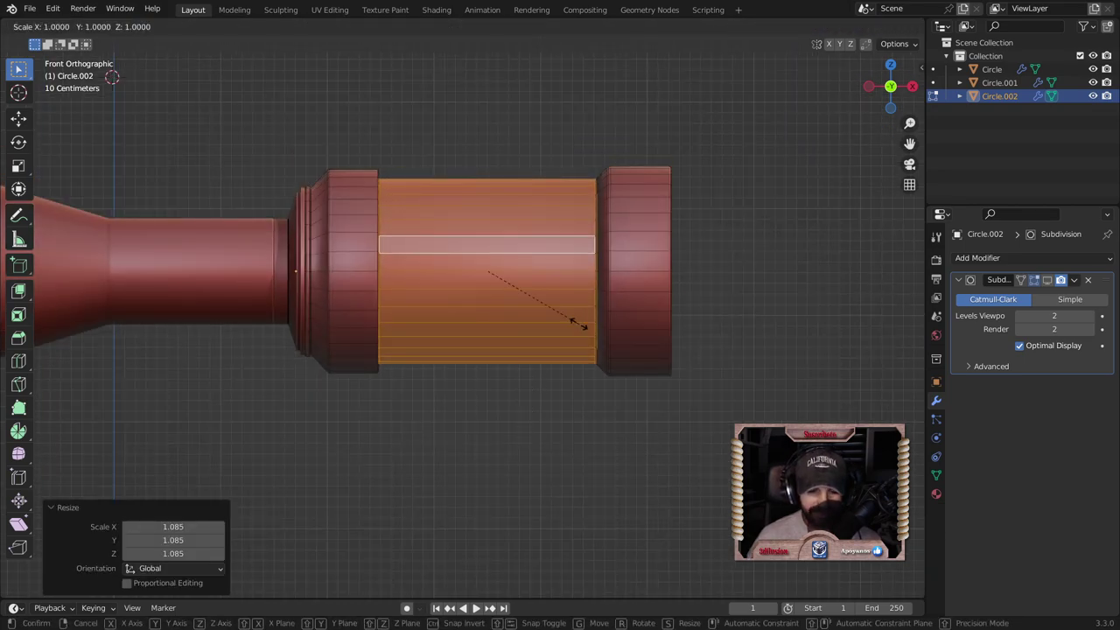
pyautogui.press('x')
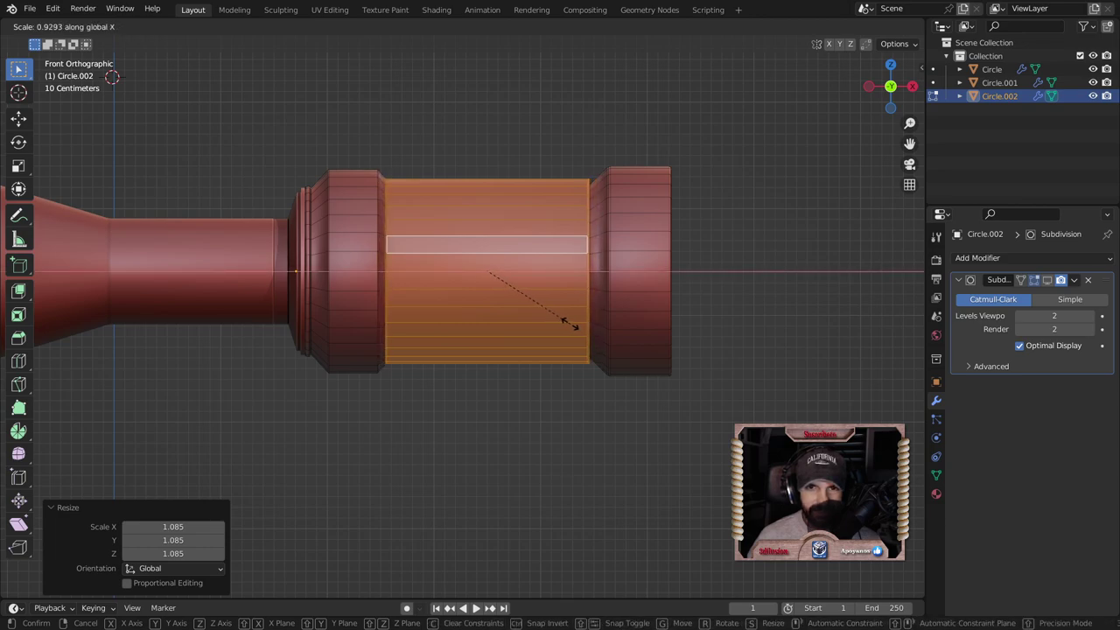
pyautogui.click(570, 323)
# Step: Shift the middle band about 0.033 m along X and return to Object Mode
pyautogui.click(21, 120)
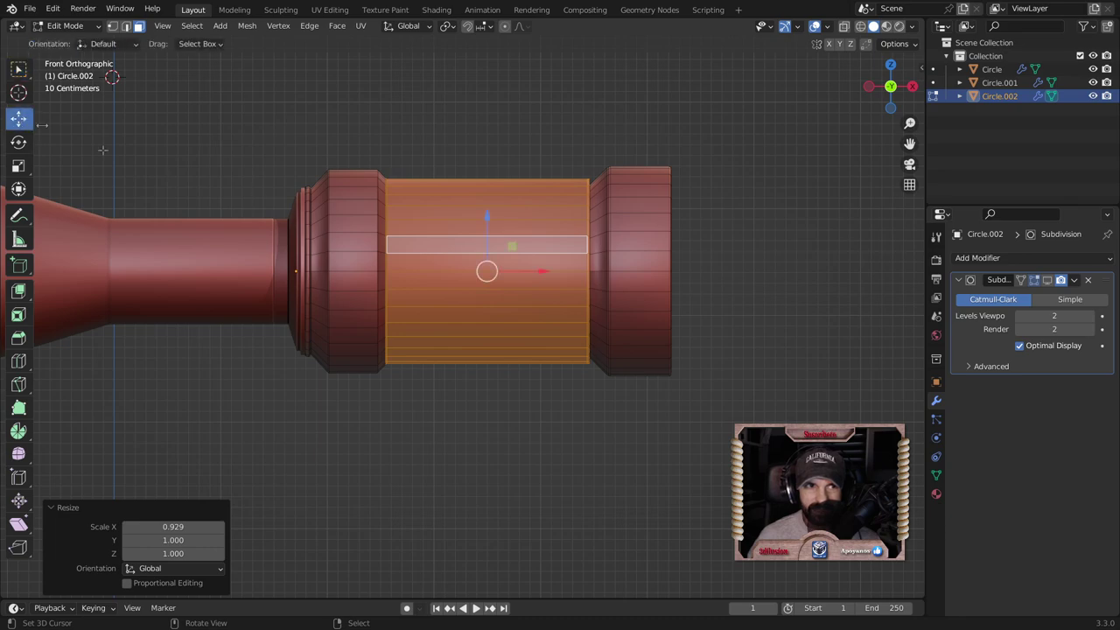
pyautogui.moveTo(510, 270); pyautogui.dragTo(522, 269)
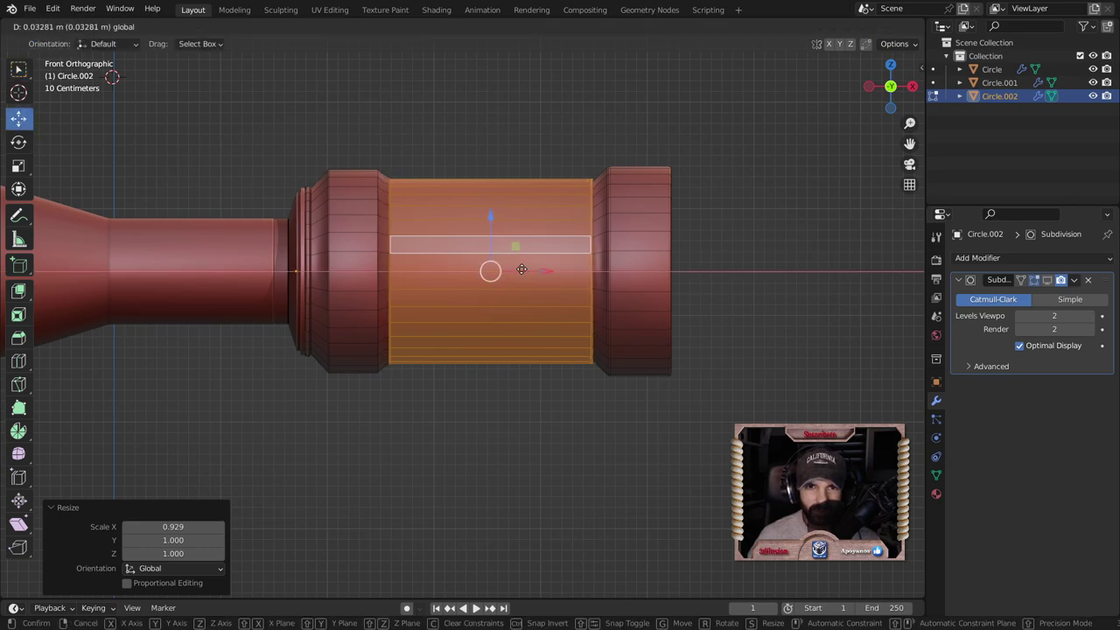
pyautogui.press('Tab')
pyautogui.scroll(-1, 676, 407)
pyautogui.moveTo(454, 295)
pyautogui.mouseDown(button='middle')
pyautogui.moveTo(487, 366)
pyautogui.moveTo(477, 282)
pyautogui.moveTo(549, 255)
pyautogui.moveTo(532, 327)
pyautogui.moveTo(432, 419)
pyautogui.moveTo(428, 467)
pyautogui.moveTo(486, 282)
pyautogui.mouseUp(button='middle')
pyautogui.click(562, 416)
# Step: Snap the cursor to the rear body section Circle.002 and scale it by 1.25
pyautogui.scroll(-3, 562, 416)
pyautogui.moveTo(562, 415)
pyautogui.mouseDown(button='middle')
pyautogui.moveTo(548, 389)
pyautogui.moveTo(487, 382)
pyautogui.moveTo(502, 429)
pyautogui.moveTo(590, 428)
pyautogui.mouseUp(button='middle')
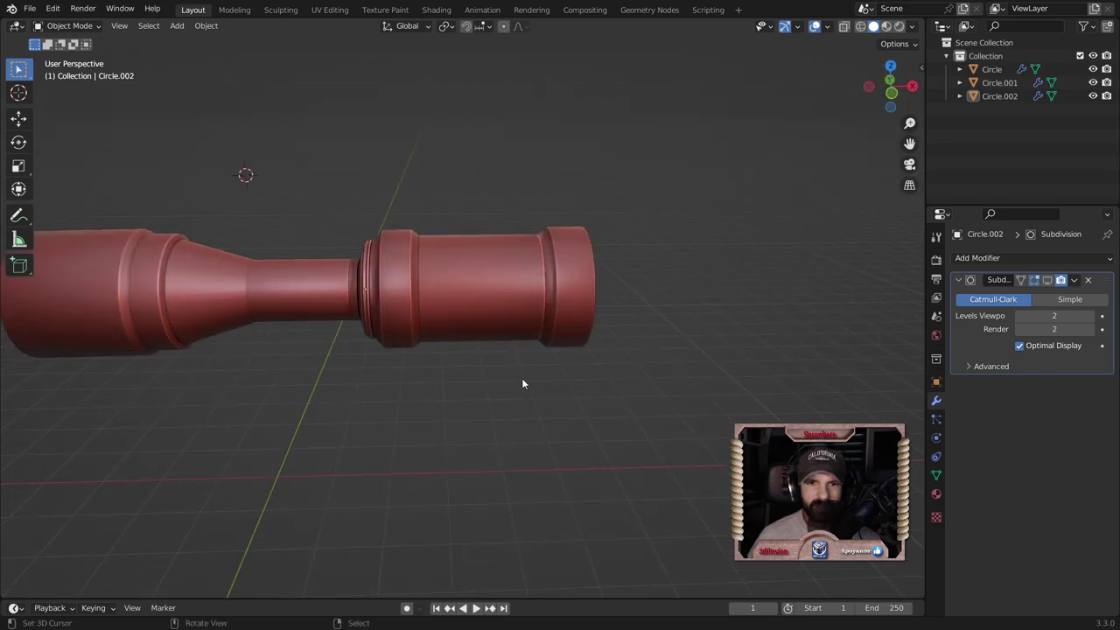
pyautogui.moveTo(512, 382)
pyautogui.mouseDown(button='middle')
pyautogui.moveTo(533, 395)
pyautogui.moveTo(518, 392)
pyautogui.mouseUp(button='middle')
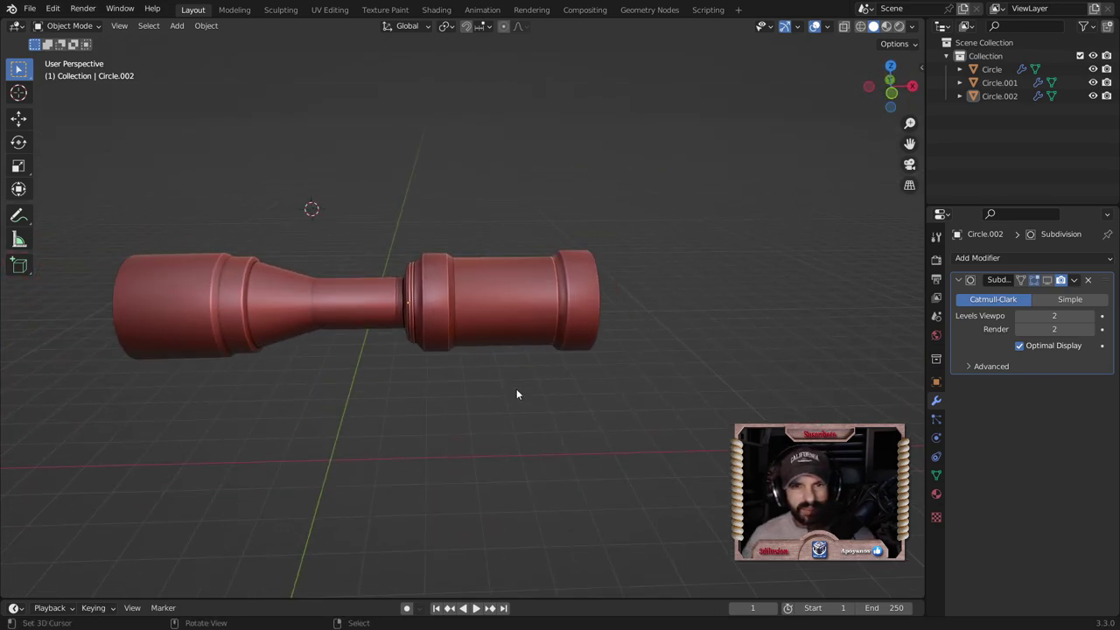
pyautogui.click(503, 337)
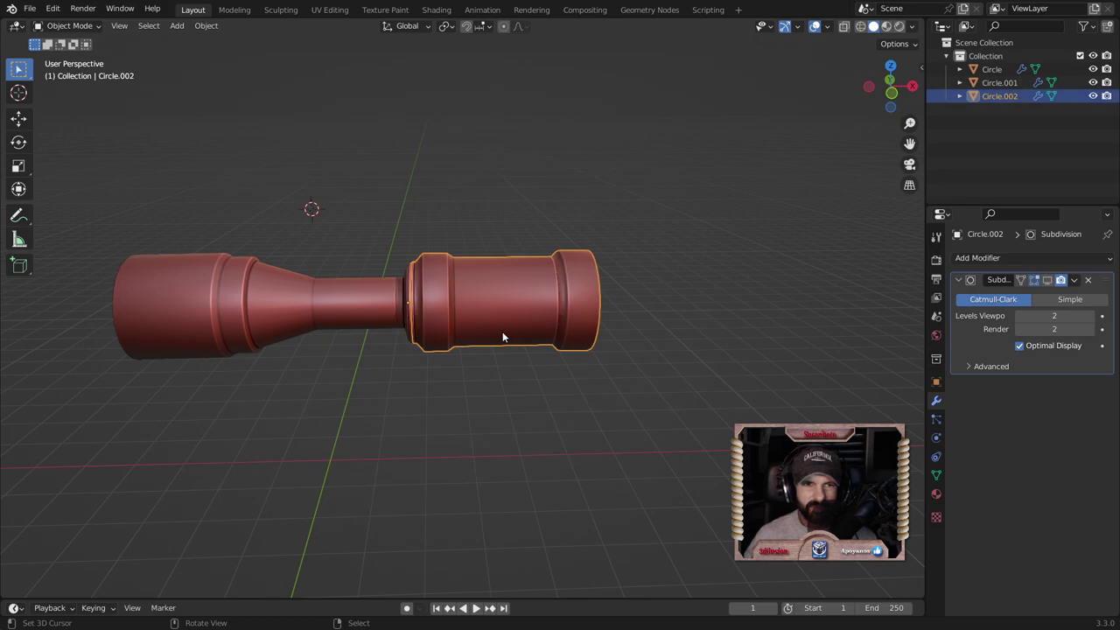
pyautogui.scroll(2, 503, 337)
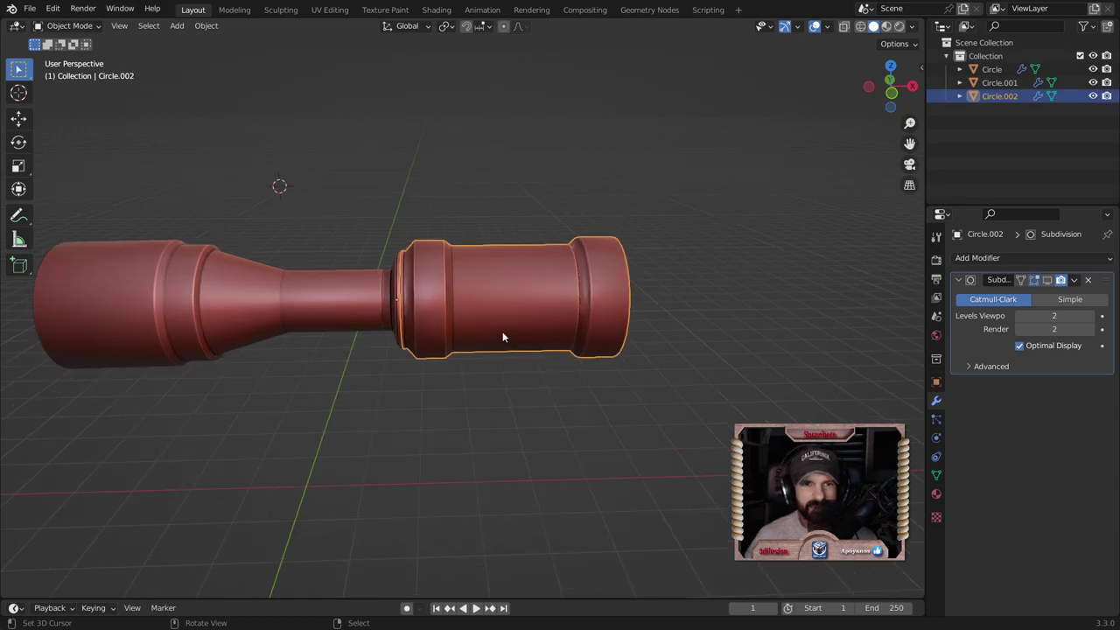
pyautogui.hotkey('shift', 's')
pyautogui.click(525, 466)
pyautogui.press('s')
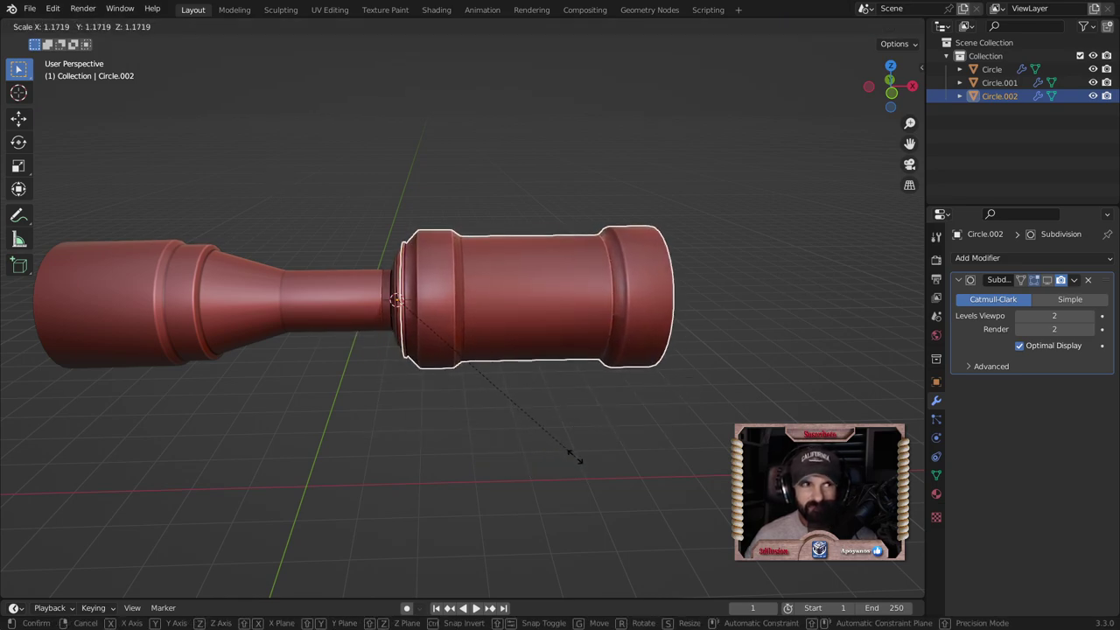
pyautogui.click(586, 466)
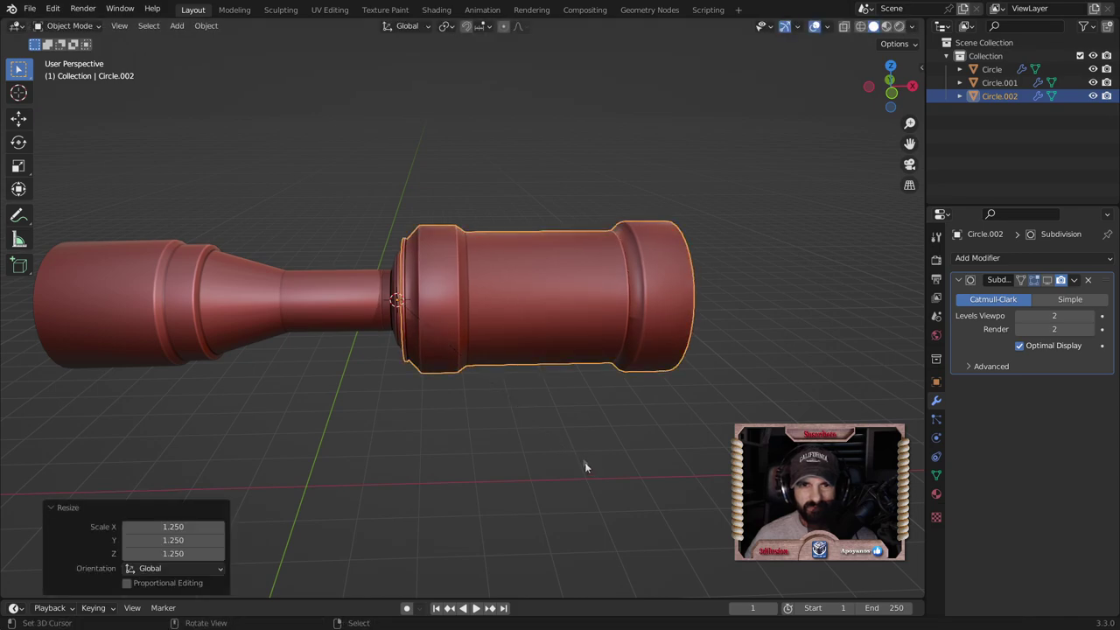
pyautogui.scroll(2, 525, 420)
pyautogui.moveTo(424, 368)
pyautogui.mouseDown(button='middle')
pyautogui.moveTo(438, 369)
pyautogui.moveTo(422, 365)
pyautogui.mouseUp(button='middle')
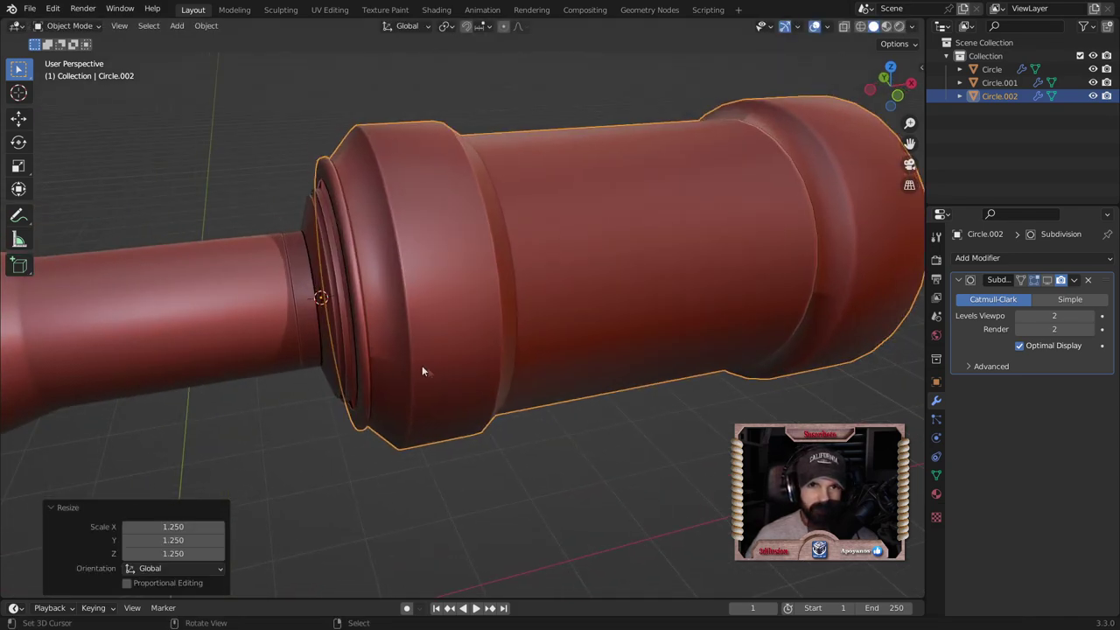
# Step: On the connecting piece Circle.001, select a face loop and grow it one step
pyautogui.click(339, 309)
pyautogui.press('Tab')
pyautogui.scroll(2, 339, 309)
pyautogui.moveTo(335, 310)
pyautogui.mouseDown(button='middle')
pyautogui.moveTo(482, 345)
pyautogui.moveTo(460, 349)
pyautogui.mouseUp(button='middle')
pyautogui.scroll(3, 460, 349)
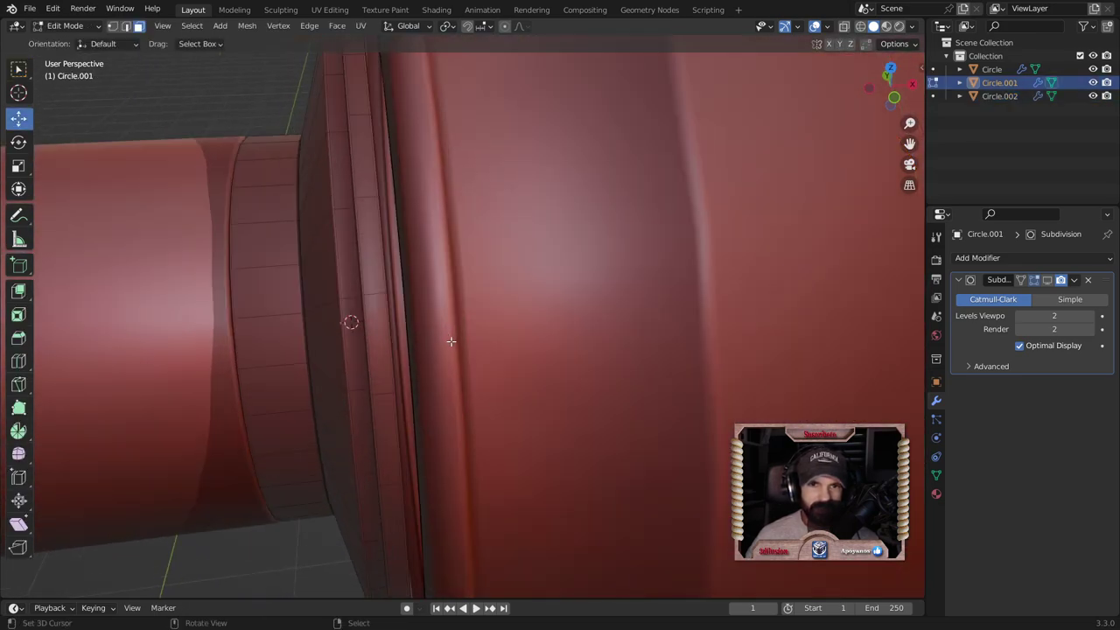
pyautogui.keyDown('alt'); pyautogui.click(372, 295); pyautogui.keyUp('alt')
pyautogui.press('ctrl+KP_Add')
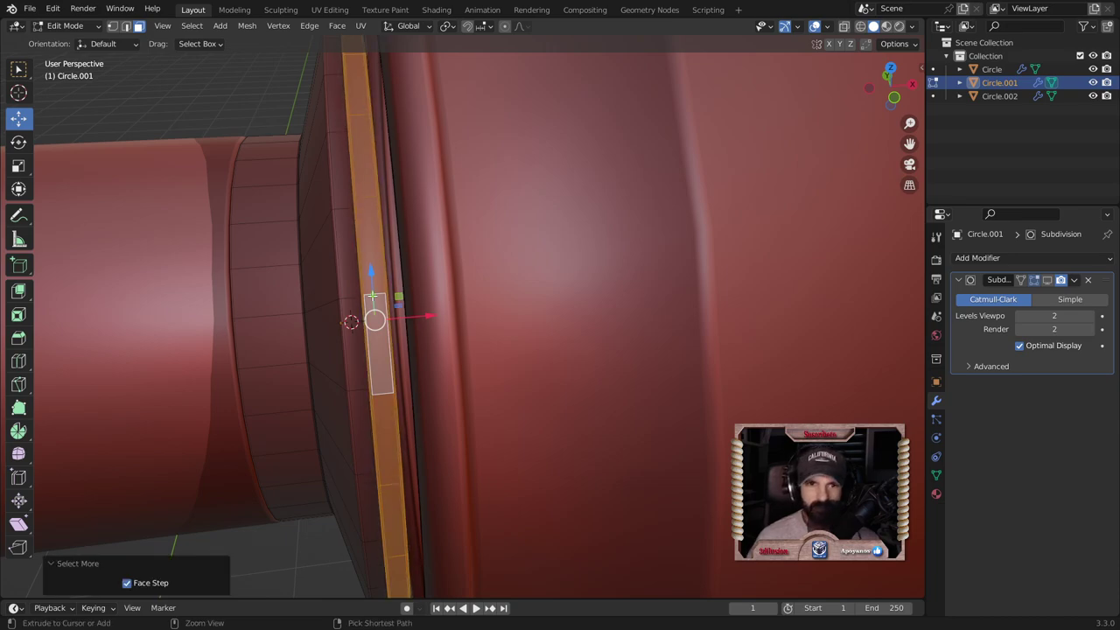
pyautogui.scroll(-3, 372, 296)
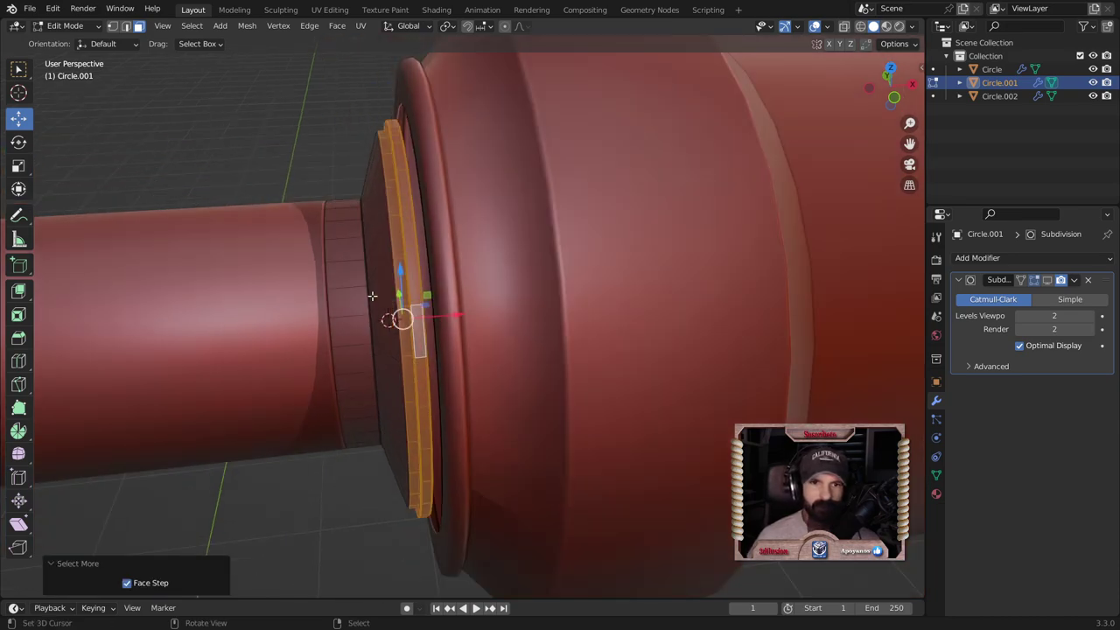
pyautogui.scroll(-1, 400, 315)
pyautogui.moveTo(431, 343); pyautogui.dragTo(530, 334, button='middle')
# Step: Snap the cursor to the selected faces and scale the ring outward
pyautogui.hotkey('shift', 's')
pyautogui.click(531, 411)
pyautogui.press('s')
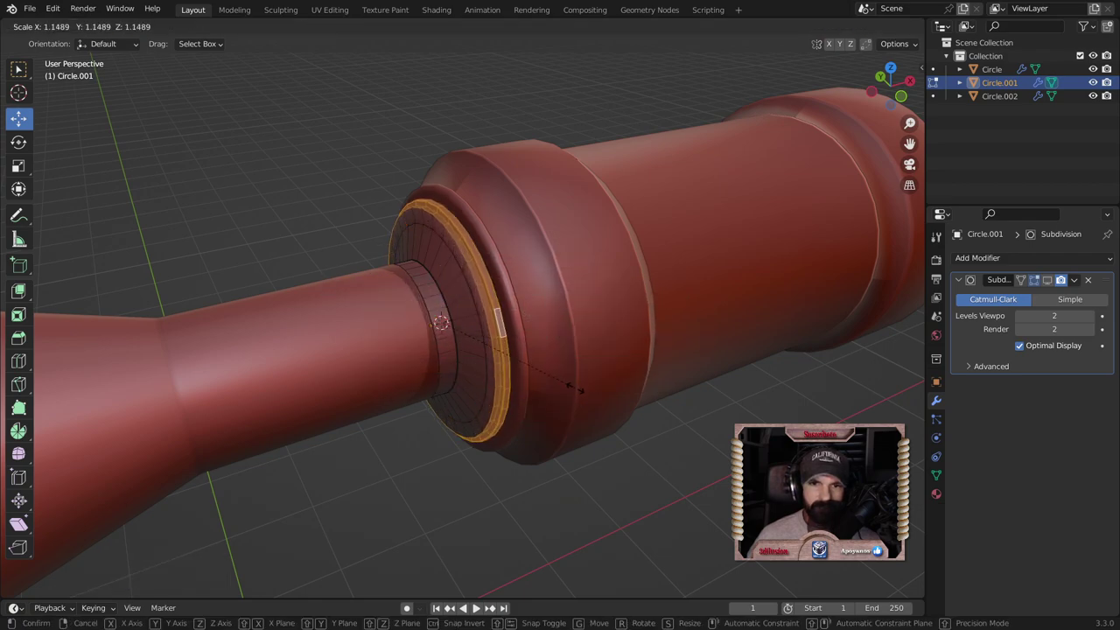
pyautogui.click(580, 391)
pyautogui.press('Tab')
# Step: Inspect the flange mesh of the connecting piece in Edit Mode
pyautogui.scroll(-5, 608, 355)
pyautogui.moveTo(608, 355); pyautogui.dragTo(672, 449, button='middle')
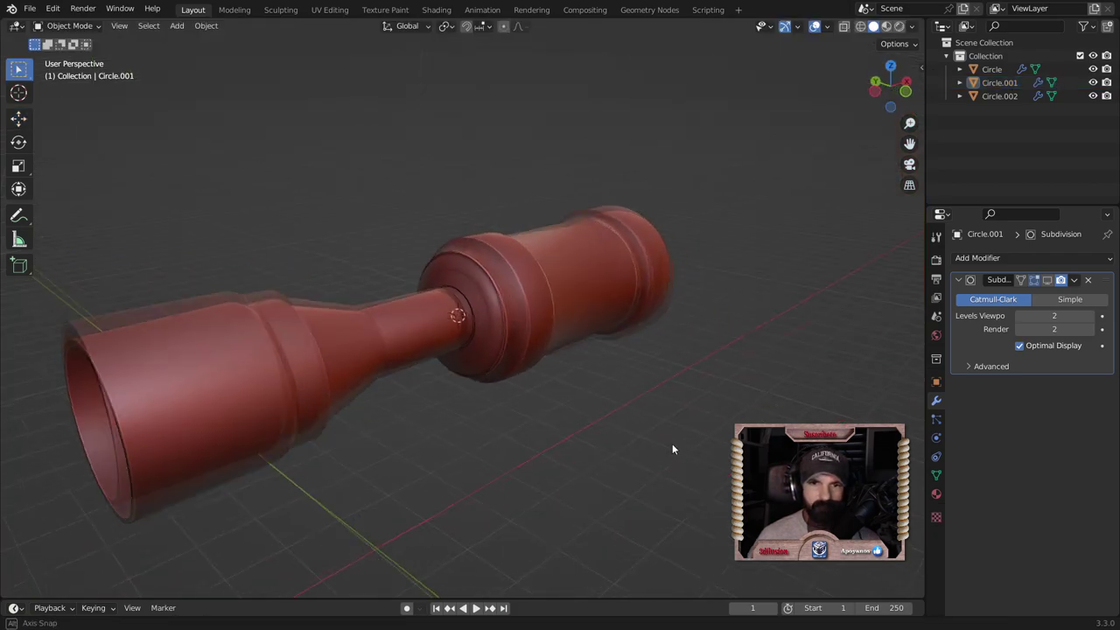
pyautogui.scroll(2, 569, 428)
pyautogui.scroll(2, 567, 427)
pyautogui.scroll(2, 567, 427)
pyautogui.scroll(2, 591, 416)
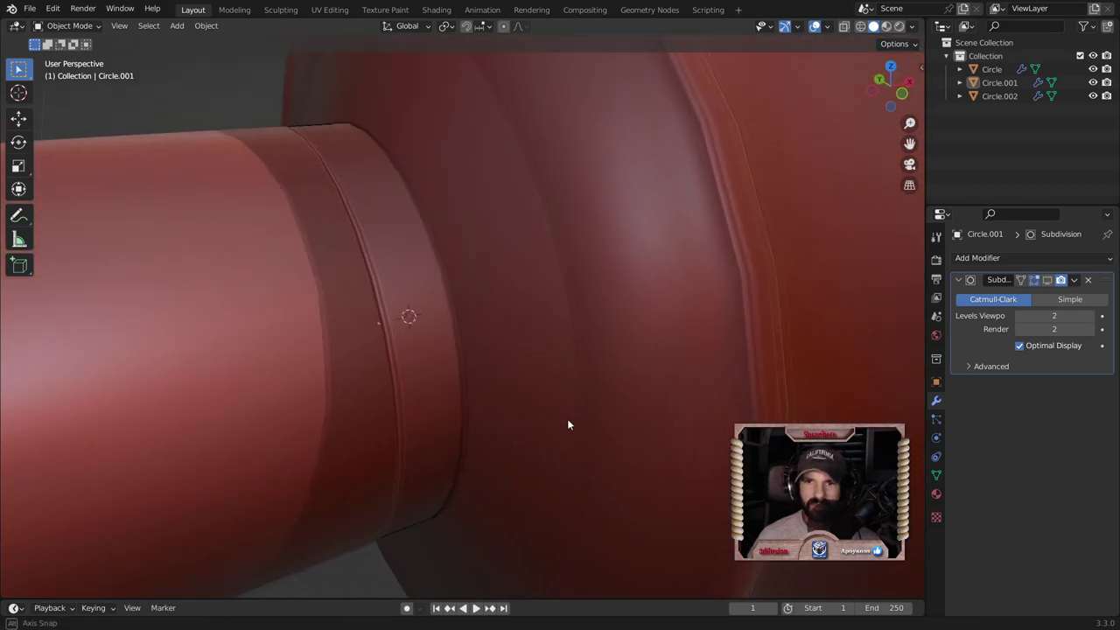
pyautogui.press('Tab')
pyautogui.moveTo(568, 415)
pyautogui.mouseDown(button='middle')
pyautogui.moveTo(555, 392)
pyautogui.moveTo(592, 368)
pyautogui.mouseUp(button='middle')
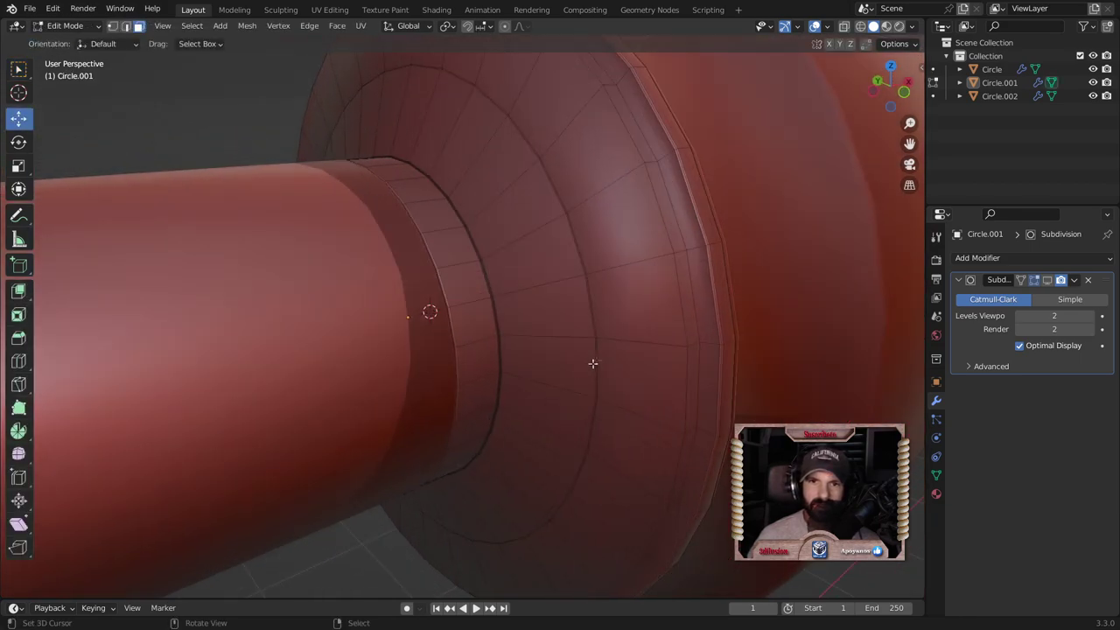
pyautogui.click(591, 259)
pyautogui.moveTo(617, 317)
pyautogui.mouseDown(button='middle')
pyautogui.moveTo(638, 228)
pyautogui.moveTo(630, 183)
pyautogui.moveTo(648, 279)
pyautogui.mouseUp(button='middle')
pyautogui.scroll(2, 648, 278)
pyautogui.scroll(2, 648, 278)
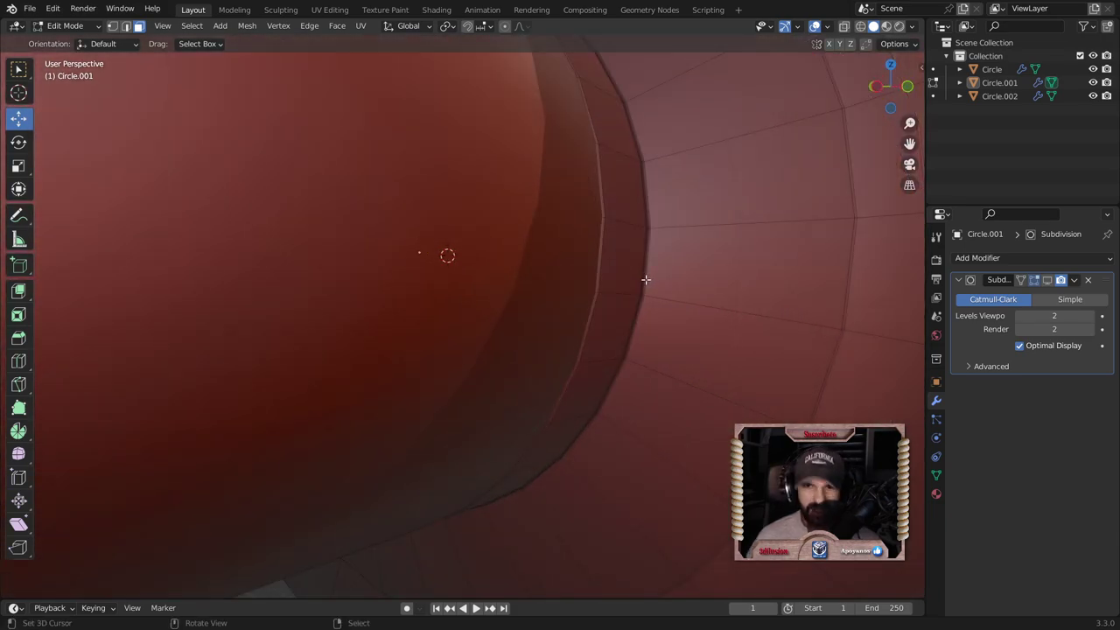
# Step: Dissolve the extra vertical edge loop on the flared collar
pyautogui.click(853, 280)
pyautogui.keyDown('alt'); pyautogui.click(851, 279); pyautogui.keyUp('alt')
pyautogui.keyDown('alt'); pyautogui.keyDown('shift'); pyautogui.click(849, 278); pyautogui.keyUp('shift'); pyautogui.keyUp('alt')
pyautogui.keyDown('alt'); pyautogui.click(849, 278); pyautogui.keyUp('alt')
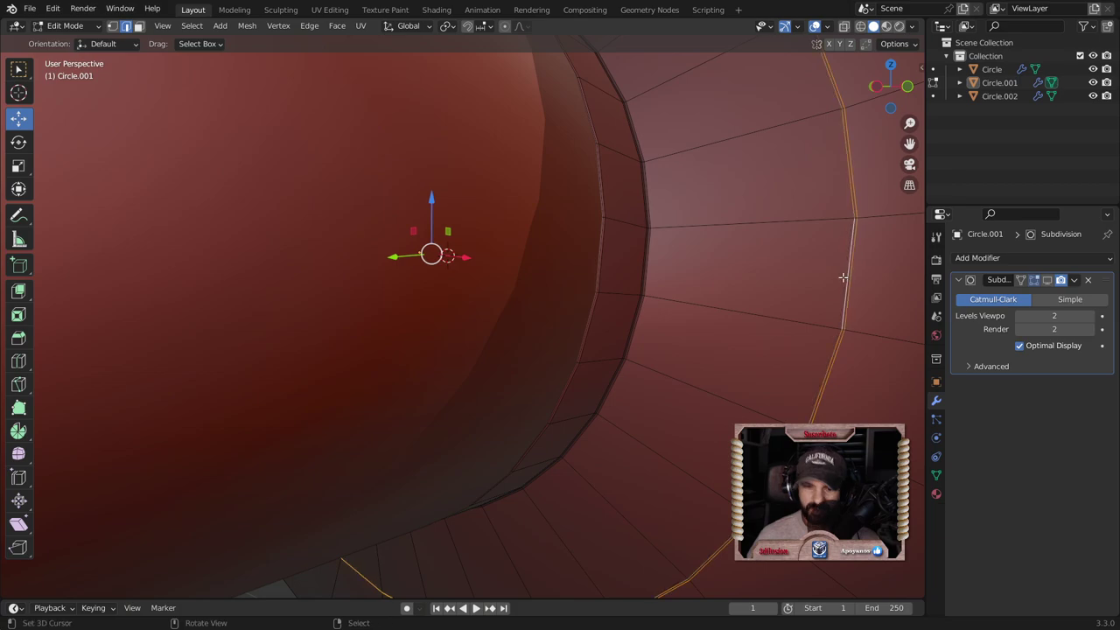
pyautogui.press('x')
pyautogui.click(844, 281)
pyautogui.scroll(-3, 839, 325)
pyautogui.scroll(-2, 839, 329)
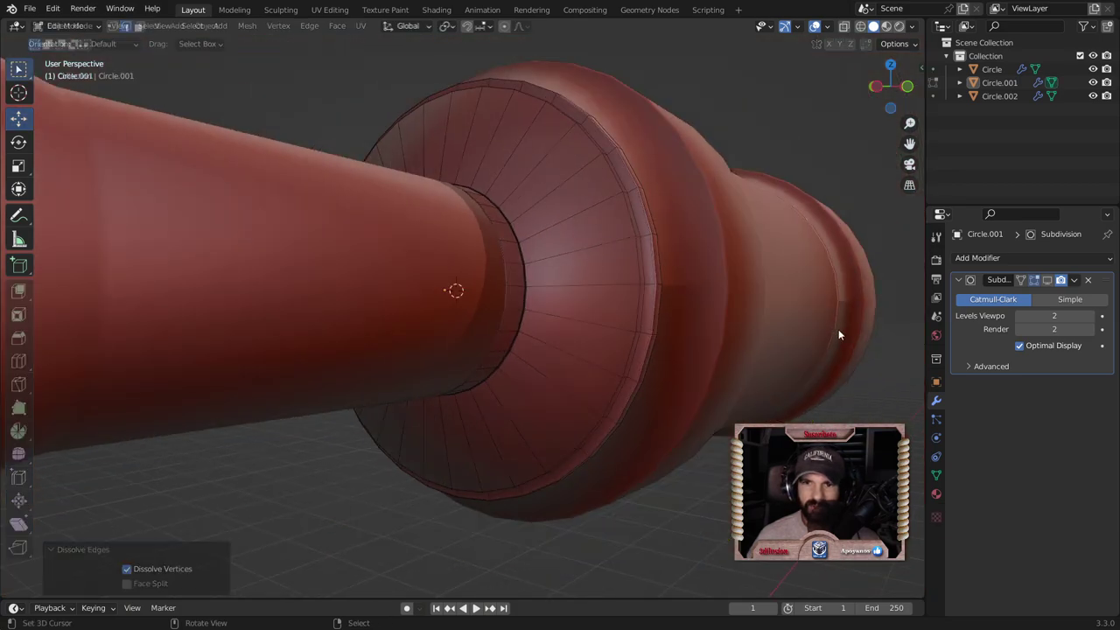
pyautogui.press('Tab')
pyautogui.moveTo(838, 329)
pyautogui.mouseDown(button='middle')
pyautogui.moveTo(839, 407)
pyautogui.moveTo(678, 422)
pyautogui.mouseUp(button='middle')
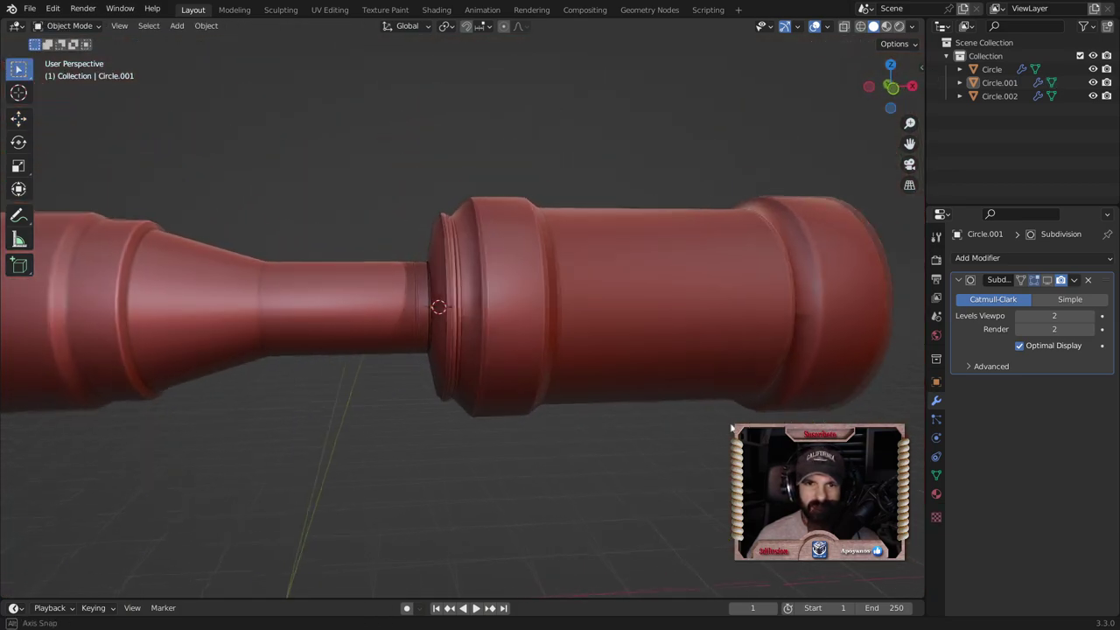
# Step: Give Circle.001's flange rim edge loop a small two-segment bevel
pyautogui.scroll(3, 577, 412)
pyautogui.scroll(2, 577, 411)
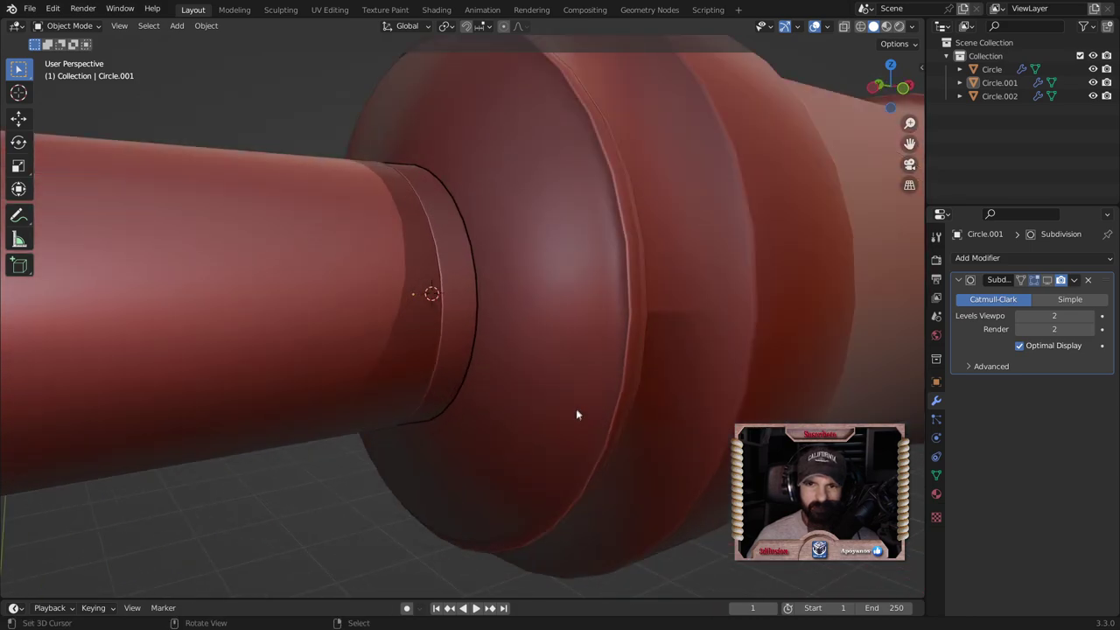
pyautogui.press('Tab')
pyautogui.keyDown('alt'); pyautogui.click(605, 289); pyautogui.keyUp('alt')
pyautogui.hotkey('ctrl', 'b')
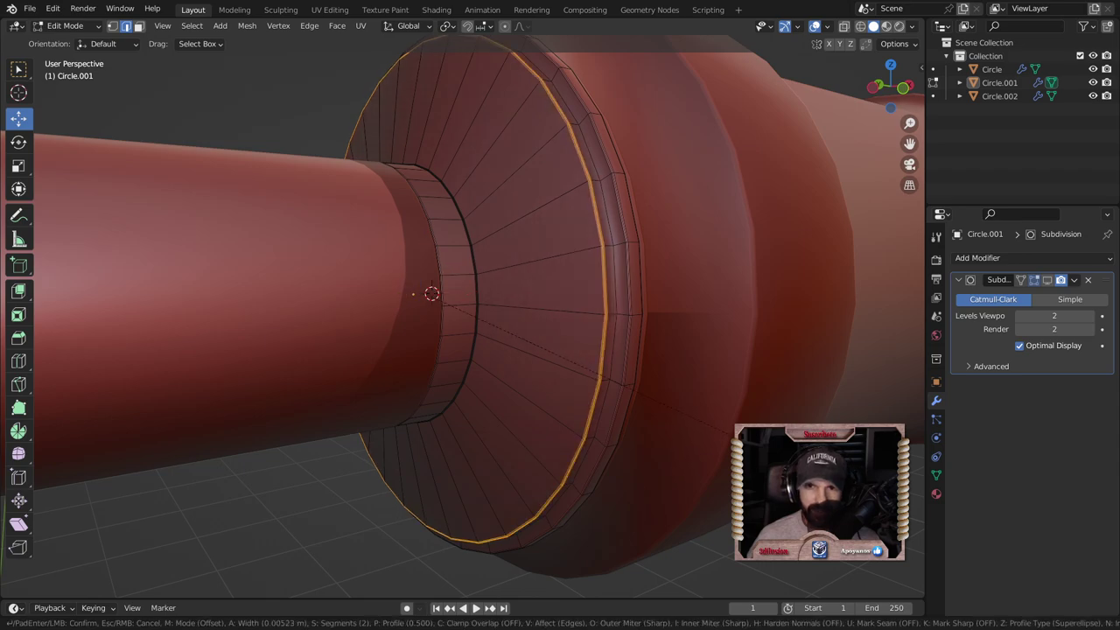
pyautogui.press('Return')
pyautogui.press('Tab')
pyautogui.scroll(-2, 438, 298)
# Step: Orbit in close to the beveled flange and select the rear body section
pyautogui.moveTo(525, 350); pyautogui.dragTo(454, 341, button='middle')
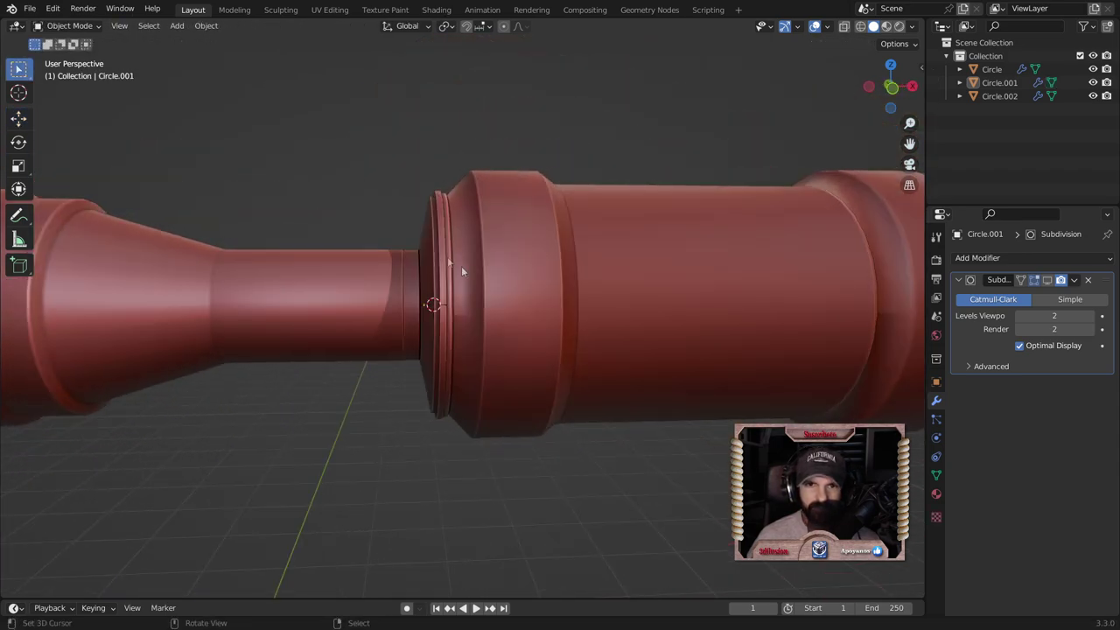
pyautogui.scroll(2, 468, 348)
pyautogui.scroll(2, 468, 349)
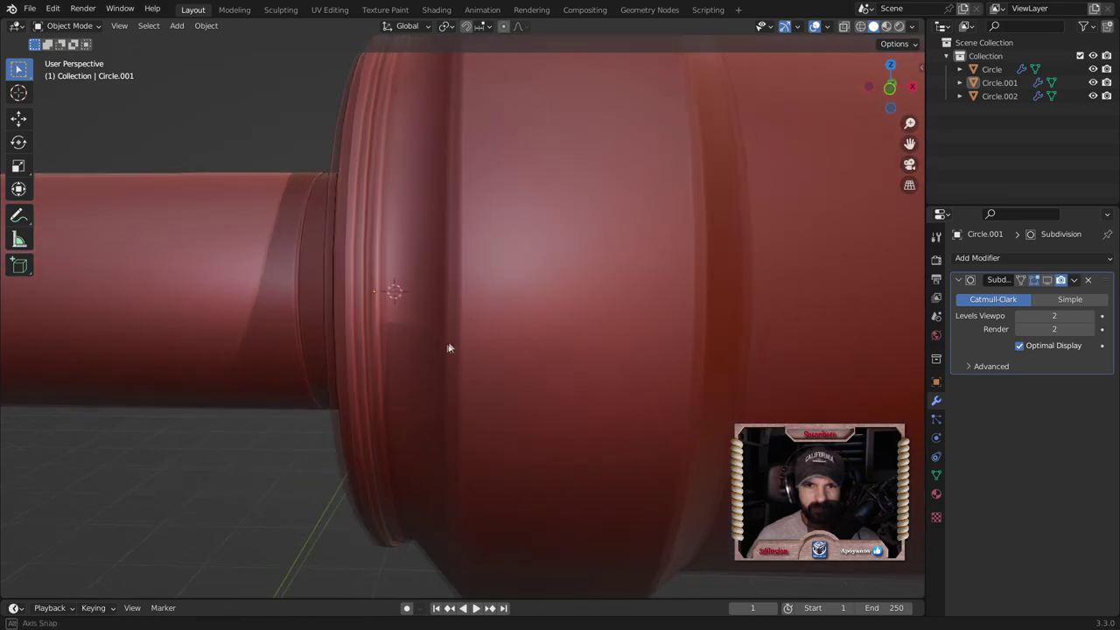
pyautogui.moveTo(443, 344); pyautogui.dragTo(432, 418, button='middle')
pyautogui.click(418, 299)
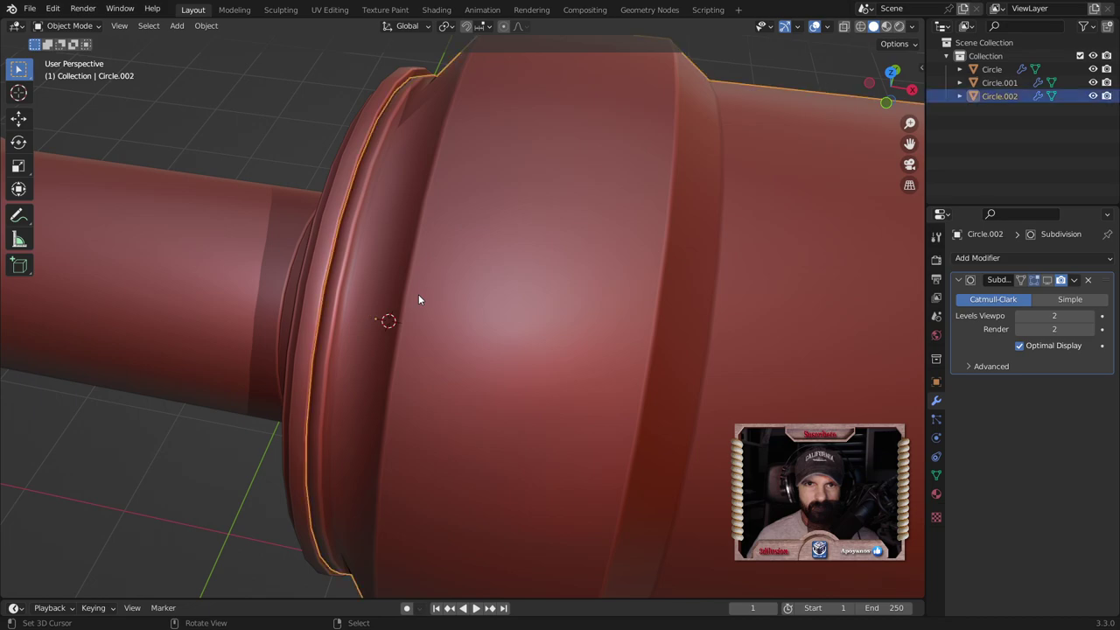
# Step: Snap the 3D cursor to Circle.002 and scale the rear body section to 1.037
pyautogui.hotkey('shift', 's')
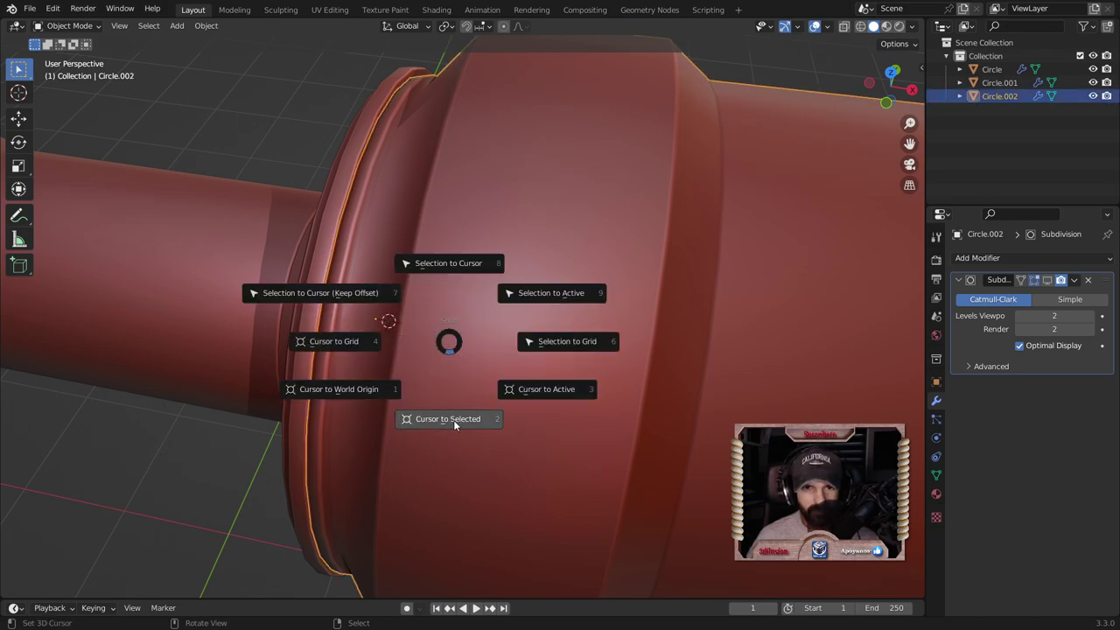
pyautogui.click(453, 420)
pyautogui.press('s')
pyautogui.click(460, 420)
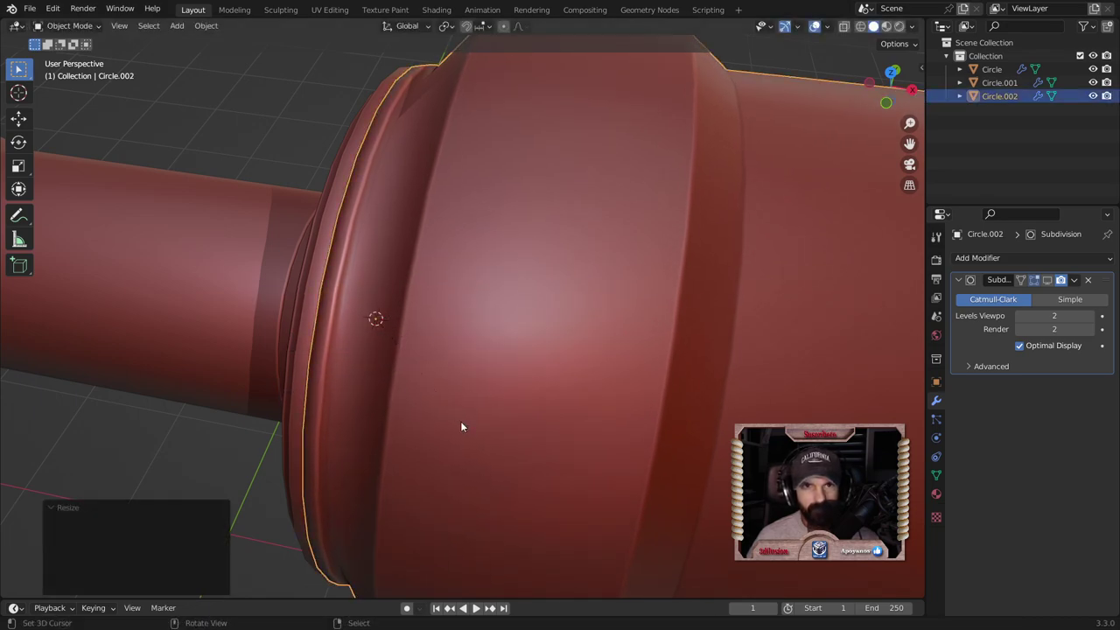
pyautogui.moveTo(461, 420); pyautogui.dragTo(462, 419, button='middle')
# Step: Bevel the front ring's edge loop with two segments, then turn off see-through display
pyautogui.press('Tab')
pyautogui.scroll(6, 461, 413)
pyautogui.keyDown('alt'); pyautogui.click(461, 232); pyautogui.keyUp('alt')
pyautogui.hotkey('ctrl', 'b')
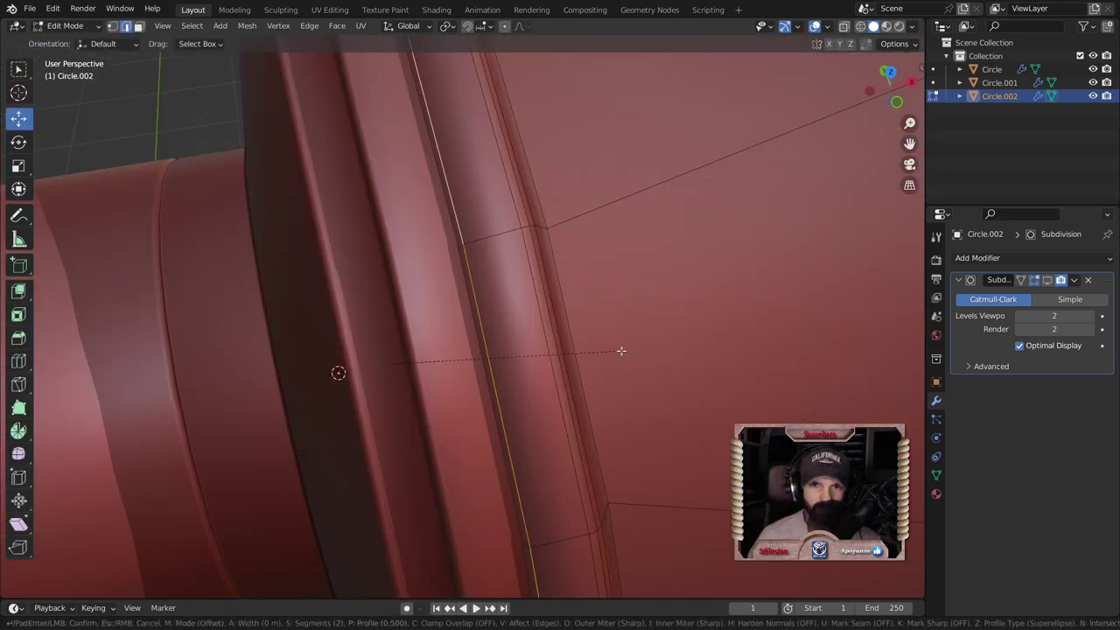
pyautogui.click(624, 351)
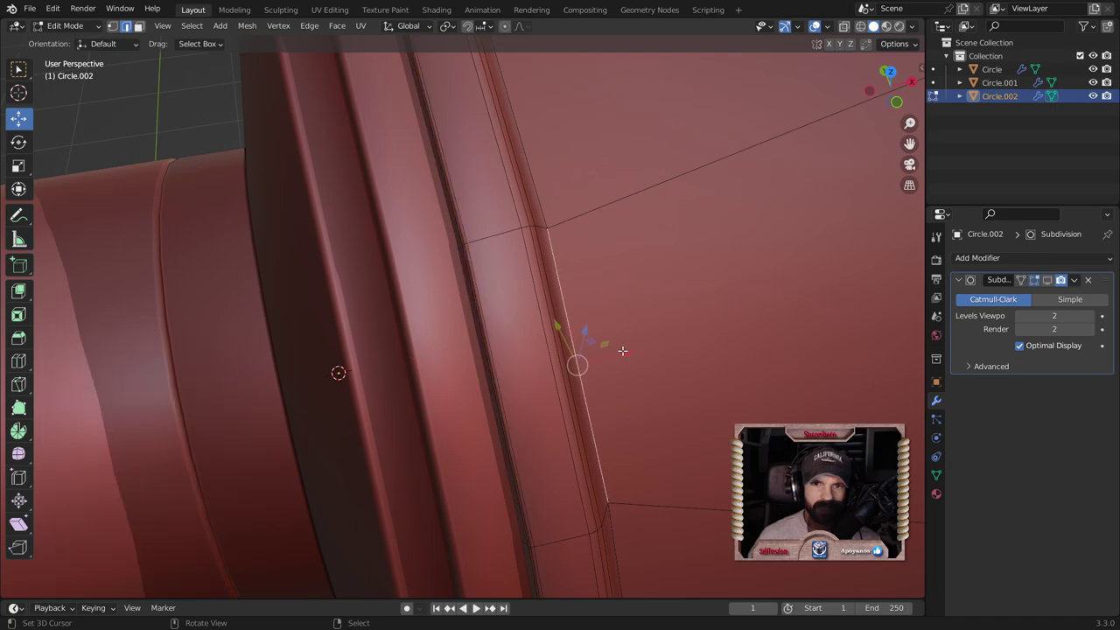
pyautogui.press('Tab')
pyautogui.scroll(-5, 622, 350)
pyautogui.hotkey('alt', 'z')
pyautogui.hotkey('alt', 'z')
pyautogui.scroll(-3, 486, 338)
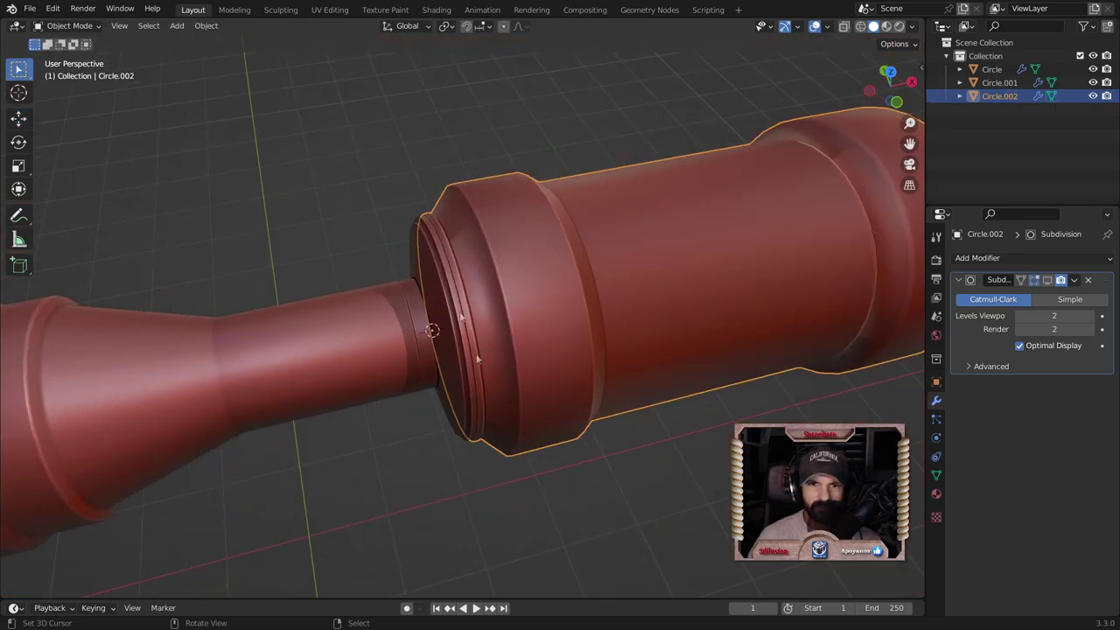
pyautogui.scroll(-3, 615, 465)
pyautogui.moveTo(616, 469); pyautogui.dragTo(570, 404, button='middle')
pyautogui.scroll(-2, 570, 405)
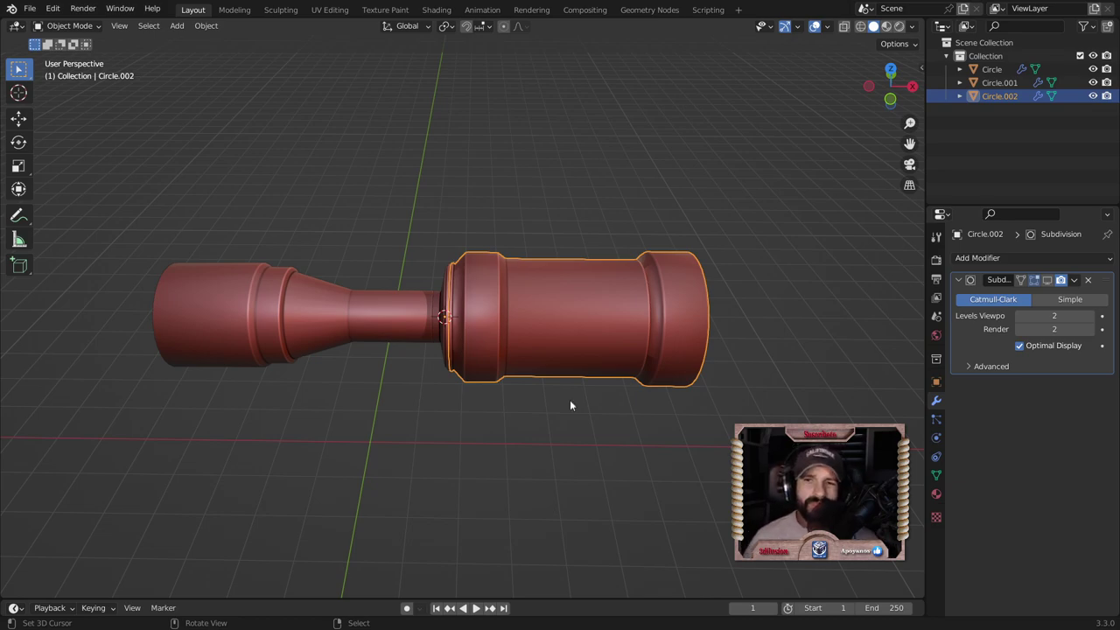
# Step: Move the edge loop beside the rear end cap 0.066 m along X
pyautogui.click(571, 459)
pyautogui.moveTo(607, 460)
pyautogui.mouseDown(button='middle')
pyautogui.moveTo(552, 344)
pyautogui.moveTo(575, 412)
pyautogui.mouseUp(button='middle')
pyautogui.scroll(3, 624, 375)
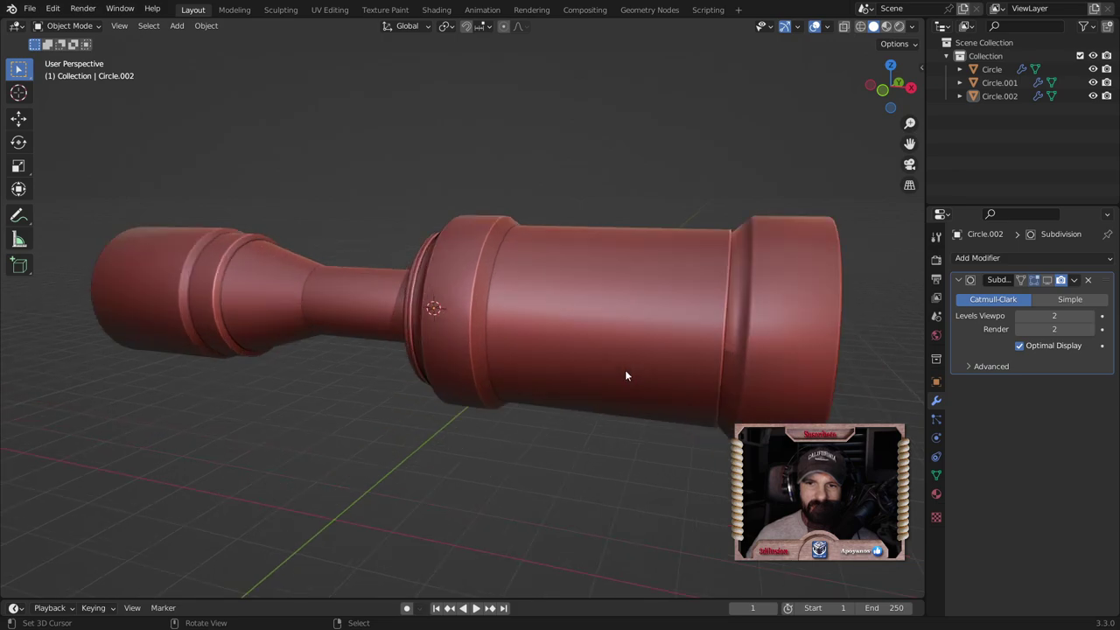
pyautogui.scroll(3, 685, 337)
pyautogui.moveTo(685, 337)
pyautogui.mouseDown(button='middle')
pyautogui.moveTo(576, 354)
pyautogui.moveTo(658, 348)
pyautogui.moveTo(544, 313)
pyautogui.mouseUp(button='middle')
pyautogui.press('Tab')
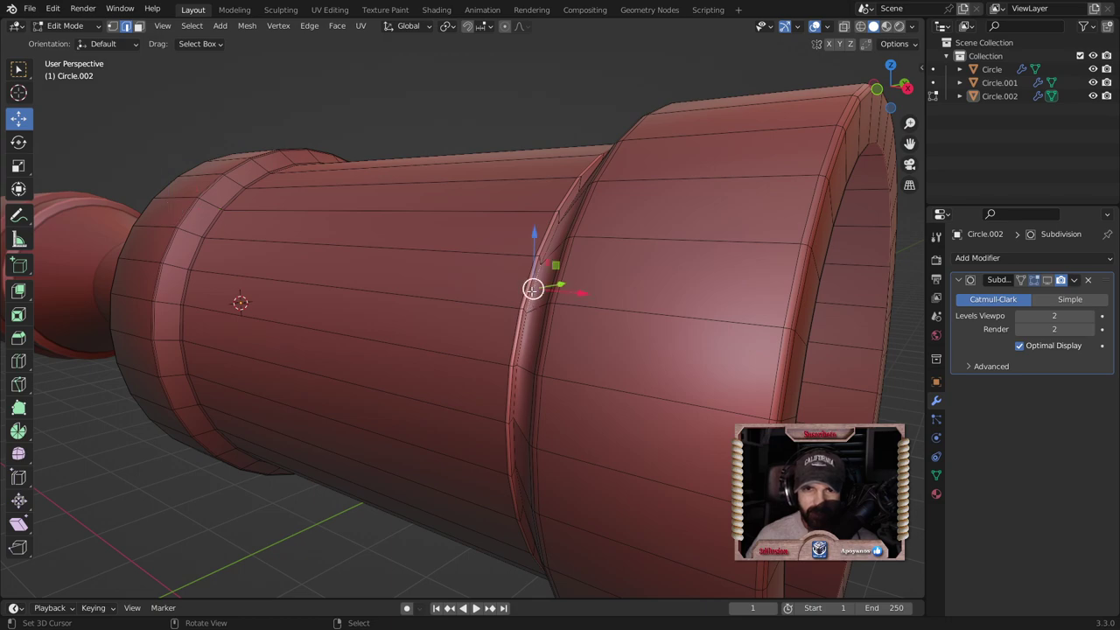
pyautogui.moveTo(532, 288); pyautogui.dragTo(691, 359, button='middle')
pyautogui.press('g')
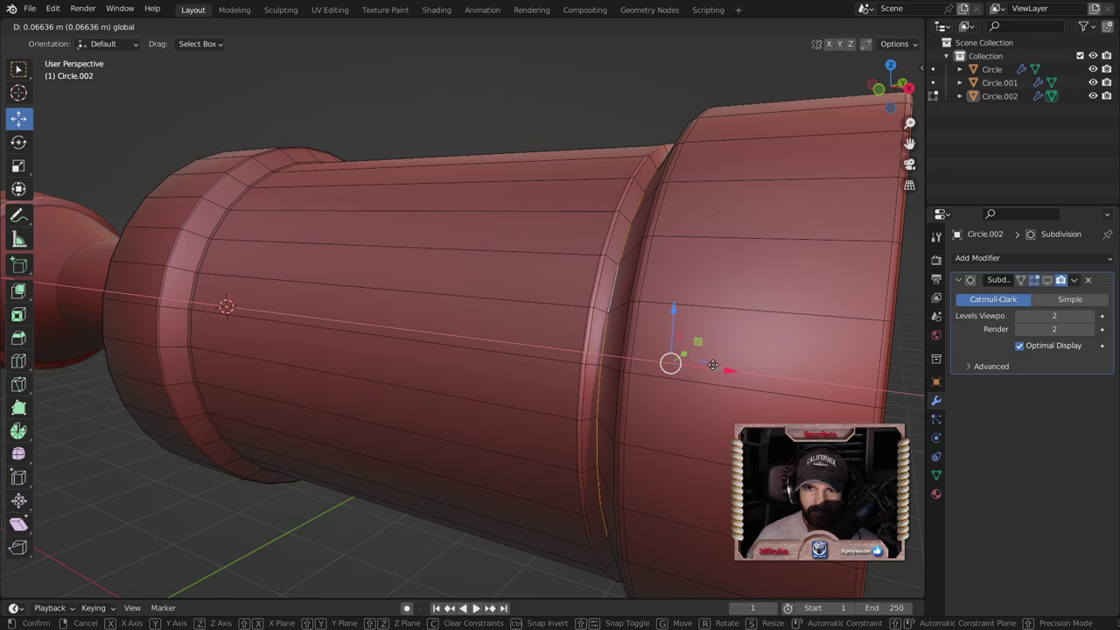
pyautogui.click(713, 365)
# Step: Return to object mode and look down on the scope from a level side view
pyautogui.scroll(-3, 713, 365)
pyautogui.moveTo(671, 362); pyautogui.dragTo(673, 344, button='middle')
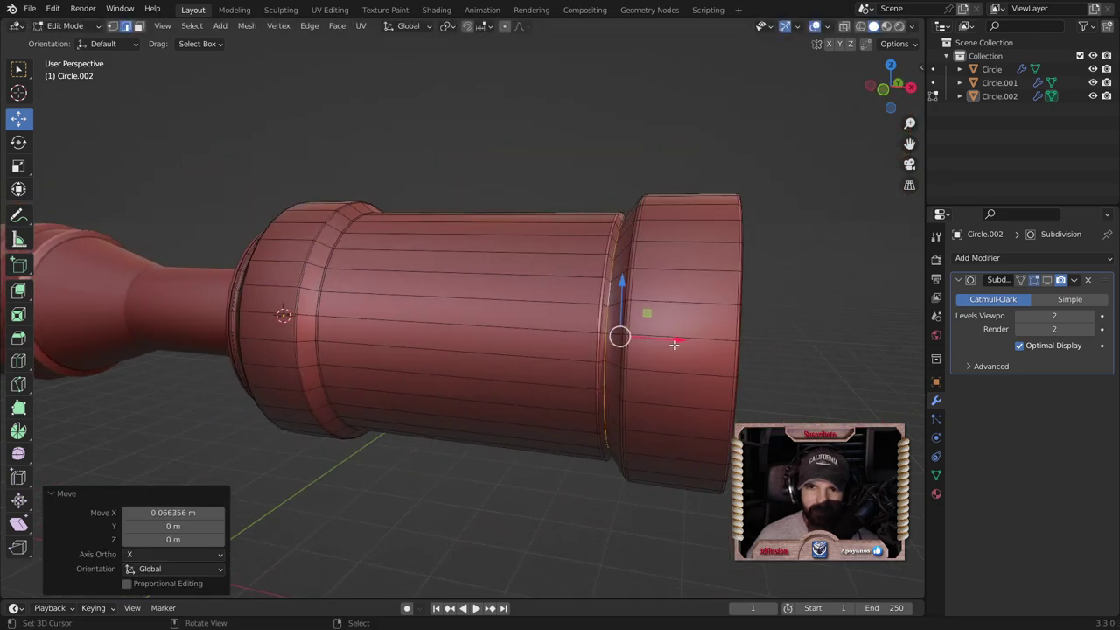
pyautogui.press('Tab')
pyautogui.scroll(-4, 657, 346)
pyautogui.moveTo(657, 349); pyautogui.dragTo(686, 348, button='middle')
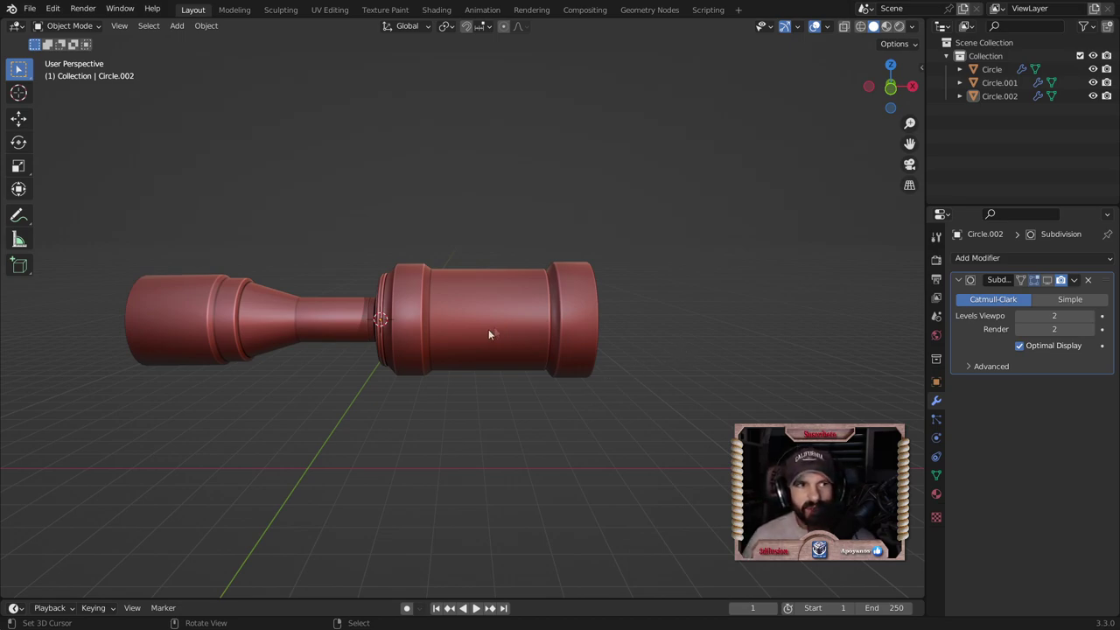
pyautogui.moveTo(488, 274); pyautogui.dragTo(497, 347, button='middle')
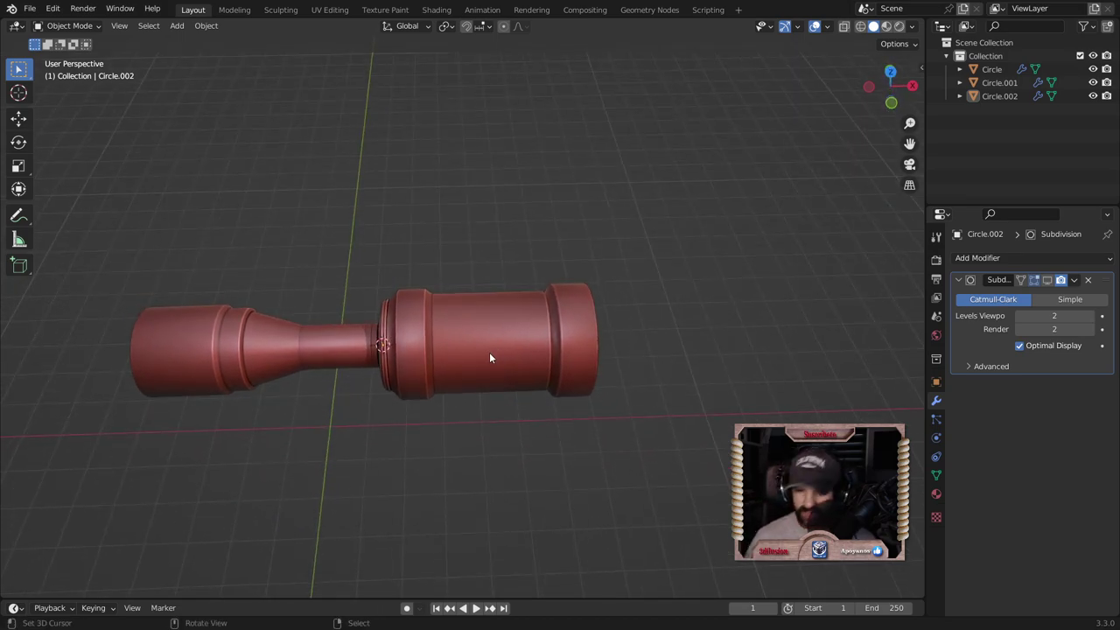
# Step: In top view, cut a centred loop across the middle body and bevel it 0.549 m, 2 segments
pyautogui.press('KP_7')
pyautogui.press('Tab')
pyautogui.scroll(5, 489, 352)
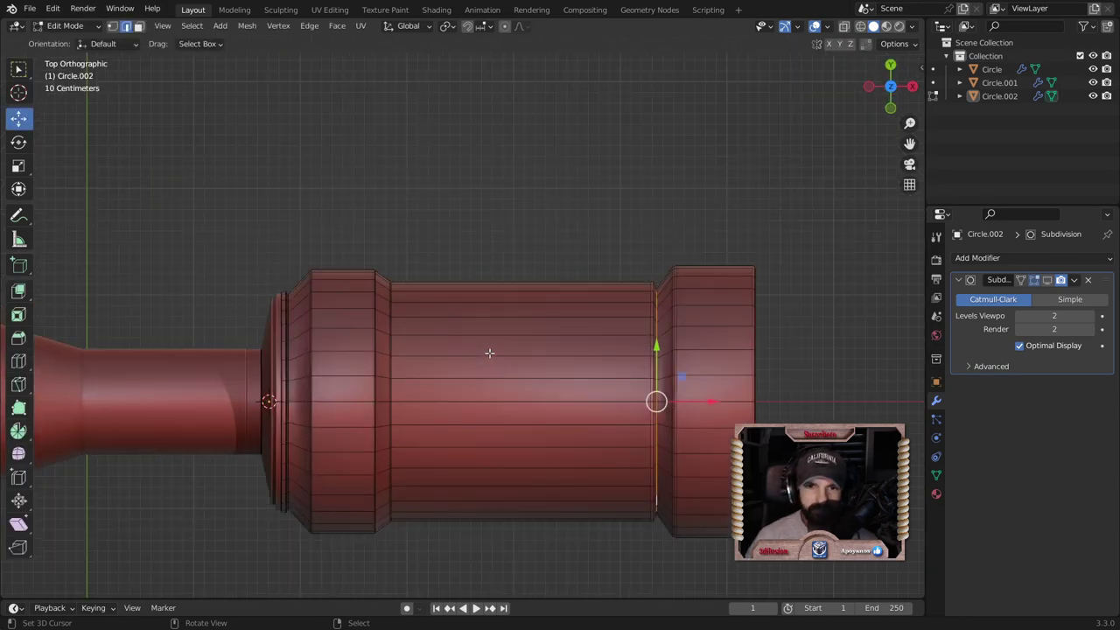
pyautogui.keyDown('shift'); pyautogui.moveTo(513, 394); pyautogui.dragTo(484, 322, button='middle'); pyautogui.keyUp('shift')
pyautogui.hotkey('ctrl', 'r')
pyautogui.click(486, 316)
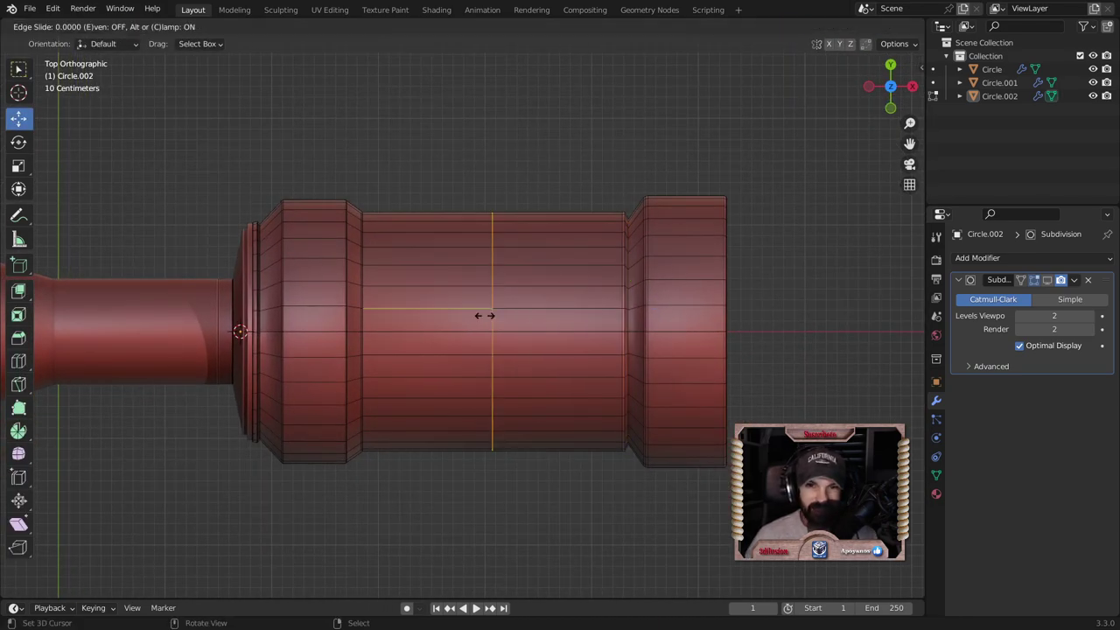
pyautogui.rightClick(486, 316)
pyautogui.hotkey('ctrl', 'b')
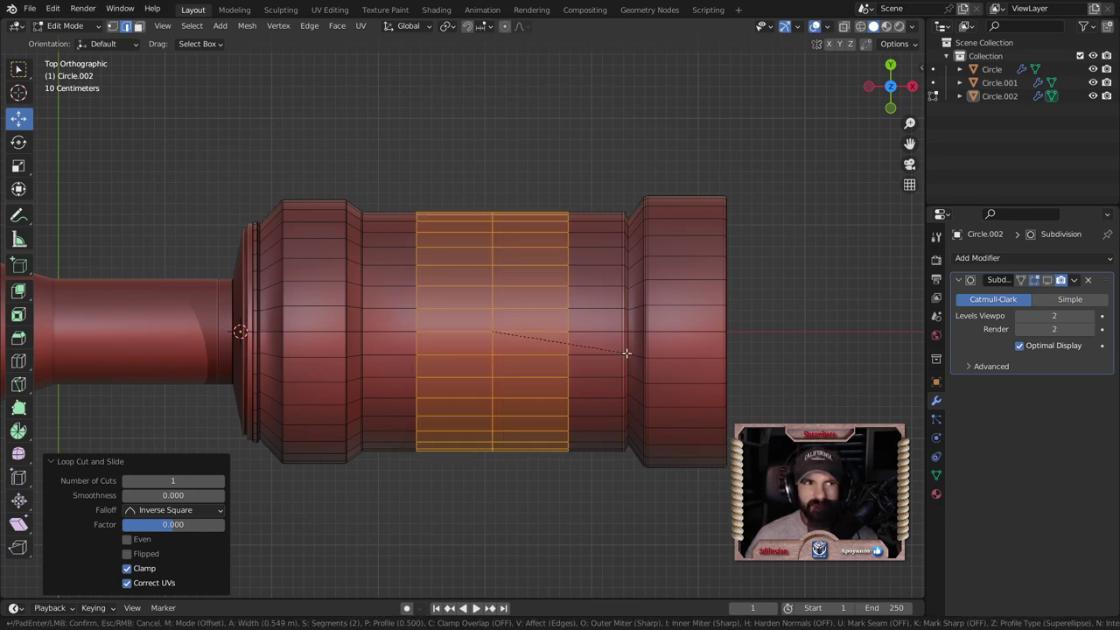
pyautogui.click(627, 353)
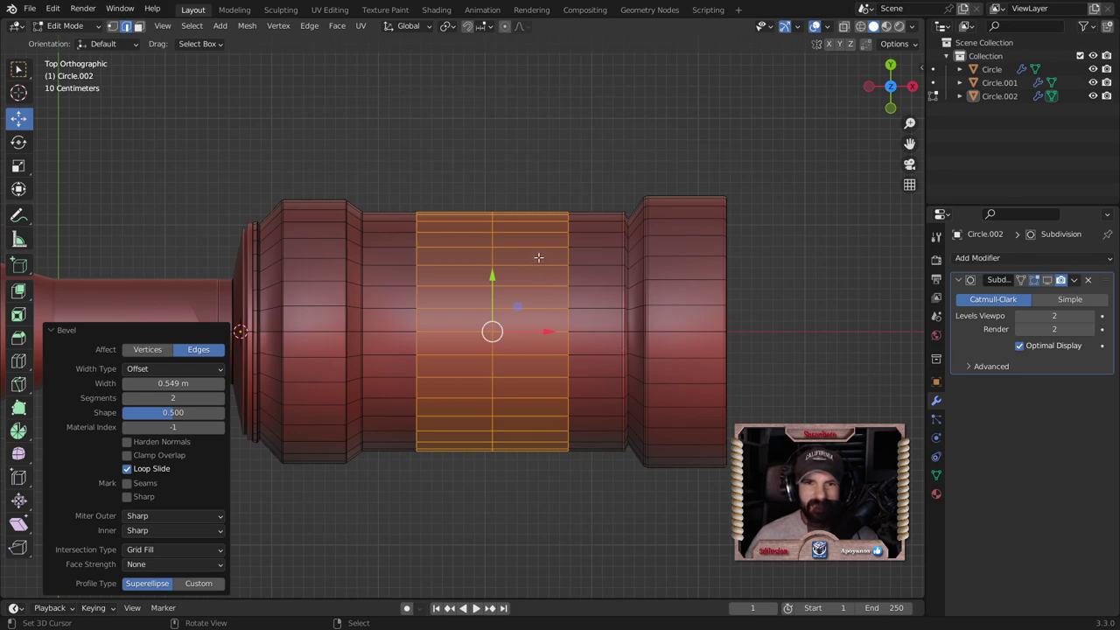
# Step: Select a rectangular patch of faces on top of the bevelled band
pyautogui.click(538, 257)
pyautogui.press('3')
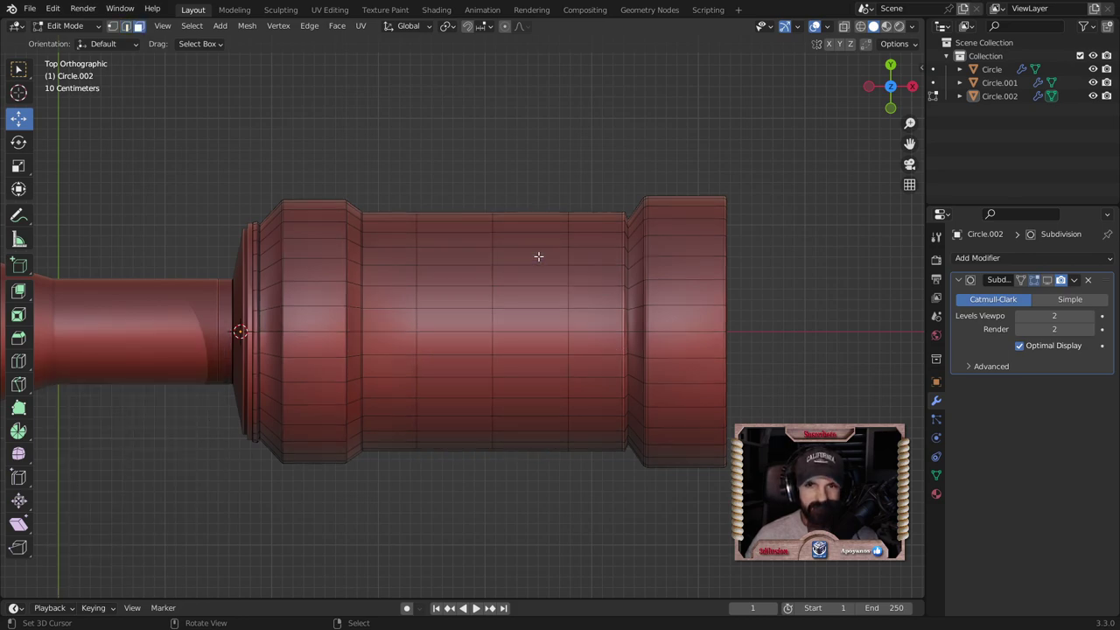
pyautogui.click(536, 256)
pyautogui.keyDown('shift'); pyautogui.click(471, 253); pyautogui.keyUp('shift')
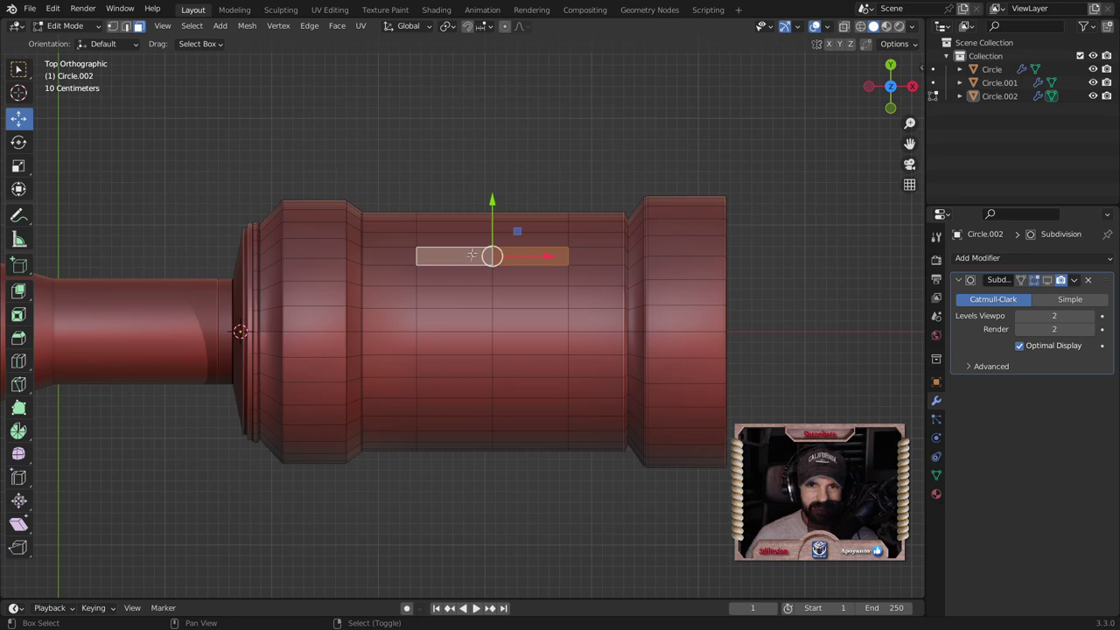
pyautogui.keyDown('shift'); pyautogui.click(455, 388); pyautogui.keyUp('shift')
pyautogui.keyDown('ctrl'); pyautogui.keyDown('shift'); pyautogui.click(518, 388); pyautogui.keyUp('shift'); pyautogui.keyUp('ctrl')
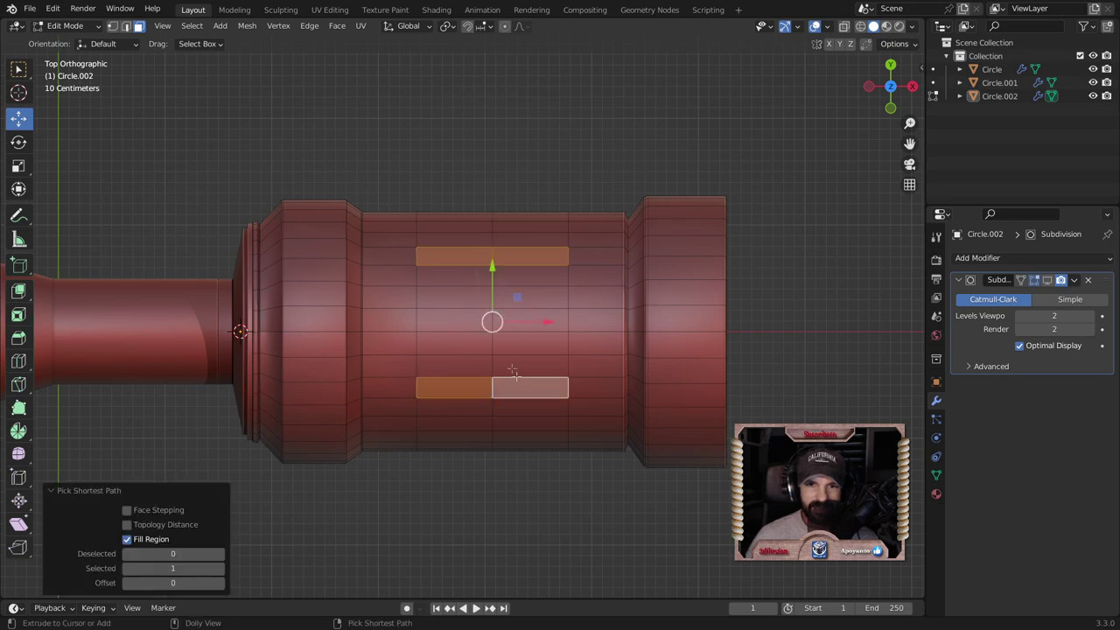
pyautogui.keyDown('ctrl'); pyautogui.keyDown('shift'); pyautogui.click(461, 275); pyautogui.keyUp('shift'); pyautogui.keyUp('ctrl')
pyautogui.moveTo(621, 486); pyautogui.dragTo(550, 402, button='middle')
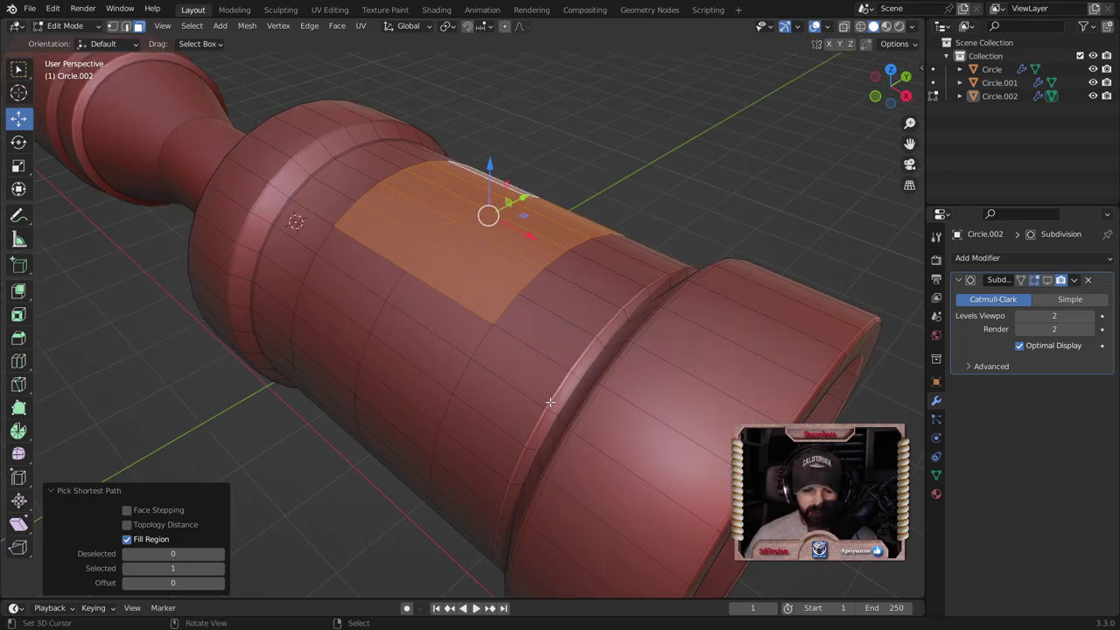
# Step: Inset the top patch 0.02731 m and raise it 0.3299 m along Z into a block
pyautogui.press('i')
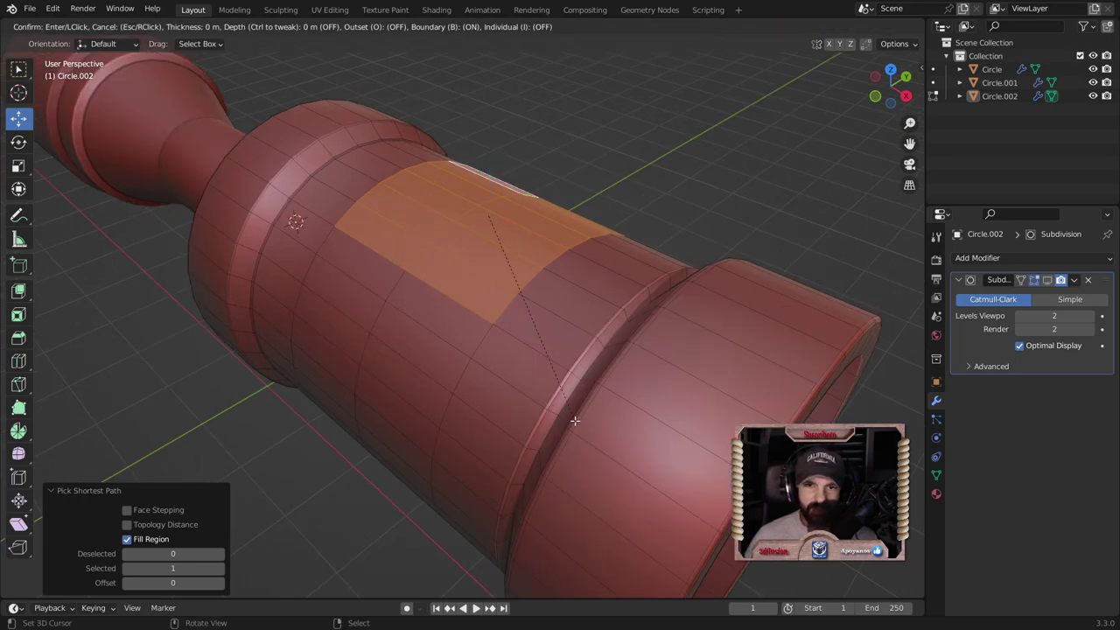
pyautogui.click(572, 417)
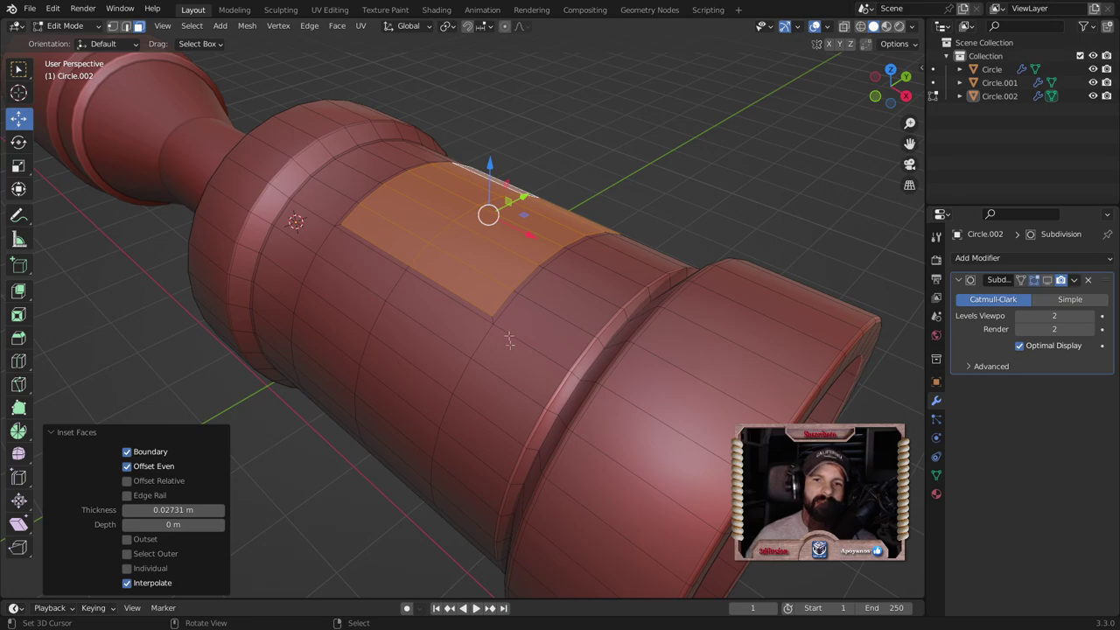
pyautogui.moveTo(583, 264); pyautogui.dragTo(431, 302, button='middle')
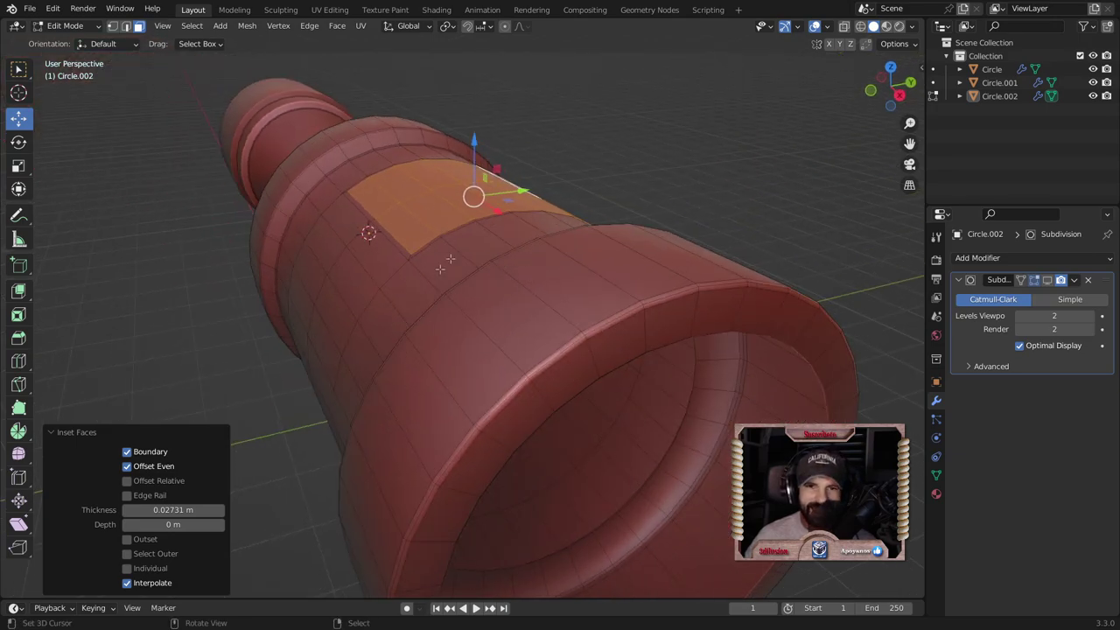
pyautogui.moveTo(606, 222); pyautogui.dragTo(479, 265, button='middle')
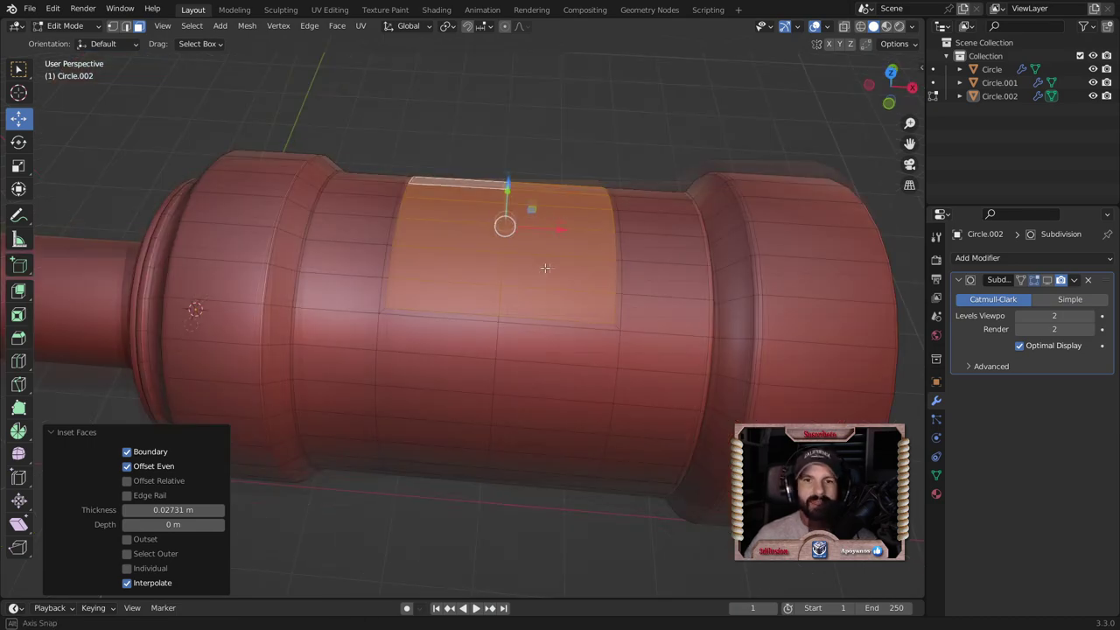
pyautogui.moveTo(409, 220); pyautogui.dragTo(546, 318, button='middle')
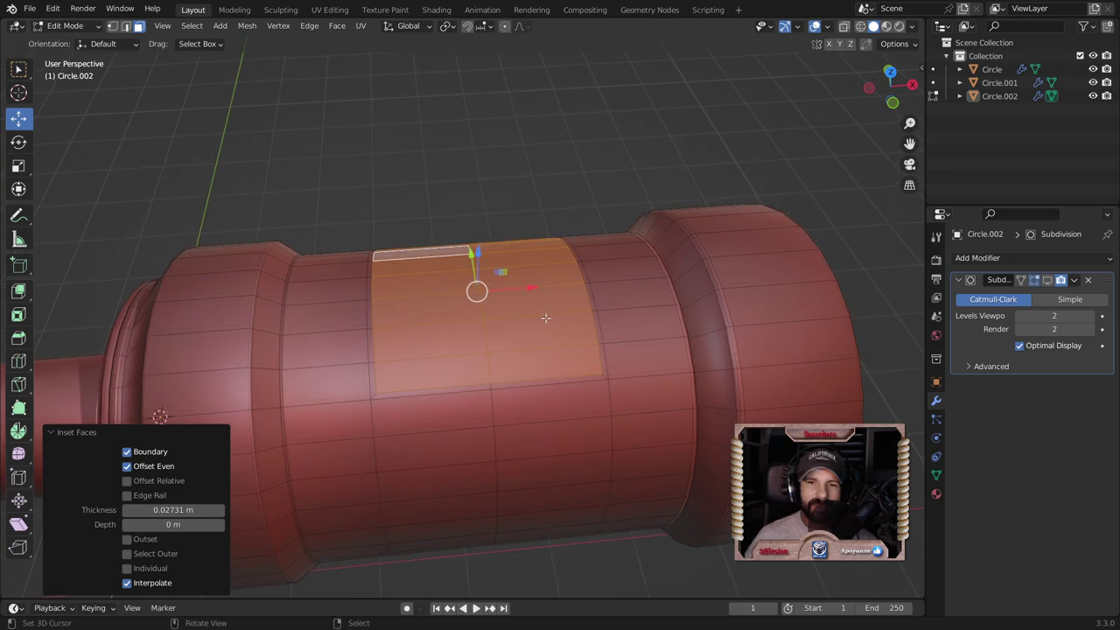
pyautogui.scroll(2, 546, 317)
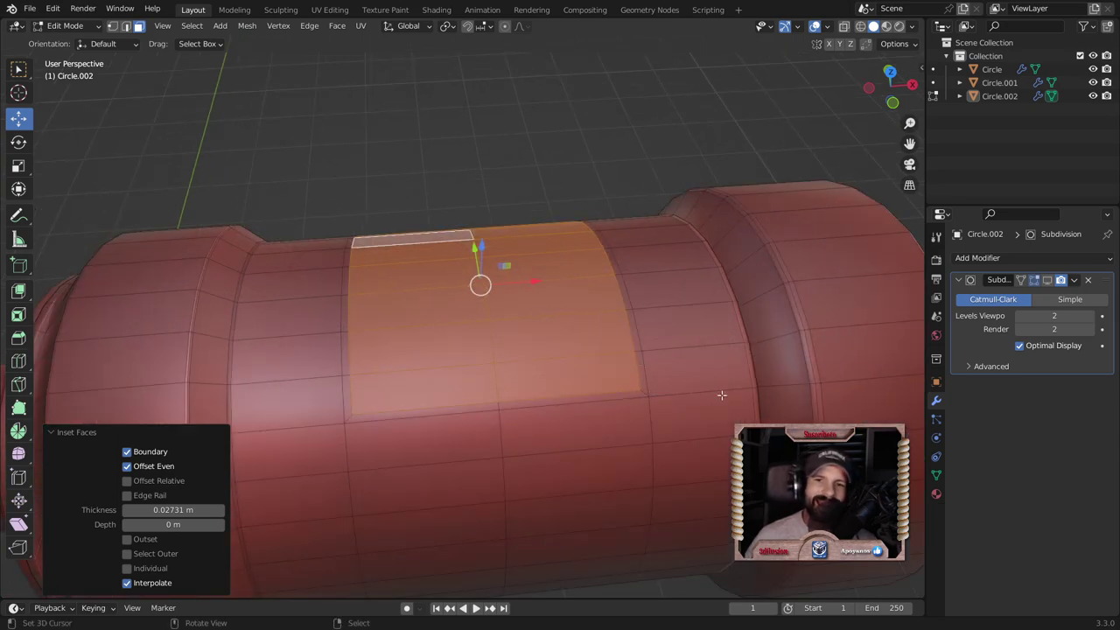
pyautogui.press('g')
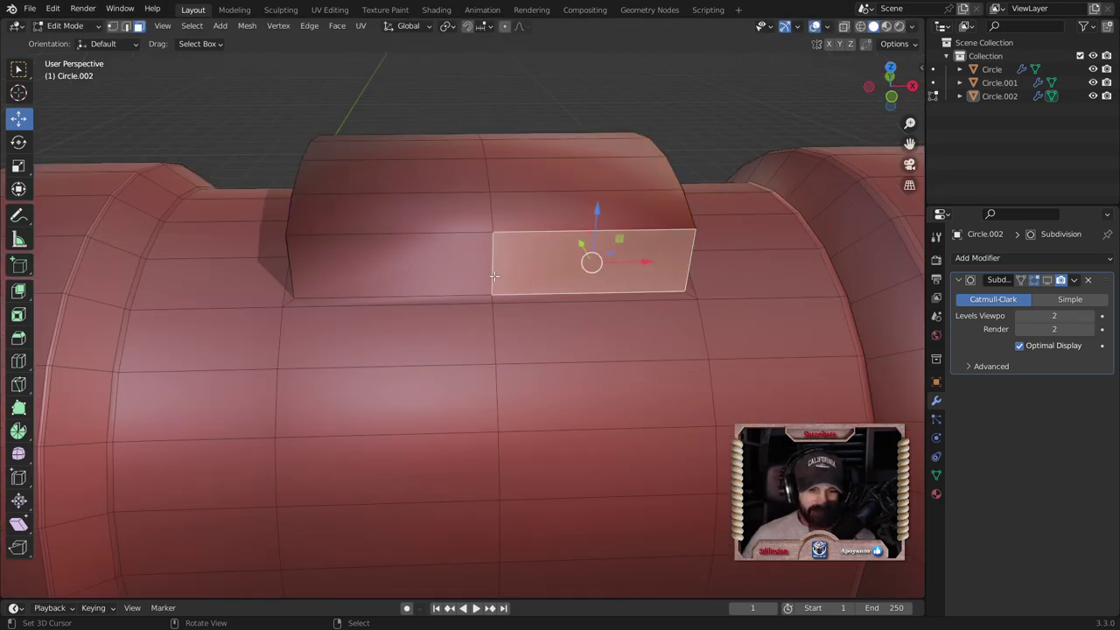
pyautogui.press('2')
pyautogui.click(494, 277)
# Step: Bevel the vertical loop across the block 0.246 m with two segments
pyautogui.keyDown('alt'); pyautogui.click(493, 267); pyautogui.keyUp('alt')
pyautogui.hotkey('ctrl', 'b')
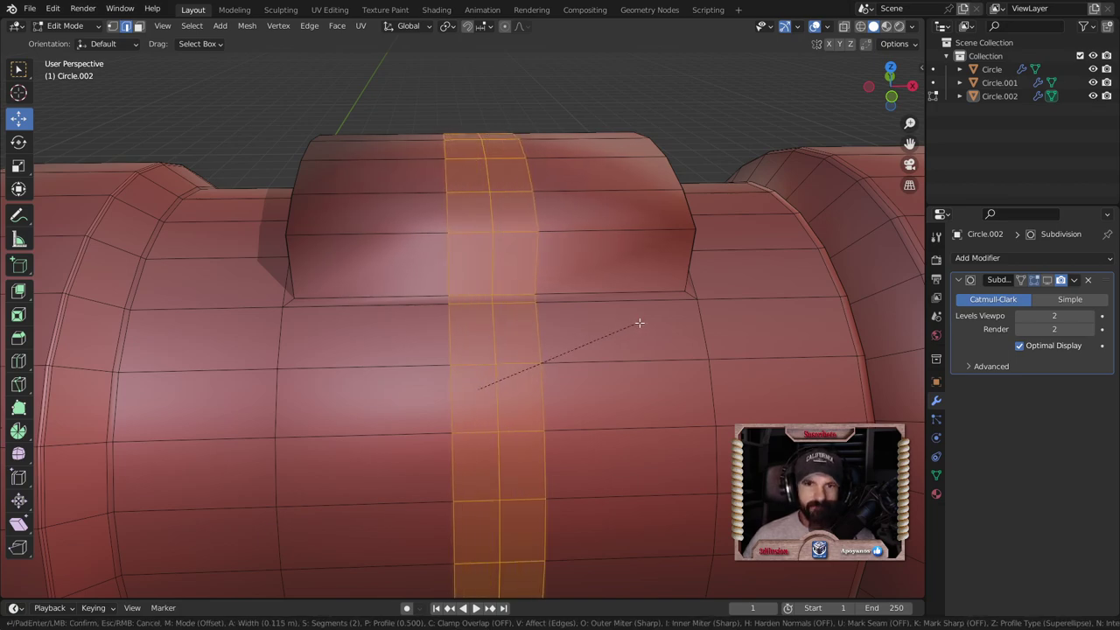
pyautogui.click(673, 323)
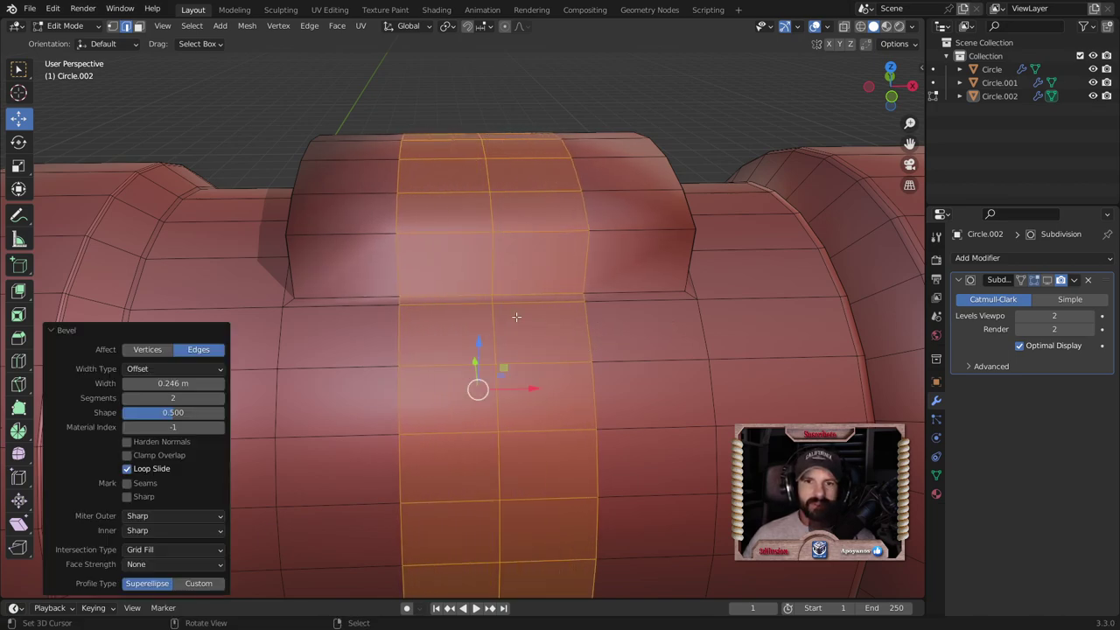
# Step: Vertex-slide two points near the block's base to tidy the topology
pyautogui.hotkey('shift', 'v')
pyautogui.click(330, 263)
pyautogui.click(330, 228)
pyautogui.hotkey('shift', 'v')
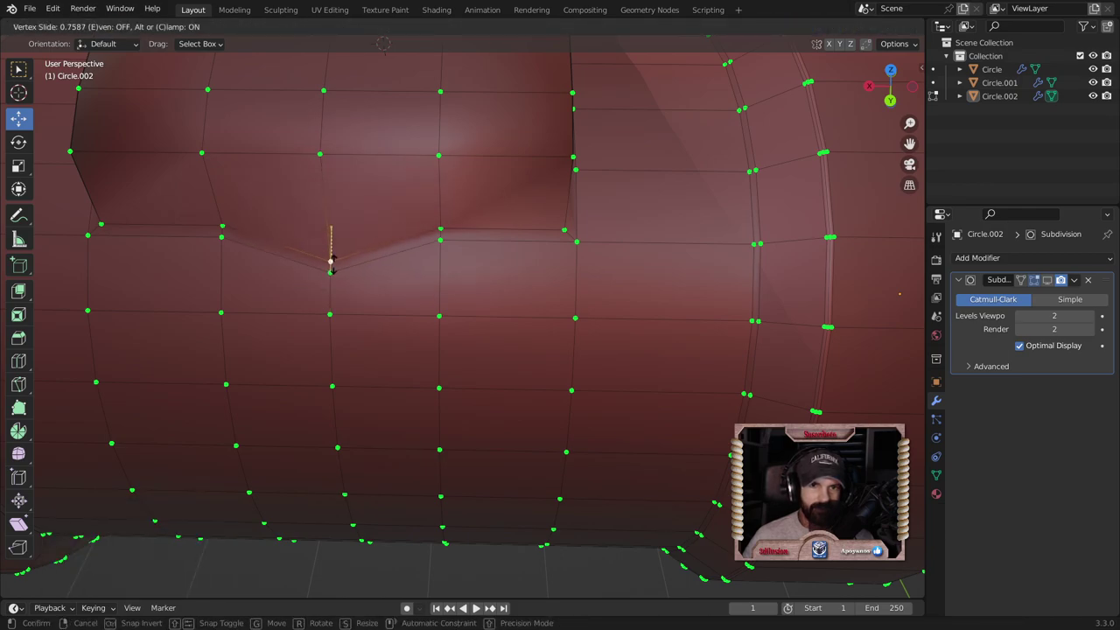
pyautogui.click(331, 262)
pyautogui.scroll(-5, 350, 271)
# Step: Inspect the raised block in object mode, then return to mesh editing
pyautogui.press('Tab')
pyautogui.moveTo(387, 279)
pyautogui.mouseDown(button='middle')
pyautogui.moveTo(531, 196)
pyautogui.moveTo(340, 245)
pyautogui.moveTo(82, 254)
pyautogui.moveTo(81, 274)
pyautogui.moveTo(269, 276)
pyautogui.mouseUp(button='middle')
pyautogui.scroll(2, 470, 284)
pyautogui.scroll(2, 476, 286)
pyautogui.press('Tab')
pyautogui.scroll(3, 525, 262)
pyautogui.scroll(2, 562, 250)
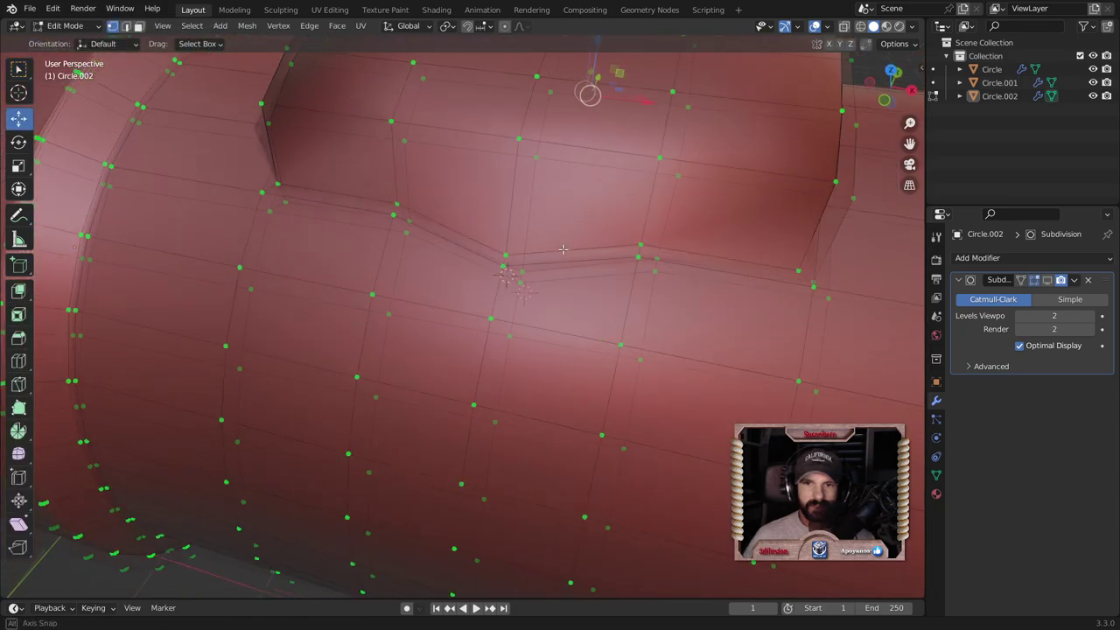
pyautogui.scroll(-3, 563, 249)
pyautogui.moveTo(562, 249); pyautogui.dragTo(362, 275, button='middle')
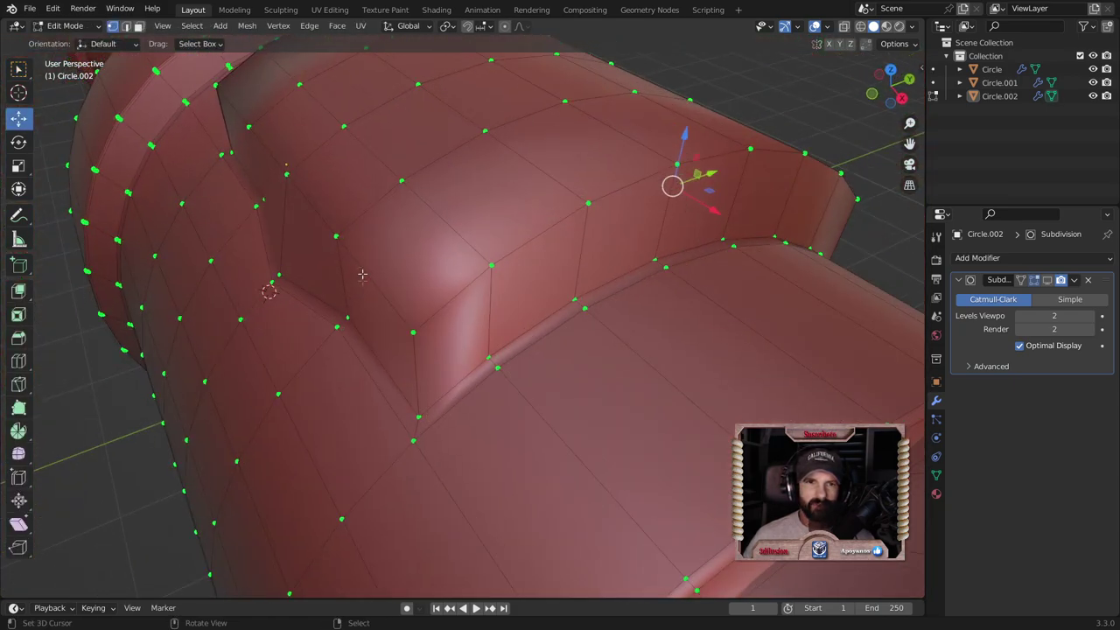
# Step: Try moving a vertex beside the block along Y, then undo it
pyautogui.click(287, 176)
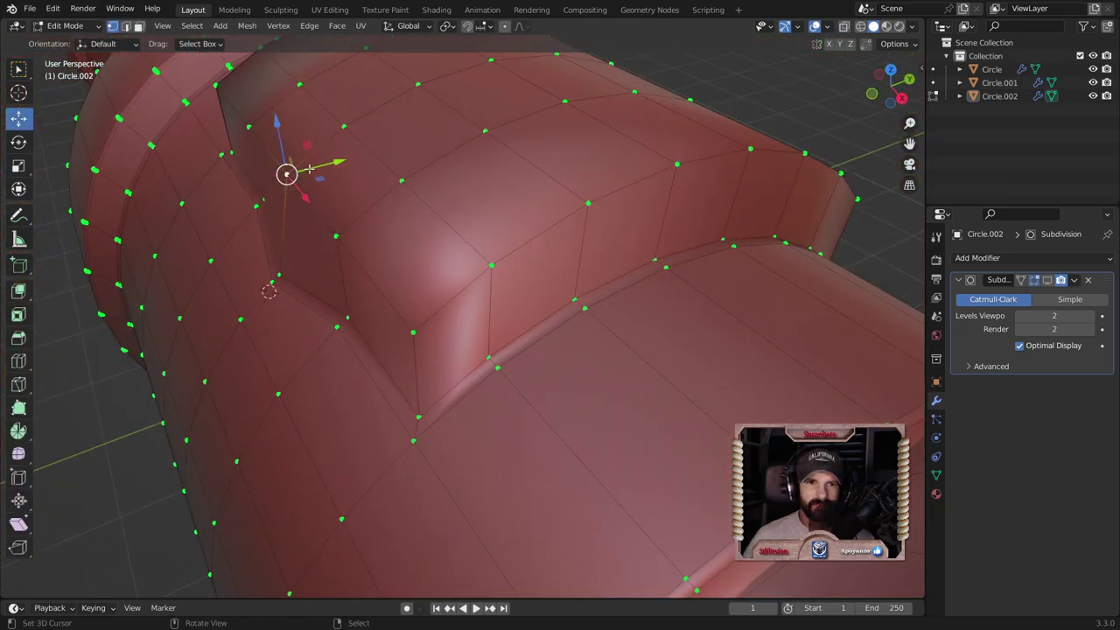
pyautogui.press('g')
pyautogui.press('y')
pyautogui.click(263, 179)
pyautogui.hotkey('ctrl', 'z')
# Step: In see-through Right Ortho view, shift one side's block vertices -0.071213 m along Y
pyautogui.press('KP_3')
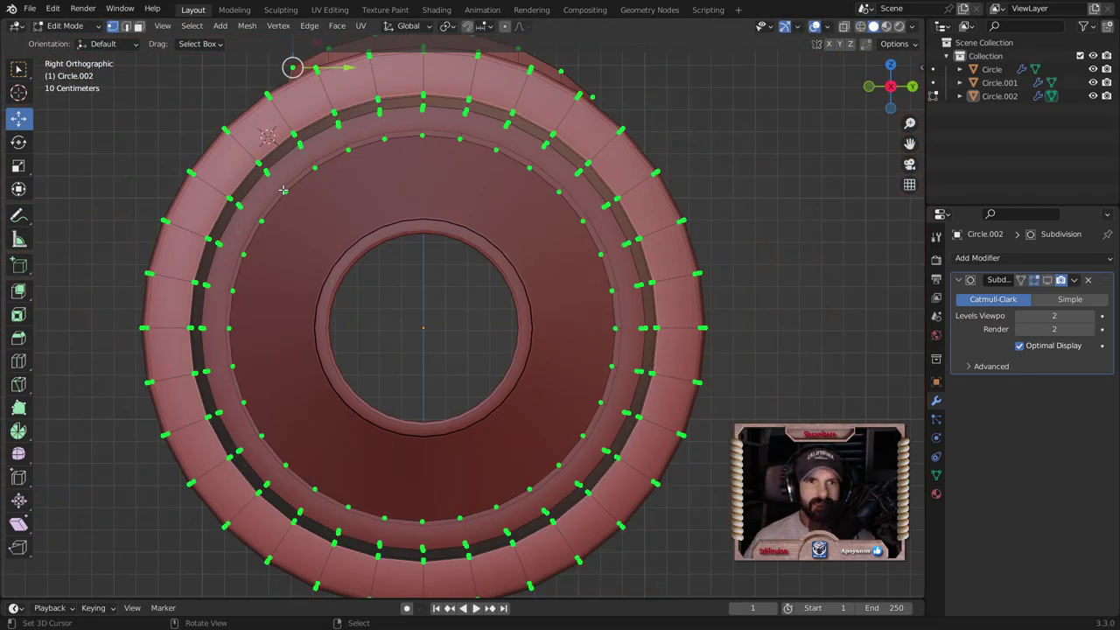
pyautogui.keyDown('shift'); pyautogui.moveTo(283, 189); pyautogui.dragTo(440, 323, button='middle'); pyautogui.keyUp('shift')
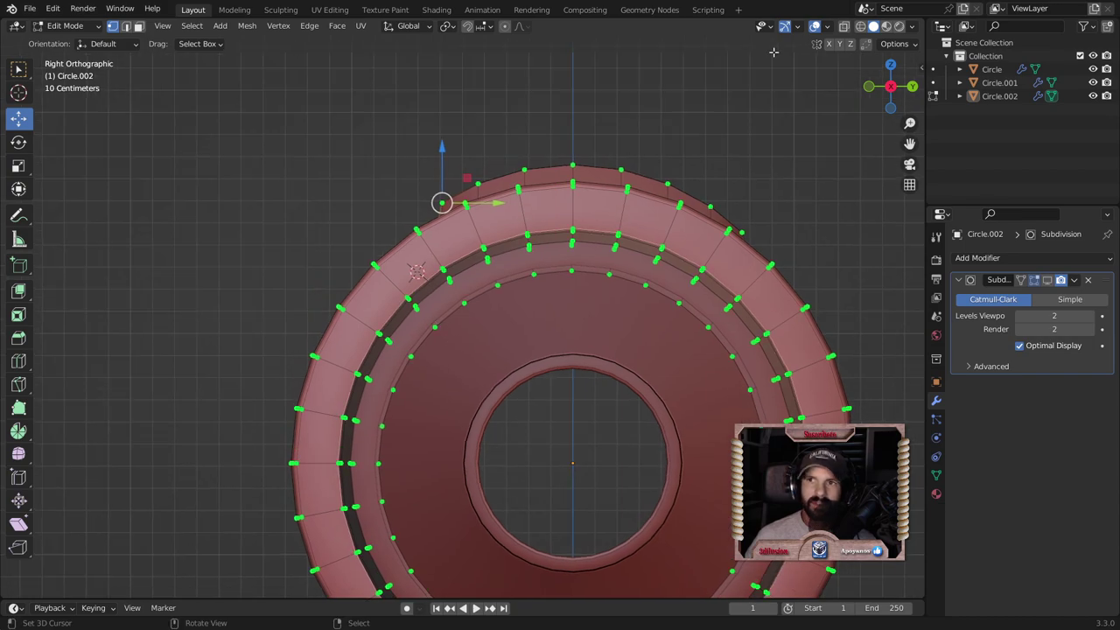
pyautogui.click(860, 26)
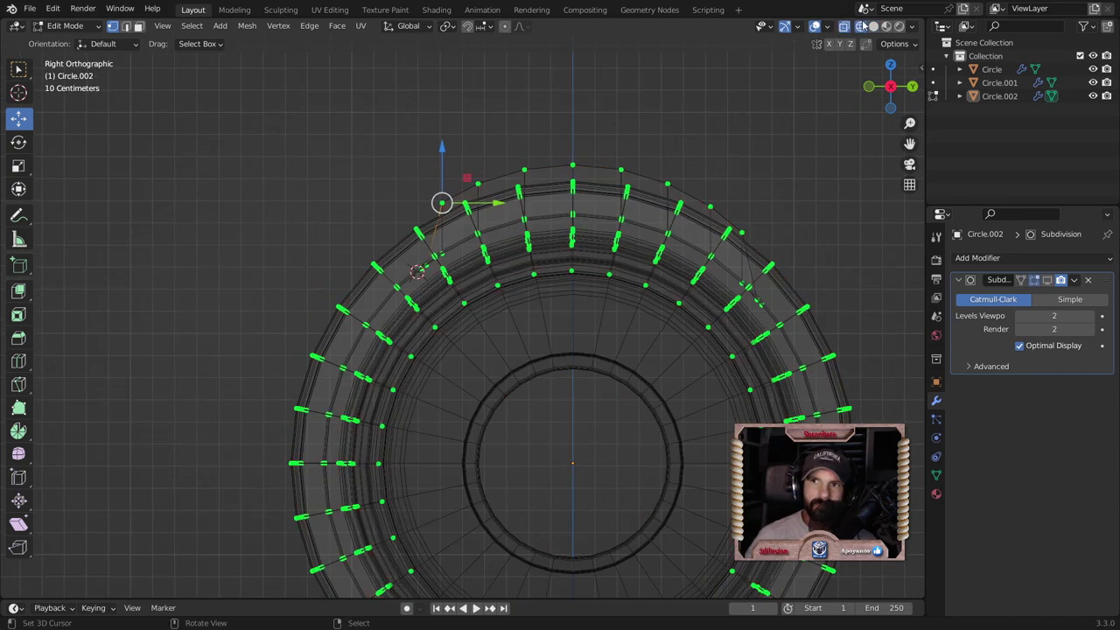
pyautogui.moveTo(494, 202); pyautogui.dragTo(479, 208)
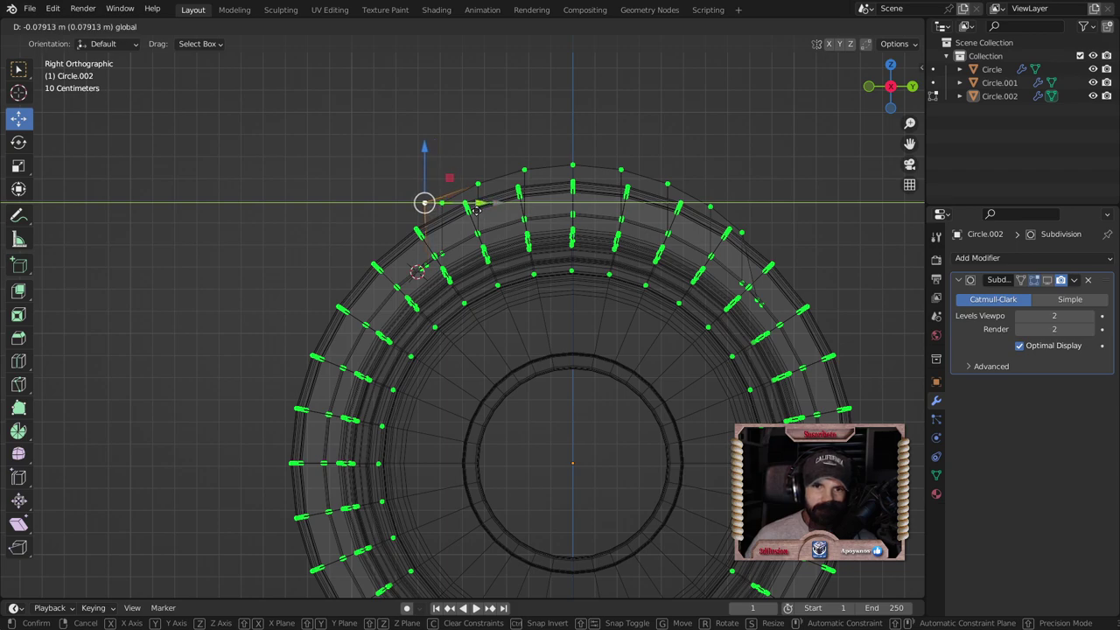
pyautogui.moveTo(479, 209); pyautogui.dragTo(414, 144)
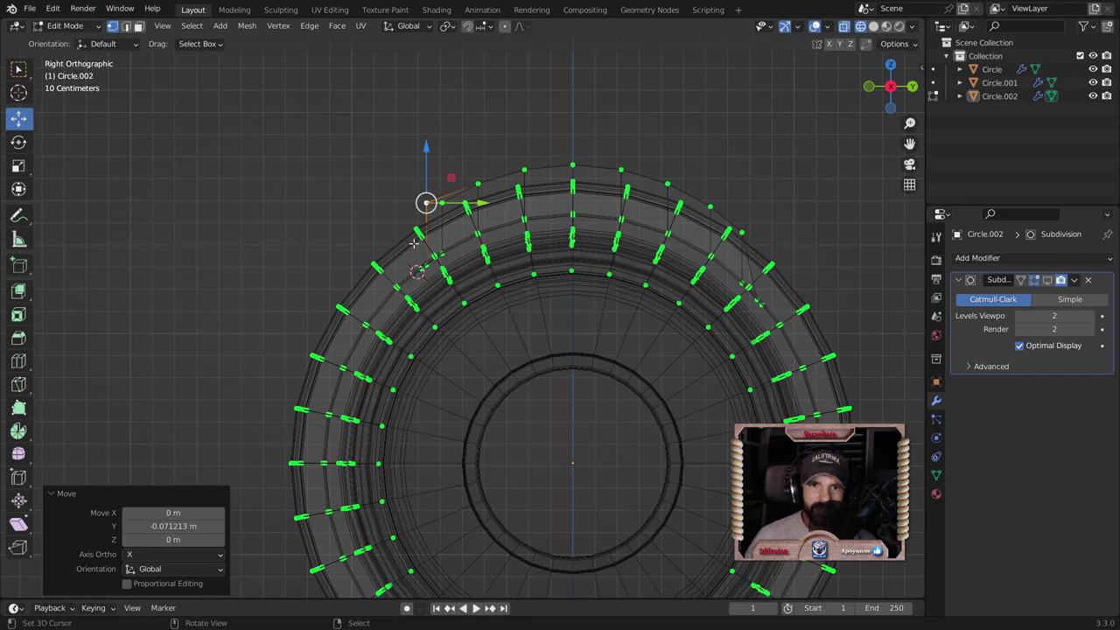
pyautogui.moveTo(602, 247); pyautogui.dragTo(557, 249, button='middle')
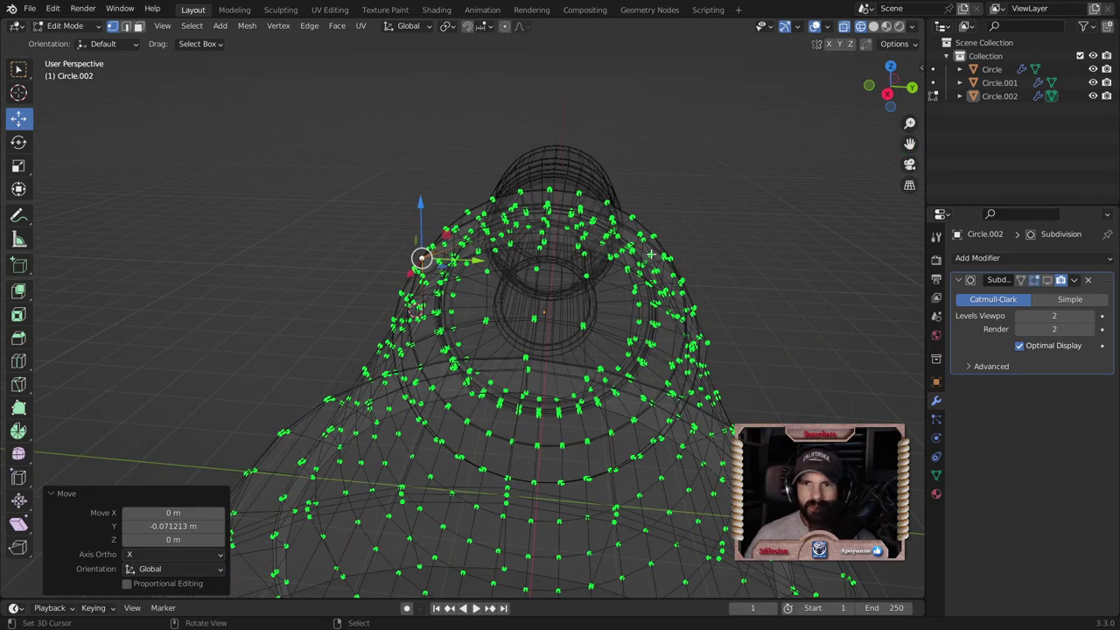
# Step: Shift the other side's vertices 0.064566 m along Y, then return to solid Object Mode
pyautogui.click(873, 25)
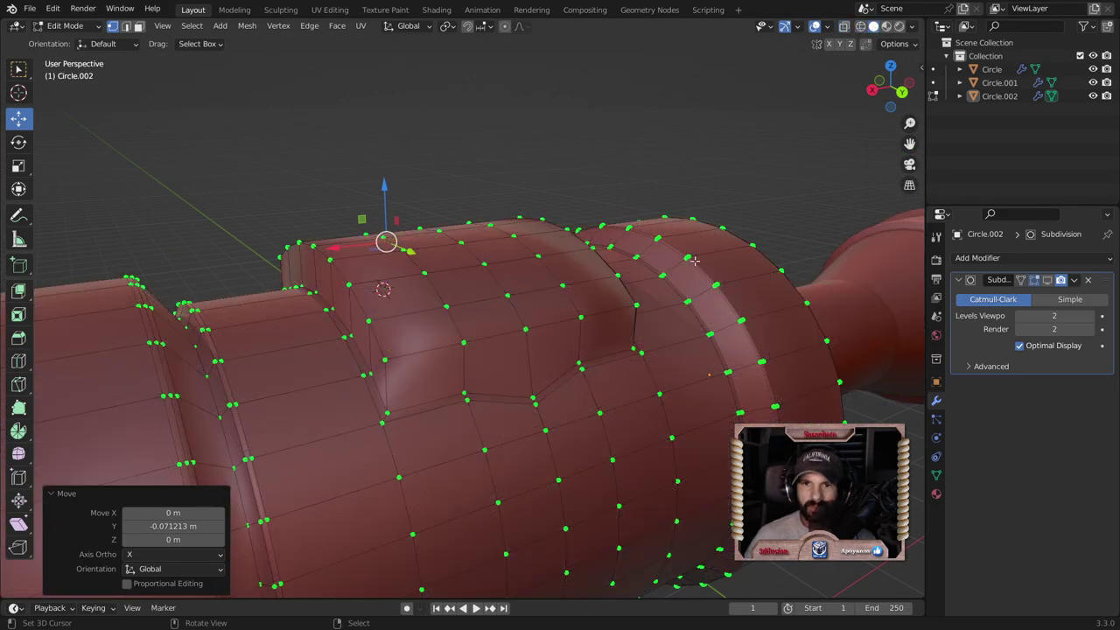
pyautogui.click(523, 327)
pyautogui.click(861, 25)
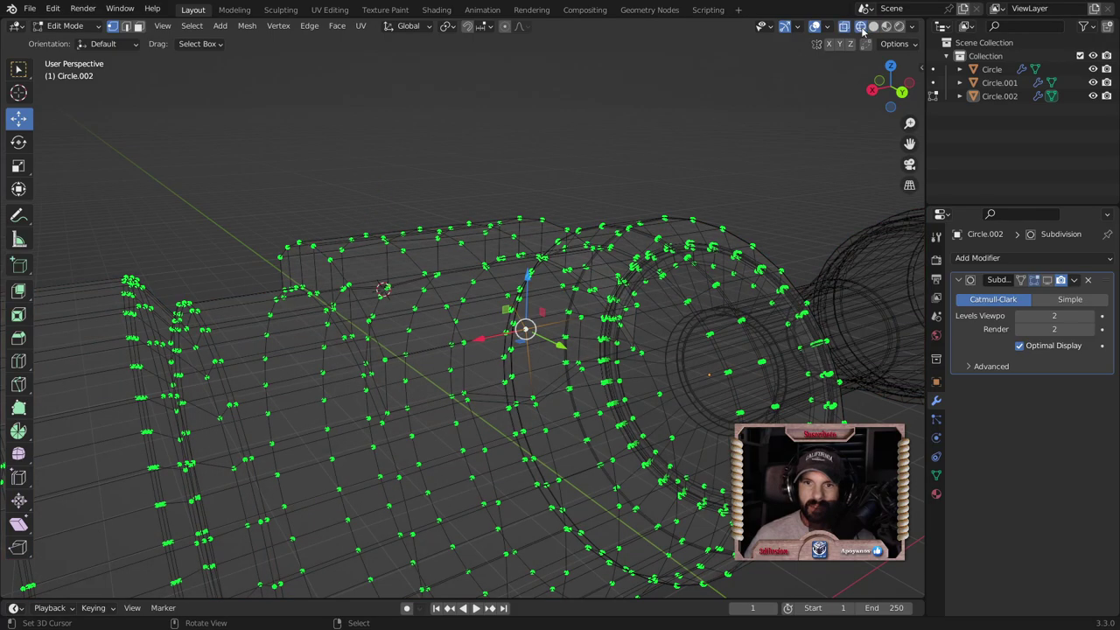
pyautogui.moveTo(645, 237); pyautogui.dragTo(645, 183, button='middle')
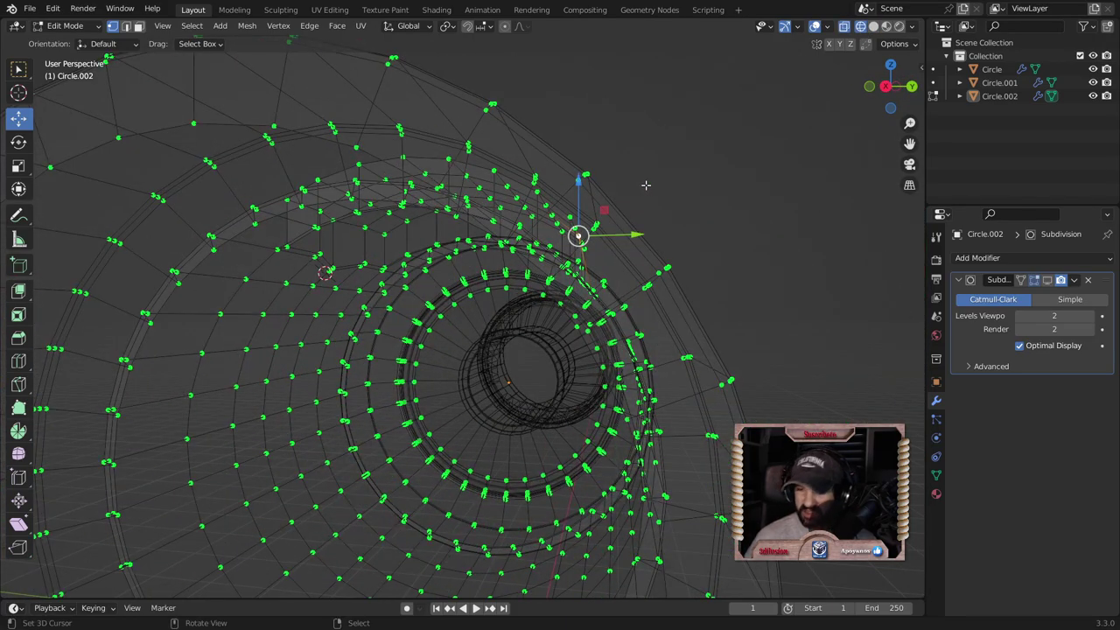
pyautogui.press('KP_1')
pyautogui.press('KP_3')
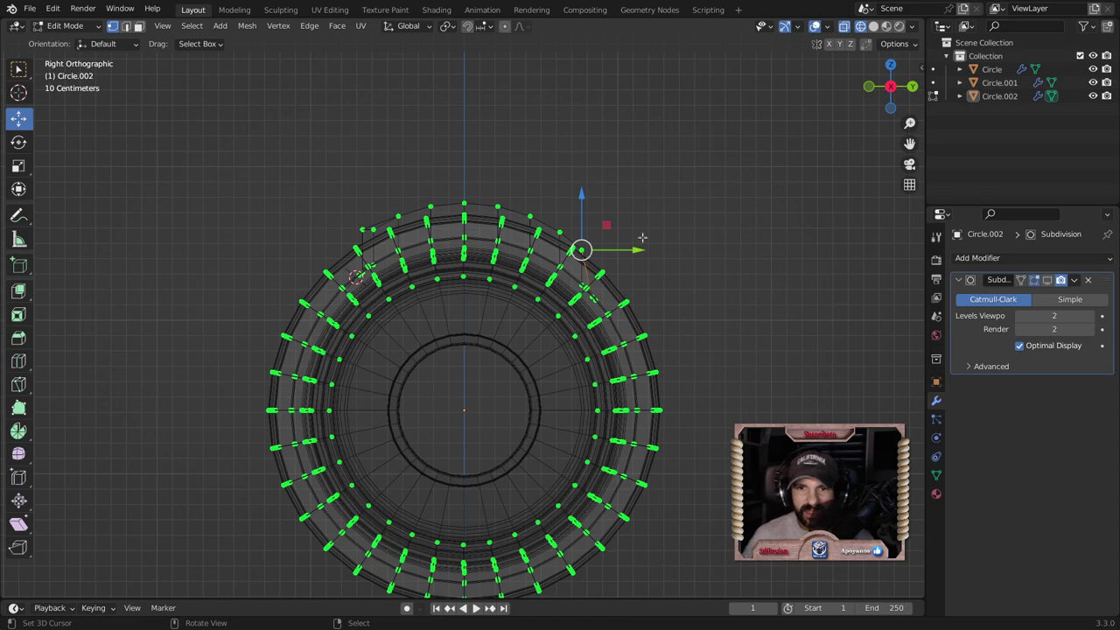
pyautogui.moveTo(636, 250); pyautogui.dragTo(645, 243)
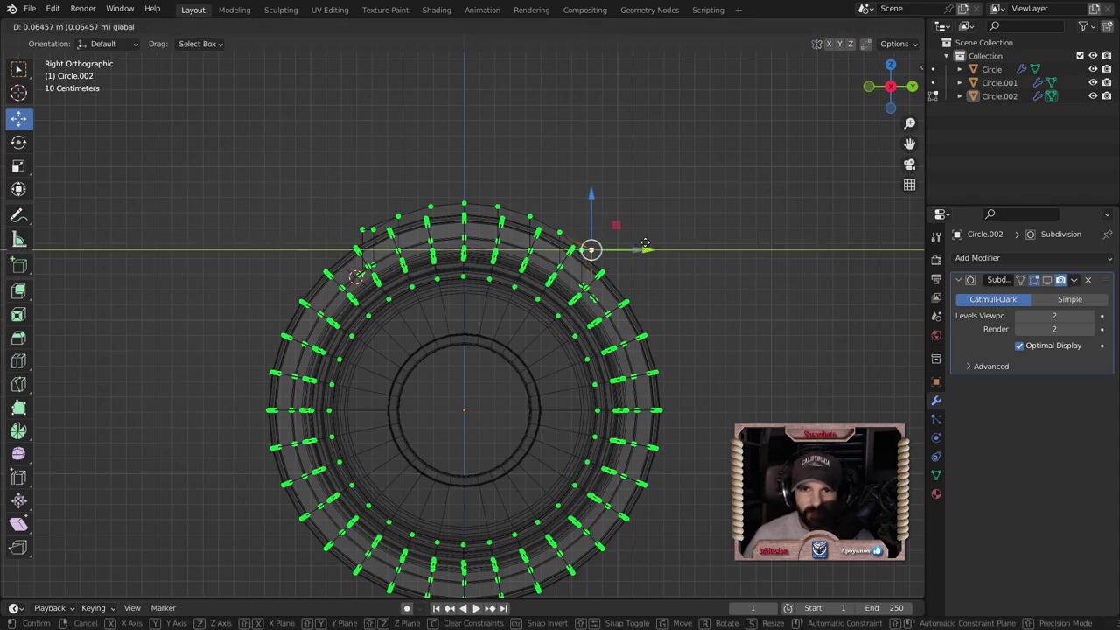
pyautogui.moveTo(640, 219); pyautogui.dragTo(512, 257, button='middle')
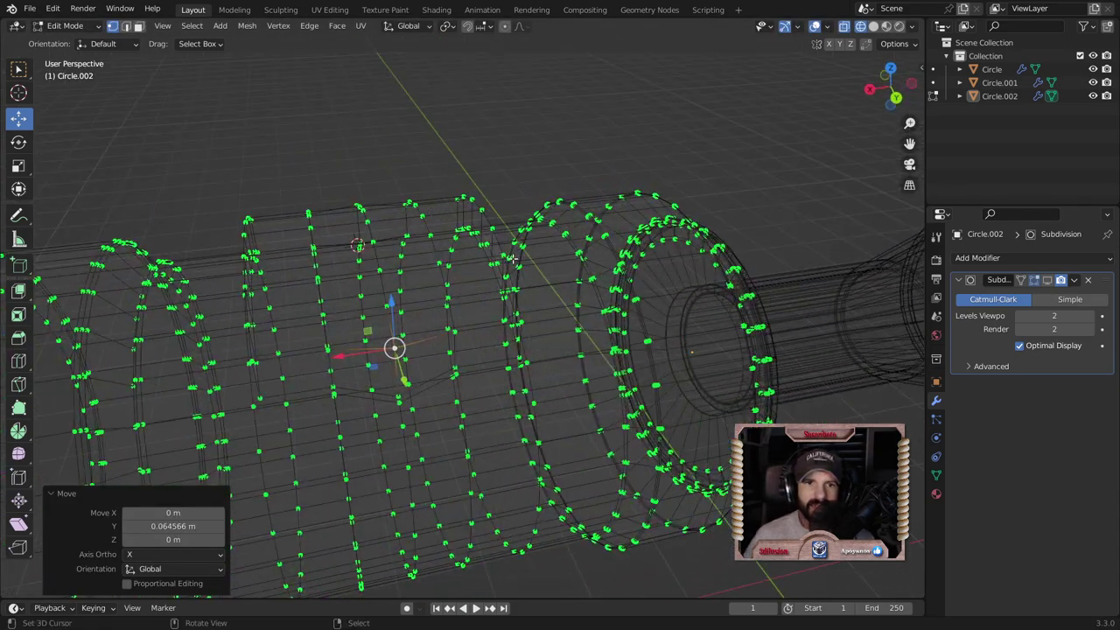
pyautogui.click(873, 26)
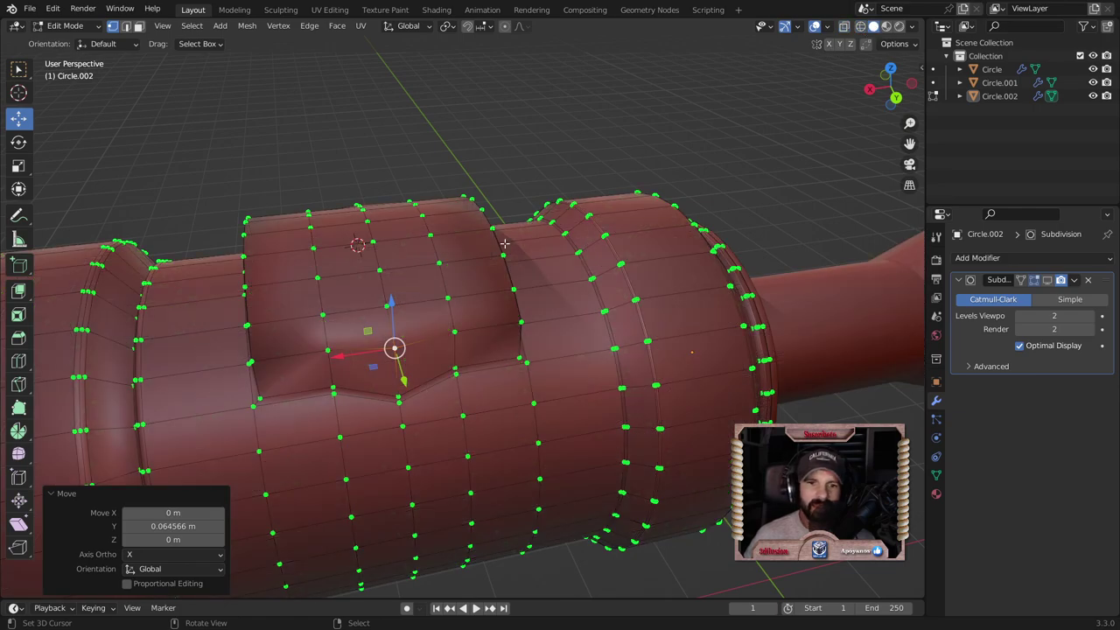
pyautogui.press('Tab')
pyautogui.moveTo(409, 282); pyautogui.dragTo(499, 288, button='middle')
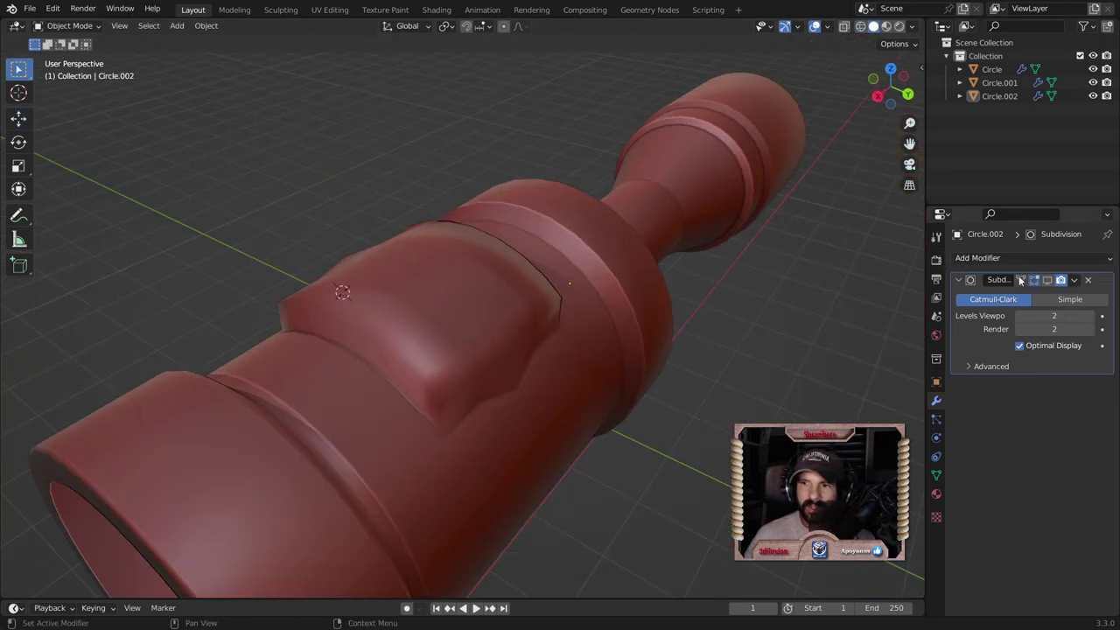
# Step: Enable the Subdivision modifier in the viewport and inspect the smoothed block
pyautogui.click(1048, 280)
pyautogui.moveTo(622, 372); pyautogui.dragTo(384, 348, button='middle')
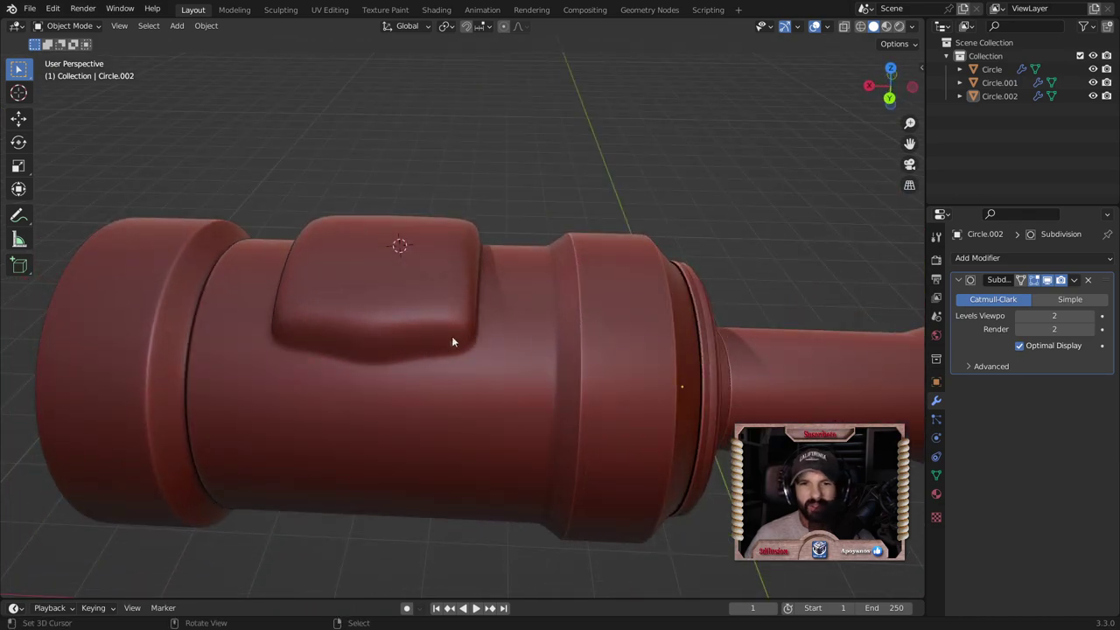
pyautogui.moveTo(396, 315)
pyautogui.mouseDown(button='middle')
pyautogui.moveTo(583, 294)
pyautogui.moveTo(626, 256)
pyautogui.moveTo(594, 288)
pyautogui.moveTo(527, 305)
pyautogui.moveTo(503, 328)
pyautogui.moveTo(517, 279)
pyautogui.mouseUp(button='middle')
# Step: Add an edge loop around the raised block's base in edge mode
pyautogui.press('Tab')
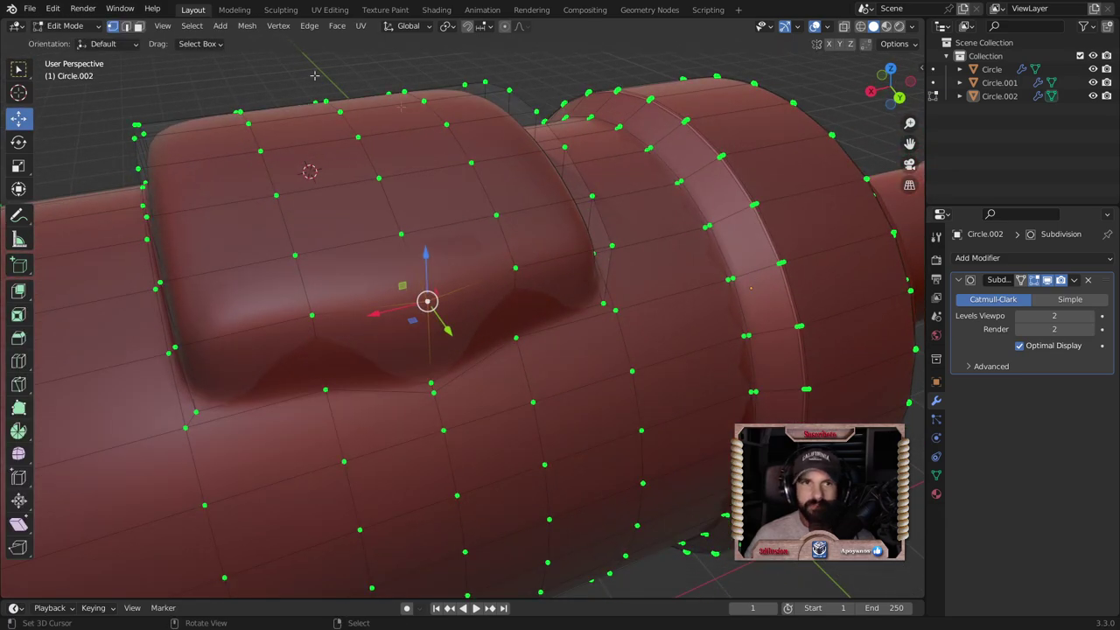
pyautogui.click(127, 26)
pyautogui.moveTo(354, 348)
pyautogui.mouseDown(button='middle')
pyautogui.moveTo(387, 292)
pyautogui.moveTo(420, 289)
pyautogui.mouseUp(button='middle')
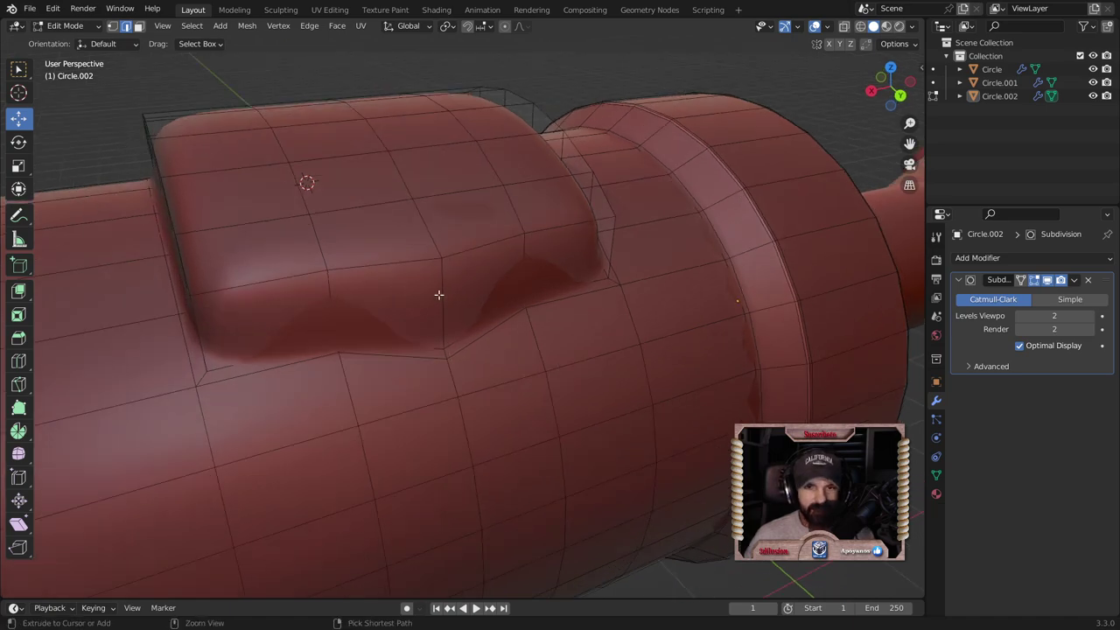
pyautogui.hotkey('ctrl', 'r')
pyautogui.click(439, 297)
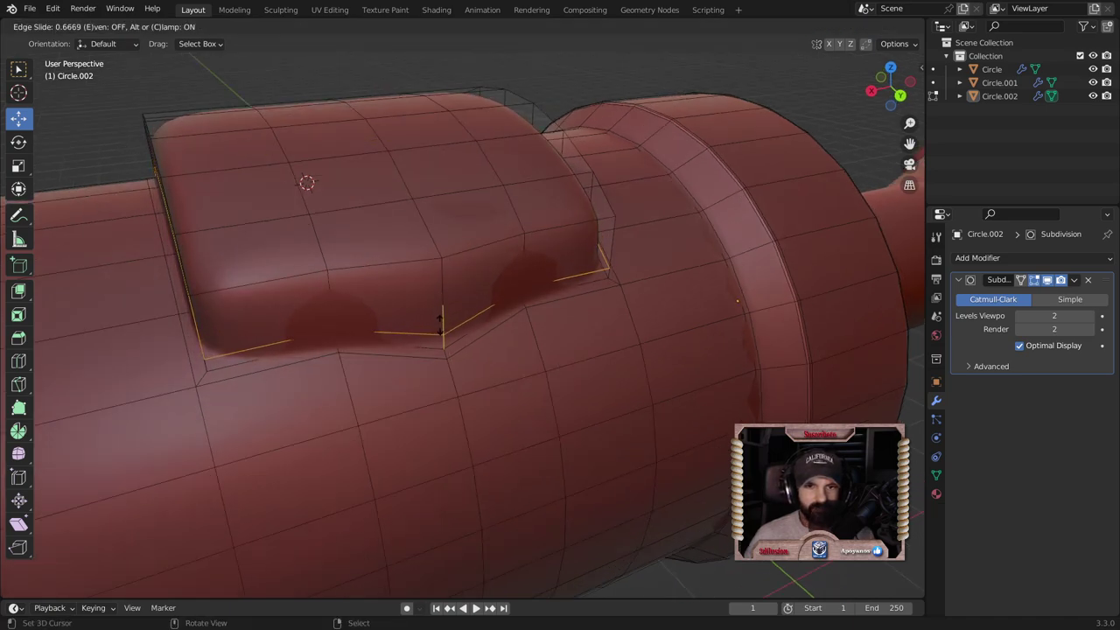
pyautogui.click(441, 323)
# Step: Select the whole top region of faces on the raised block
pyautogui.click(476, 245)
pyautogui.keyDown('alt'); pyautogui.click(449, 255); pyautogui.keyUp('alt')
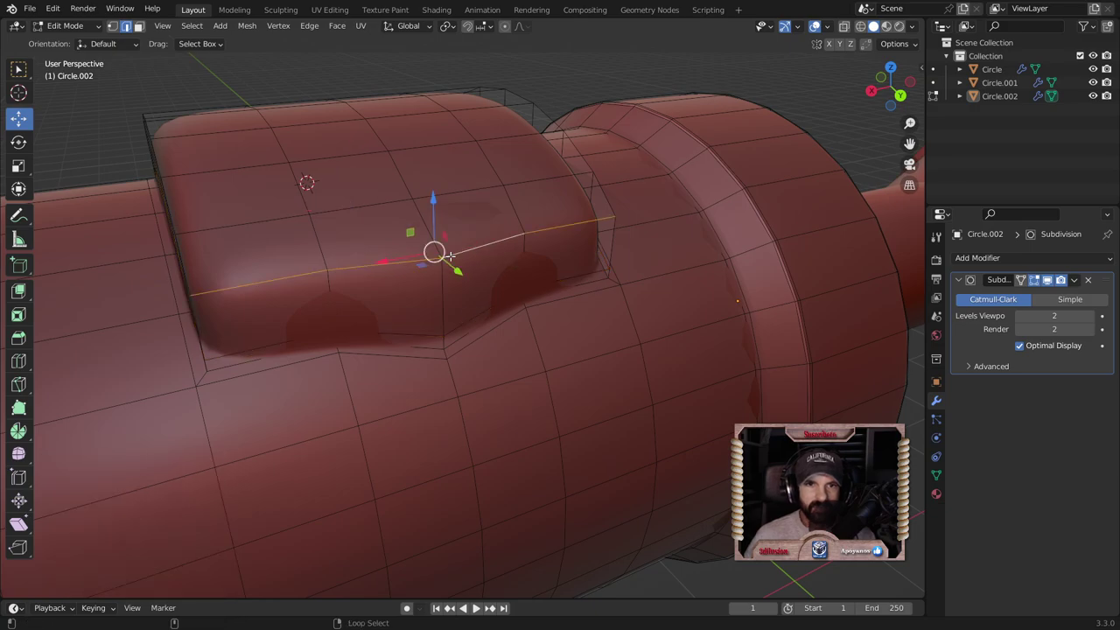
pyautogui.scroll(-2, 449, 254)
pyautogui.scroll(-1, 446, 257)
pyautogui.moveTo(347, 264)
pyautogui.mouseDown(button='middle')
pyautogui.moveTo(430, 239)
pyautogui.moveTo(456, 245)
pyautogui.moveTo(431, 246)
pyautogui.mouseUp(button='middle')
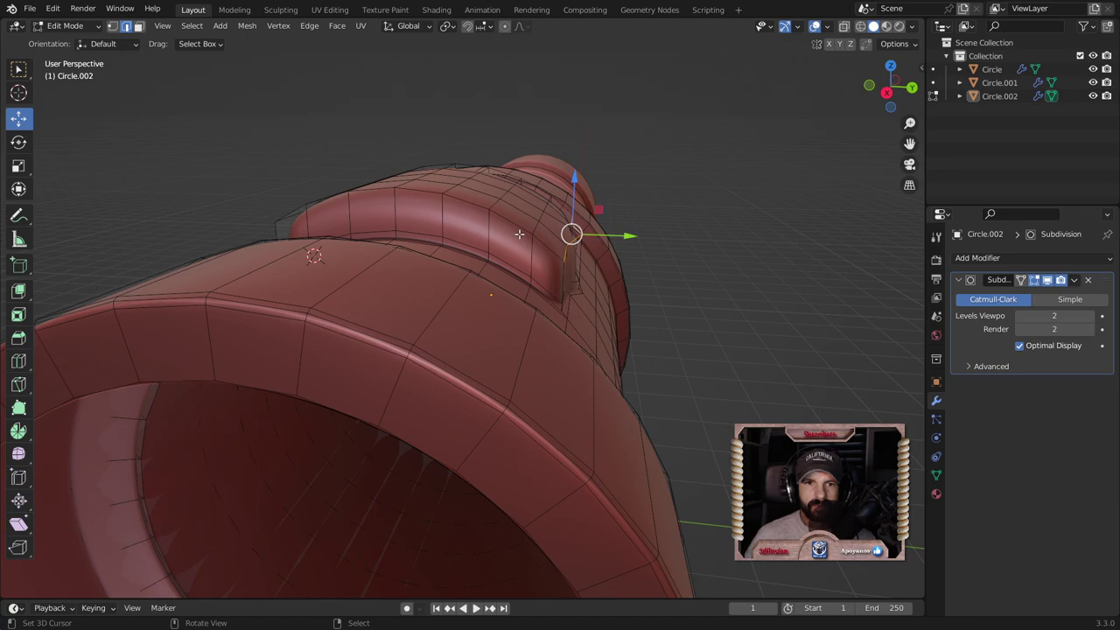
pyautogui.moveTo(578, 297); pyautogui.dragTo(521, 301, button='middle')
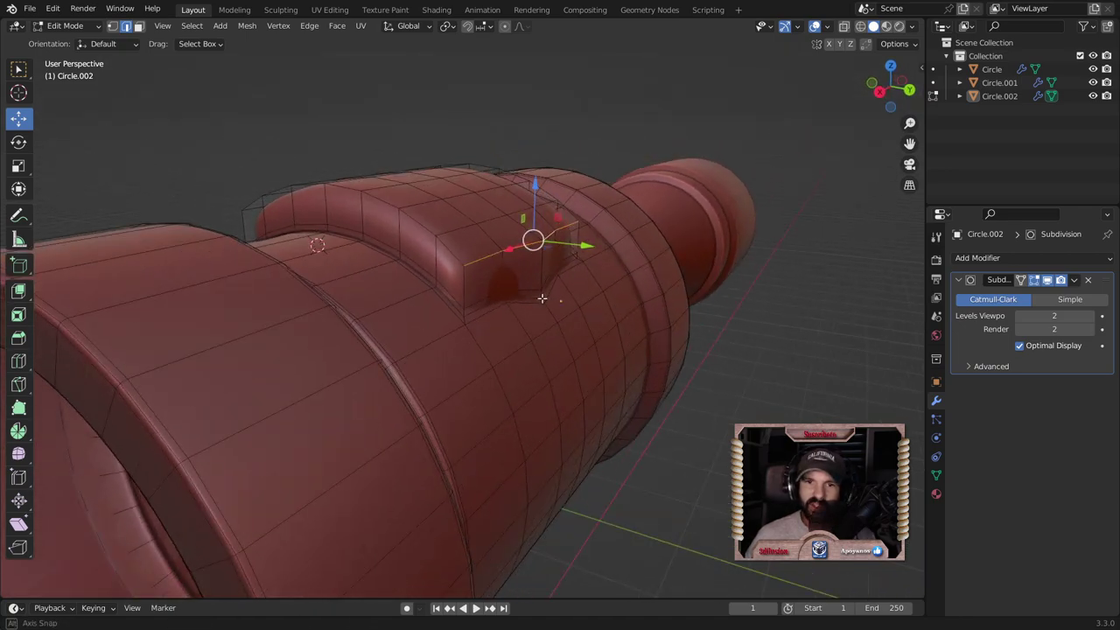
pyautogui.click(140, 27)
pyautogui.click(359, 211)
pyautogui.moveTo(358, 212)
pyautogui.mouseDown(button='middle')
pyautogui.moveTo(397, 245)
pyautogui.moveTo(519, 284)
pyautogui.mouseUp(button='middle')
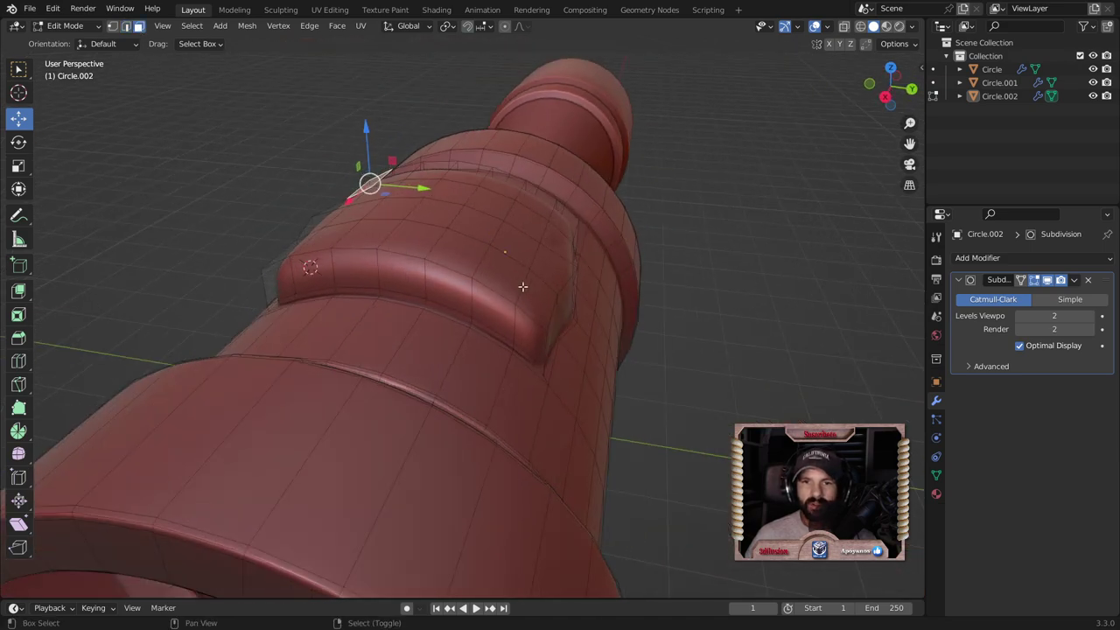
pyautogui.keyDown('ctrl'); pyautogui.keyDown('shift'); pyautogui.click(537, 297); pyautogui.keyUp('shift'); pyautogui.keyUp('ctrl')
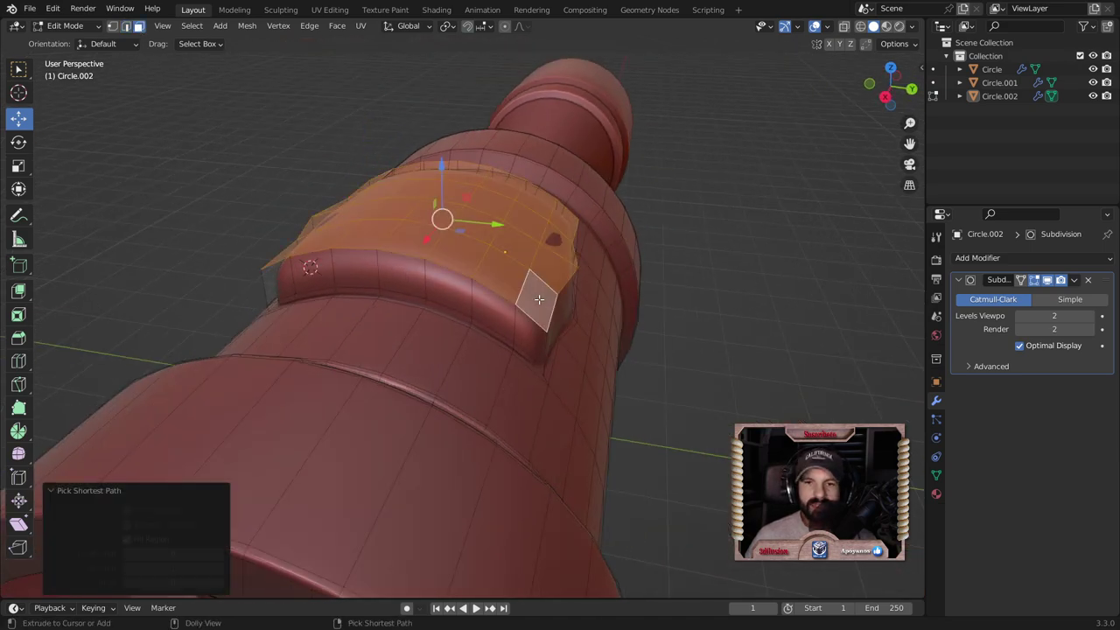
# Step: Flatten the block's top faces with LoopTools Flatten
pyautogui.rightClick(615, 150)
pyautogui.moveTo(544, 148)
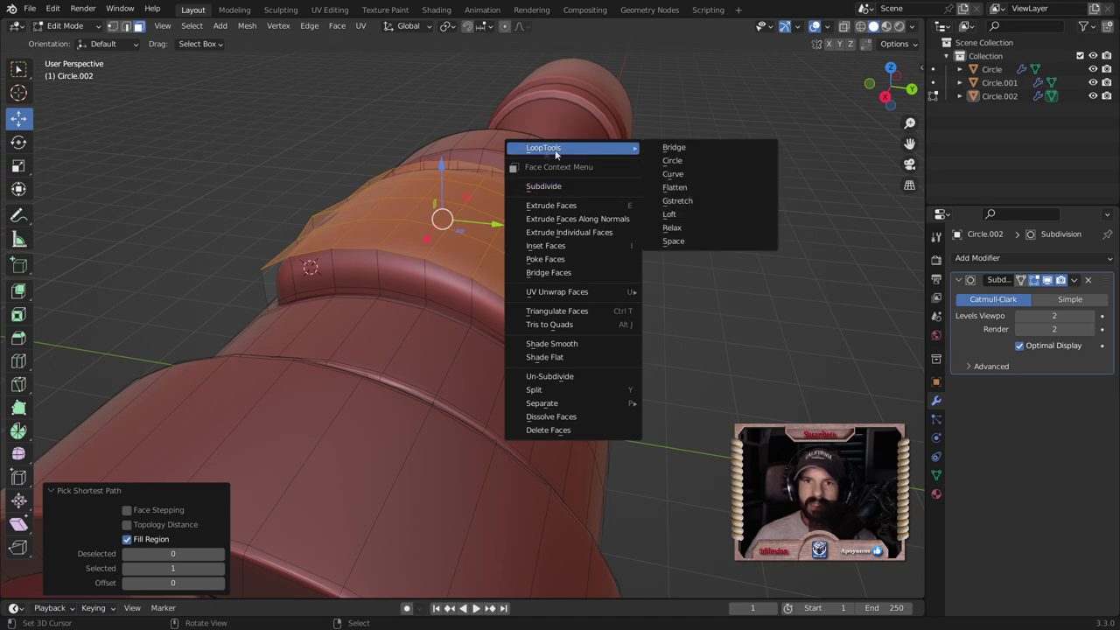
pyautogui.click(696, 187)
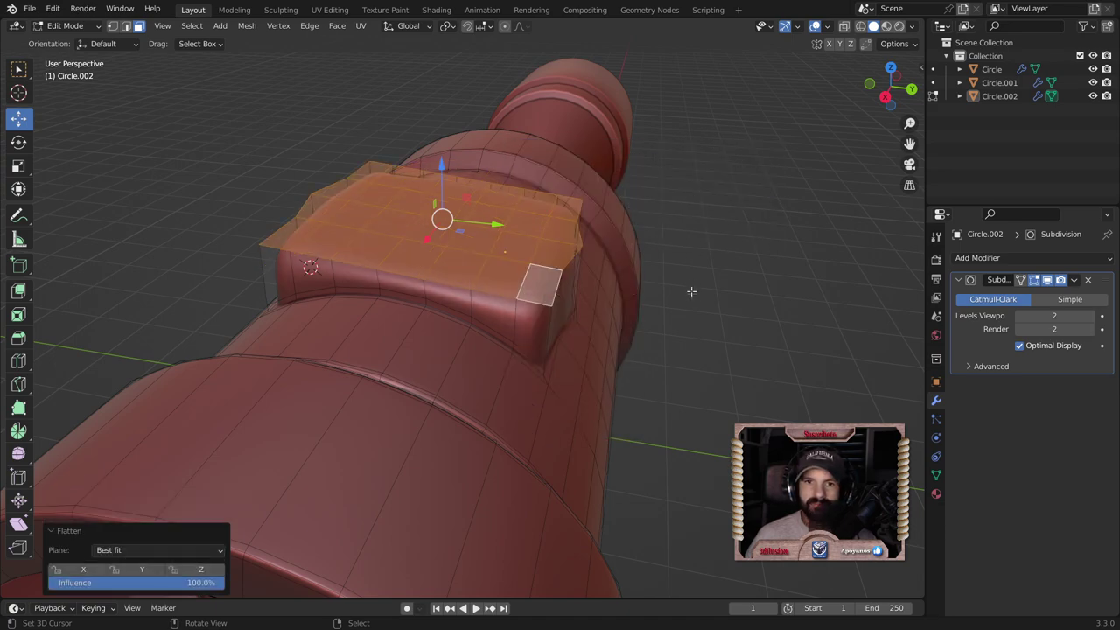
pyautogui.moveTo(674, 312); pyautogui.dragTo(543, 268, button='middle')
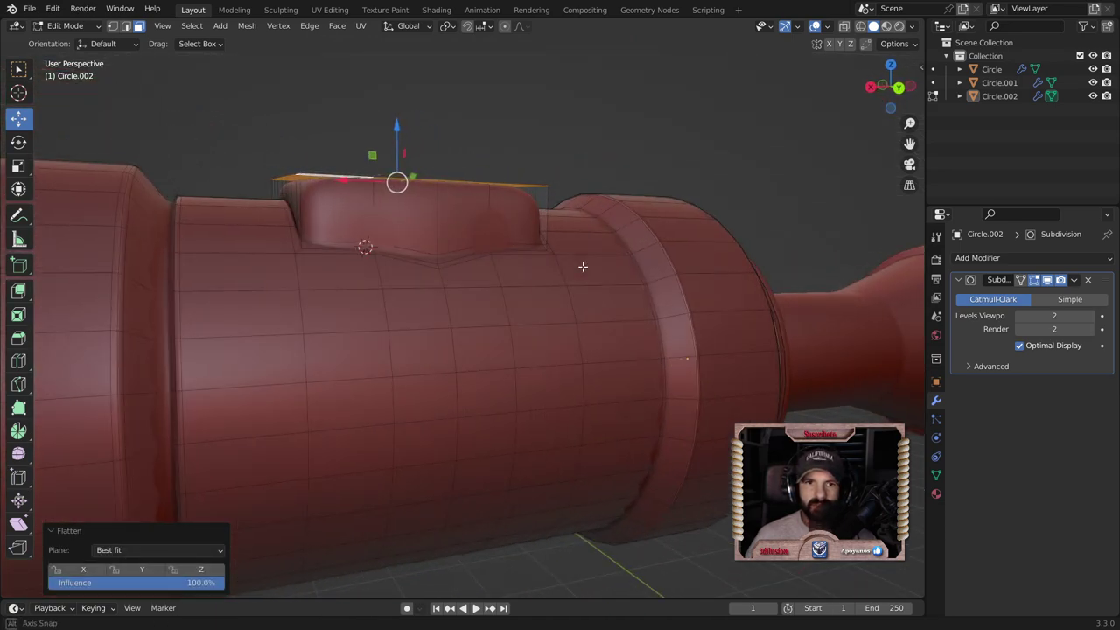
pyautogui.moveTo(543, 267); pyautogui.dragTo(513, 283, button='middle')
pyautogui.scroll(3, 429, 195)
pyautogui.moveTo(429, 196)
pyautogui.mouseDown(button='middle')
pyautogui.moveTo(436, 219)
pyautogui.moveTo(420, 259)
pyautogui.moveTo(448, 252)
pyautogui.moveTo(387, 219)
pyautogui.mouseUp(button='middle')
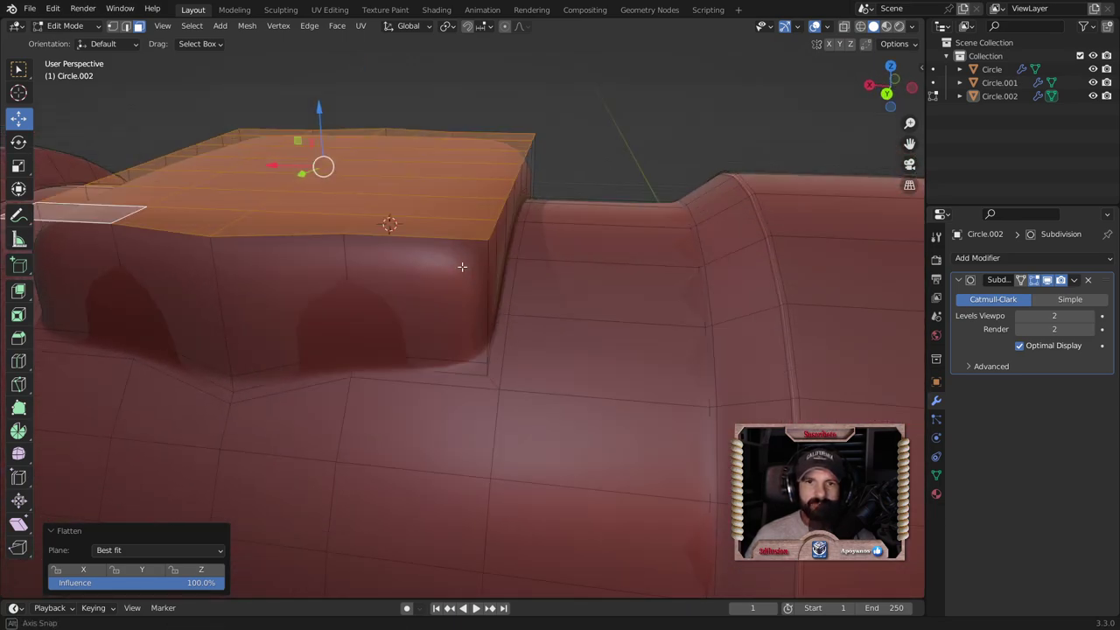
# Step: Inset the top faces 0.01186 m and add a side loop slid to -0.904 near the rim
pyautogui.press('i')
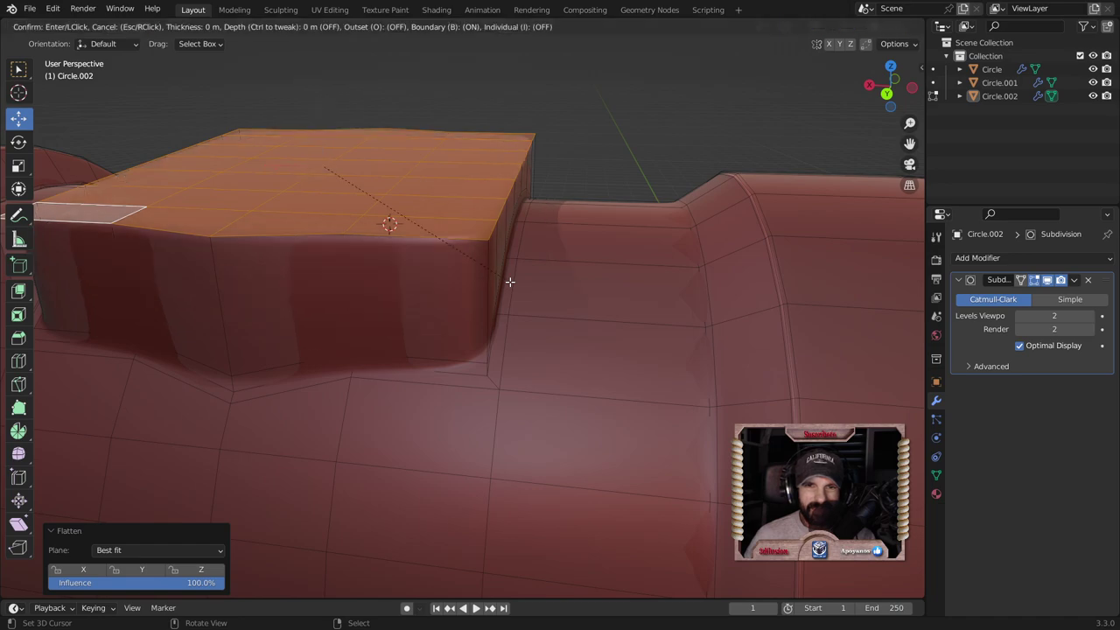
pyautogui.click(504, 281)
pyautogui.moveTo(504, 281)
pyautogui.mouseDown(button='middle')
pyautogui.moveTo(495, 312)
pyautogui.moveTo(380, 185)
pyautogui.moveTo(502, 323)
pyautogui.moveTo(496, 302)
pyautogui.mouseUp(button='middle')
pyautogui.hotkey('ctrl', 'r')
pyautogui.click(504, 301)
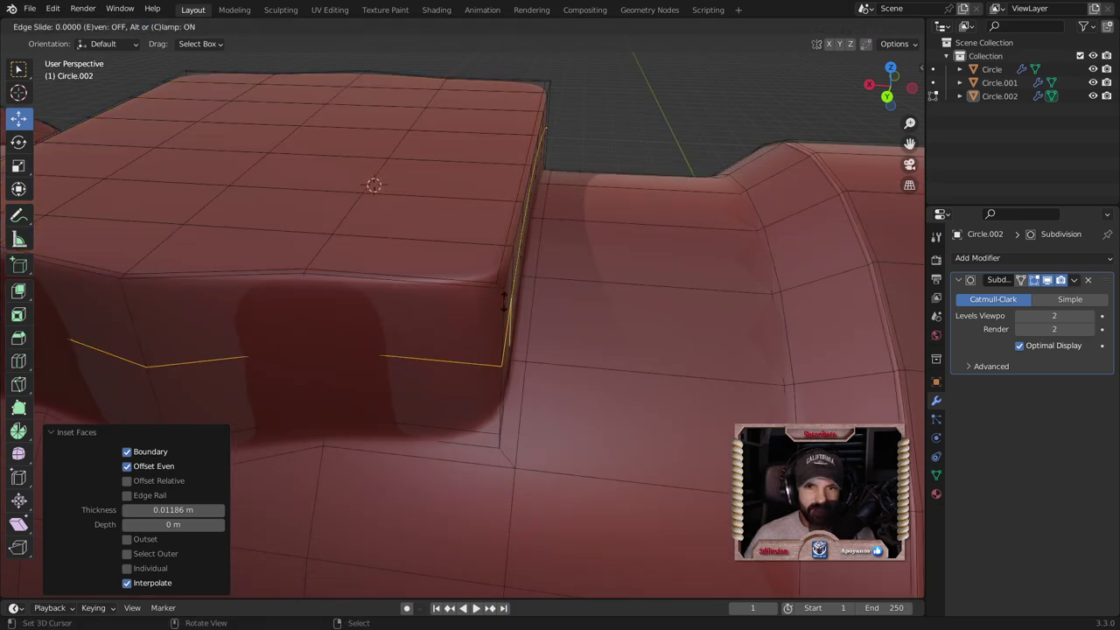
pyautogui.click(506, 237)
pyautogui.moveTo(507, 237)
pyautogui.mouseDown(button='middle')
pyautogui.moveTo(505, 253)
pyautogui.moveTo(437, 272)
pyautogui.moveTo(538, 230)
pyautogui.moveTo(753, 265)
pyautogui.moveTo(549, 305)
pyautogui.mouseUp(button='middle')
# Step: View the whole scope in object mode, then return to mesh editing
pyautogui.press('Tab')
pyautogui.scroll(-4, 505, 253)
pyautogui.scroll(-3, 575, 302)
pyautogui.scroll(-3, 576, 302)
pyautogui.moveTo(470, 286)
pyautogui.mouseDown(button='middle')
pyautogui.moveTo(616, 429)
pyautogui.moveTo(728, 386)
pyautogui.moveTo(699, 357)
pyautogui.moveTo(492, 367)
pyautogui.mouseUp(button='middle')
pyautogui.press('Tab')
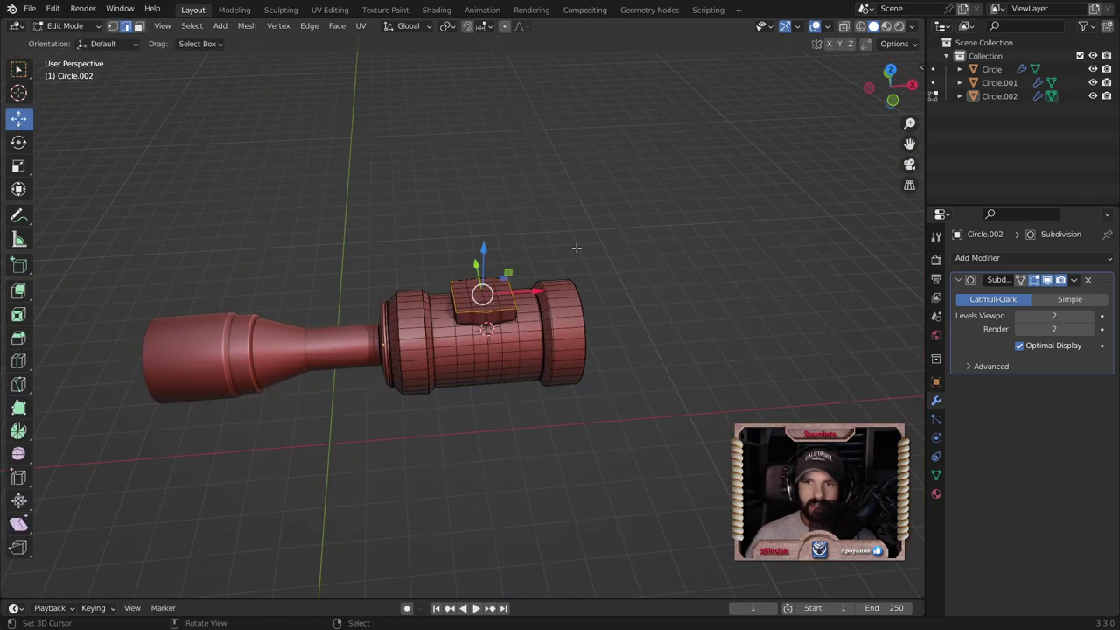
# Step: Check the finished shape with the wireframe overlay, then turn the viewport wireframe back off
pyautogui.press('Tab')
pyautogui.click(826, 26)
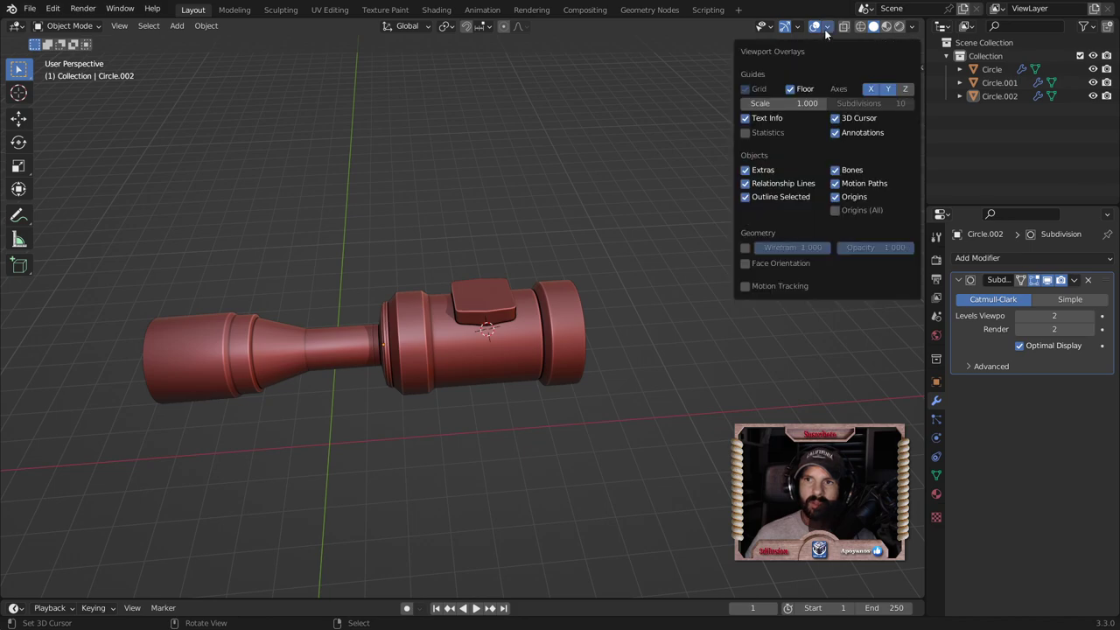
pyautogui.click(745, 248)
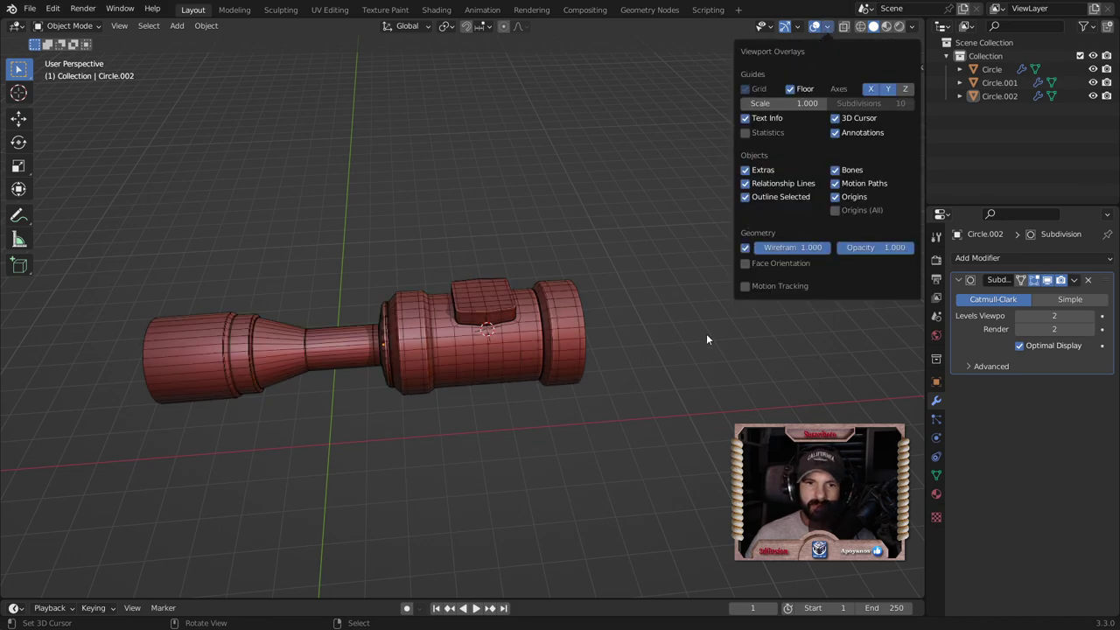
pyautogui.moveTo(681, 346)
pyautogui.mouseDown(button='middle')
pyautogui.moveTo(611, 396)
pyautogui.moveTo(557, 369)
pyautogui.moveTo(680, 227)
pyautogui.mouseUp(button='middle')
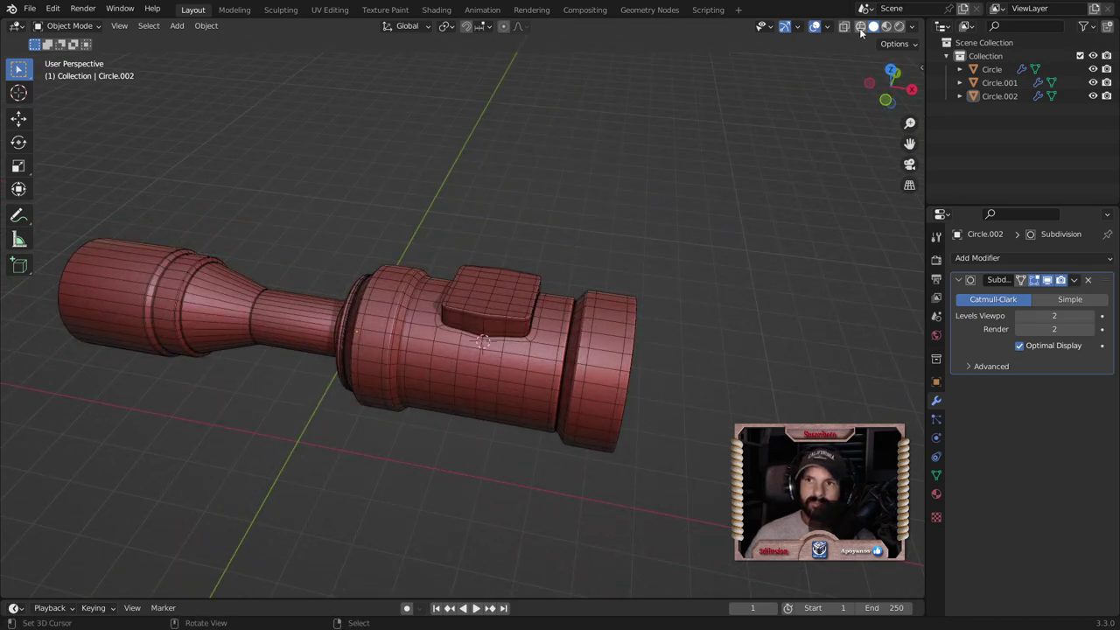
pyautogui.press('Tab')
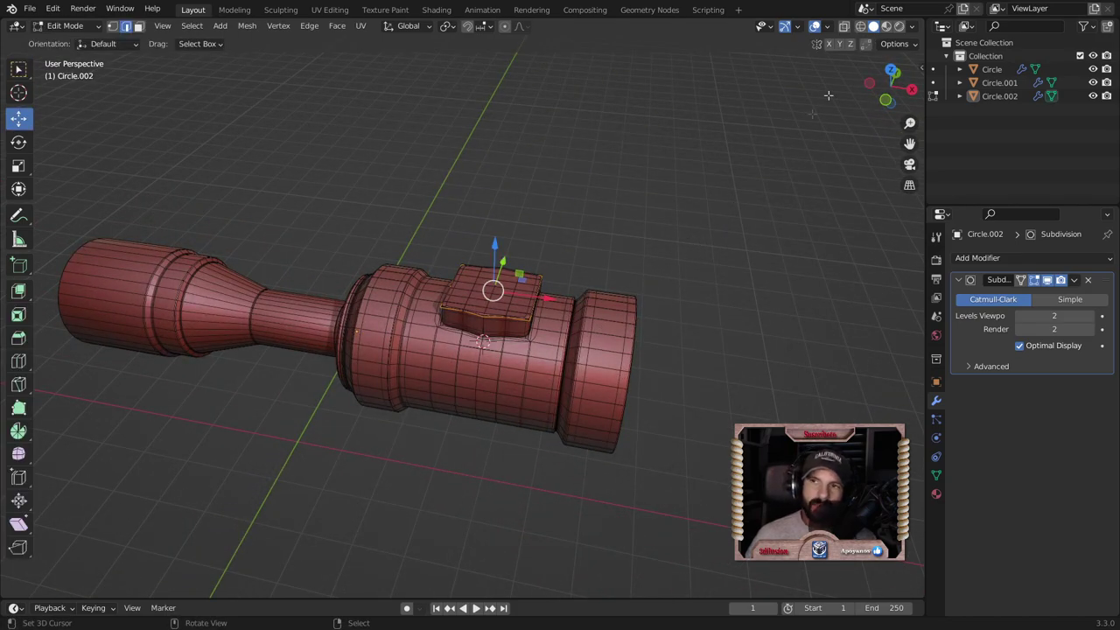
pyautogui.click(885, 26)
pyautogui.press('Tab')
pyautogui.scroll(2, 604, 253)
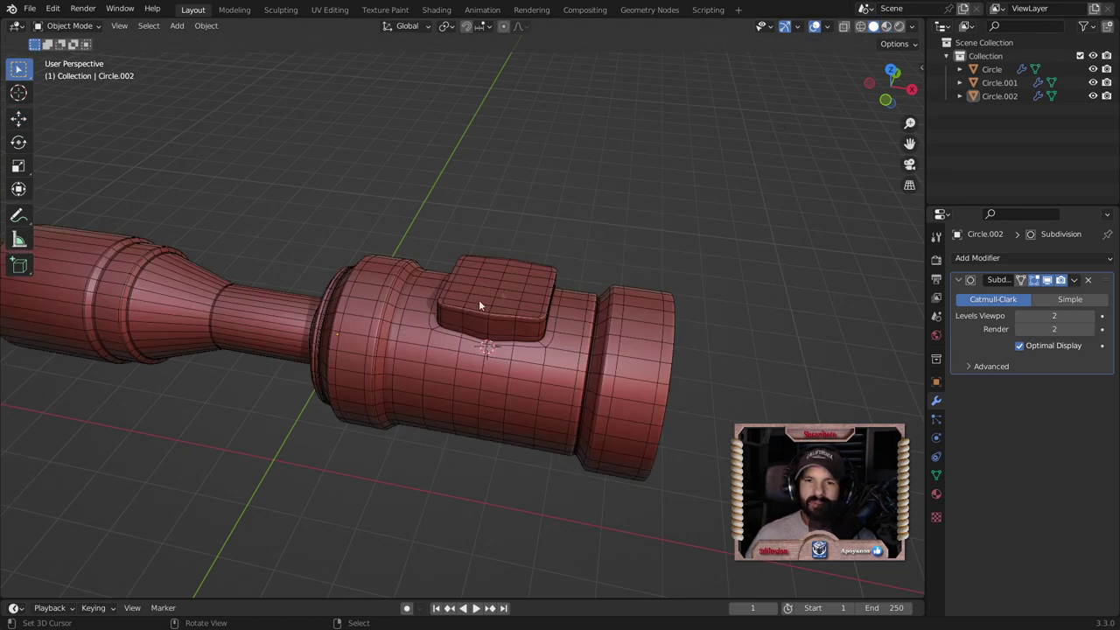
pyautogui.click(826, 26)
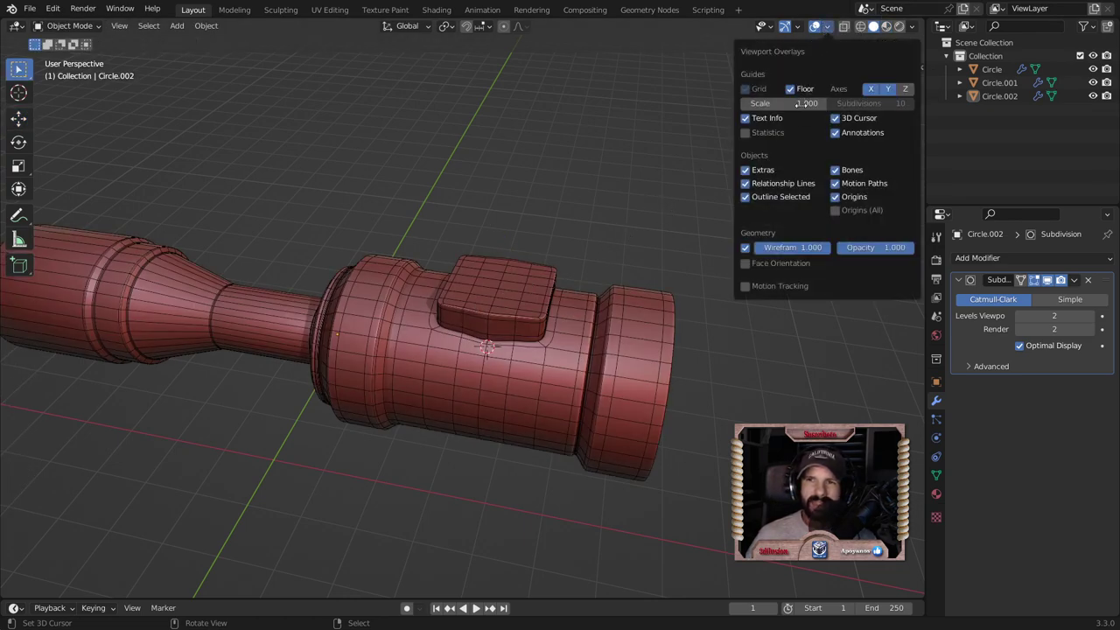
pyautogui.click(747, 247)
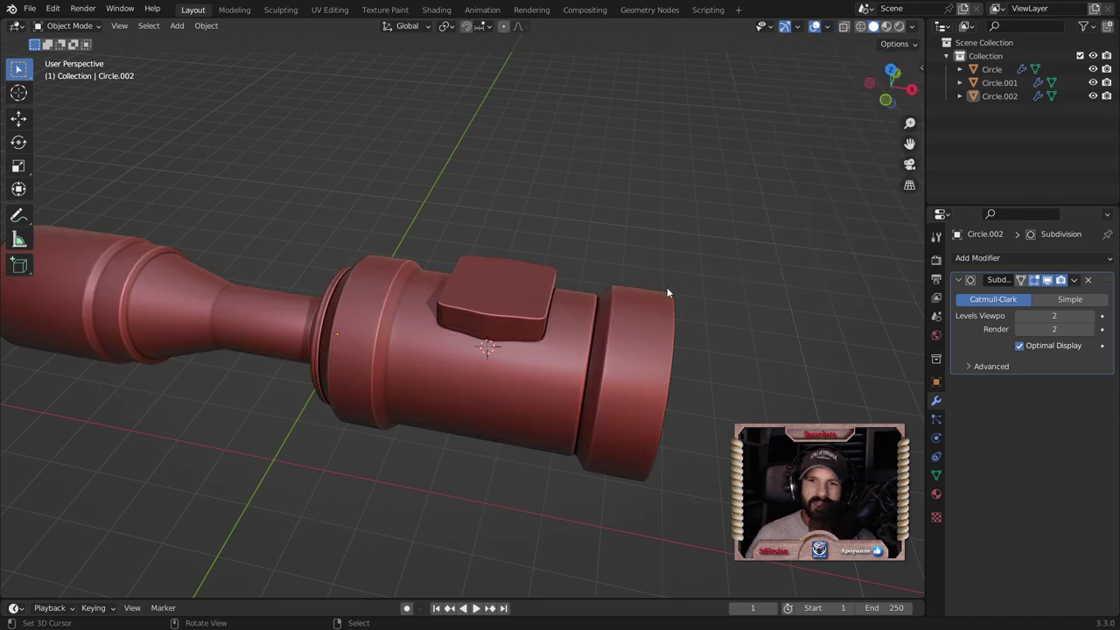
# Step: Select the turret block's top faces plus one surrounding ring and duplicate them in place
pyautogui.click(538, 363)
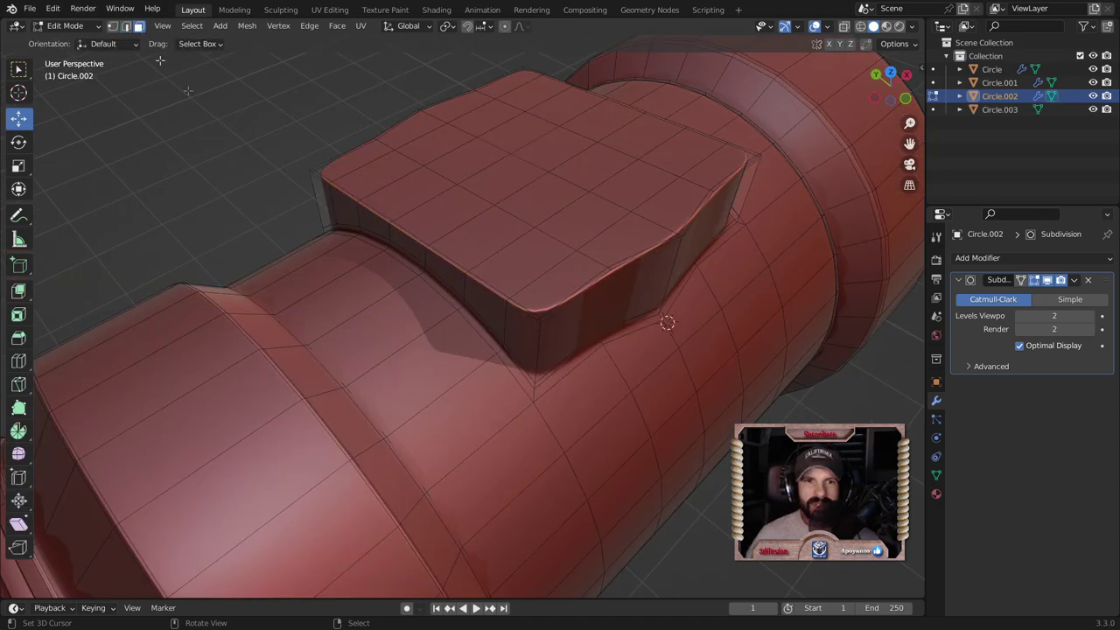
pyautogui.keyDown('alt'); pyautogui.click(314, 168); pyautogui.keyUp('alt')
pyautogui.click(314, 167)
pyautogui.keyDown('alt'); pyautogui.click(313, 168); pyautogui.keyUp('alt')
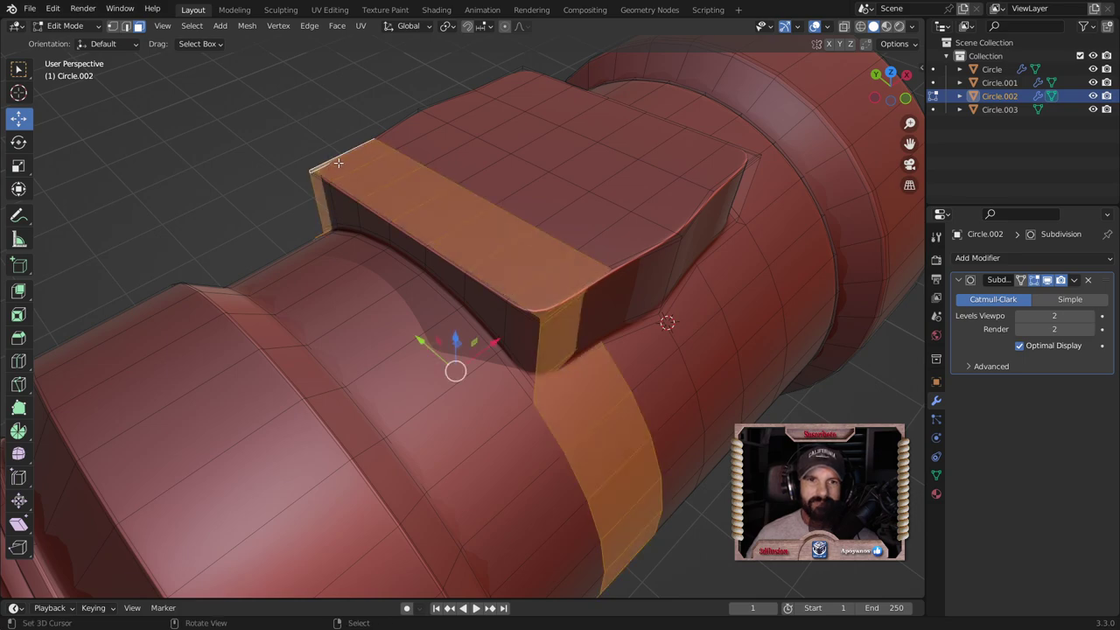
pyautogui.click(348, 158)
pyautogui.keyDown('ctrl'); pyautogui.keyDown('shift'); pyautogui.click(718, 165); pyautogui.keyUp('shift'); pyautogui.keyUp('ctrl')
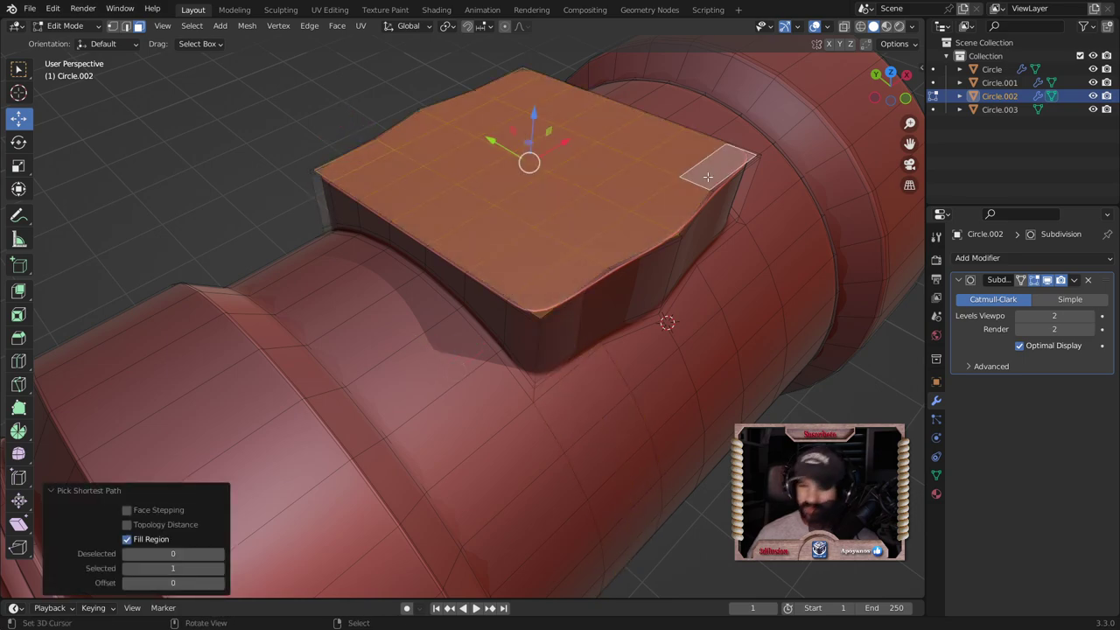
pyautogui.press('ctrl+KP_Add')
pyautogui.hotkey('shift', 'd')
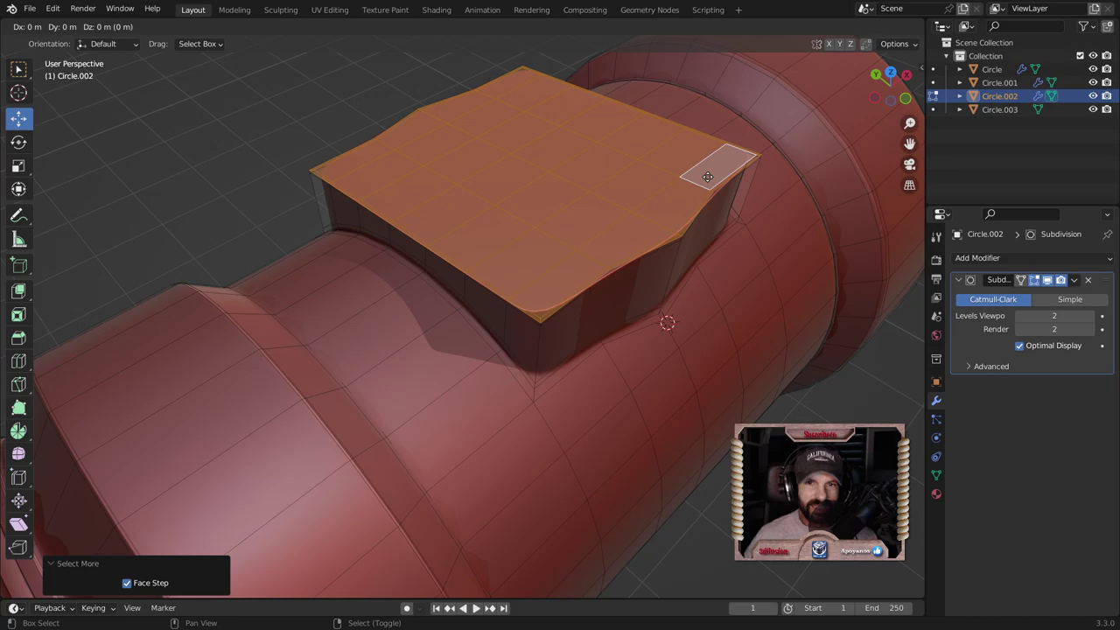
pyautogui.rightClick(707, 177)
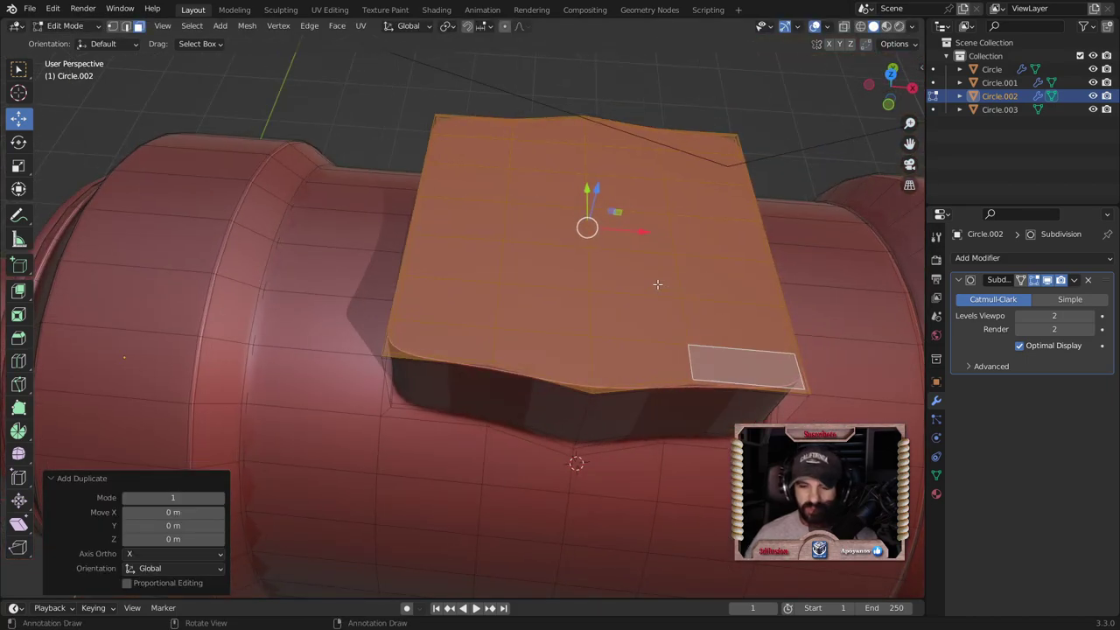
# Step: Separate the duplicated faces into their own object, Circle.004, and select it
pyautogui.press('p')
pyautogui.click(657, 285)
pyautogui.press('Tab')
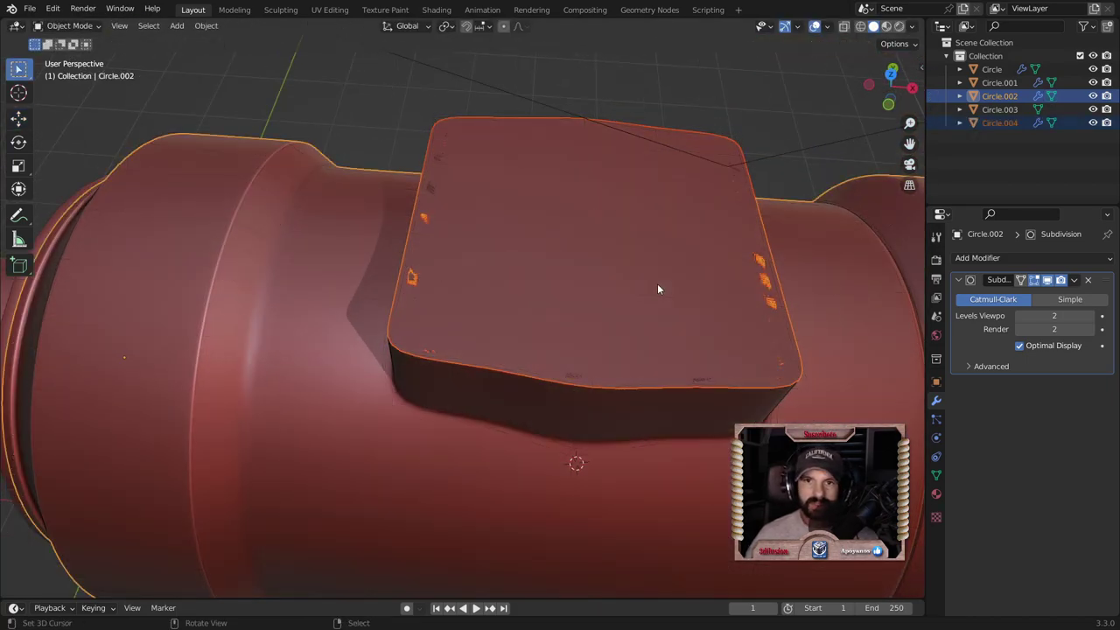
pyautogui.click(657, 284)
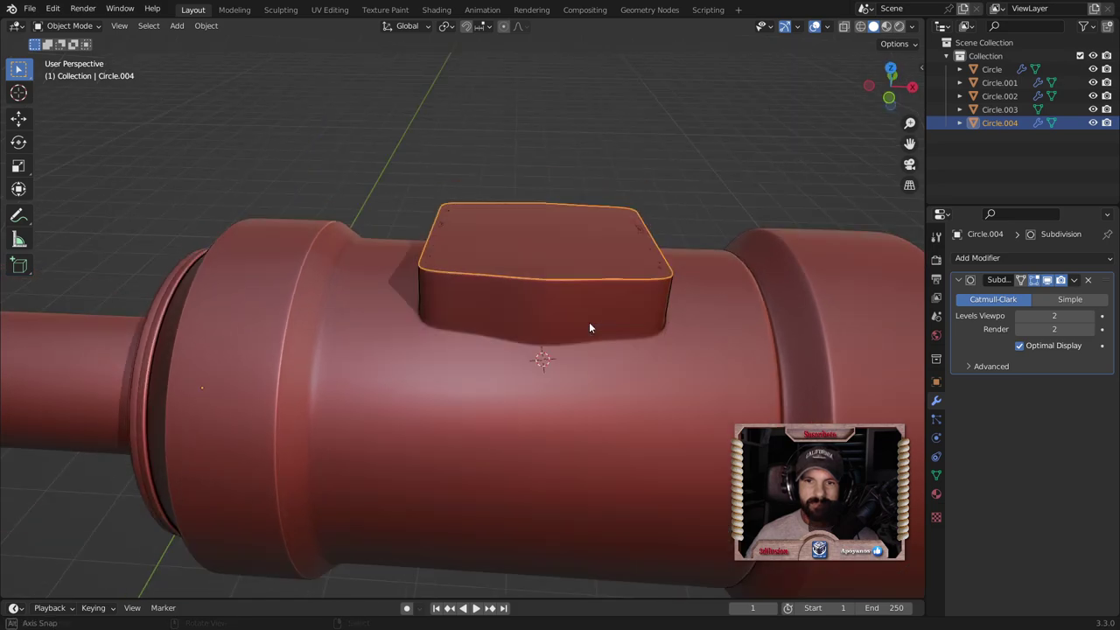
# Step: Extrude the whole Circle.004 plate upward about 0.12 m into a thick cap
pyautogui.press('Tab')
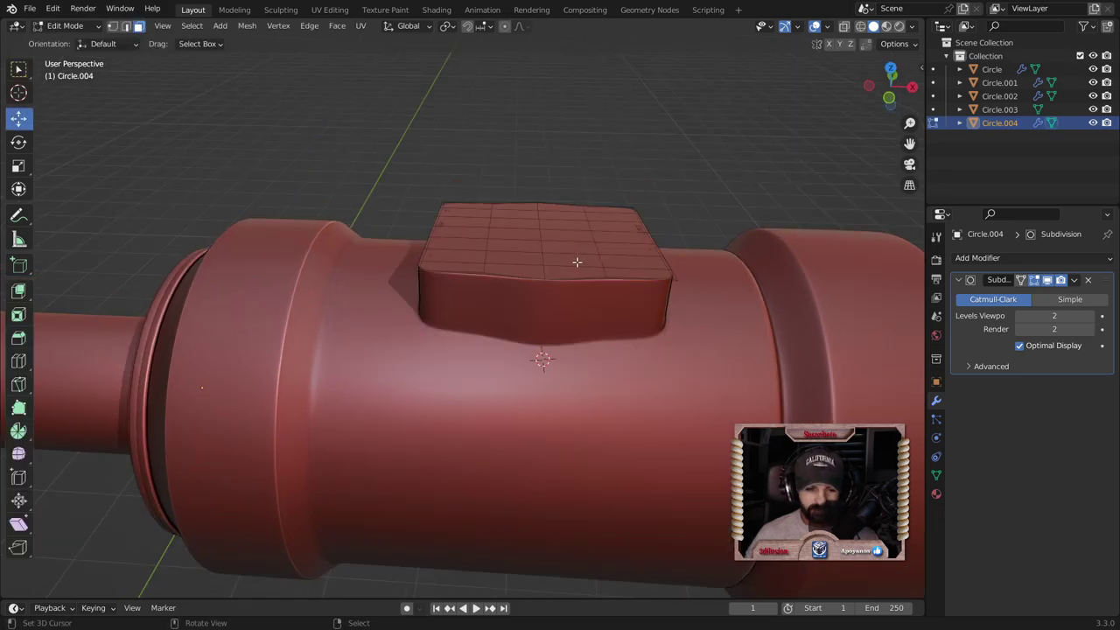
pyautogui.press('a')
pyautogui.press('e')
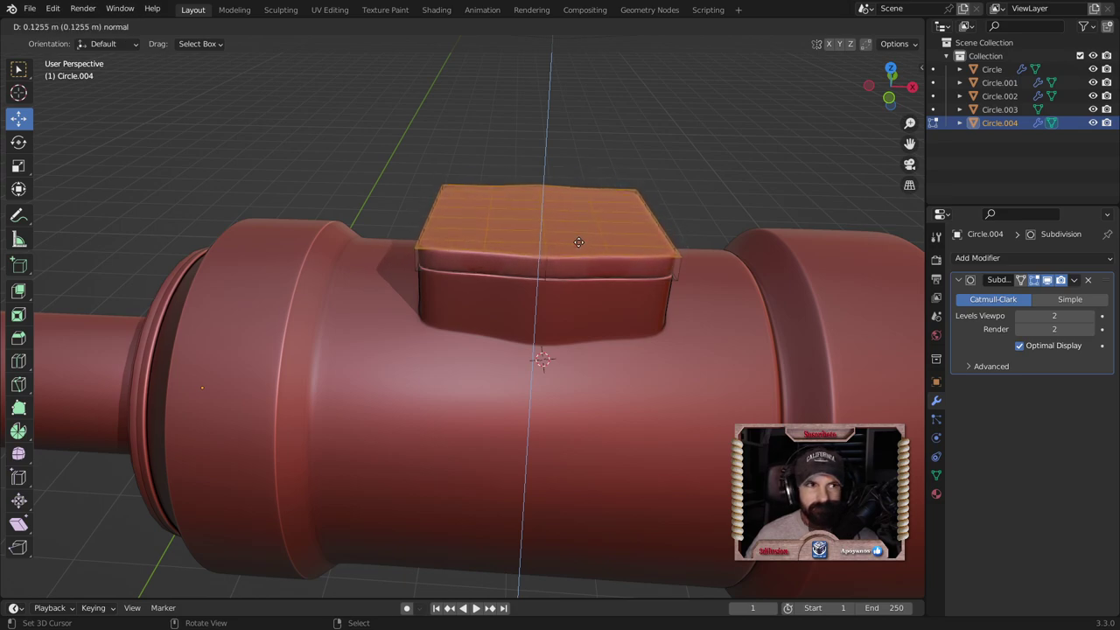
pyautogui.click(580, 242)
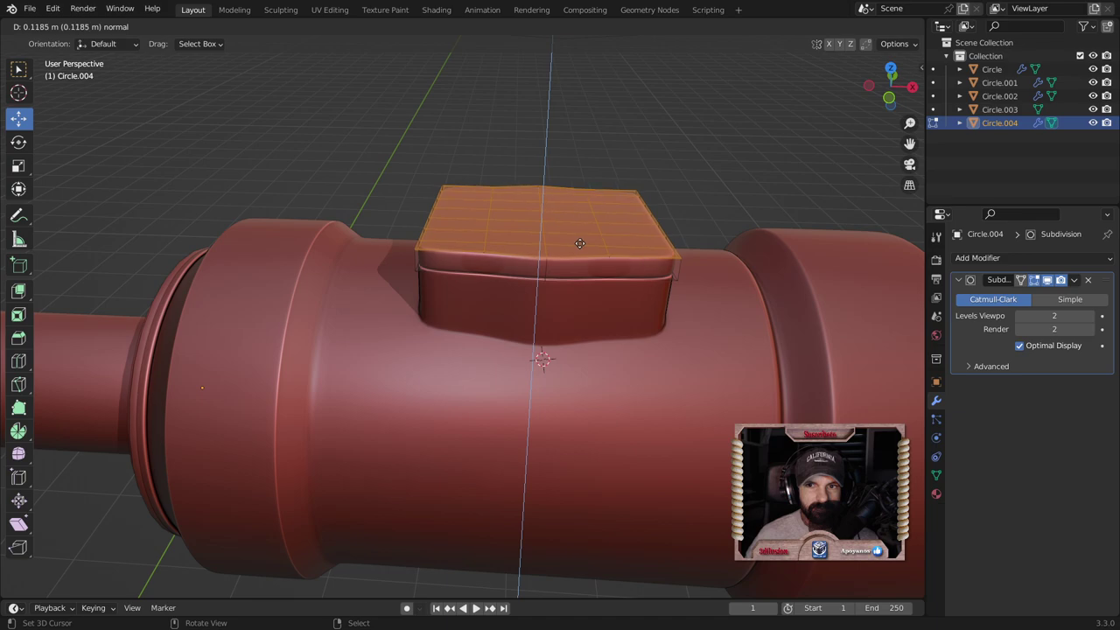
pyautogui.scroll(-2, 602, 295)
pyautogui.hotkey('alt', 'a')
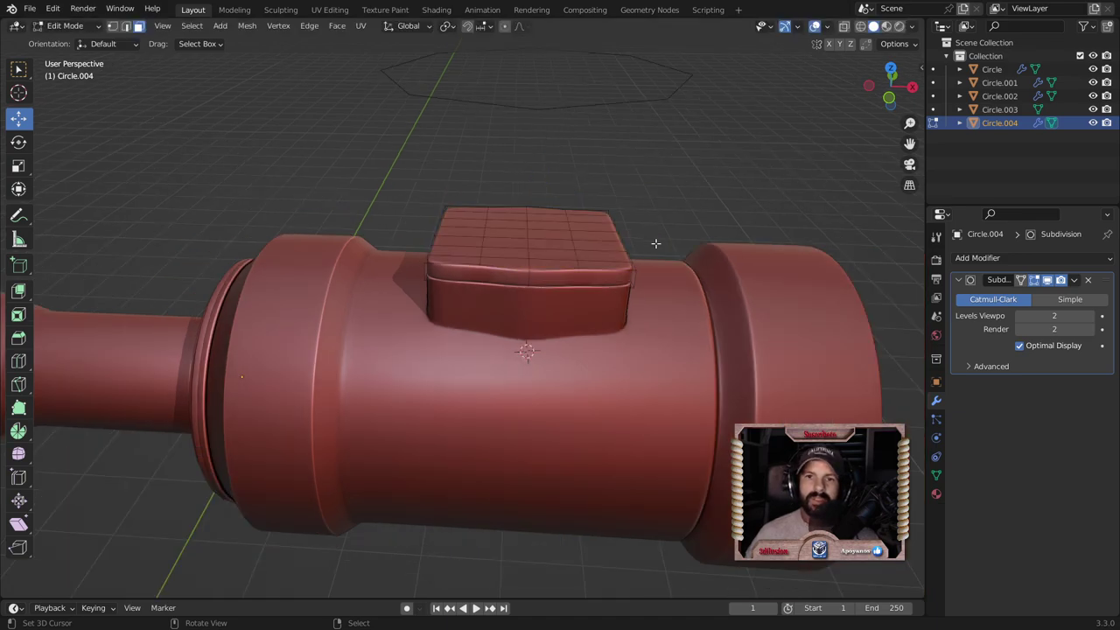
pyautogui.moveTo(655, 242)
pyautogui.mouseDown(button='middle')
pyautogui.moveTo(534, 331)
pyautogui.moveTo(514, 302)
pyautogui.mouseUp(button='middle')
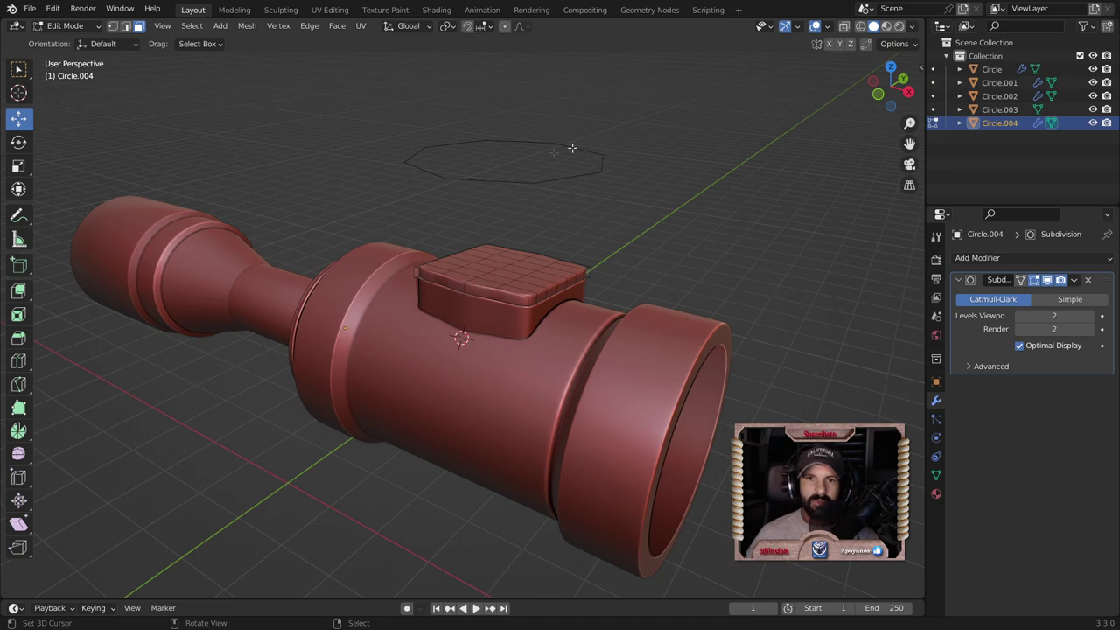
pyautogui.press('Tab')
pyautogui.click(551, 177)
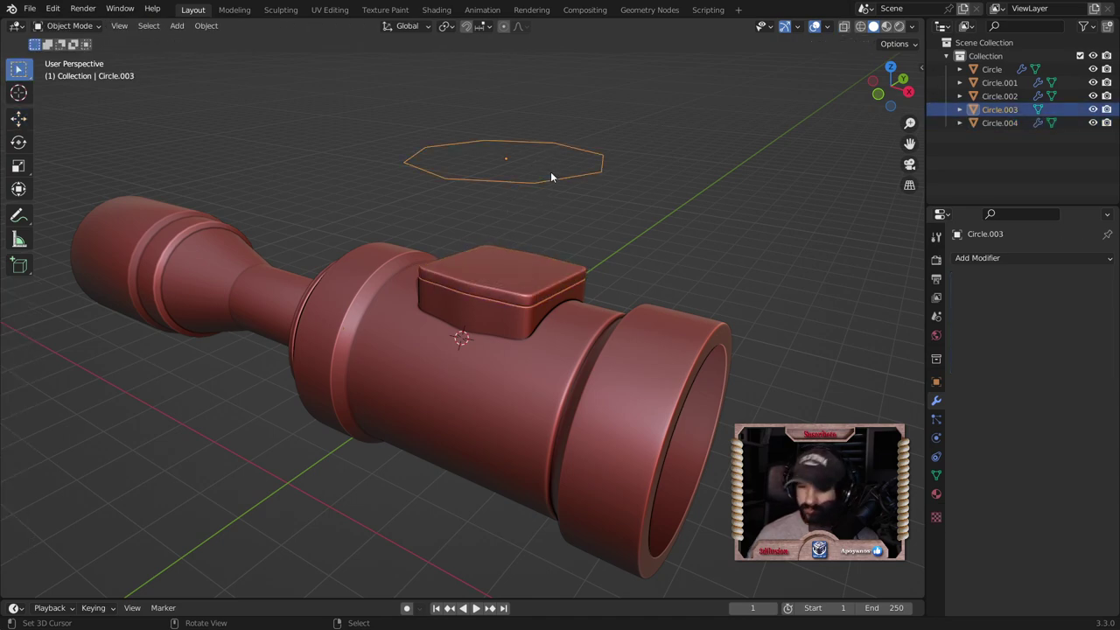
# Step: From top view, snap the cursor to Circle.003 and scale the ring down to 0.49
pyautogui.press('KP_Divide')
pyautogui.press('KP_Divide')
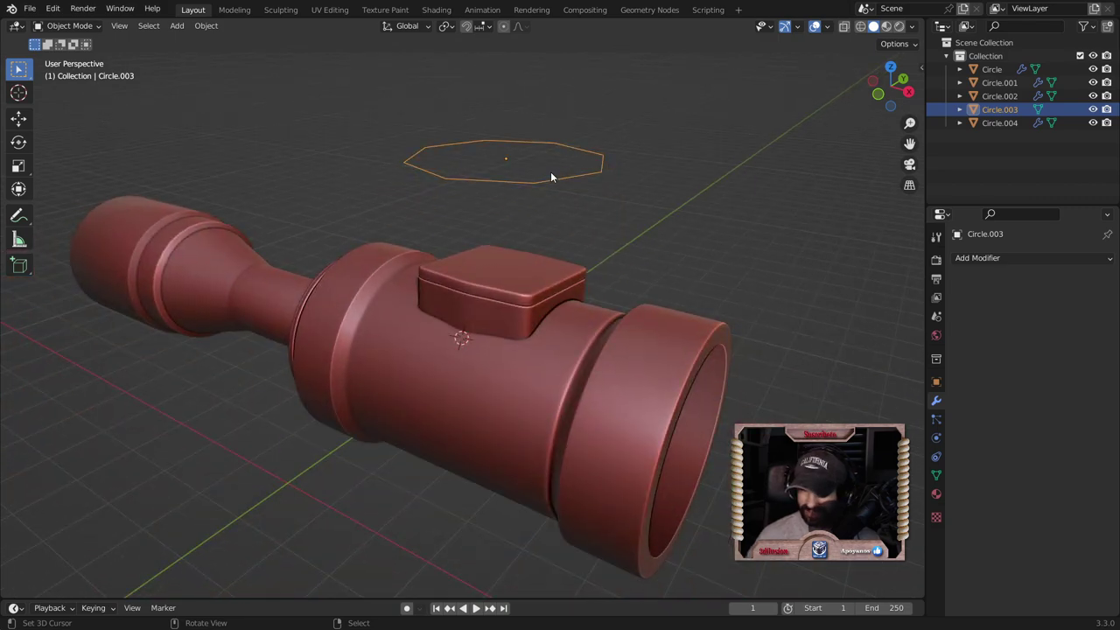
pyautogui.press('KP_7')
pyautogui.hotkey('shift', 's')
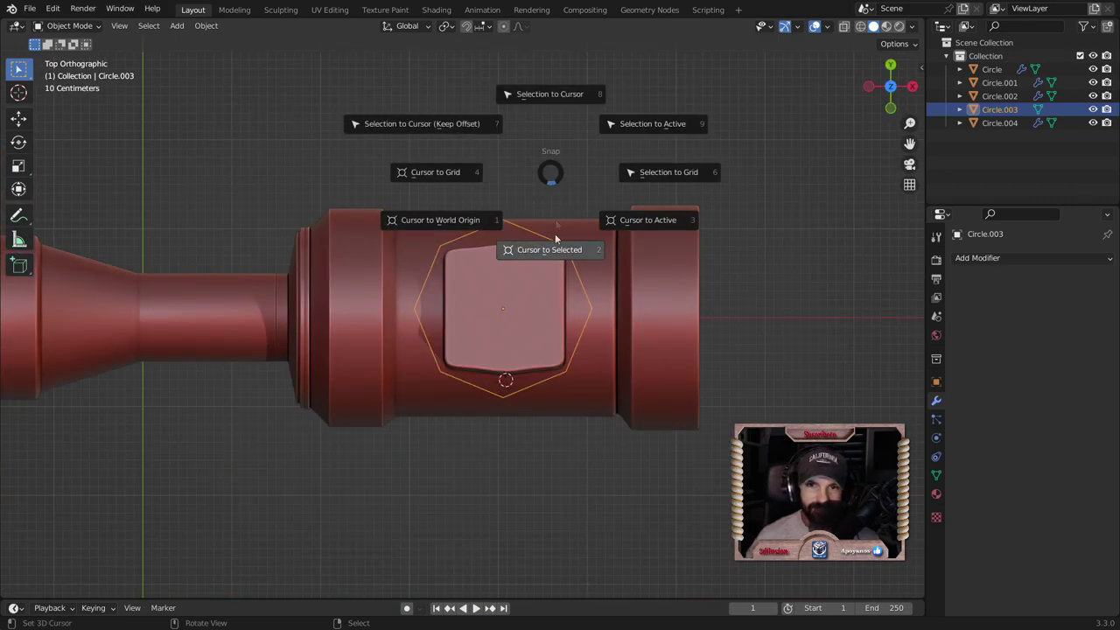
pyautogui.click(551, 249)
pyautogui.press('s')
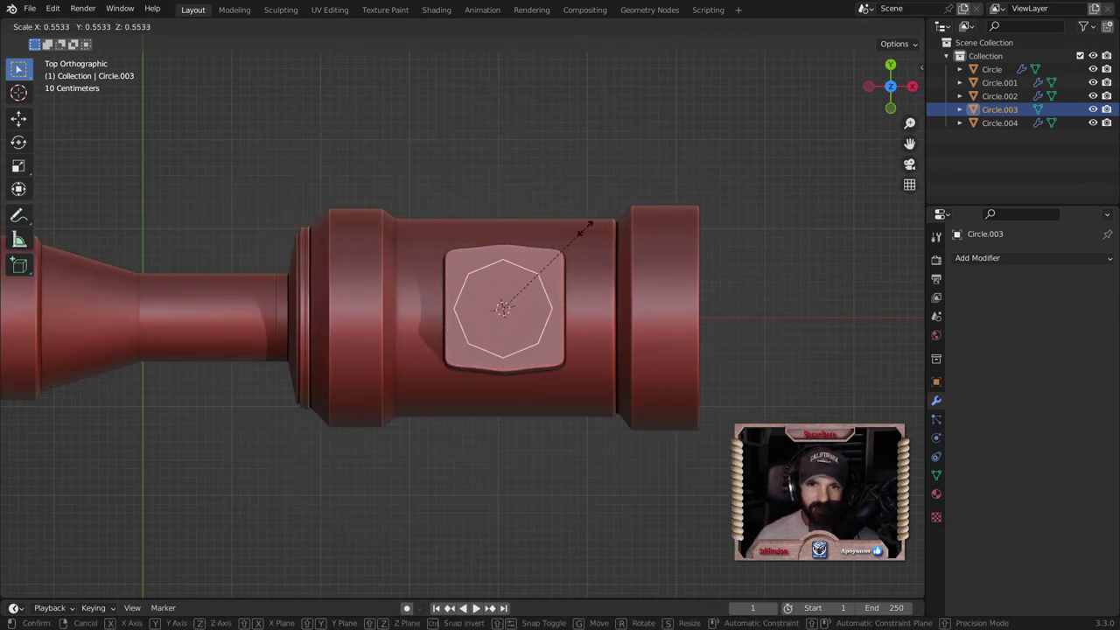
pyautogui.click(574, 235)
pyautogui.moveTo(574, 235)
pyautogui.mouseDown(button='middle')
pyautogui.moveTo(532, 341)
pyautogui.moveTo(520, 273)
pyautogui.mouseUp(button='middle')
pyautogui.scroll(2, 499, 268)
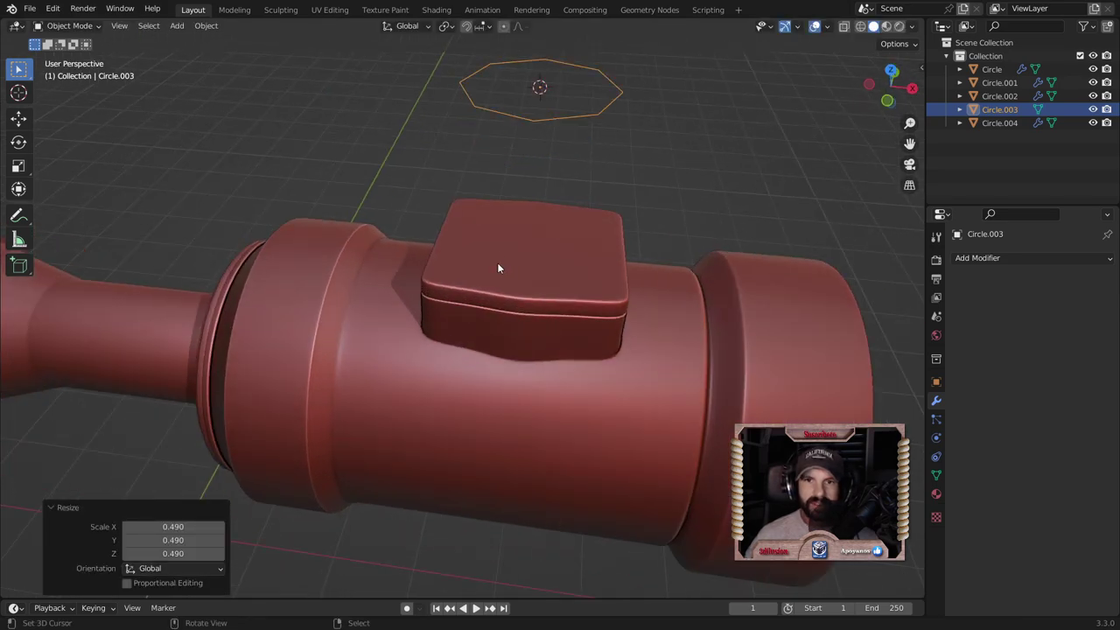
pyautogui.press('Tab')
pyautogui.press('Tab')
pyautogui.click(538, 278)
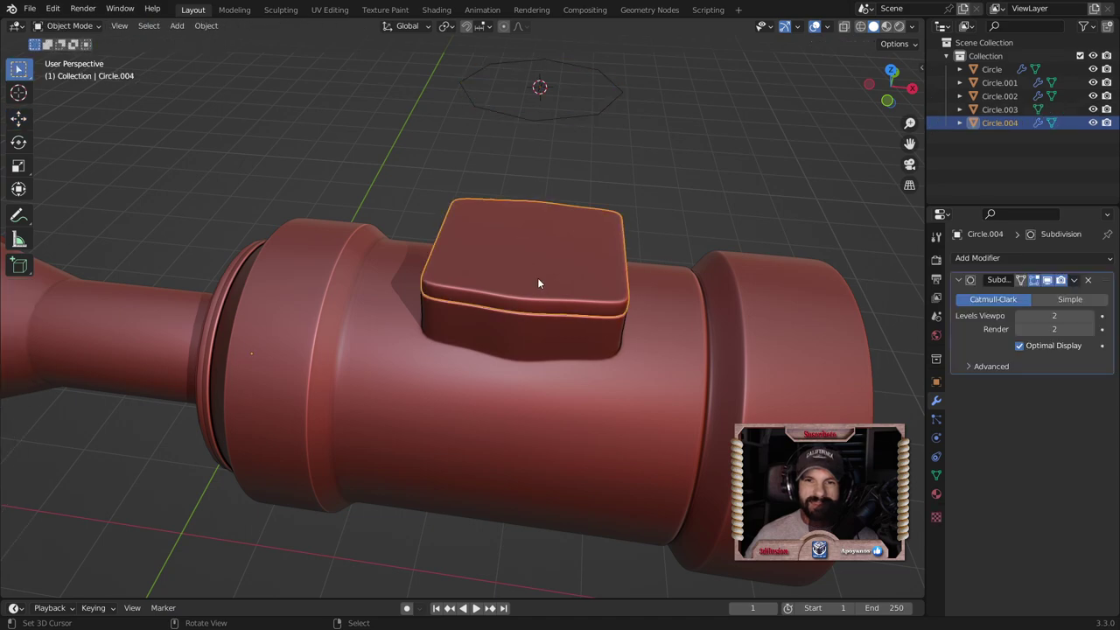
# Step: In local view, add edge loops across the cap and near its right, bottom and top edges
pyautogui.press('KP_Divide')
pyautogui.press('Tab')
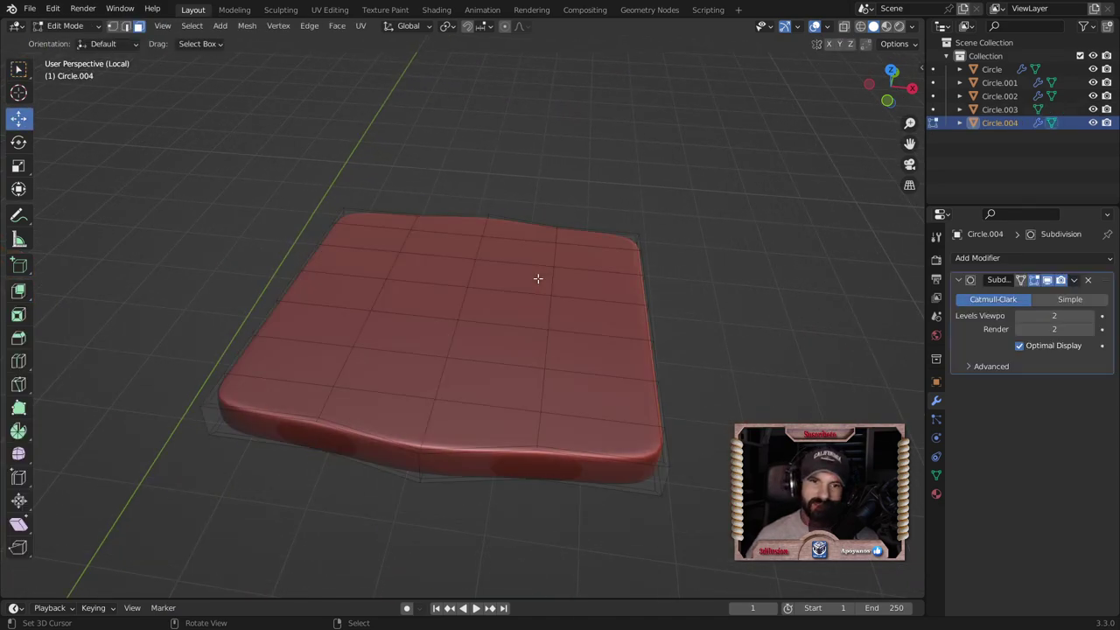
pyautogui.moveTo(519, 381)
pyautogui.mouseDown(button='middle')
pyautogui.moveTo(520, 458)
pyautogui.moveTo(634, 418)
pyautogui.mouseUp(button='middle')
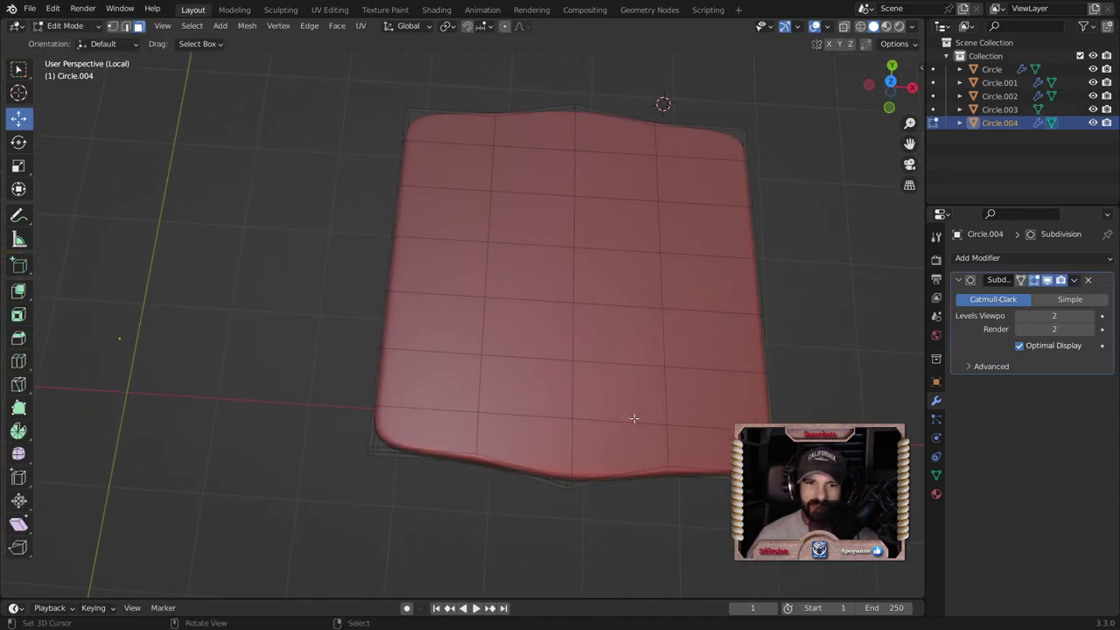
pyautogui.hotkey('ctrl', 'r')
pyautogui.click(411, 452)
pyautogui.rightClick(410, 451)
pyautogui.hotkey('ctrl', 'r')
pyautogui.click(725, 472)
pyautogui.rightClick(725, 472)
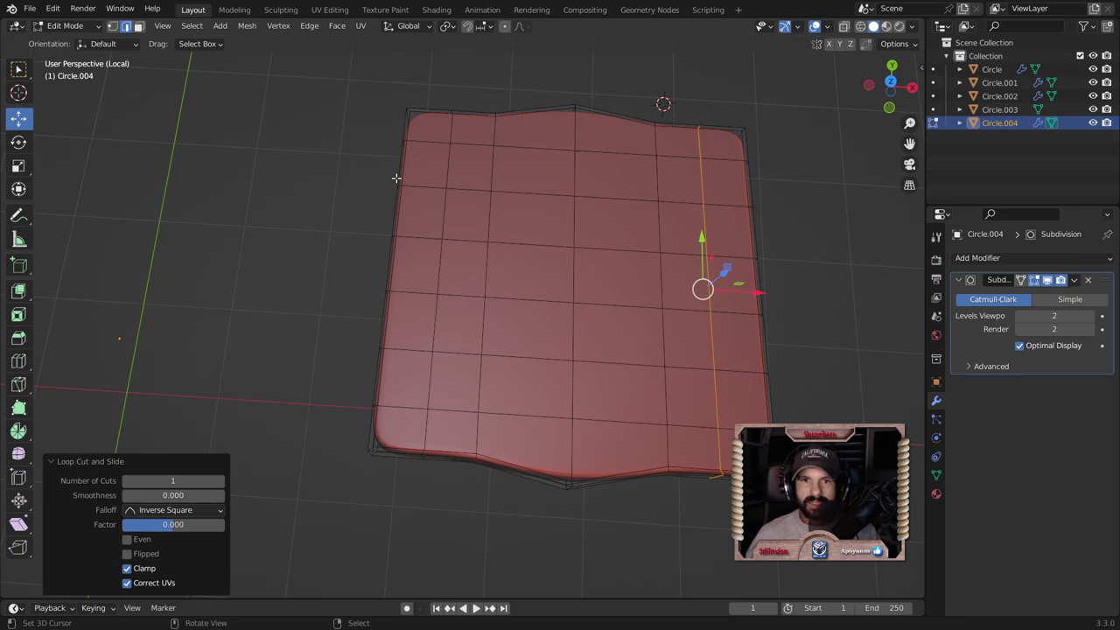
pyautogui.hotkey('ctrl', 'r')
pyautogui.click(383, 378)
pyautogui.rightClick(383, 378)
pyautogui.hotkey('ctrl', 'r')
pyautogui.click(404, 164)
pyautogui.rightClick(403, 164)
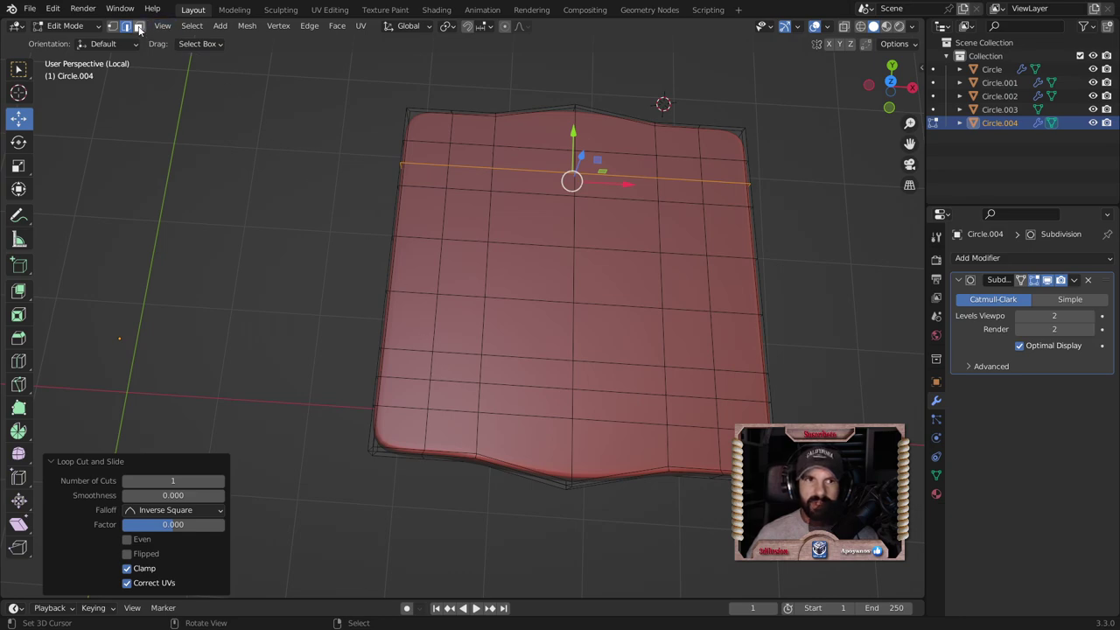
# Step: Select the small face patches at all four corners of the cap
pyautogui.click(377, 166)
pyautogui.click(422, 155)
pyautogui.keyDown('shift'); pyautogui.click(463, 155); pyautogui.keyUp('shift')
pyautogui.keyDown('shift'); pyautogui.click(405, 385); pyautogui.keyUp('shift')
pyautogui.keyDown('shift'); pyautogui.click(455, 390); pyautogui.keyUp('shift')
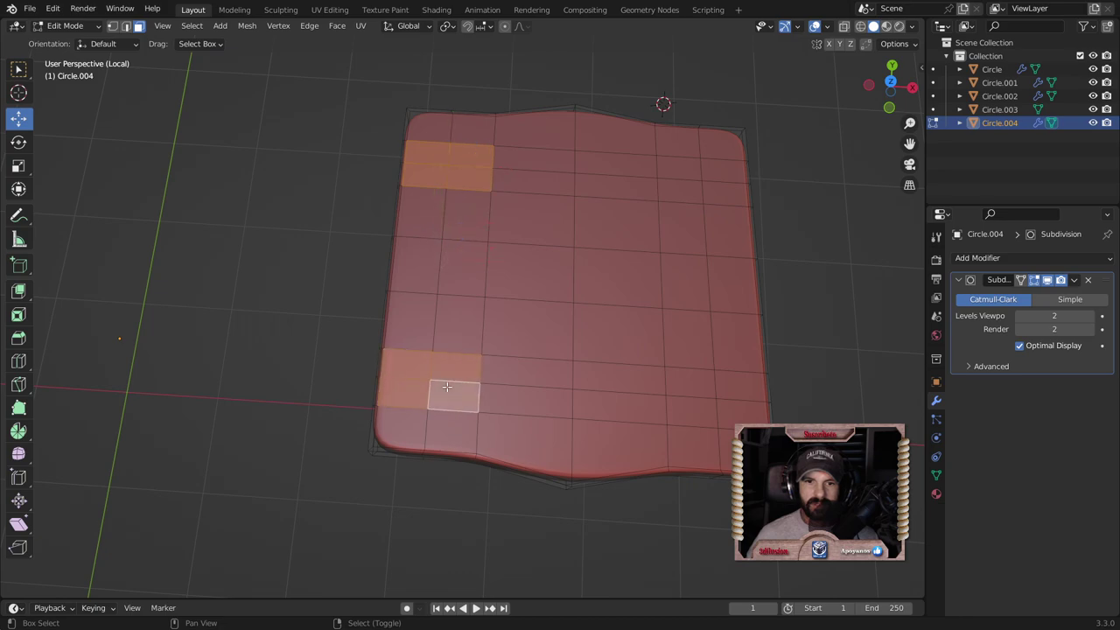
pyautogui.keyDown('shift'); pyautogui.click(688, 380); pyautogui.keyUp('shift')
pyautogui.keyDown('shift'); pyautogui.click(735, 409); pyautogui.keyUp('shift')
pyautogui.keyDown('shift'); pyautogui.click(738, 383); pyautogui.keyUp('shift')
pyautogui.keyDown('shift'); pyautogui.click(682, 169); pyautogui.keyUp('shift')
pyautogui.keyDown('shift'); pyautogui.click(687, 191); pyautogui.keyUp('shift')
pyautogui.keyDown('shift'); pyautogui.click(714, 195); pyautogui.keyUp('shift')
pyautogui.moveTo(714, 195); pyautogui.dragTo(745, 295, button='middle')
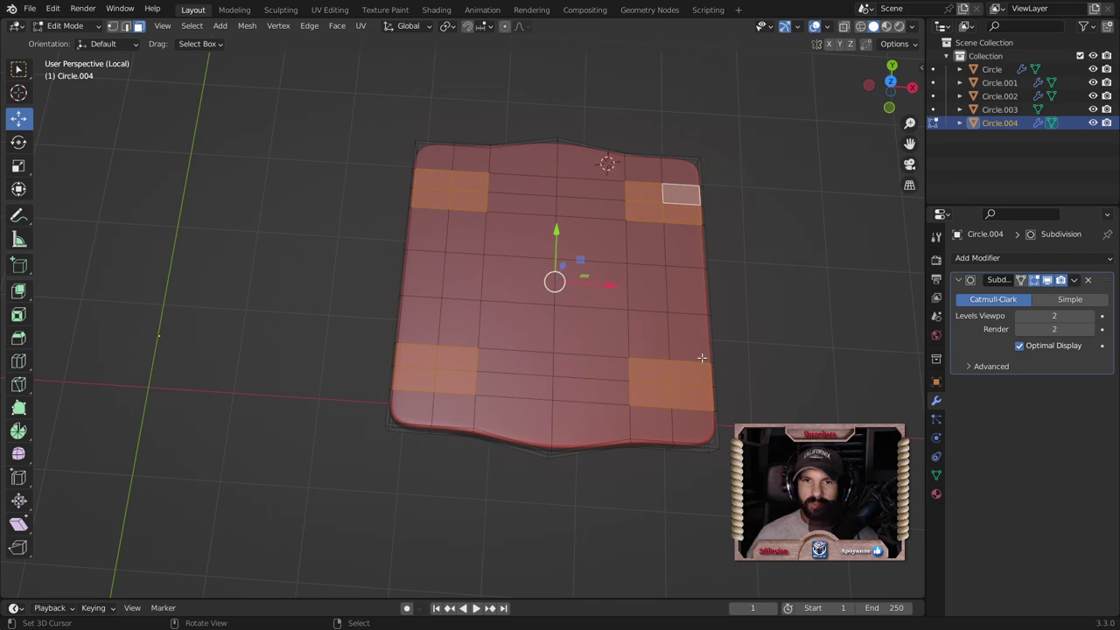
pyautogui.press('Tab')
pyautogui.press('KP_Divide')
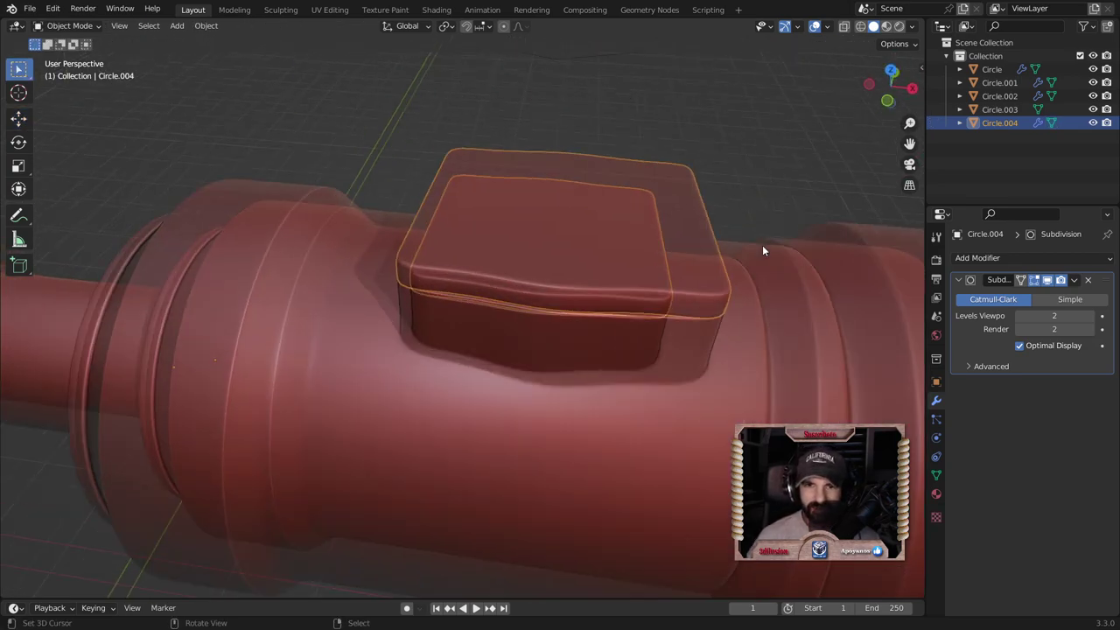
# Step: Round the four square corner patches into circles with LoopTools Circle
pyautogui.moveTo(762, 247)
pyautogui.mouseDown(button='middle')
pyautogui.moveTo(604, 198)
pyautogui.moveTo(476, 201)
pyautogui.moveTo(497, 244)
pyautogui.moveTo(545, 251)
pyautogui.mouseUp(button='middle')
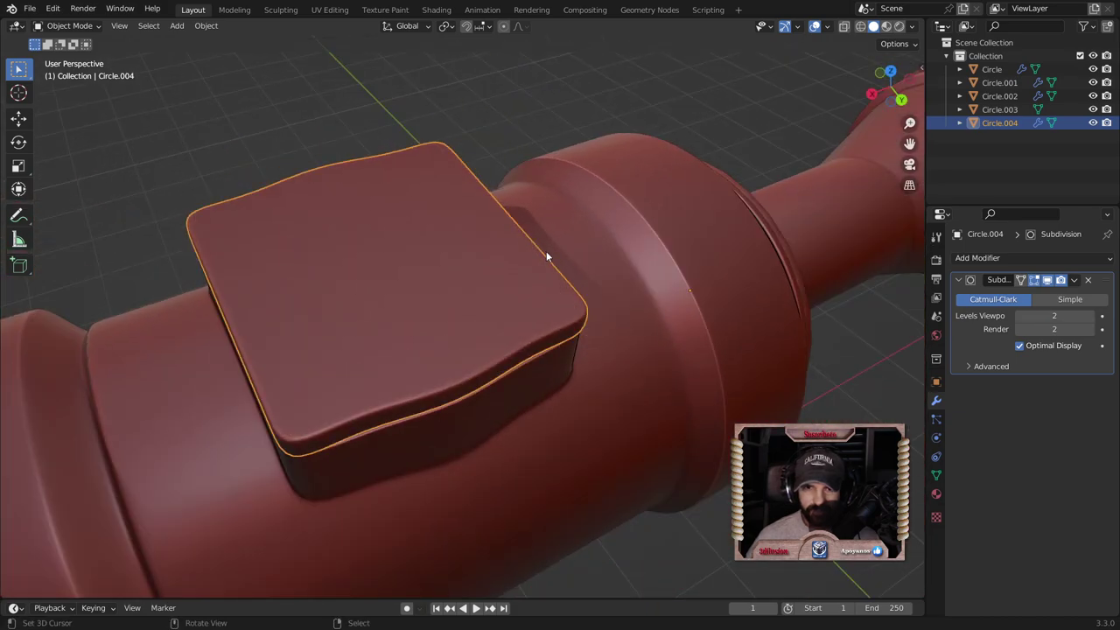
pyautogui.scroll(2, 576, 389)
pyautogui.press('Tab')
pyautogui.moveTo(482, 350)
pyautogui.mouseDown(button='middle')
pyautogui.moveTo(624, 347)
pyautogui.moveTo(690, 393)
pyautogui.moveTo(628, 377)
pyautogui.mouseUp(button='middle')
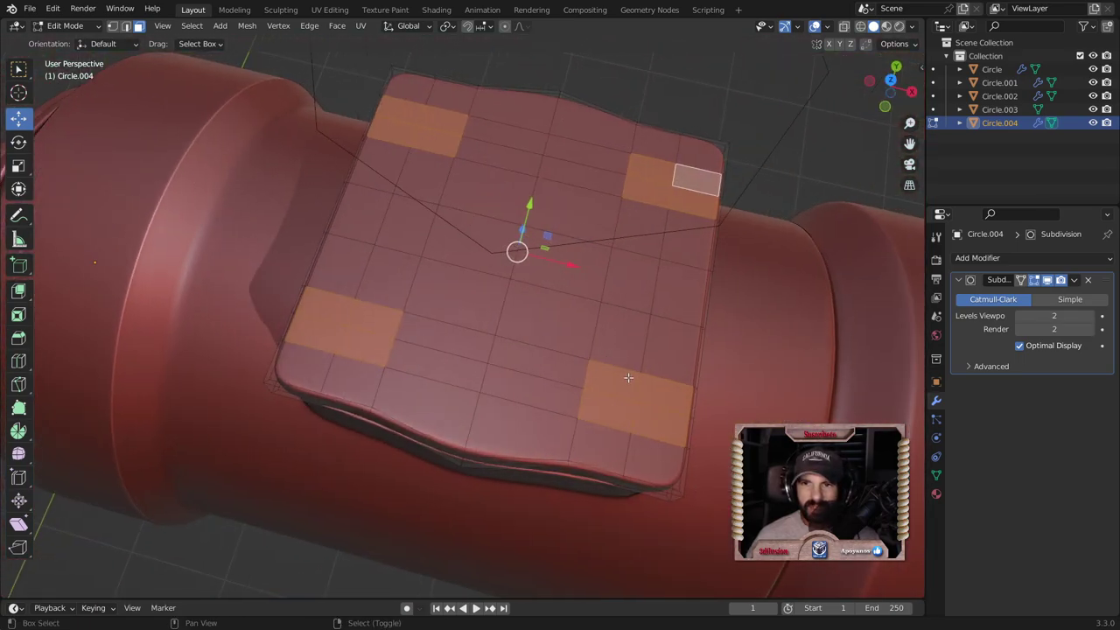
pyautogui.rightClick(677, 296)
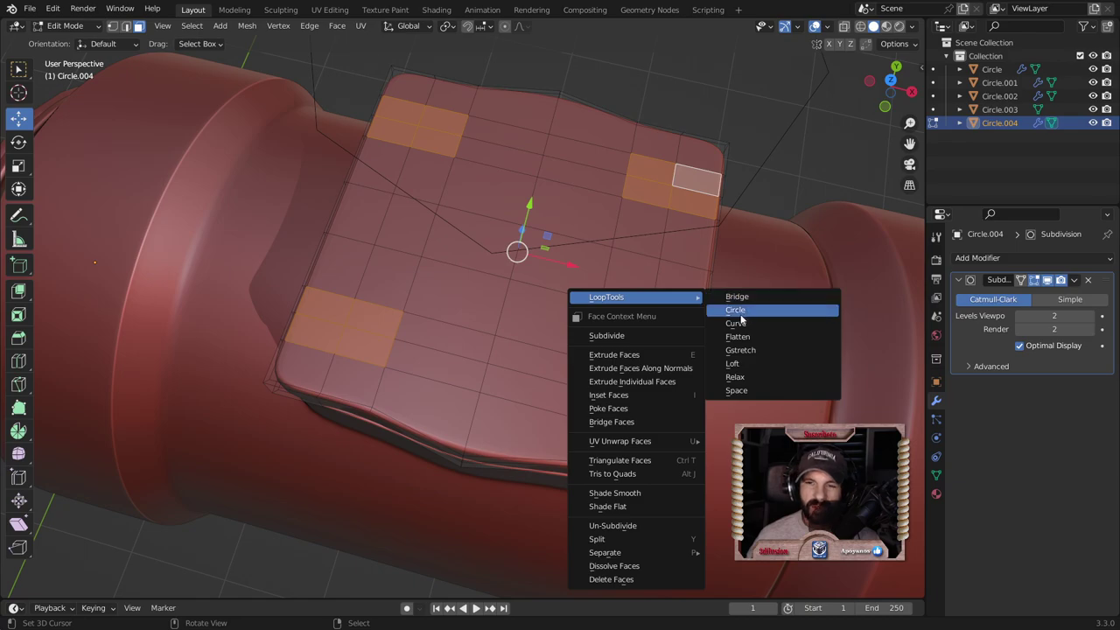
pyautogui.click(740, 311)
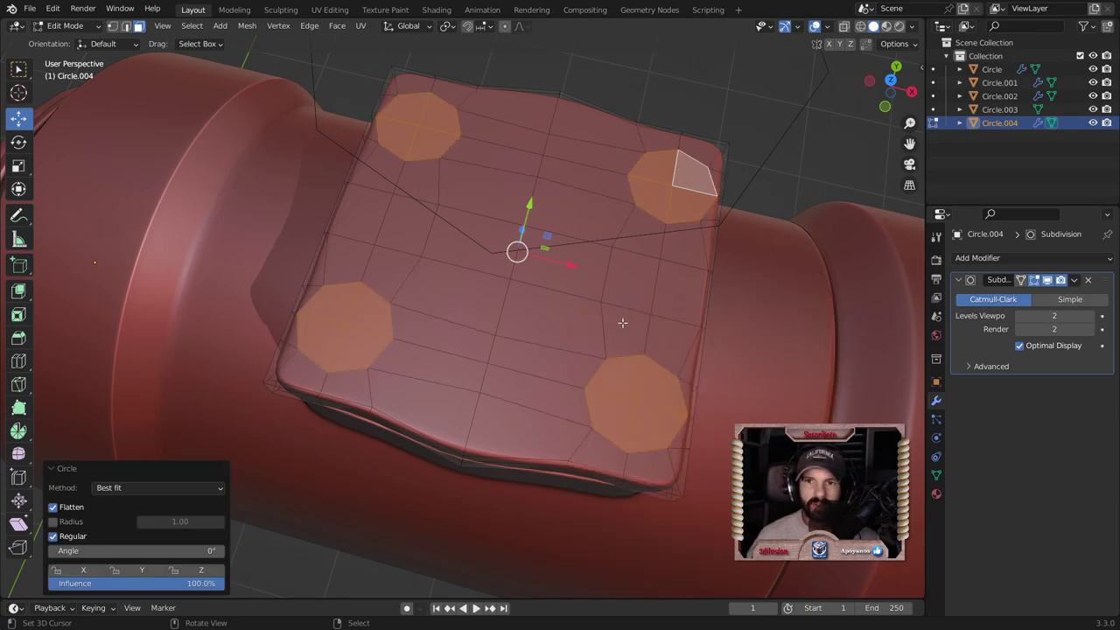
# Step: From top view, shrink the circles to 0.936 and inset a 0.01618 m rim inside each
pyautogui.press('s')
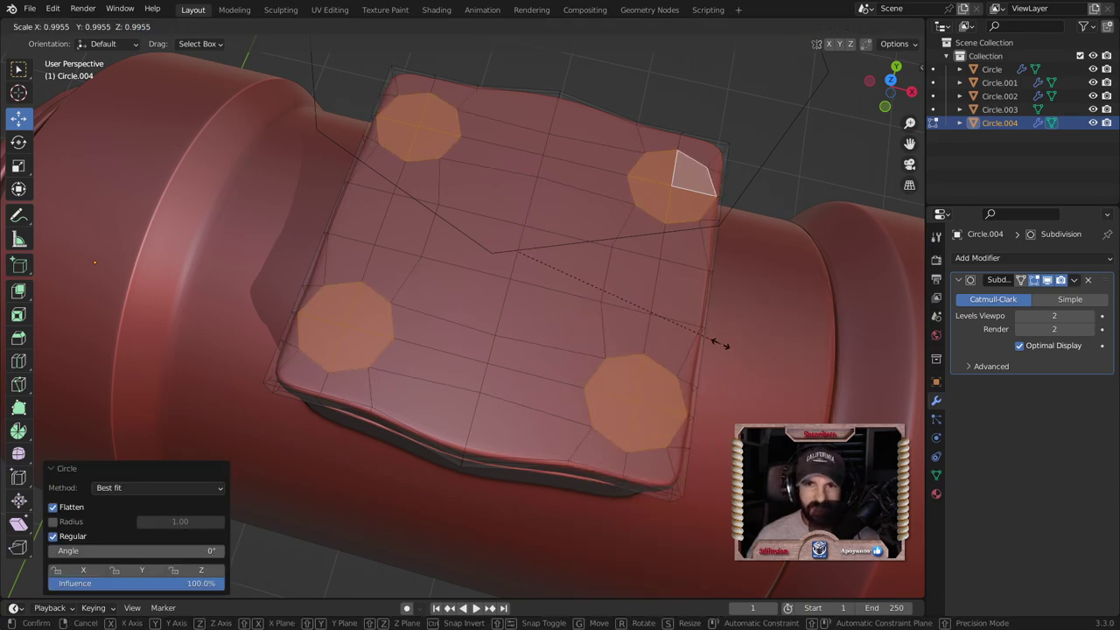
pyautogui.click(718, 340)
pyautogui.hotkey('ctrl', 'z')
pyautogui.press('KP_7')
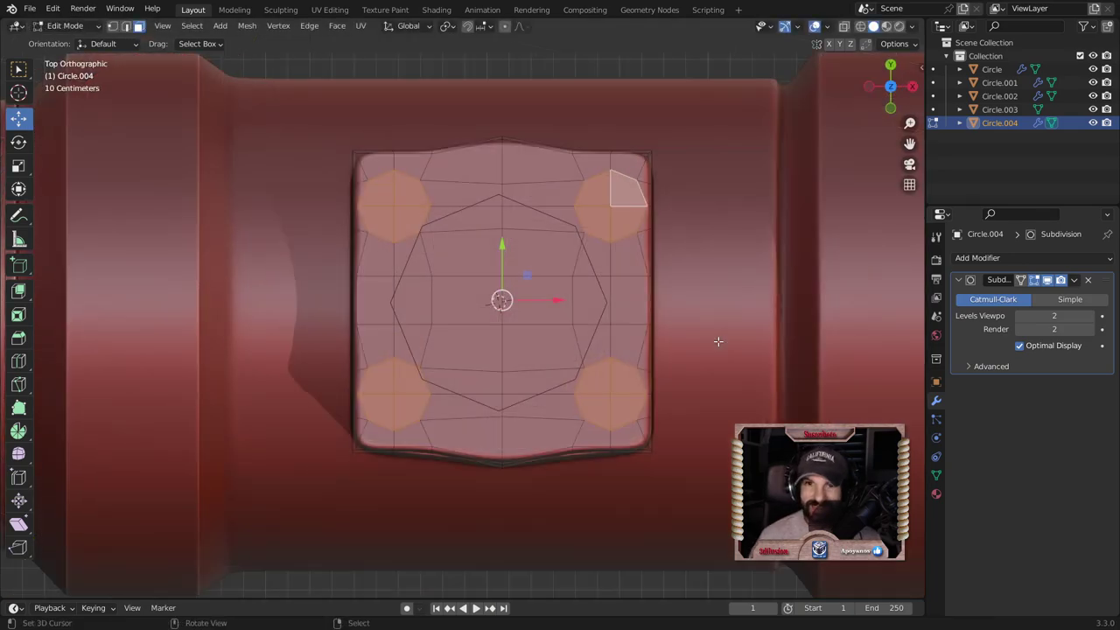
pyautogui.press('s')
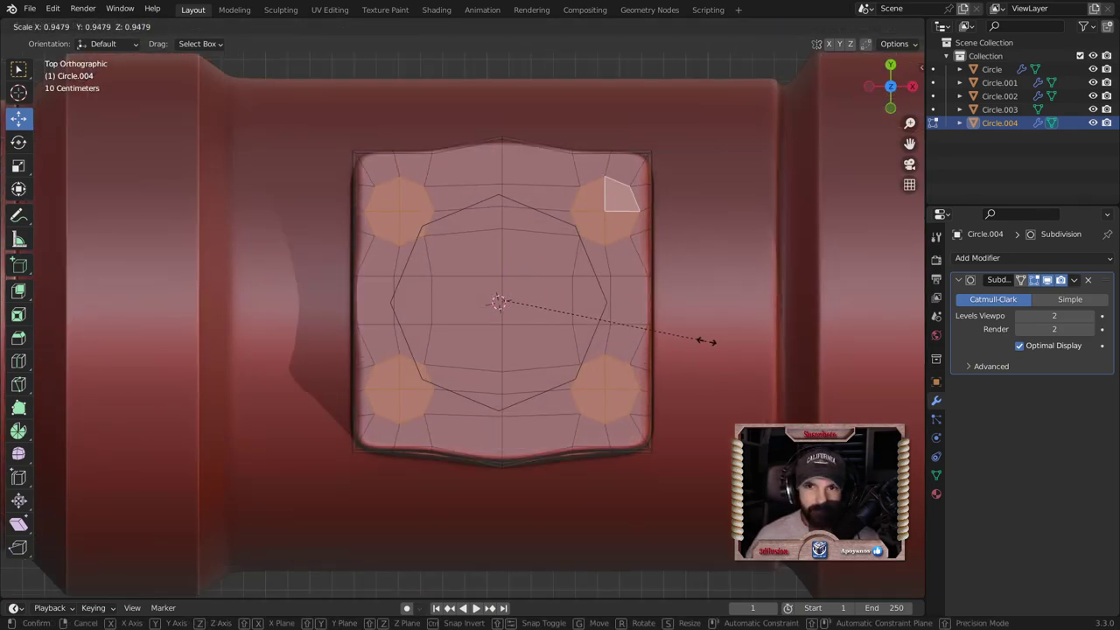
pyautogui.click(705, 341)
pyautogui.press('i')
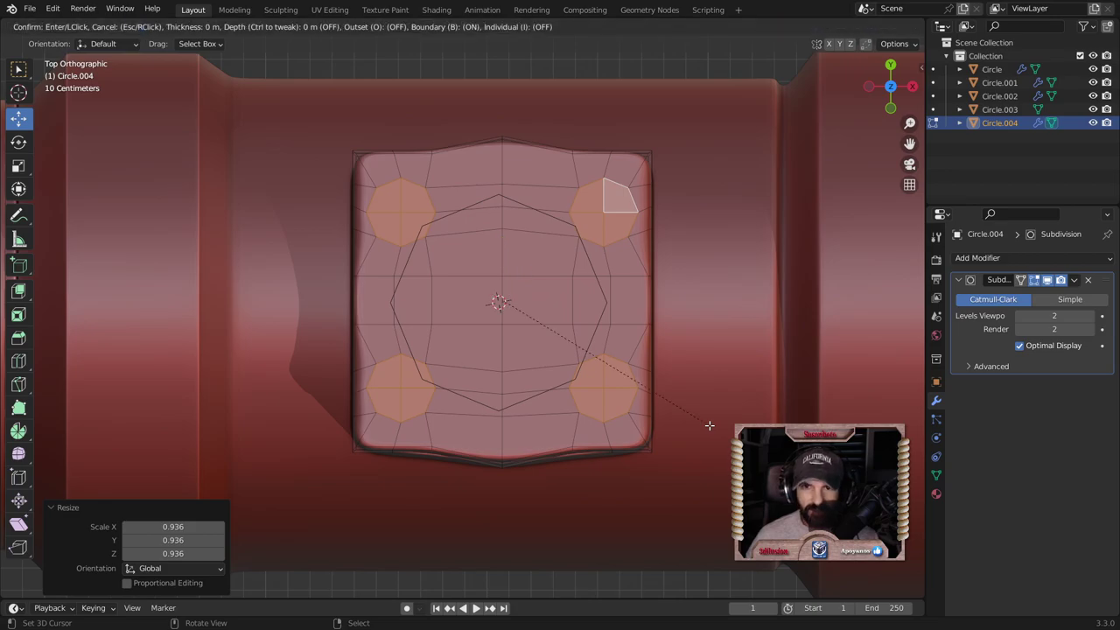
pyautogui.click(709, 417)
# Step: Push the inset circles down along Z to form four dimples
pyautogui.moveTo(709, 417)
pyautogui.mouseDown(button='middle')
pyautogui.moveTo(594, 307)
pyautogui.moveTo(619, 363)
pyautogui.mouseUp(button='middle')
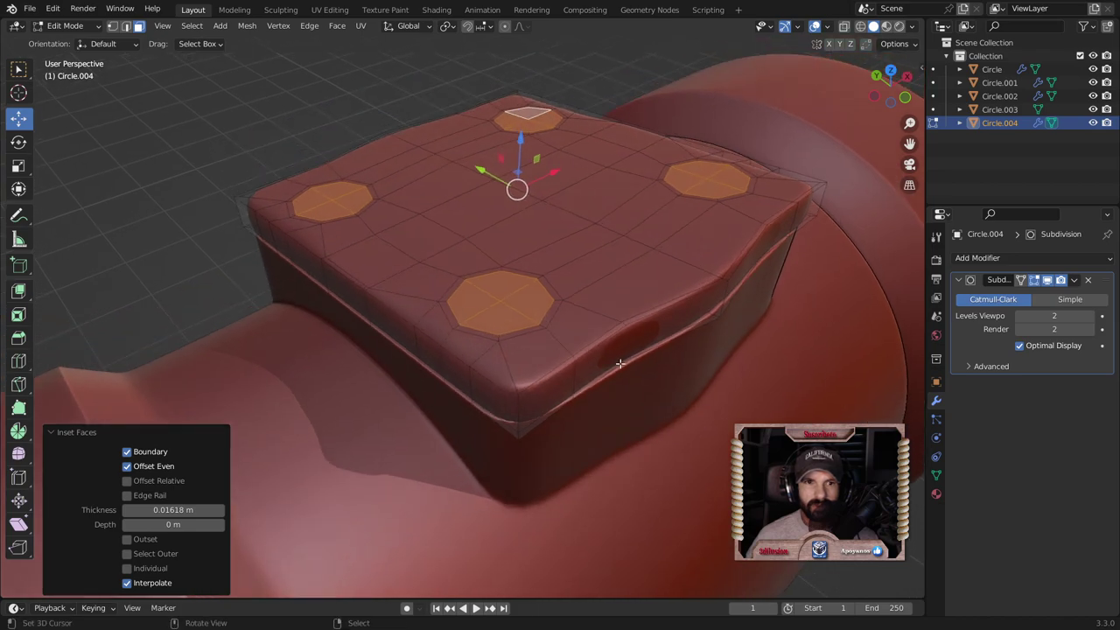
pyautogui.press('g')
pyautogui.press('z')
pyautogui.press('z')
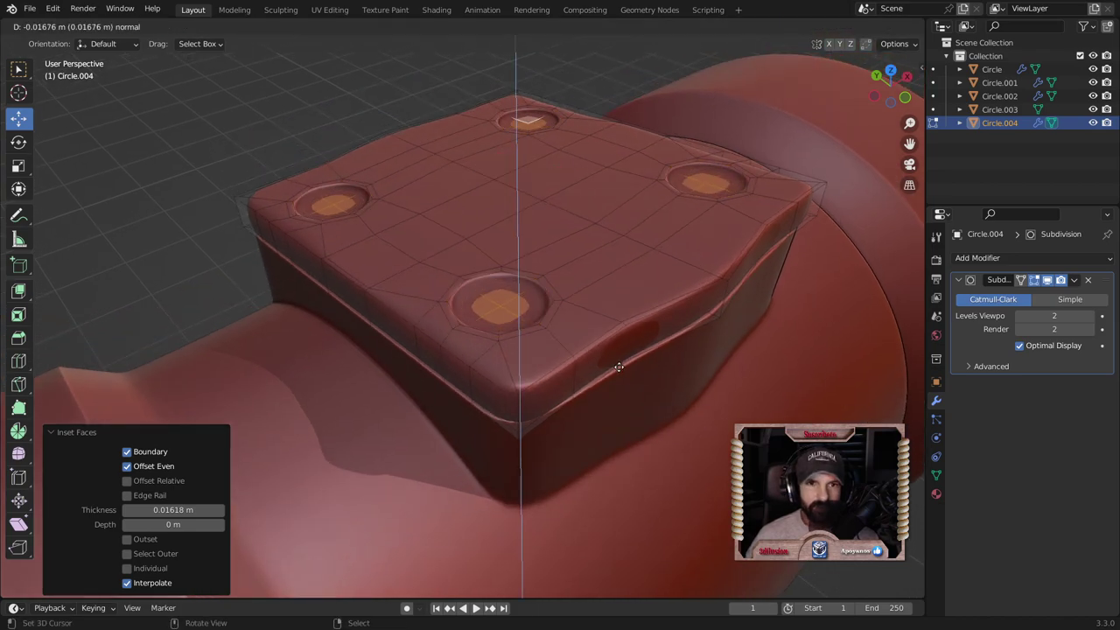
pyautogui.click(618, 373)
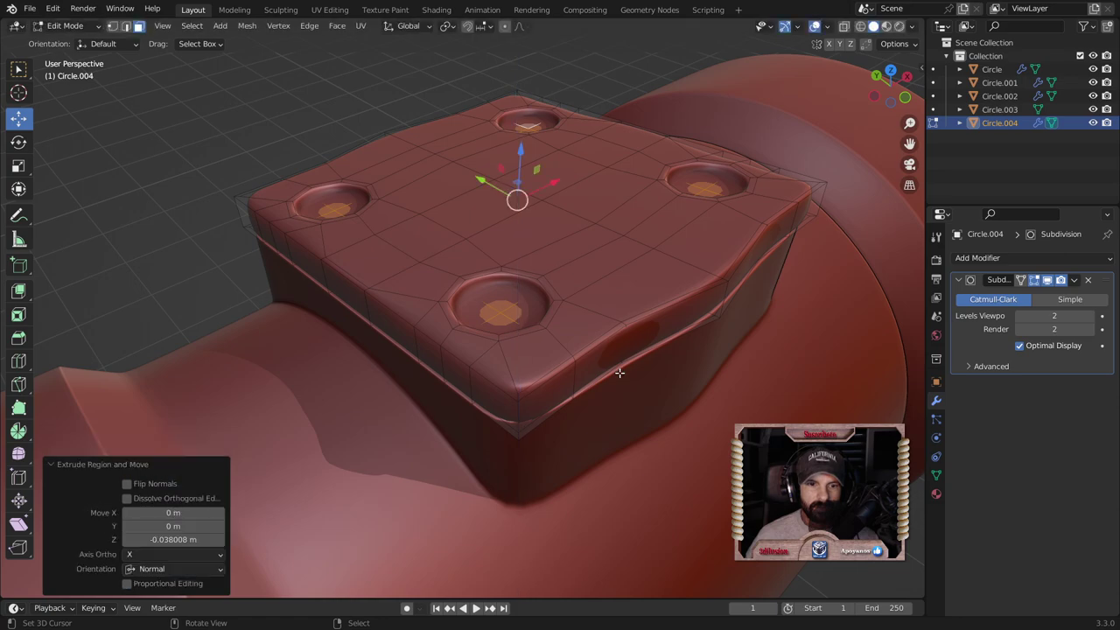
pyautogui.hotkey('shift', 's')
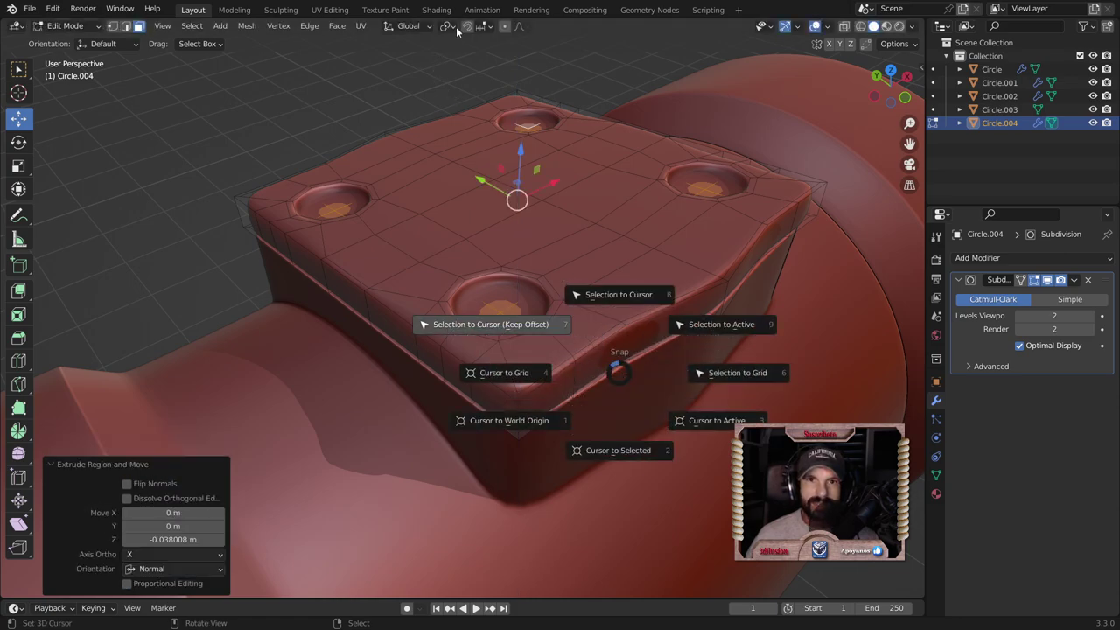
pyautogui.click(456, 27)
pyautogui.click(446, 25)
pyautogui.hotkey('ctrl', 'z')
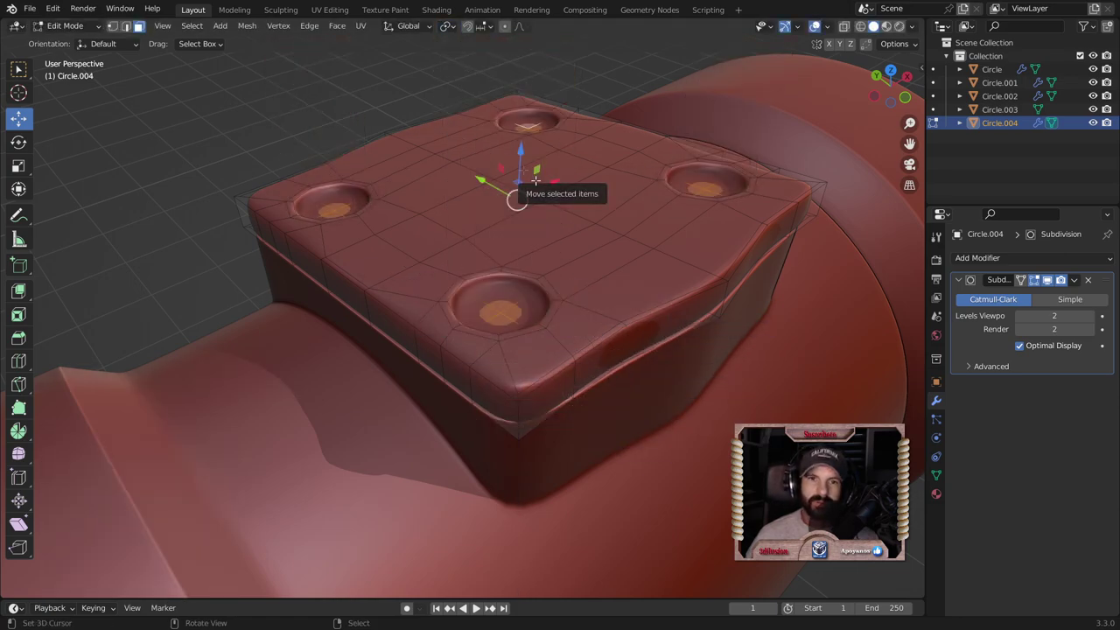
pyautogui.click(446, 26)
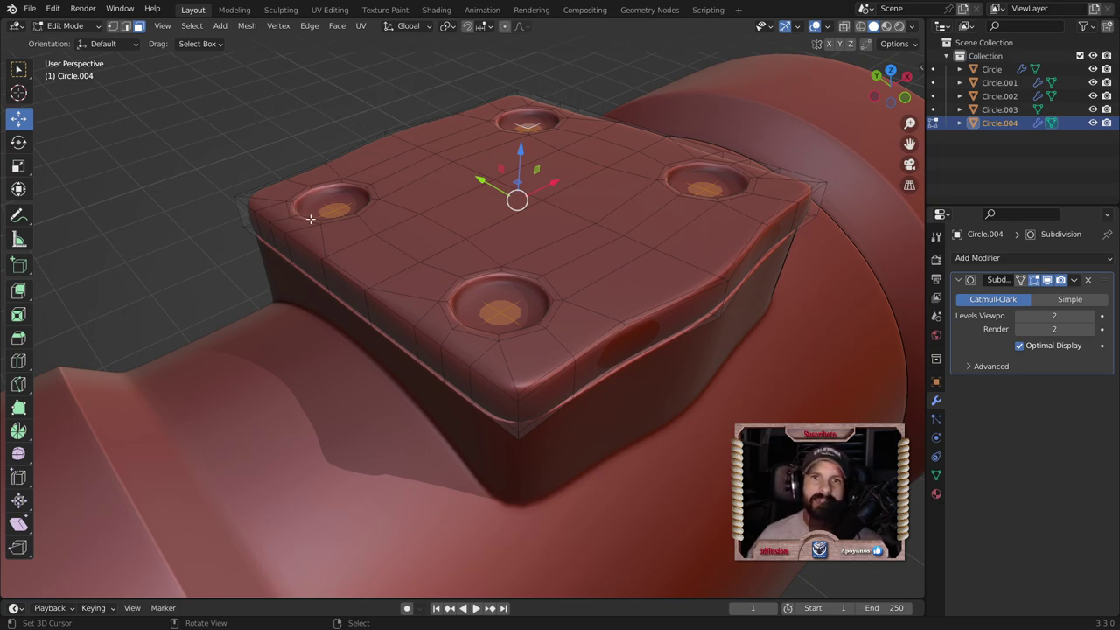
# Step: With pivot set to Individual Origins, scale each inner circle to 0.749
pyautogui.click(448, 26)
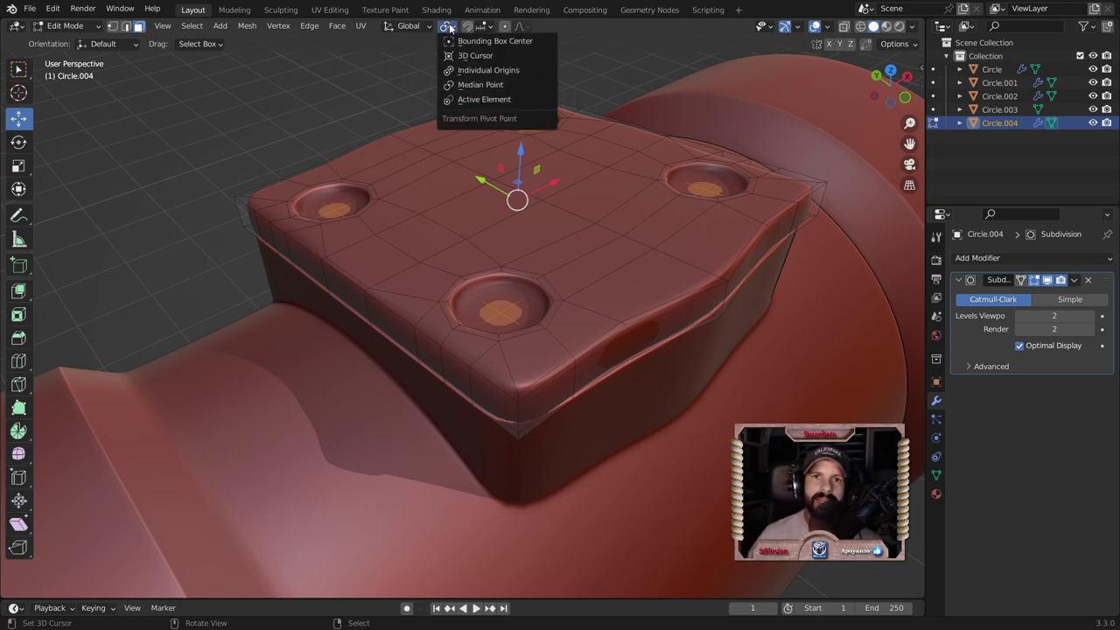
pyautogui.click(474, 72)
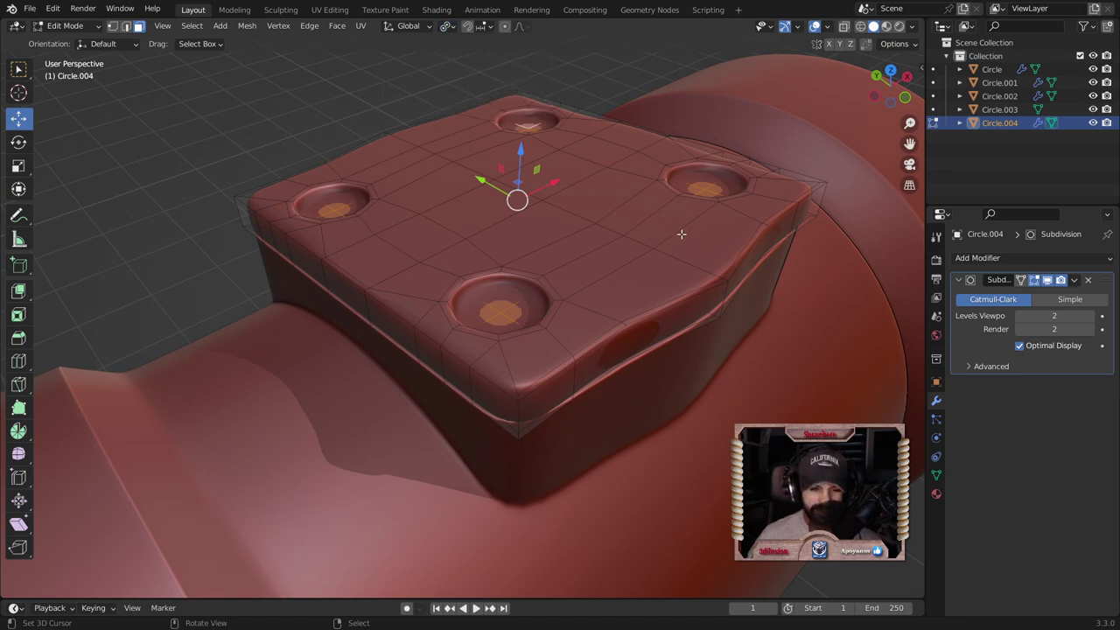
pyautogui.press('s')
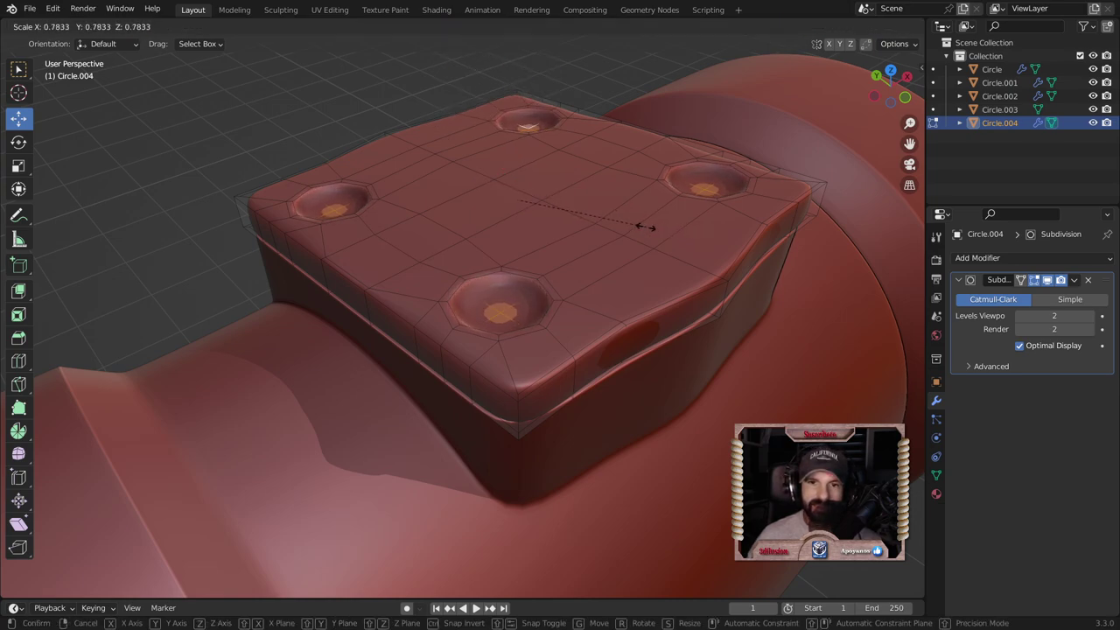
pyautogui.click(639, 227)
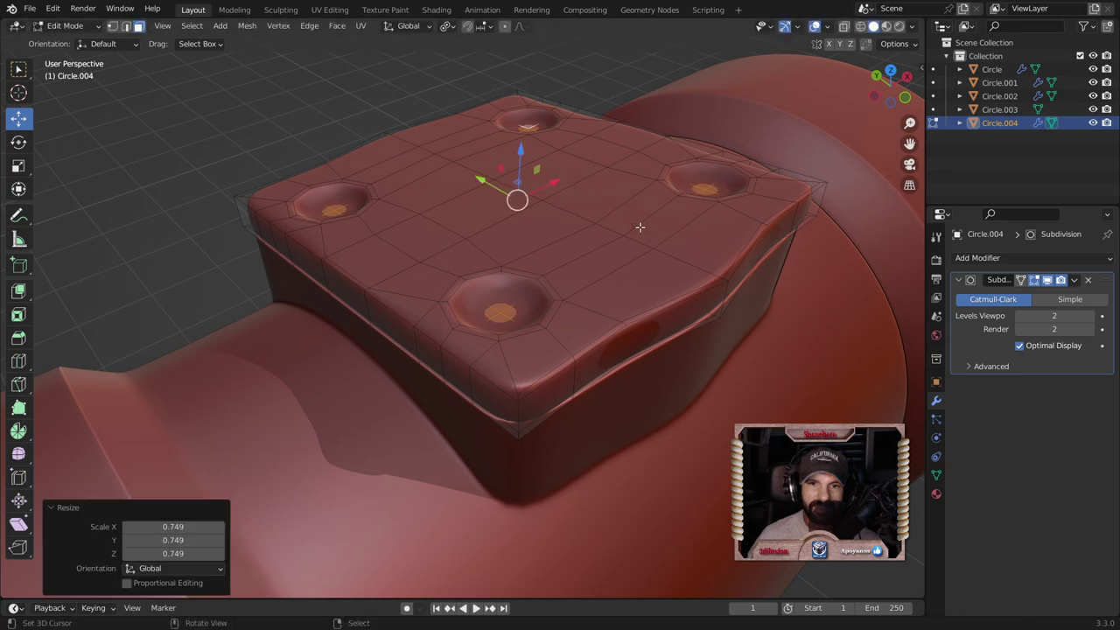
# Step: Delete the inner circle faces to open four holes in the cap
pyautogui.press('x')
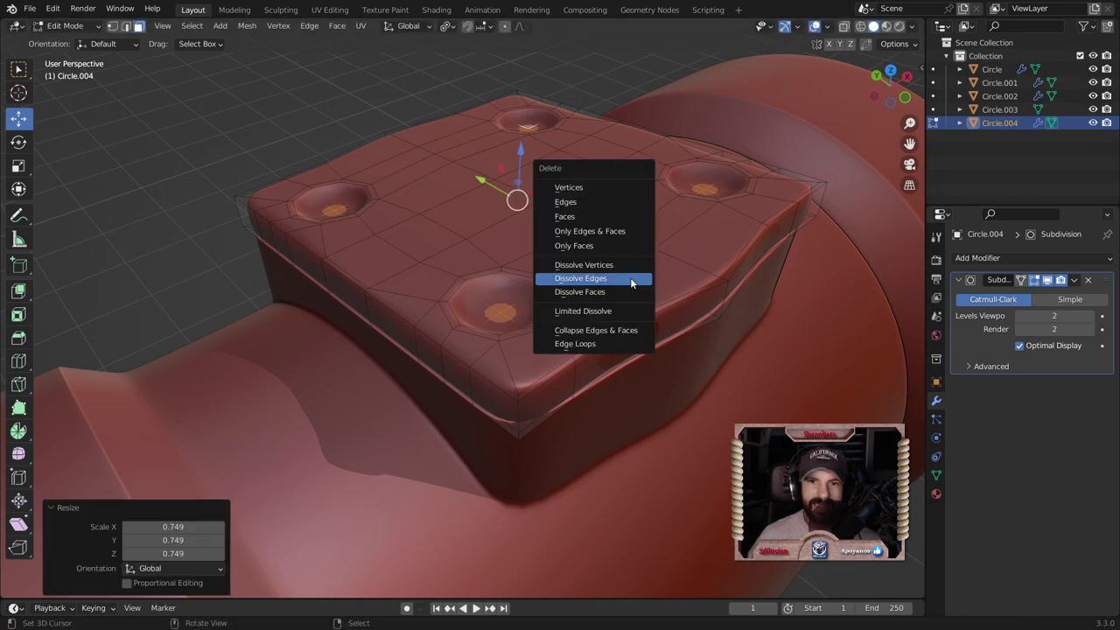
pyautogui.click(605, 217)
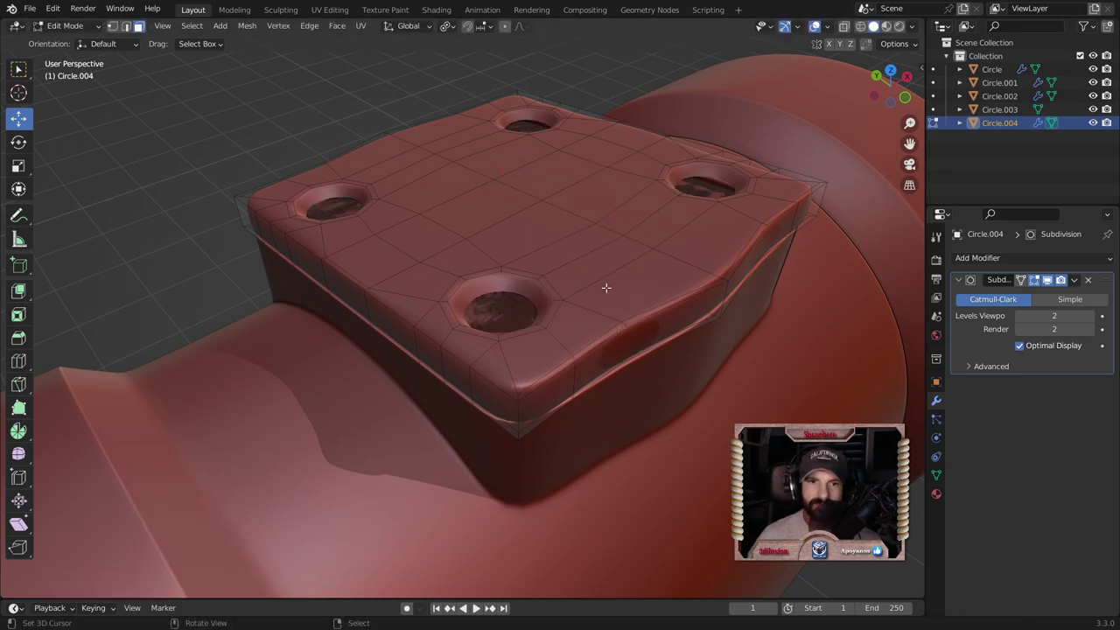
pyautogui.moveTo(606, 289); pyautogui.dragTo(585, 299, button='middle')
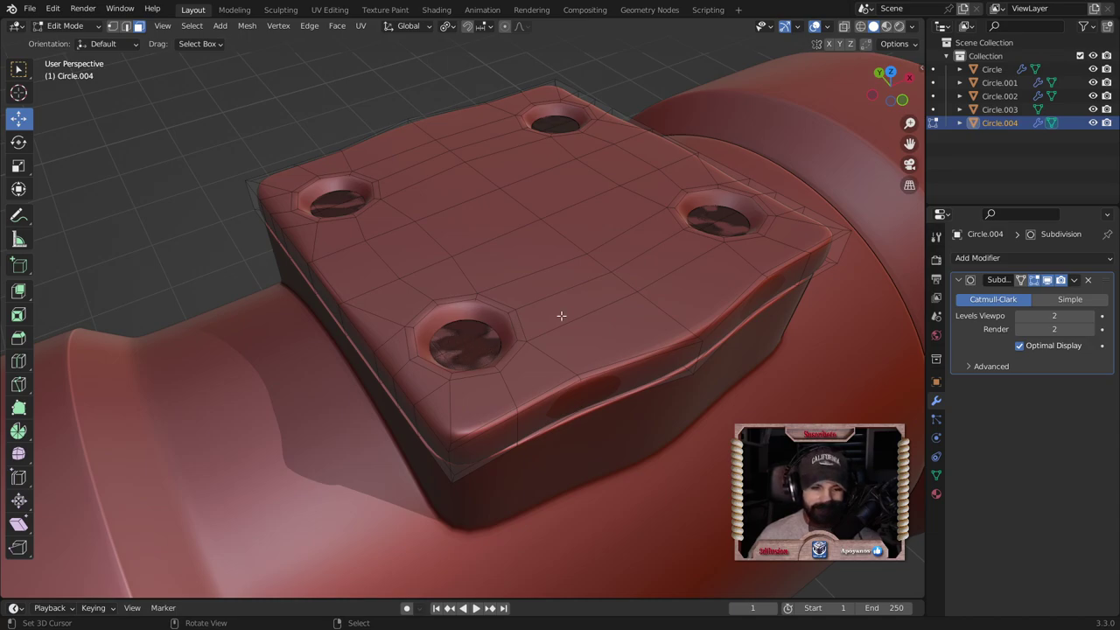
pyautogui.press('Tab')
# Step: Isolate the plate and delete its underside faces
pyautogui.press('KP_Divide')
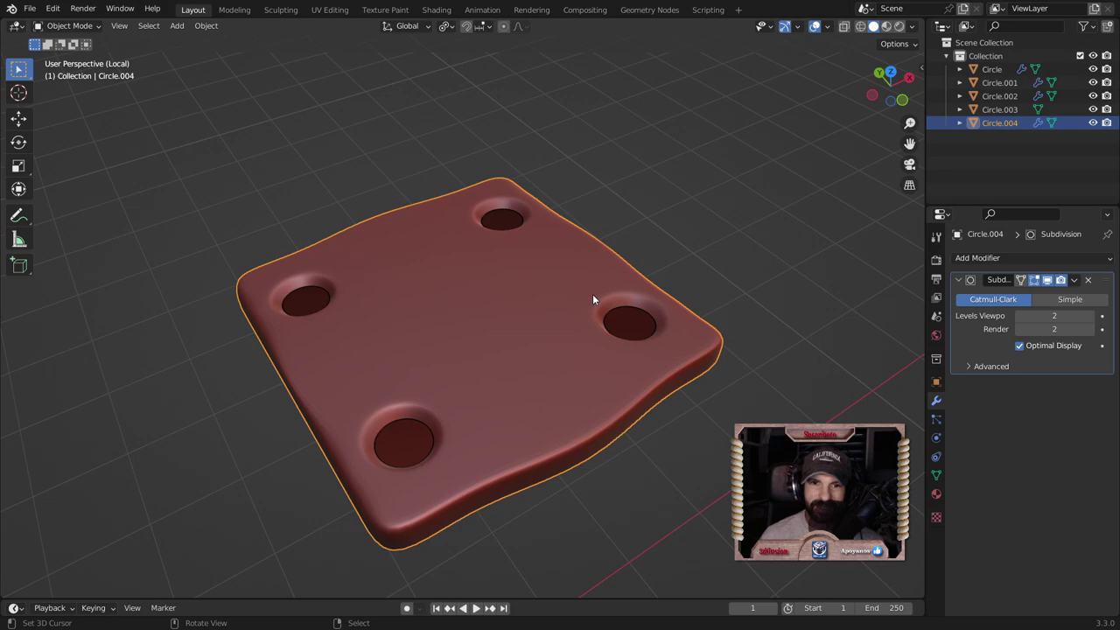
pyautogui.press('Tab')
pyautogui.moveTo(592, 300)
pyautogui.mouseDown(button='middle')
pyautogui.moveTo(612, 385)
pyautogui.moveTo(619, 322)
pyautogui.mouseUp(button='middle')
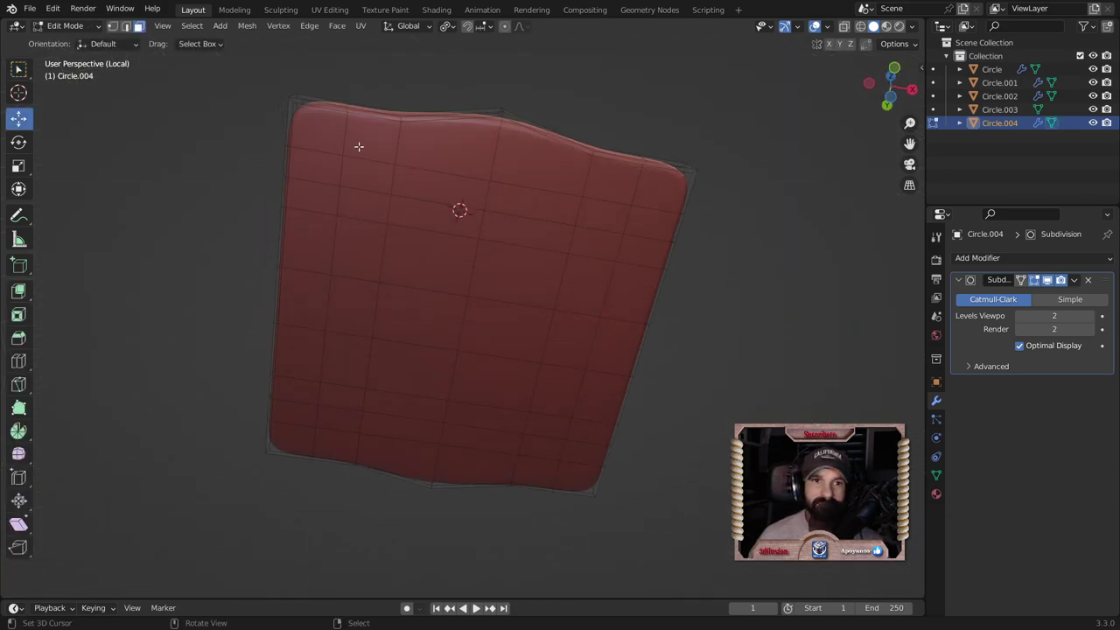
pyautogui.click(324, 133)
pyautogui.keyDown('ctrl'); pyautogui.keyDown('shift'); pyautogui.click(573, 470); pyautogui.keyUp('shift'); pyautogui.keyUp('ctrl')
pyautogui.press('x')
pyautogui.click(574, 469)
pyautogui.press('Tab')
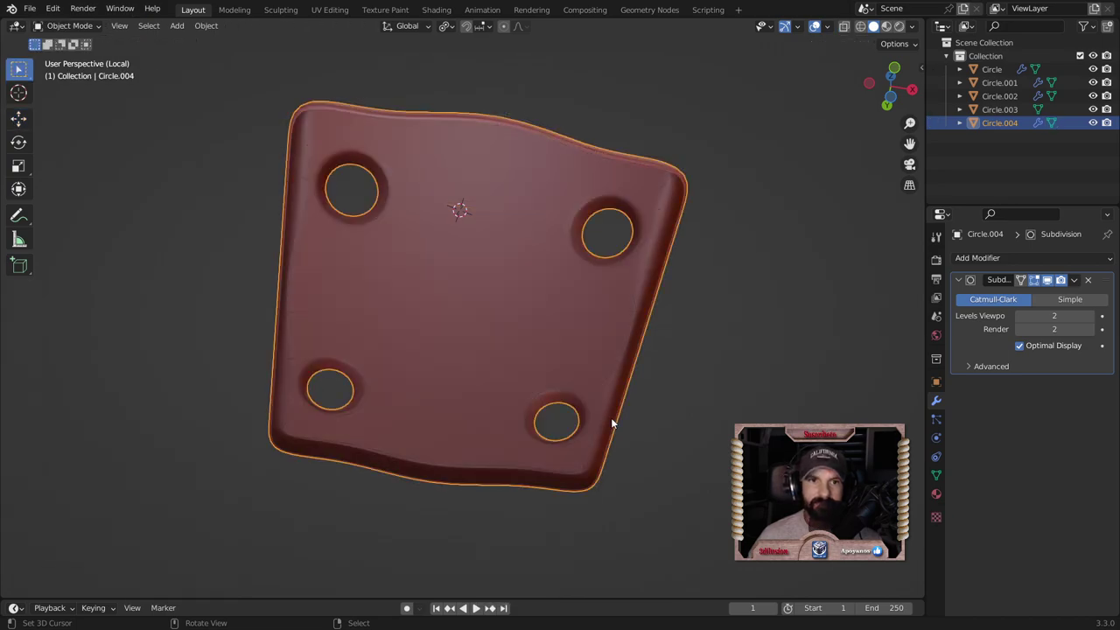
# Step: Select the plate's outer boundary loop and scale it to 0.954 around its centre
pyautogui.moveTo(531, 303)
pyautogui.mouseDown(button='middle')
pyautogui.moveTo(532, 378)
pyautogui.moveTo(523, 354)
pyautogui.mouseUp(button='middle')
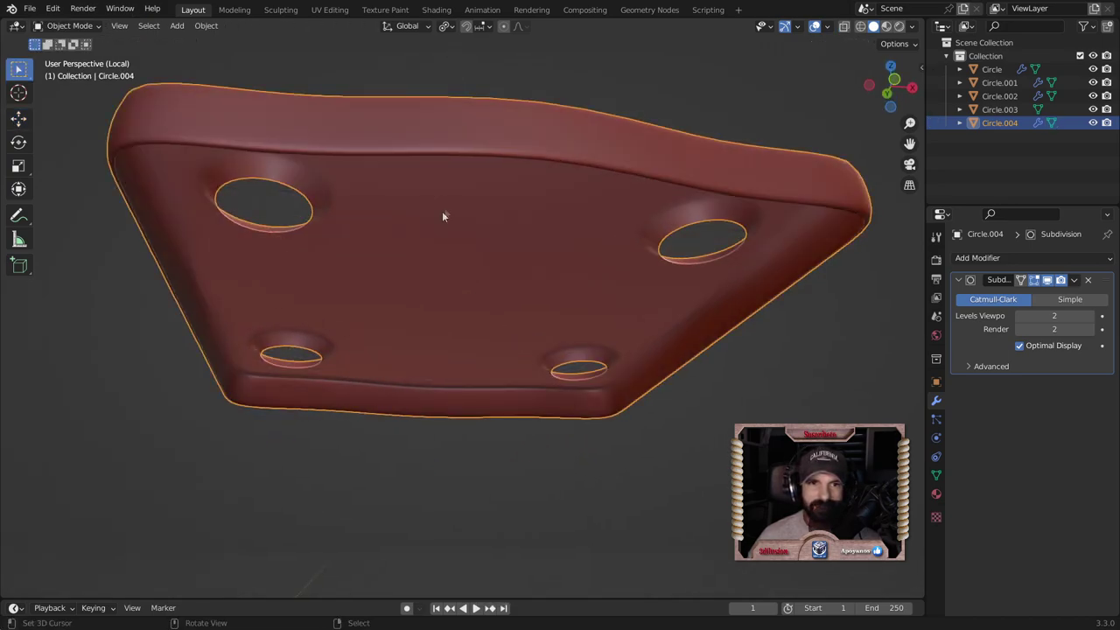
pyautogui.moveTo(443, 215); pyautogui.dragTo(445, 169, button='middle')
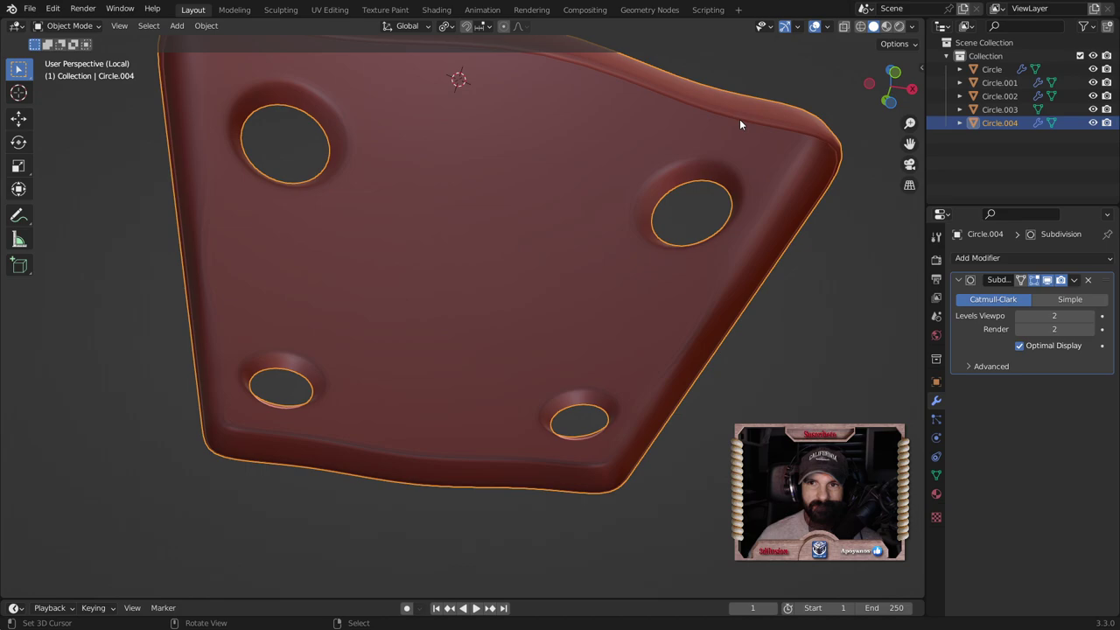
pyautogui.press('Tab')
pyautogui.click(702, 113)
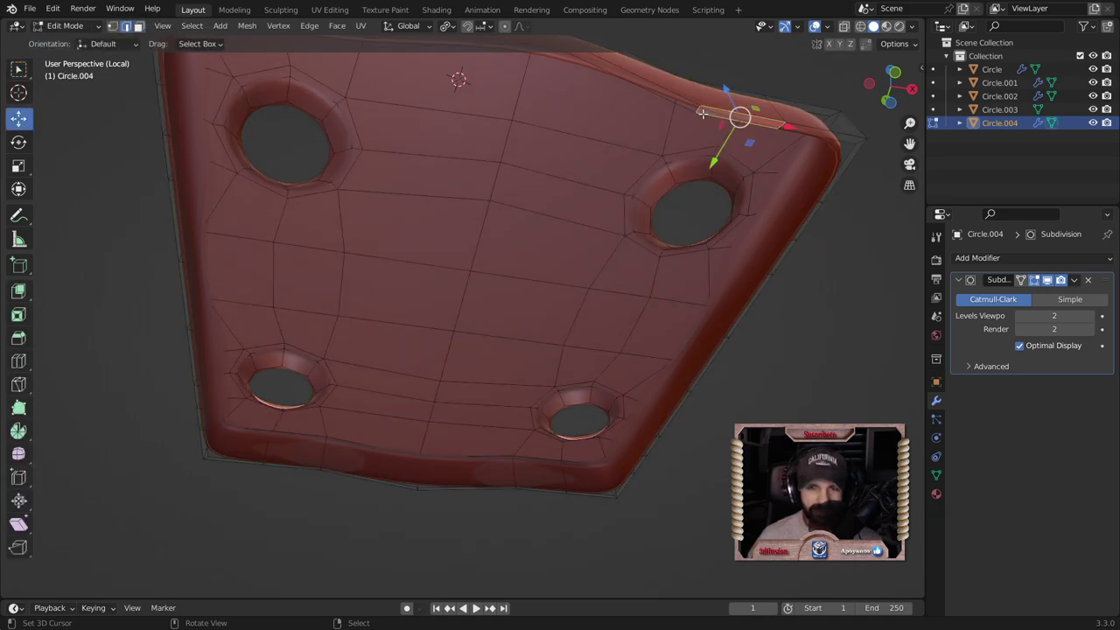
pyautogui.keyDown('alt'); pyautogui.click(700, 113); pyautogui.keyUp('alt')
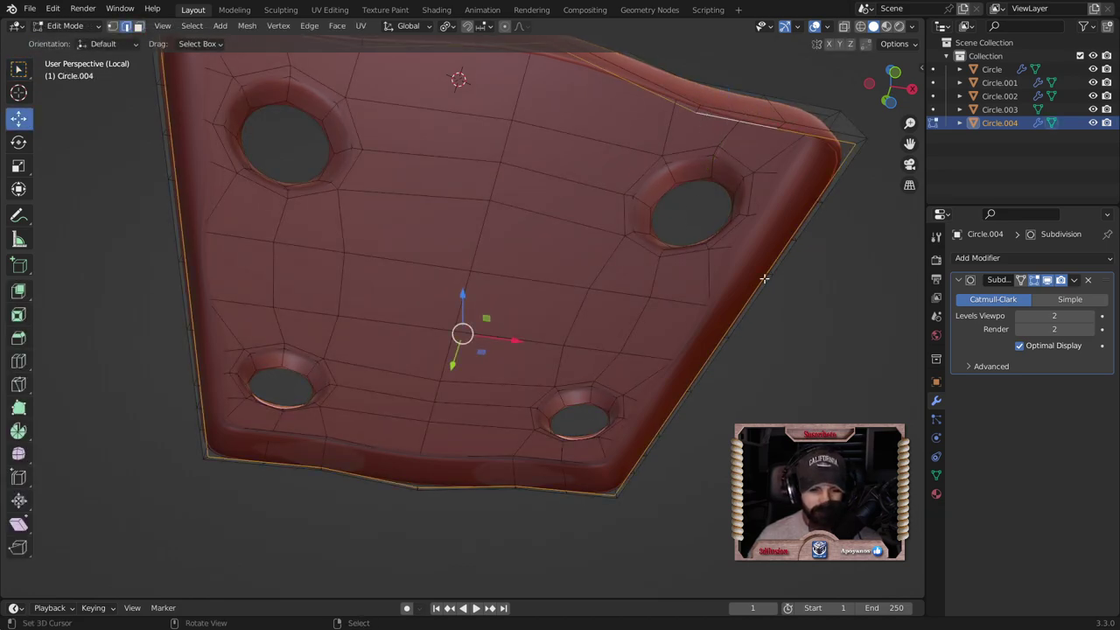
pyautogui.hotkey('shift', 's')
pyautogui.click(764, 352)
pyautogui.press('s')
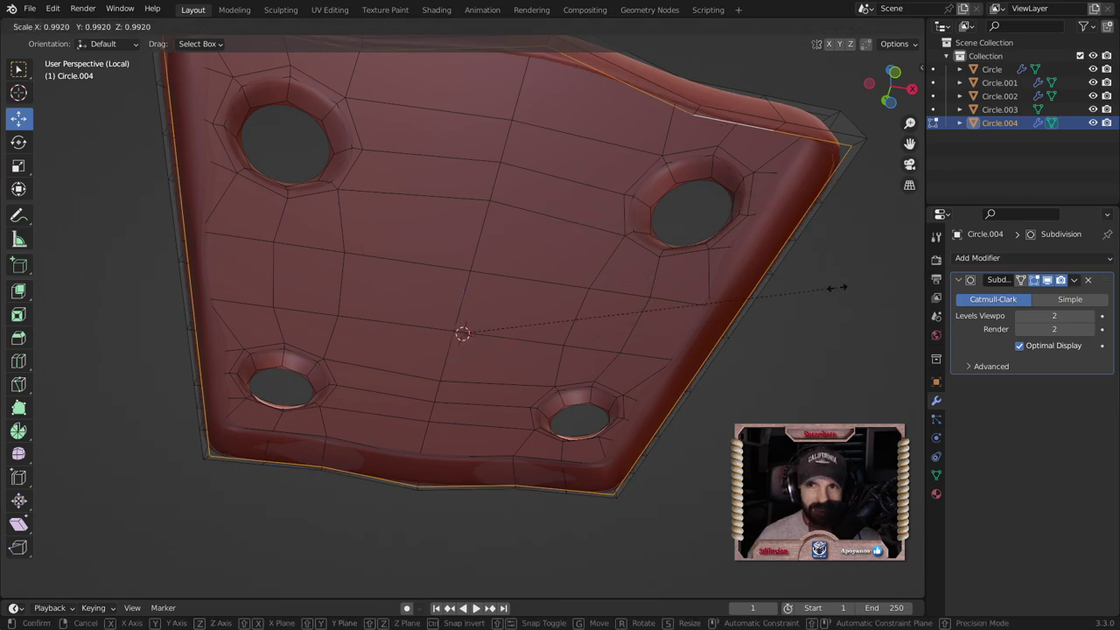
pyautogui.click(818, 292)
# Step: Bevel the outer rim edges and bring the full scope back into view
pyautogui.moveTo(818, 292)
pyautogui.mouseDown(button='middle')
pyautogui.moveTo(662, 349)
pyautogui.moveTo(748, 327)
pyautogui.mouseUp(button='middle')
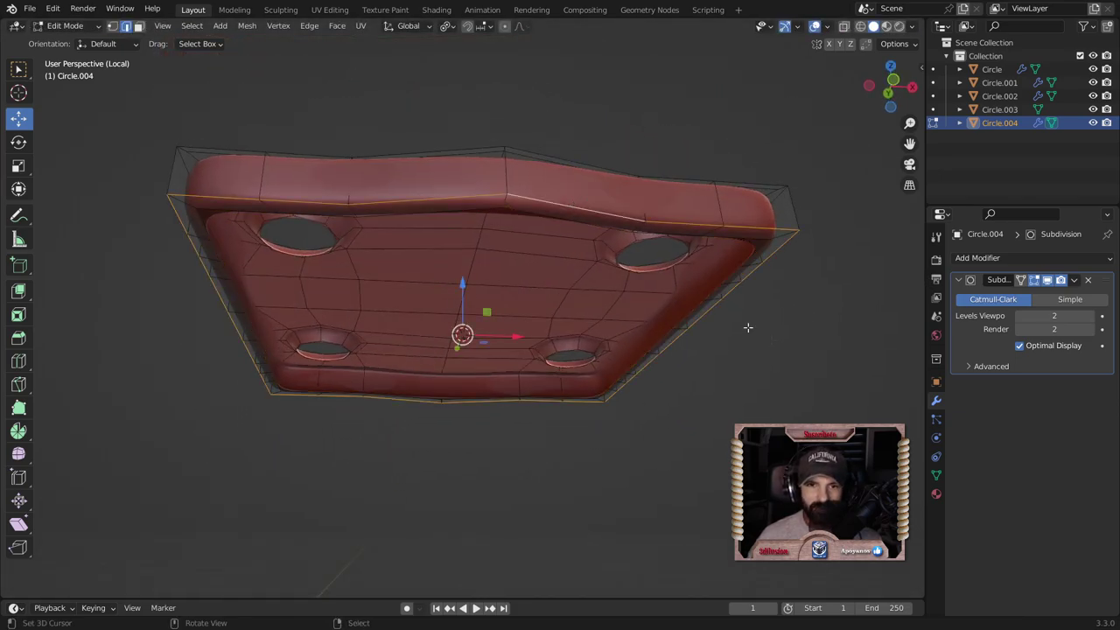
pyautogui.hotkey('ctrl', 'b')
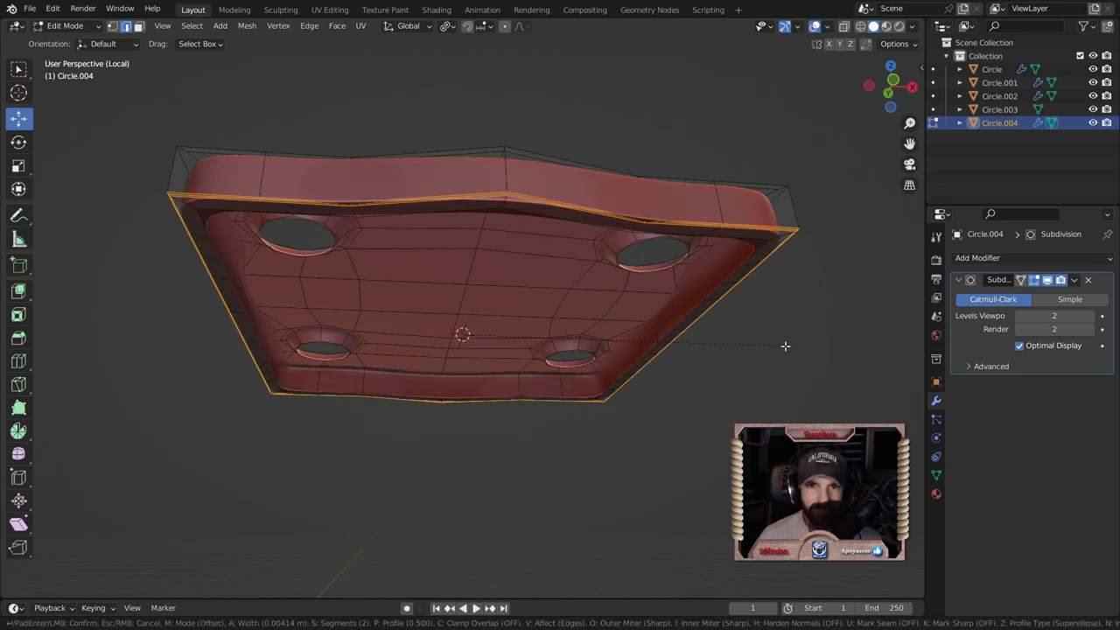
pyautogui.click(785, 346)
pyautogui.press('Tab')
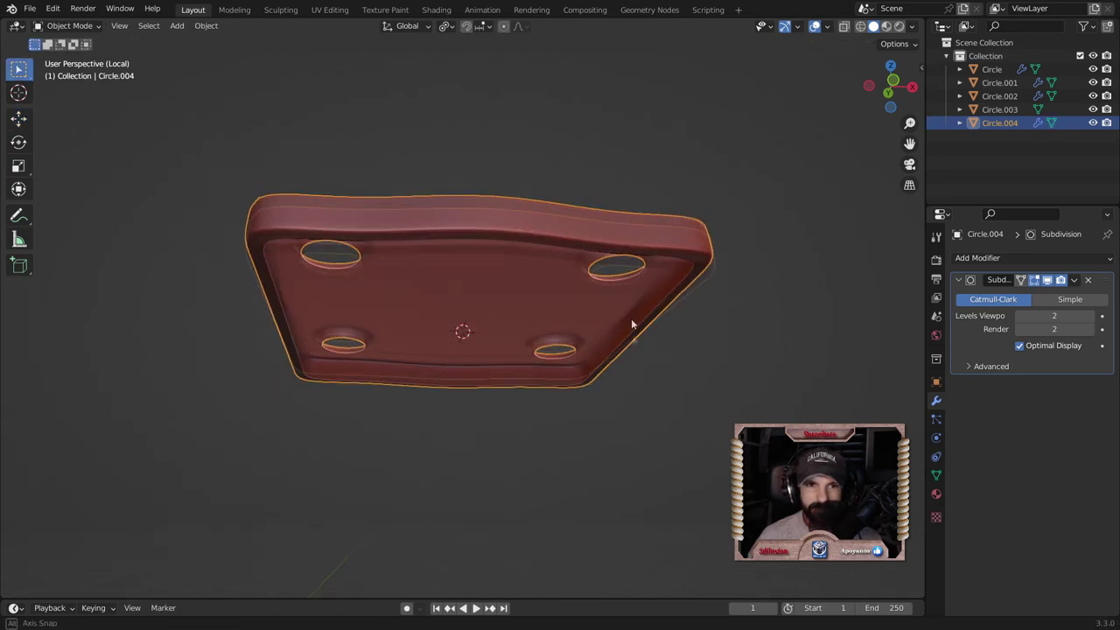
pyautogui.moveTo(631, 318); pyautogui.dragTo(638, 401, button='middle')
pyautogui.press('KP_Divide')
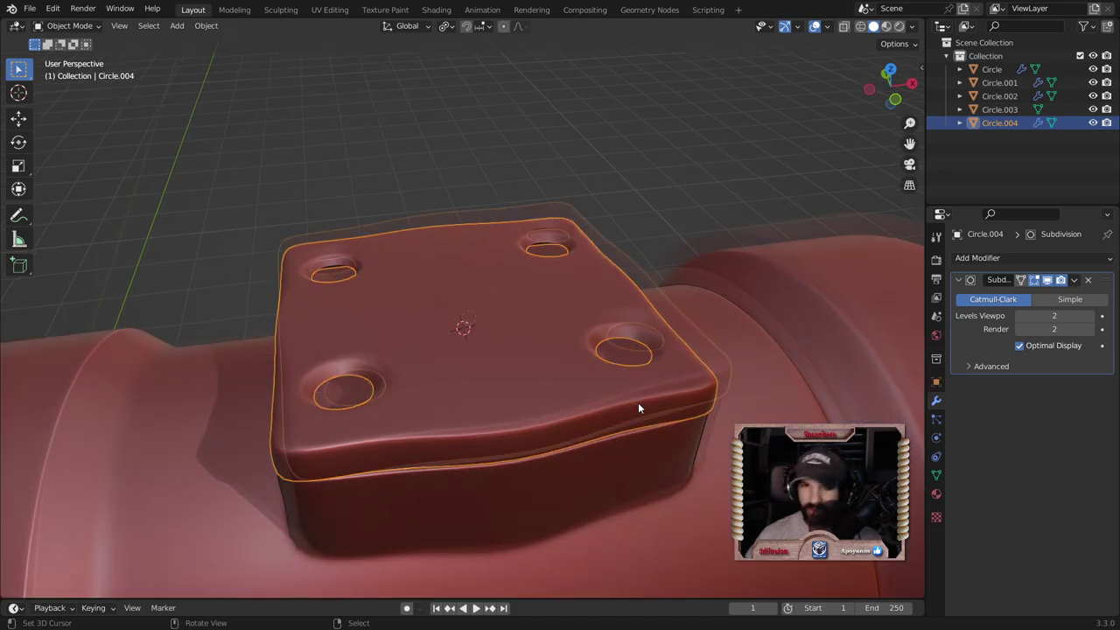
# Step: Orbit in close, select the turret plate Circle.004 and enter Edit Mode on its mesh
pyautogui.scroll(-3, 638, 393)
pyautogui.click(727, 449)
pyautogui.moveTo(727, 449)
pyautogui.mouseDown(button='middle')
pyautogui.moveTo(634, 471)
pyautogui.moveTo(690, 246)
pyautogui.moveTo(644, 380)
pyautogui.moveTo(560, 336)
pyautogui.moveTo(527, 365)
pyautogui.moveTo(542, 386)
pyautogui.mouseUp(button='middle')
pyautogui.scroll(3, 638, 374)
pyautogui.scroll(2, 531, 466)
pyautogui.moveTo(531, 465); pyautogui.dragTo(546, 374, button='middle')
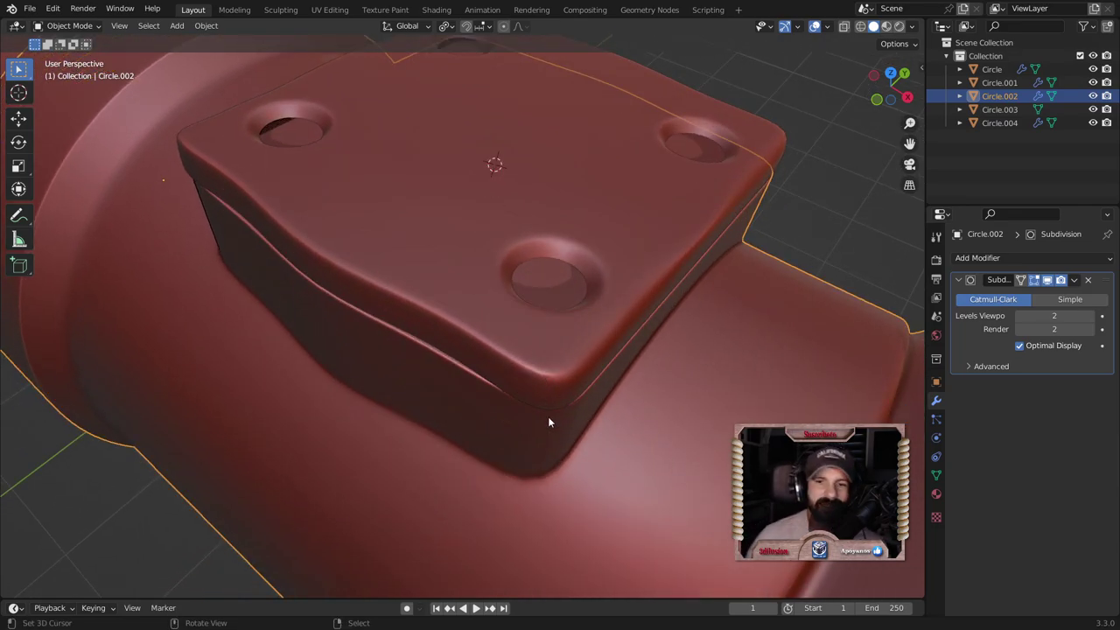
pyautogui.press('Tab')
pyautogui.press('Tab')
pyautogui.click(529, 362)
pyautogui.press('Tab')
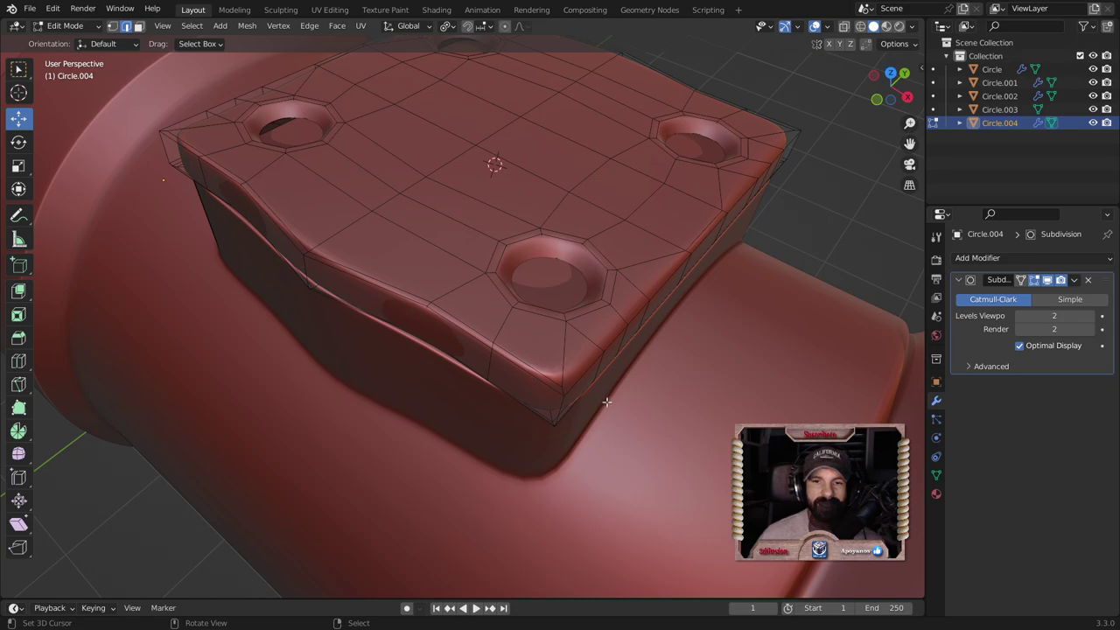
# Step: Select the edge loops along the turret plate's side edge with the cage display on
pyautogui.moveTo(585, 426)
pyautogui.mouseDown(button='middle')
pyautogui.moveTo(580, 387)
pyautogui.moveTo(601, 417)
pyautogui.mouseUp(button='middle')
pyautogui.click(559, 335)
pyautogui.moveTo(557, 341); pyautogui.dragTo(554, 350, button='middle')
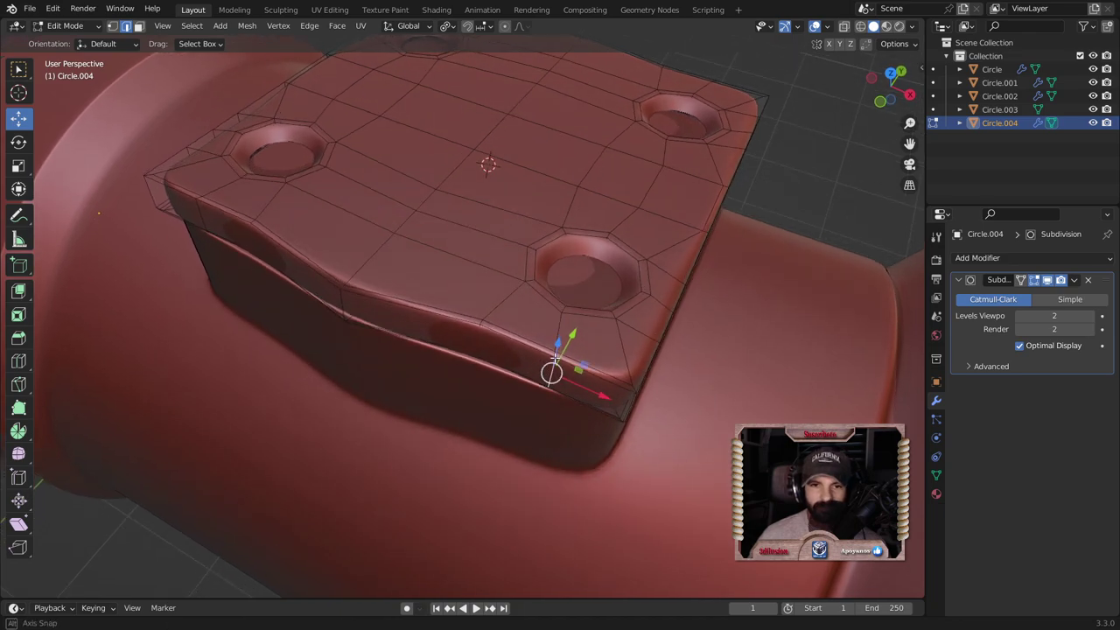
pyautogui.keyDown('alt'); pyautogui.click(478, 344); pyautogui.keyUp('alt')
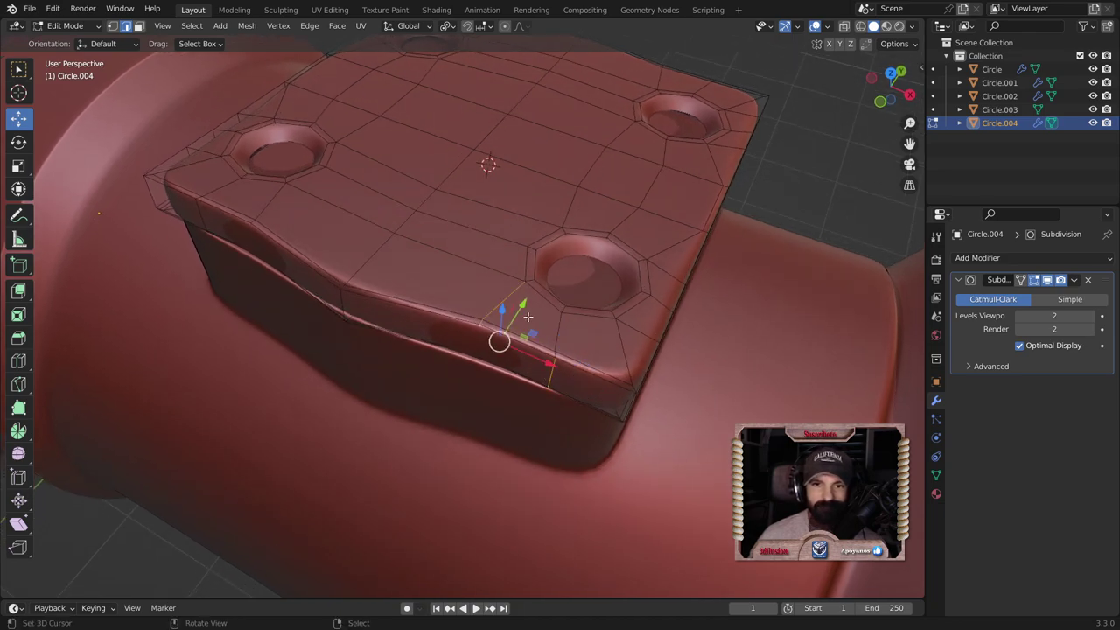
pyautogui.click(1047, 280)
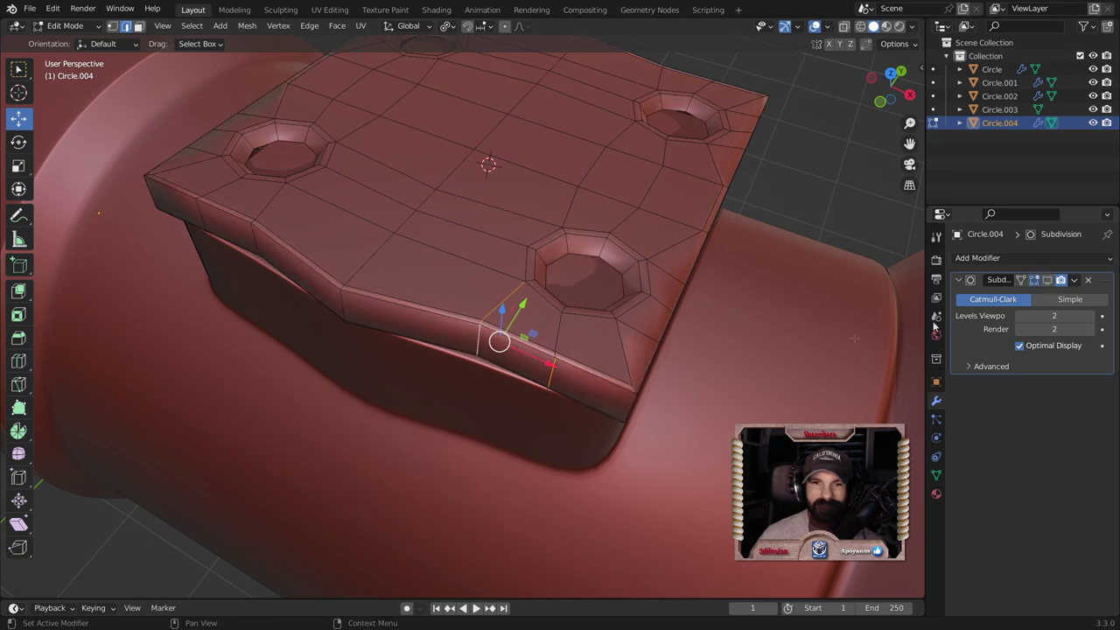
pyautogui.moveTo(455, 303); pyautogui.dragTo(573, 395)
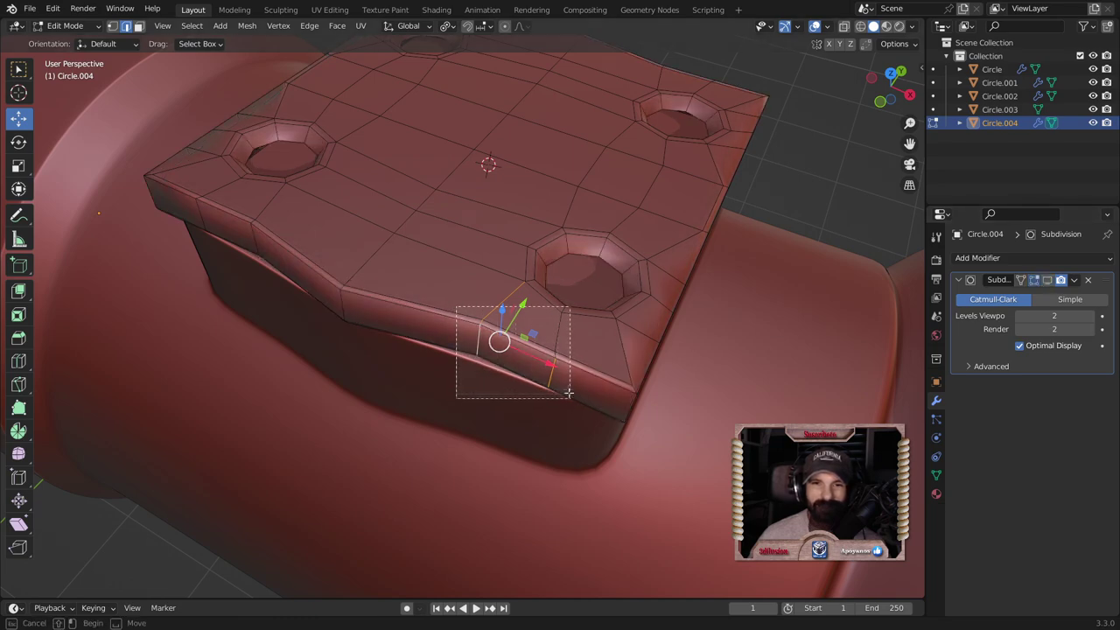
pyautogui.keyDown('shift'); pyautogui.moveTo(451, 313); pyautogui.dragTo(494, 371); pyautogui.keyUp('shift')
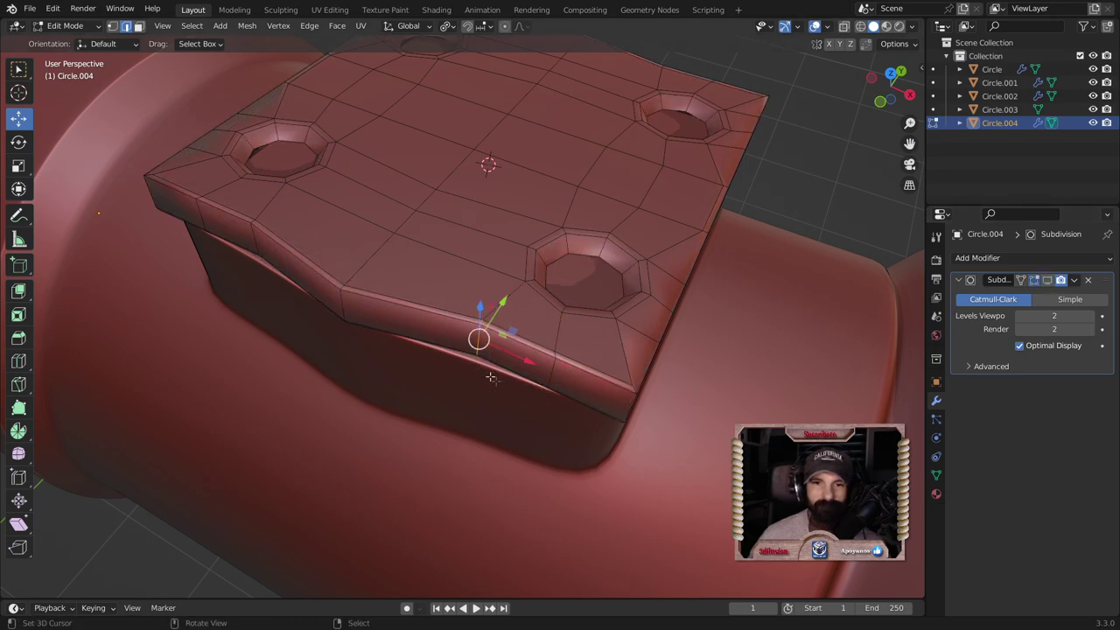
pyautogui.keyDown('shift'); pyautogui.moveTo(548, 337); pyautogui.dragTo(569, 398); pyautogui.keyUp('shift')
pyautogui.moveTo(528, 328); pyautogui.dragTo(528, 328)
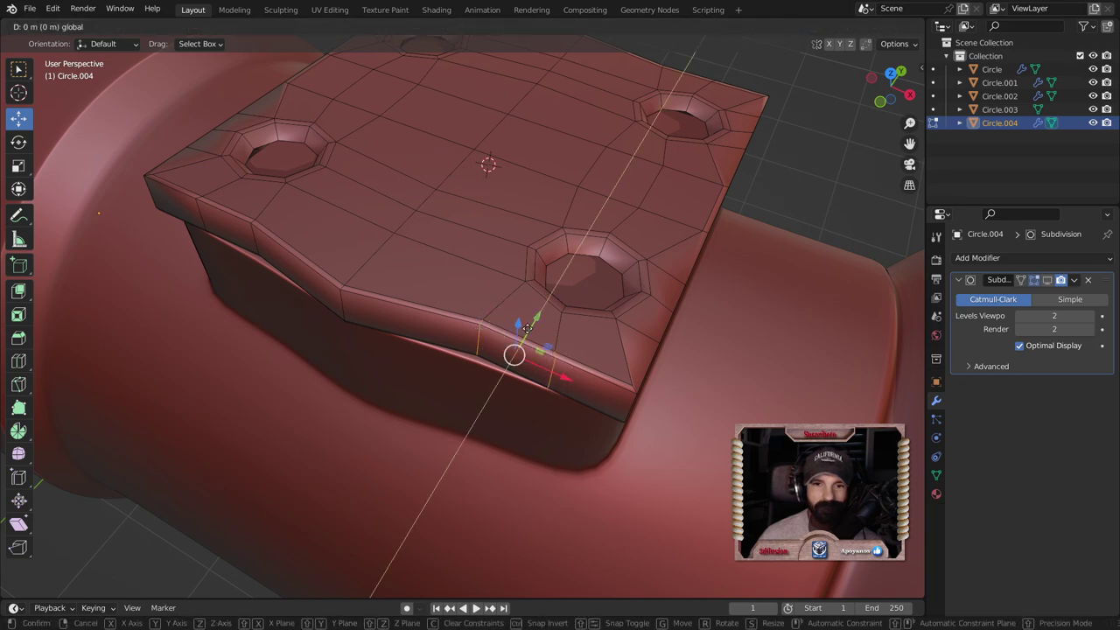
pyautogui.click(527, 329)
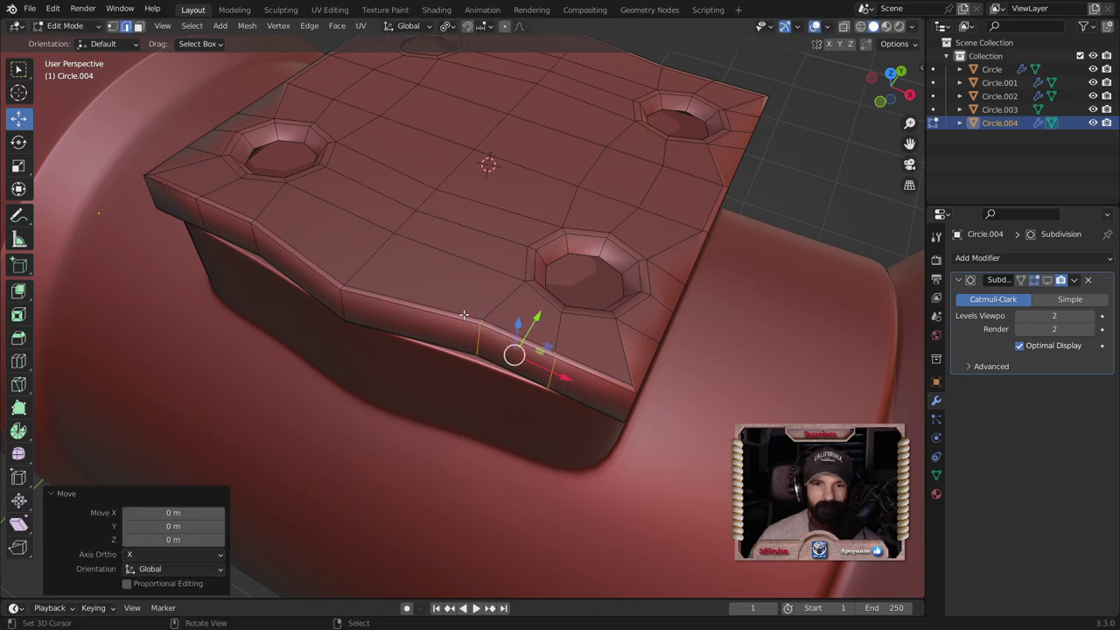
# Step: Pull a side edge inward by -0.016513 m along Y and nudge the lower corner edge along X
pyautogui.click(464, 308)
pyautogui.click(497, 348)
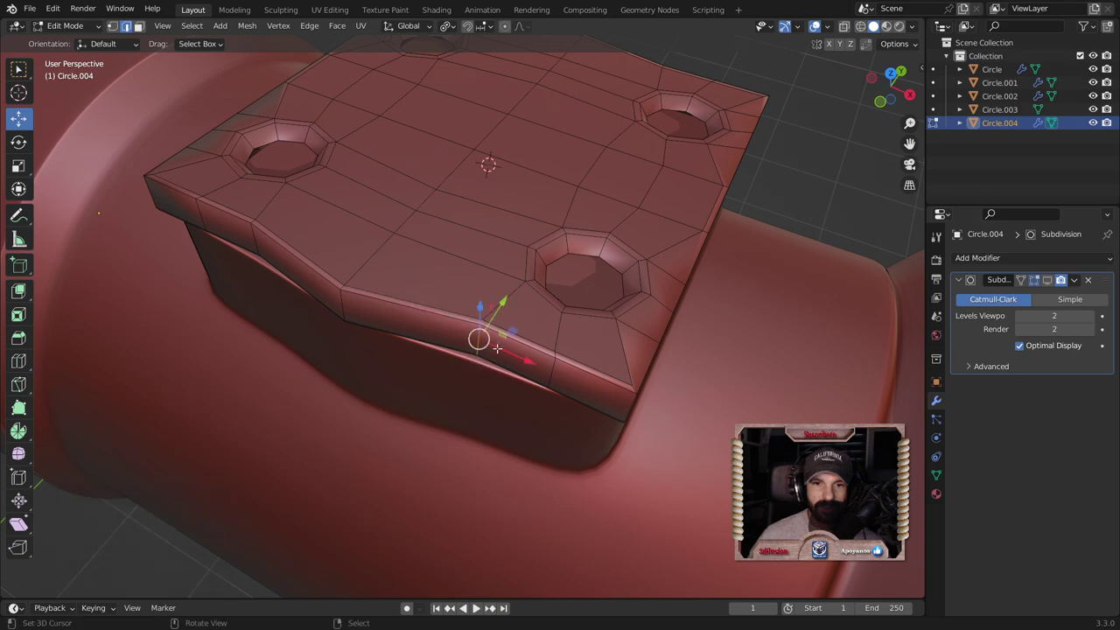
pyautogui.moveTo(503, 304); pyautogui.dragTo(495, 307)
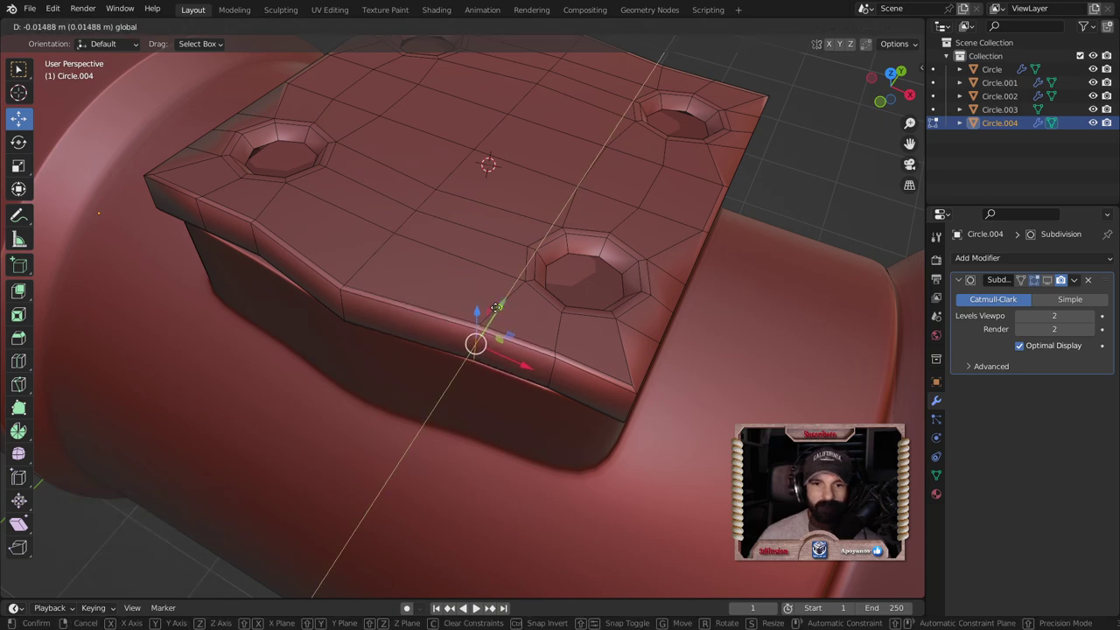
pyautogui.click(496, 308)
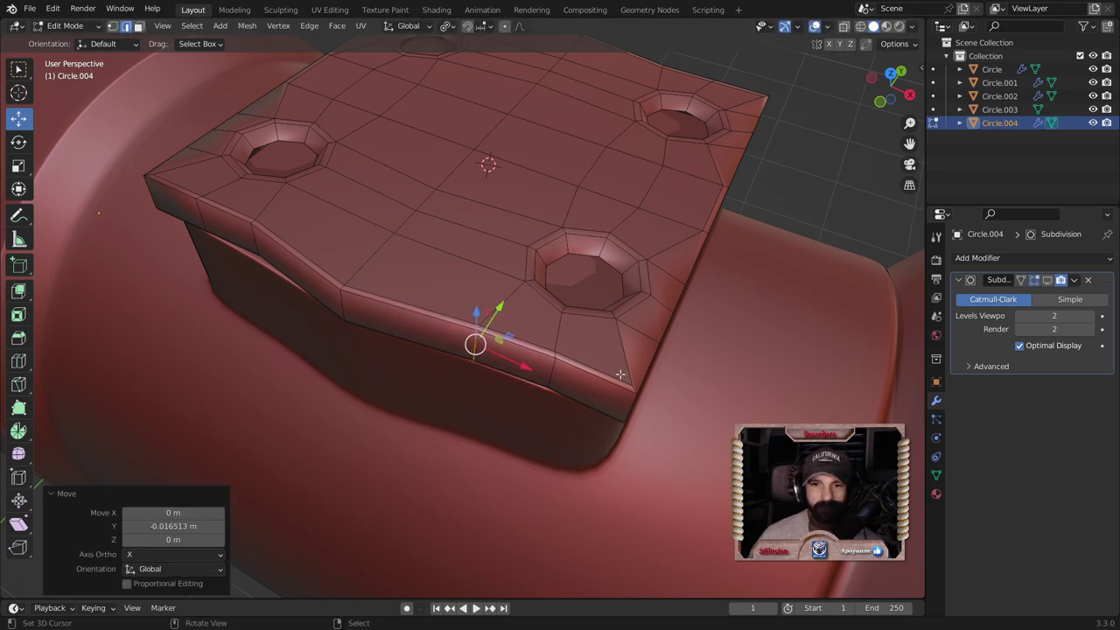
pyautogui.click(632, 401)
pyautogui.moveTo(664, 423); pyautogui.dragTo(653, 420)
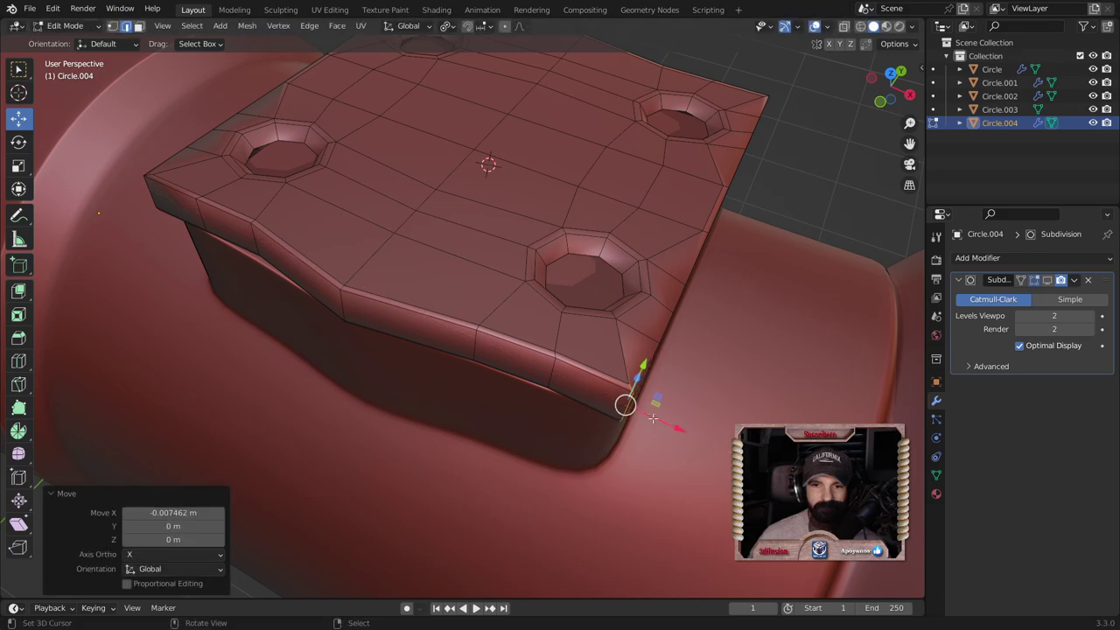
# Step: Move the plate's lower corner vertices 0.0295 m along Y and slightly along X, selecting them in see-through mode
pyautogui.moveTo(644, 371)
pyautogui.mouseDown(button='middle')
pyautogui.moveTo(657, 383)
pyautogui.moveTo(598, 377)
pyautogui.mouseUp(button='middle')
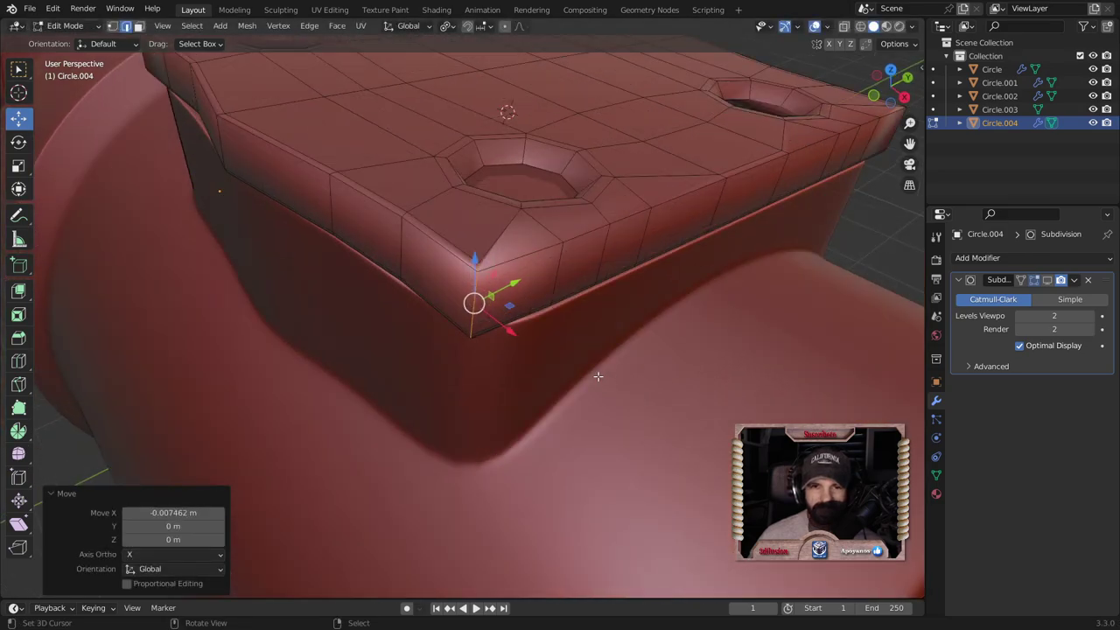
pyautogui.moveTo(505, 285); pyautogui.dragTo(532, 297)
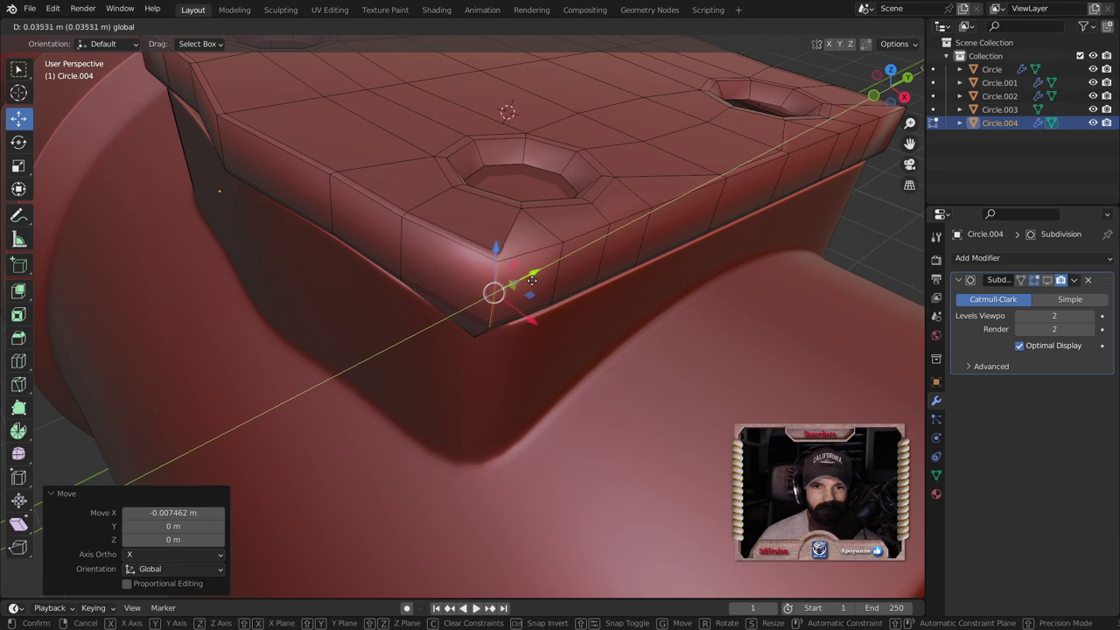
pyautogui.hotkey('ctrl', 'z')
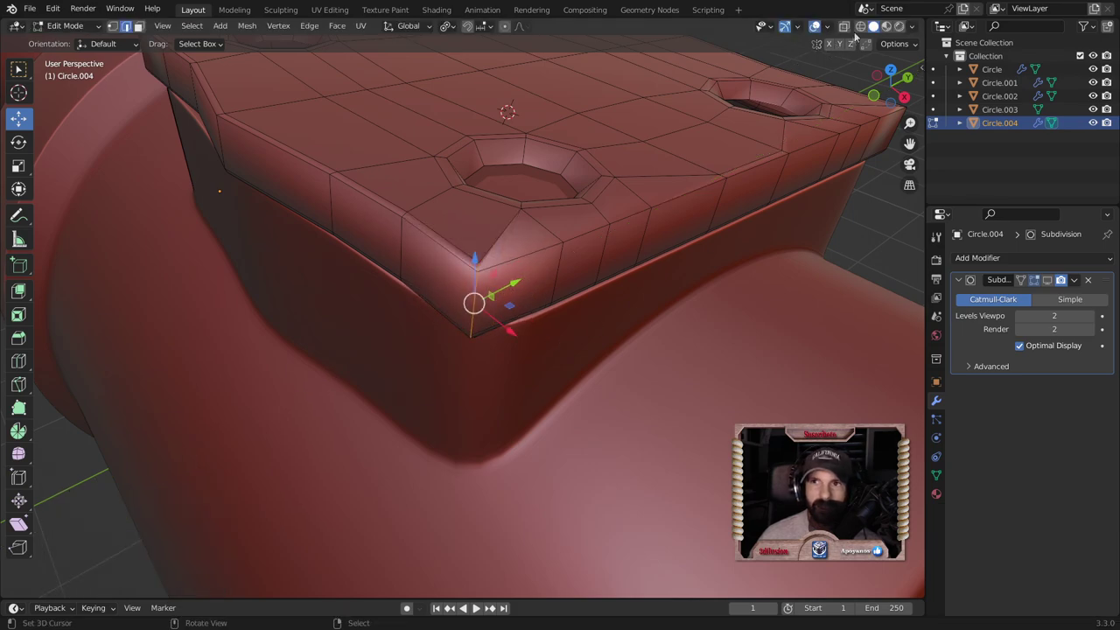
pyautogui.hotkey('shift', 'z')
pyautogui.moveTo(473, 260); pyautogui.dragTo(512, 361)
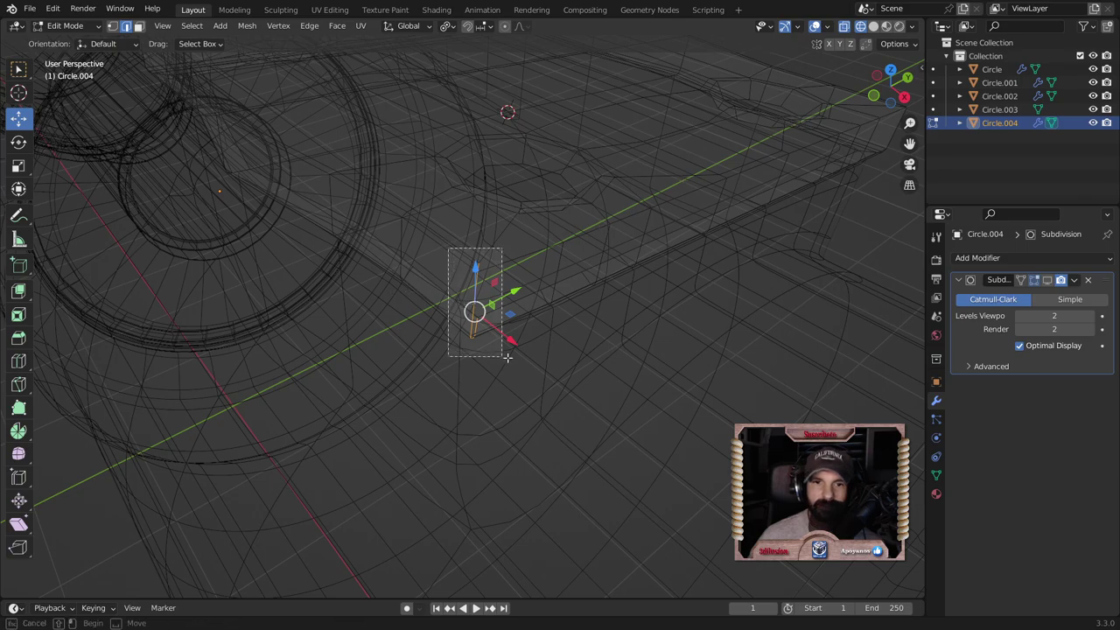
pyautogui.click(873, 26)
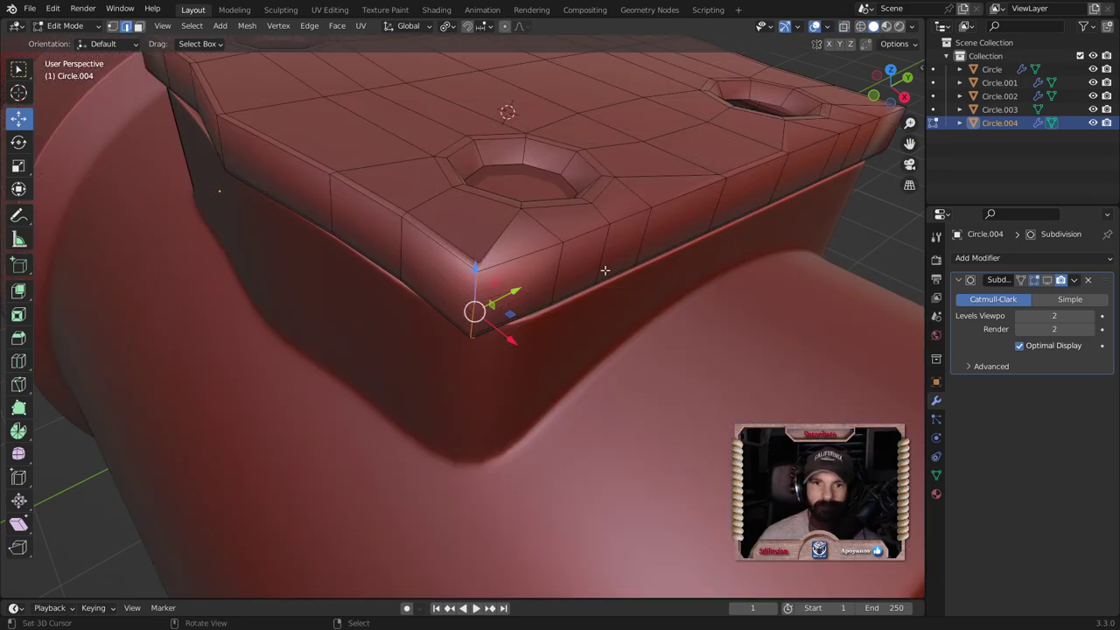
pyautogui.moveTo(520, 292); pyautogui.dragTo(531, 283)
pyautogui.moveTo(529, 330); pyautogui.dragTo(579, 354)
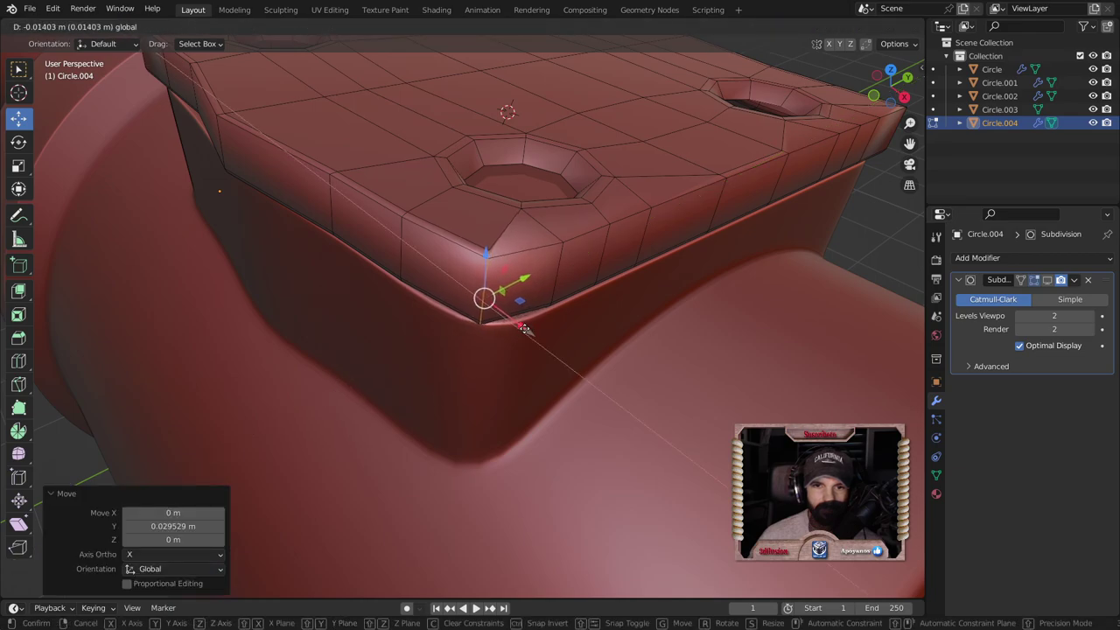
pyautogui.press('Tab')
pyautogui.moveTo(625, 365)
pyautogui.mouseDown(button='middle')
pyautogui.moveTo(587, 347)
pyautogui.moveTo(561, 380)
pyautogui.mouseUp(button='middle')
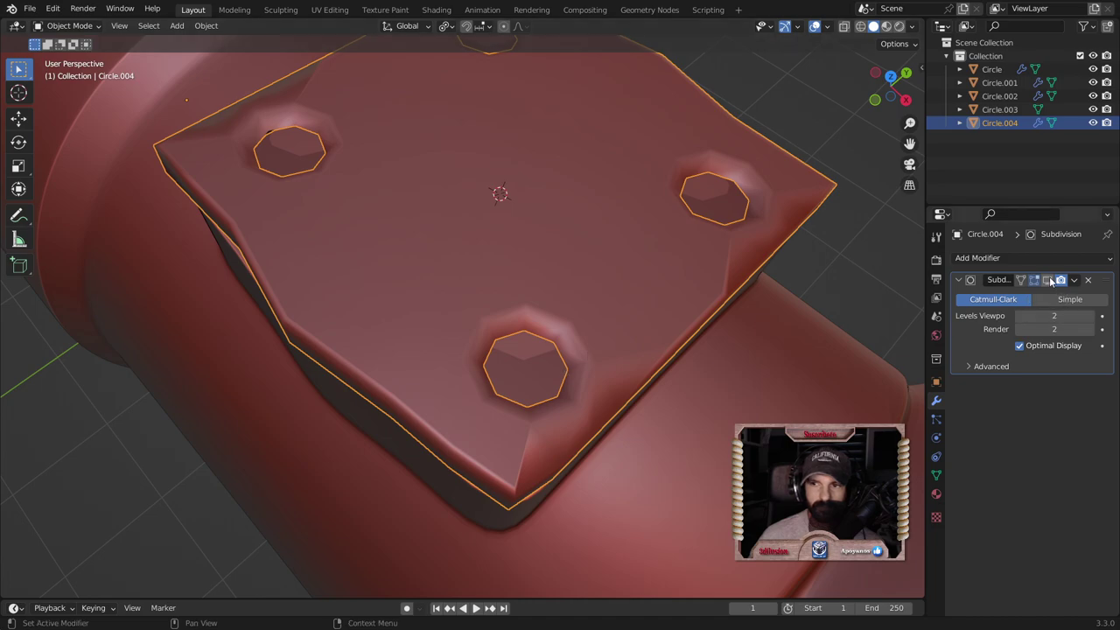
# Step: Enter mesh editing on the plate with its Subdivision modifier panel collapsed
pyautogui.moveTo(757, 414); pyautogui.dragTo(689, 425, button='middle')
pyautogui.scroll(2, 643, 425)
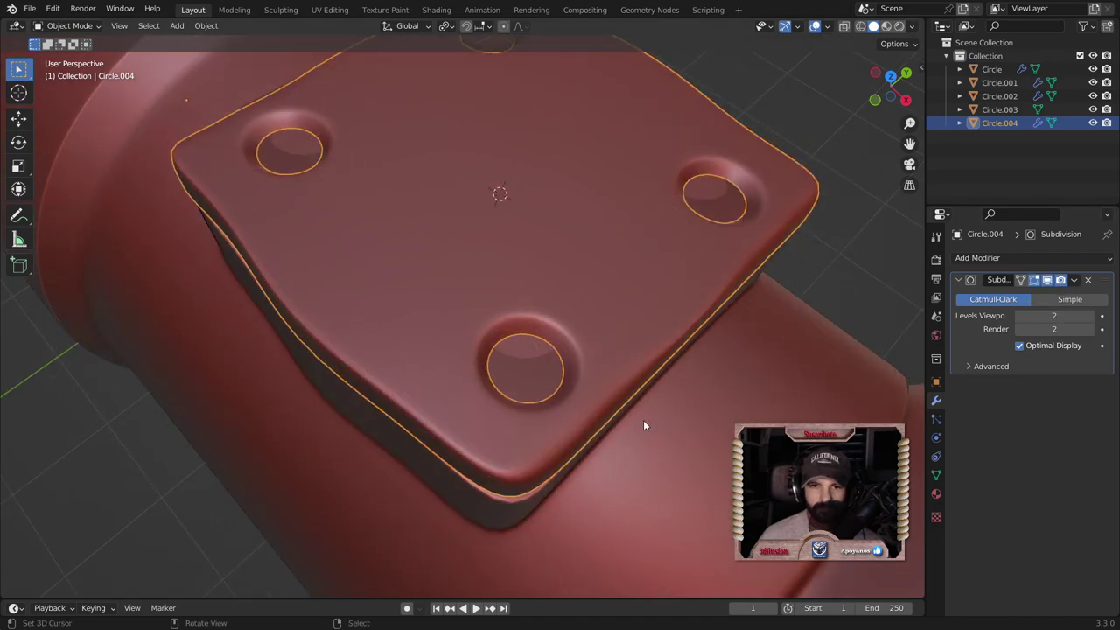
pyautogui.hotkey('ctrl', '0')
pyautogui.press('Tab')
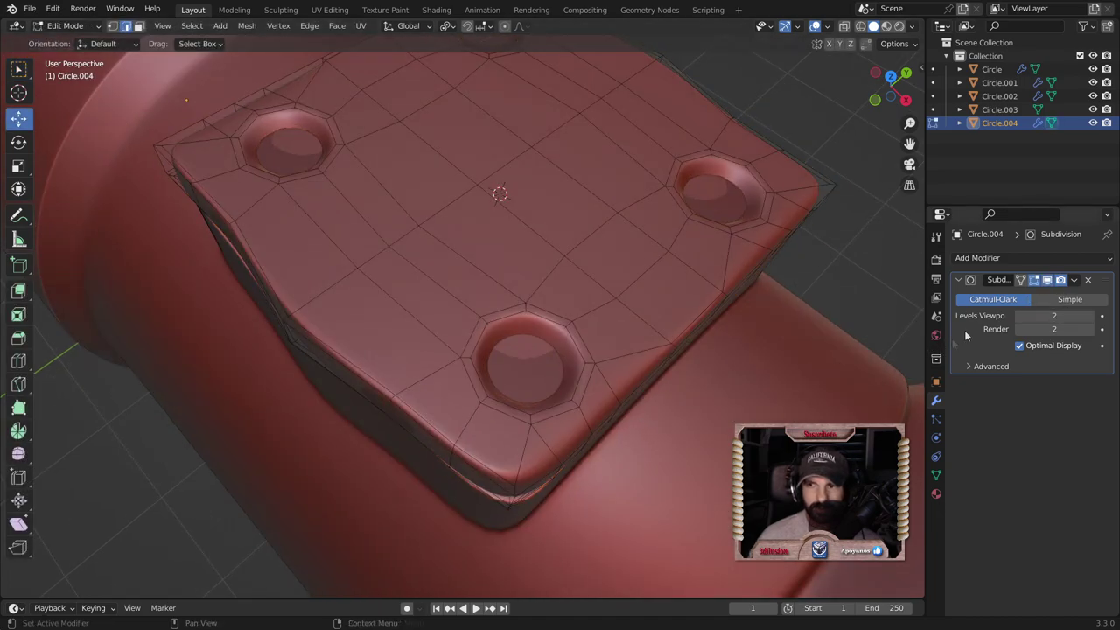
pyautogui.click(1022, 271)
# Step: Shift the plate's other lower corner vertices slightly along X toward the scope body
pyautogui.moveTo(620, 457); pyautogui.dragTo(600, 402, button='middle')
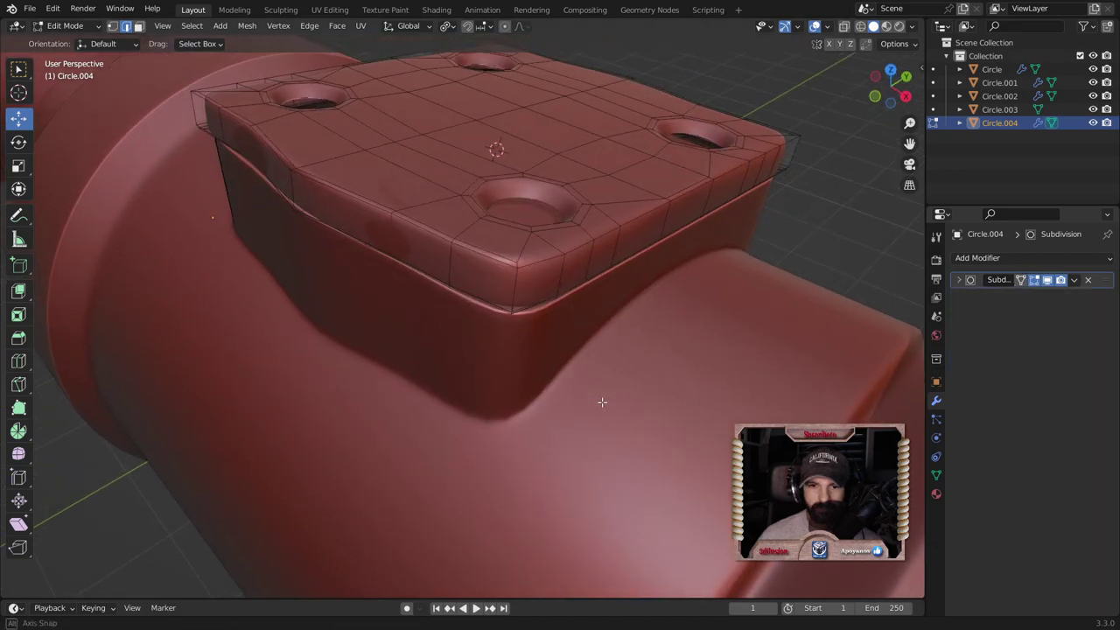
pyautogui.keyDown('alt'); pyautogui.click(514, 253); pyautogui.keyUp('alt')
pyautogui.keyDown('alt'); pyautogui.click(501, 255); pyautogui.keyUp('alt')
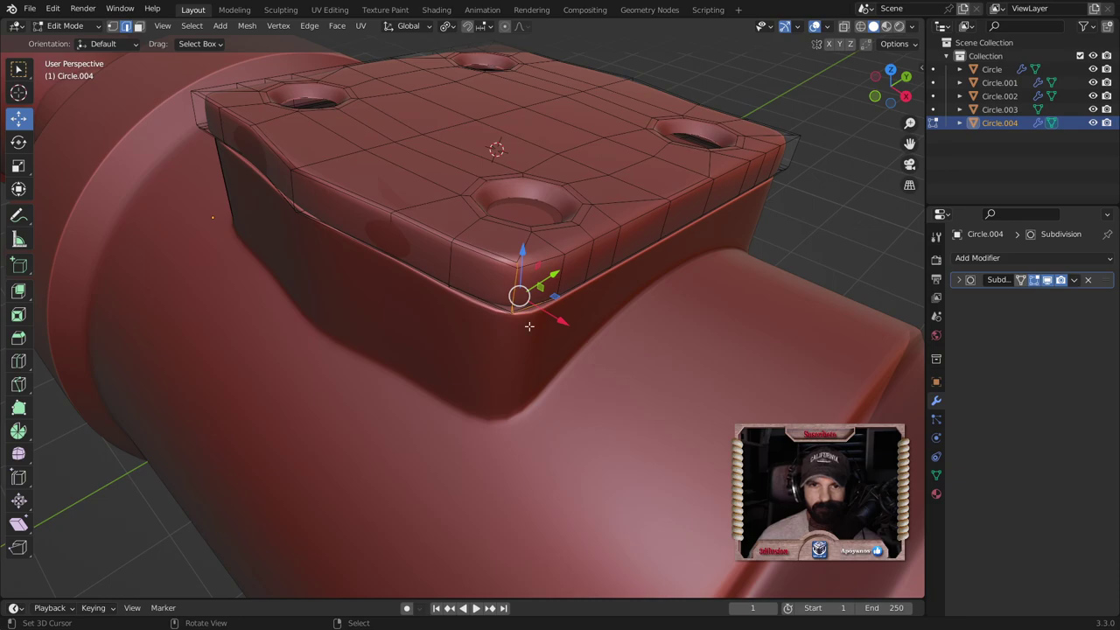
pyautogui.moveTo(499, 246)
pyautogui.mouseDown()
pyautogui.moveTo(553, 350)
pyautogui.moveTo(537, 315)
pyautogui.mouseUp()
pyautogui.click(538, 315)
# Step: Review the reshaped plate in object mode, then return to editing its mesh
pyautogui.press('Tab')
pyautogui.scroll(-5, 587, 394)
pyautogui.moveTo(587, 394)
pyautogui.mouseDown(button='middle')
pyautogui.moveTo(563, 352)
pyautogui.moveTo(568, 364)
pyautogui.mouseUp(button='middle')
pyautogui.scroll(3, 567, 364)
pyautogui.scroll(3, 478, 317)
pyautogui.moveTo(450, 310)
pyautogui.mouseDown(button='middle')
pyautogui.moveTo(400, 283)
pyautogui.moveTo(451, 299)
pyautogui.mouseUp(button='middle')
pyautogui.press('Tab')
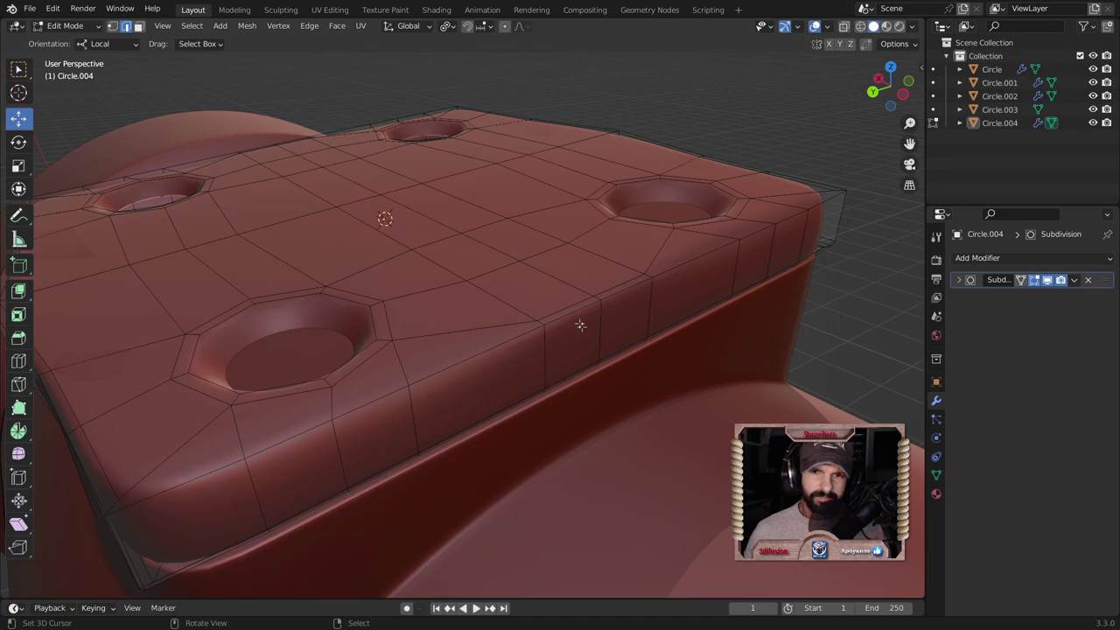
# Step: Edge-slide a loop on the plate's top face and the left-side loop to about halfway
pyautogui.click(571, 304)
pyautogui.keyDown('shift'); pyautogui.click(617, 288); pyautogui.keyUp('shift')
pyautogui.moveTo(617, 289); pyautogui.dragTo(626, 308, button='middle')
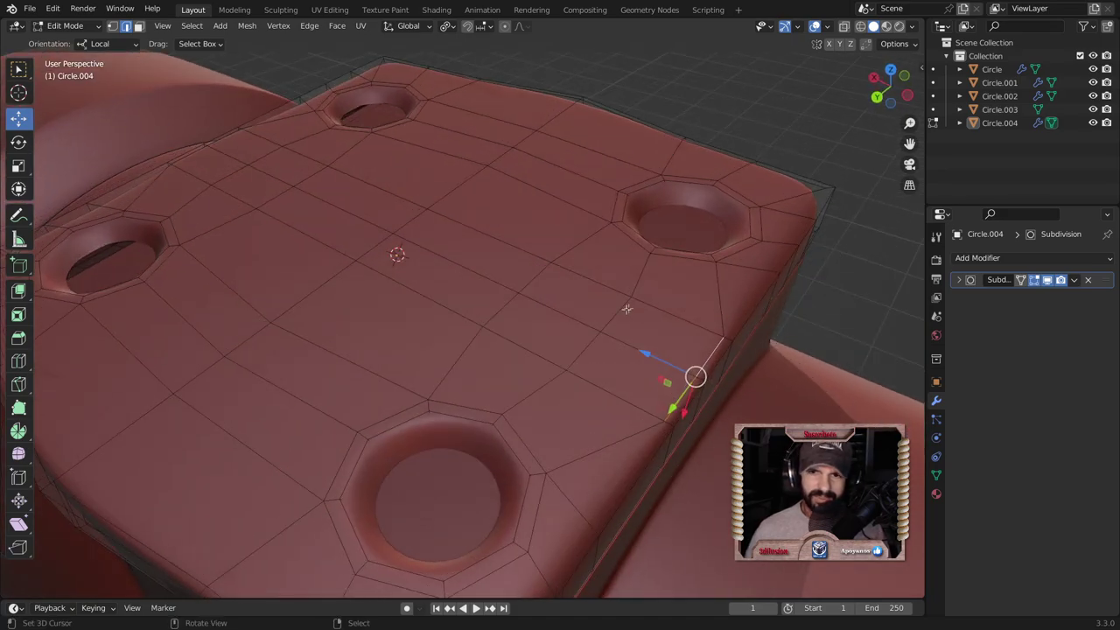
pyautogui.press('g')
pyautogui.press('g')
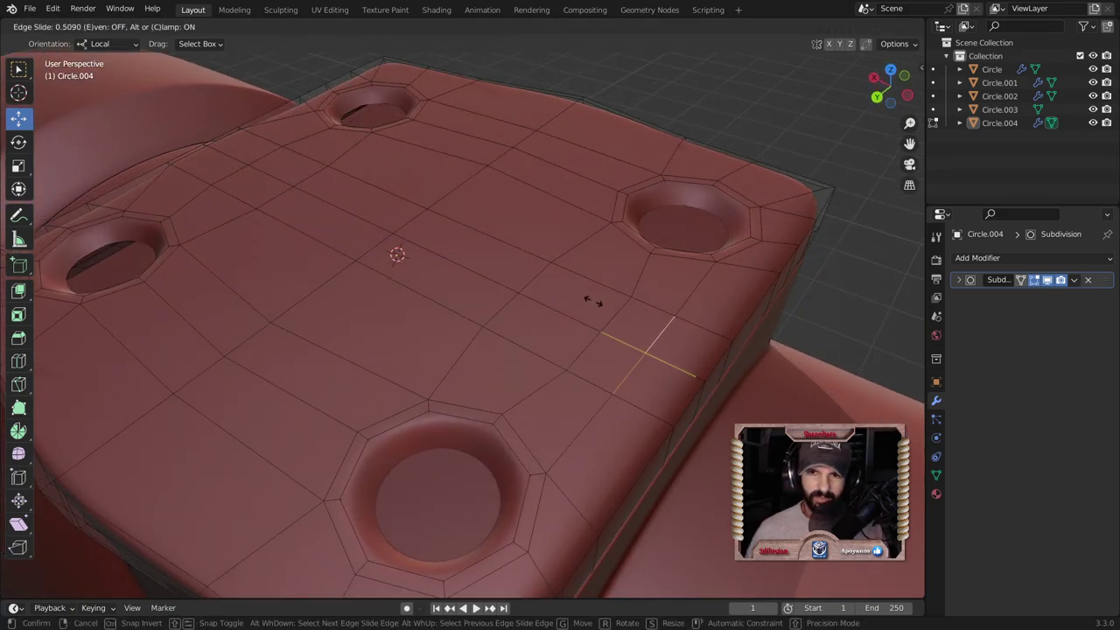
pyautogui.click(592, 301)
pyautogui.moveTo(332, 213); pyautogui.dragTo(480, 237, button='middle')
pyautogui.moveTo(507, 318)
pyautogui.mouseDown(button='middle')
pyautogui.moveTo(353, 325)
pyautogui.moveTo(320, 342)
pyautogui.mouseUp(button='middle')
pyautogui.keyDown('alt'); pyautogui.click(344, 399); pyautogui.keyUp('alt')
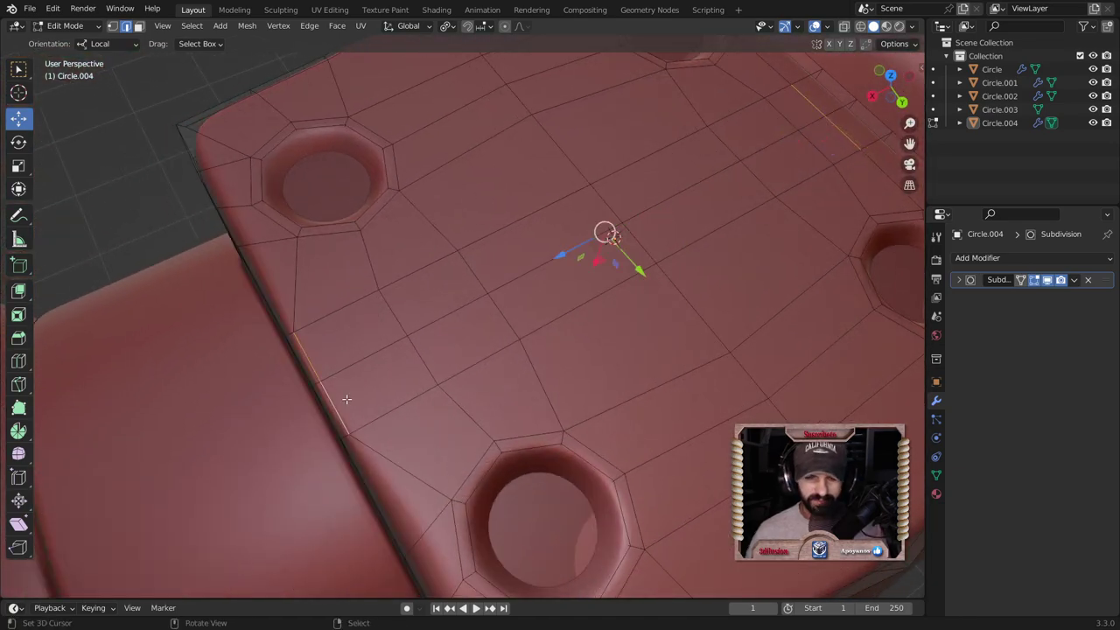
pyautogui.press('g')
pyautogui.press('g')
pyautogui.click(370, 385)
# Step: Edge-slide two more top-face loops so the loops are evenly spaced
pyautogui.moveTo(370, 385); pyautogui.dragTo(432, 308, button='middle')
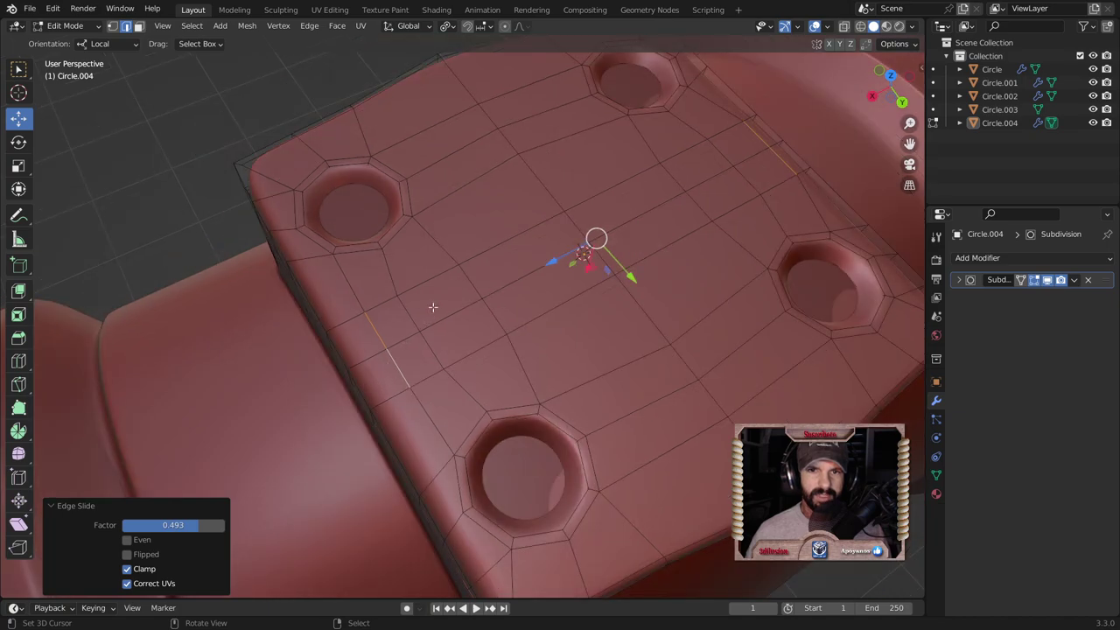
pyautogui.click(453, 285)
pyautogui.keyDown('alt'); pyautogui.click(477, 299); pyautogui.keyUp('alt')
pyautogui.press('g')
pyautogui.press('g')
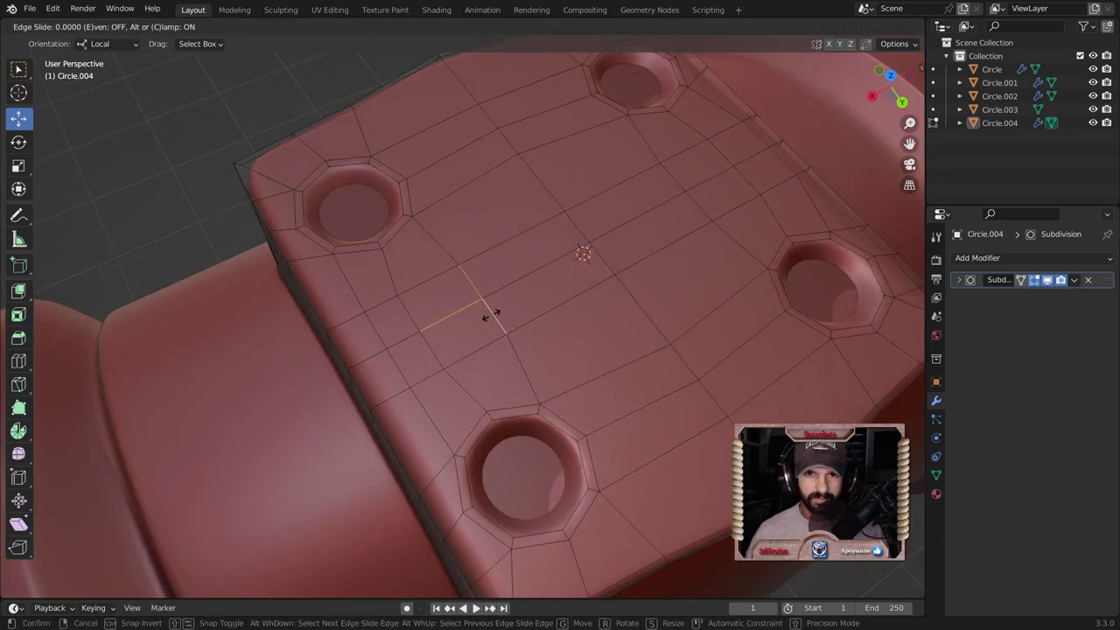
pyautogui.click(477, 315)
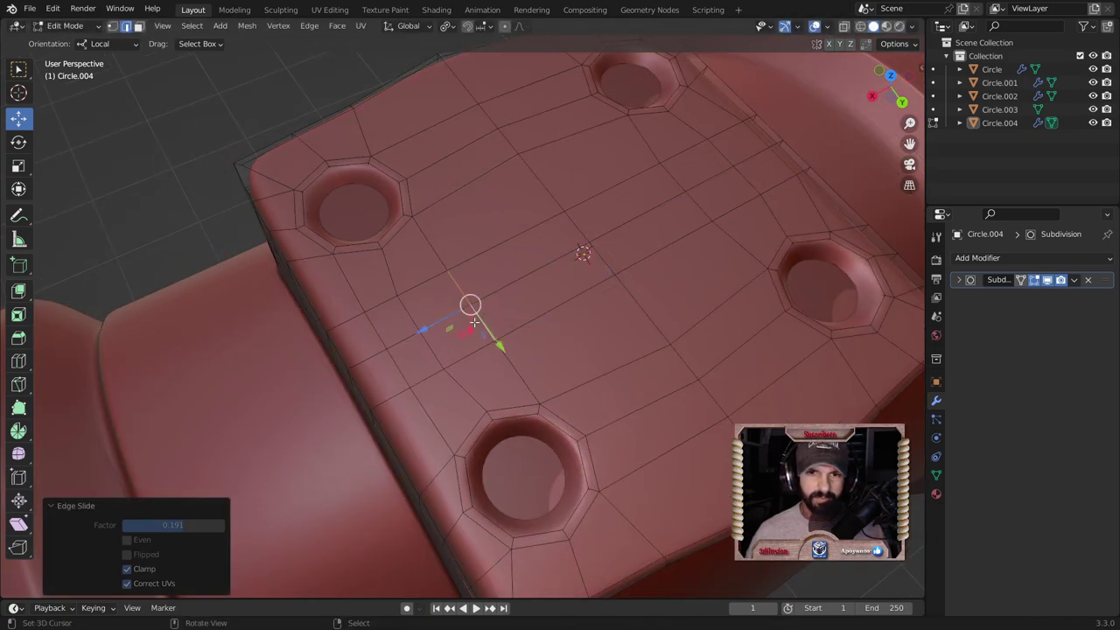
pyautogui.keyDown('alt'); pyautogui.click(423, 348); pyautogui.keyUp('alt')
pyautogui.press('g')
pyautogui.press('g')
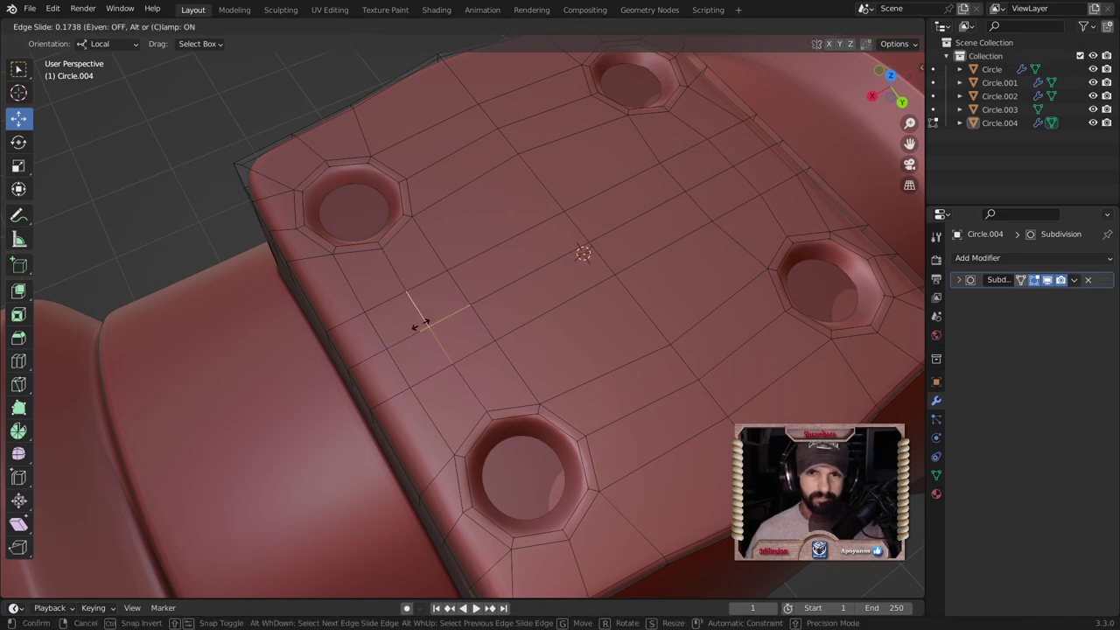
pyautogui.click(425, 322)
# Step: Leave edit mode and place the 3D cursor at the plate's centre
pyautogui.moveTo(427, 324)
pyautogui.mouseDown(button='middle')
pyautogui.moveTo(726, 415)
pyautogui.moveTo(602, 394)
pyautogui.moveTo(683, 310)
pyautogui.moveTo(471, 355)
pyautogui.moveTo(532, 386)
pyautogui.moveTo(590, 375)
pyautogui.mouseUp(button='middle')
pyautogui.press('Tab')
pyautogui.press('Tab')
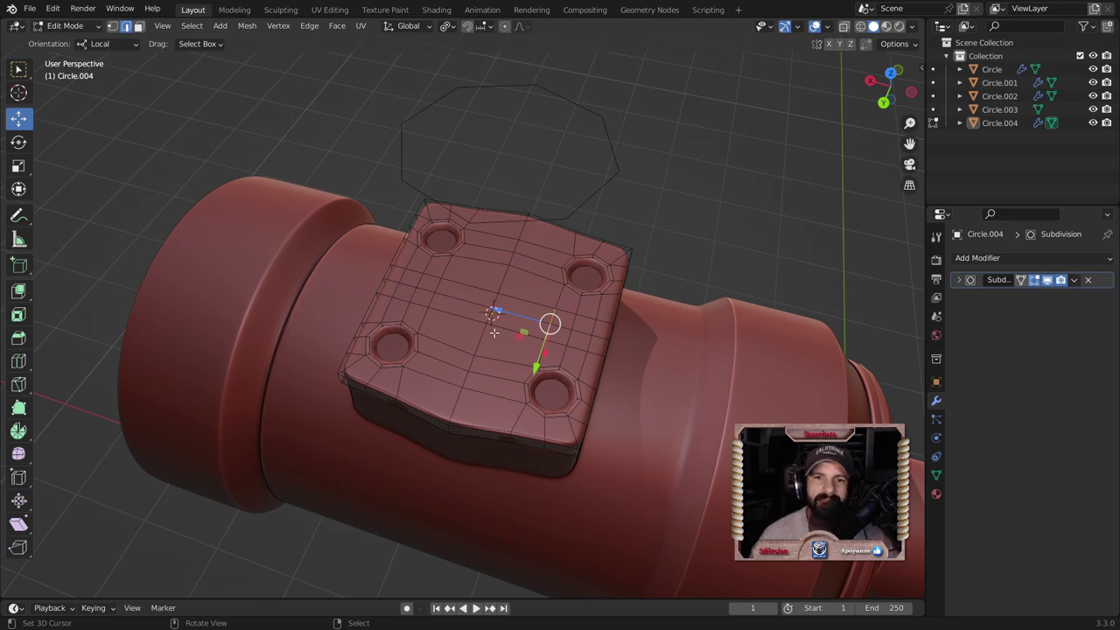
pyautogui.scroll(2, 494, 333)
pyautogui.keyDown('shift'); pyautogui.rightClick(474, 263); pyautogui.keyUp('shift')
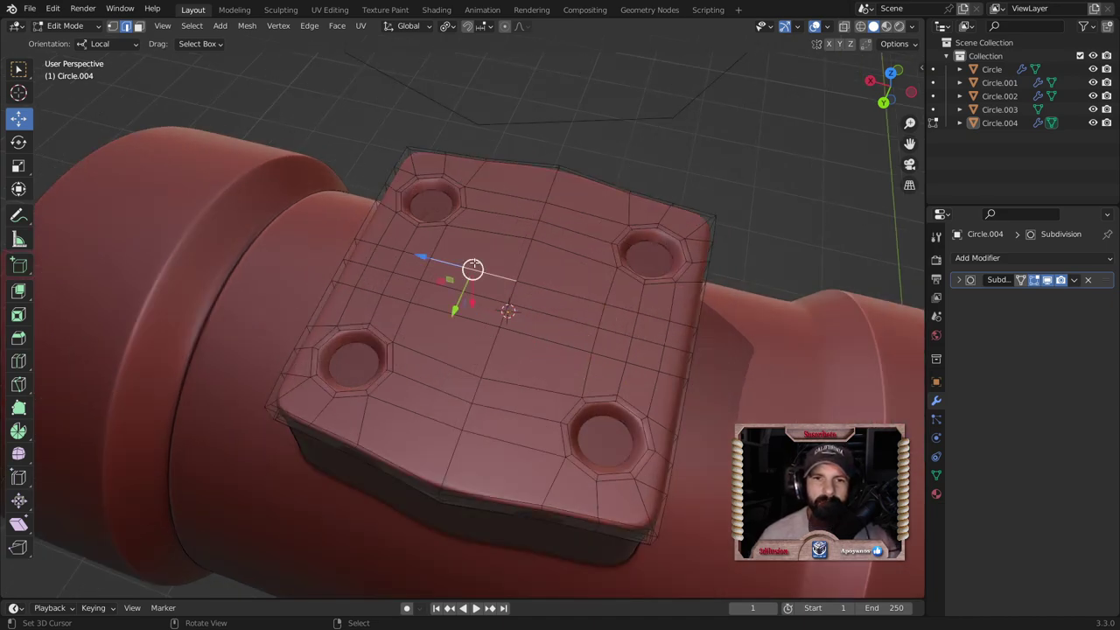
# Step: Select the central faces on the plate's top in face selection mode
pyautogui.click(138, 26)
pyautogui.click(475, 250)
pyautogui.keyDown('ctrl'); pyautogui.click(586, 267); pyautogui.keyUp('ctrl')
pyautogui.keyDown('shift'); pyautogui.click(536, 363); pyautogui.keyUp('shift')
pyautogui.keyDown('ctrl'); pyautogui.keyDown('shift'); pyautogui.click(466, 348); pyautogui.keyUp('shift'); pyautogui.keyUp('ctrl')
pyautogui.keyDown('shift'); pyautogui.click(536, 320); pyautogui.keyUp('shift')
pyautogui.keyDown('shift'); pyautogui.click(537, 319); pyautogui.keyUp('shift')
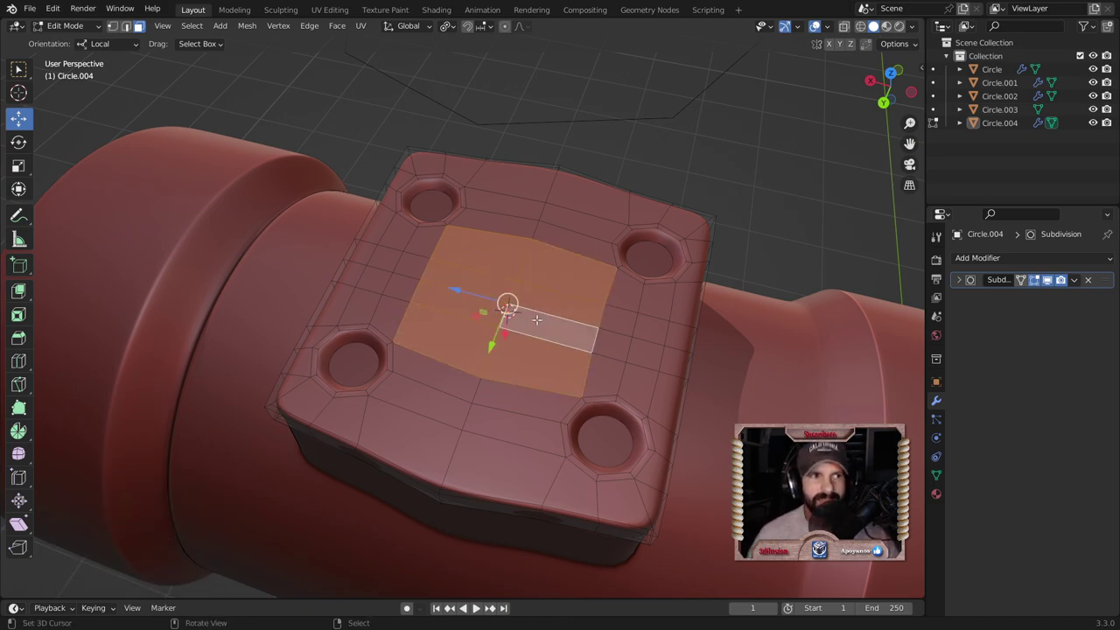
pyautogui.moveTo(537, 356); pyautogui.dragTo(575, 374, button='middle')
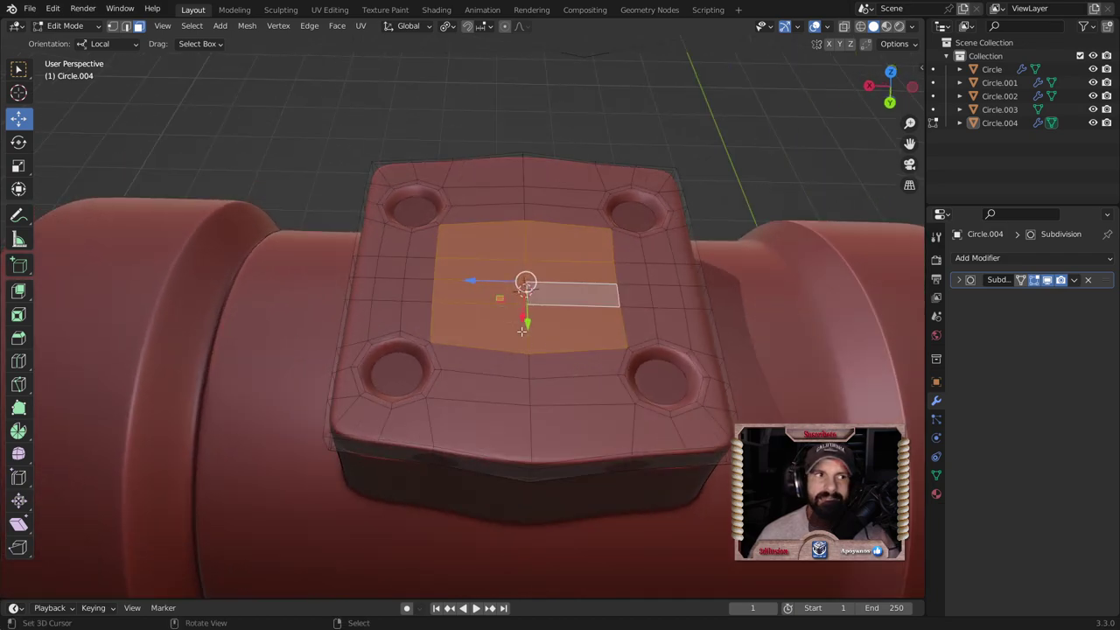
pyautogui.moveTo(568, 312)
pyautogui.mouseDown(button='middle')
pyautogui.moveTo(589, 347)
pyautogui.moveTo(591, 324)
pyautogui.mouseUp(button='middle')
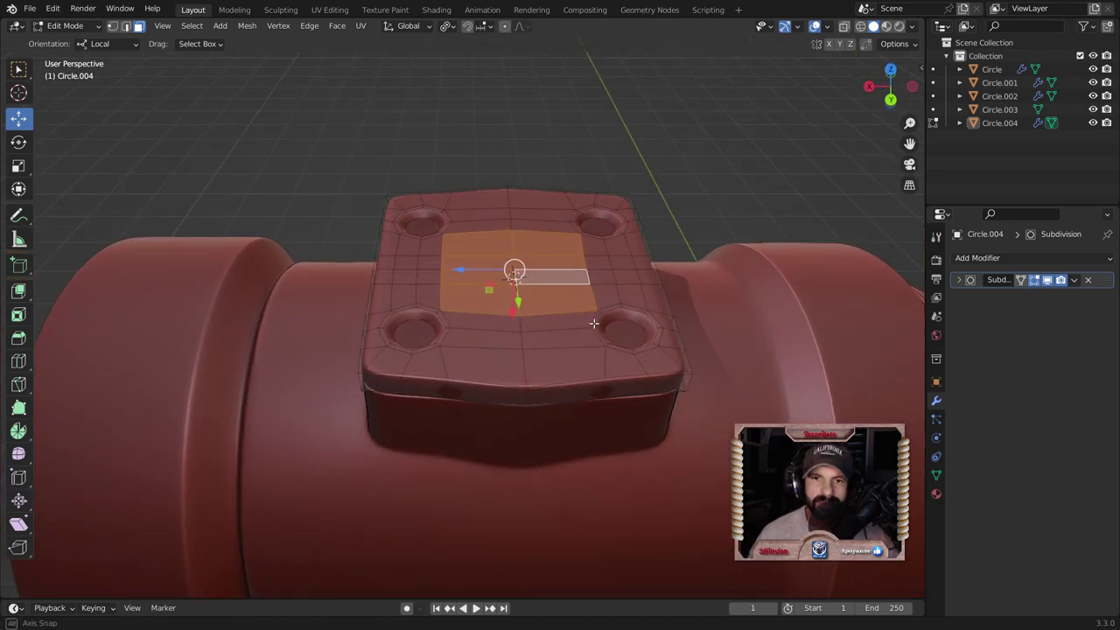
# Step: Inset the central faces, round them with LoopTools Circle, and scale them to 0.856
pyautogui.press('i')
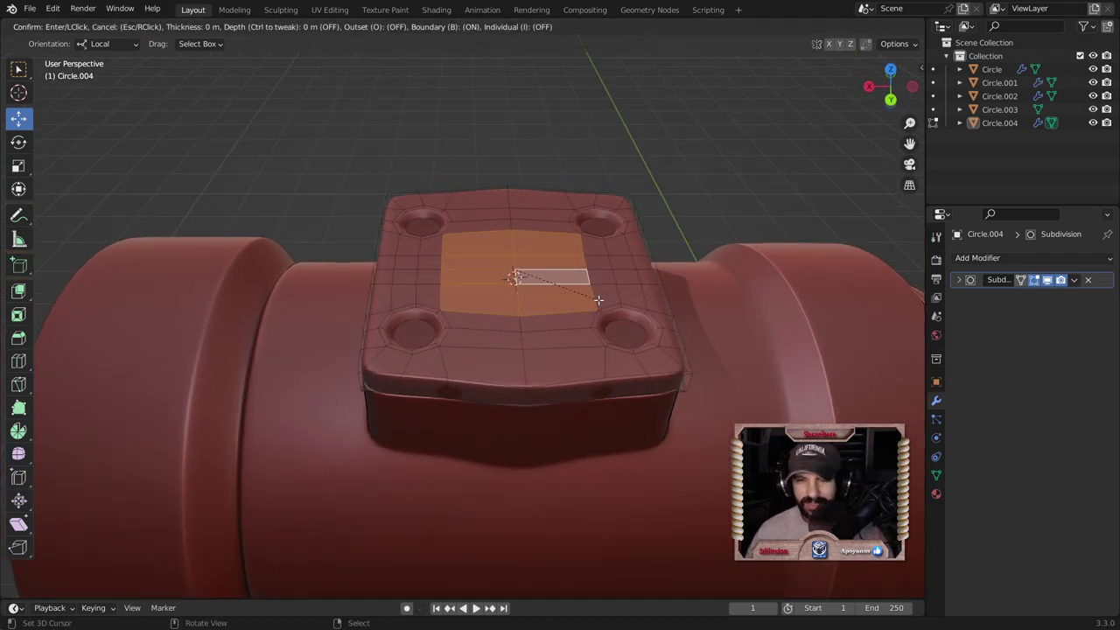
pyautogui.click(594, 301)
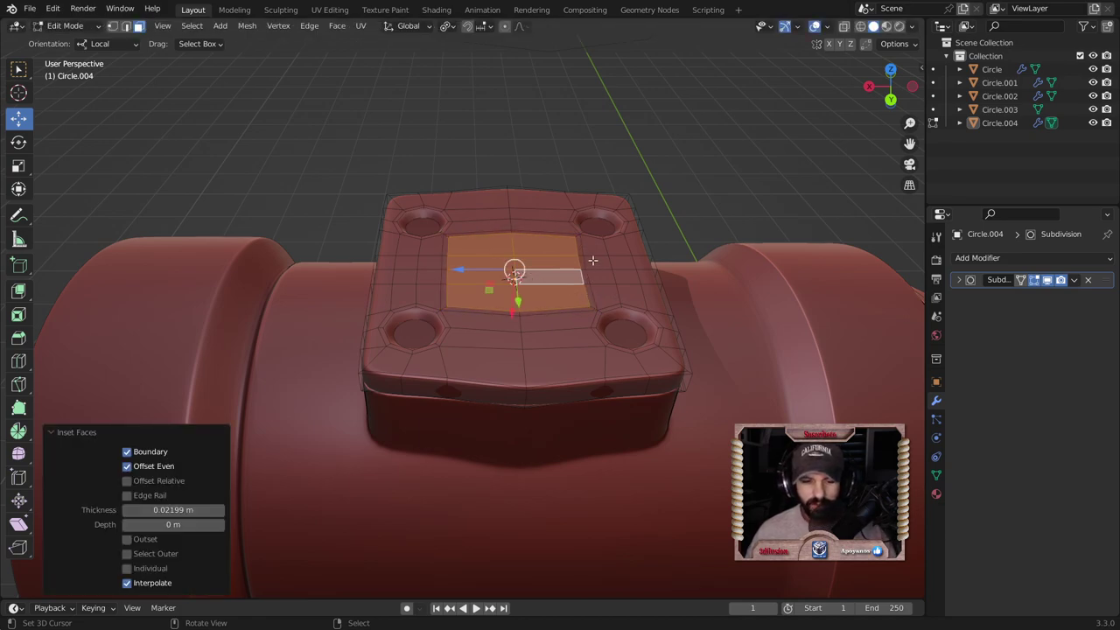
pyautogui.rightClick(593, 260)
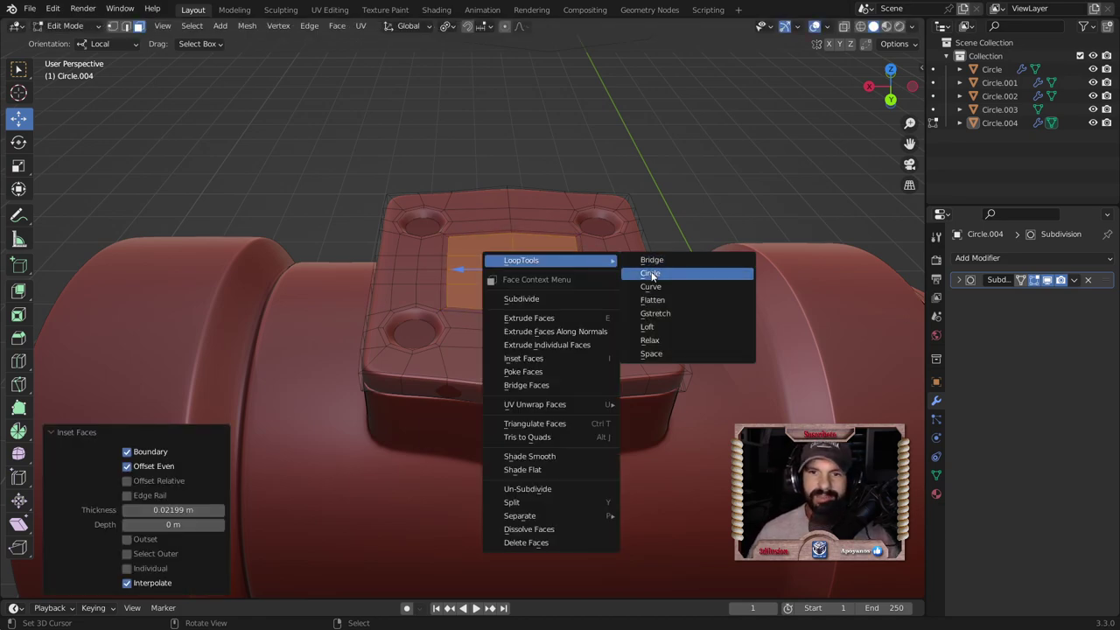
pyautogui.click(651, 272)
pyautogui.press('s')
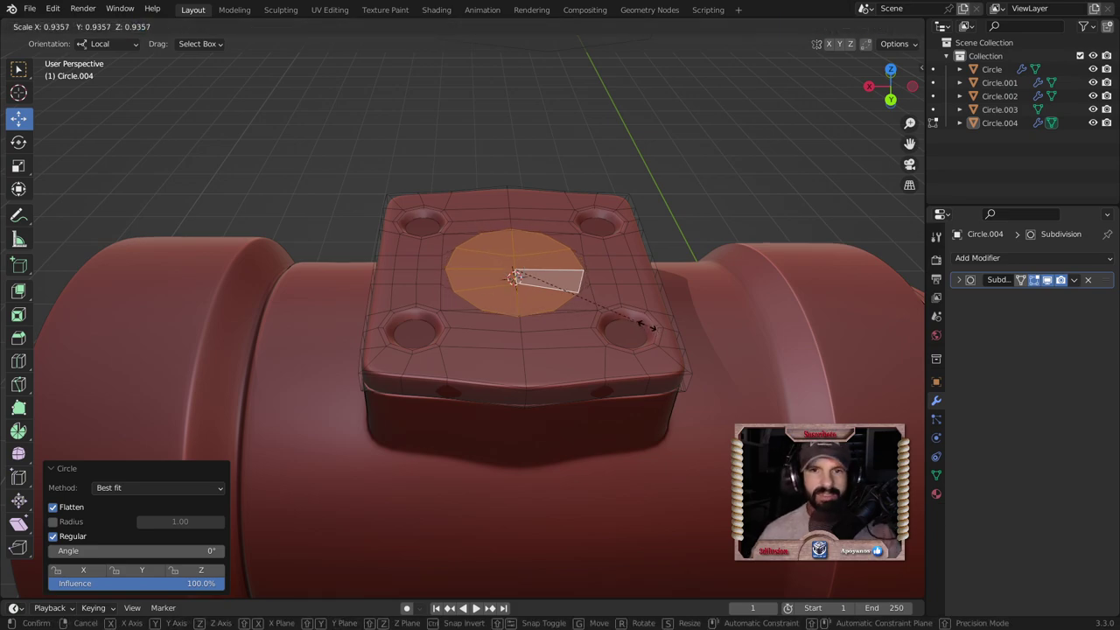
pyautogui.click(637, 312)
# Step: Exit edit mode and select the old circle outline above the plate
pyautogui.moveTo(525, 263); pyautogui.dragTo(533, 291, button='middle')
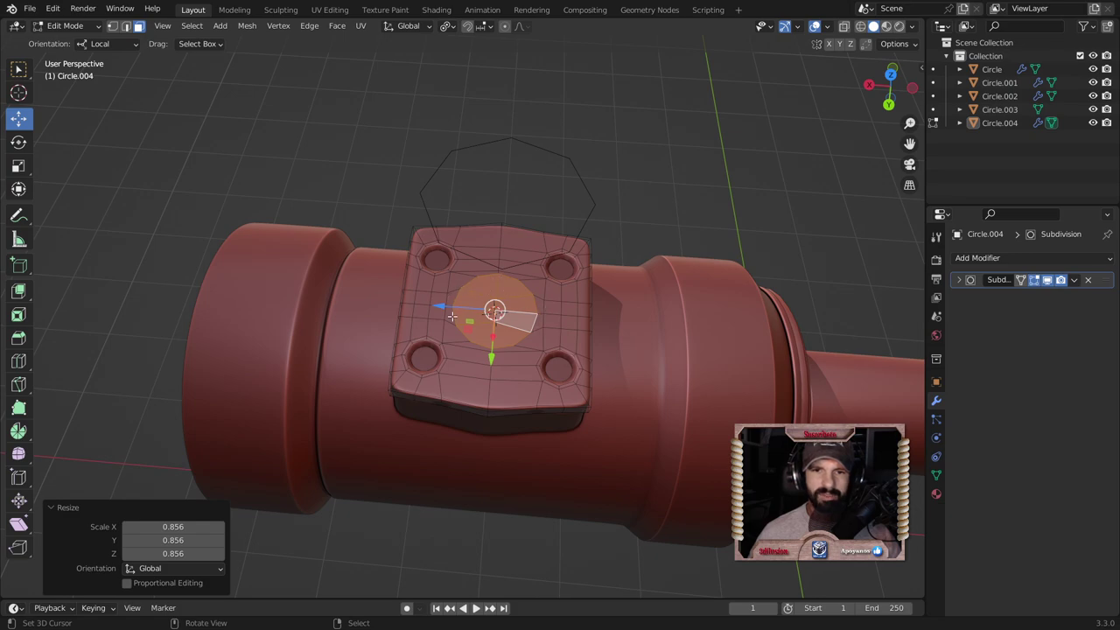
pyautogui.press('Tab')
pyautogui.click(538, 147)
# Step: Delete the old circle and add a 12-vertex mesh circle from top view
pyautogui.press('Delete')
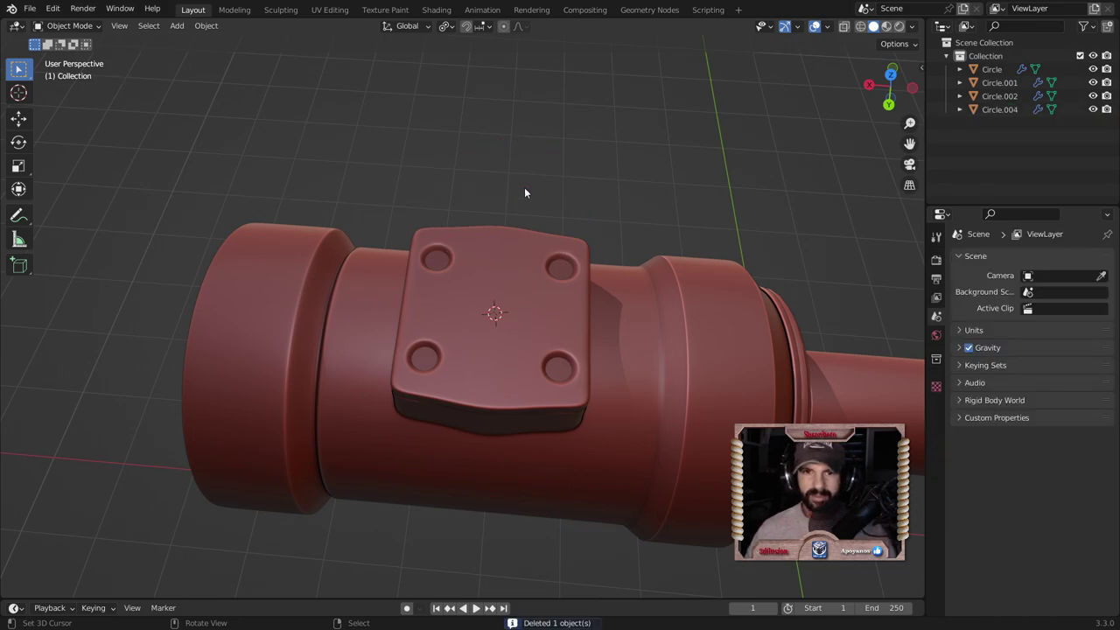
pyautogui.press('KP_7')
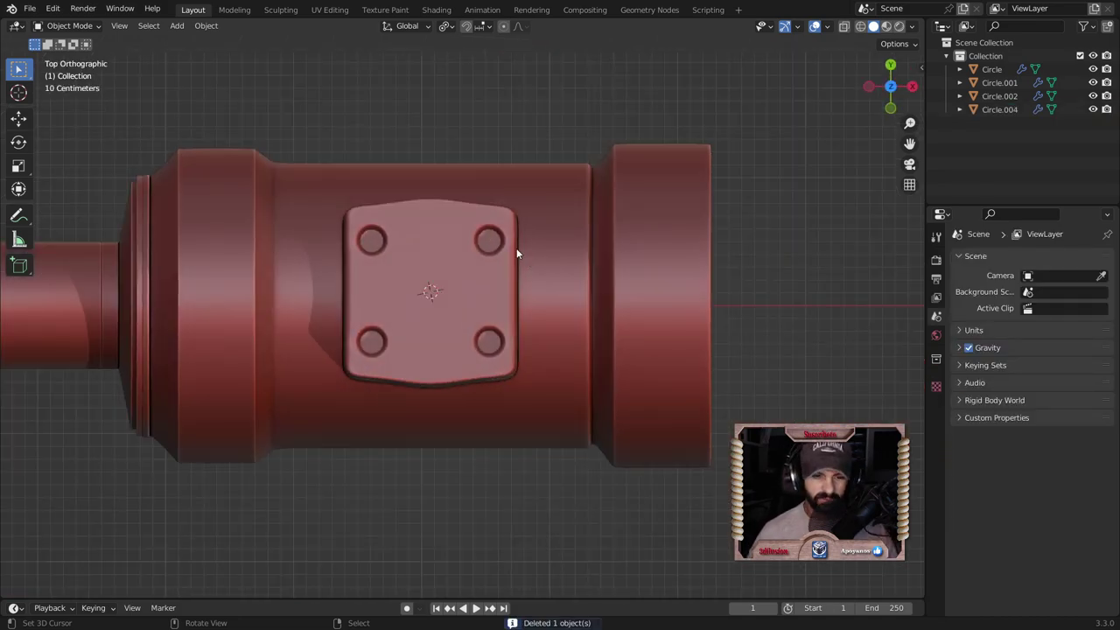
pyautogui.hotkey('shift', 'a')
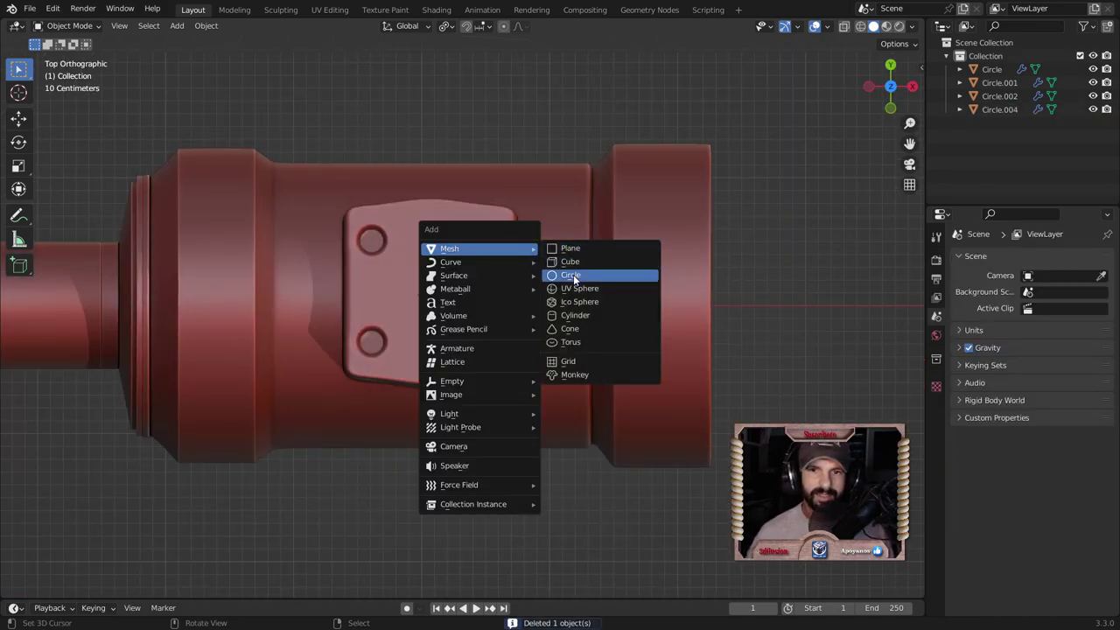
pyautogui.click(574, 278)
pyautogui.click(187, 441)
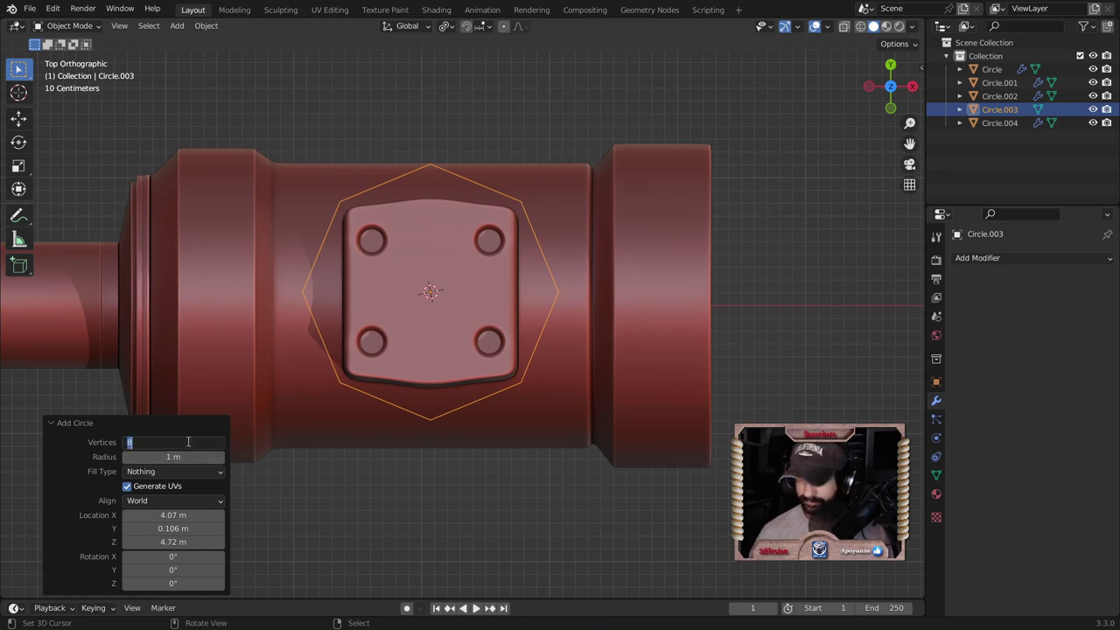
pyautogui.write('12')
pyautogui.press('Return')
# Step: Scale the new circle to 0.522 and raise it along Z above the plate
pyautogui.press('s')
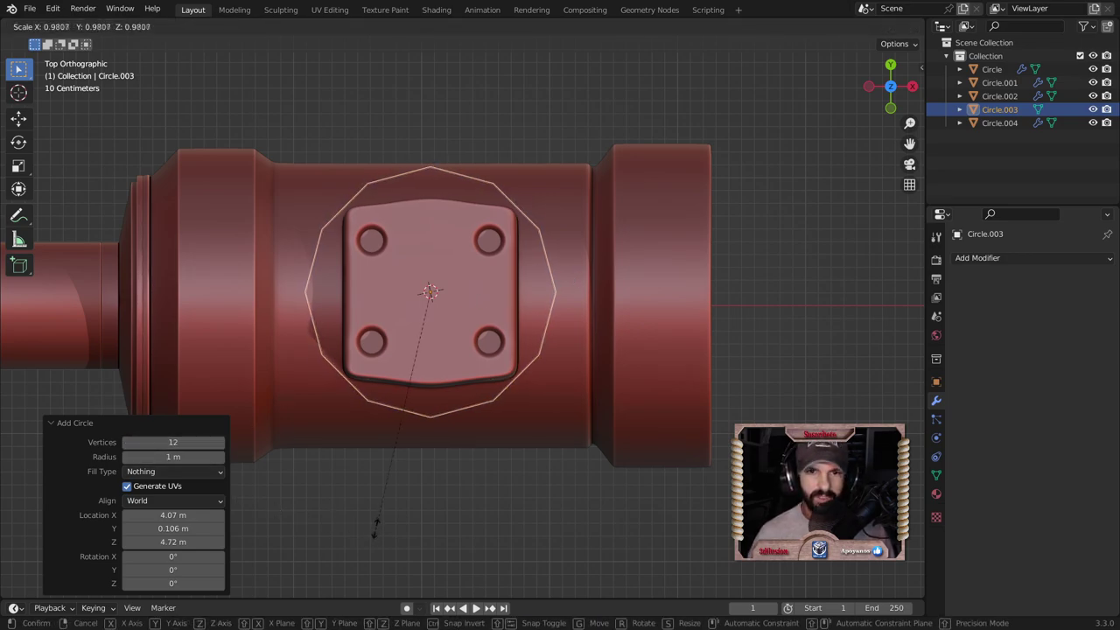
pyautogui.click(341, 386)
pyautogui.moveTo(341, 385); pyautogui.dragTo(450, 208, button='middle')
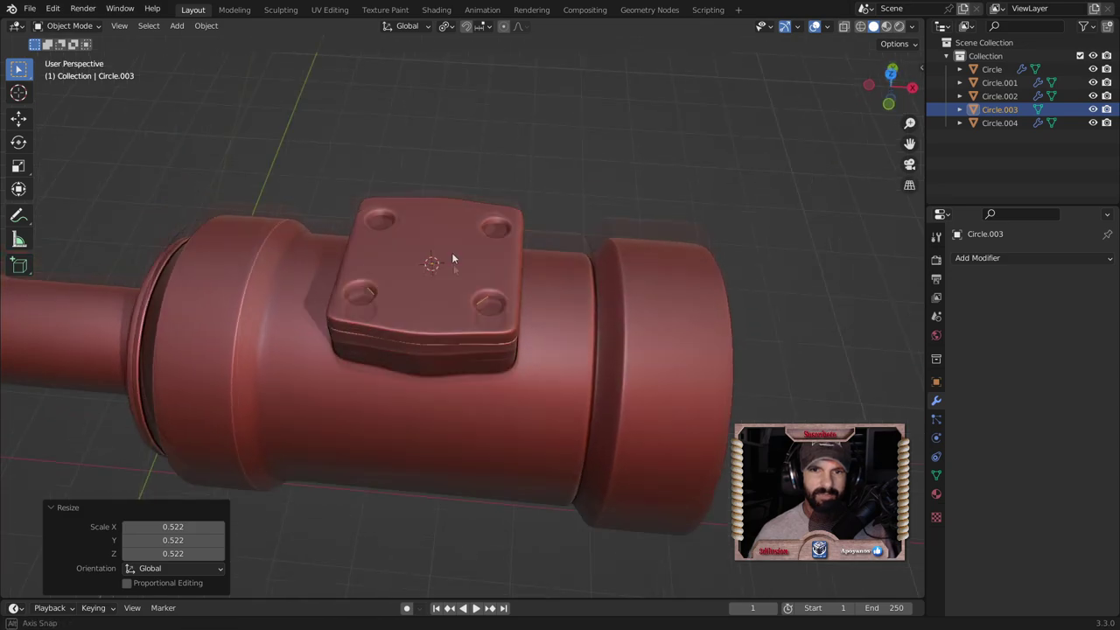
pyautogui.press('g')
pyautogui.press('z')
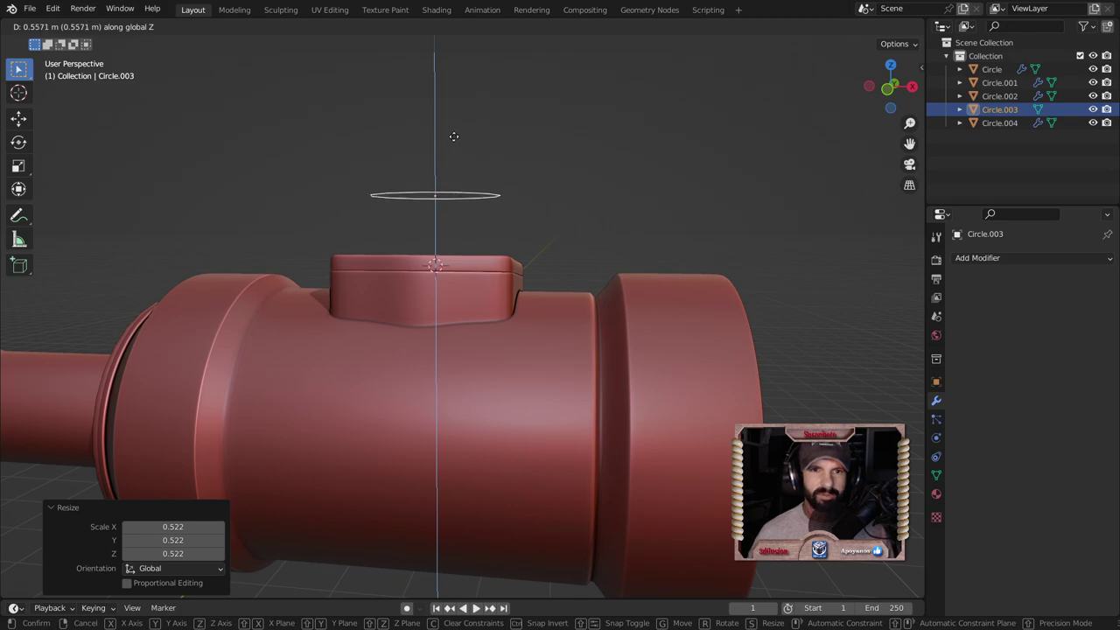
pyautogui.click(452, 136)
# Step: Check the circle's mesh, then select it together with the plate
pyautogui.moveTo(453, 173)
pyautogui.mouseDown(button='middle')
pyautogui.moveTo(488, 287)
pyautogui.moveTo(517, 302)
pyautogui.mouseUp(button='middle')
pyautogui.press('Tab')
pyautogui.scroll(4, 473, 289)
pyautogui.press('Tab')
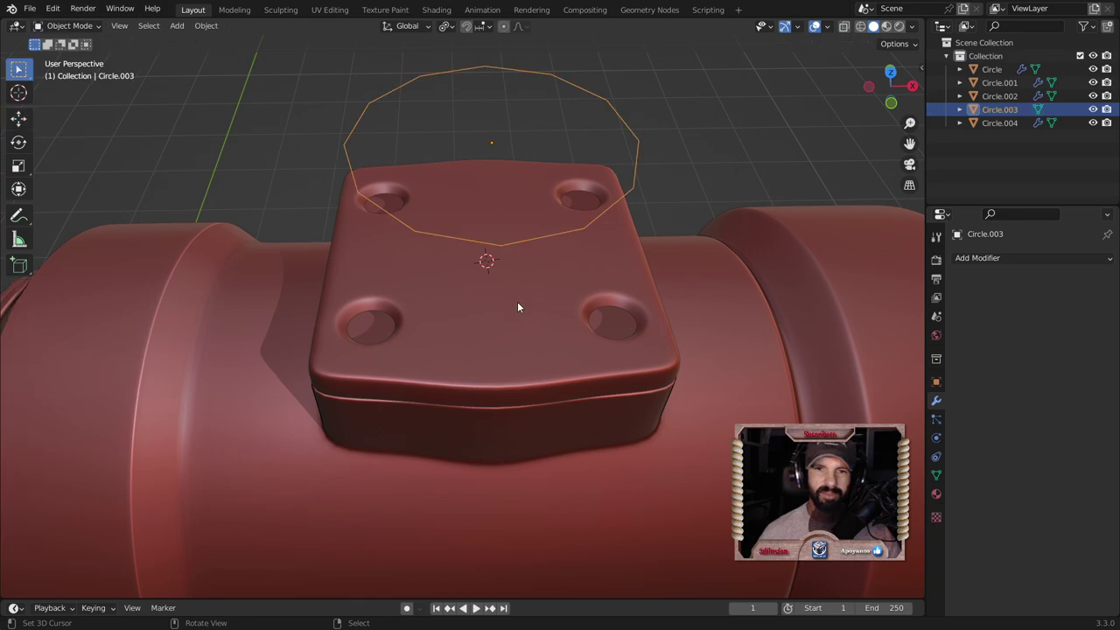
pyautogui.keyDown('shift'); pyautogui.click(516, 308); pyautogui.keyUp('shift')
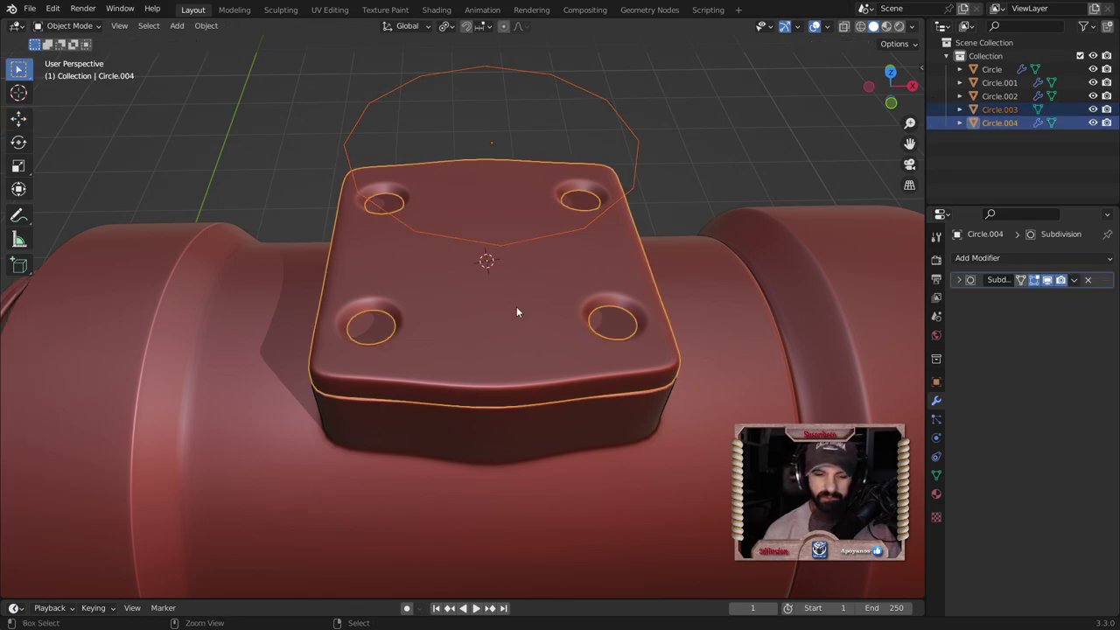
# Step: Join the circle into the plate, then inset and delete the central faces to open a hole
pyautogui.hotkey('ctrl', 'j')
pyautogui.press('Tab')
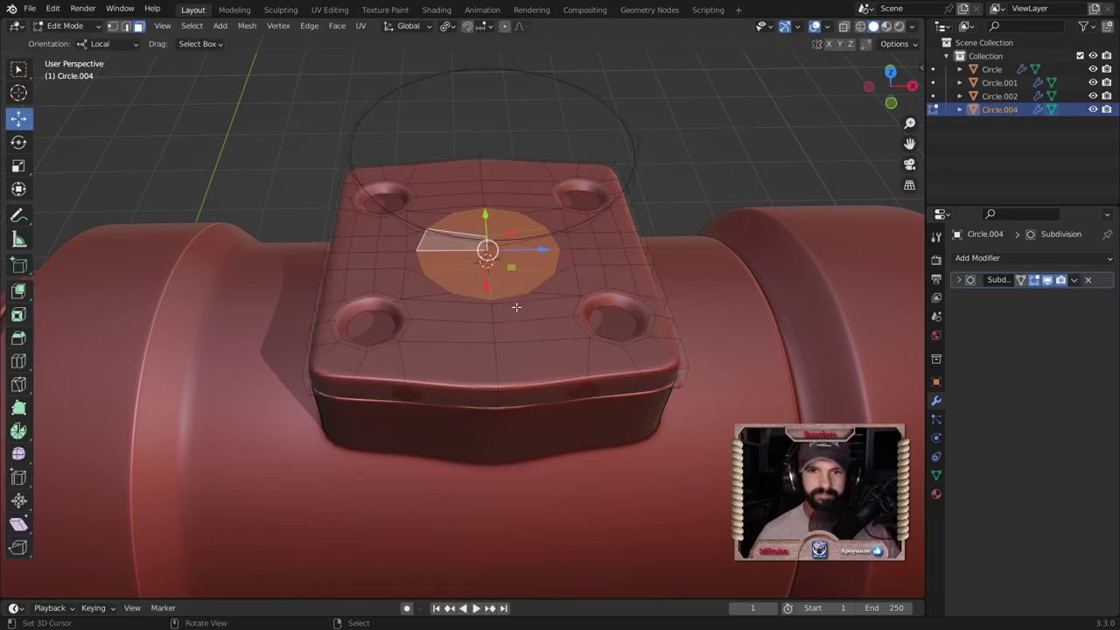
pyautogui.scroll(3, 516, 307)
pyautogui.moveTo(513, 295); pyautogui.dragTo(525, 302, button='middle')
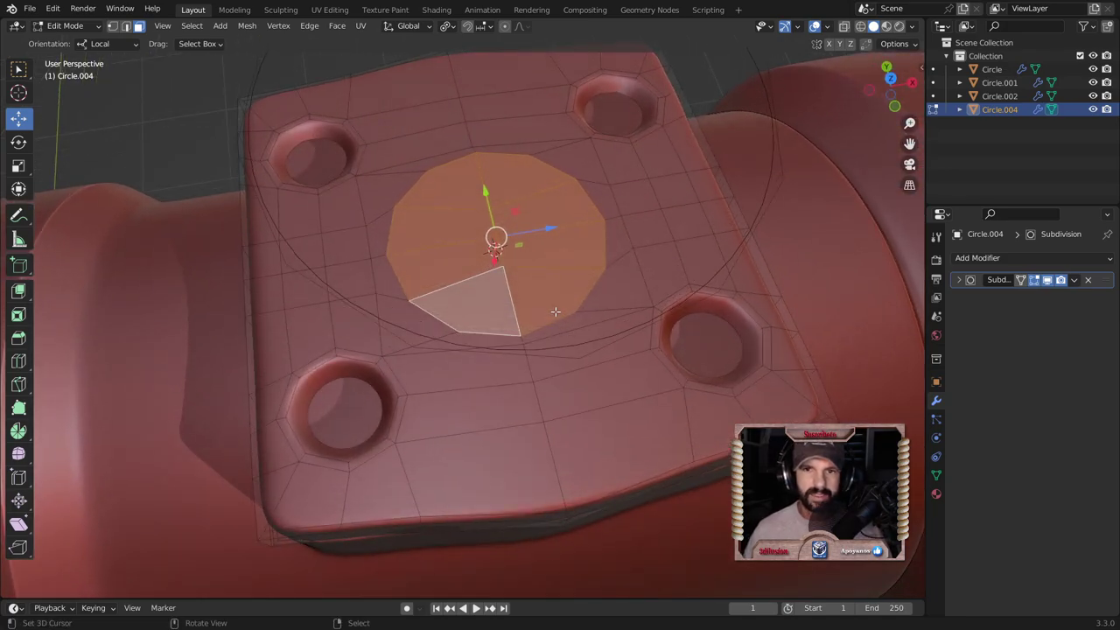
pyautogui.press('i')
pyautogui.click(622, 361)
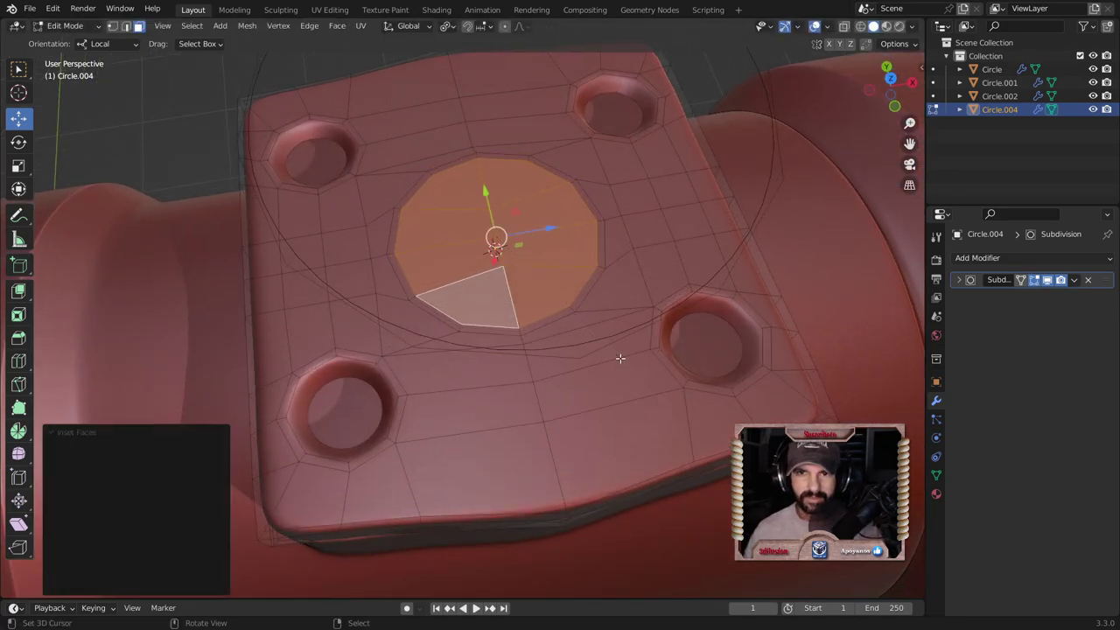
pyautogui.press('c')
pyautogui.press('Escape')
pyautogui.press('x')
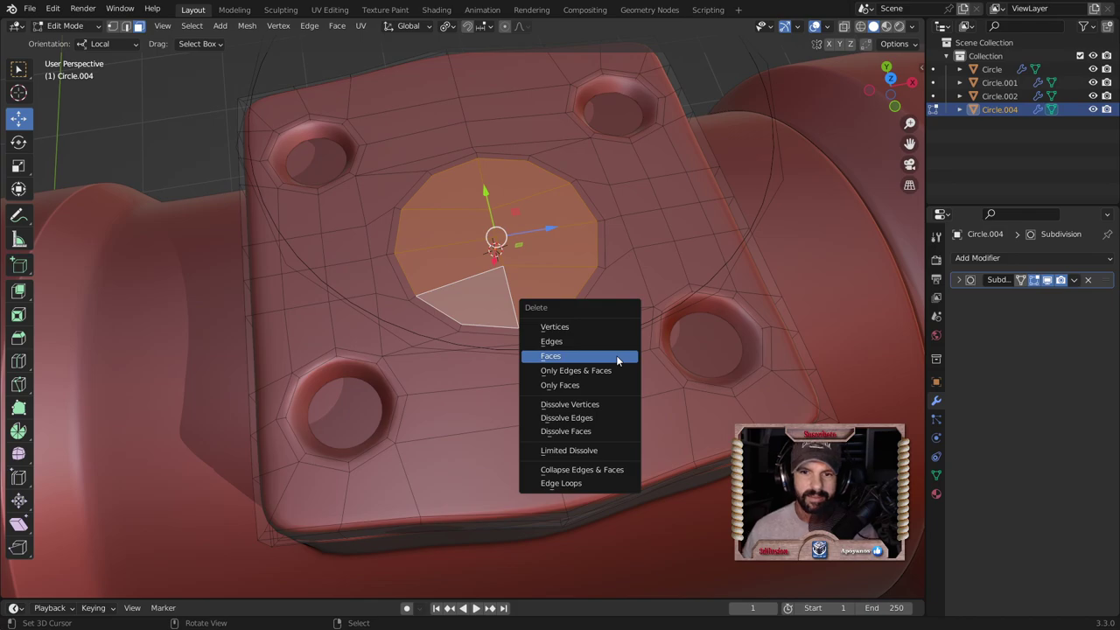
pyautogui.click(616, 355)
# Step: Turn off see-through display, review the mesh, and switch to edge selection
pyautogui.hotkey('alt', 'z')
pyautogui.scroll(-4, 616, 355)
pyautogui.moveTo(616, 355); pyautogui.dragTo(573, 282, button='middle')
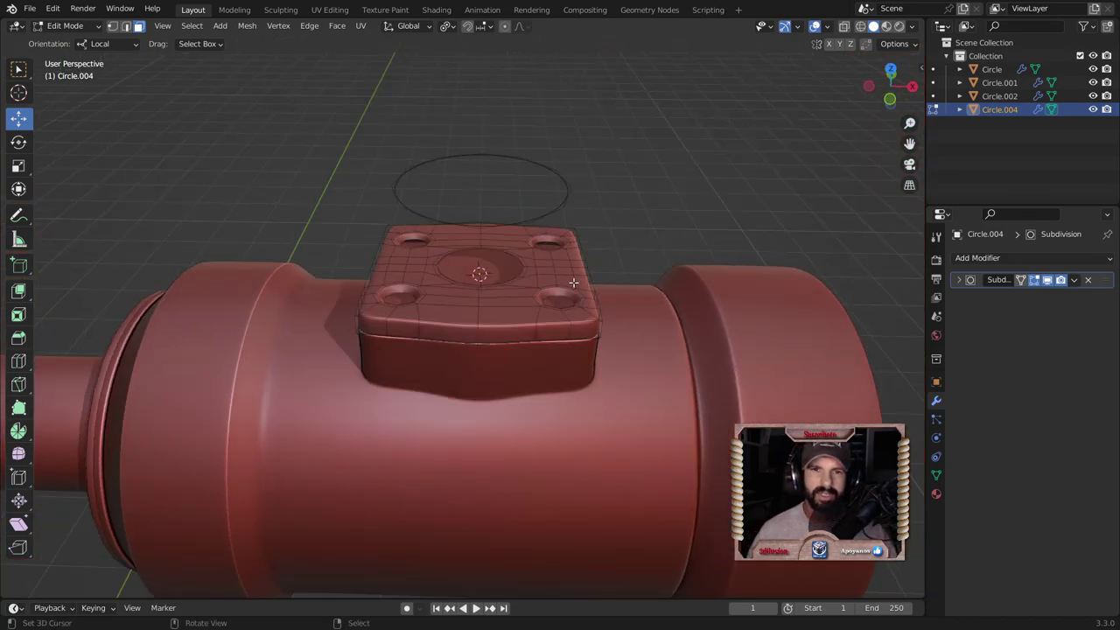
pyautogui.press('Tab')
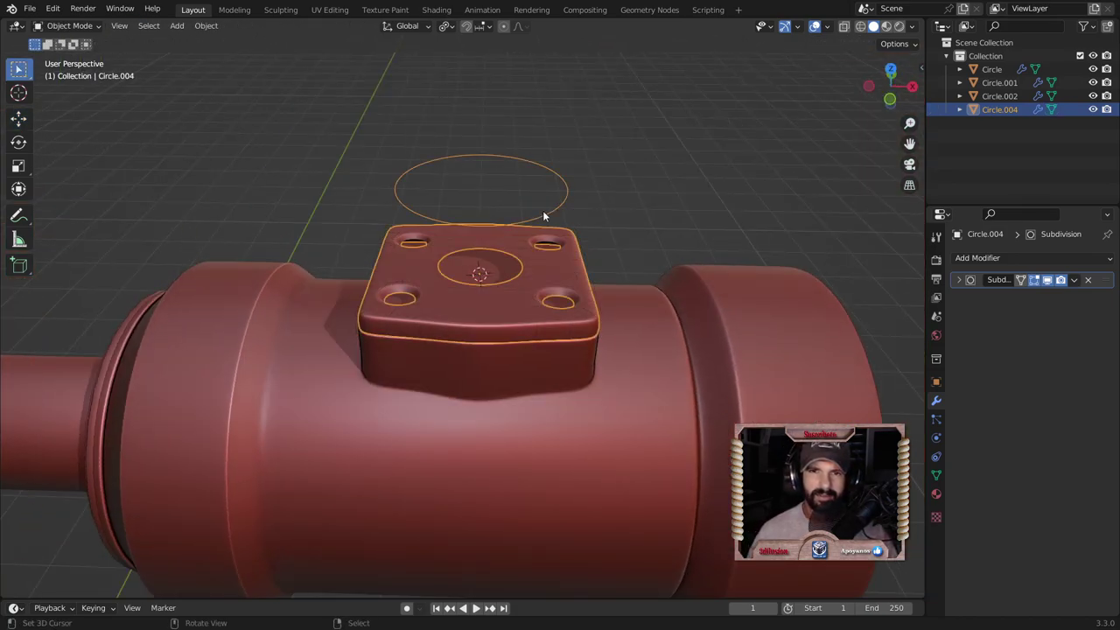
pyautogui.press('Tab')
pyautogui.press('2')
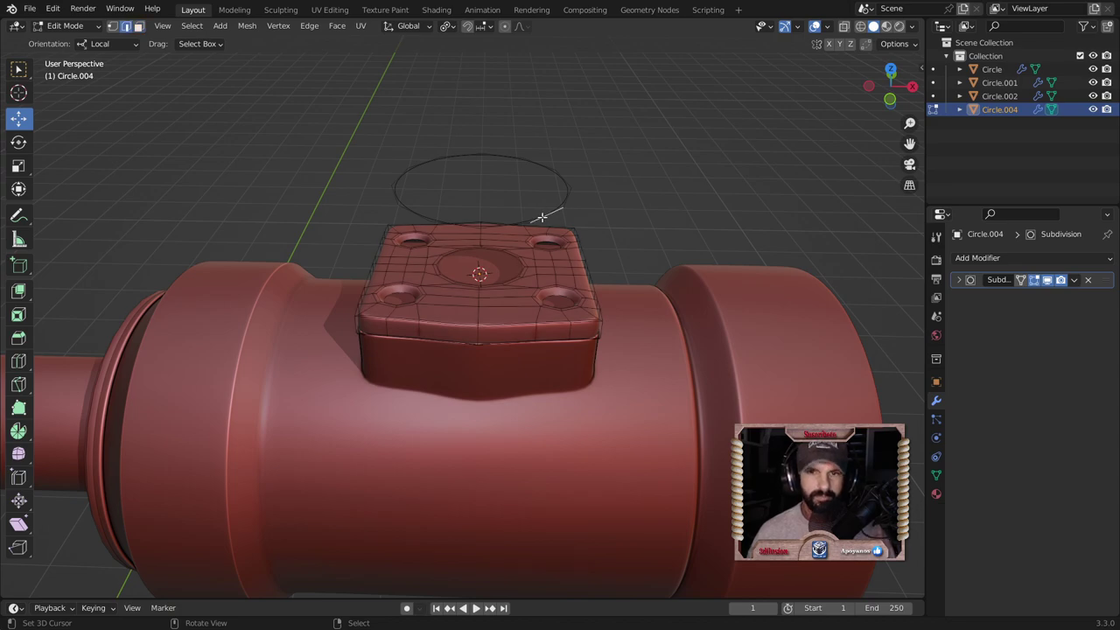
# Step: Snap the cursor to the raised ring loop and scale the ring to 0.5646 from top view
pyautogui.keyDown('alt'); pyautogui.click(542, 217); pyautogui.keyUp('alt')
pyautogui.press('KP_7')
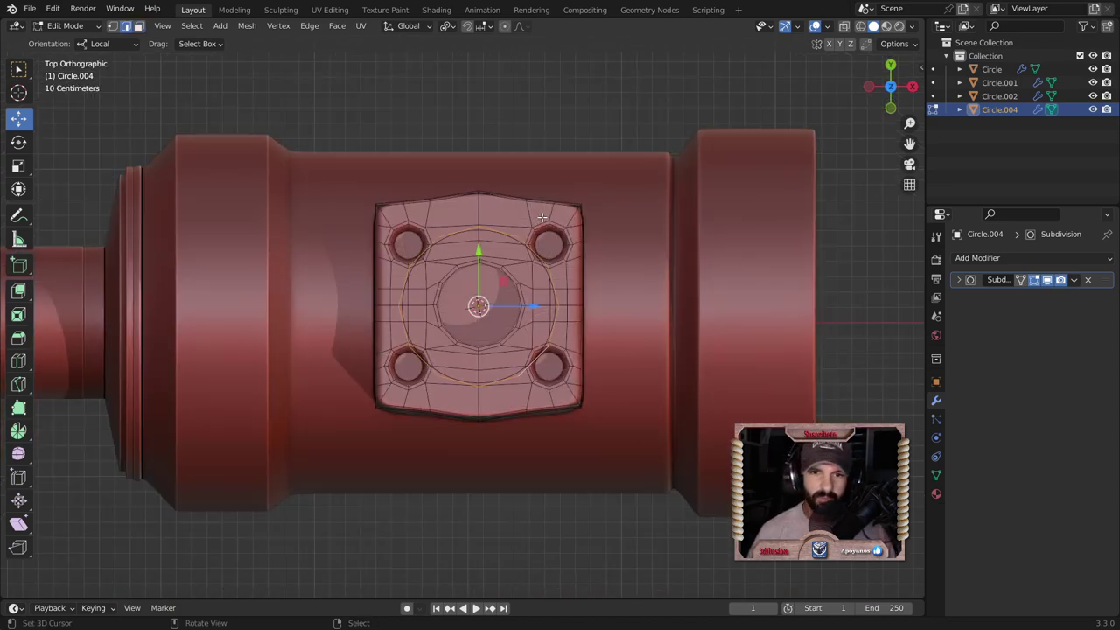
pyautogui.hotkey('shift', 's')
pyautogui.click(555, 293)
pyautogui.press('s')
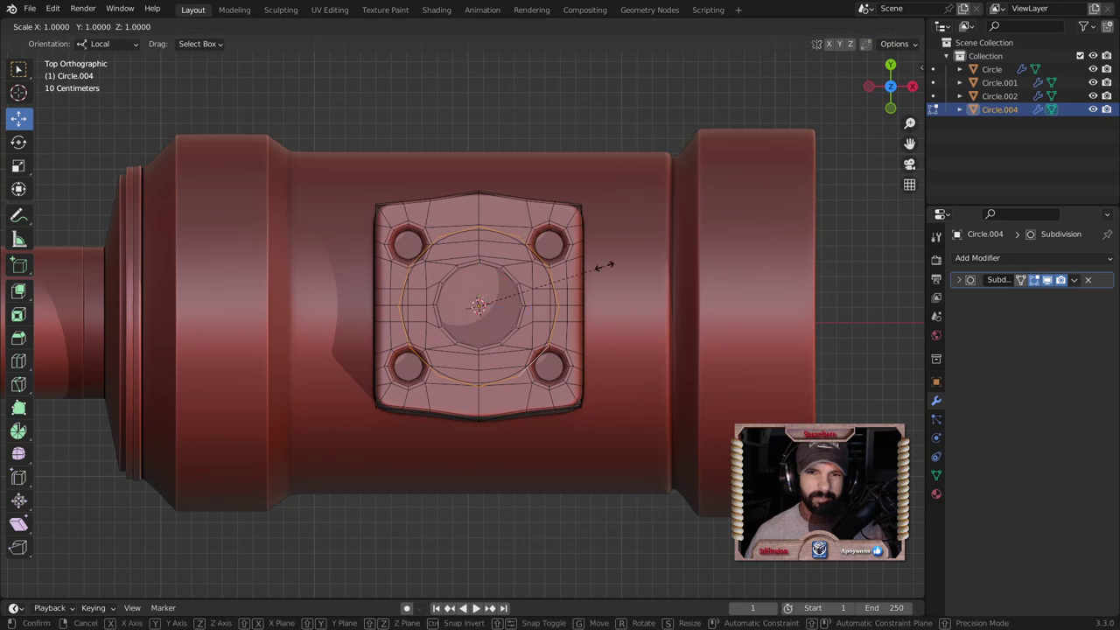
pyautogui.click(539, 265)
pyautogui.press('Tab')
pyautogui.moveTo(520, 331); pyautogui.dragTo(510, 221, button='middle')
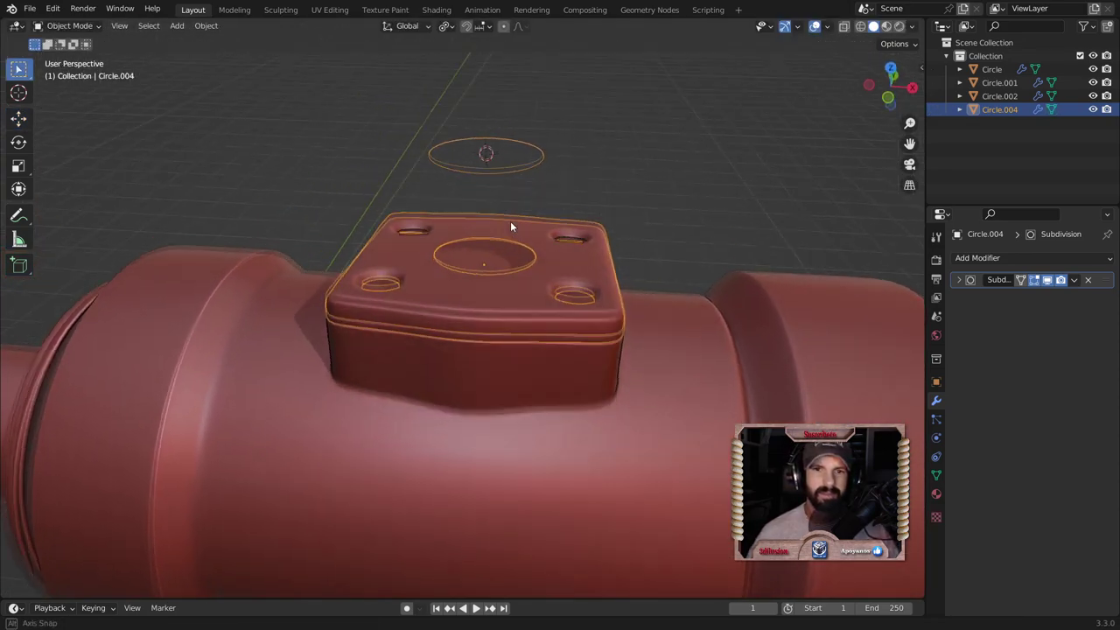
pyautogui.press('Tab')
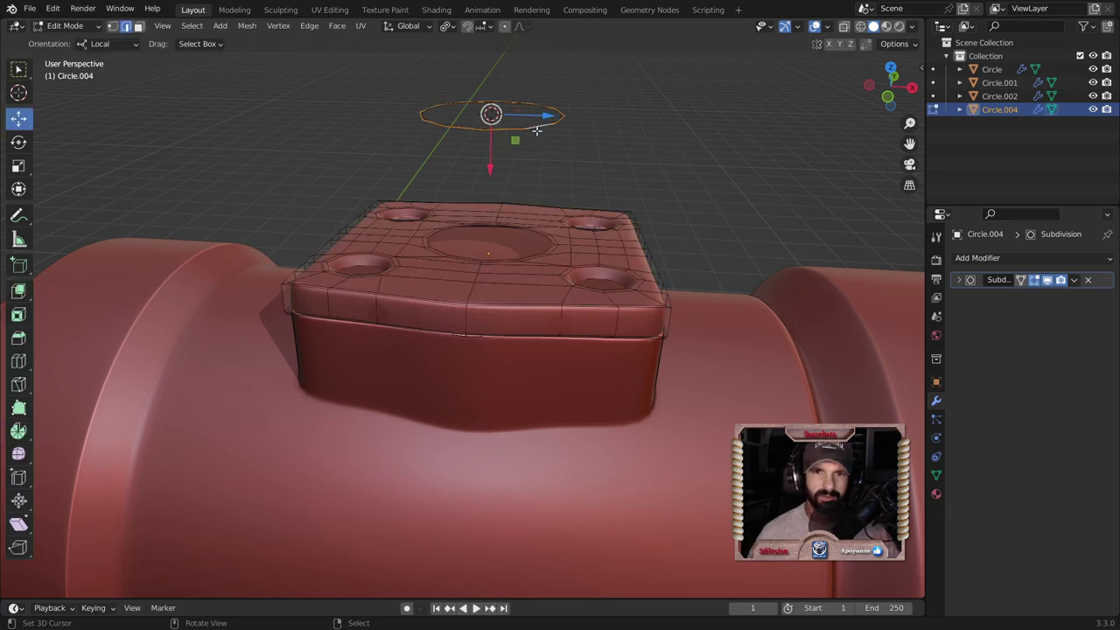
# Step: Lower the floating circle and bridge it to the block's inner ring to form a tube
pyautogui.moveTo(494, 157); pyautogui.dragTo(501, 191)
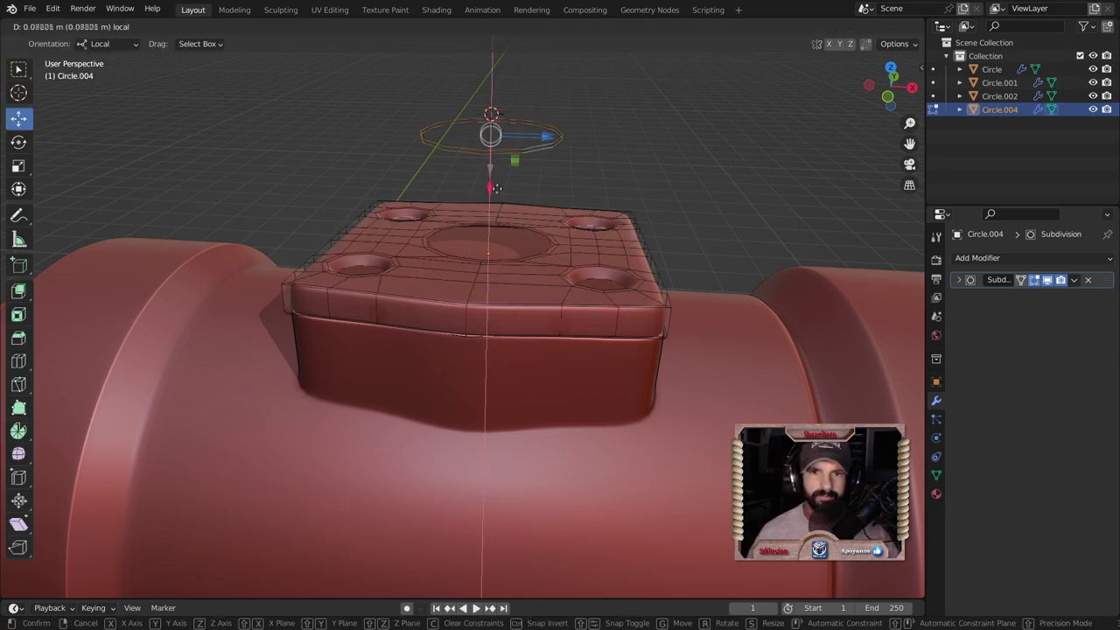
pyautogui.moveTo(530, 242); pyautogui.dragTo(547, 255, button='middle')
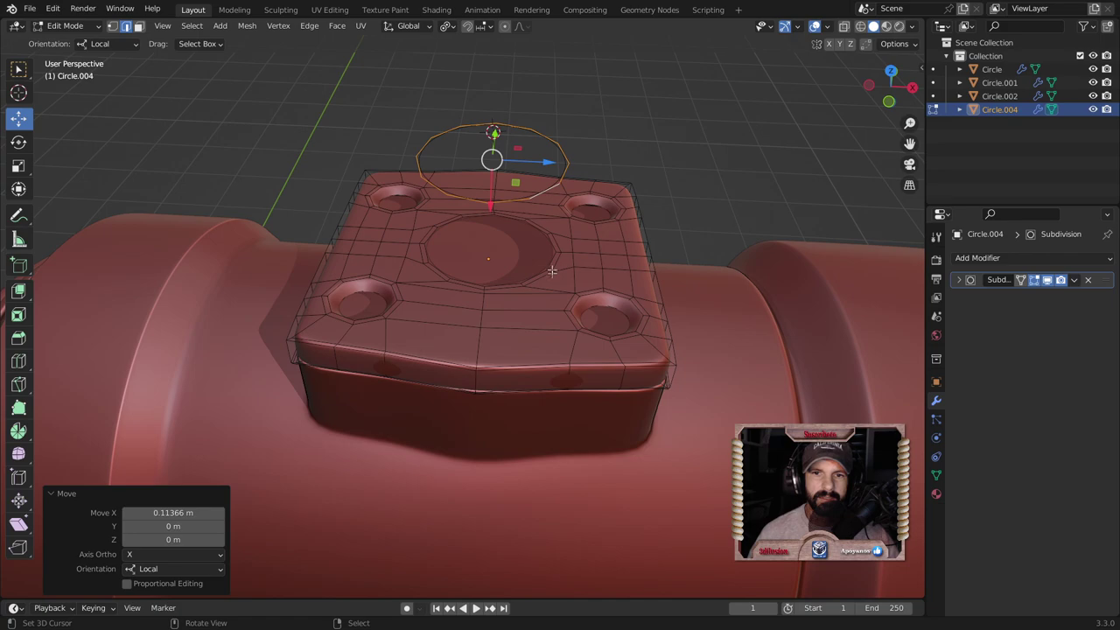
pyautogui.hotkey('alt', 'a')
pyautogui.keyDown('alt'); pyautogui.click(552, 258); pyautogui.keyUp('alt')
pyautogui.keyDown('alt'); pyautogui.keyDown('shift'); pyautogui.click(550, 189); pyautogui.keyUp('shift'); pyautogui.keyUp('alt')
pyautogui.hotkey('ctrl', 'e')
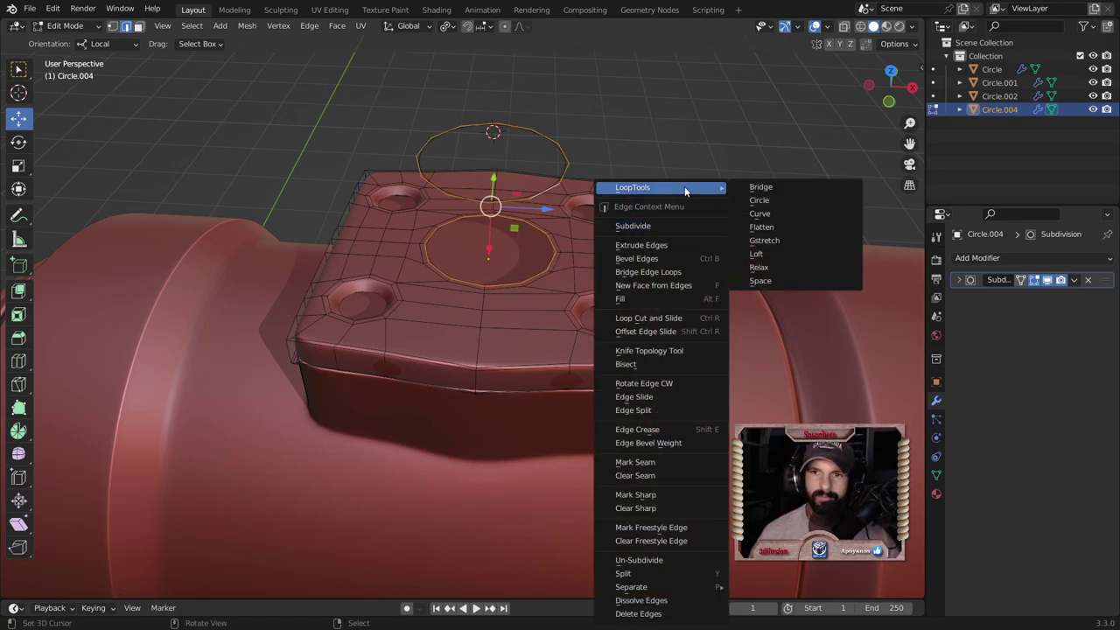
pyautogui.click(763, 189)
pyautogui.moveTo(763, 189); pyautogui.dragTo(525, 166, button='middle')
# Step: Rotate the tube's top loop around Z to untwist it, then inspect it from the side
pyautogui.keyDown('alt'); pyautogui.click(516, 160); pyautogui.keyUp('alt')
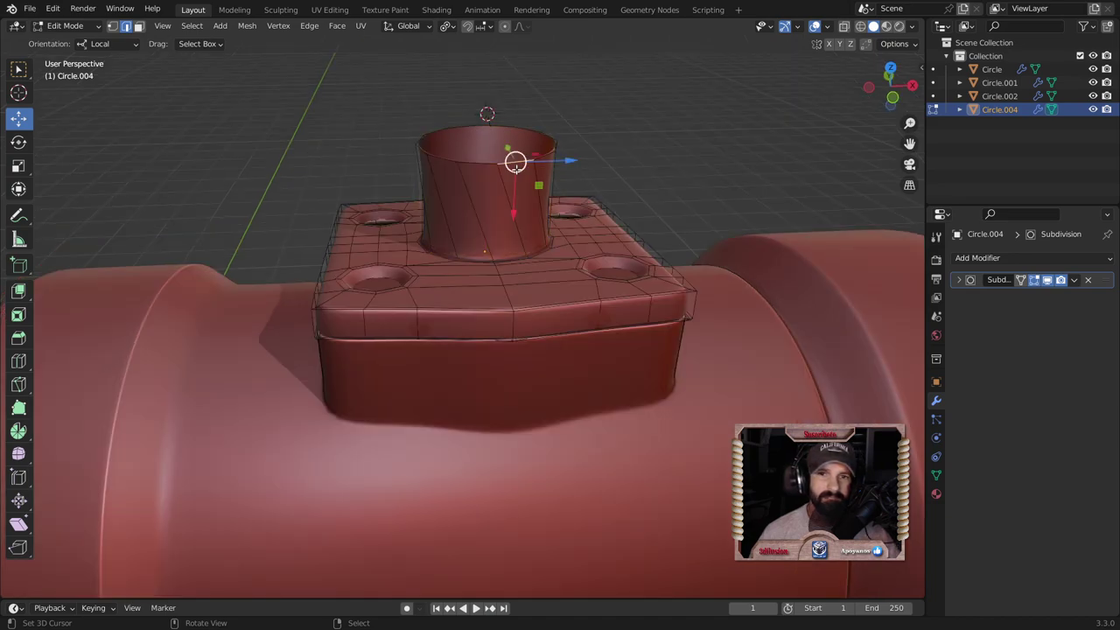
pyautogui.hotkey('shift', 's')
pyautogui.click(688, 306)
pyautogui.press('r')
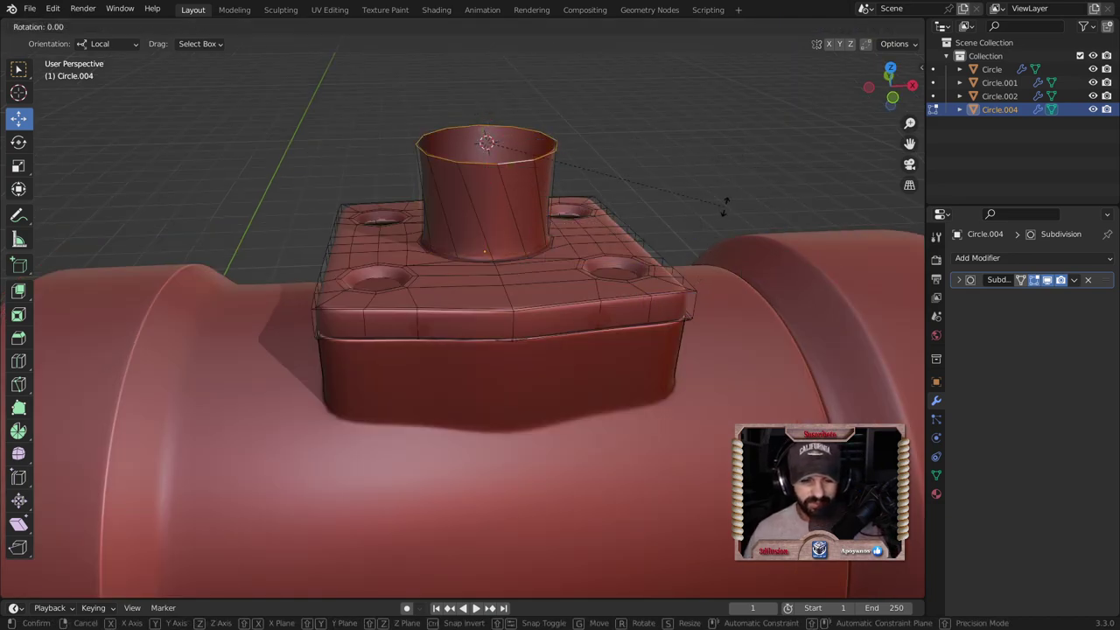
pyautogui.press('z')
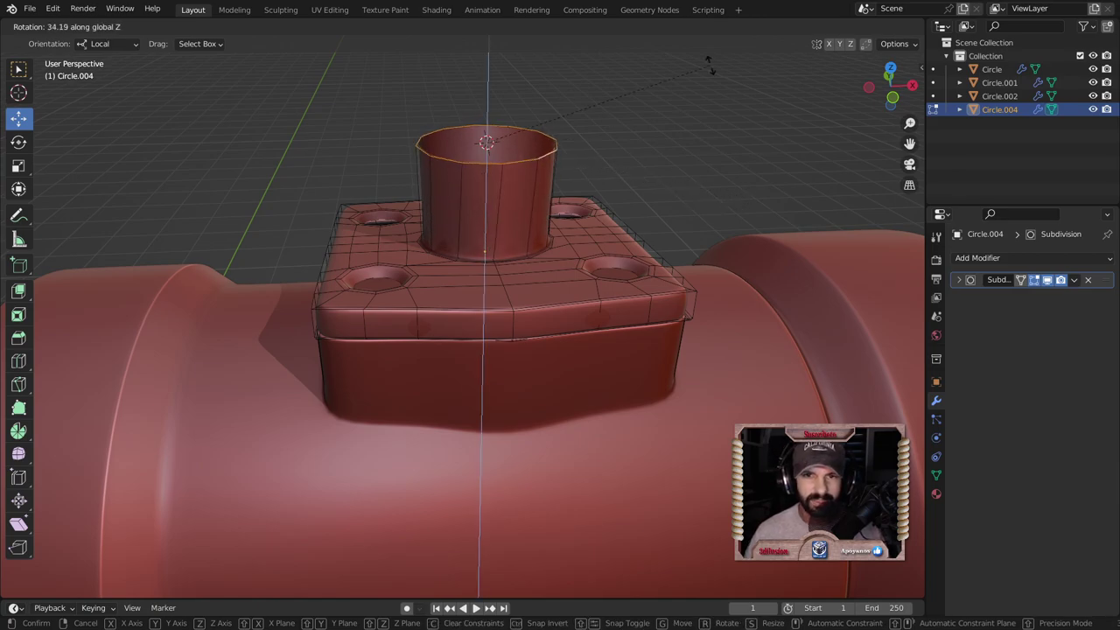
pyautogui.click(719, 91)
pyautogui.press('Tab')
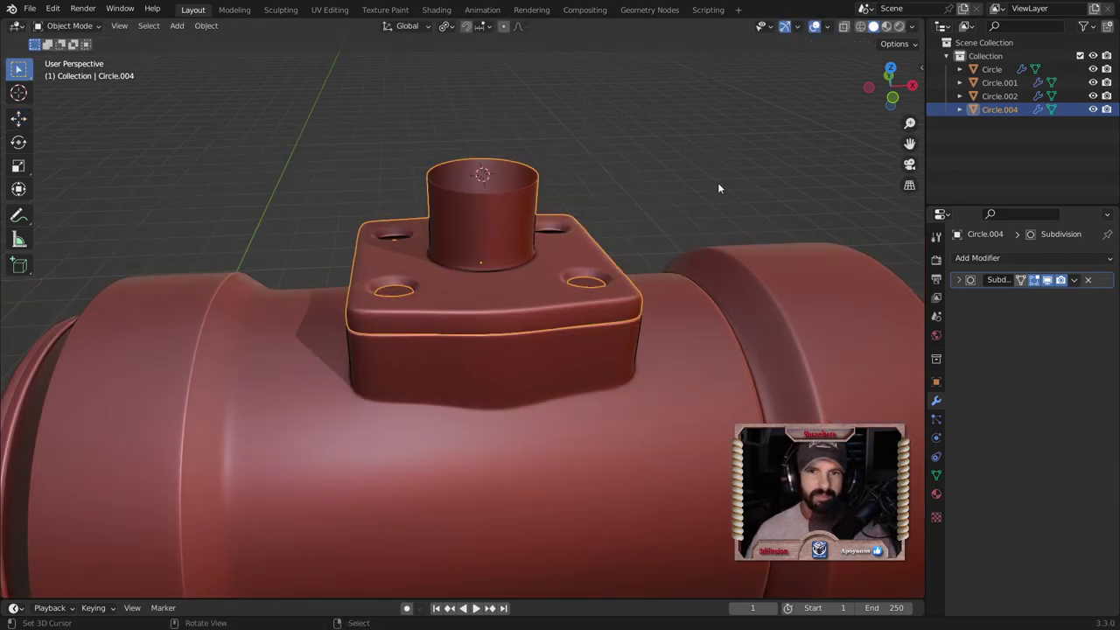
pyautogui.moveTo(718, 182); pyautogui.dragTo(472, 255, button='middle')
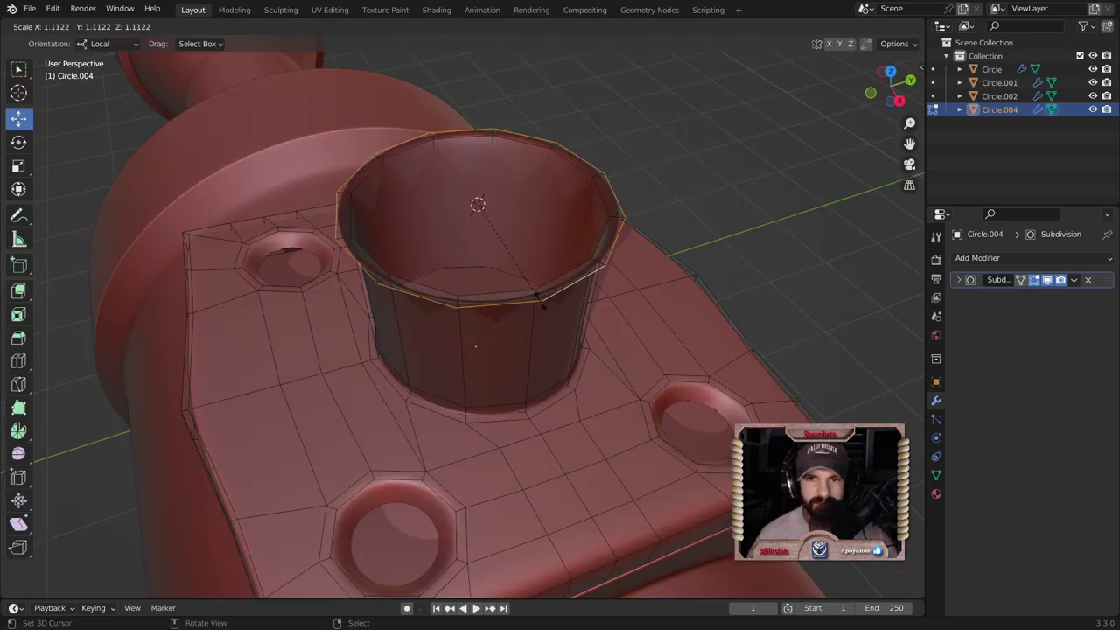
# Step: Widen the extruded top rim outward and raise it slightly
pyautogui.click(540, 297)
pyautogui.press('g')
pyautogui.press('z')
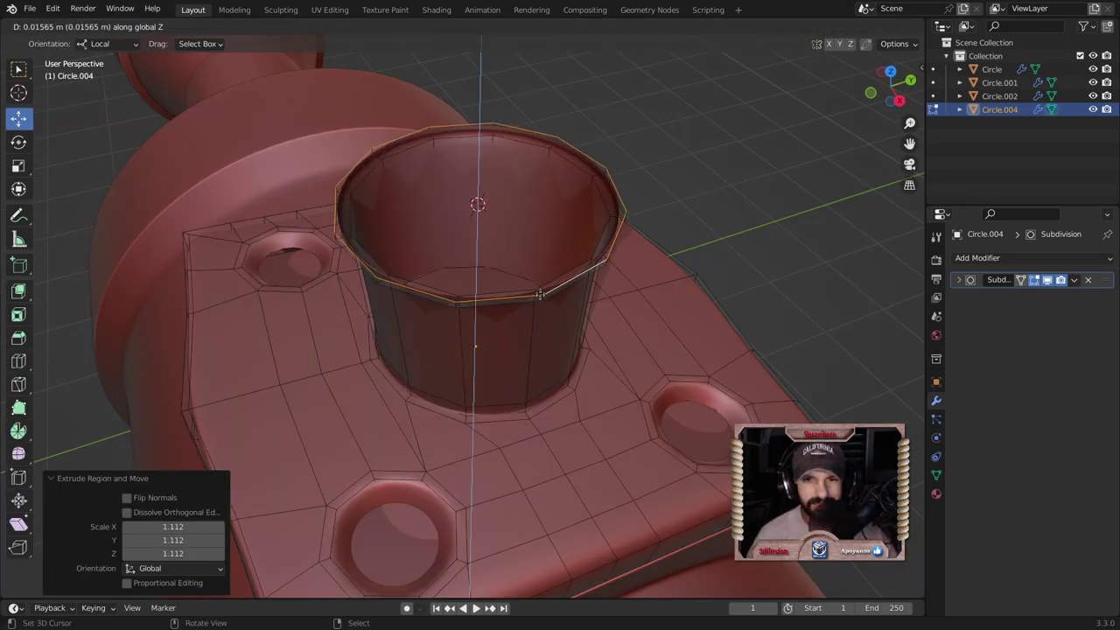
pyautogui.click(548, 291)
# Step: Extrude an inner rim scaled to 0.697, flatten it on Z and raise it 0.03 m
pyautogui.press('e')
pyautogui.press('s')
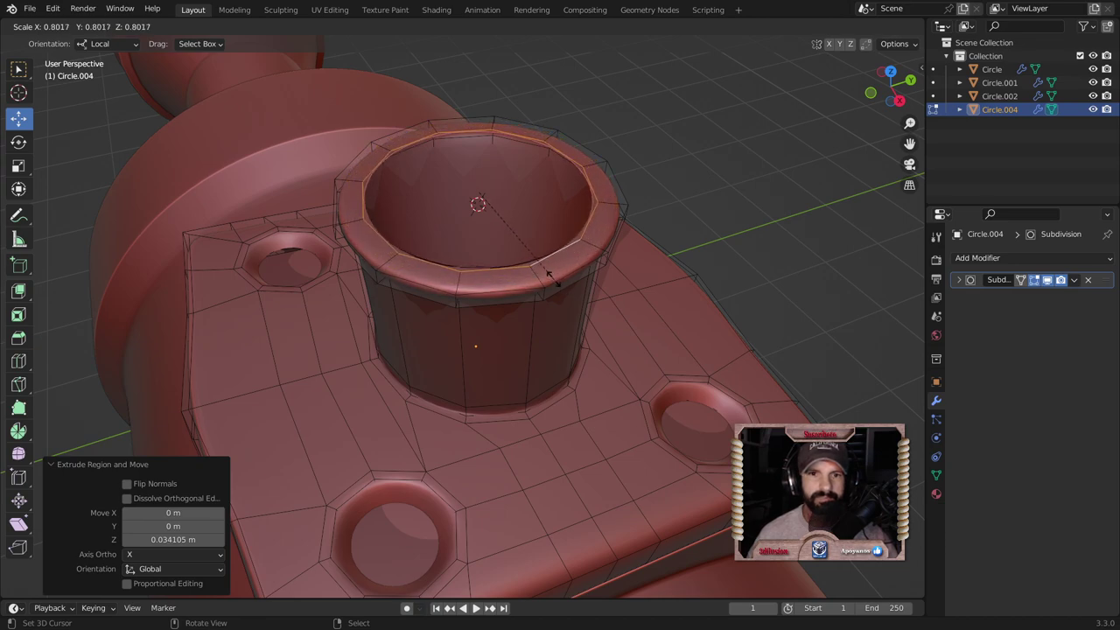
pyautogui.click(546, 264)
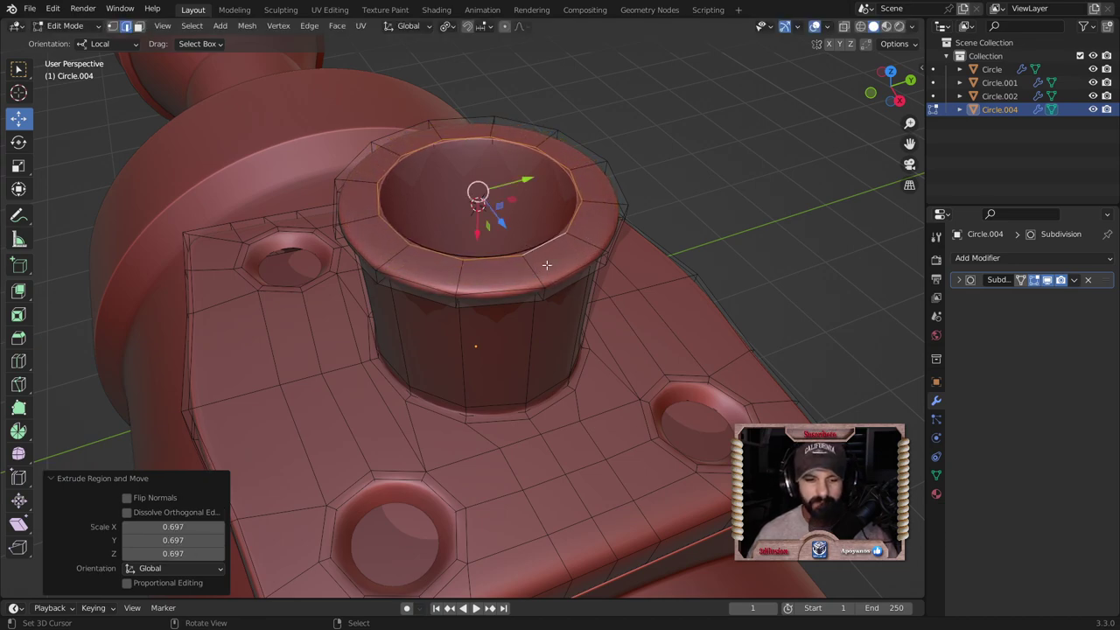
pyautogui.press('s')
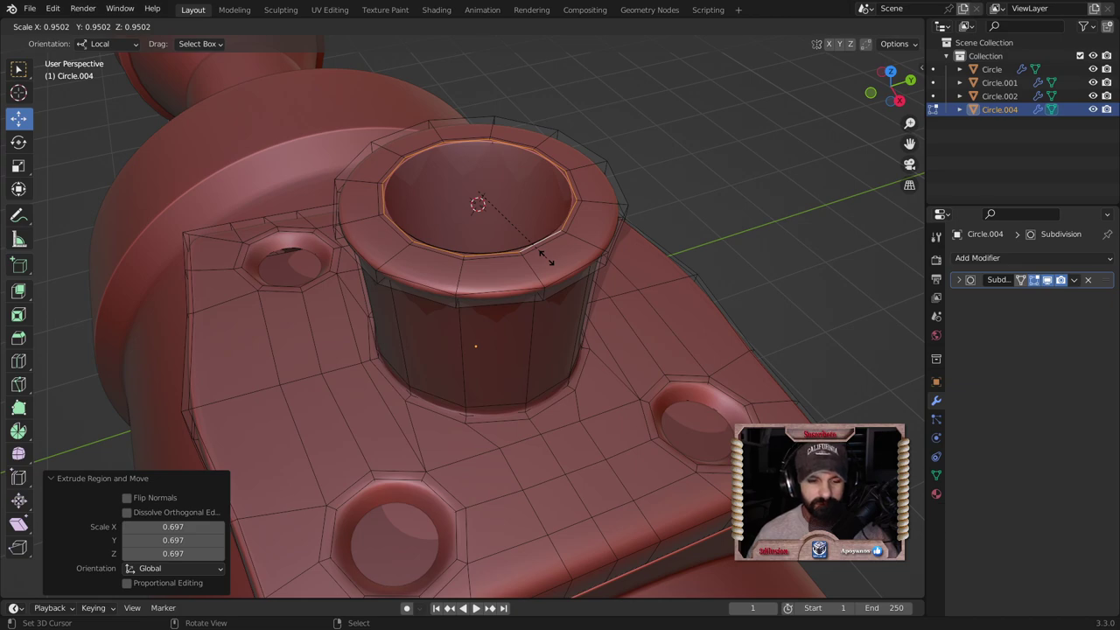
pyautogui.press('z')
pyautogui.click(544, 254)
pyautogui.press('g')
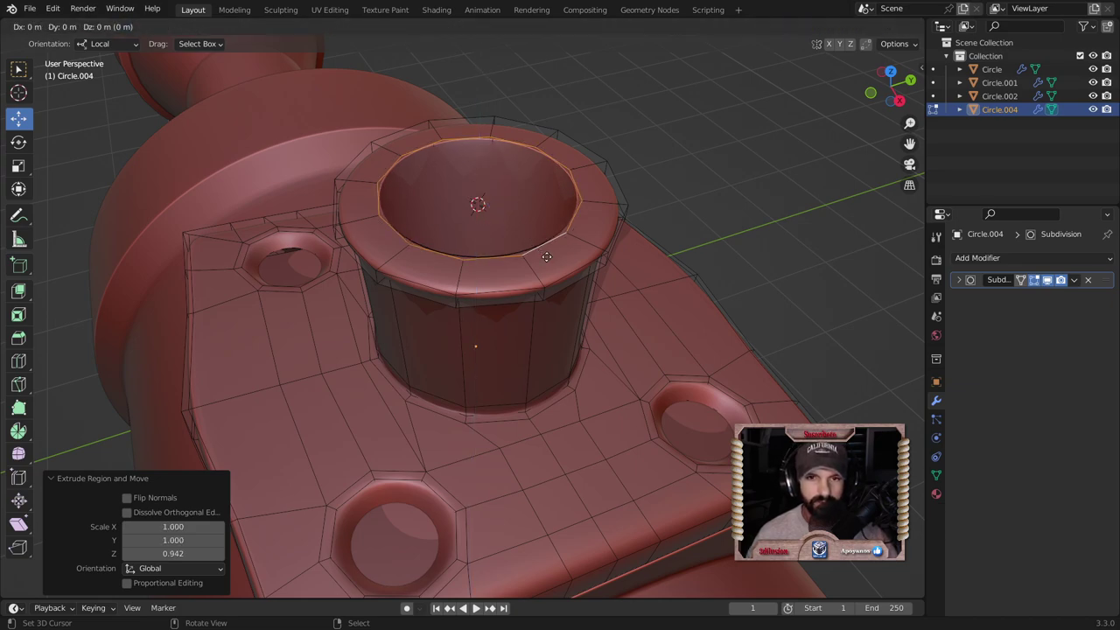
pyautogui.press('z')
pyautogui.click(546, 245)
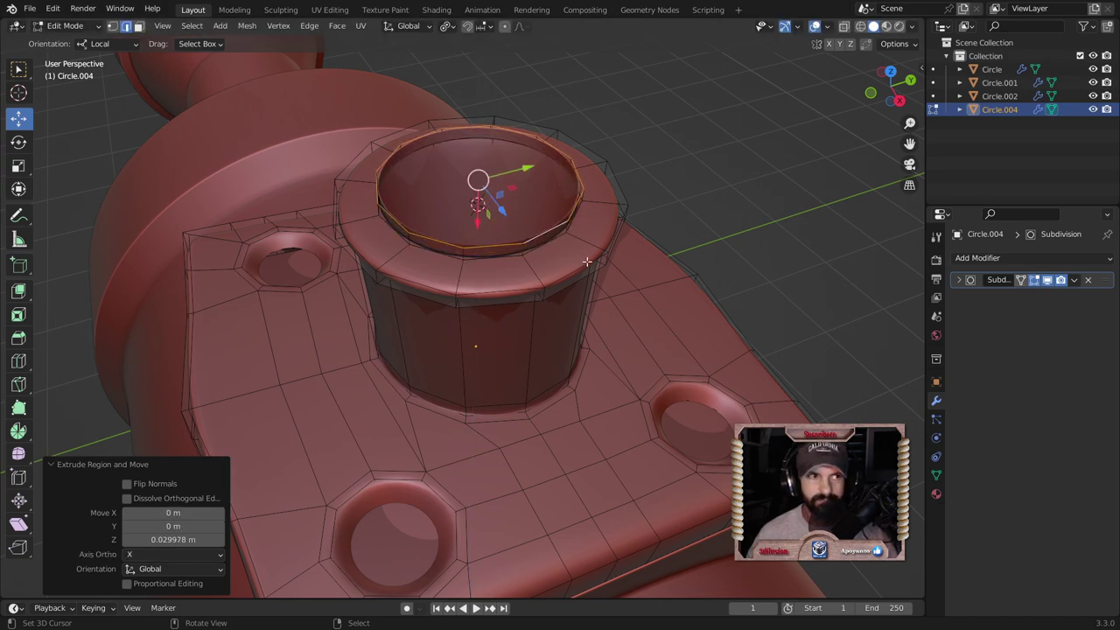
# Step: Extrude and inset a cap face at the tube top, viewed from above in X-ray
pyautogui.press('e')
pyautogui.press('s')
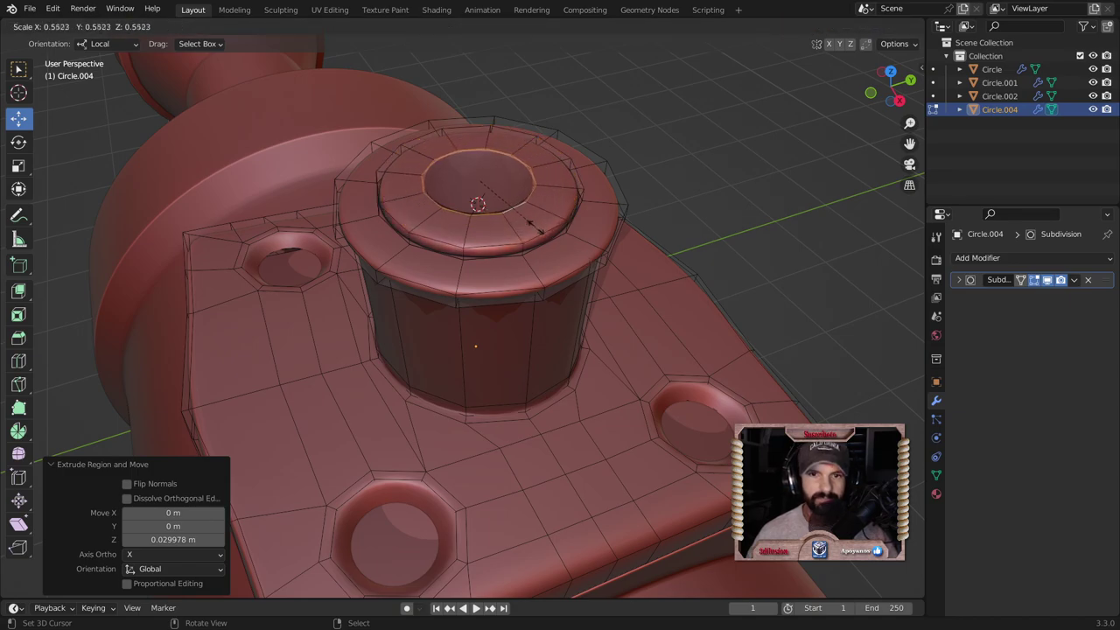
pyautogui.click(527, 220)
pyautogui.moveTo(527, 220)
pyautogui.mouseDown(button='middle')
pyautogui.moveTo(542, 245)
pyautogui.moveTo(533, 250)
pyautogui.moveTo(248, 100)
pyautogui.mouseUp(button='middle')
pyautogui.hotkey('alt', 'z')
pyautogui.hotkey('alt', 'z')
pyautogui.scroll(3, 541, 245)
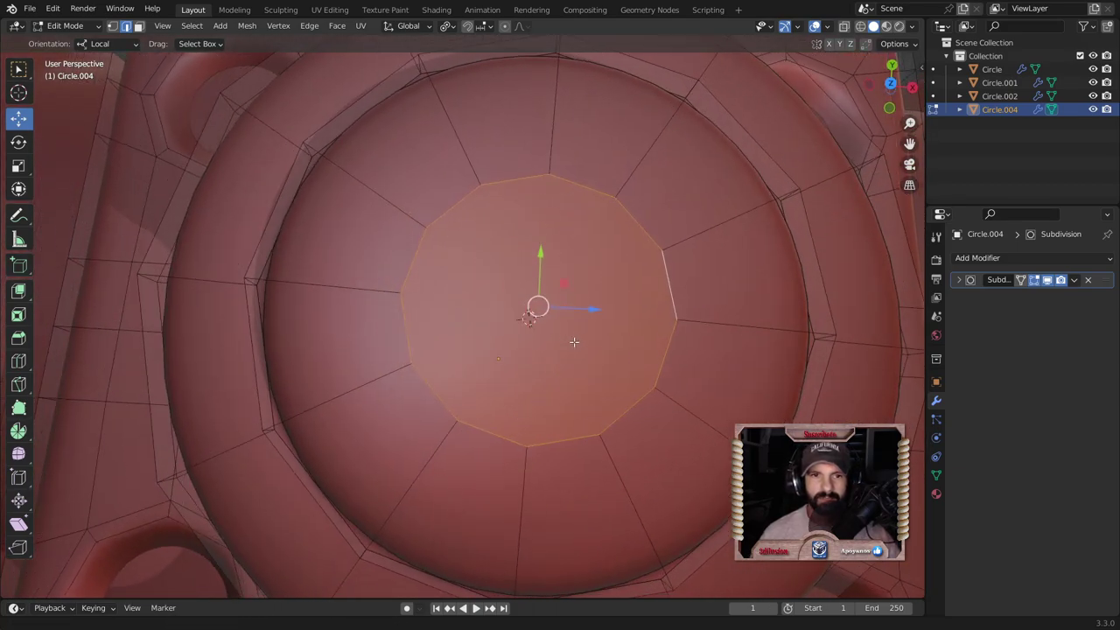
# Step: Select opposite vertex pairs across the cap face in vertex mode
pyautogui.click(112, 26)
pyautogui.click(400, 296)
pyautogui.keyDown('shift'); pyautogui.click(677, 322); pyautogui.keyUp('shift')
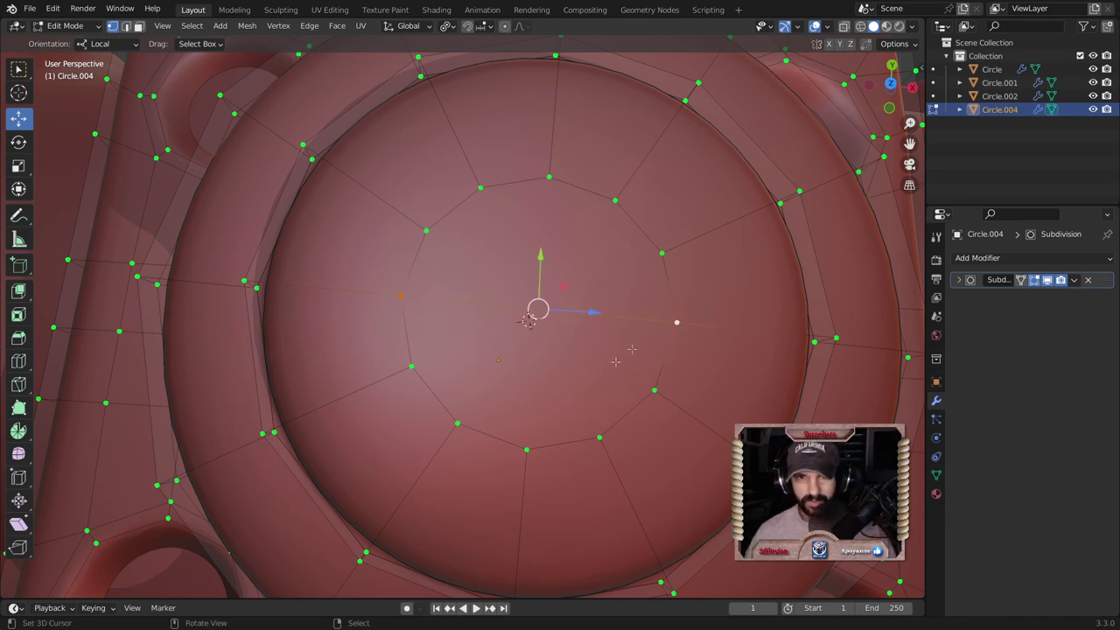
pyautogui.click(457, 424)
pyautogui.keyDown('shift'); pyautogui.click(613, 225); pyautogui.keyUp('shift')
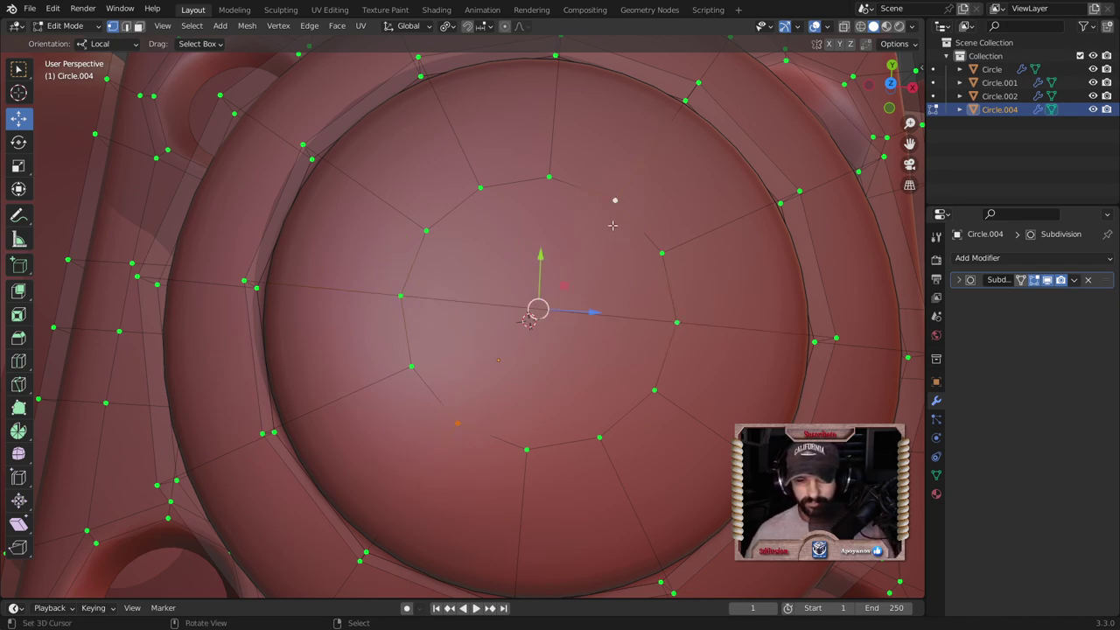
pyautogui.click(598, 436)
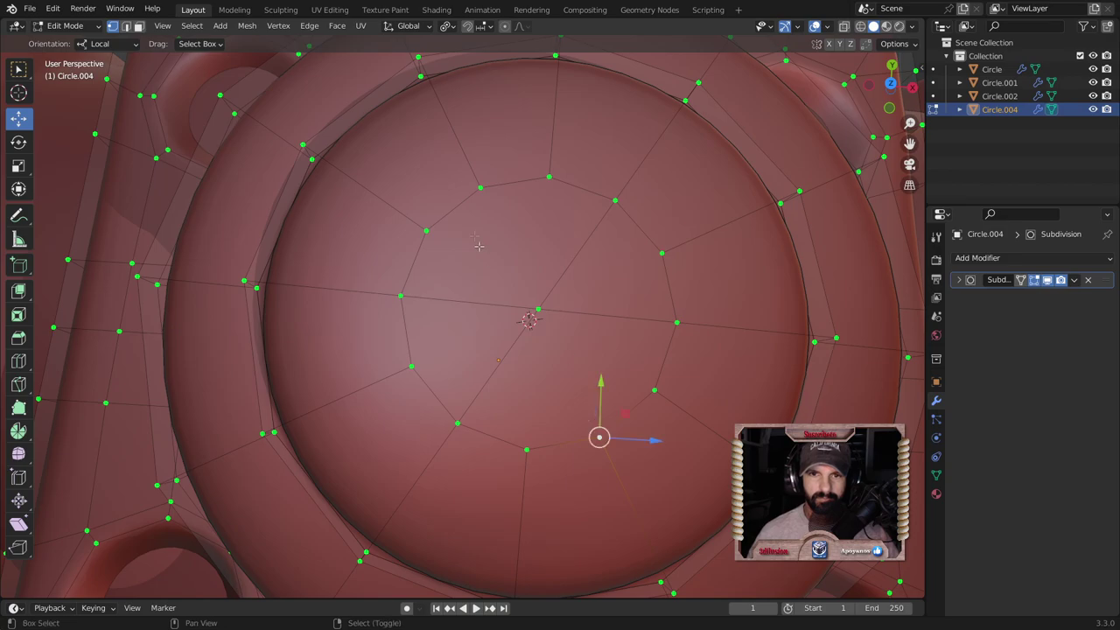
# Step: Inspect the domed cap in Object Mode from several angles, clearing the vertex selection
pyautogui.scroll(-3, 560, 346)
pyautogui.moveTo(473, 200)
pyautogui.mouseDown(button='middle')
pyautogui.moveTo(560, 345)
pyautogui.moveTo(578, 299)
pyautogui.moveTo(570, 273)
pyautogui.mouseUp(button='middle')
pyautogui.press('Tab')
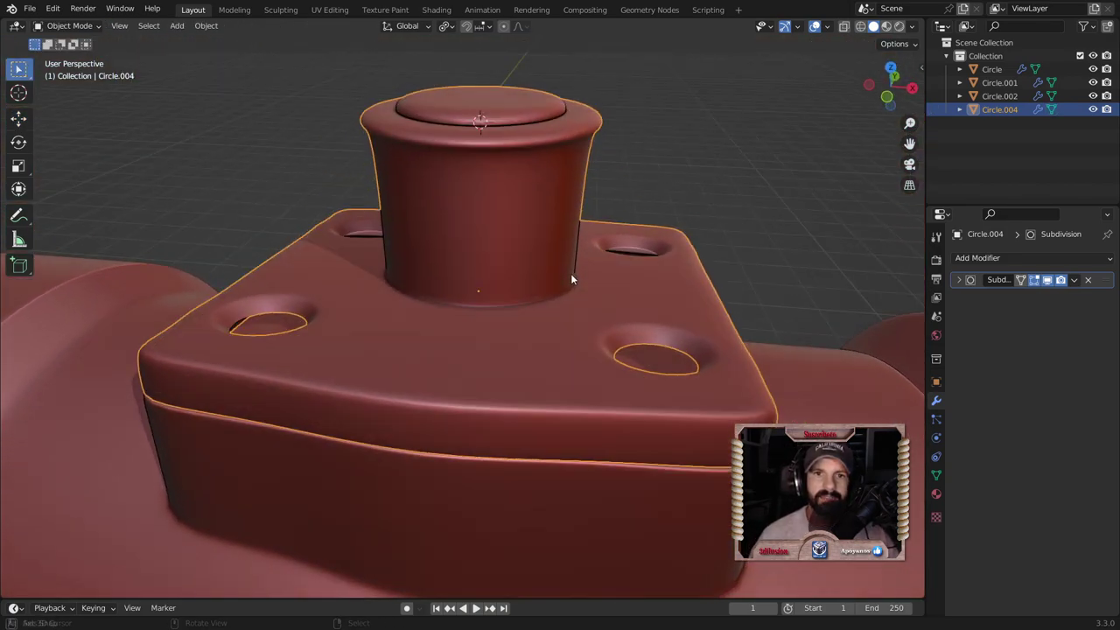
pyautogui.press('Tab')
pyautogui.moveTo(540, 221); pyautogui.dragTo(415, 217, button='middle')
pyautogui.scroll(2, 416, 217)
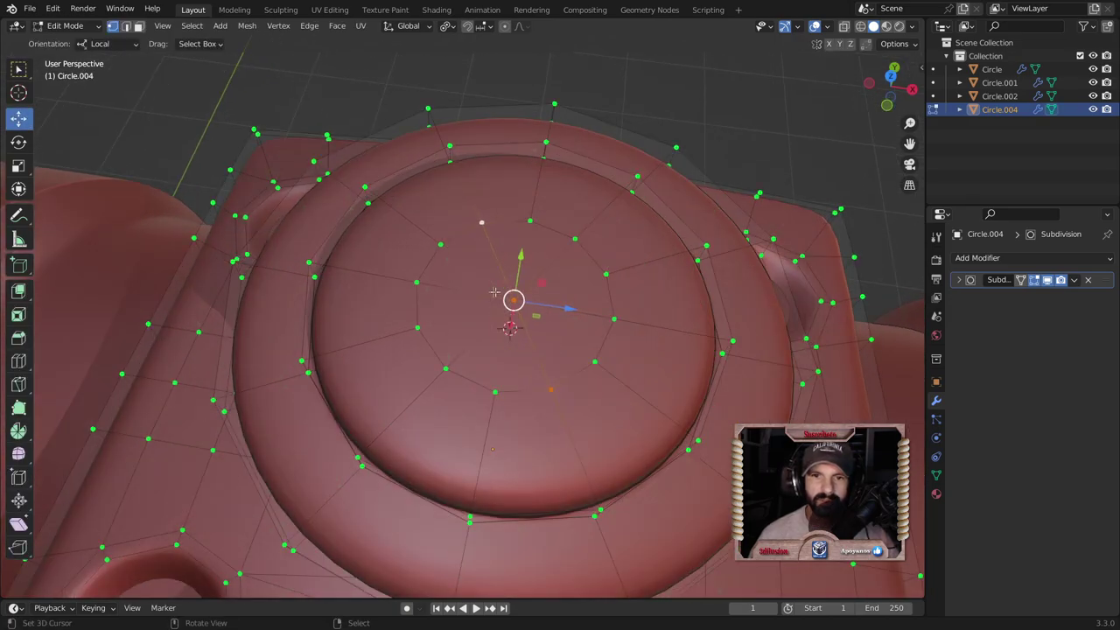
pyautogui.scroll(2, 415, 217)
pyautogui.click(403, 193)
pyautogui.hotkey('alt', 'a')
pyautogui.scroll(-3, 490, 258)
pyautogui.scroll(-3, 491, 258)
pyautogui.press('Tab')
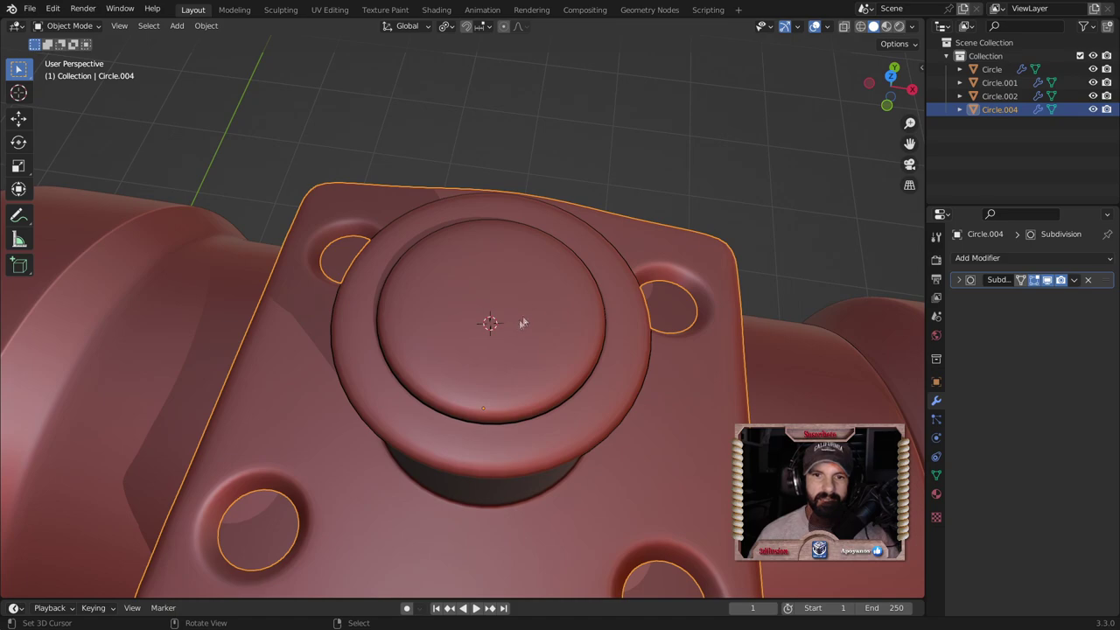
pyautogui.moveTo(519, 323); pyautogui.dragTo(548, 251, button='middle')
pyautogui.press('Tab')
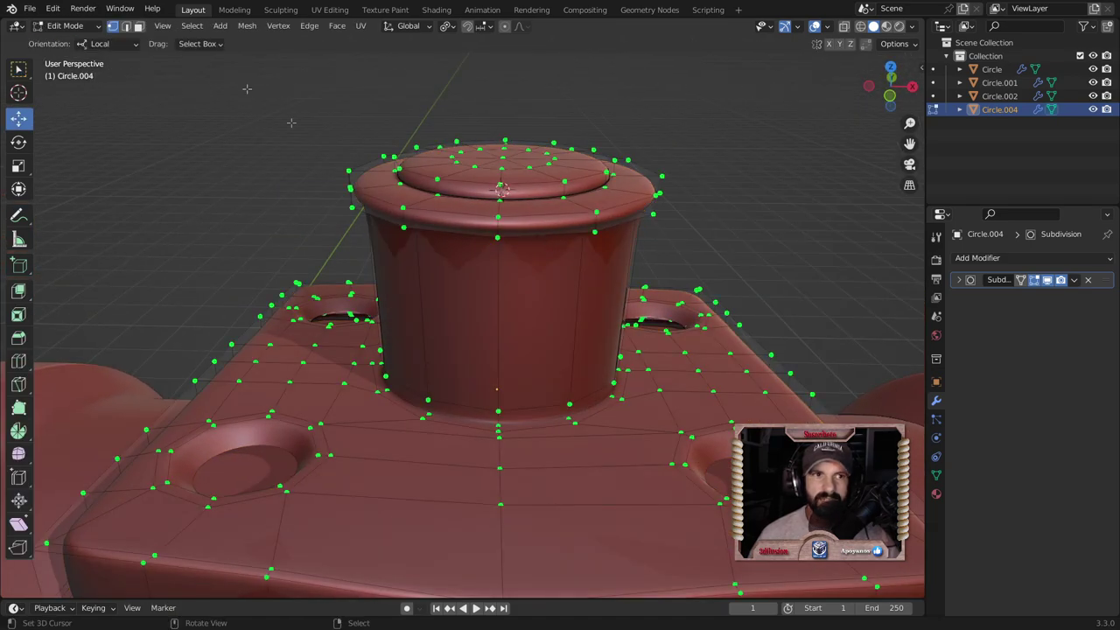
# Step: Select the three edge loops around the turret cap rim in edge mode
pyautogui.click(126, 26)
pyautogui.click(544, 235)
pyautogui.keyDown('alt'); pyautogui.click(519, 236); pyautogui.keyUp('alt')
pyautogui.keyDown('alt'); pyautogui.keyDown('shift'); pyautogui.click(518, 220); pyautogui.keyUp('shift'); pyautogui.keyUp('alt')
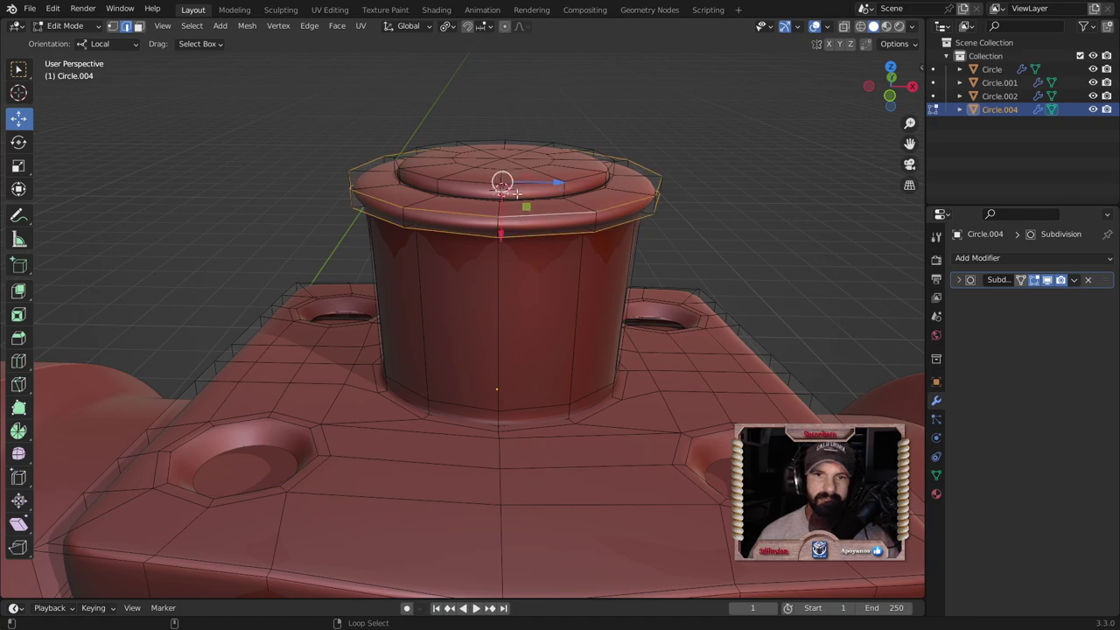
pyautogui.scroll(2, 517, 193)
pyautogui.moveTo(525, 232); pyautogui.dragTo(542, 238, button='middle')
pyautogui.scroll(5, 546, 240)
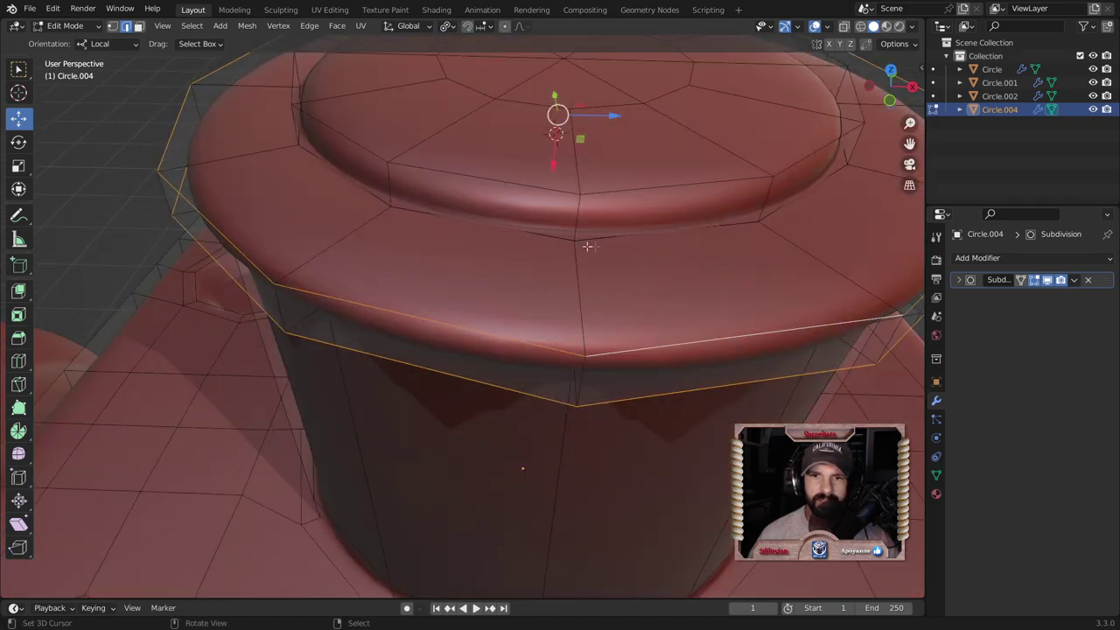
pyautogui.scroll(-3, 594, 219)
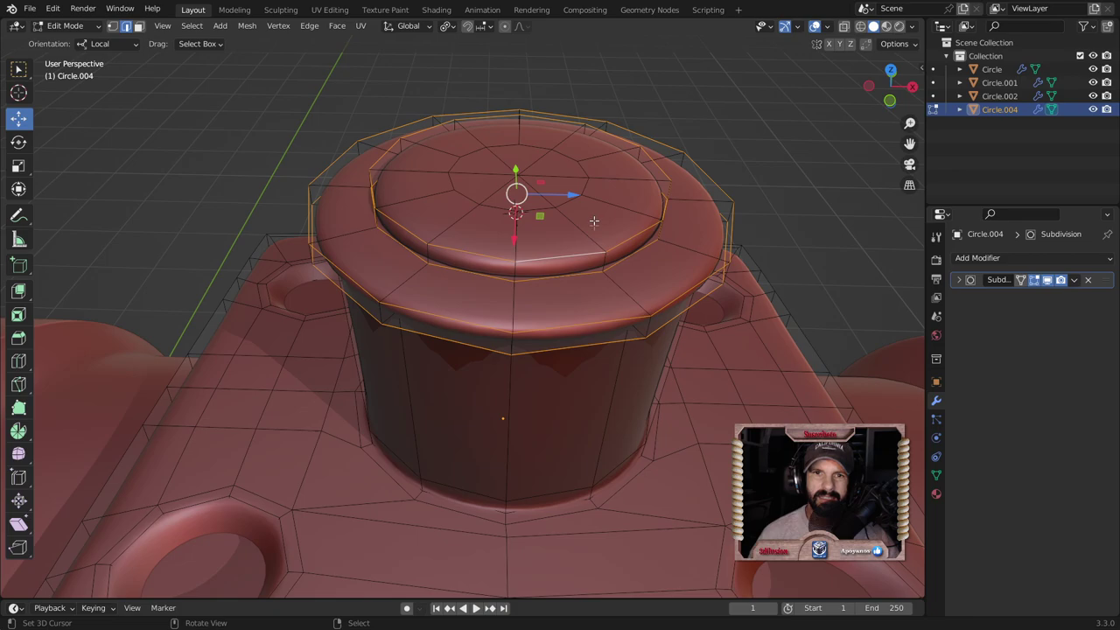
# Step: Bevel the rim loops about 0.0037 m in two segments and check in Object Mode
pyautogui.hotkey('ctrl', 'b')
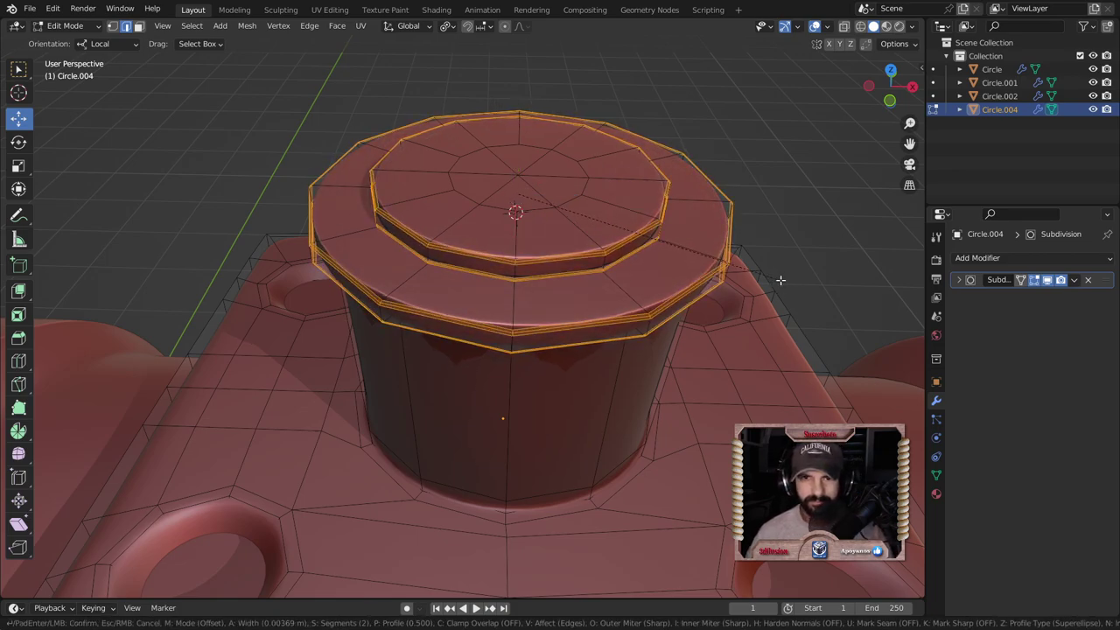
pyautogui.click(782, 281)
pyautogui.press('Tab')
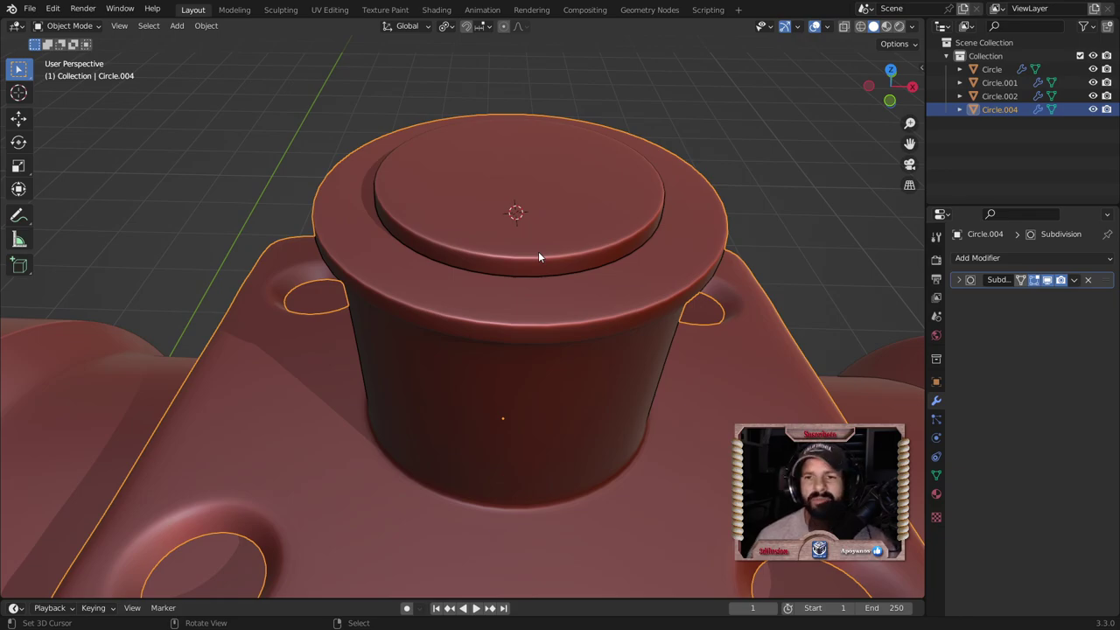
pyautogui.scroll(-1, 537, 335)
pyautogui.scroll(-2, 537, 335)
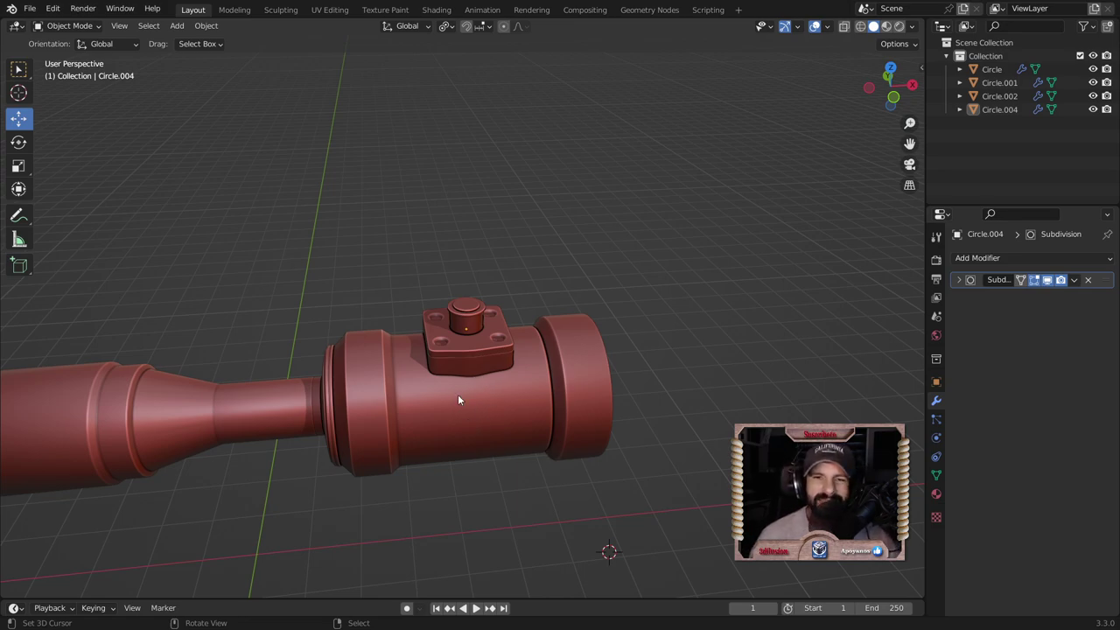
# Step: Select a rectangular patch of faces on the side of the Circle.002 scope body
pyautogui.moveTo(535, 399)
pyautogui.mouseDown(button='middle')
pyautogui.moveTo(470, 444)
pyautogui.moveTo(479, 456)
pyautogui.mouseUp(button='middle')
pyautogui.click(470, 444)
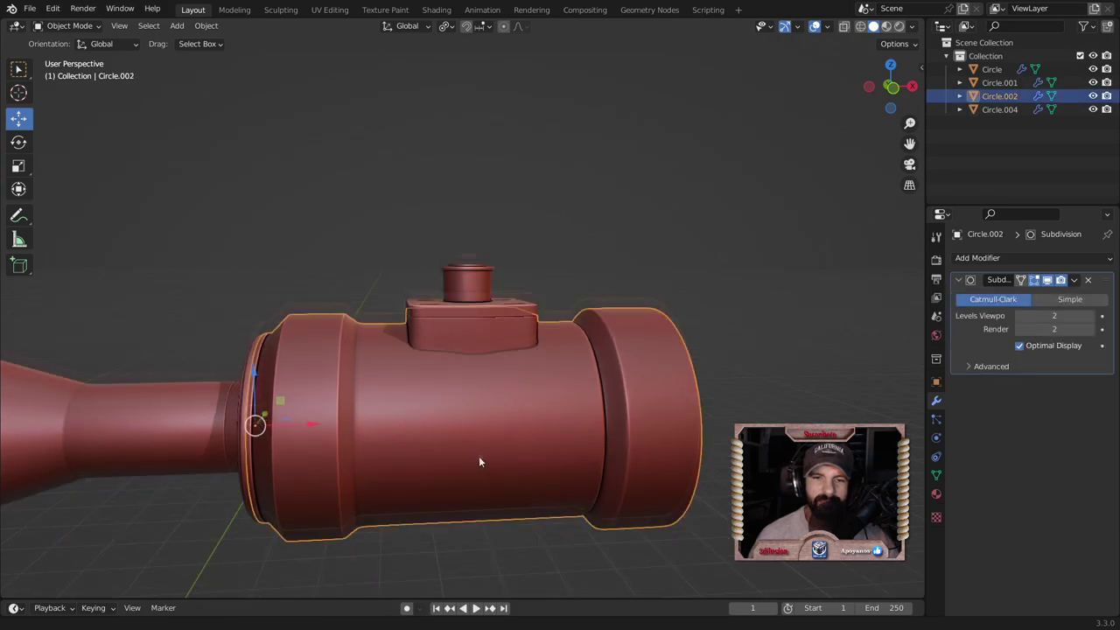
pyautogui.press('Tab')
pyautogui.click(427, 369)
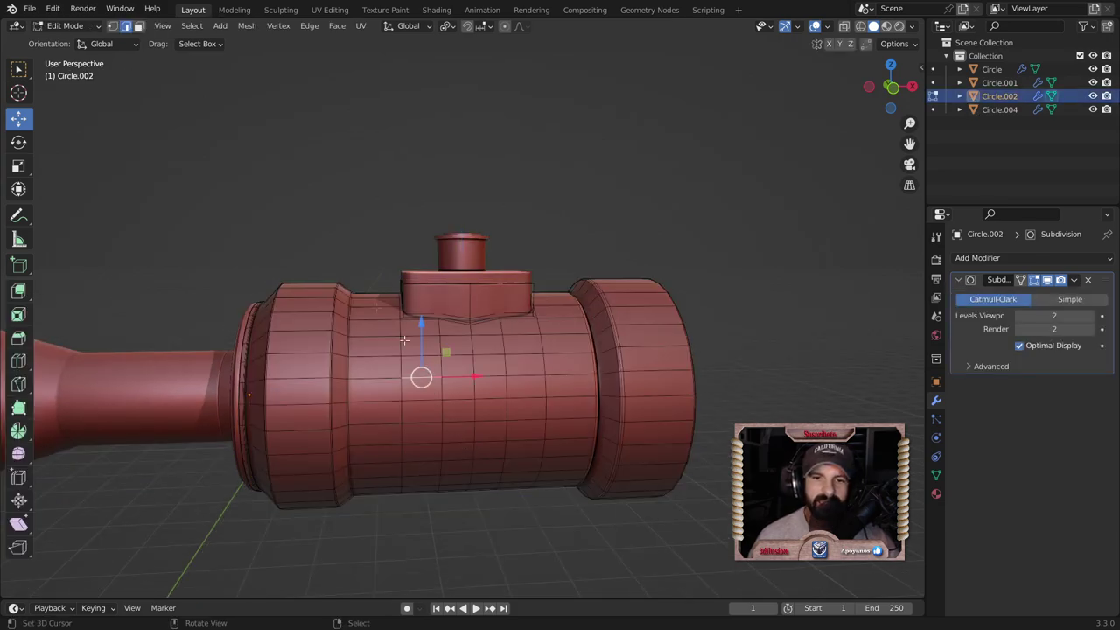
pyautogui.click(138, 25)
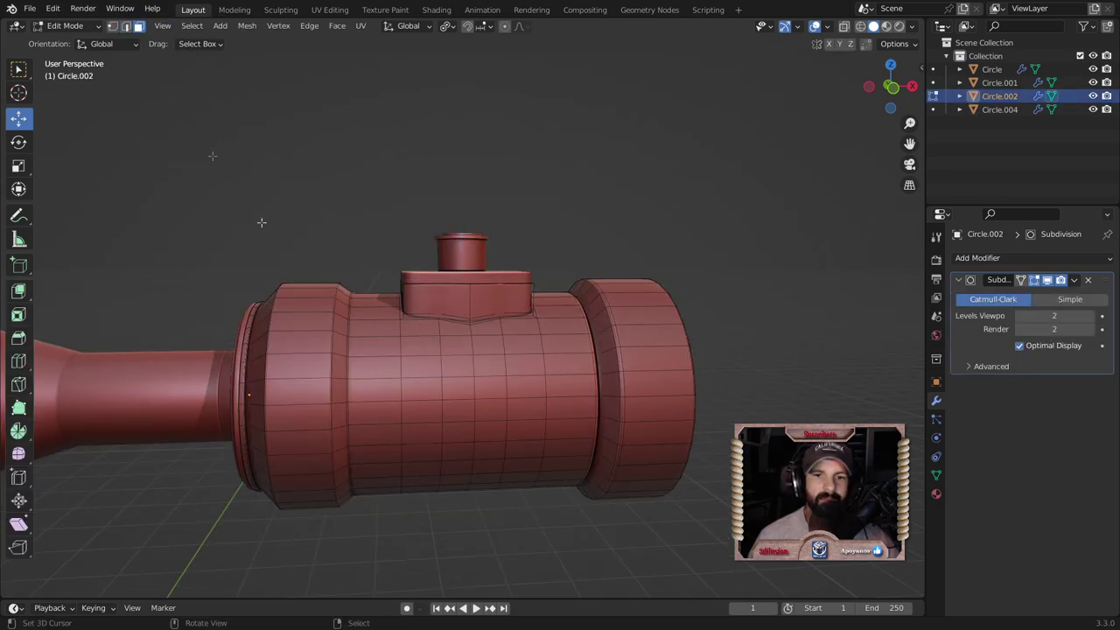
pyautogui.click(433, 374)
pyautogui.keyDown('ctrl'); pyautogui.click(516, 366); pyautogui.keyUp('ctrl')
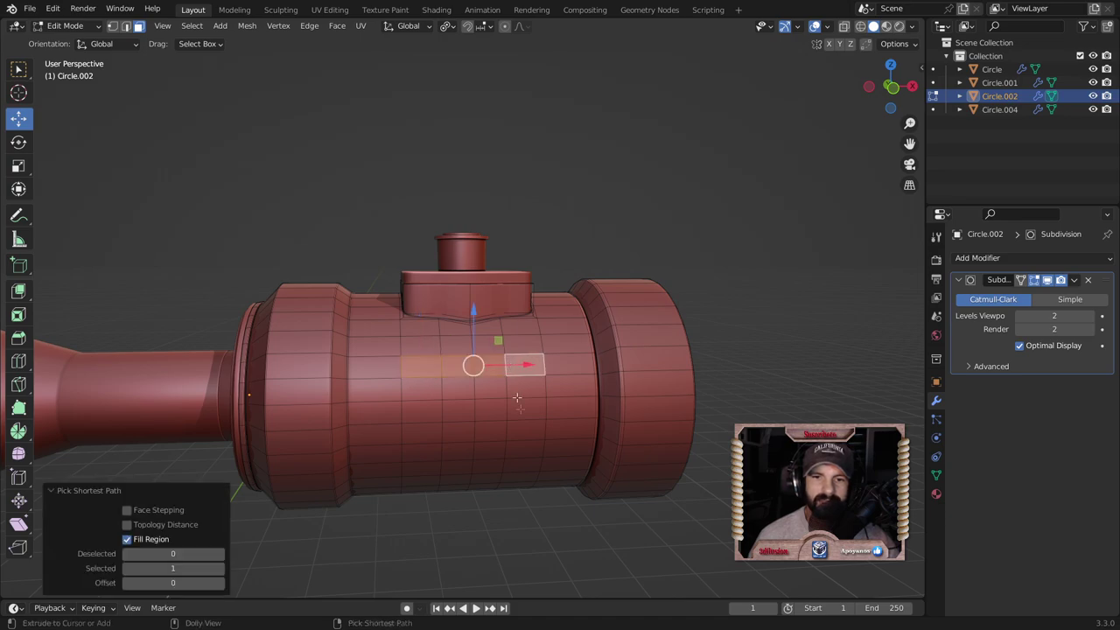
pyautogui.keyDown('ctrl'); pyautogui.click(523, 418); pyautogui.keyUp('ctrl')
pyautogui.keyDown('ctrl'); pyautogui.click(424, 420); pyautogui.keyUp('ctrl')
pyautogui.keyDown('ctrl'); pyautogui.click(422, 388); pyautogui.keyUp('ctrl')
pyautogui.keyDown('shift'); pyautogui.click(481, 387); pyautogui.keyUp('shift')
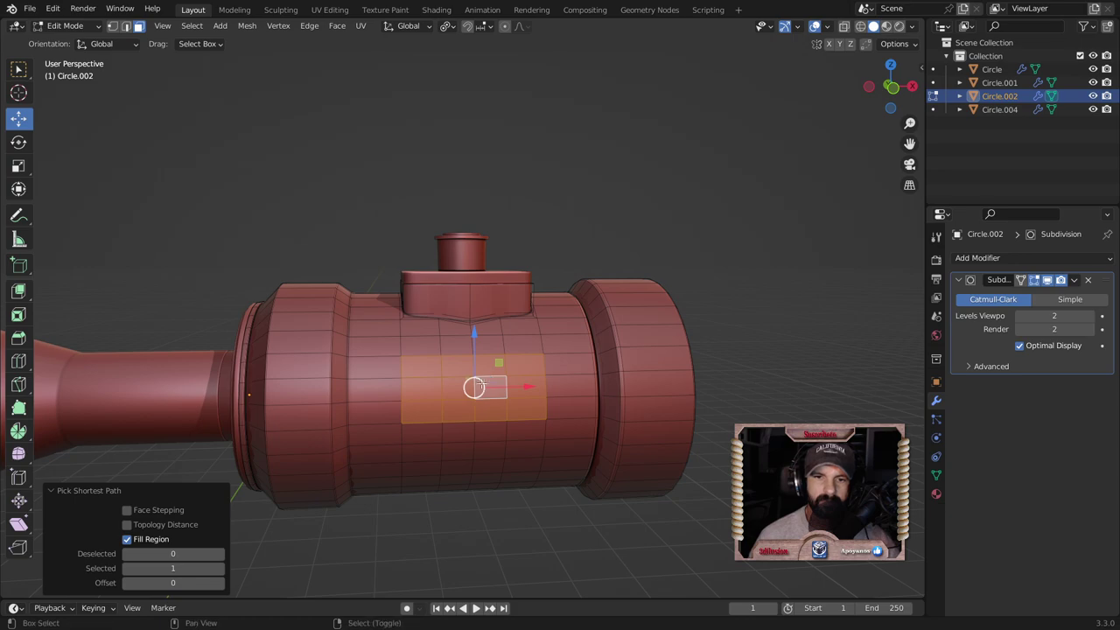
pyautogui.keyDown('shift'); pyautogui.click(429, 431); pyautogui.keyUp('shift')
pyautogui.keyDown('ctrl'); pyautogui.click(525, 431); pyautogui.keyUp('ctrl')
pyautogui.moveTo(525, 433)
pyautogui.mouseDown(button='middle')
pyautogui.moveTo(492, 455)
pyautogui.moveTo(525, 473)
pyautogui.mouseUp(button='middle')
# Step: Inset the panel faces 0.01917 m and extrude them outward 0.089 m
pyautogui.press('i')
pyautogui.click(526, 465)
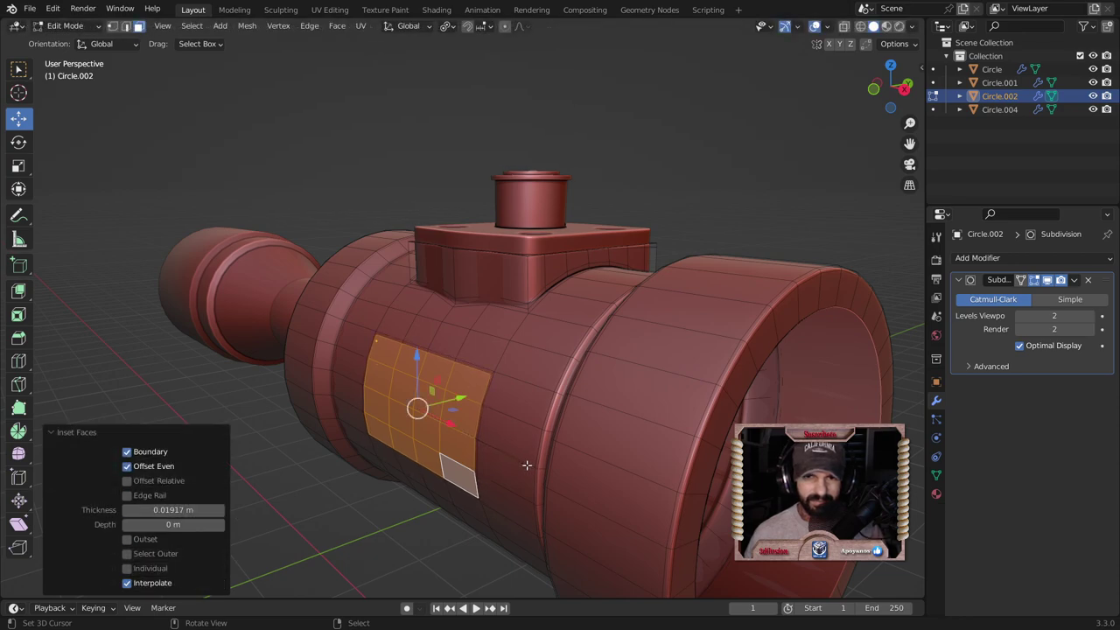
pyautogui.press('e')
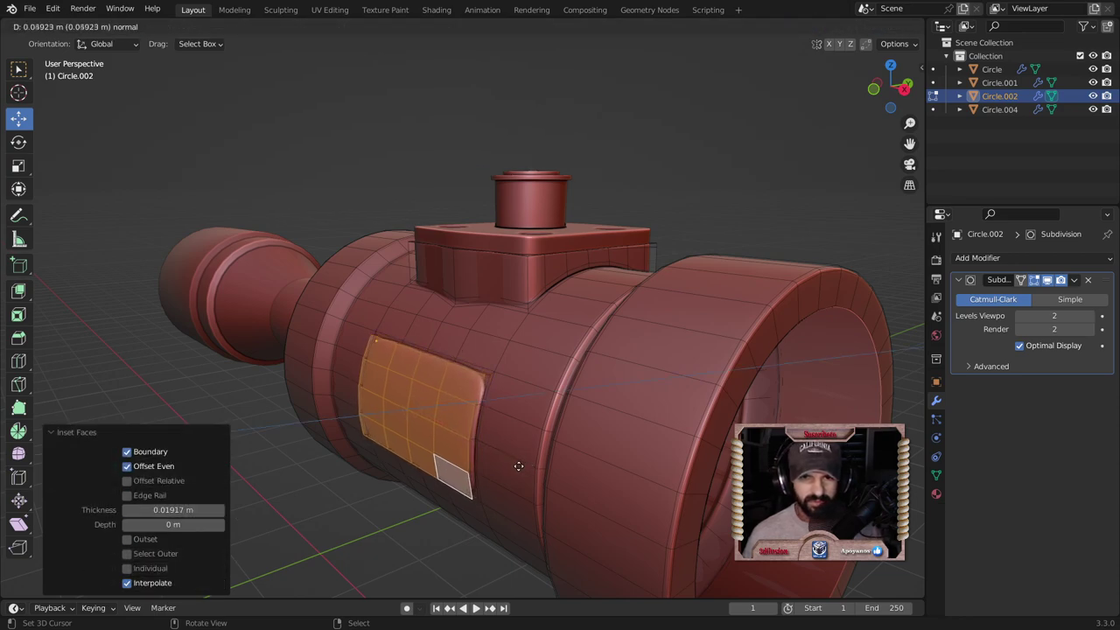
pyautogui.click(515, 466)
pyautogui.moveTo(512, 465); pyautogui.dragTo(411, 400, button='middle')
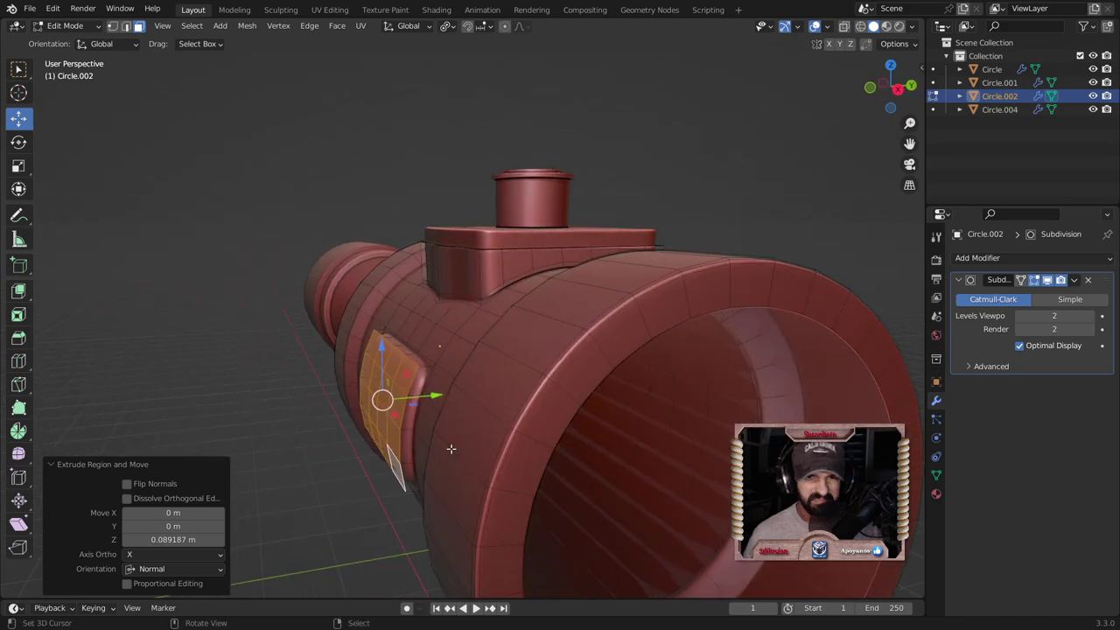
# Step: Add a centred loop cut around the panel rim and bevel it with one segment
pyautogui.hotkey('ctrl', 'r')
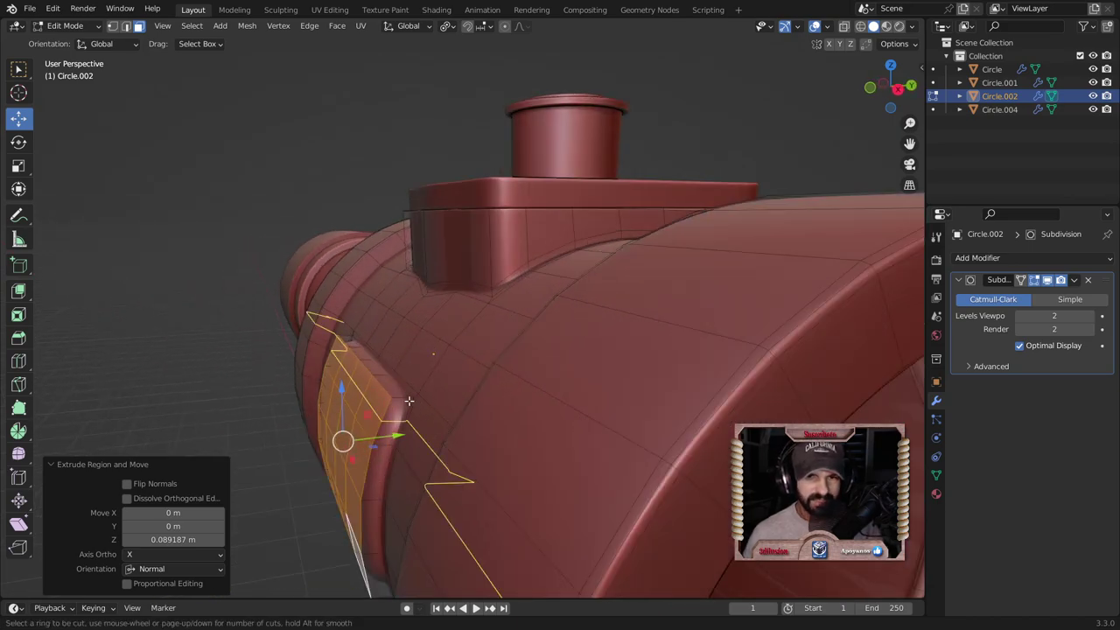
pyautogui.click(406, 397)
pyautogui.rightClick(441, 462)
pyautogui.hotkey('ctrl', 'b')
pyautogui.scroll(-1, 446, 470)
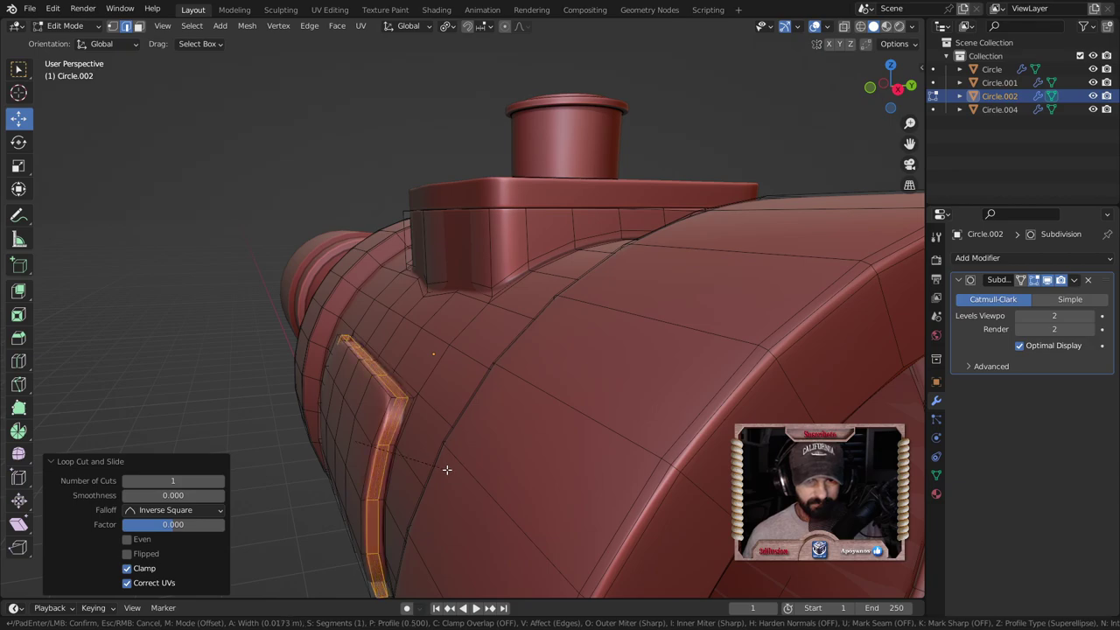
pyautogui.click(446, 470)
pyautogui.click(448, 470)
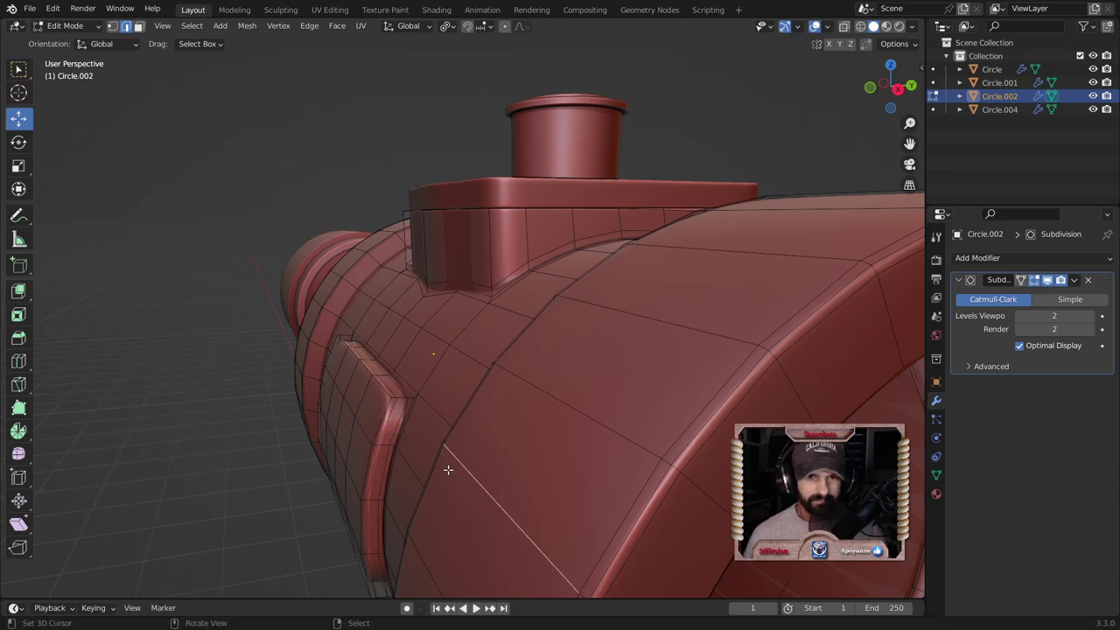
pyautogui.press('Tab')
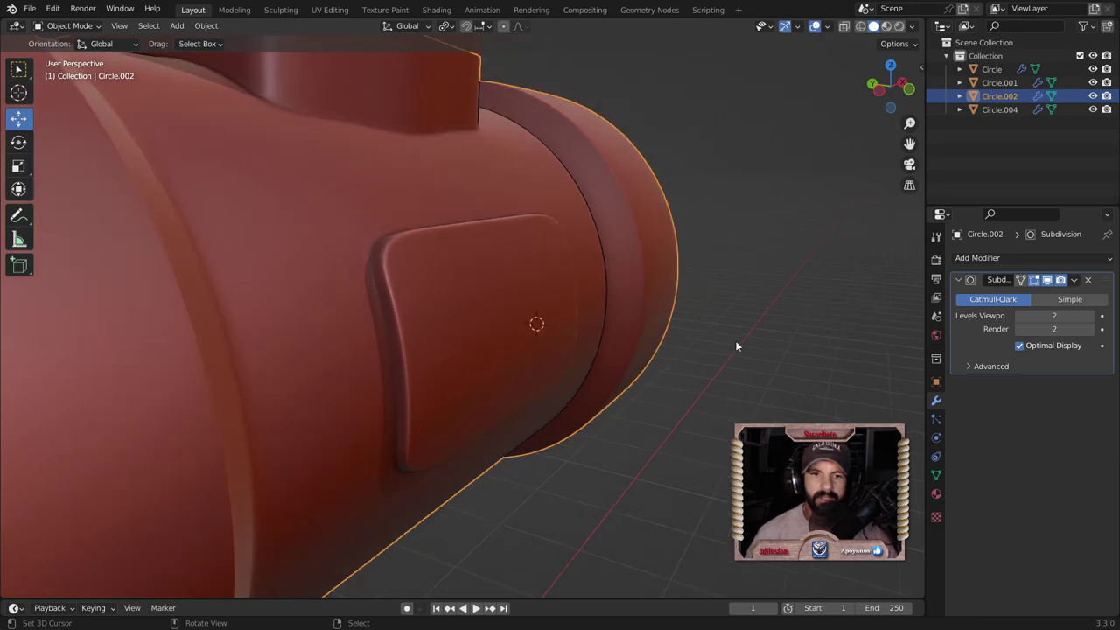
pyautogui.scroll(-6, 740, 368)
pyautogui.click(750, 399)
pyautogui.moveTo(751, 399); pyautogui.dragTo(605, 376, button='middle')
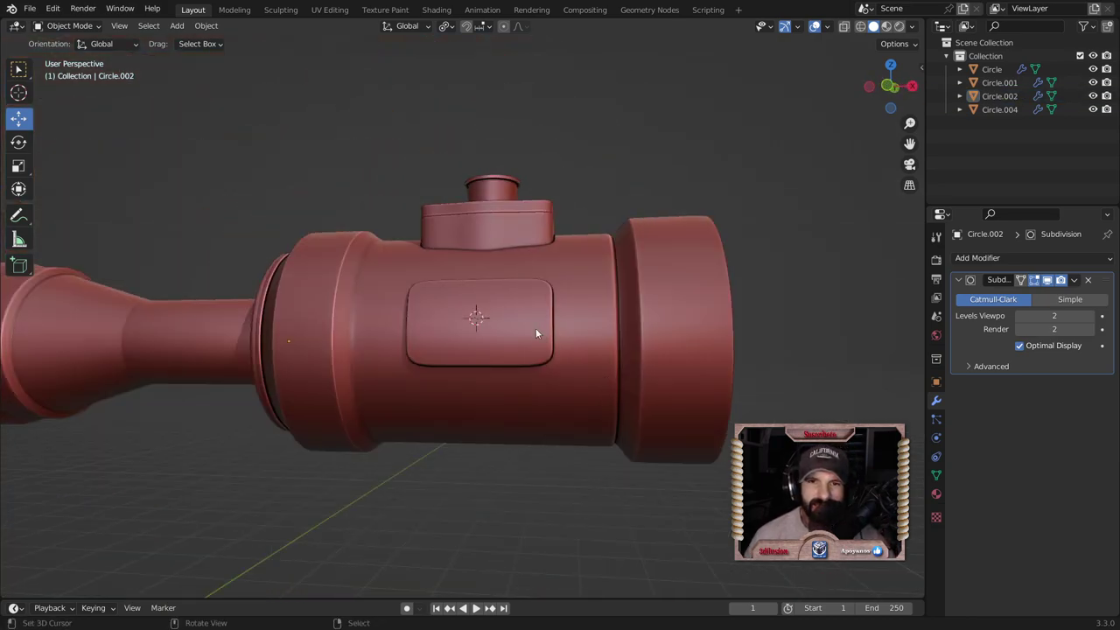
# Step: Select the scope body and turn on the Wireframe viewport overlay
pyautogui.scroll(-3, 537, 334)
pyautogui.click(494, 336)
pyautogui.moveTo(493, 337); pyautogui.dragTo(612, 350, button='middle')
pyautogui.click(827, 25)
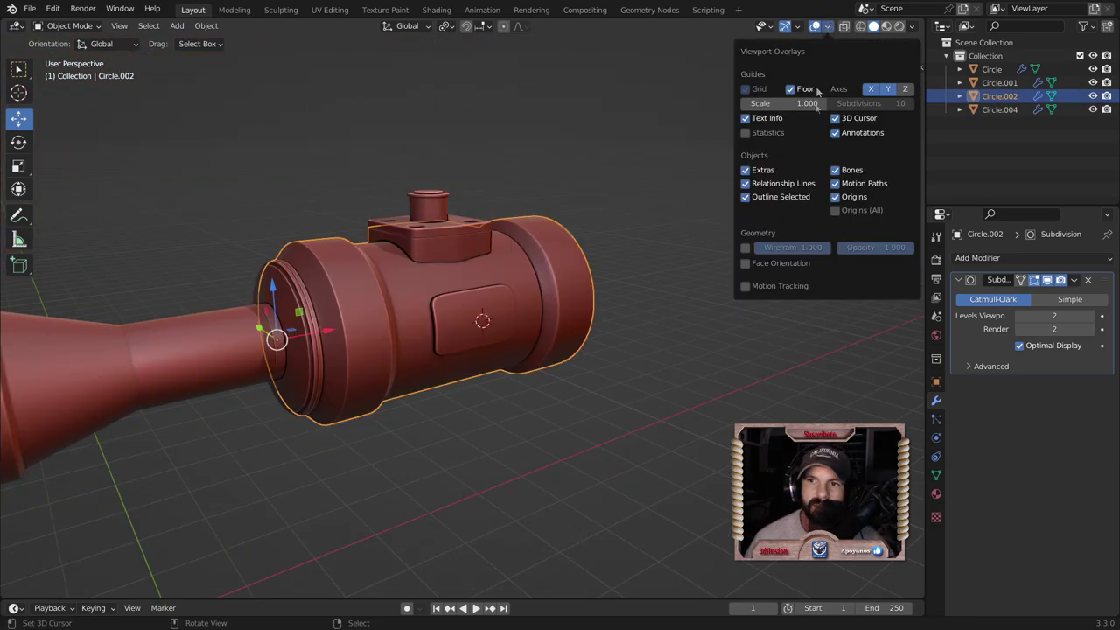
pyautogui.click(745, 247)
pyautogui.click(609, 407)
# Step: Enter Edit Mode on Circle.002 and orbit to the side opposite the first panel
pyautogui.press('Tab')
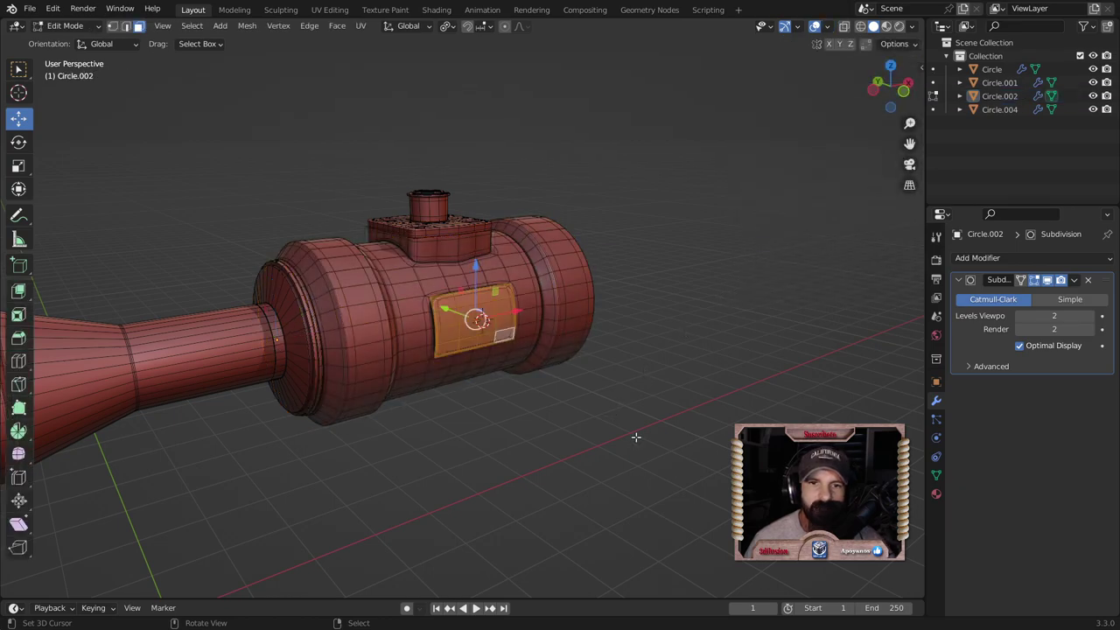
pyautogui.moveTo(635, 435); pyautogui.dragTo(569, 429, button='middle')
pyautogui.moveTo(644, 385); pyautogui.dragTo(656, 367, button='middle')
pyautogui.press('Tab')
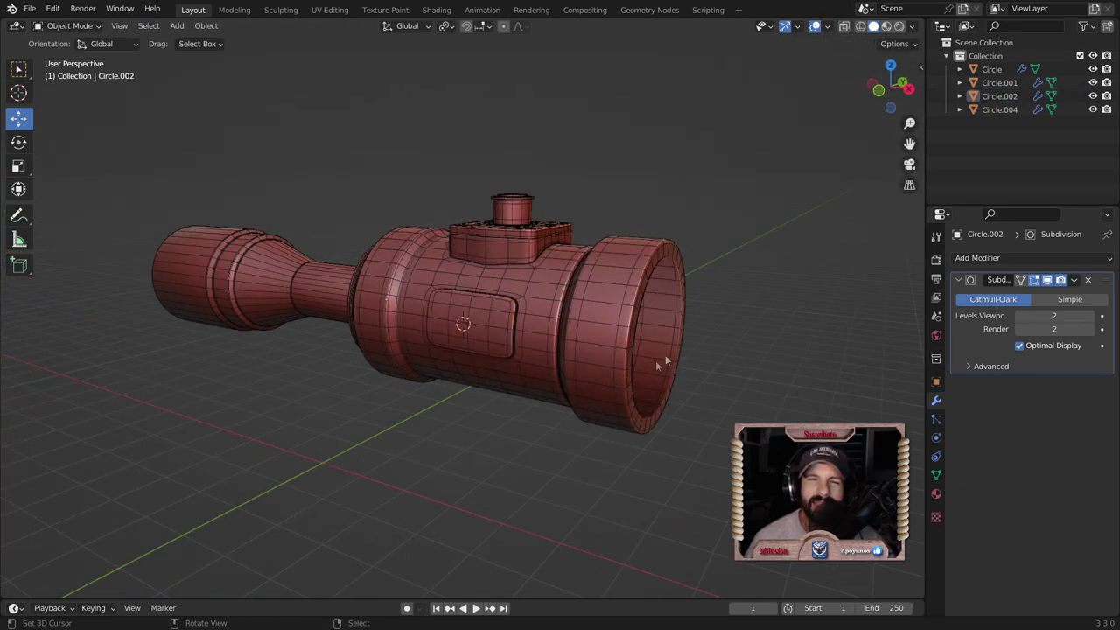
pyautogui.moveTo(709, 171)
pyautogui.mouseDown(button='middle')
pyautogui.moveTo(668, 262)
pyautogui.moveTo(630, 250)
pyautogui.moveTo(513, 251)
pyautogui.mouseUp(button='middle')
pyautogui.press('Tab')
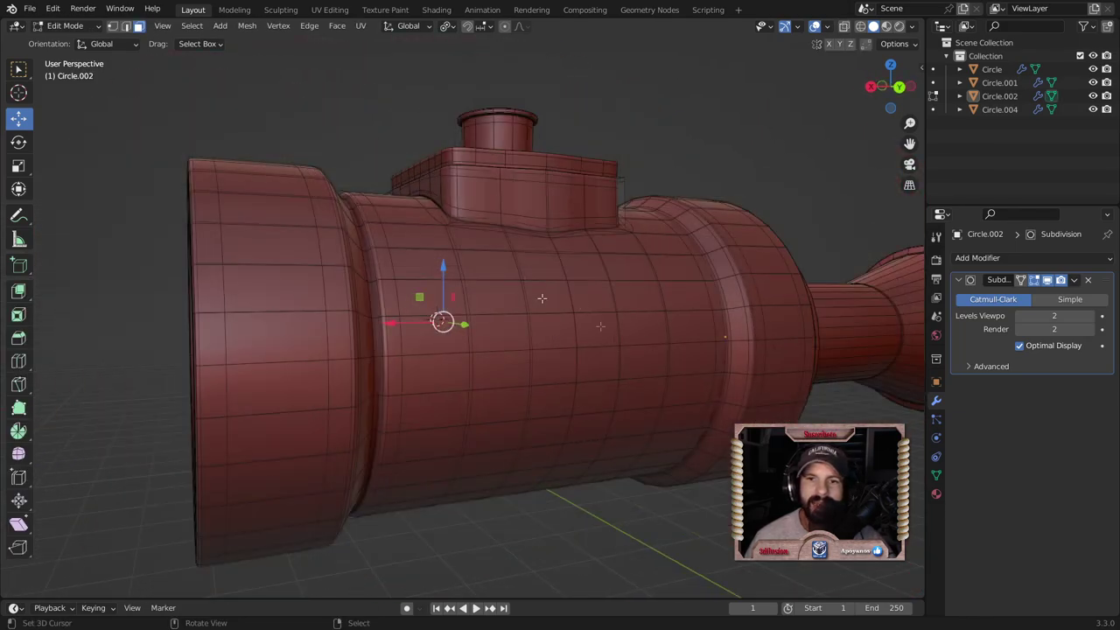
pyautogui.click(827, 27)
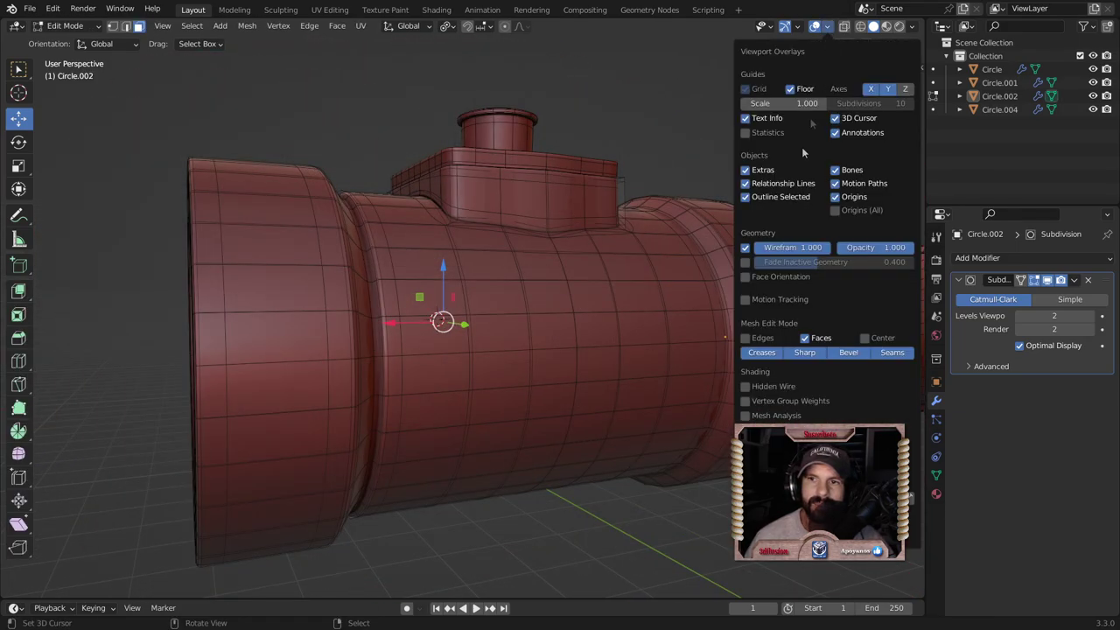
pyautogui.scroll(-3, 648, 411)
pyautogui.scroll(-3, 647, 411)
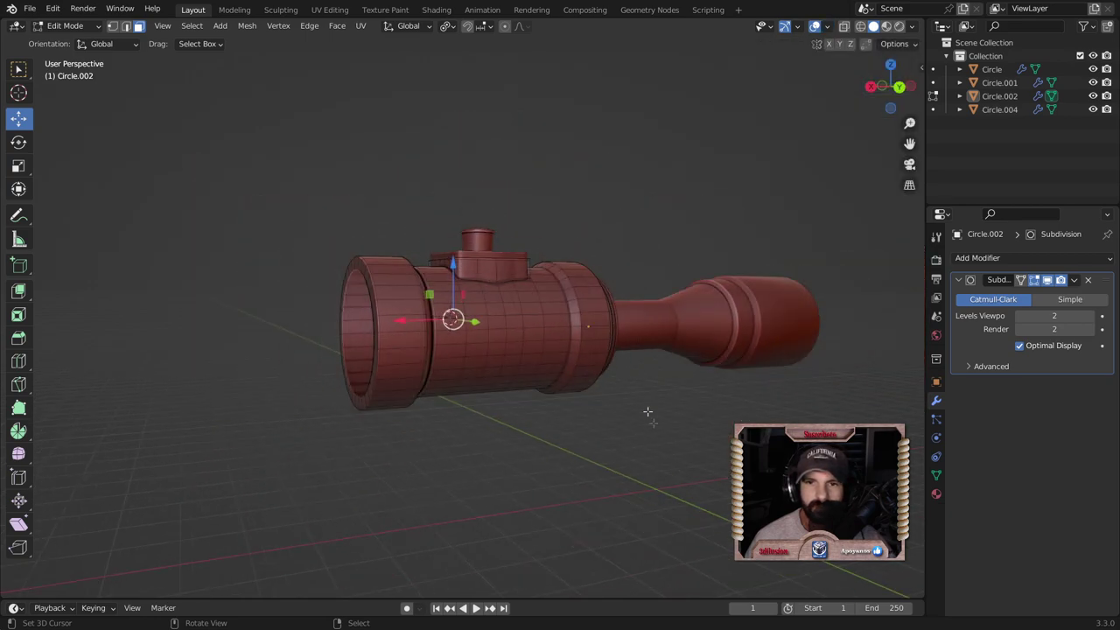
pyautogui.moveTo(647, 412); pyautogui.dragTo(621, 423, button='middle')
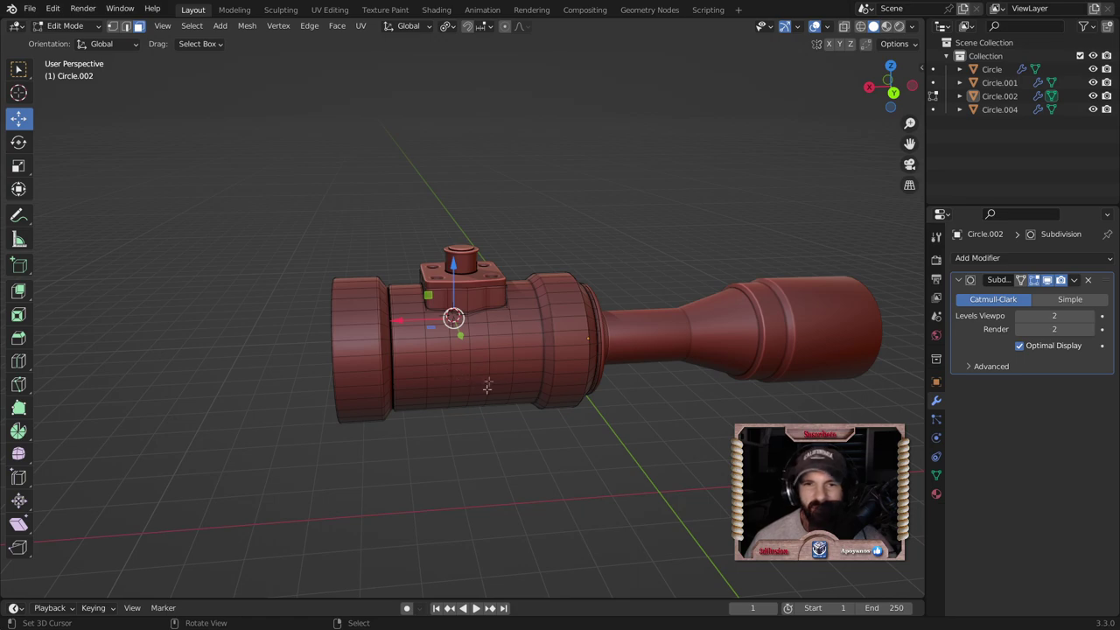
pyautogui.scroll(2, 469, 374)
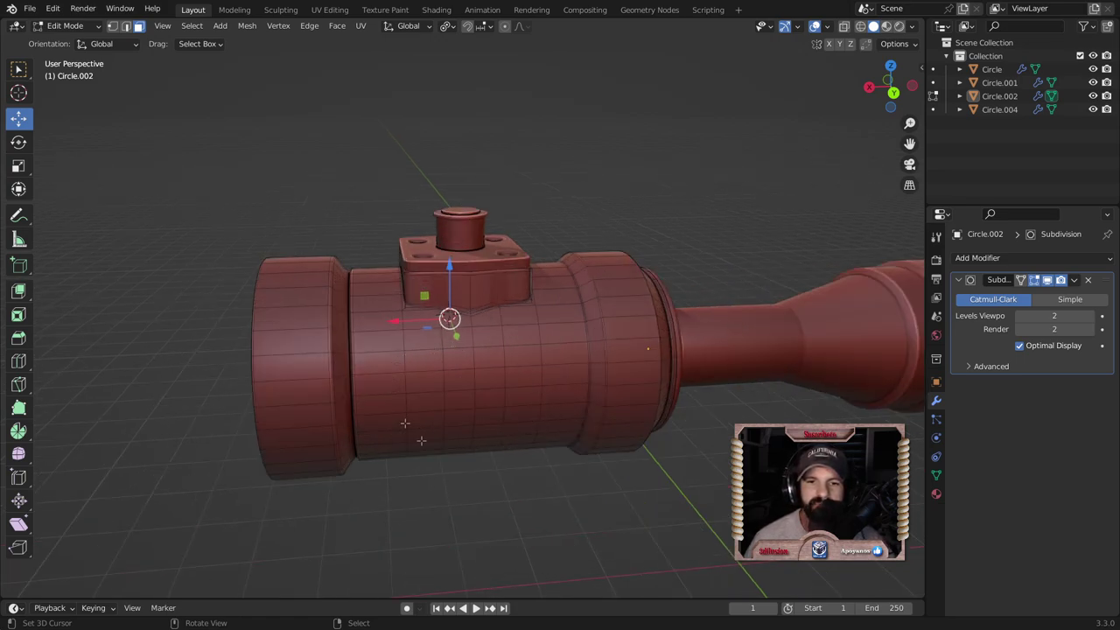
pyautogui.scroll(1, 477, 422)
pyautogui.moveTo(477, 422); pyautogui.dragTo(501, 378, button='middle')
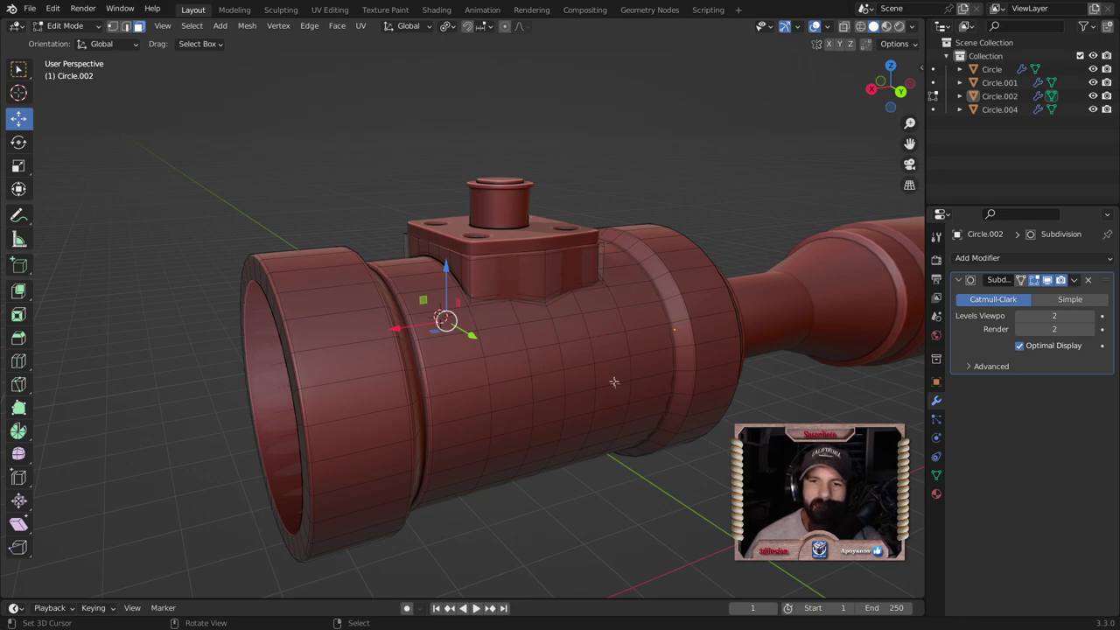
# Step: Select a corner-to-corner face region on the body's far side, extending it down and left
pyautogui.click(498, 343)
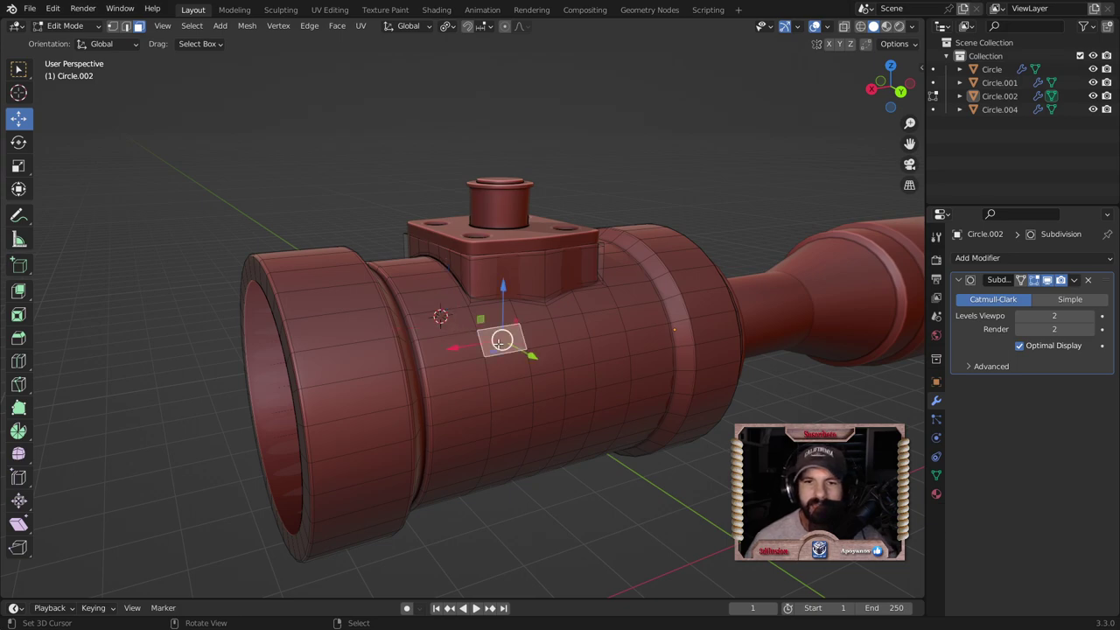
pyautogui.keyDown('shift'); pyautogui.click(594, 395); pyautogui.keyUp('shift')
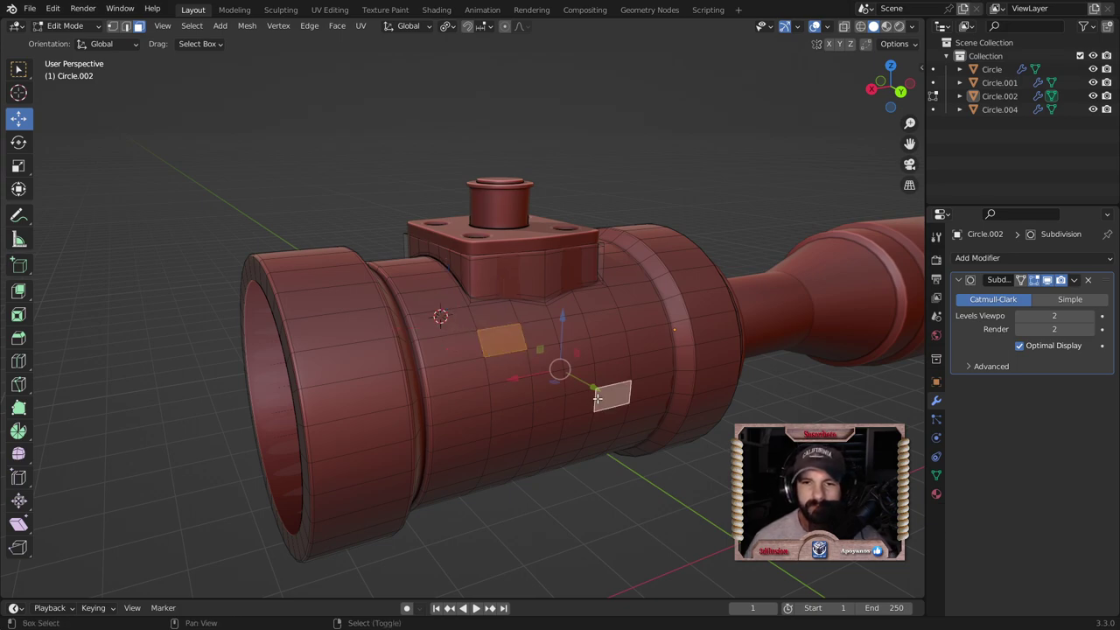
pyautogui.keyDown('ctrl'); pyautogui.keyDown('shift'); pyautogui.click(536, 333); pyautogui.keyUp('shift'); pyautogui.keyUp('ctrl')
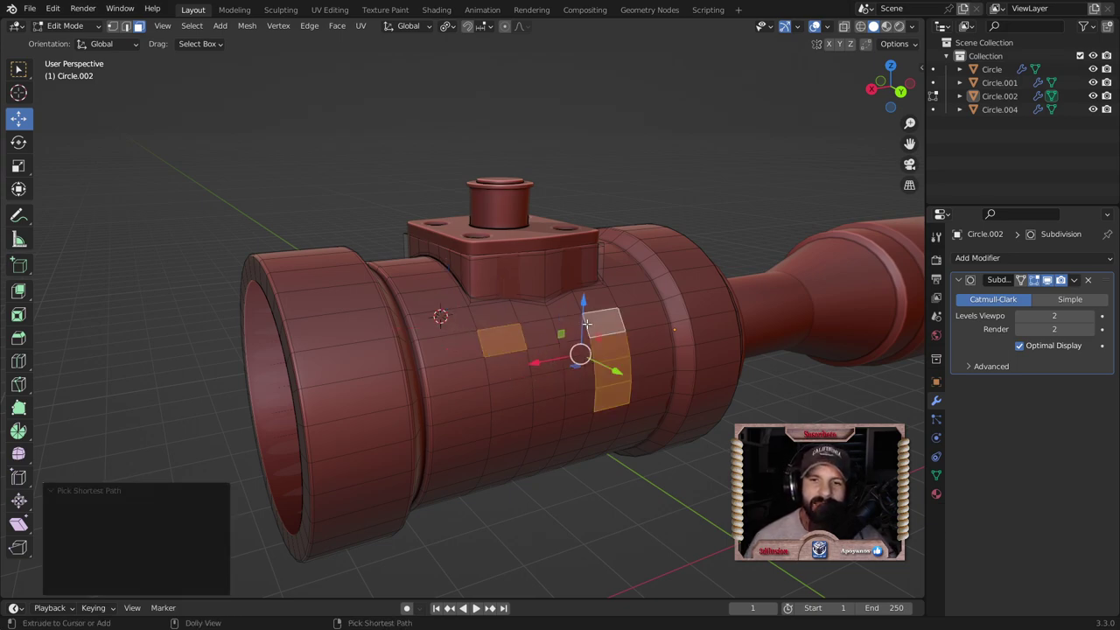
pyautogui.keyDown('ctrl'); pyautogui.keyDown('shift'); pyautogui.click(501, 391); pyautogui.keyUp('shift'); pyautogui.keyUp('ctrl')
pyautogui.keyDown('ctrl'); pyautogui.keyDown('shift'); pyautogui.click(509, 427); pyautogui.keyUp('shift'); pyautogui.keyUp('ctrl')
pyautogui.keyDown('ctrl'); pyautogui.keyDown('shift'); pyautogui.click(573, 403); pyautogui.keyUp('shift'); pyautogui.keyUp('ctrl')
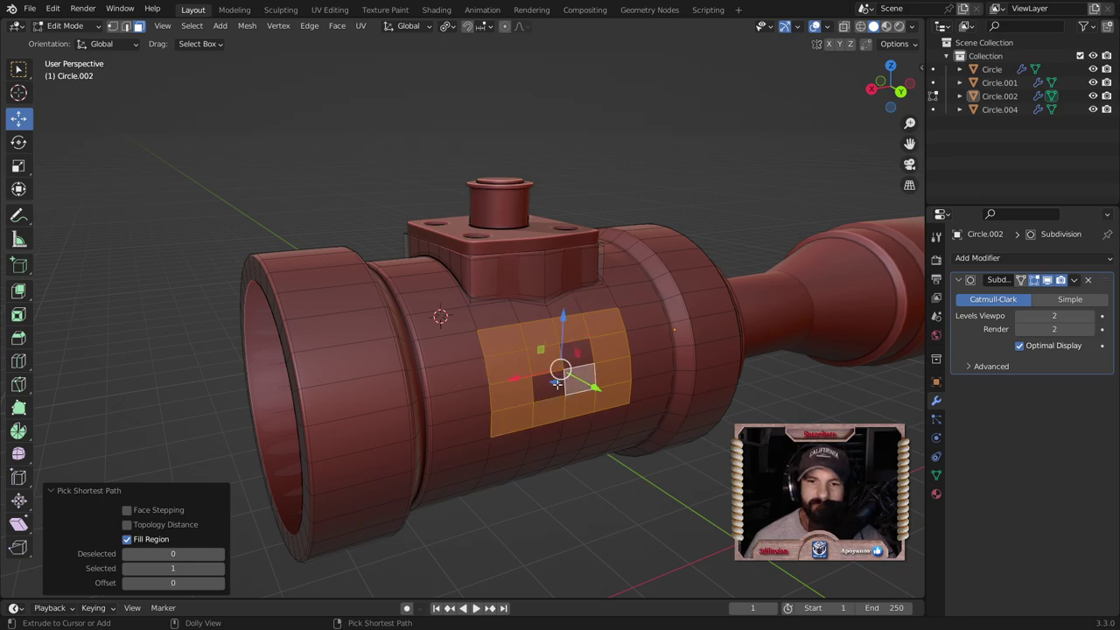
pyautogui.keyDown('ctrl'); pyautogui.keyDown('shift'); pyautogui.click(563, 377); pyautogui.keyUp('shift'); pyautogui.keyUp('ctrl')
pyautogui.moveTo(562, 374); pyautogui.dragTo(616, 388, button='middle')
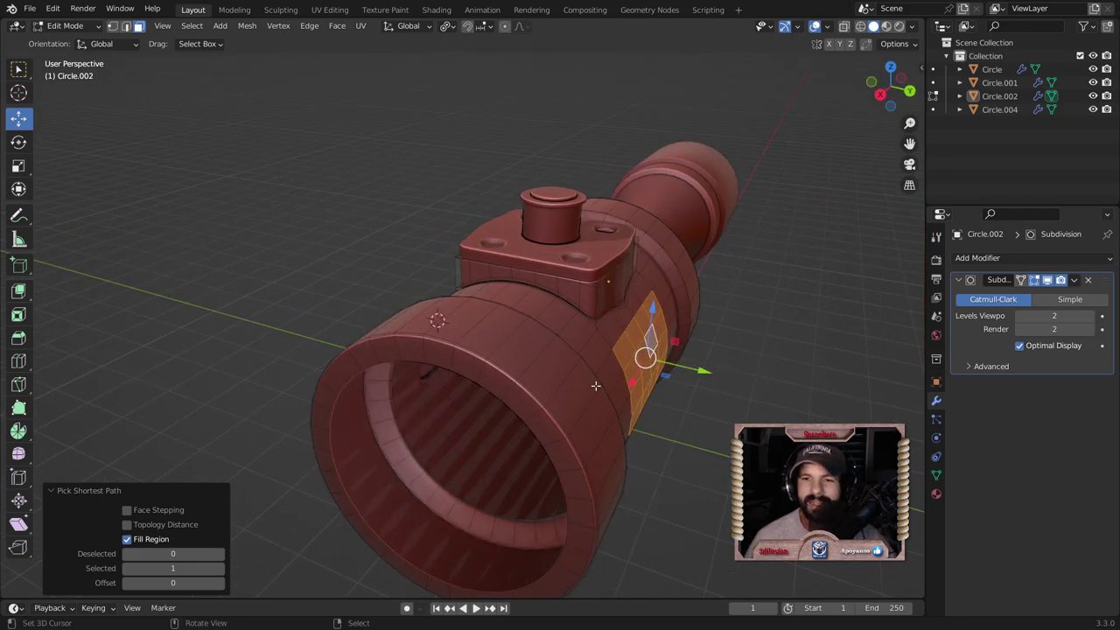
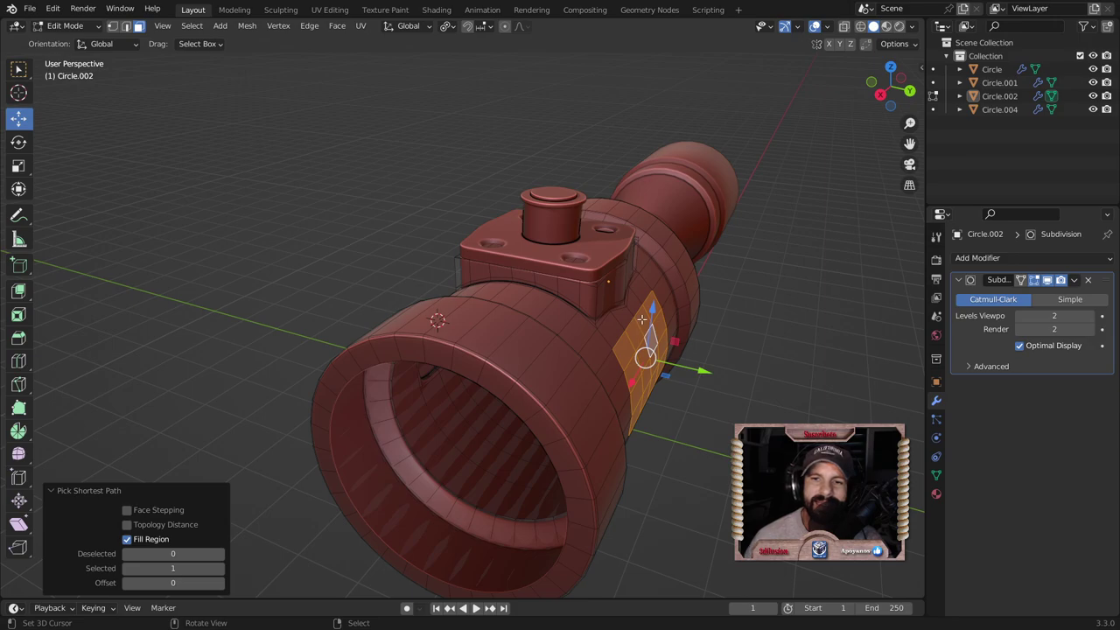
# Step: Duplicate the chosen body faces in place and separate them into their own object
pyautogui.moveTo(411, 368); pyautogui.dragTo(561, 255, button='middle')
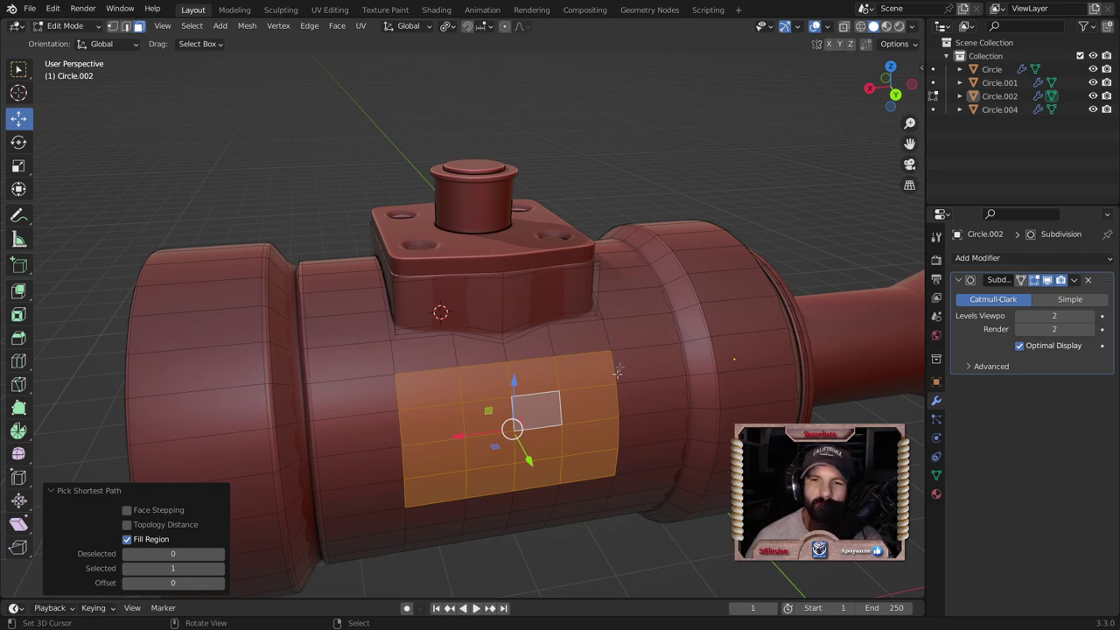
pyautogui.scroll(-3, 600, 339)
pyautogui.moveTo(577, 385)
pyautogui.mouseDown(button='middle')
pyautogui.moveTo(563, 421)
pyautogui.moveTo(529, 354)
pyautogui.mouseUp(button='middle')
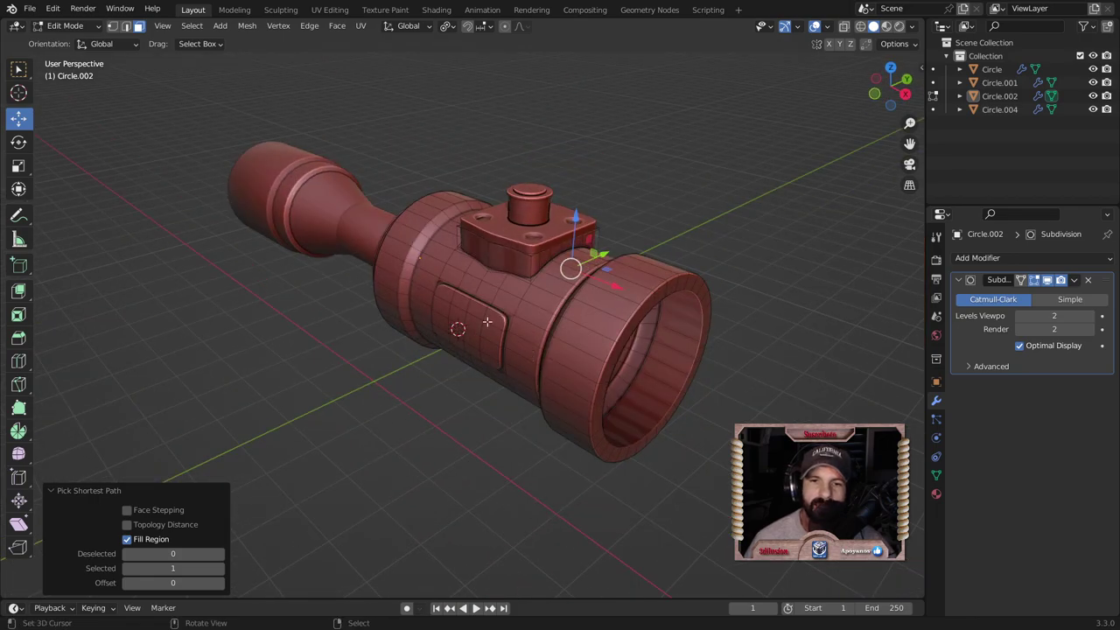
pyautogui.moveTo(487, 322); pyautogui.dragTo(535, 372, button='middle')
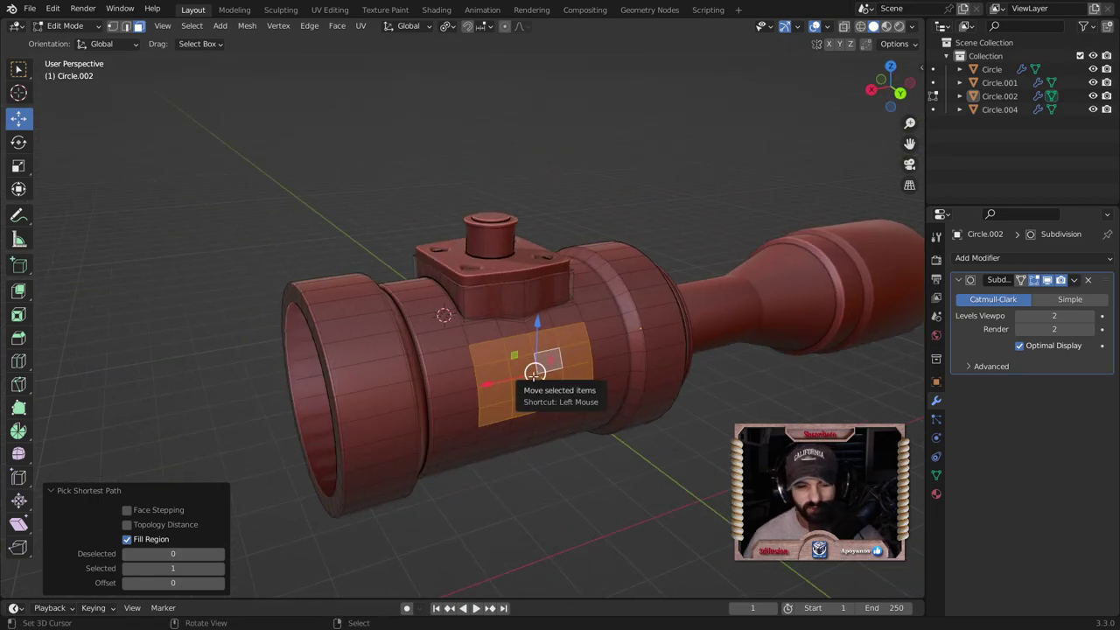
pyautogui.hotkey('shift', 'd')
pyautogui.rightClick(534, 372)
pyautogui.press('p')
pyautogui.click(533, 375)
pyautogui.press('Tab')
# Step: Select the new Circle.003 patch and slide it out along Y beside the scope body
pyautogui.click(539, 374)
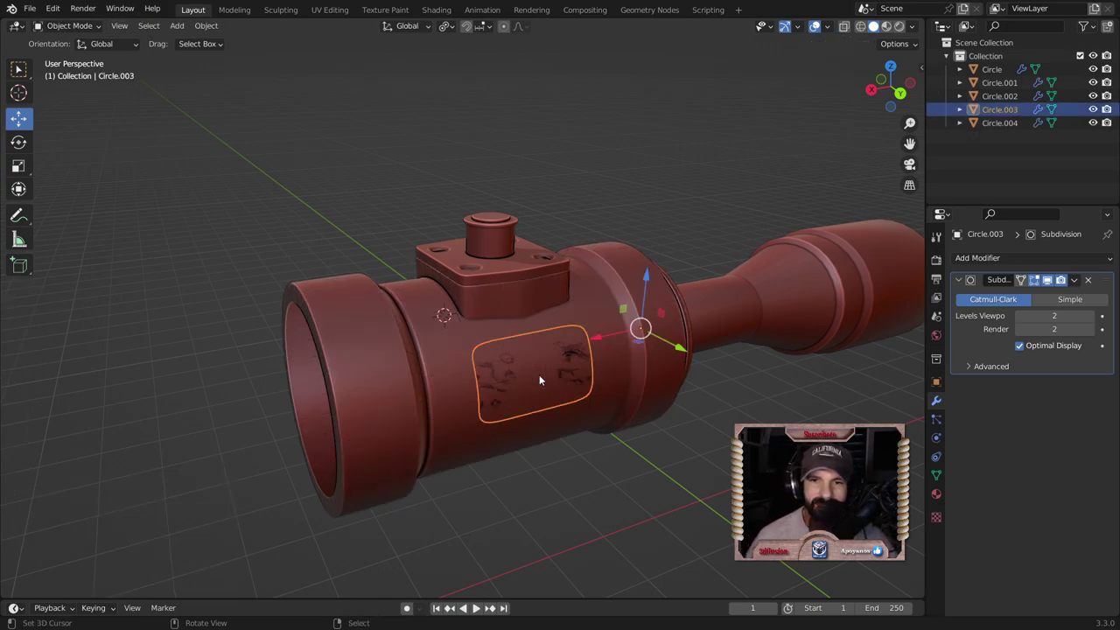
pyautogui.click(629, 349)
pyautogui.click(647, 348)
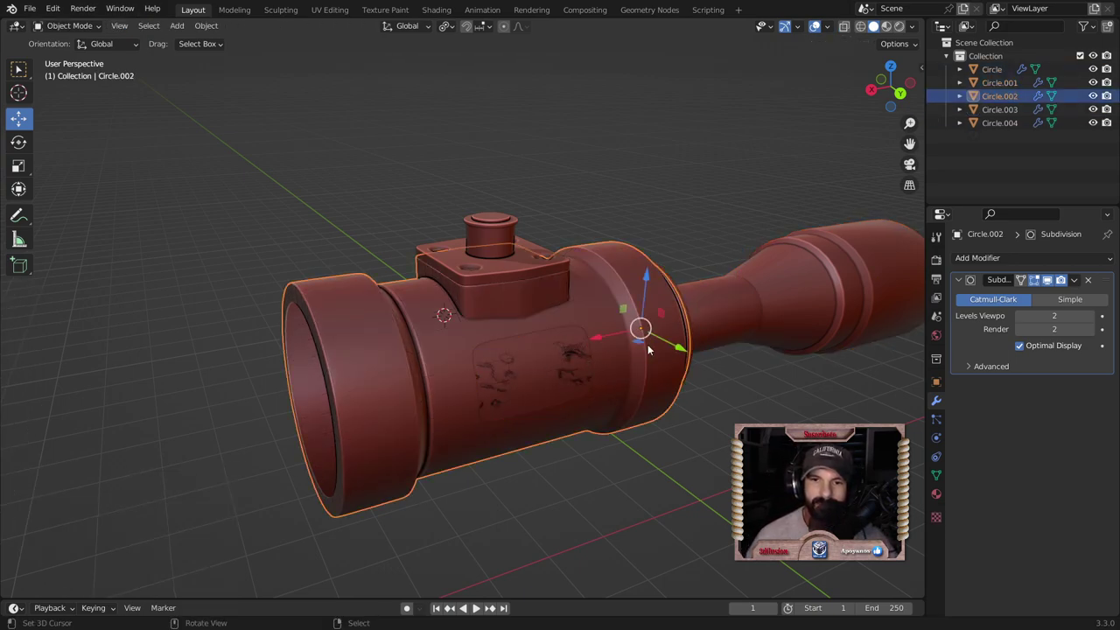
pyautogui.click(562, 375)
pyautogui.moveTo(673, 350); pyautogui.dragTo(725, 383)
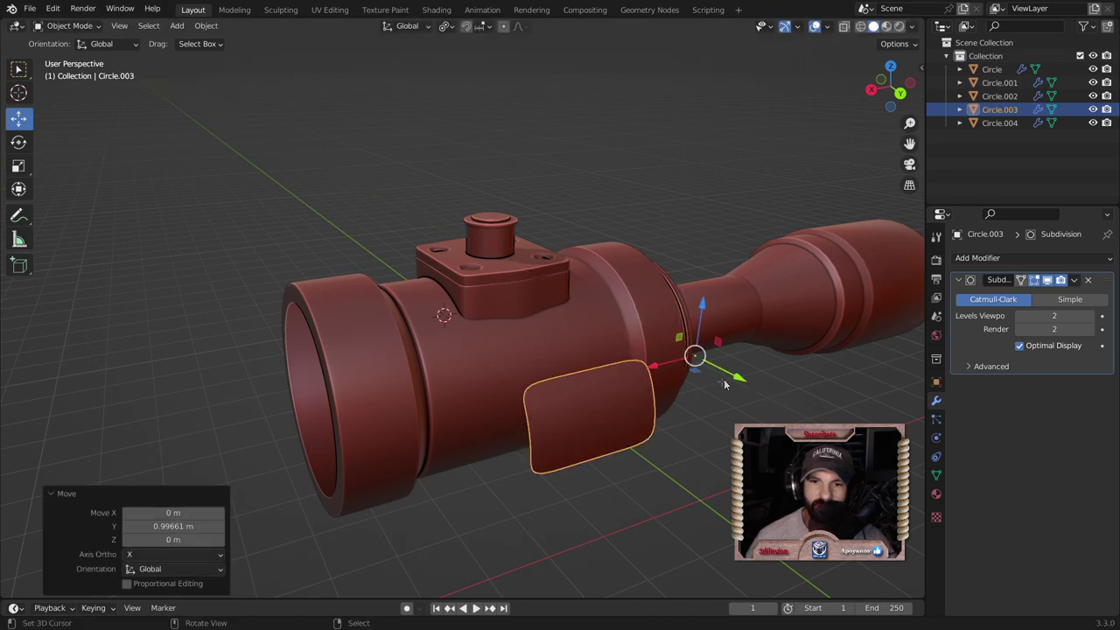
pyautogui.press('Tab')
pyautogui.moveTo(560, 400)
pyautogui.mouseDown(button='middle')
pyautogui.moveTo(590, 429)
pyautogui.moveTo(542, 354)
pyautogui.mouseUp(button='middle')
# Step: Add four unslid loop cuts to the patch: two vertical loops and top and bottom support loops
pyautogui.hotkey('ctrl', 'r')
pyautogui.click(542, 354)
pyautogui.rightClick(541, 354)
pyautogui.hotkey('ctrl', 'r')
pyautogui.click(575, 339)
pyautogui.rightClick(576, 340)
pyautogui.hotkey('ctrl', 'r')
pyautogui.click(575, 343)
pyautogui.rightClick(575, 343)
pyautogui.hotkey('ctrl', 'r')
pyautogui.click(604, 441)
pyautogui.rightClick(603, 441)
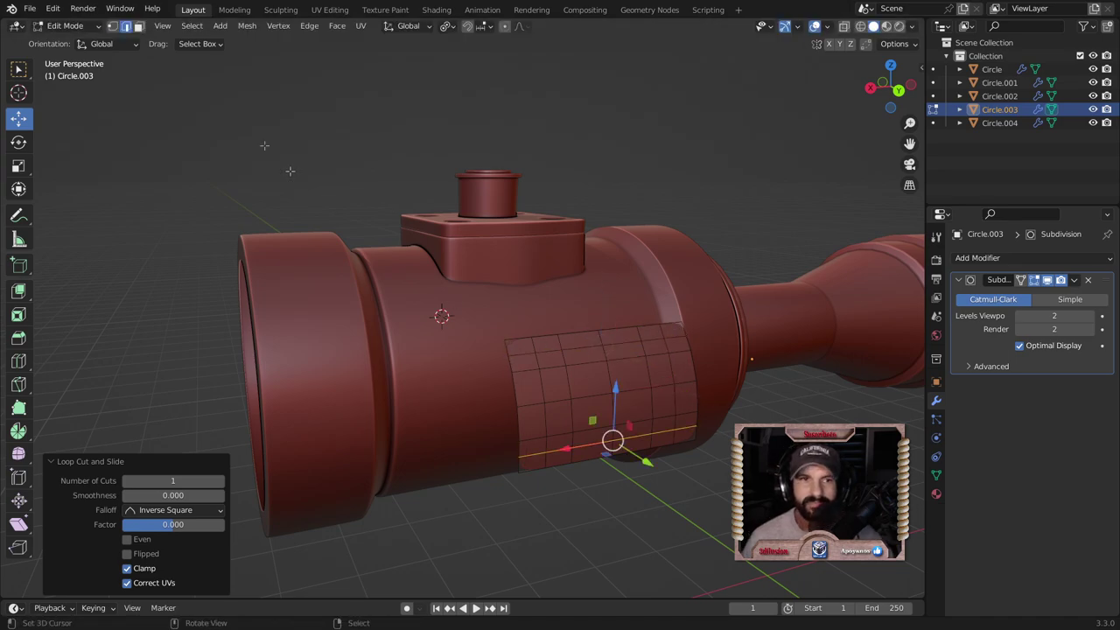
# Step: In face select mode, pick two neighbouring patch faces and round them with LoopTools Circle
pyautogui.click(138, 25)
pyautogui.click(534, 344)
pyautogui.keyDown('shift'); pyautogui.click(523, 361); pyautogui.keyUp('shift')
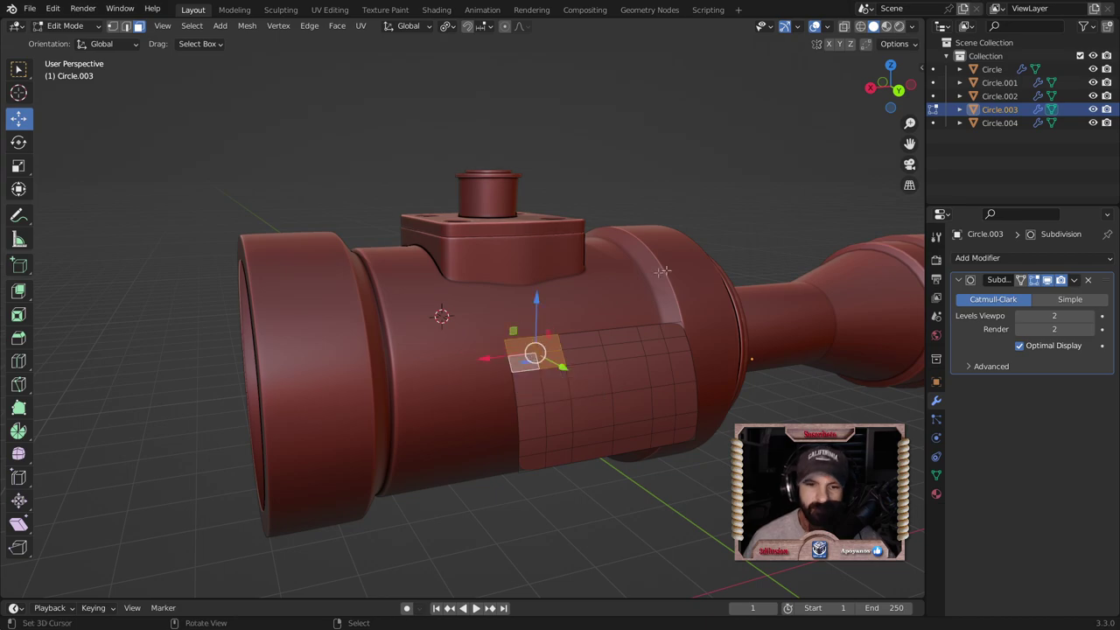
pyautogui.rightClick(675, 262)
pyautogui.click(722, 278)
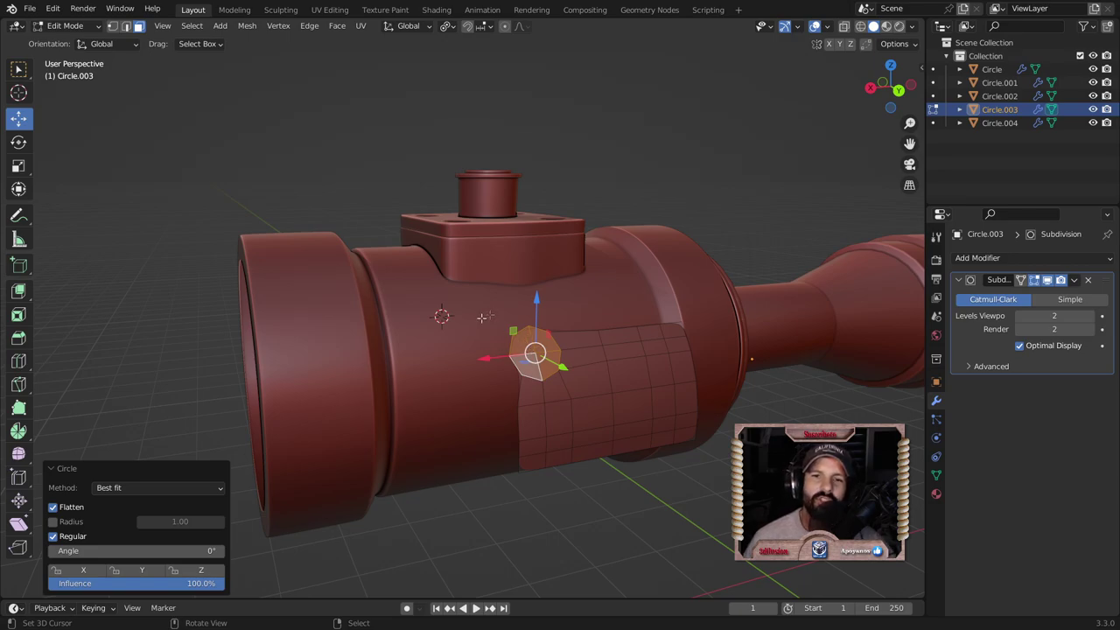
# Step: Inspect the scope from several sides, then delete Circle.003 in Object Mode
pyautogui.moveTo(410, 324)
pyautogui.mouseDown(button='middle')
pyautogui.moveTo(538, 354)
pyautogui.moveTo(473, 331)
pyautogui.mouseUp(button='middle')
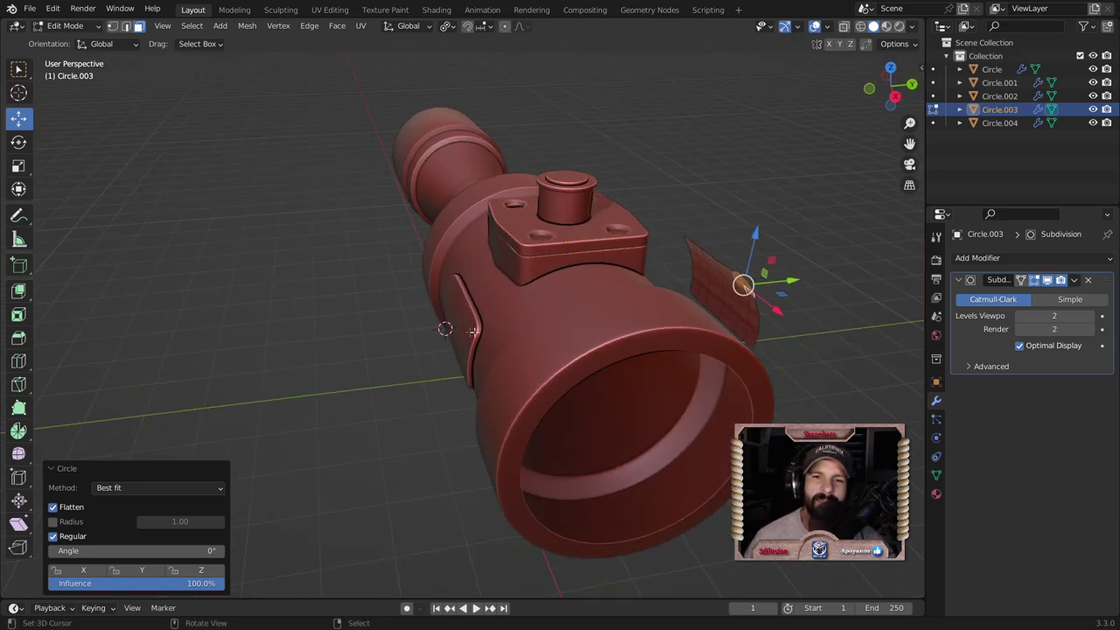
pyautogui.moveTo(577, 354); pyautogui.dragTo(517, 332, button='middle')
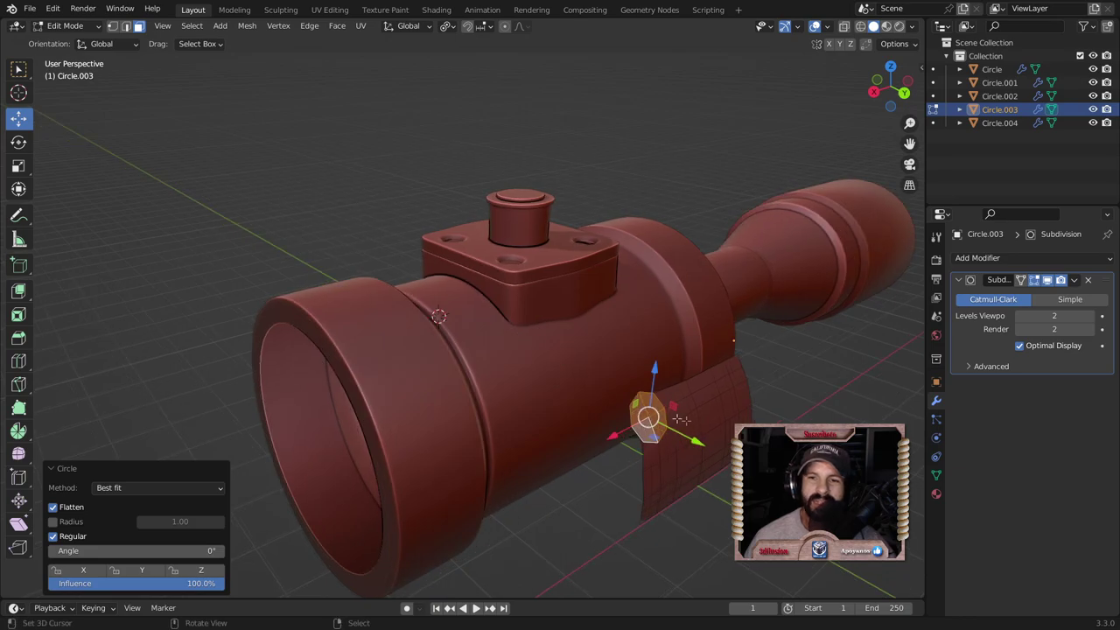
pyautogui.moveTo(553, 362); pyautogui.dragTo(709, 371, button='middle')
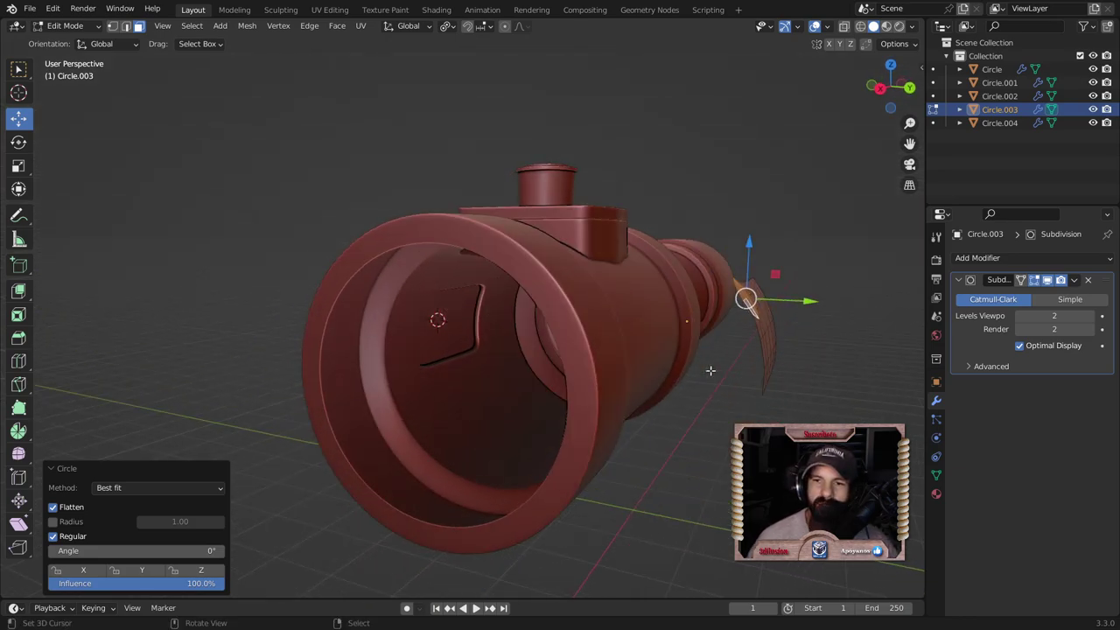
pyautogui.moveTo(650, 340); pyautogui.dragTo(654, 374, button='middle')
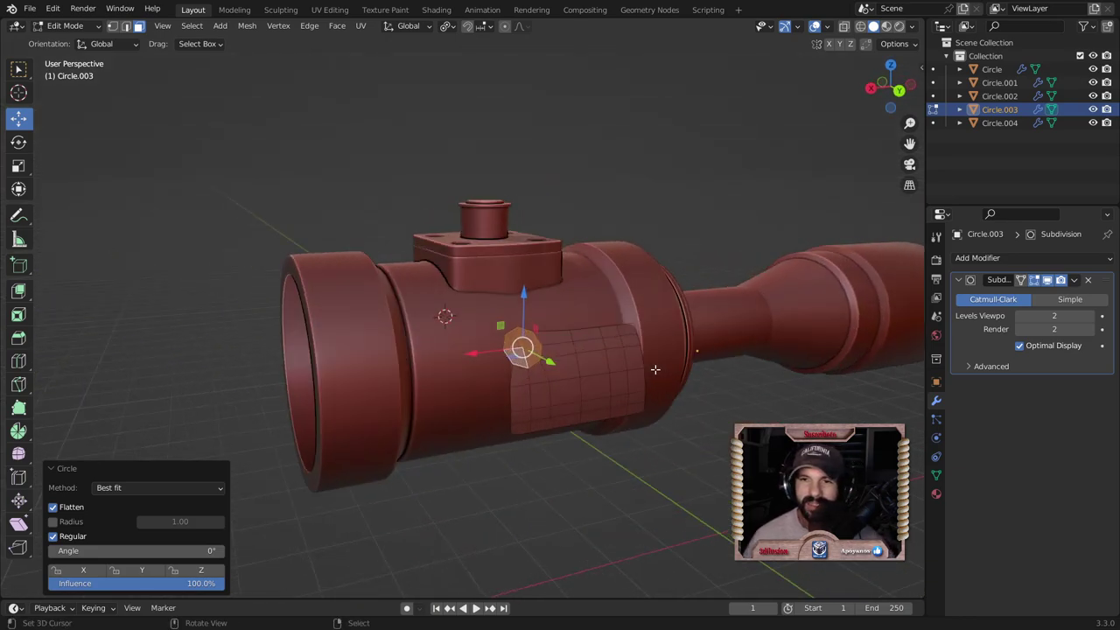
pyautogui.press('Tab')
pyautogui.press('Delete')
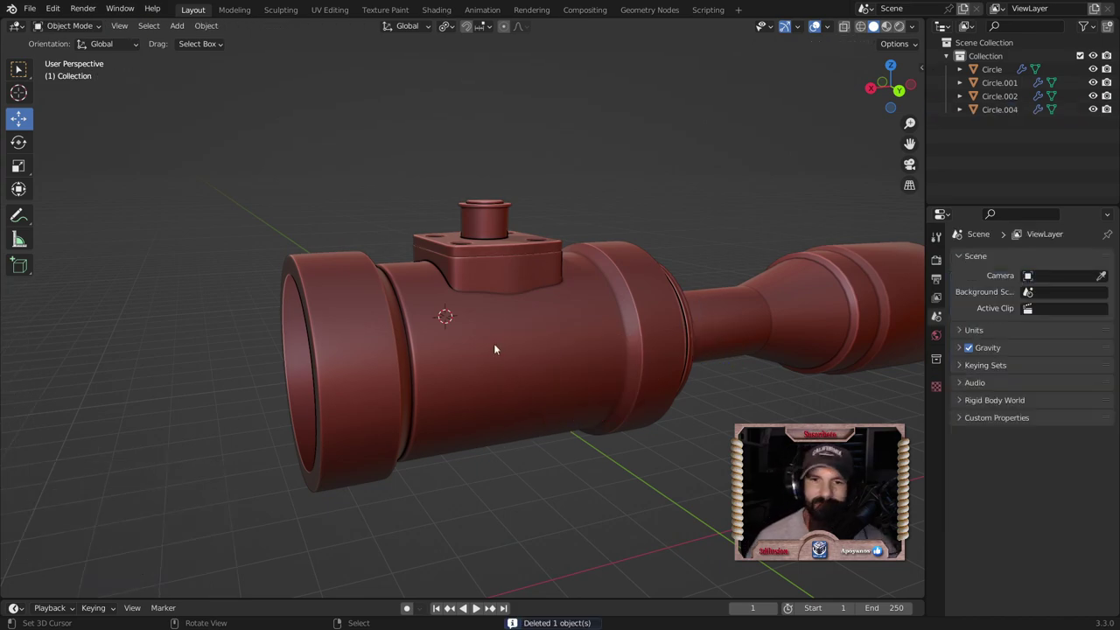
pyautogui.scroll(-2, 490, 396)
pyautogui.moveTo(450, 341)
pyautogui.mouseDown(button='middle')
pyautogui.moveTo(841, 368)
pyautogui.moveTo(721, 348)
pyautogui.mouseUp(button='middle')
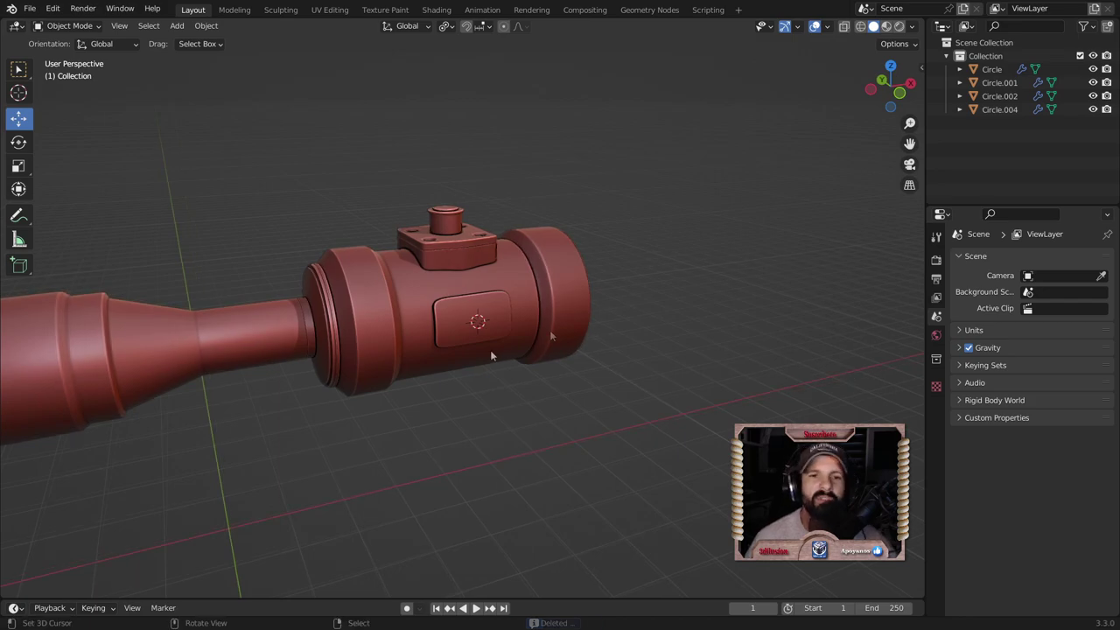
pyautogui.moveTo(549, 330); pyautogui.dragTo(506, 351, button='middle')
pyautogui.scroll(-2, 506, 356)
pyautogui.moveTo(463, 393)
pyautogui.mouseDown(button='middle')
pyautogui.moveTo(641, 374)
pyautogui.moveTo(562, 344)
pyautogui.moveTo(483, 388)
pyautogui.moveTo(373, 354)
pyautogui.moveTo(467, 390)
pyautogui.mouseUp(button='middle')
pyautogui.scroll(1, 479, 379)
pyautogui.scroll(2, 492, 368)
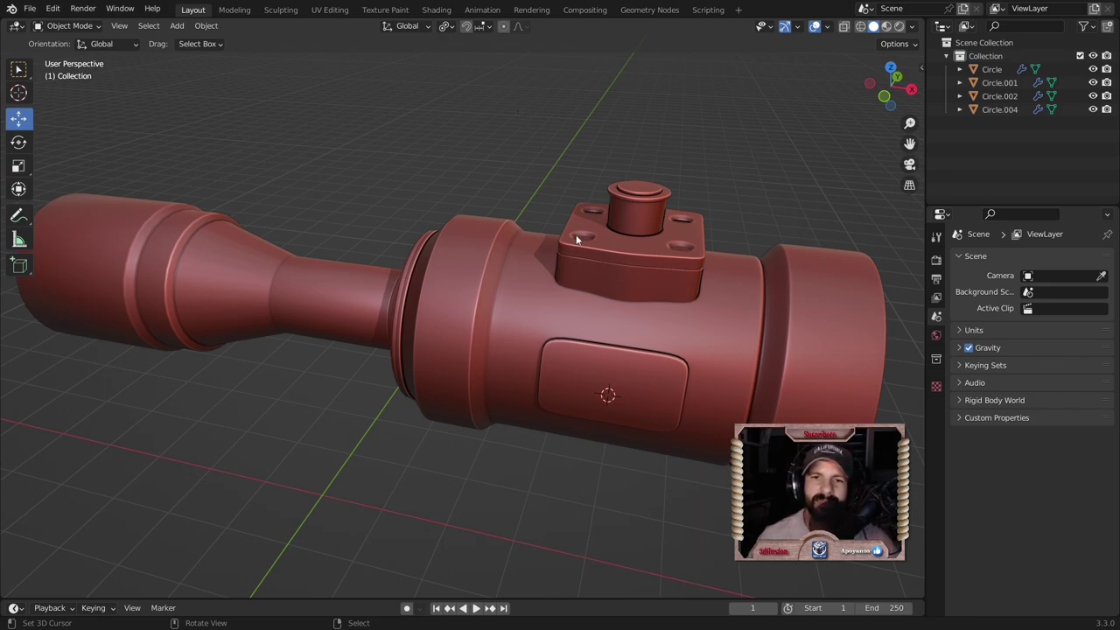
pyautogui.scroll(-1, 602, 322)
pyautogui.scroll(-4, 602, 322)
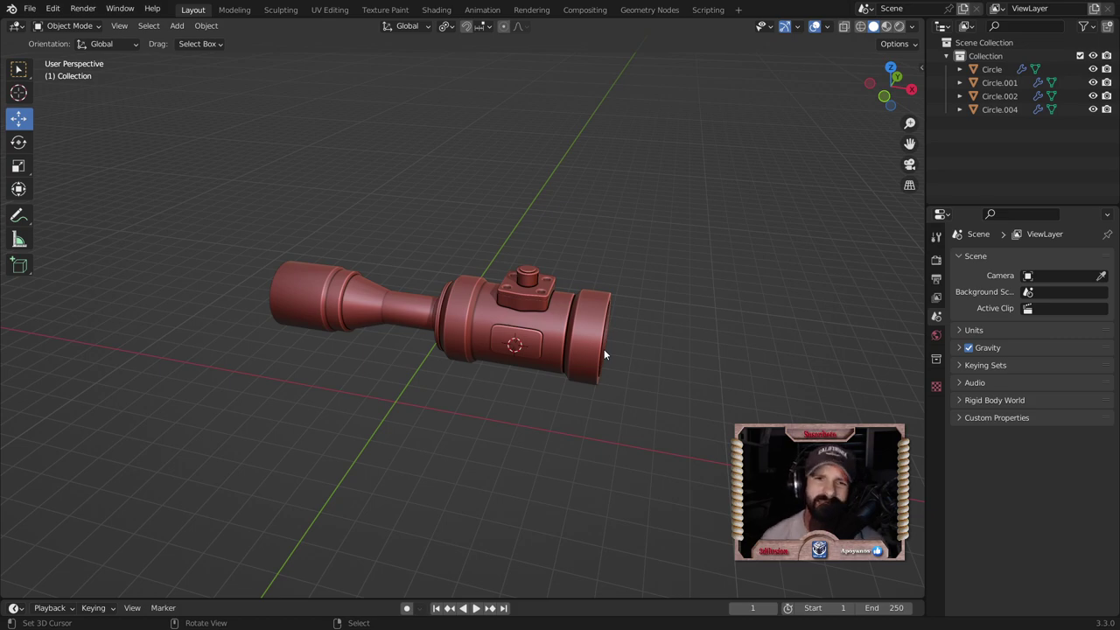
pyautogui.moveTo(604, 355)
pyautogui.mouseDown(button='middle')
pyautogui.moveTo(495, 435)
pyautogui.moveTo(542, 425)
pyautogui.moveTo(644, 370)
pyautogui.moveTo(510, 389)
pyautogui.mouseUp(button='middle')
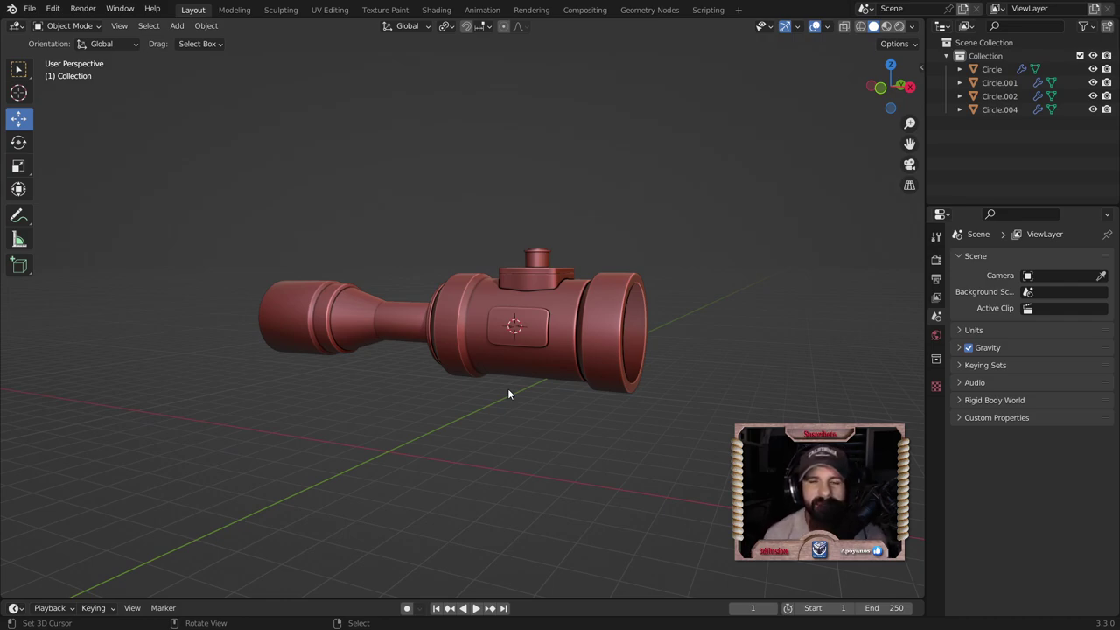
pyautogui.scroll(2, 508, 388)
pyautogui.scroll(3, 506, 323)
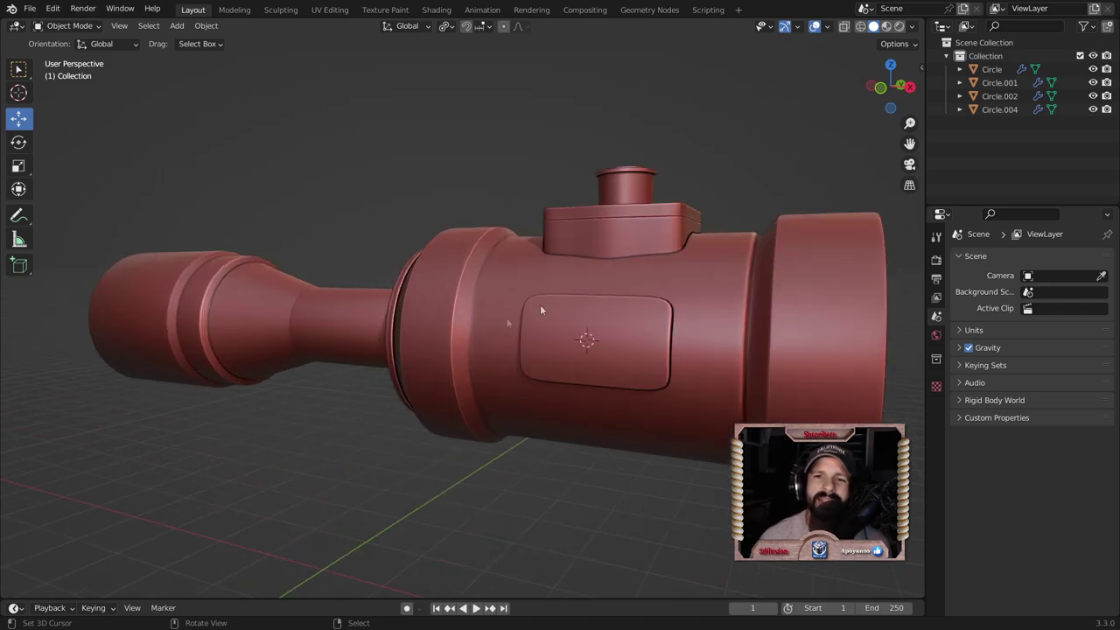
pyautogui.moveTo(647, 224)
pyautogui.mouseDown(button='middle')
pyautogui.moveTo(663, 259)
pyautogui.moveTo(653, 265)
pyautogui.mouseUp(button='middle')
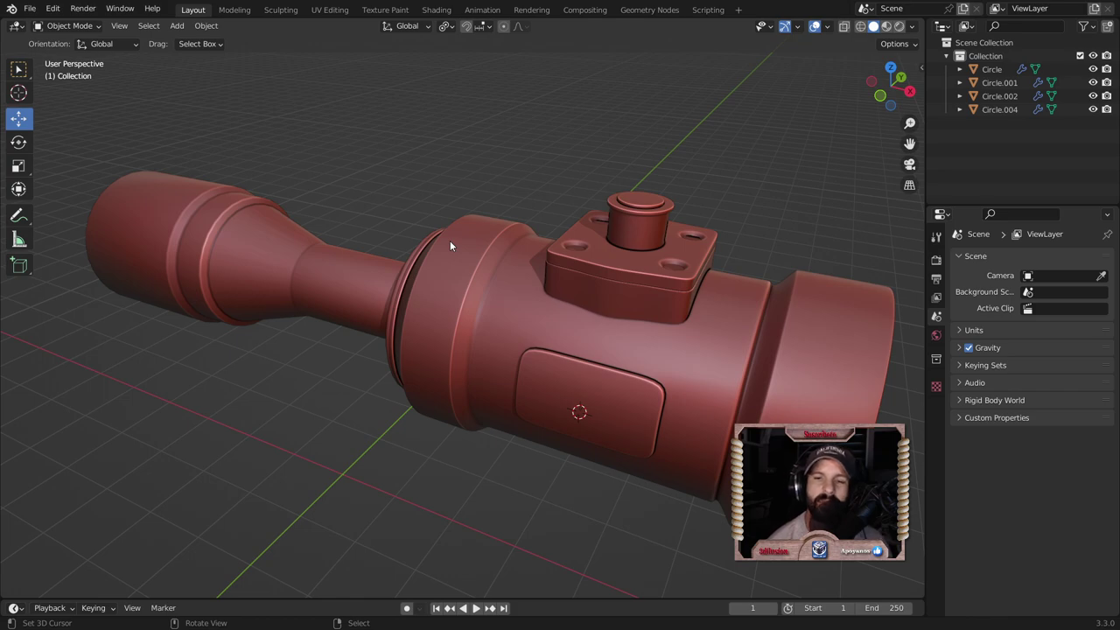
pyautogui.scroll(-3, 442, 265)
pyautogui.moveTo(471, 312); pyautogui.dragTo(586, 371, button='middle')
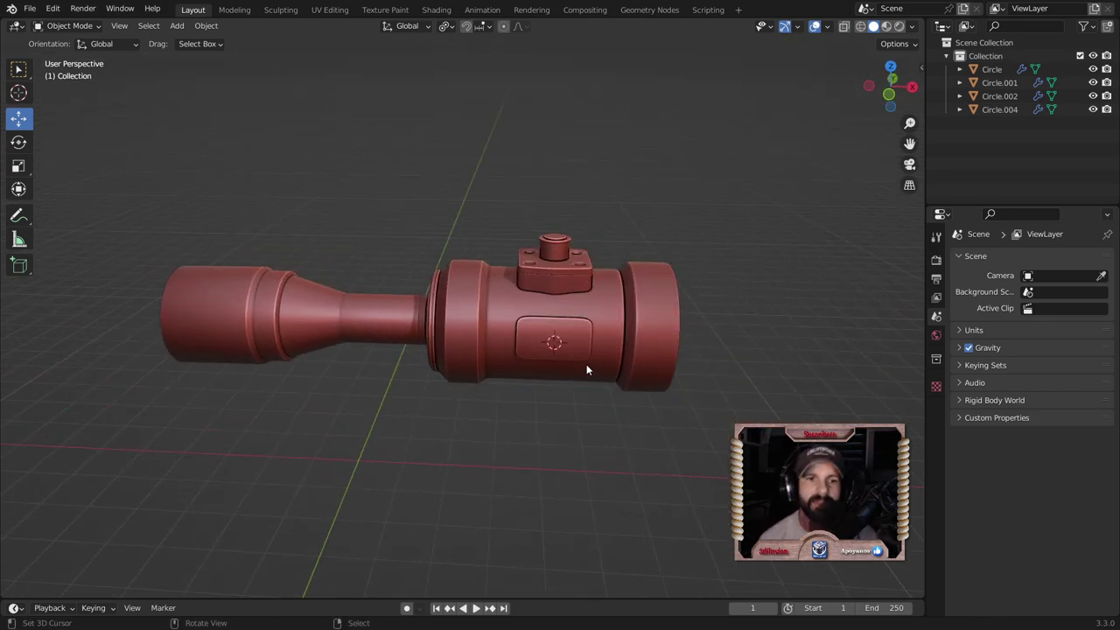